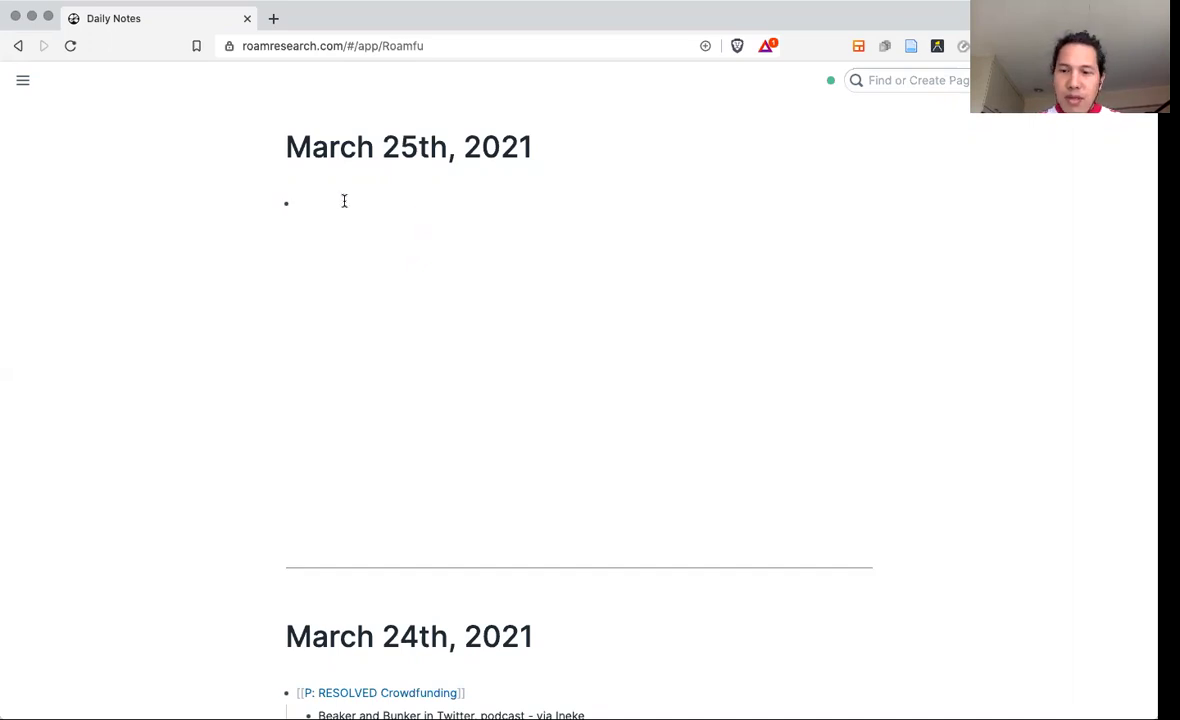
# Write '[[P: RESOLVED Crowdfunding]] communications plan' in the empty March 25th daily-note bullet.
pyautogui.write('[[P:')
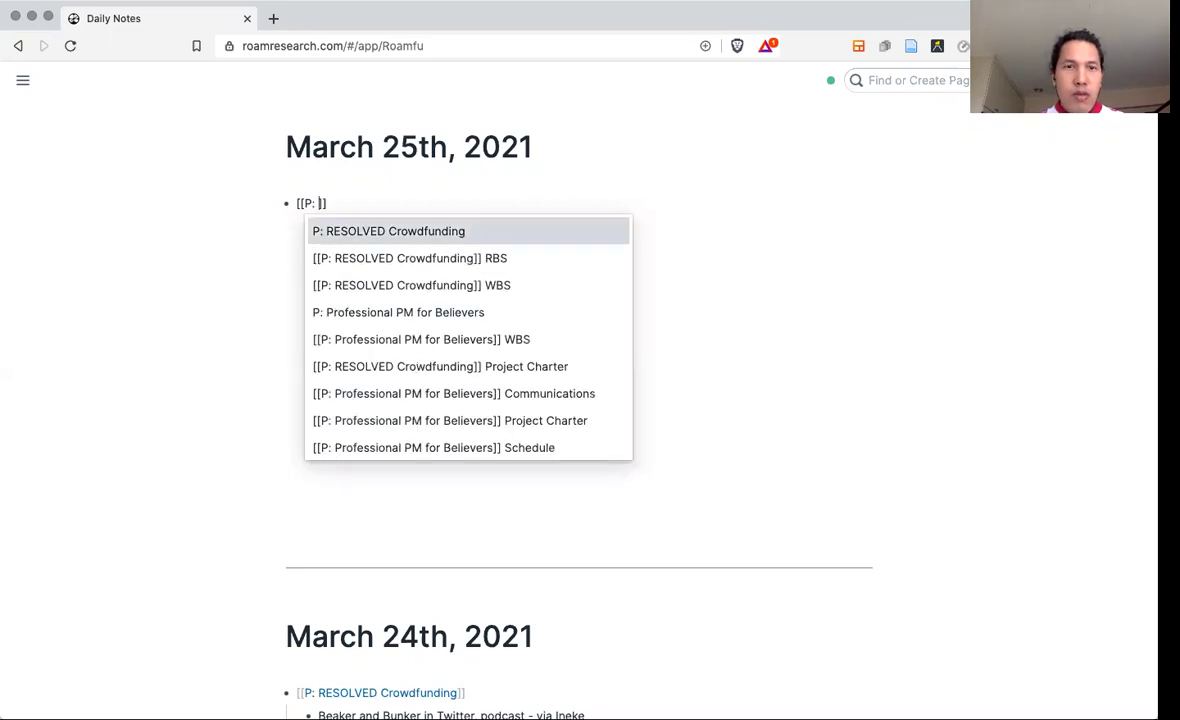
pyautogui.press('Return')
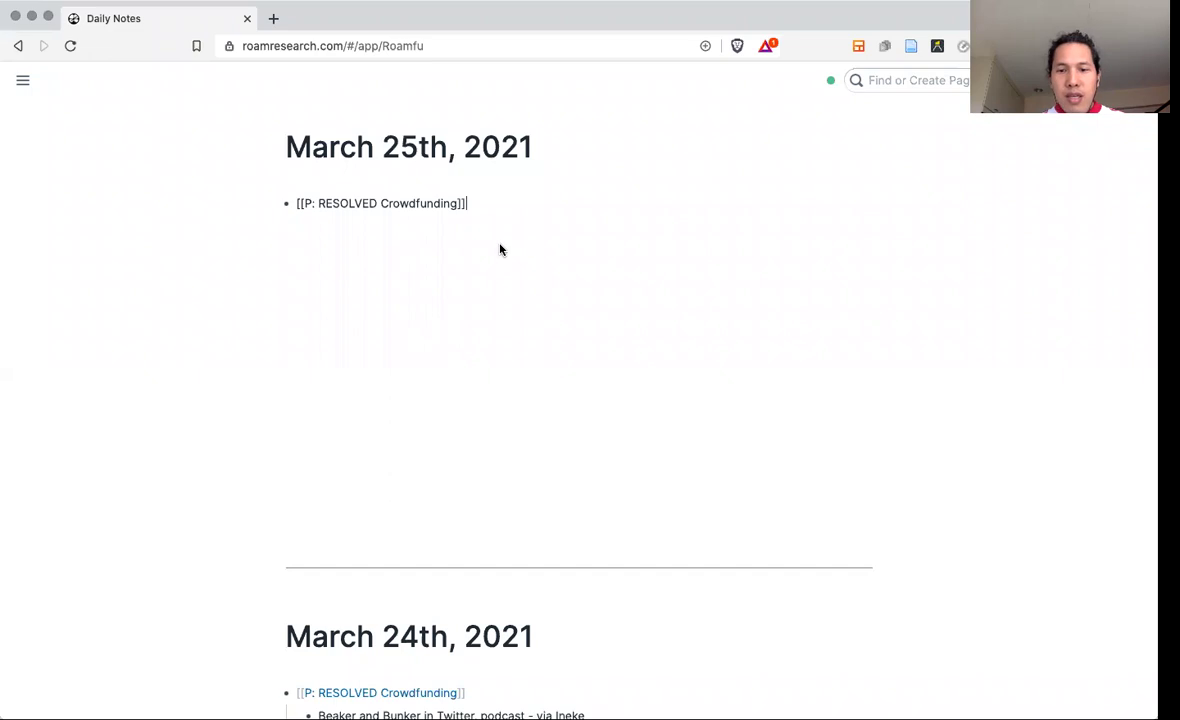
pyautogui.write('communications plan')
# On the P: RESOLVED Crowdfunding page, prefix the Stakeholder Analysis item with the project link.
pyautogui.click(565, 418)
pyautogui.click(376, 205)
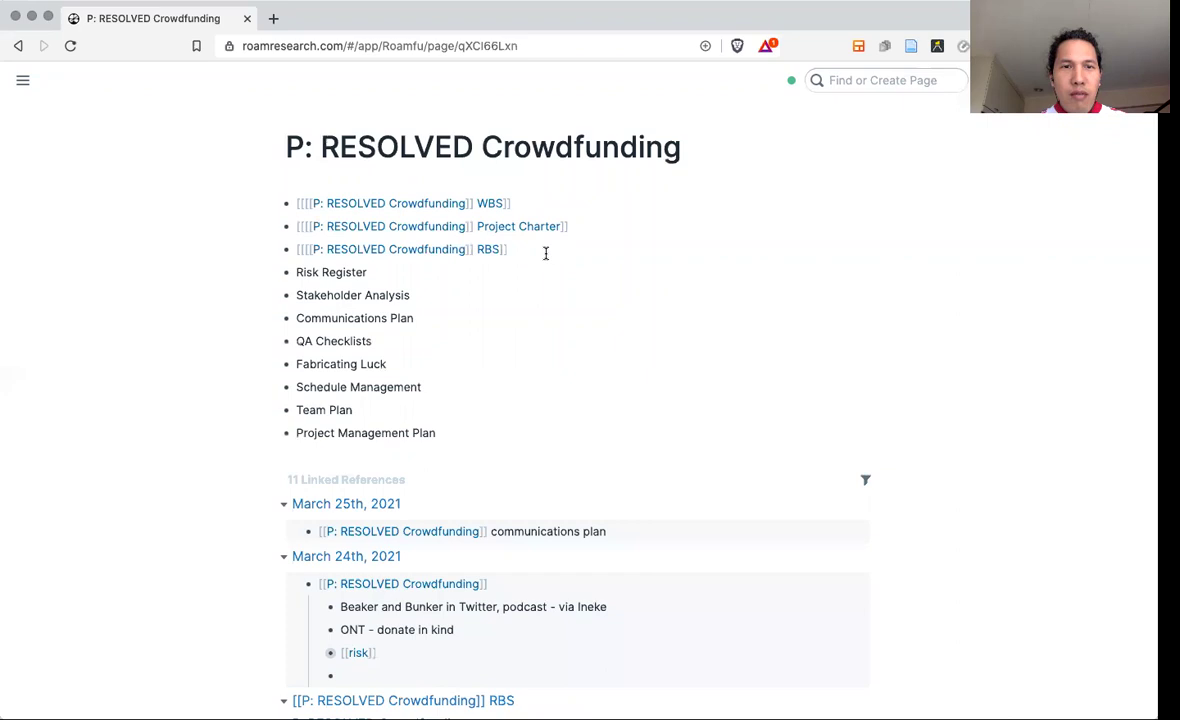
pyautogui.click(545, 253)
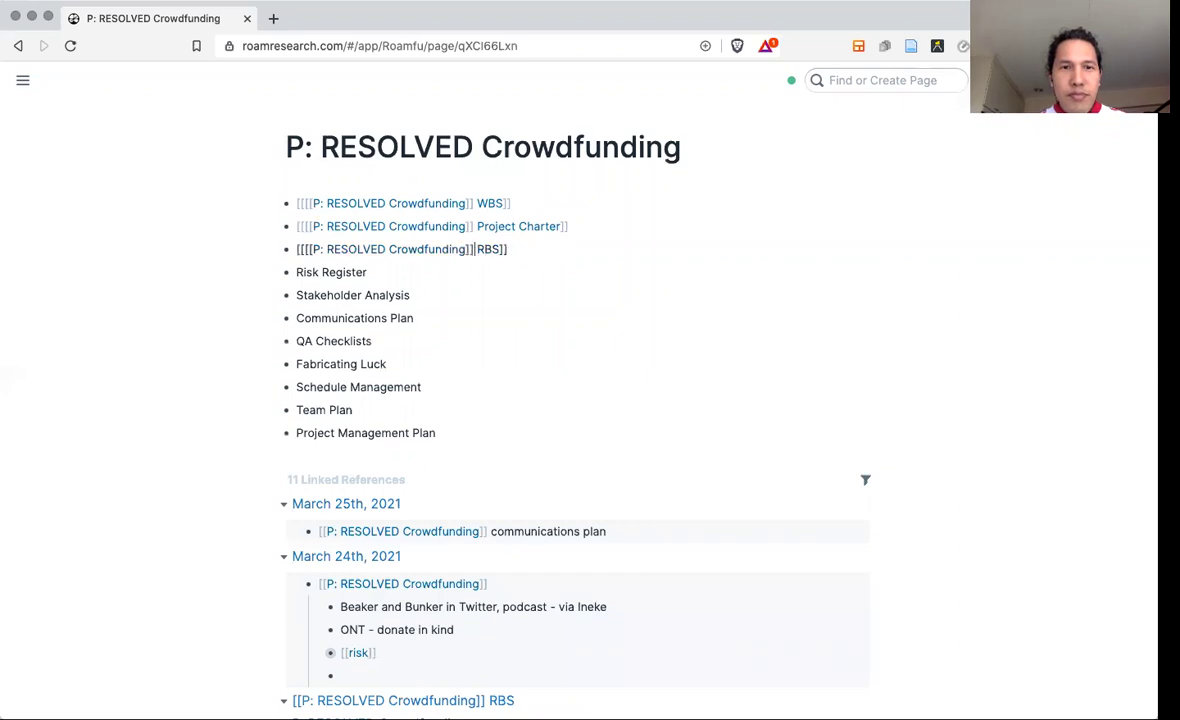
pyautogui.click(446, 320)
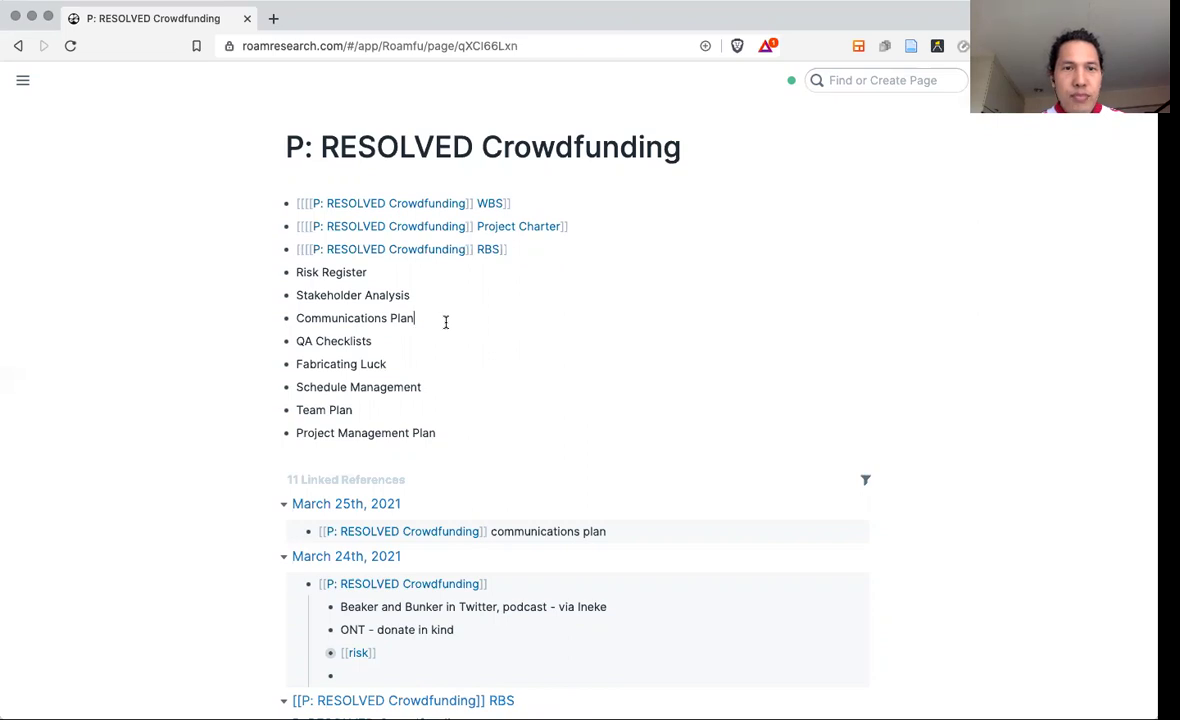
pyautogui.press('Up')
pyautogui.press('super+Left')
pyautogui.write('[[')
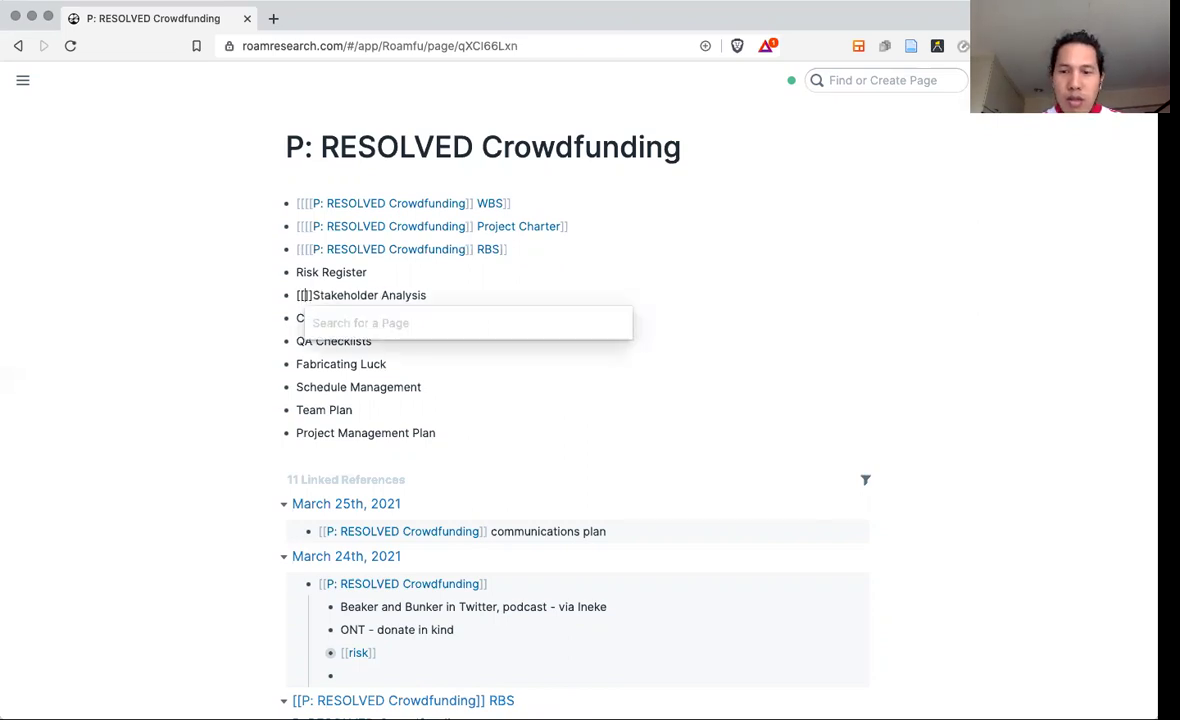
pyautogui.write('P: re')
pyautogui.press('Return')
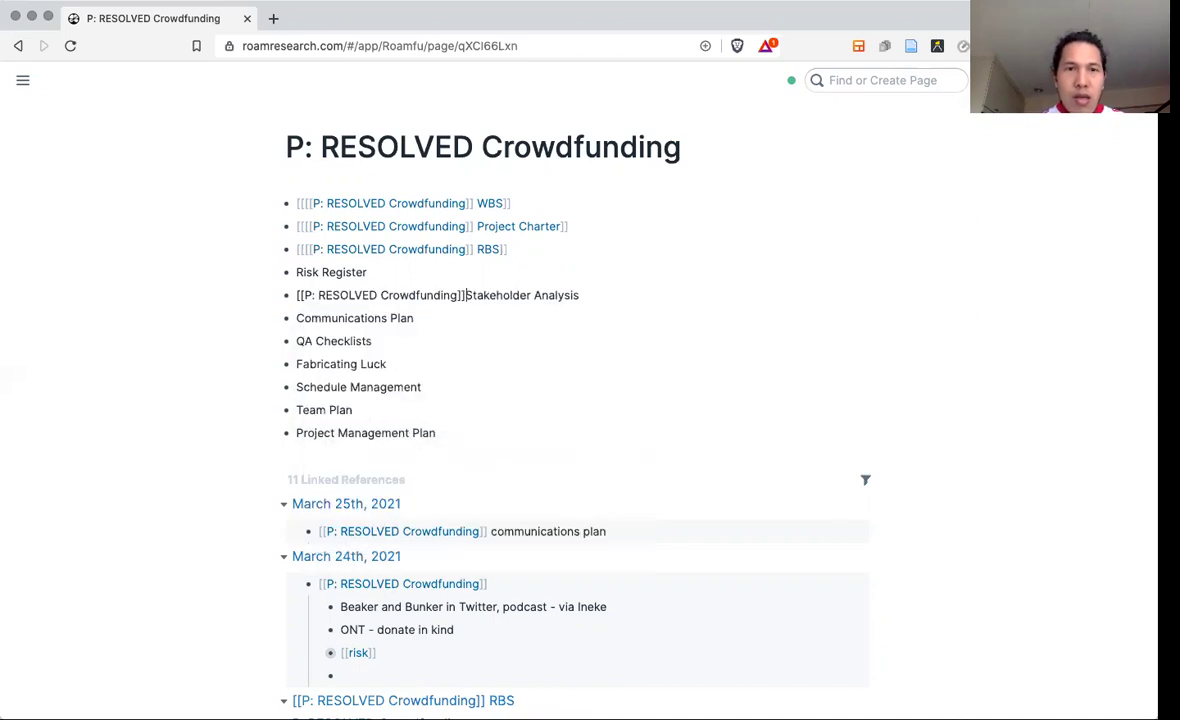
pyautogui.press('Escape')
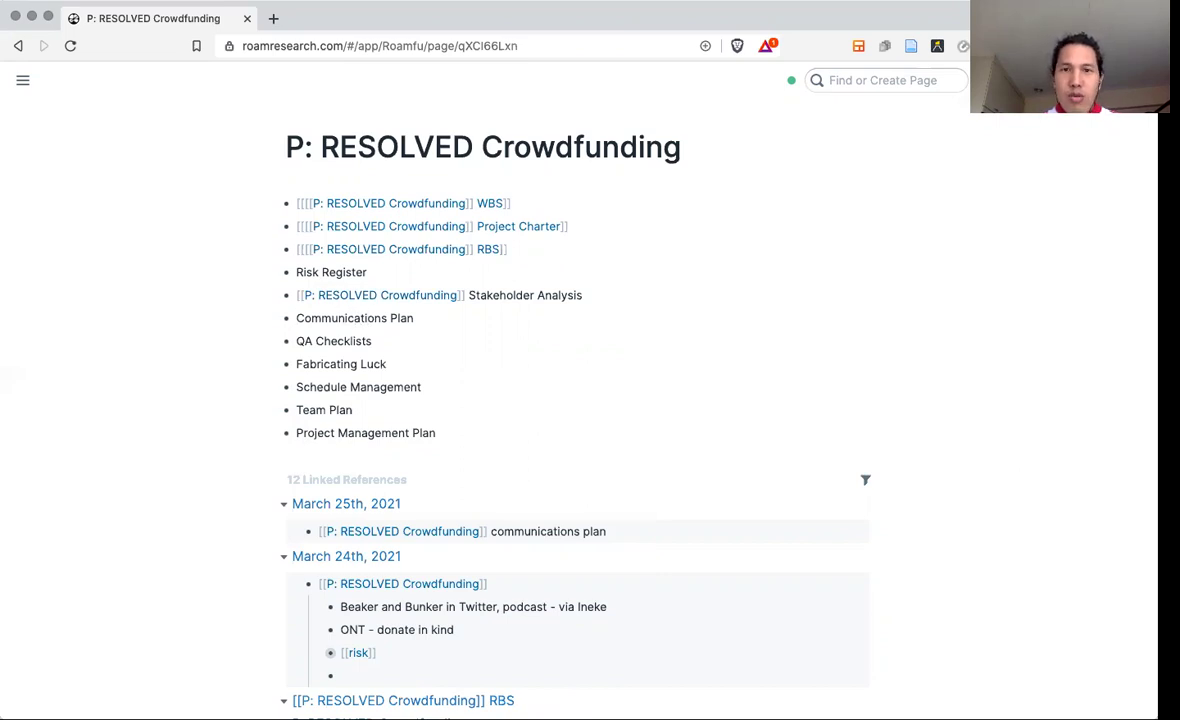
# Join Communications Plan with '&' into a [[Stakeholder Analysis & Communications Plan]] link and open it.
pyautogui.press('BackSpace')
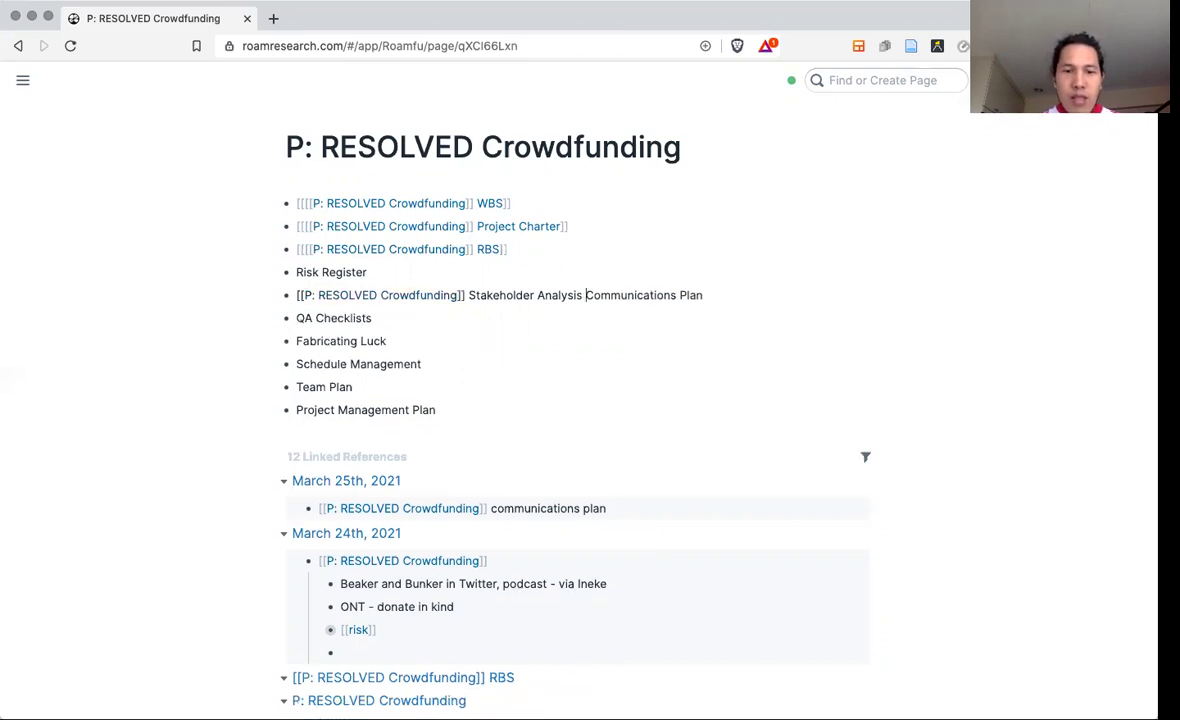
pyautogui.write('&')
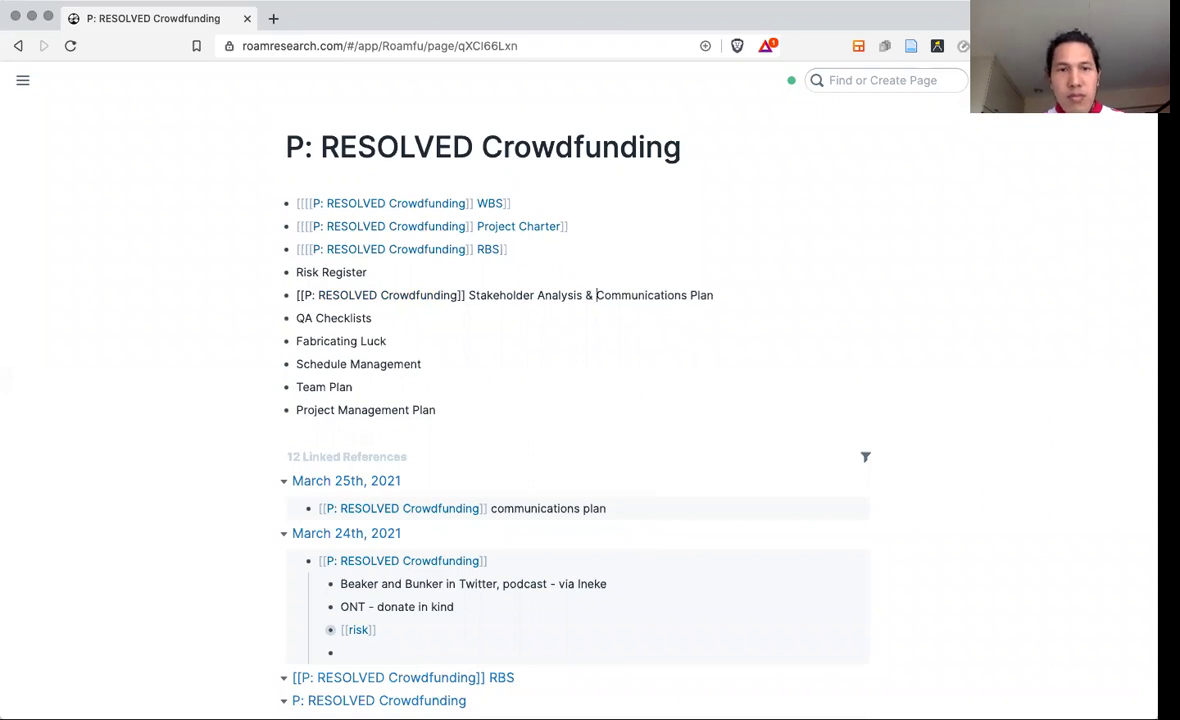
pyautogui.hotkey('ctrl', 'a')
pyautogui.write('[[')
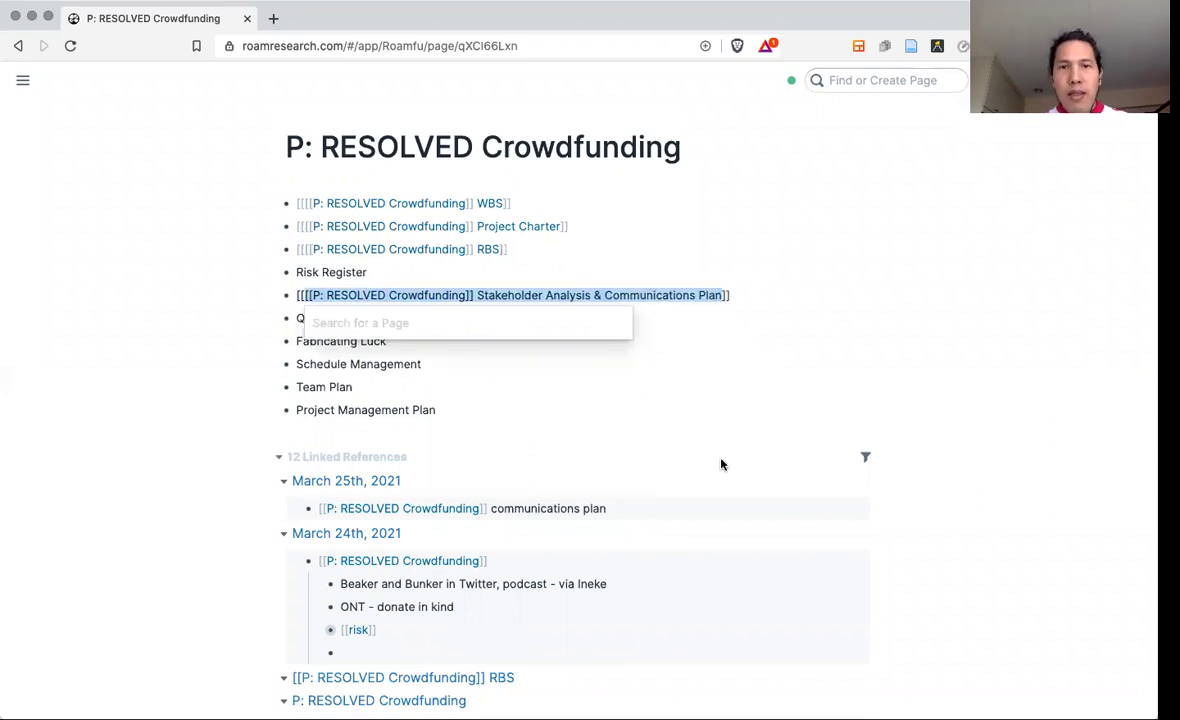
pyautogui.click(722, 464)
pyautogui.click(666, 296)
# Insert a /table block on the empty new page.
pyautogui.click(452, 273)
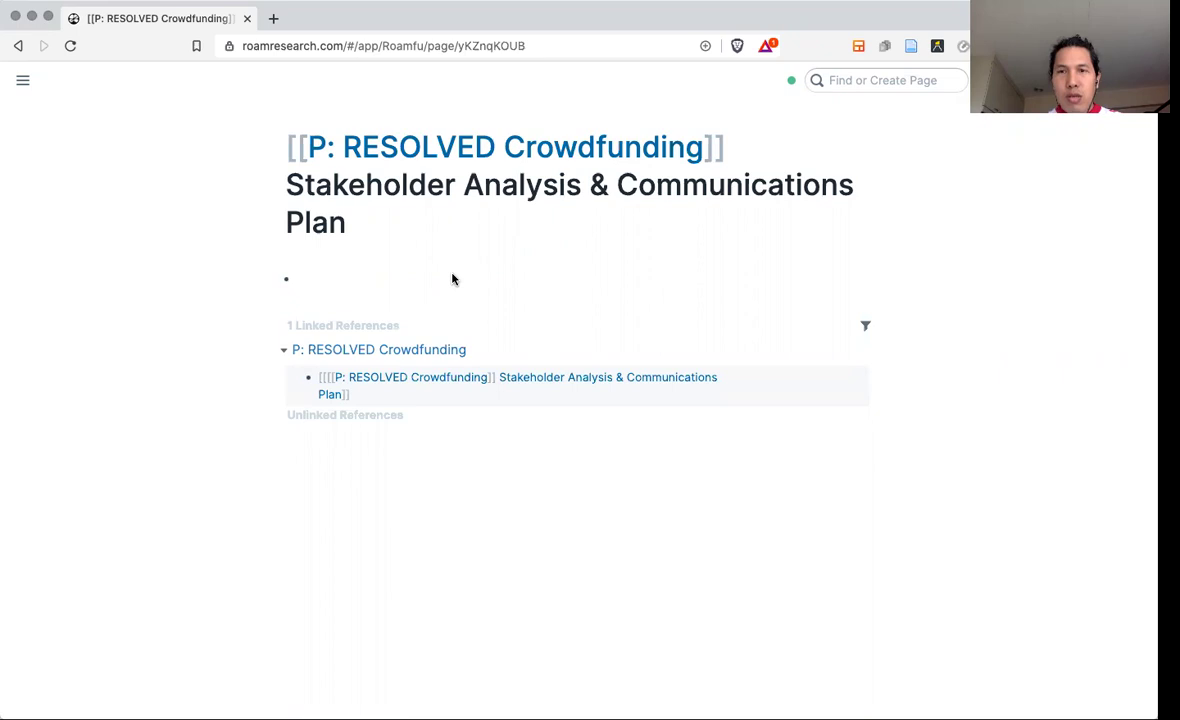
pyautogui.write('/')
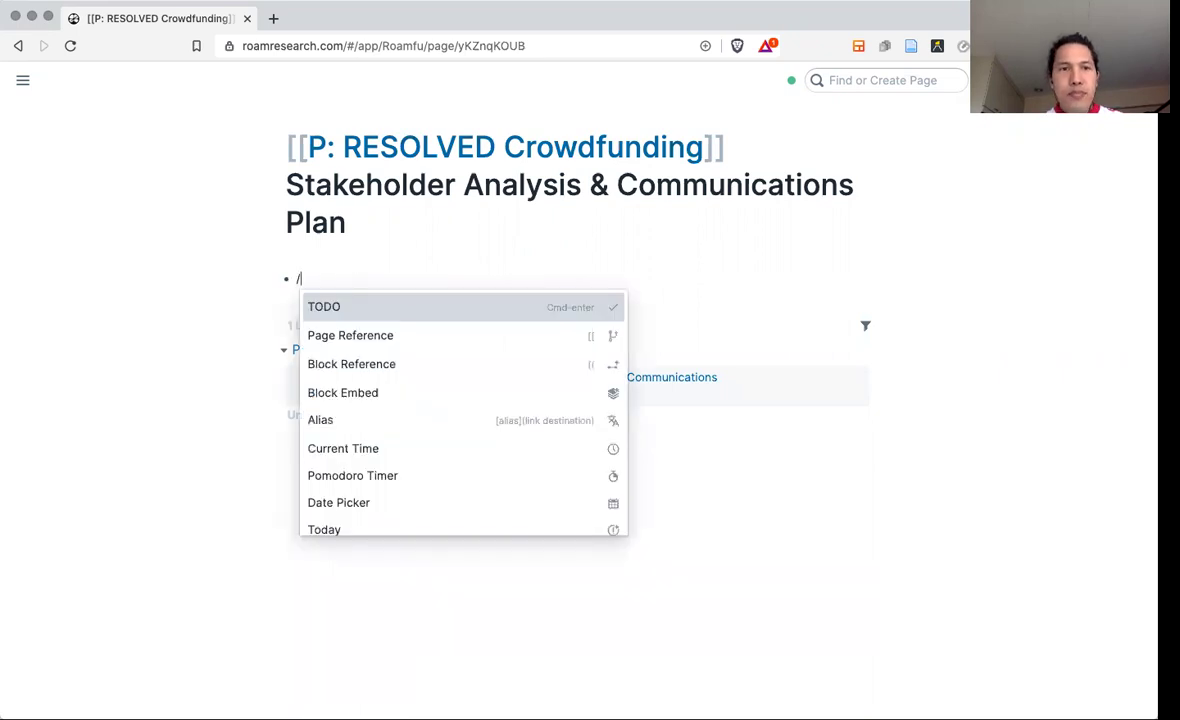
pyautogui.write('ta')
pyautogui.press('Down')
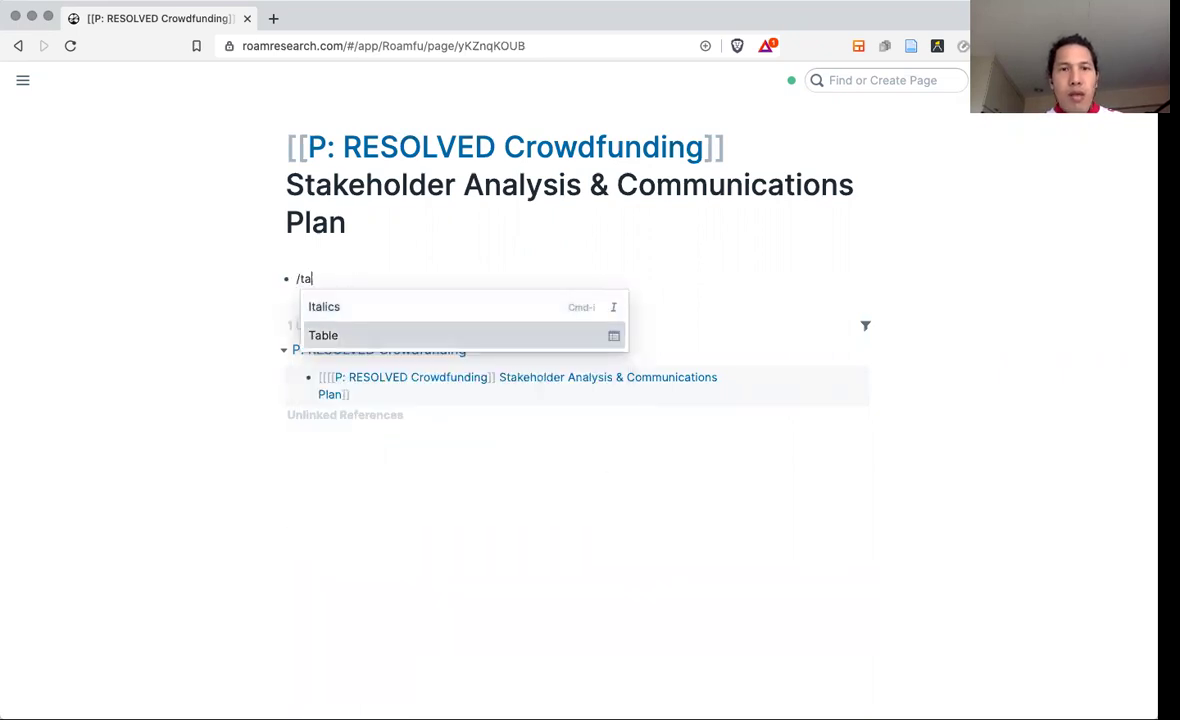
pyautogui.press('Return')
# Add nested Stakeholders, Interest and Influence column headers and begin a new row.
pyautogui.press('Return')
pyautogui.press('Tab')
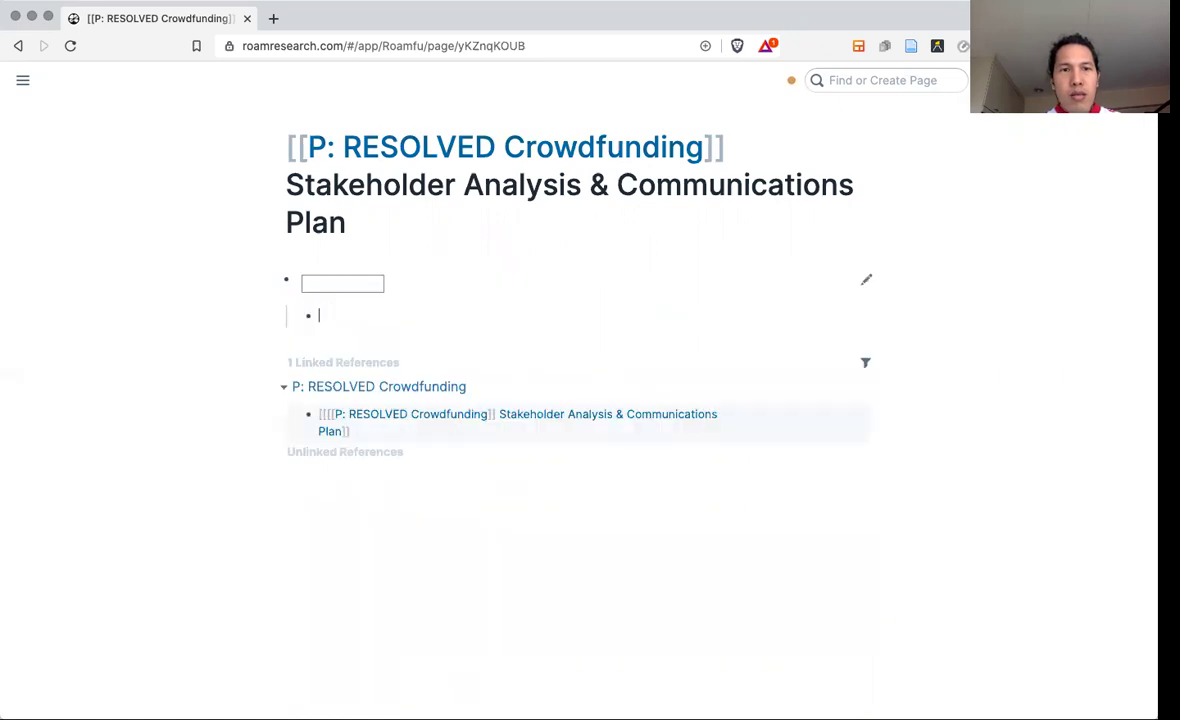
pyautogui.write('Stakeholders')
pyautogui.press('Return')
pyautogui.press('Tab')
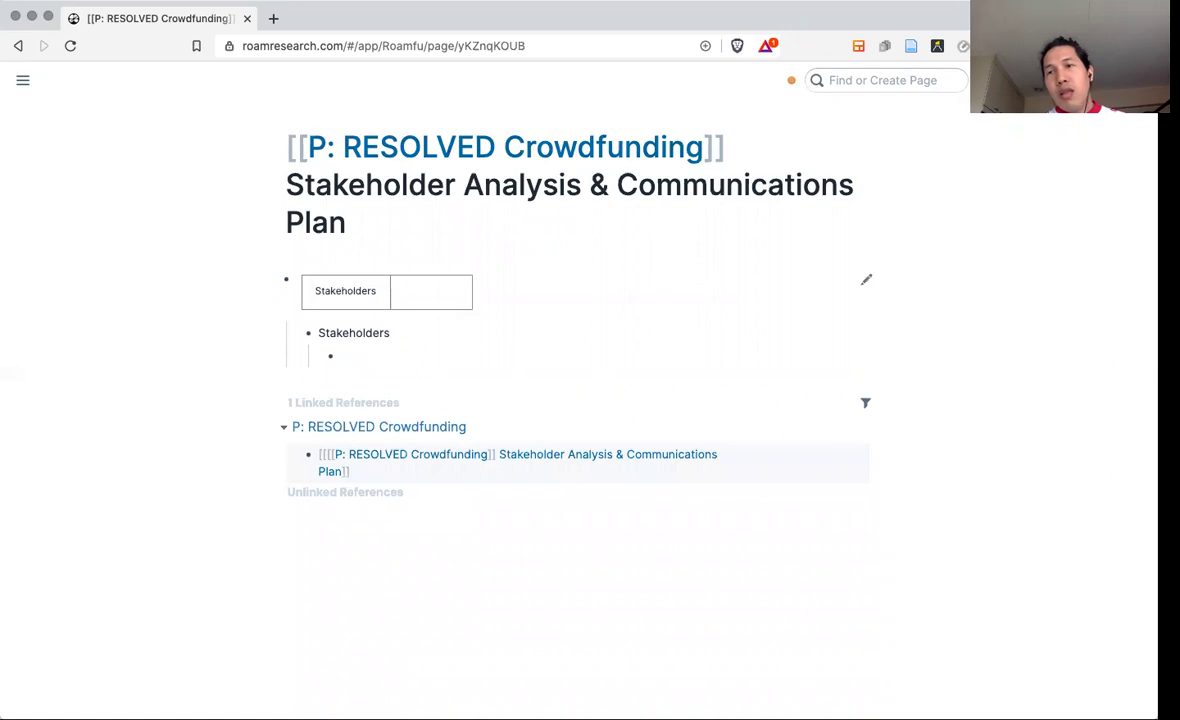
pyautogui.write('Interest')
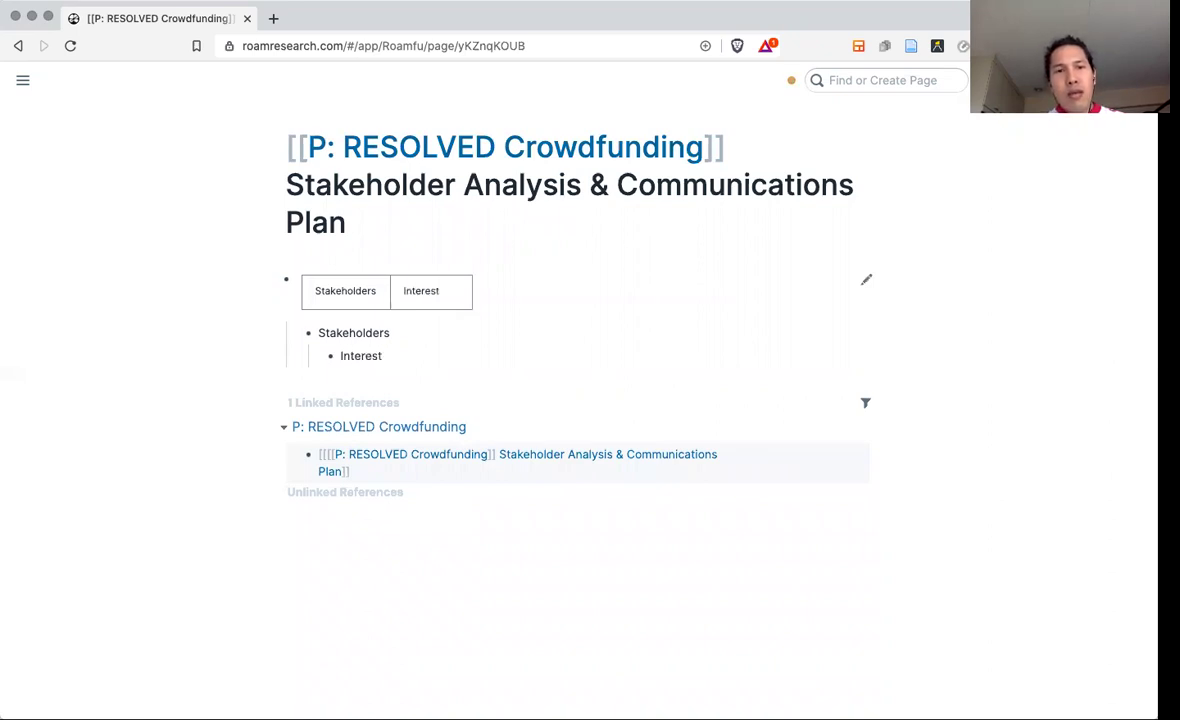
pyautogui.press('Return')
pyautogui.press('Tab')
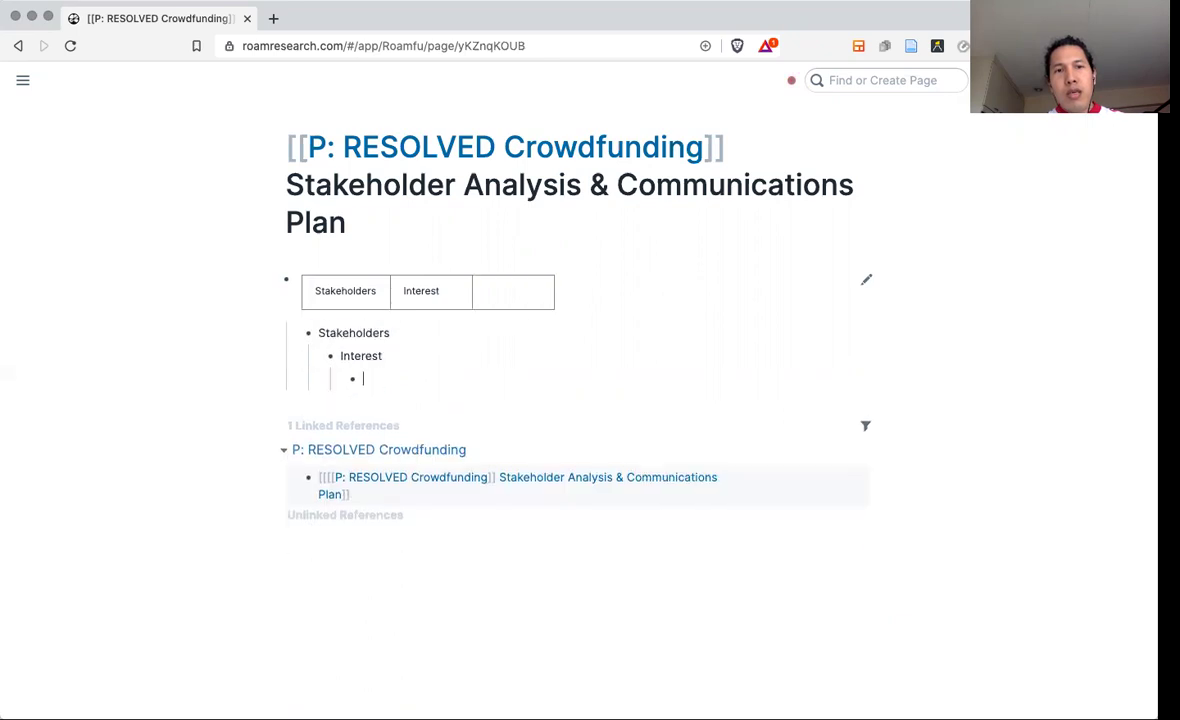
pyautogui.write('nfluence')
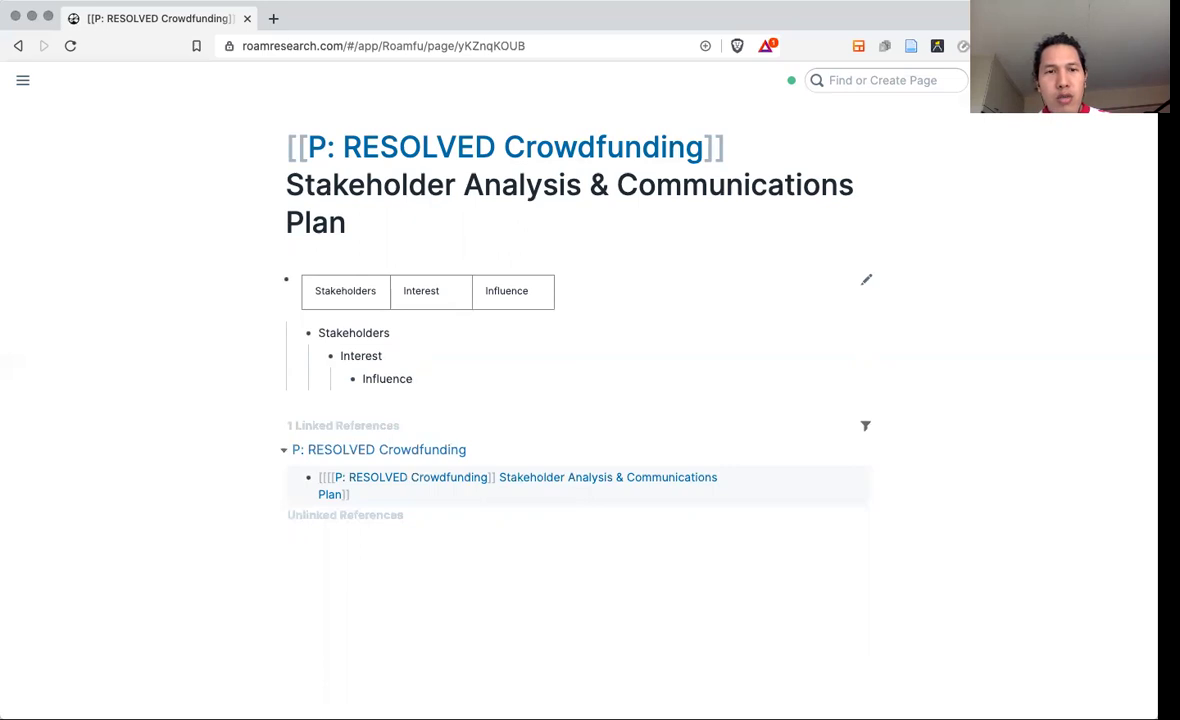
pyautogui.press('Return')
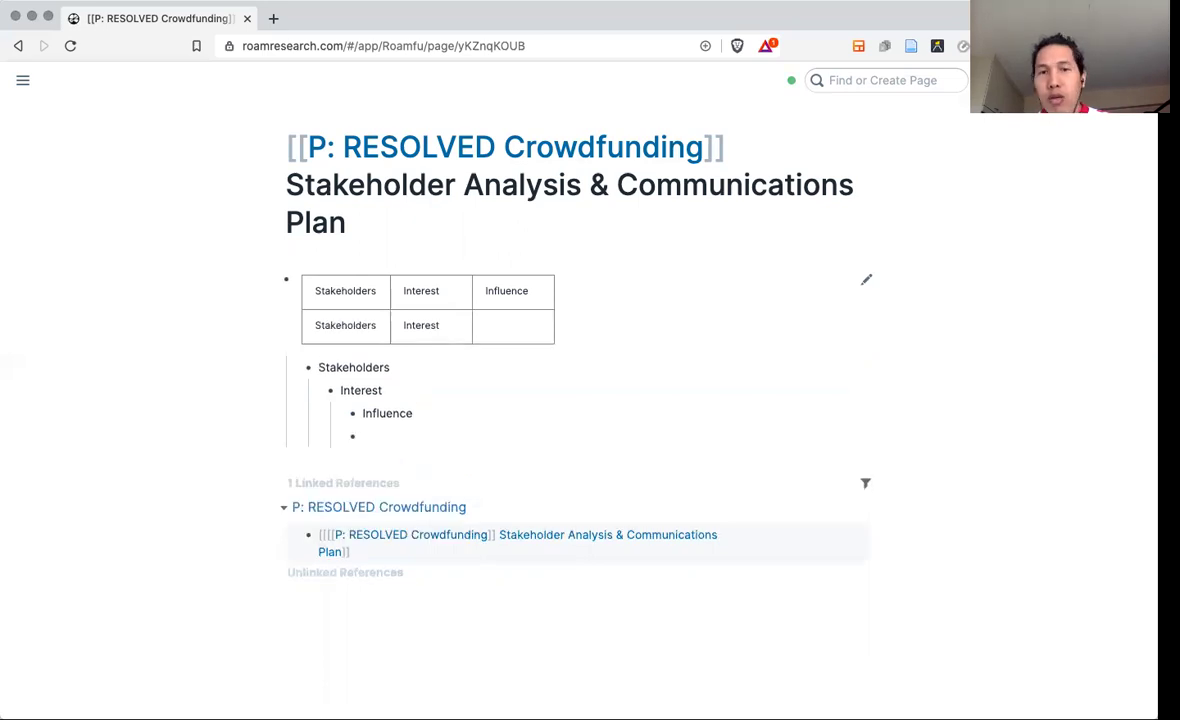
pyautogui.hotkey('shift', 'Tab')
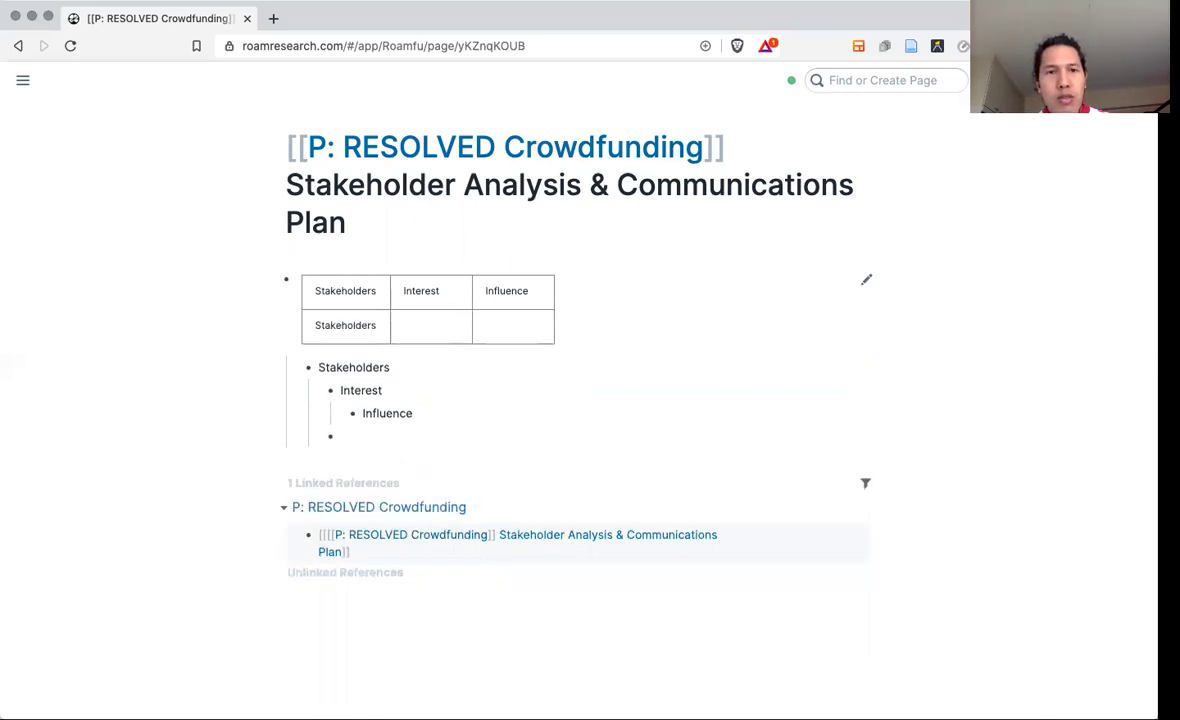
# Add stakeholder rows Donors, Crowdfunding team and Project team.
pyautogui.hotkey('shift', 'Tab')
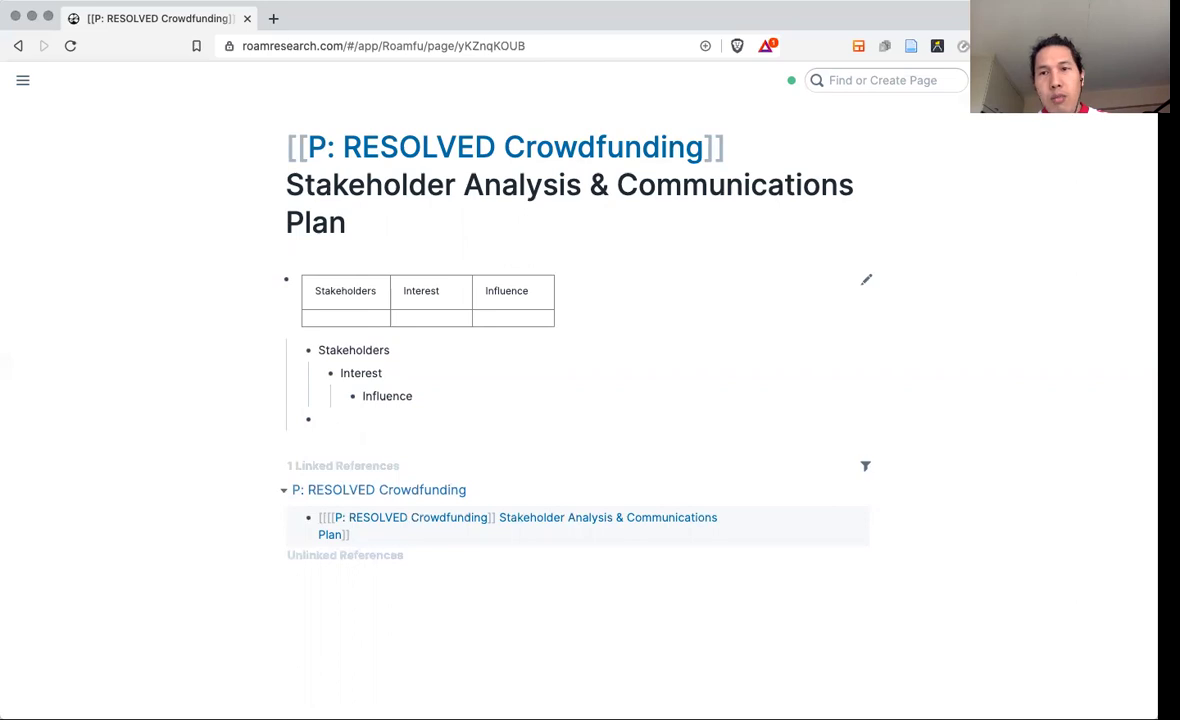
pyautogui.write('Don')
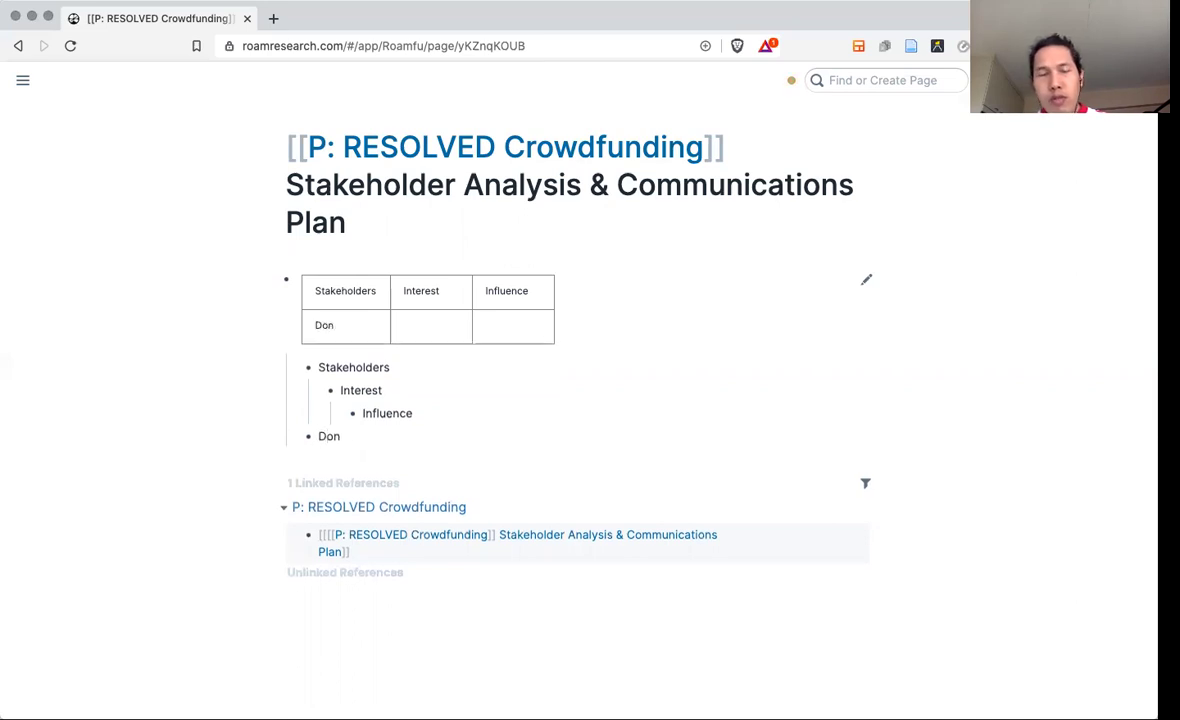
pyautogui.write('ors')
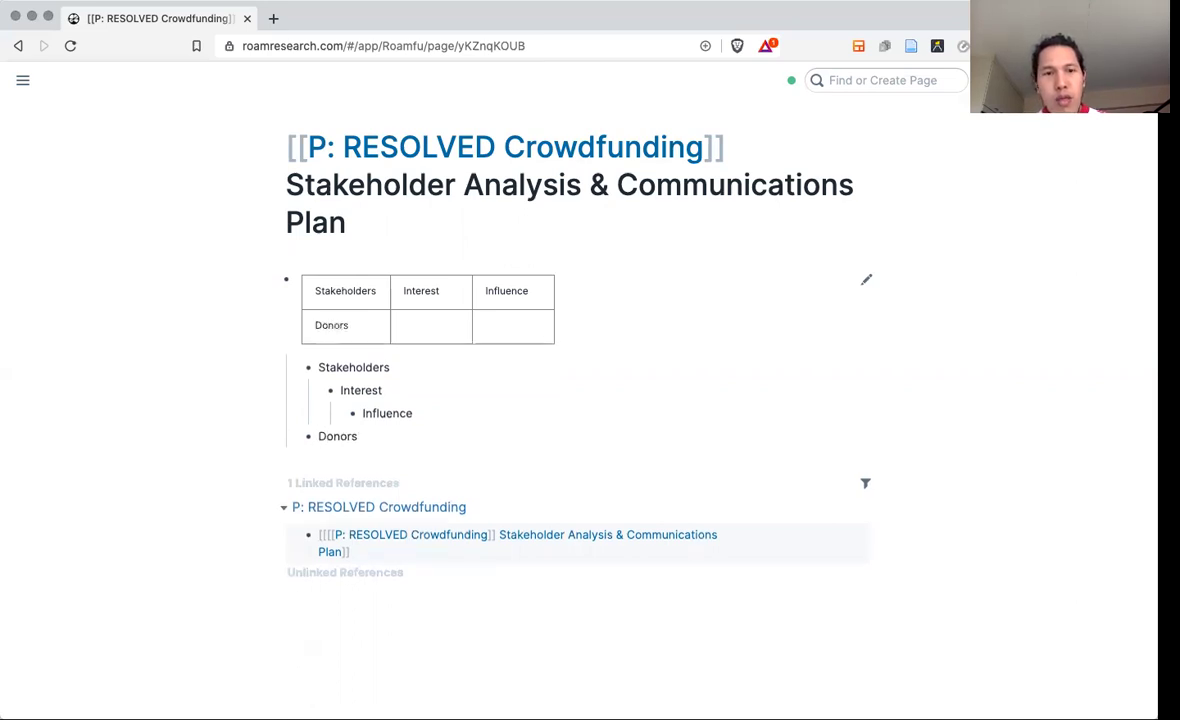
pyautogui.press('Return')
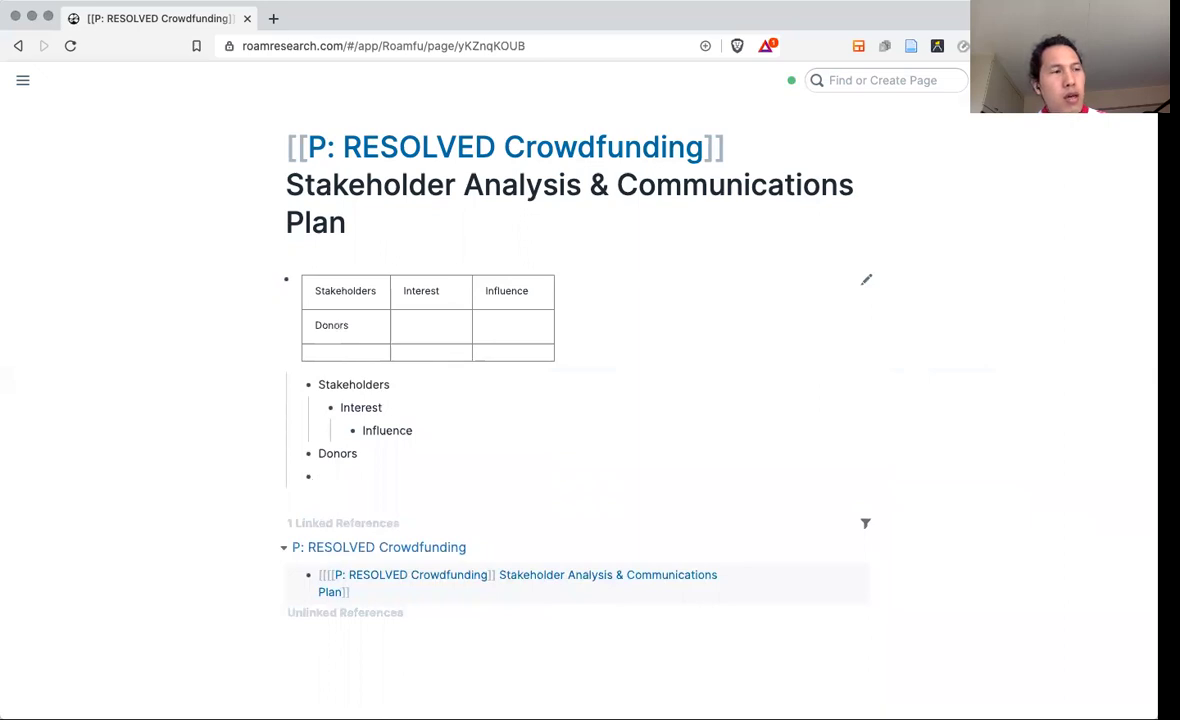
pyautogui.write('Crowdfunding team')
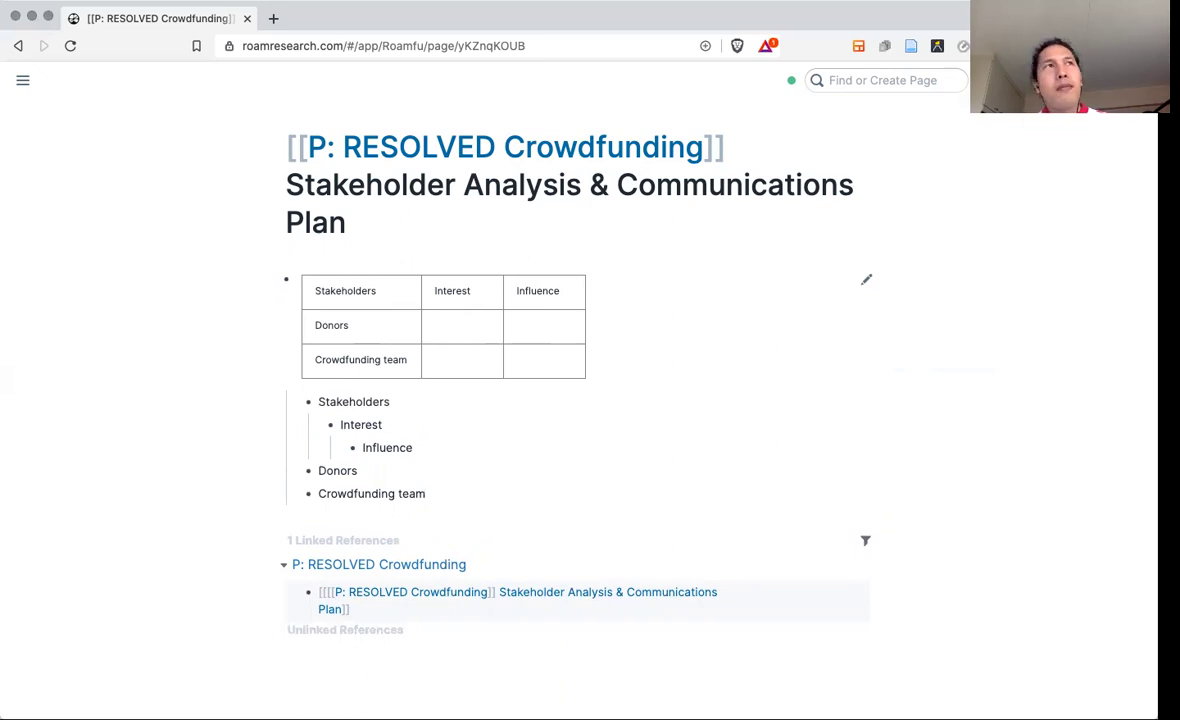
pyautogui.press('Return')
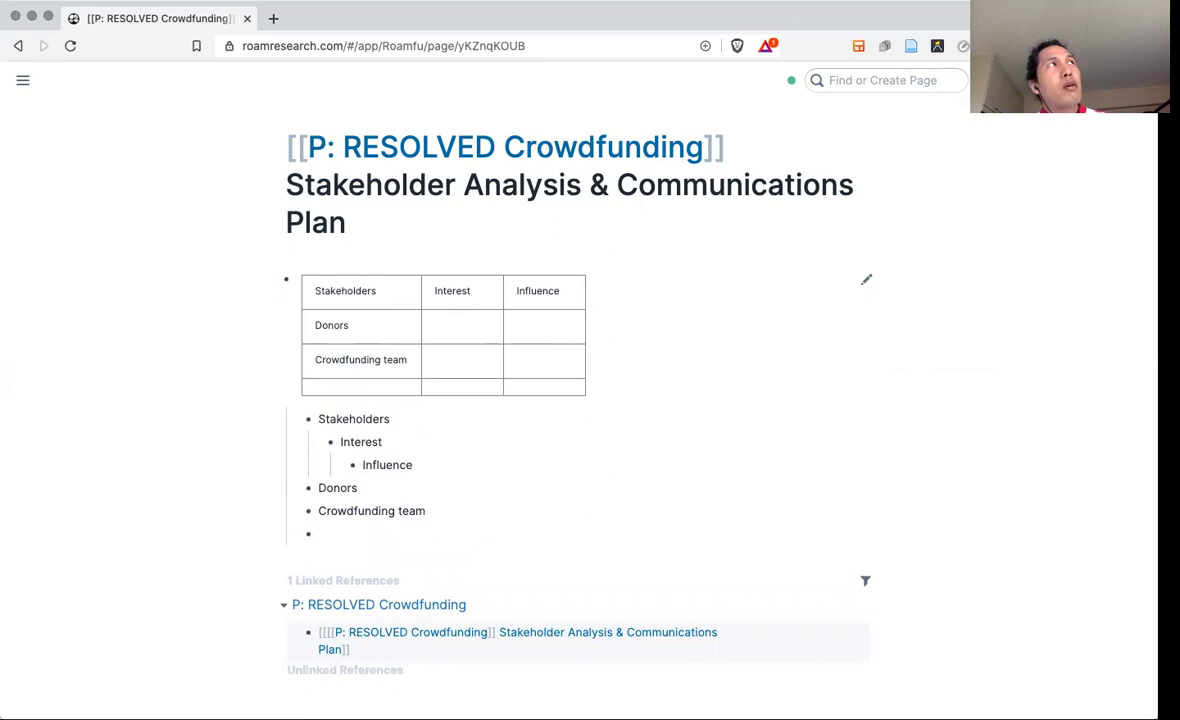
pyautogui.write('Project team')
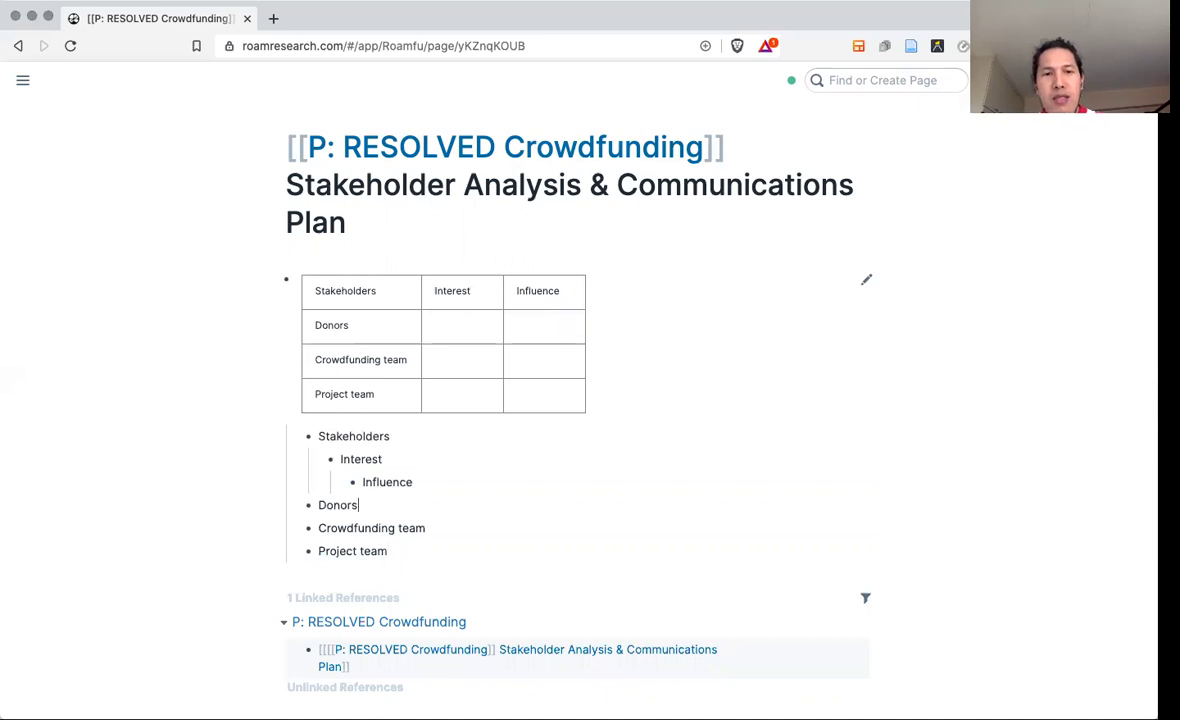
# Start an empty nested entry under Donors.
pyautogui.press('Up')
pyautogui.press('Up')
pyautogui.press('Return')
pyautogui.press('Tab')
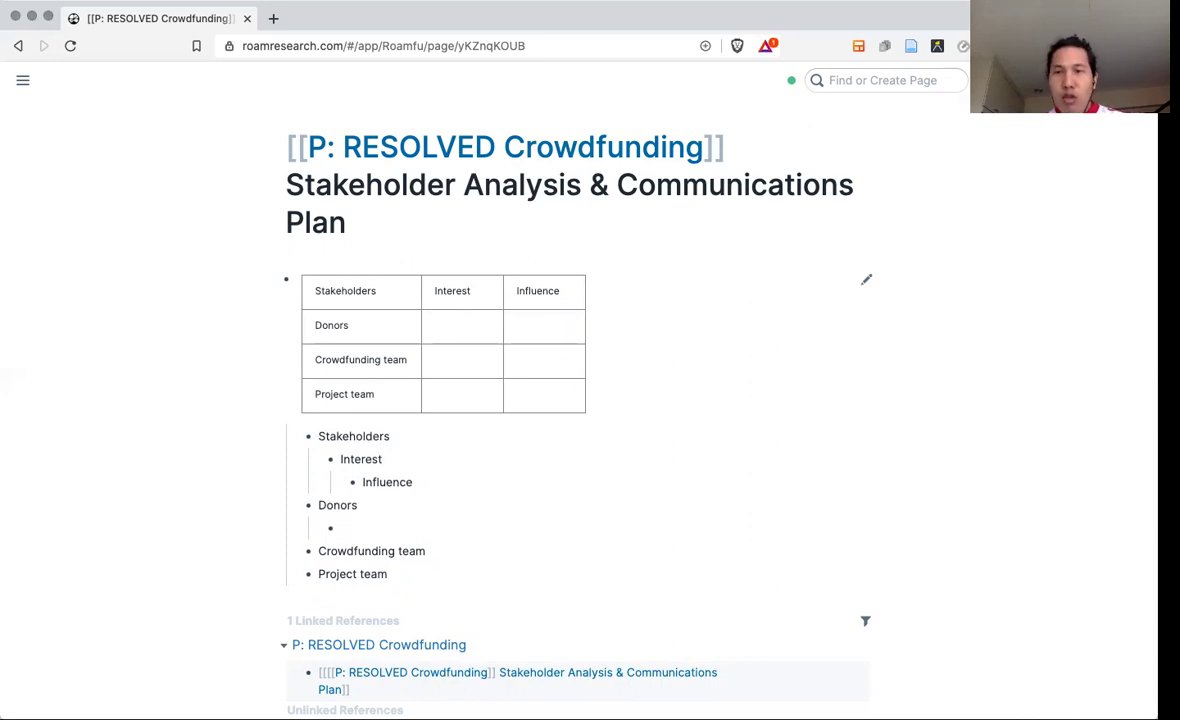
# Type the Donors interest 'To be part of something historic (first ever crowdfunded genetic sequencing of SARS-CoV-2)'.
pyautogui.write('To be part of something histo')
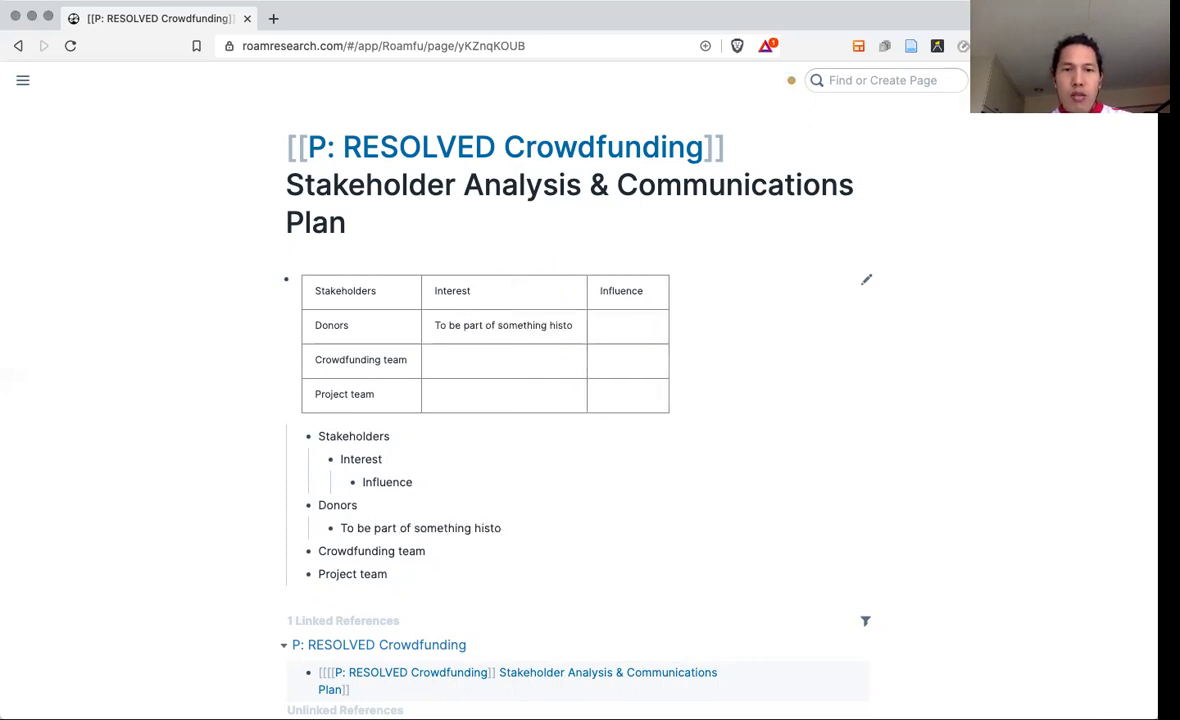
pyautogui.write('ric')
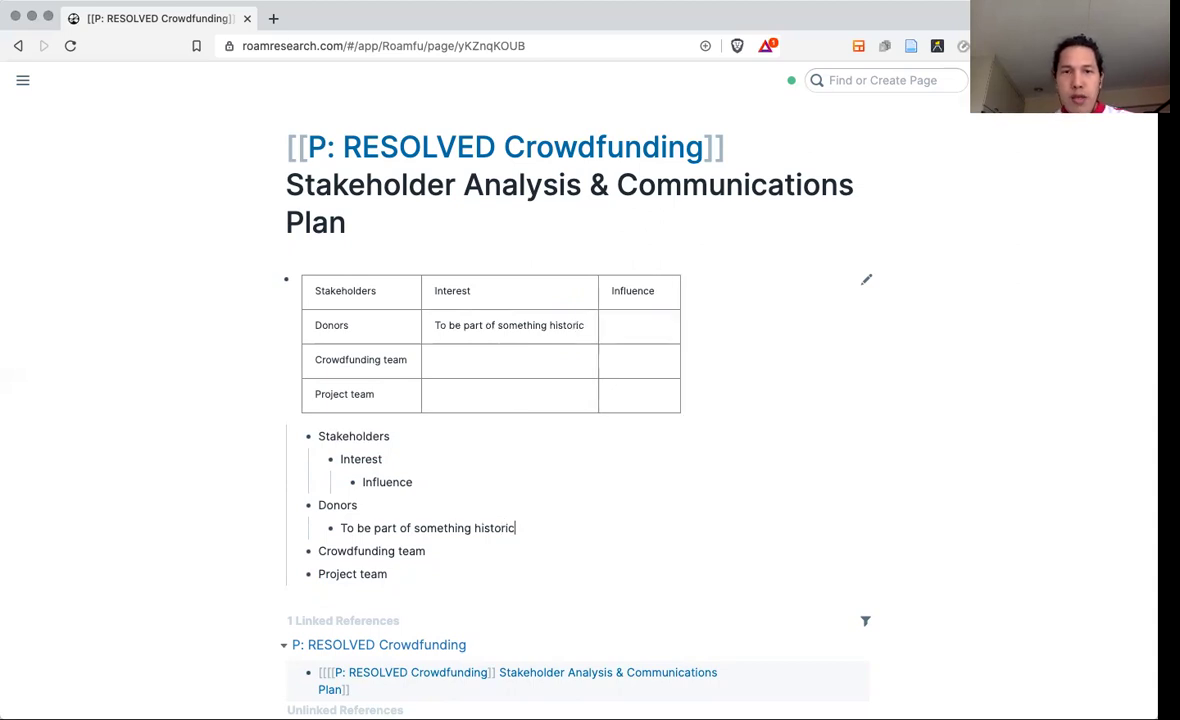
pyautogui.write(' (')
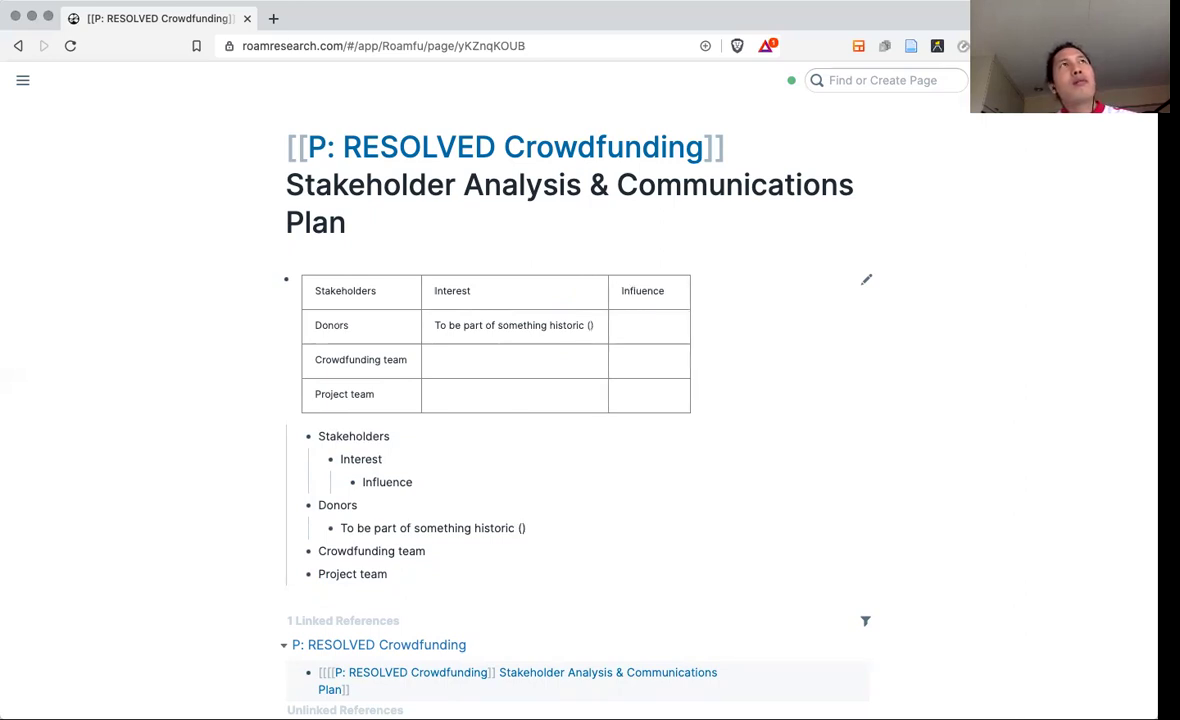
pyautogui.write('first ever')
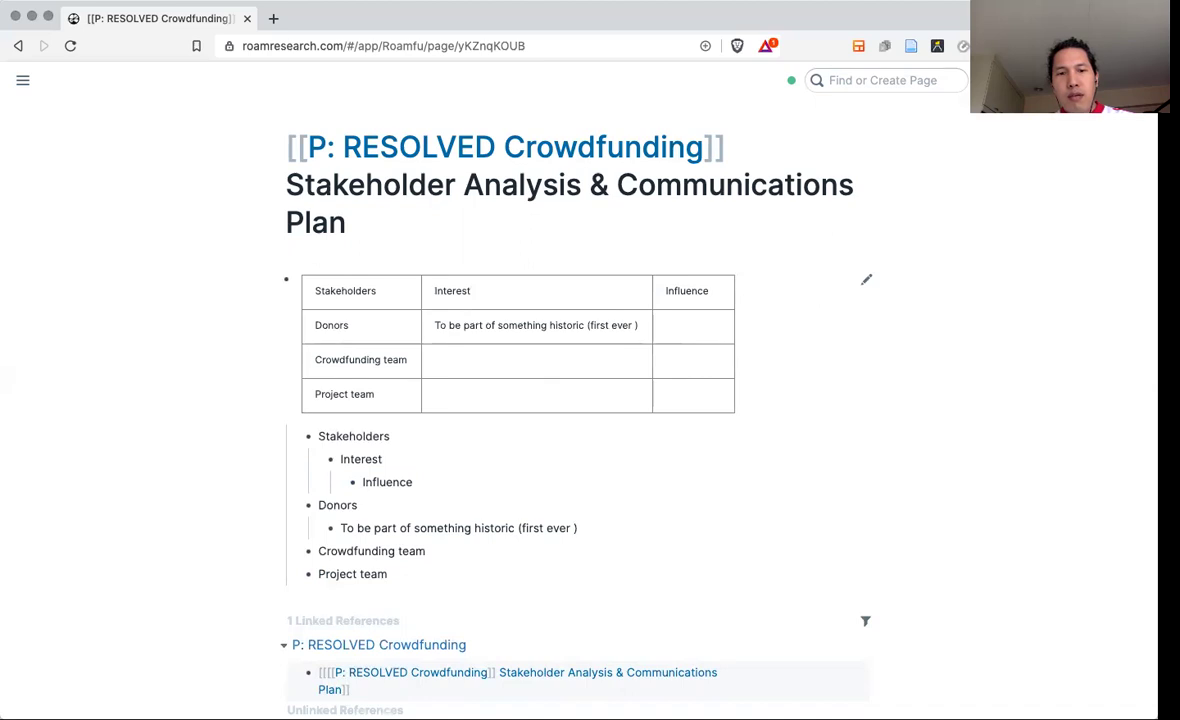
pyautogui.write(' crowdfunded ')
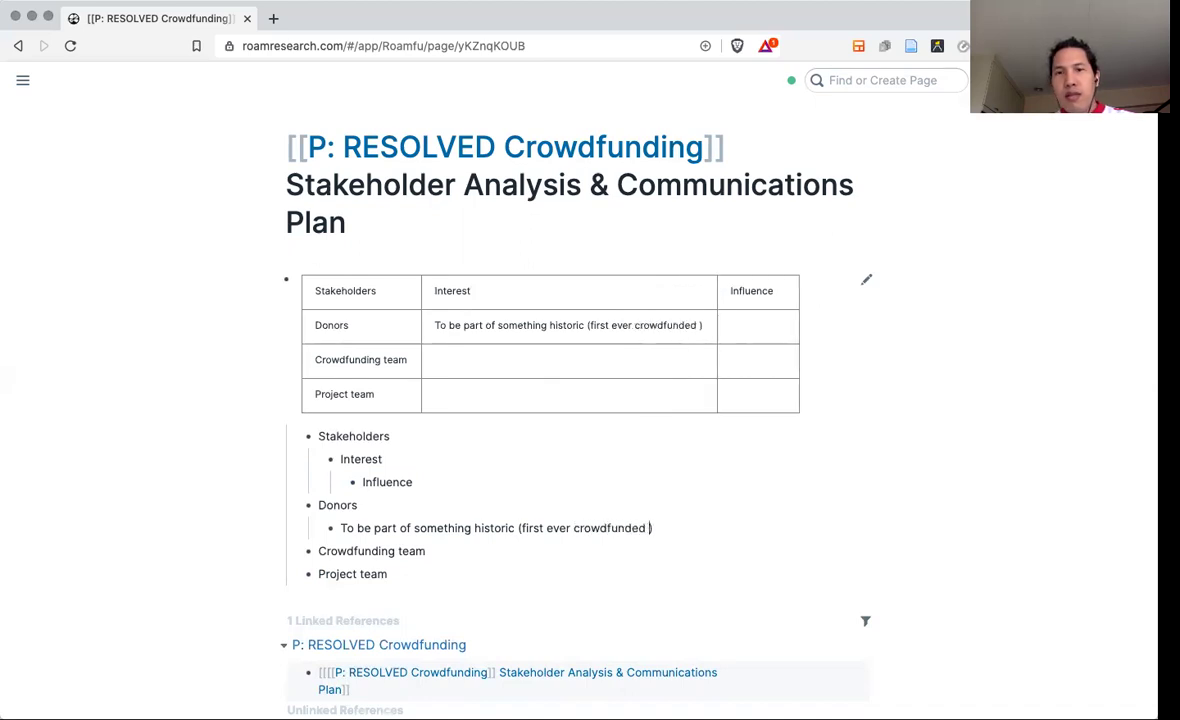
pyautogui.write('s')
pyautogui.press('BackSpace')
pyautogui.write('ge')
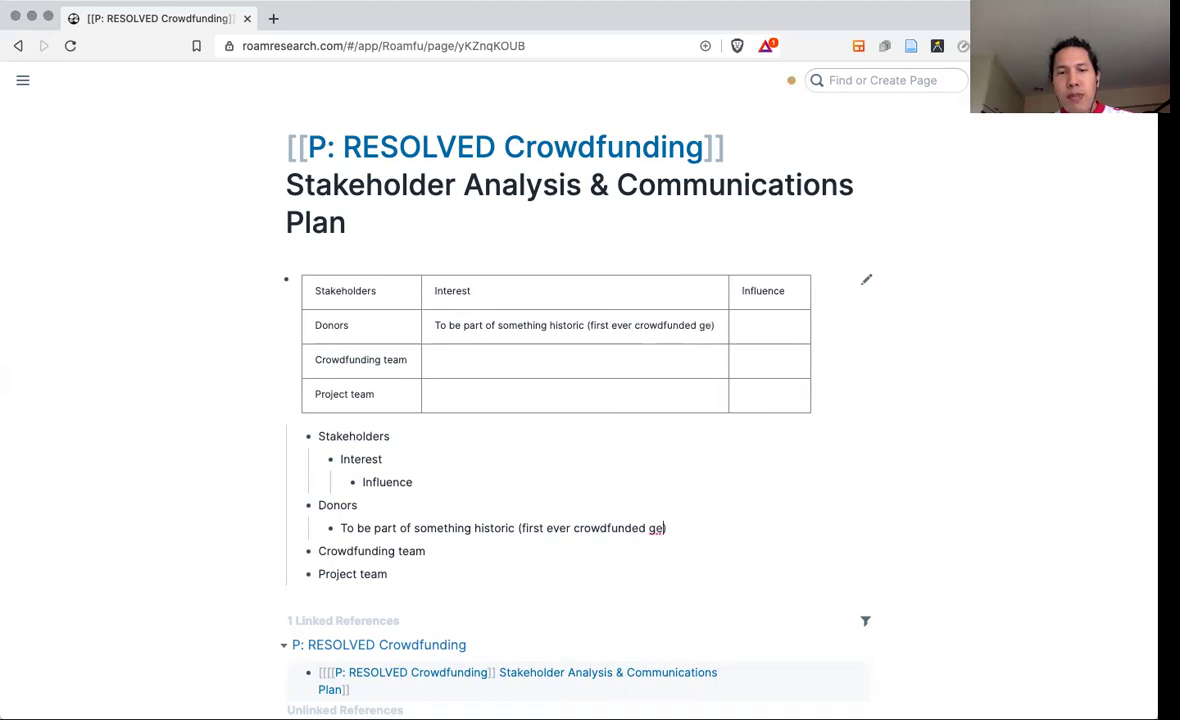
pyautogui.write('netic sequencing')
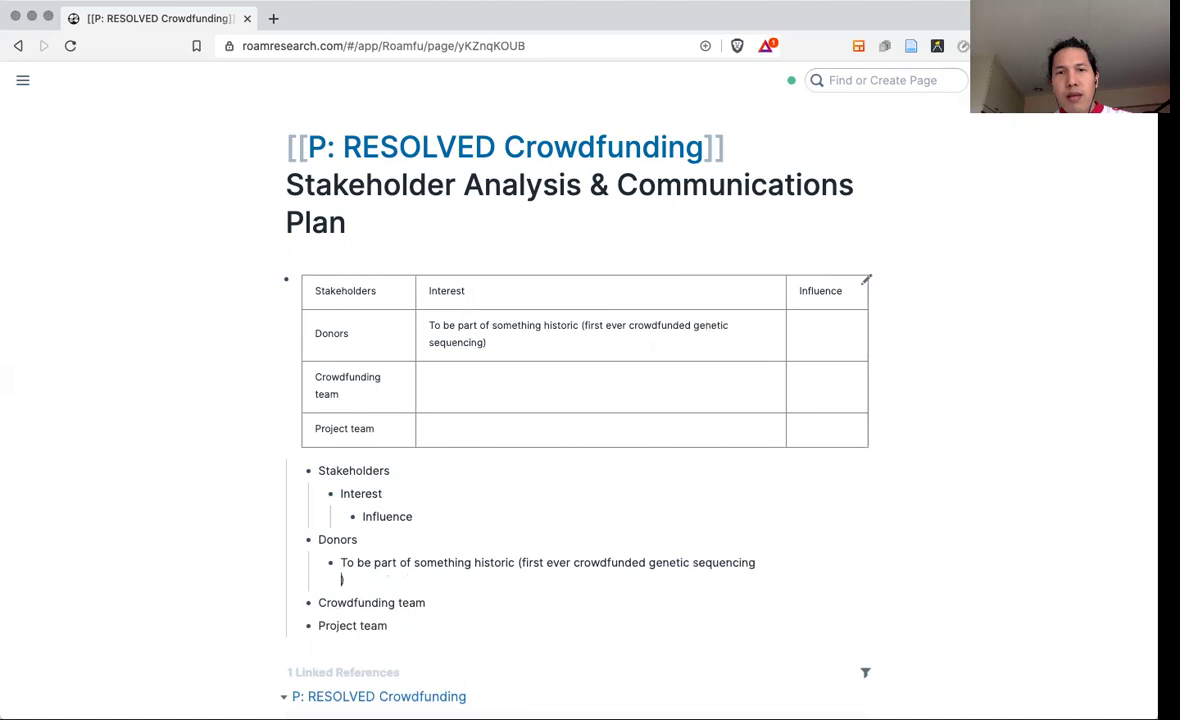
pyautogui.write('of SARS-CoV-2')
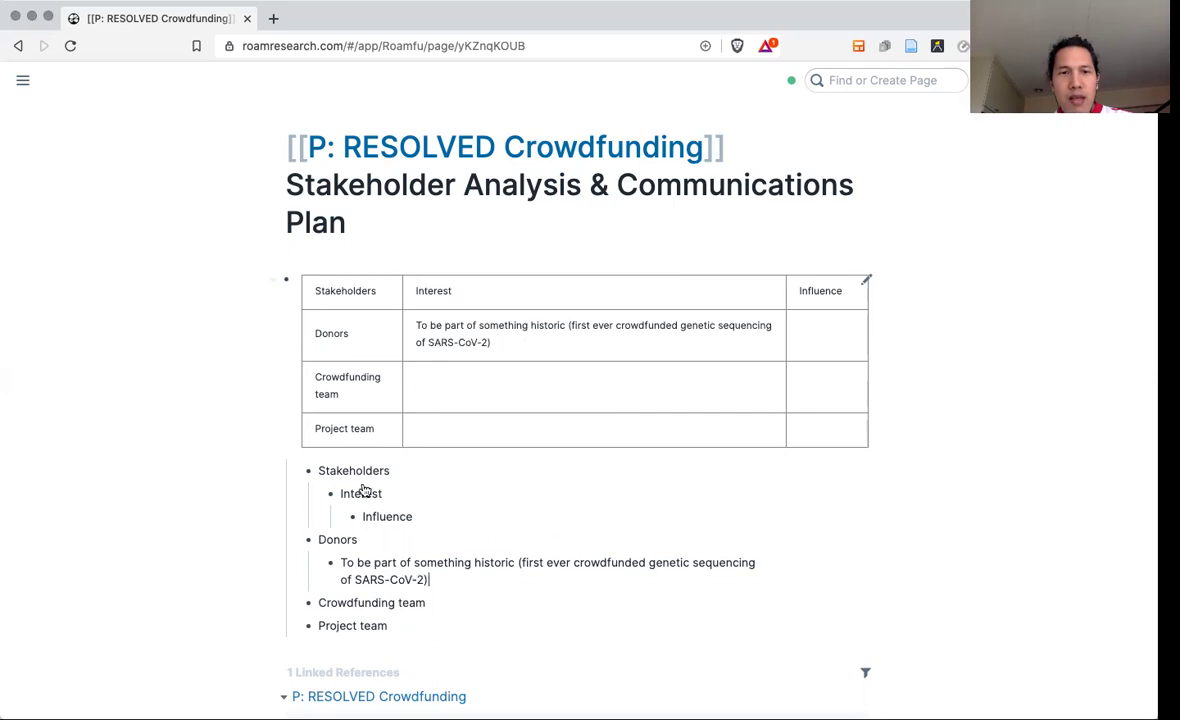
# Dash the first Donors interest and add '- Make an impact in the developing world' below it.
pyautogui.click(342, 563)
pyautogui.write('-')
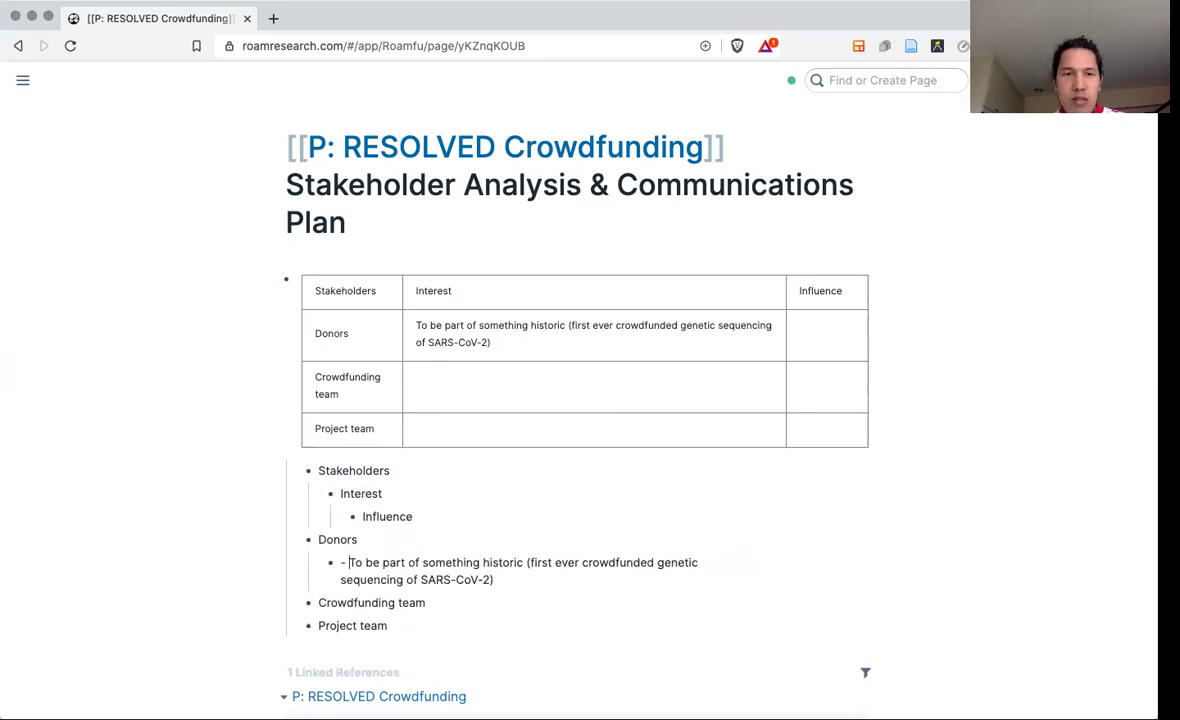
pyautogui.click(492, 580)
pyautogui.hotkey('shift', 'Return')
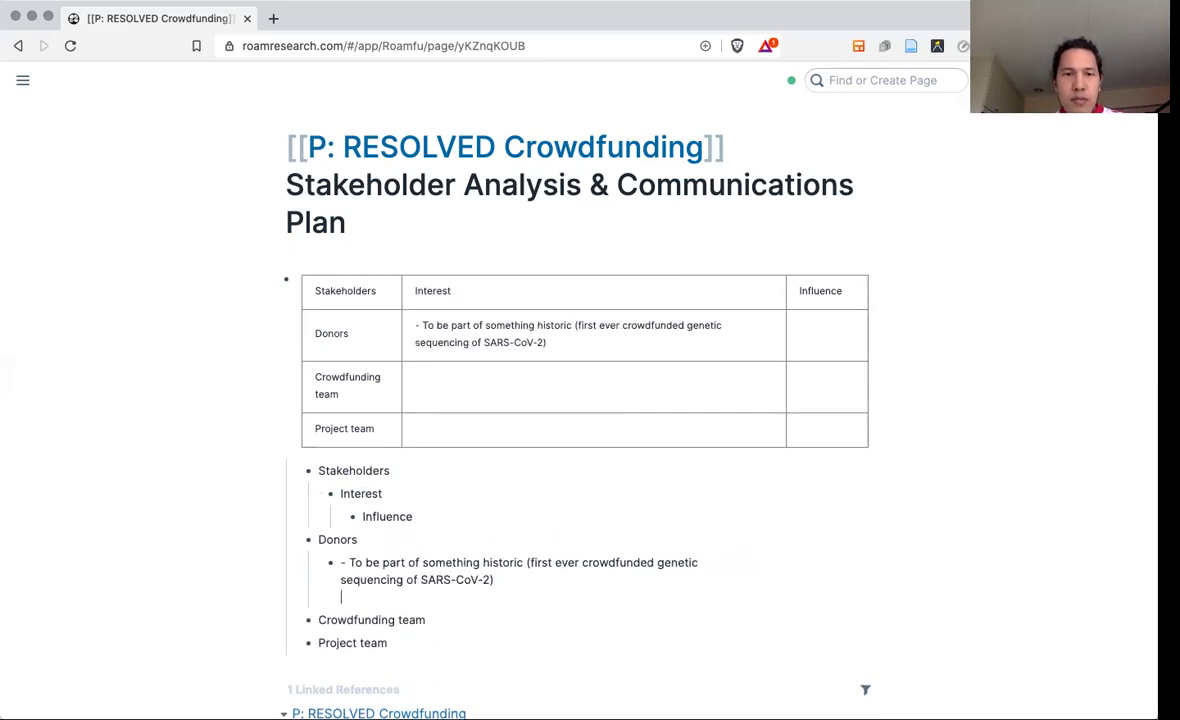
pyautogui.write('- Make and  impact in the developing world')
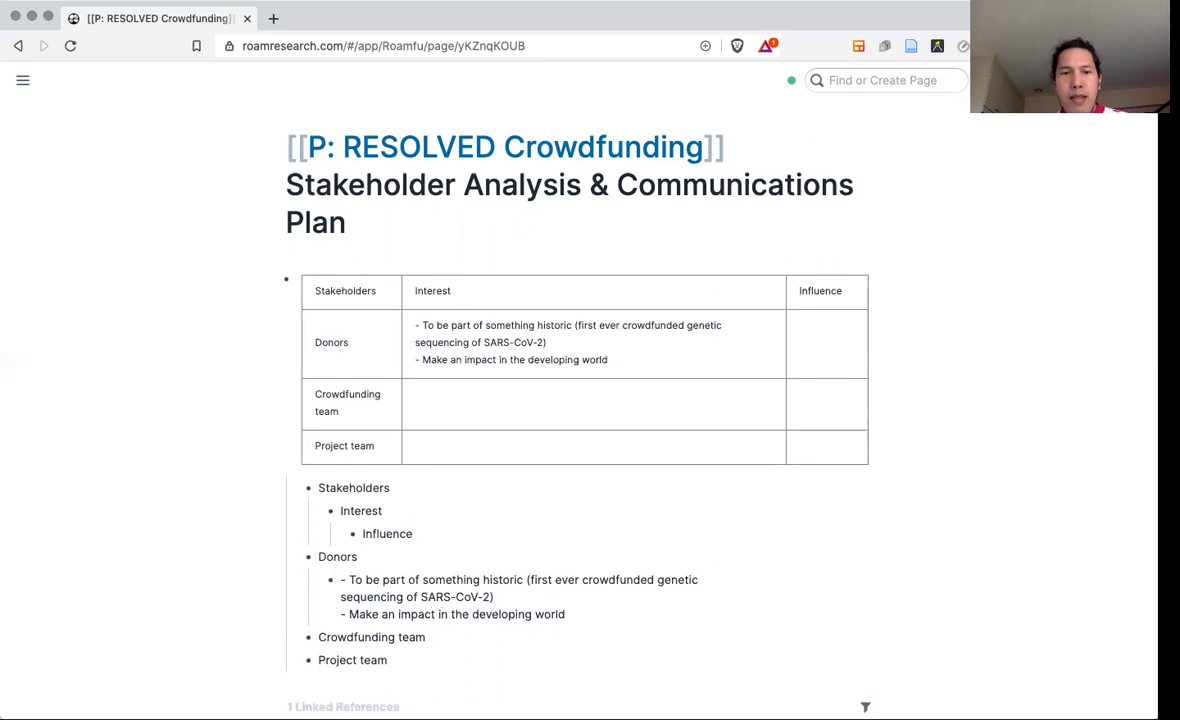
# Add a '- Immortalized through a plaque in the lab we will help' line.
pyautogui.scroll(-2, 533, 375)
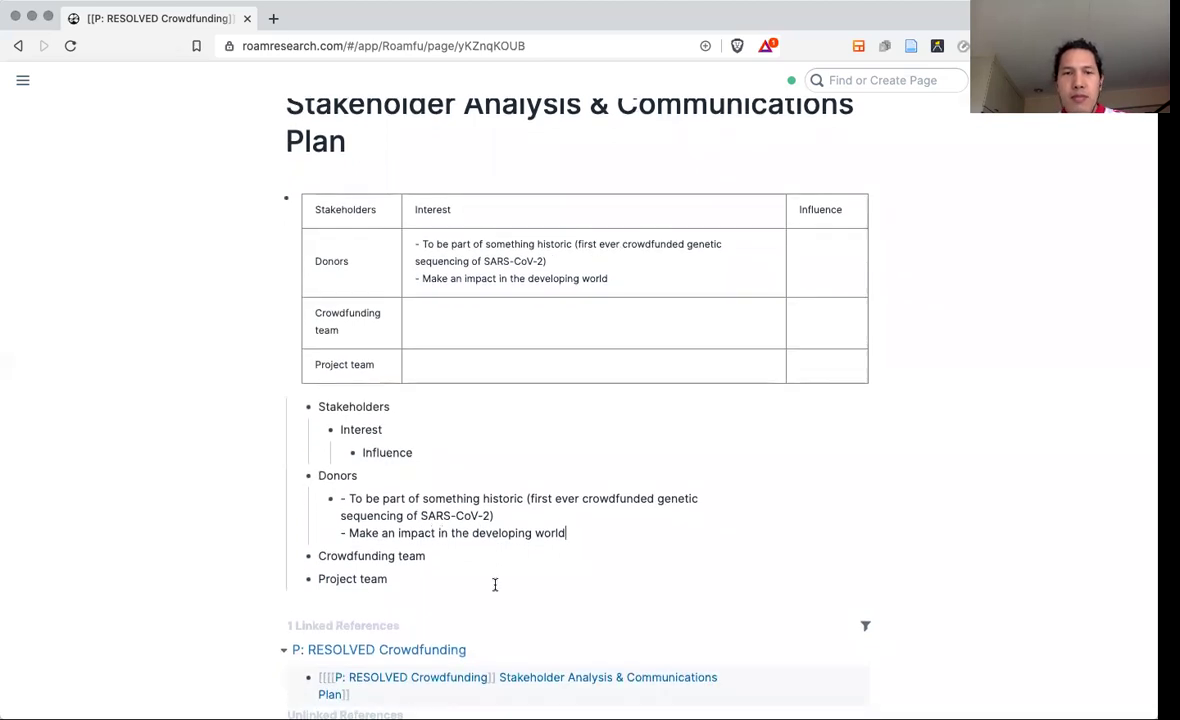
pyautogui.click(511, 515)
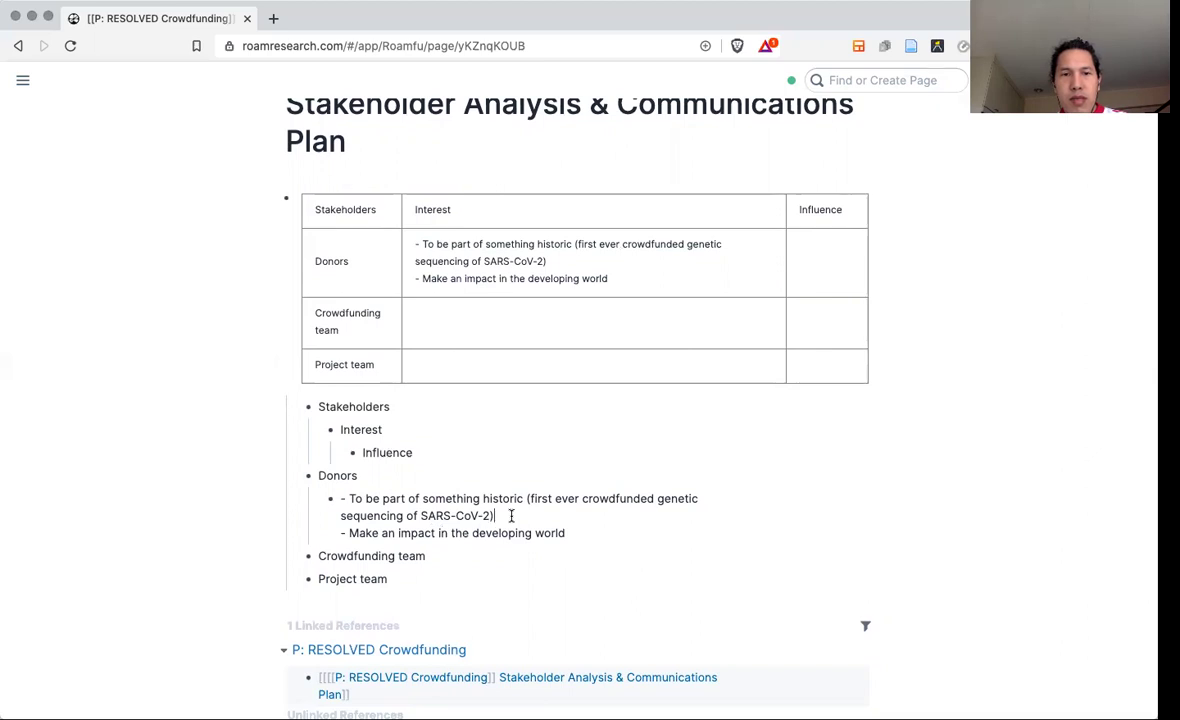
pyautogui.hotkey('shift', 'Return')
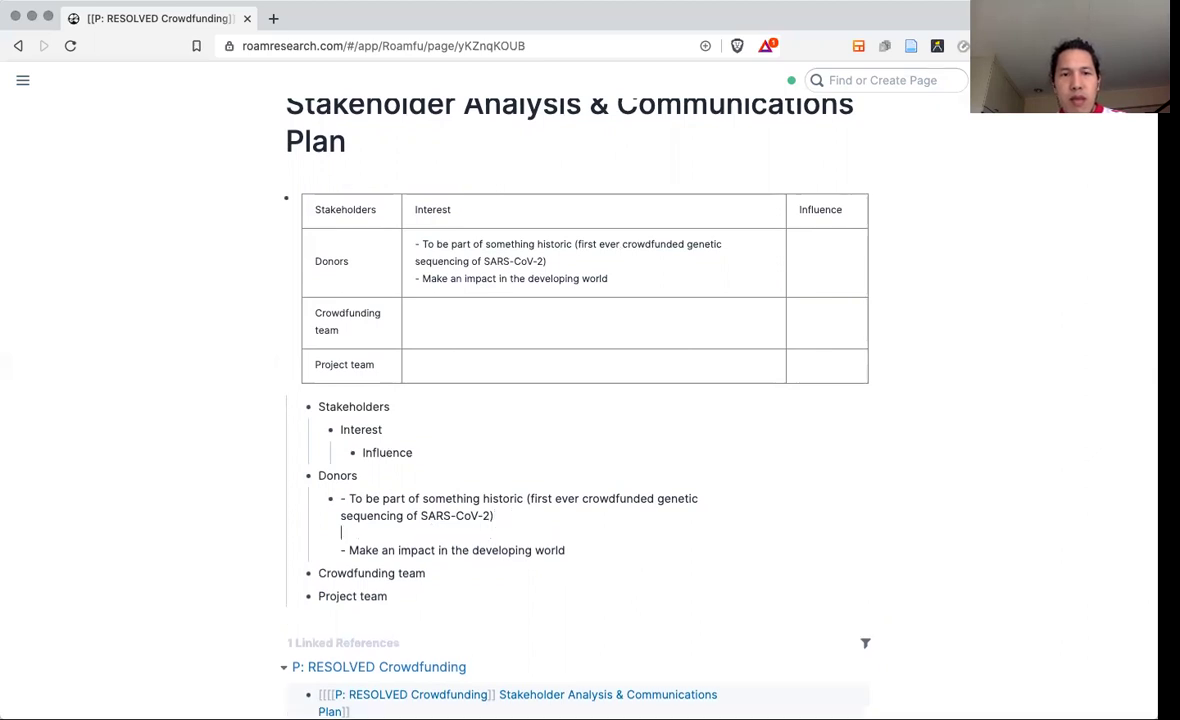
pyautogui.write('- Immortalized')
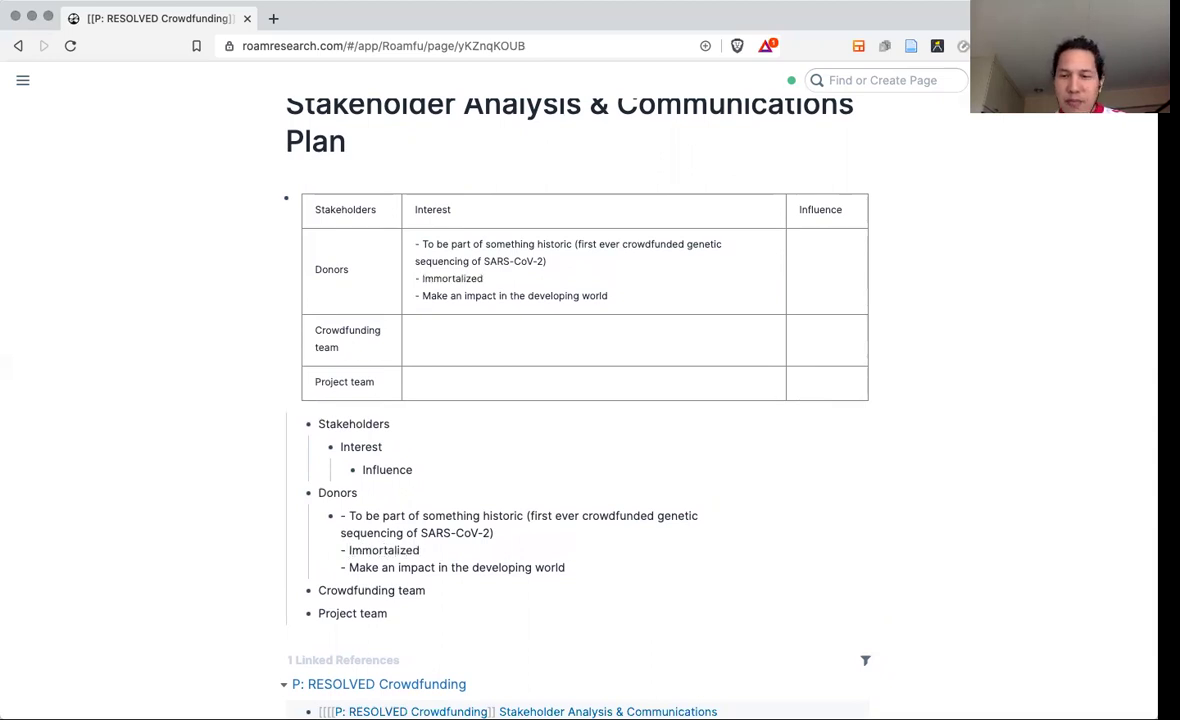
pyautogui.click(349, 550)
pyautogui.write('"')
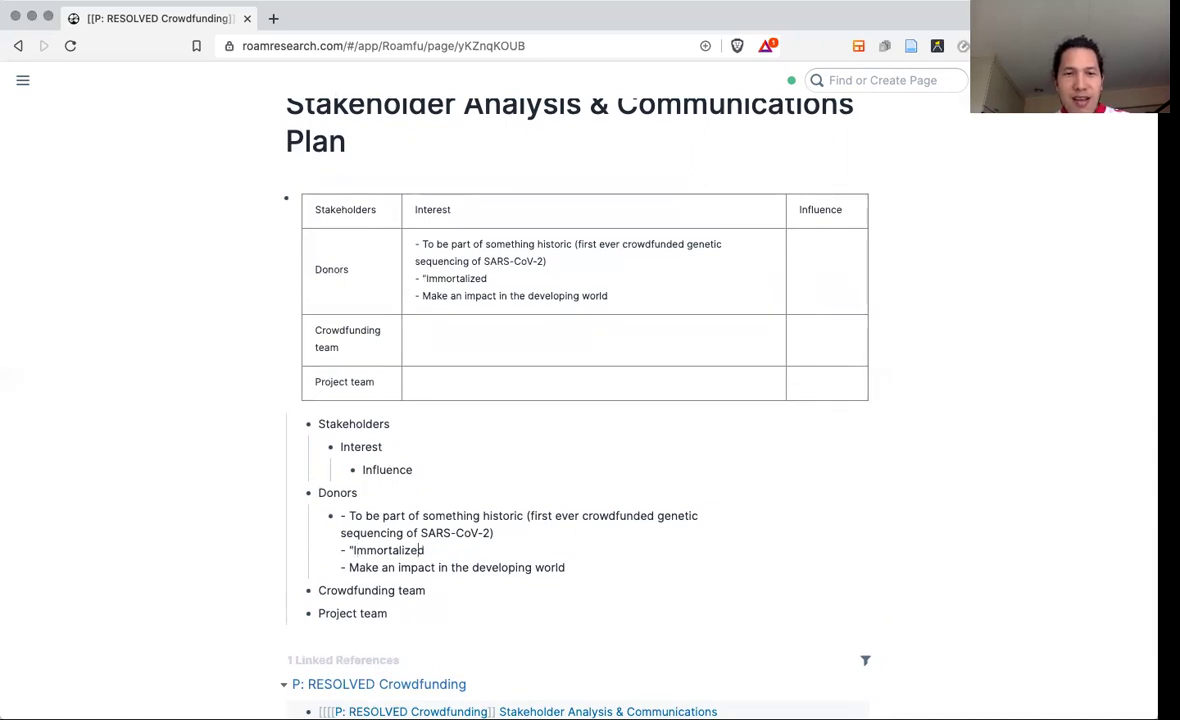
pyautogui.press('BackSpace')
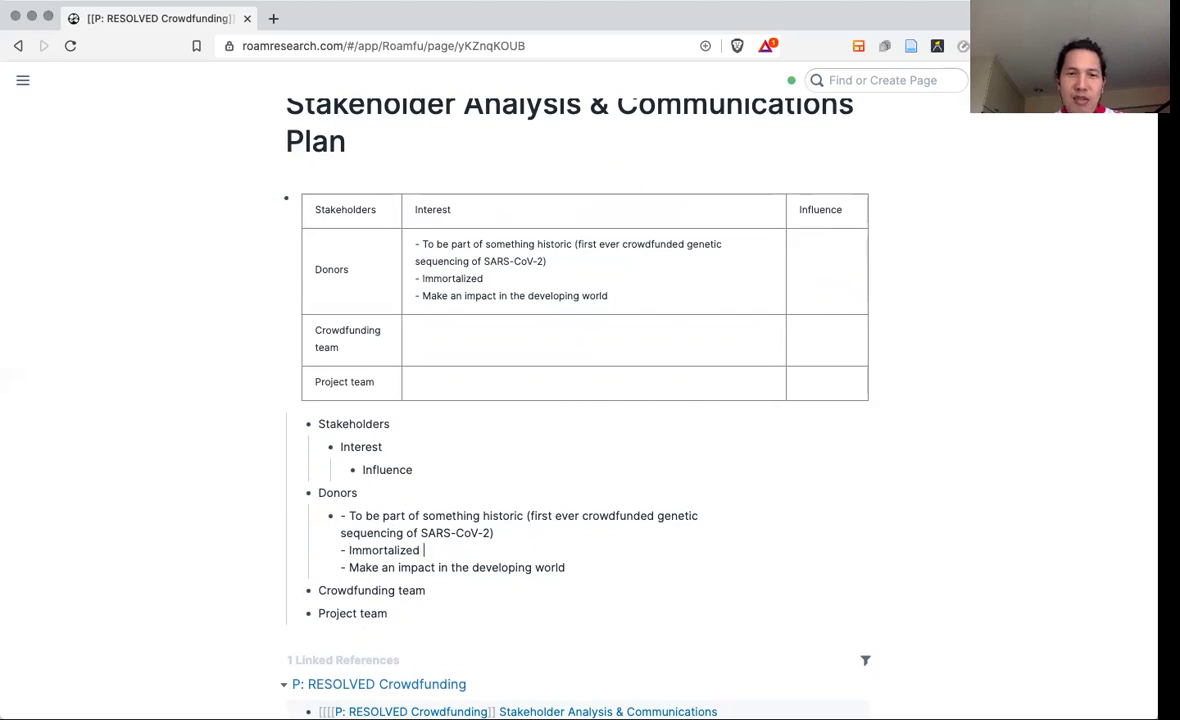
pyautogui.write('through a ')
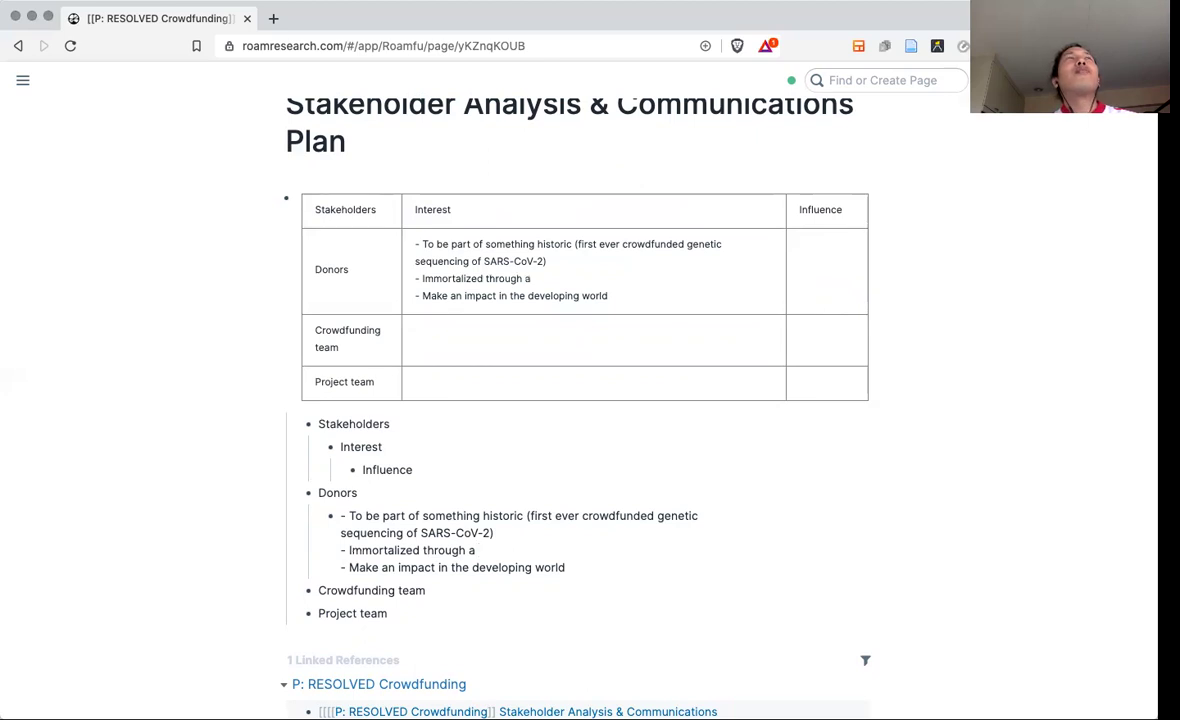
pyautogui.write('plaque in the lab we will help')
# Set the Donors influence to a nested 'Donations' entry.
pyautogui.scroll(-1, 524, 570)
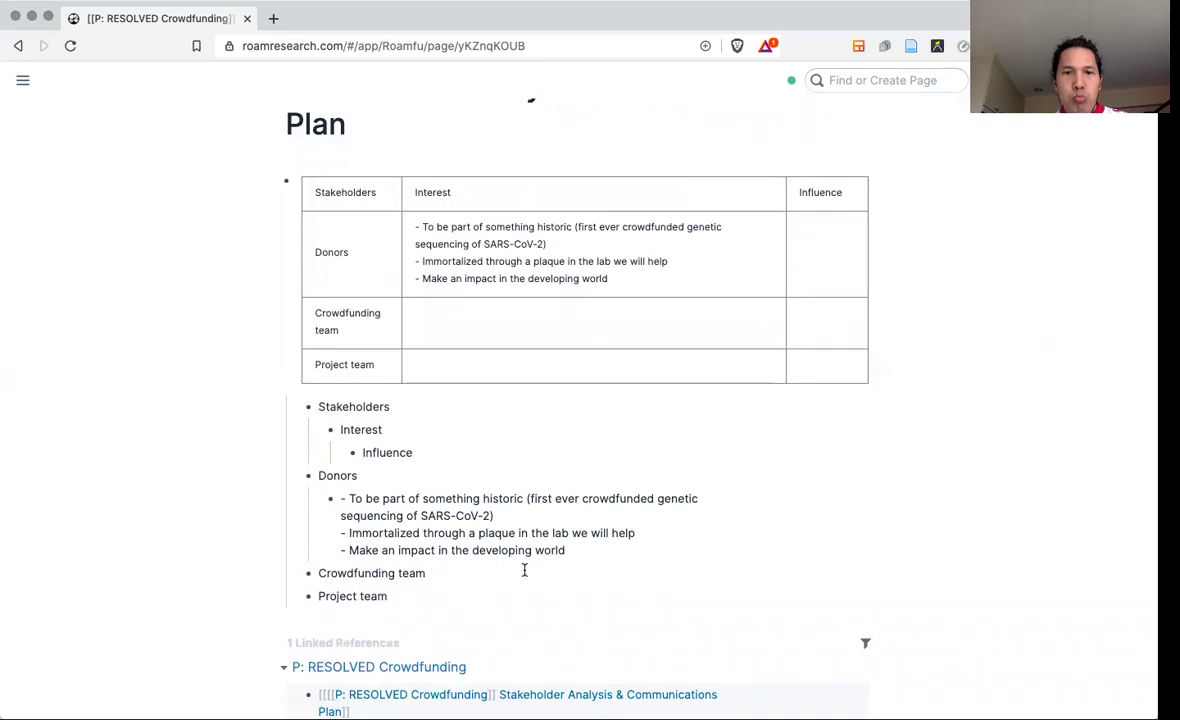
pyautogui.click(578, 551)
pyautogui.press('Return')
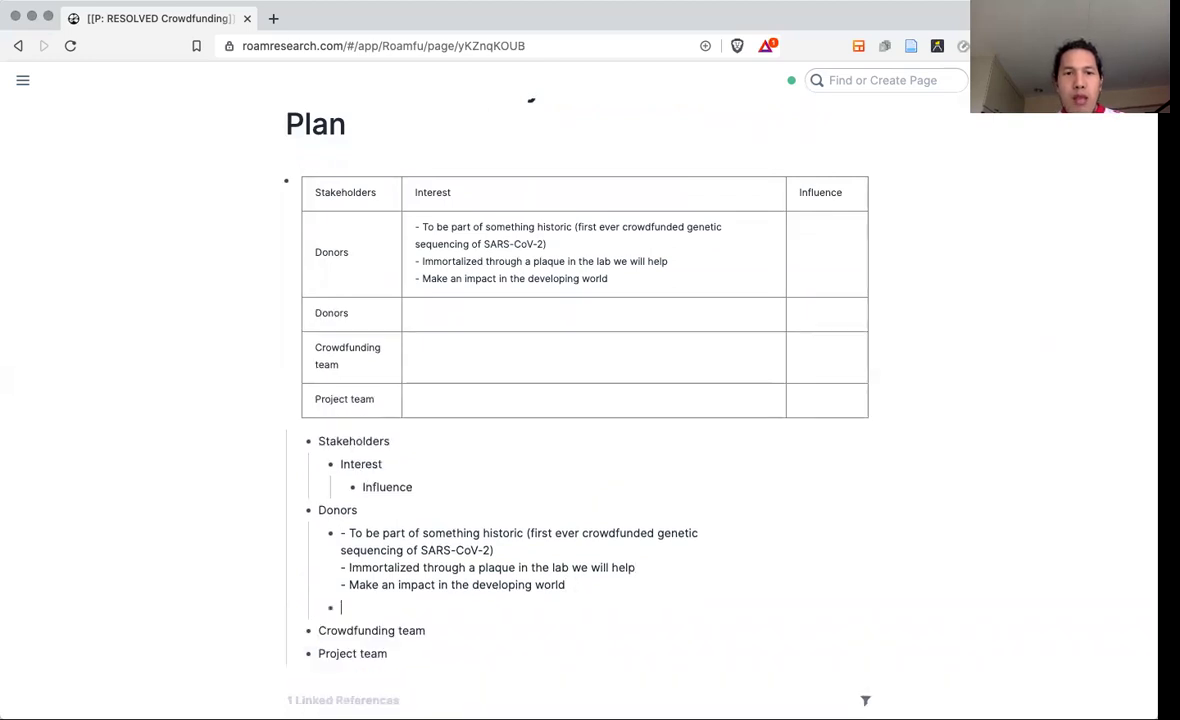
pyautogui.press('Tab')
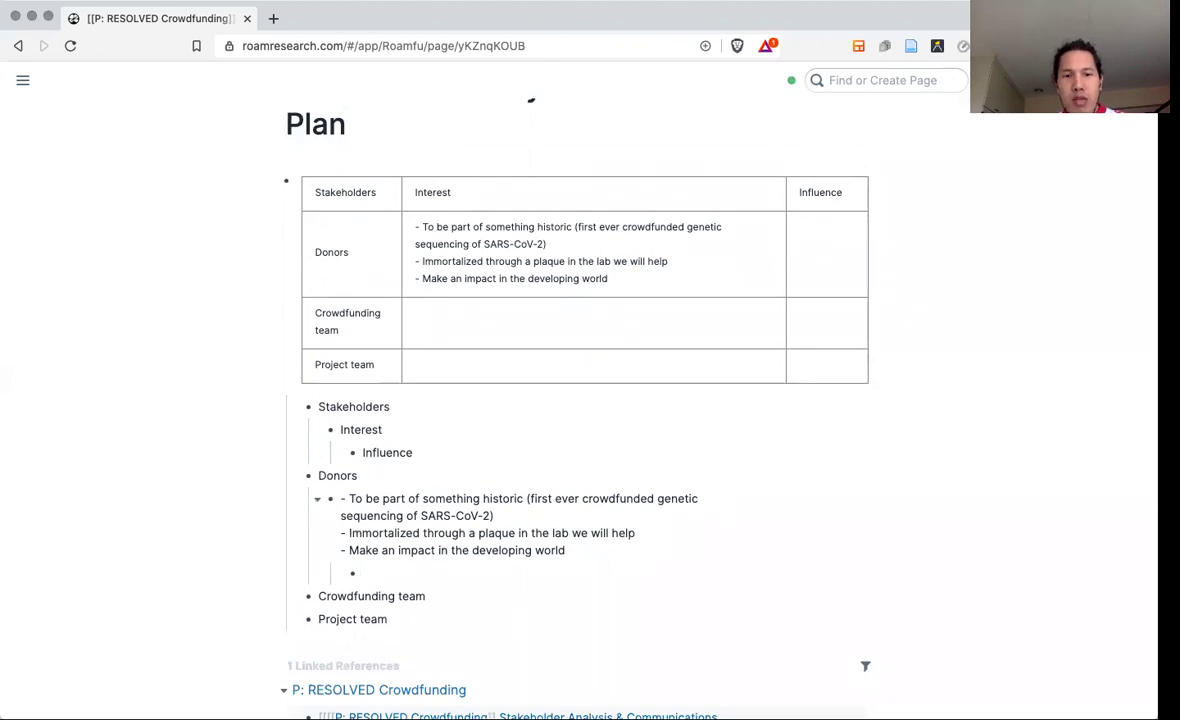
pyautogui.write('Donations')
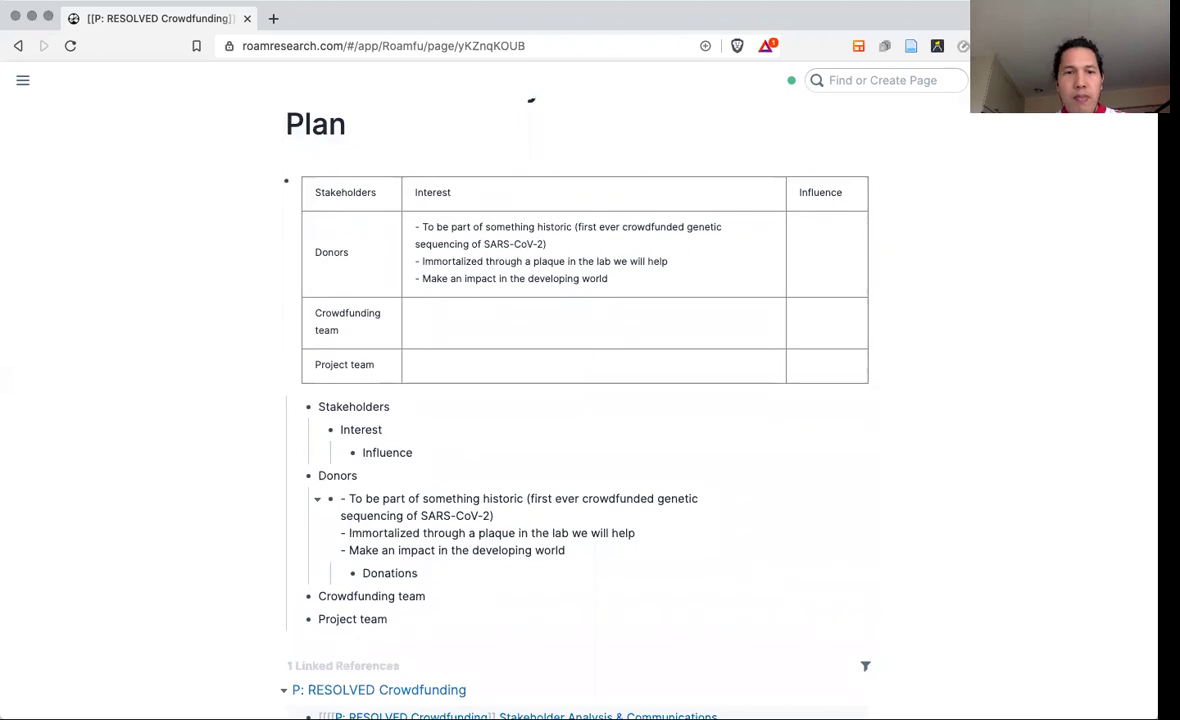
# Start an empty nested entry under Crowdfunding team.
pyautogui.scroll(-3, 540, 561)
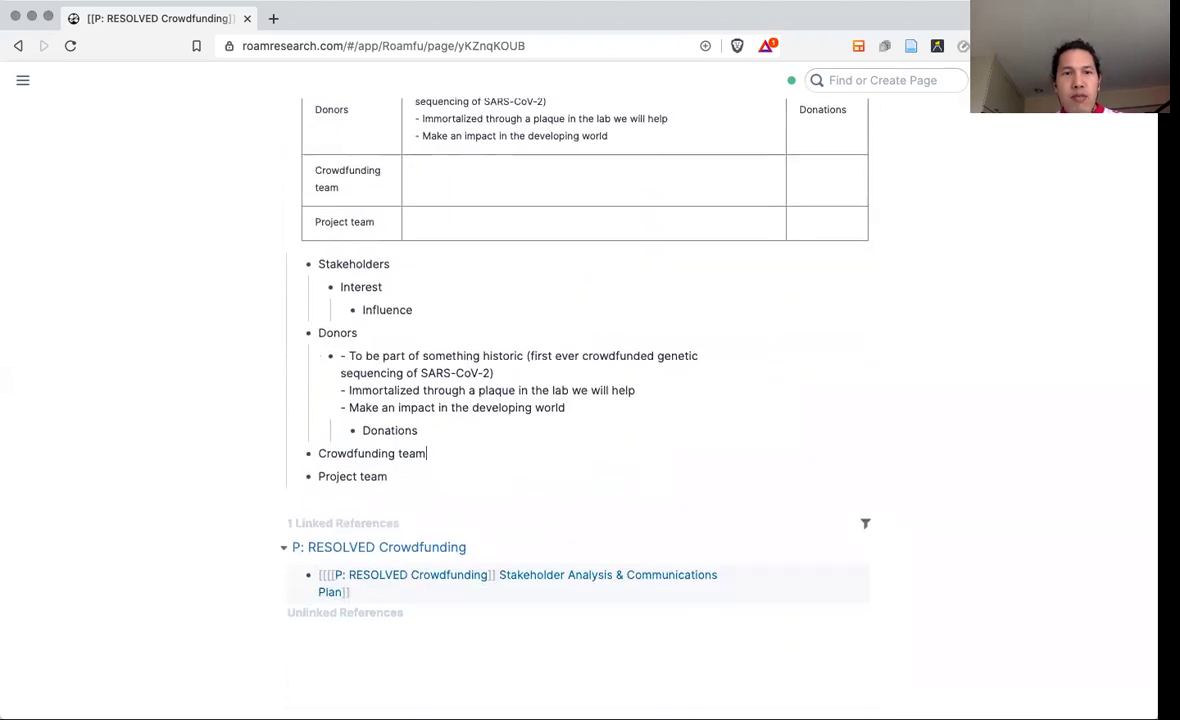
pyautogui.press('Return')
pyautogui.press('Tab')
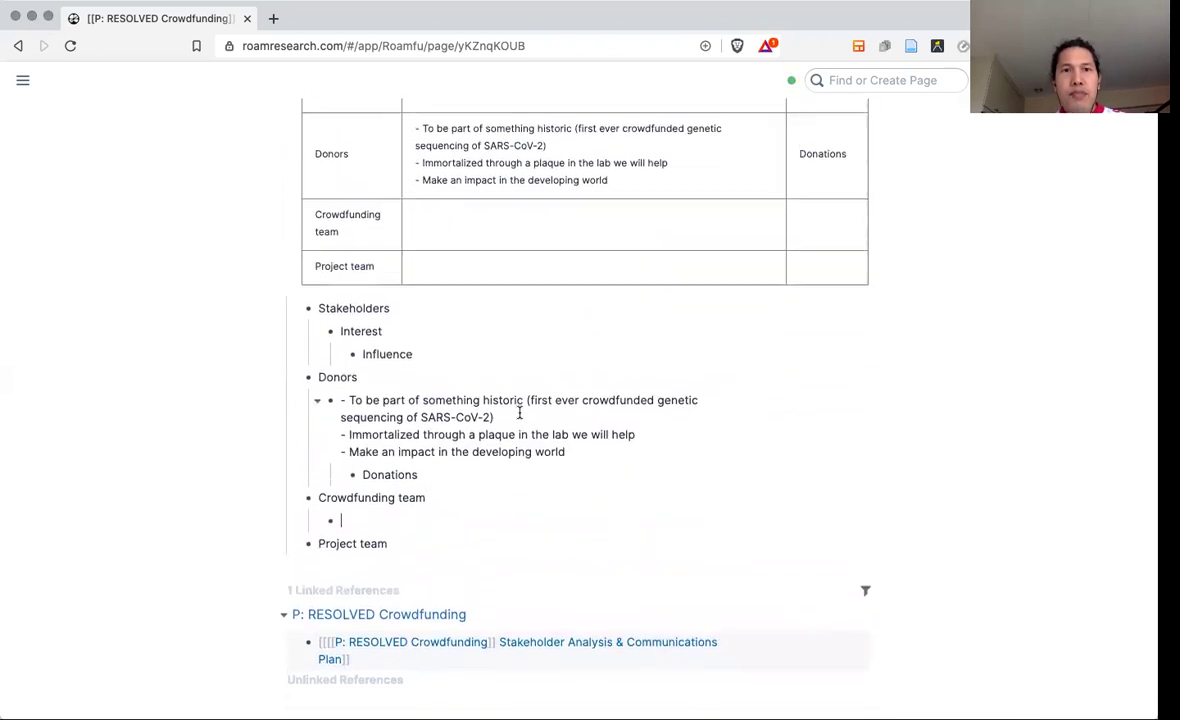
pyautogui.scroll(1, 519, 412)
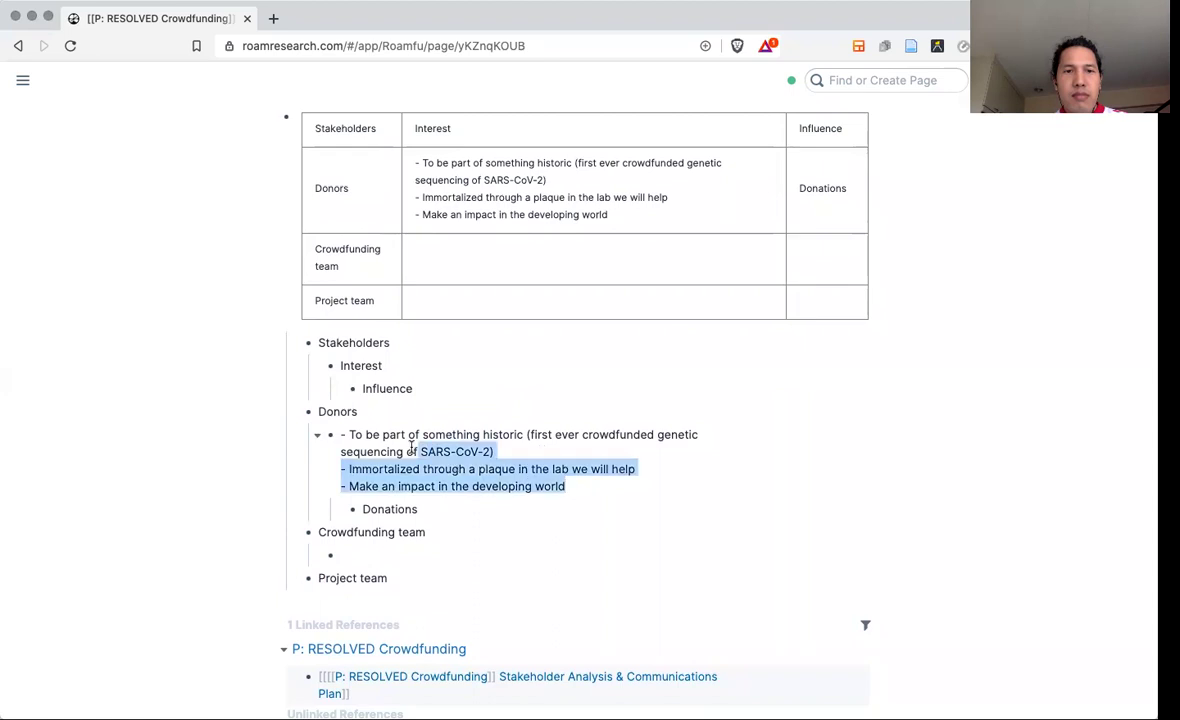
# Copy the Donors interests and paste them under Crowdfunding team.
pyautogui.moveTo(567, 486); pyautogui.dragTo(341, 433)
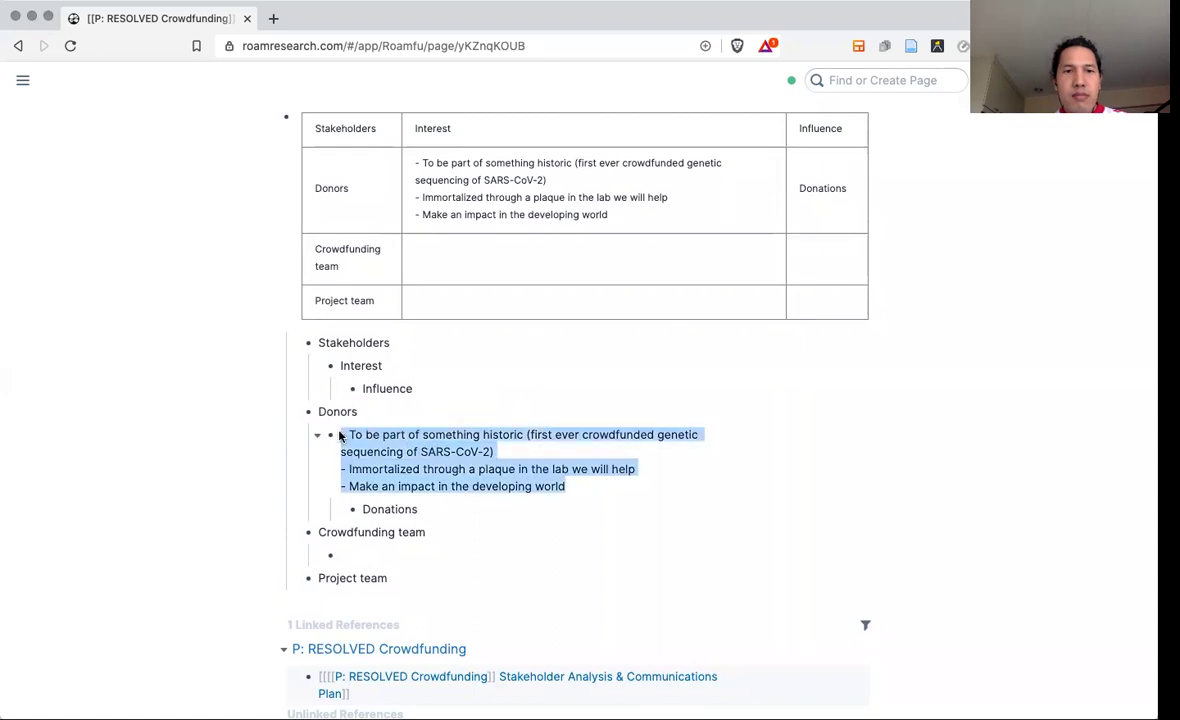
pyautogui.click(388, 547)
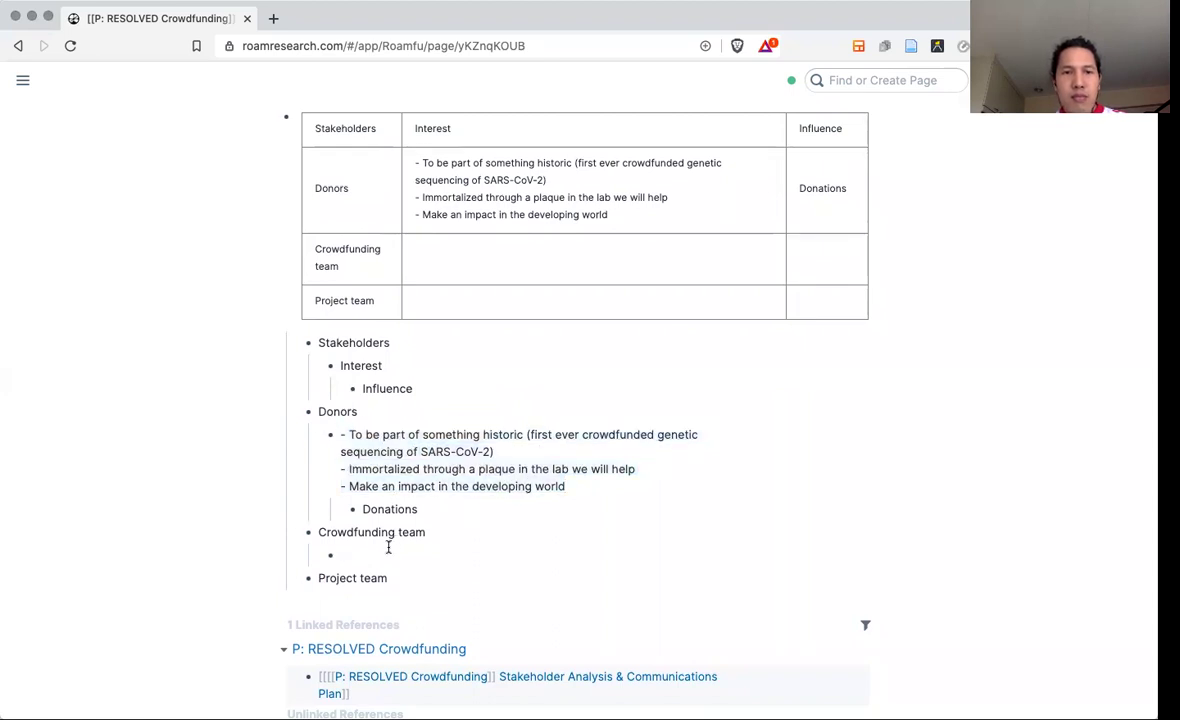
pyautogui.write('To be part of something historic (first ever crowdfunded genetic sequencing of SARS-CoV-2) Immortalized through a plaque in the lab we will help Make an impact in the developing world')
pyautogui.scroll(-2, 400, 570)
pyautogui.scroll(-2, 419, 595)
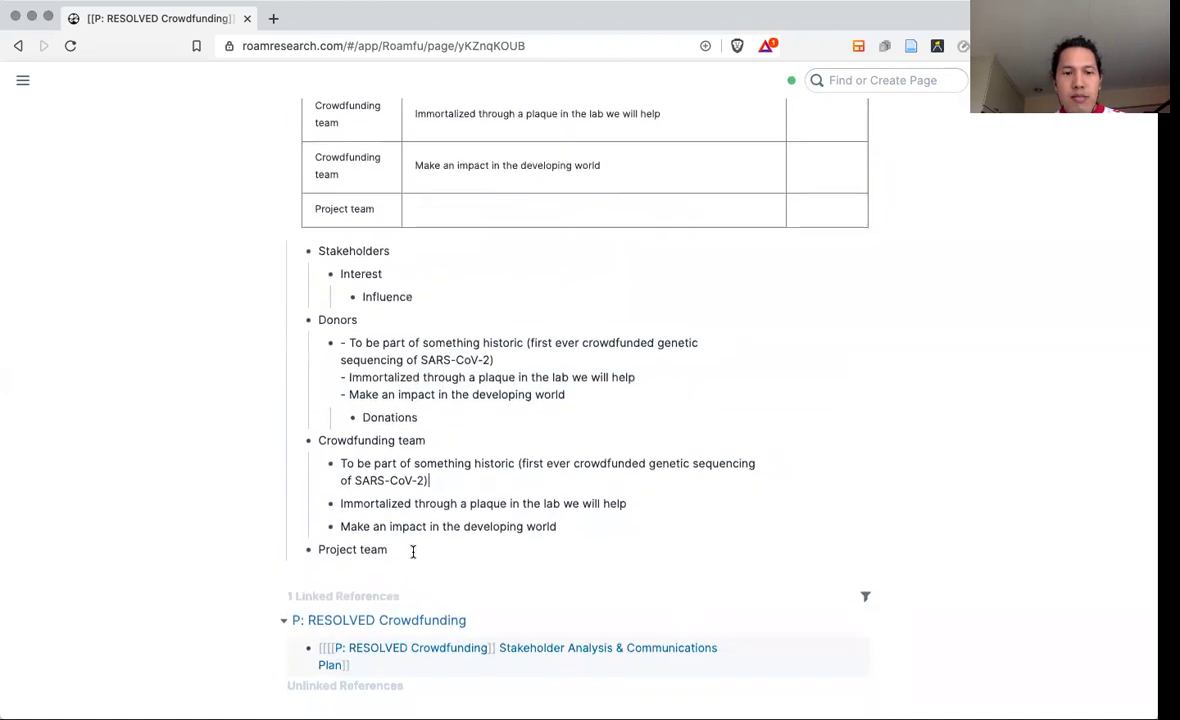
pyautogui.hotkey('ctrl', 'z')
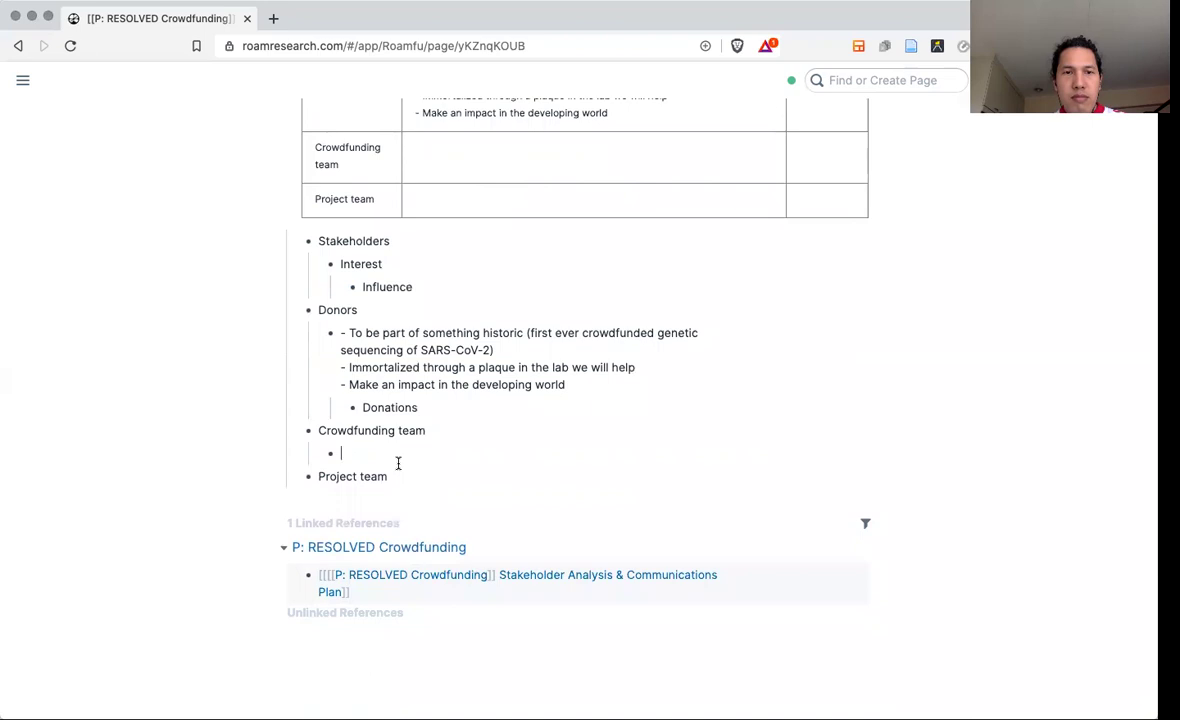
pyautogui.write('To be part of something historic (first ever crowdfunded genetic sequencing of SARS-CoV-2) Immortalized through a plaque in the lab we will help Make an impact in the developing world')
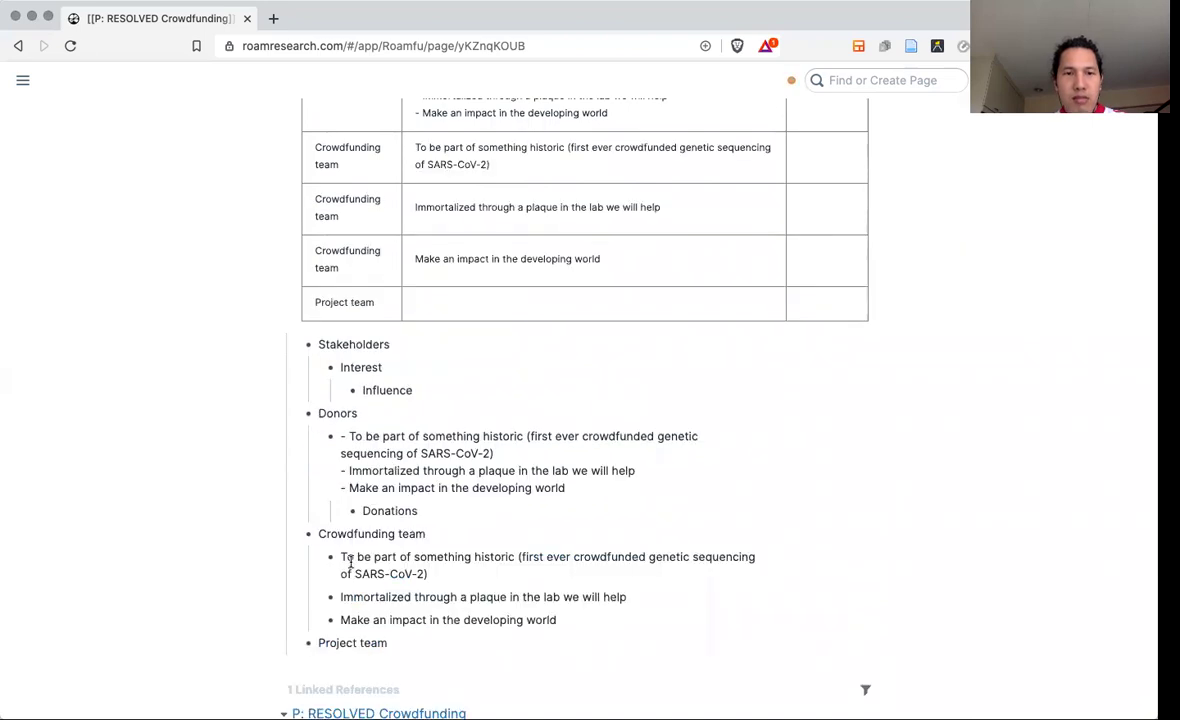
# Merge the pasted interests into one dashed three-line block and add an entry under Project team.
pyautogui.click(341, 595)
pyautogui.press('BackSpace')
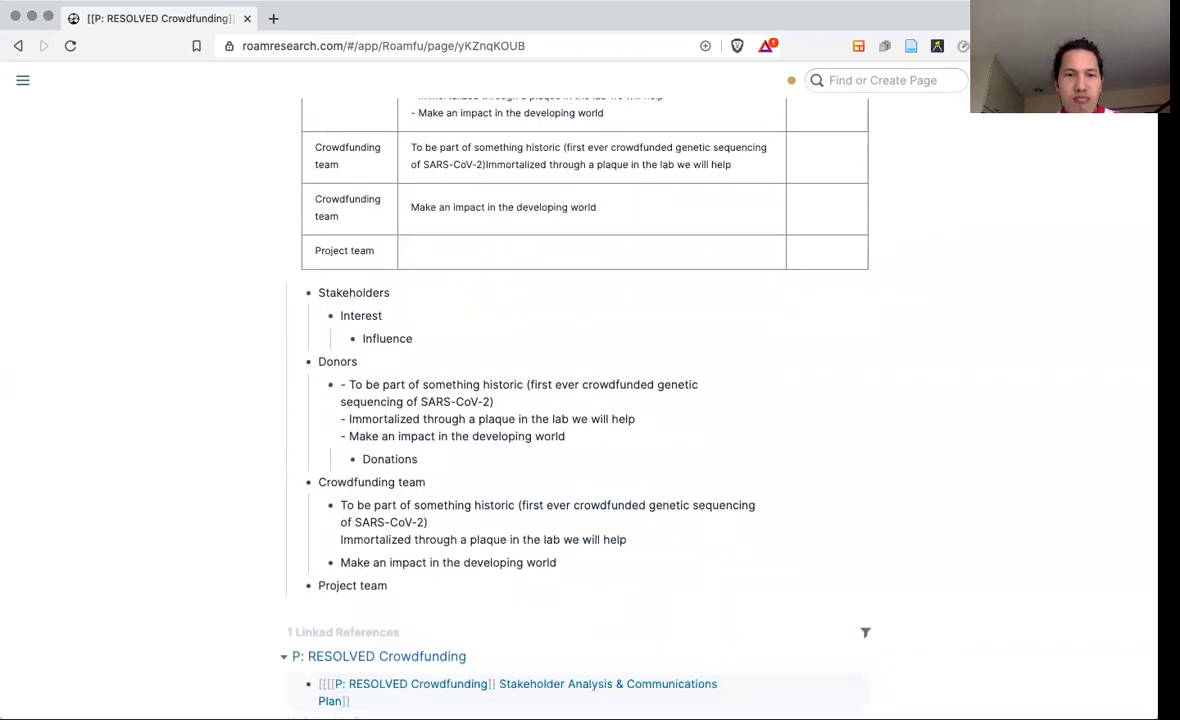
pyautogui.write('- ')
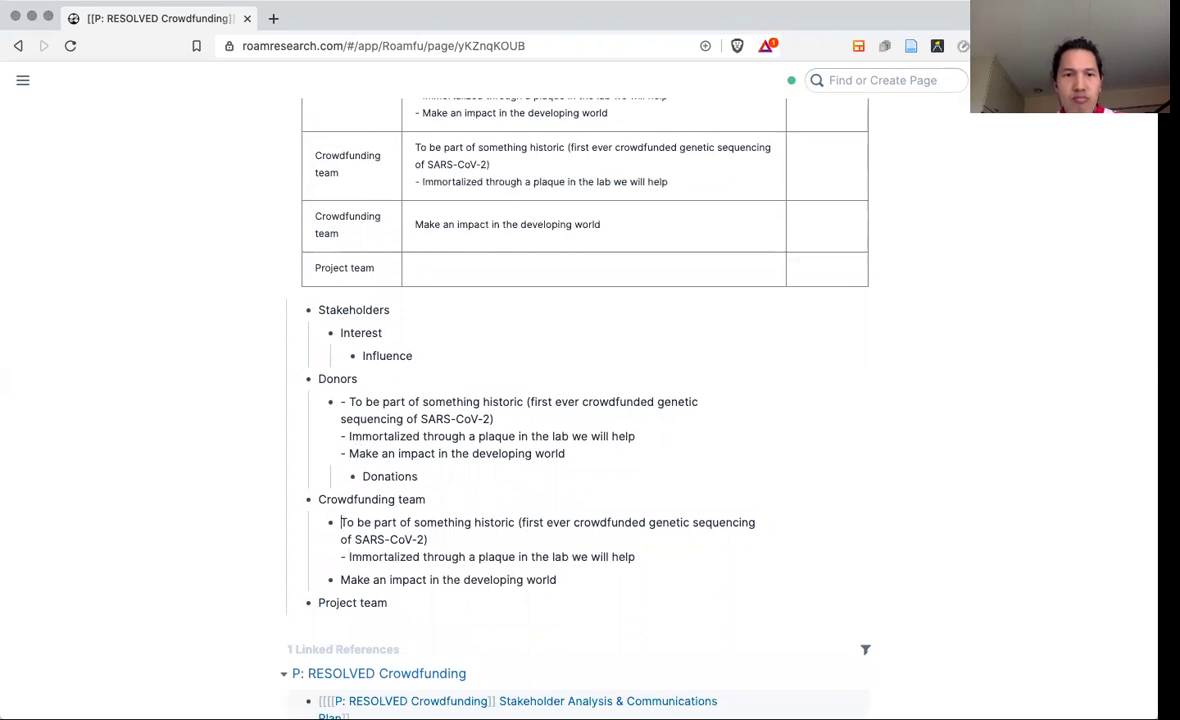
pyautogui.write('-')
pyautogui.press('Down')
pyautogui.press('Down')
pyautogui.press('Down')
pyautogui.press('BackSpace')
pyautogui.hotkey('shift', 'Return')
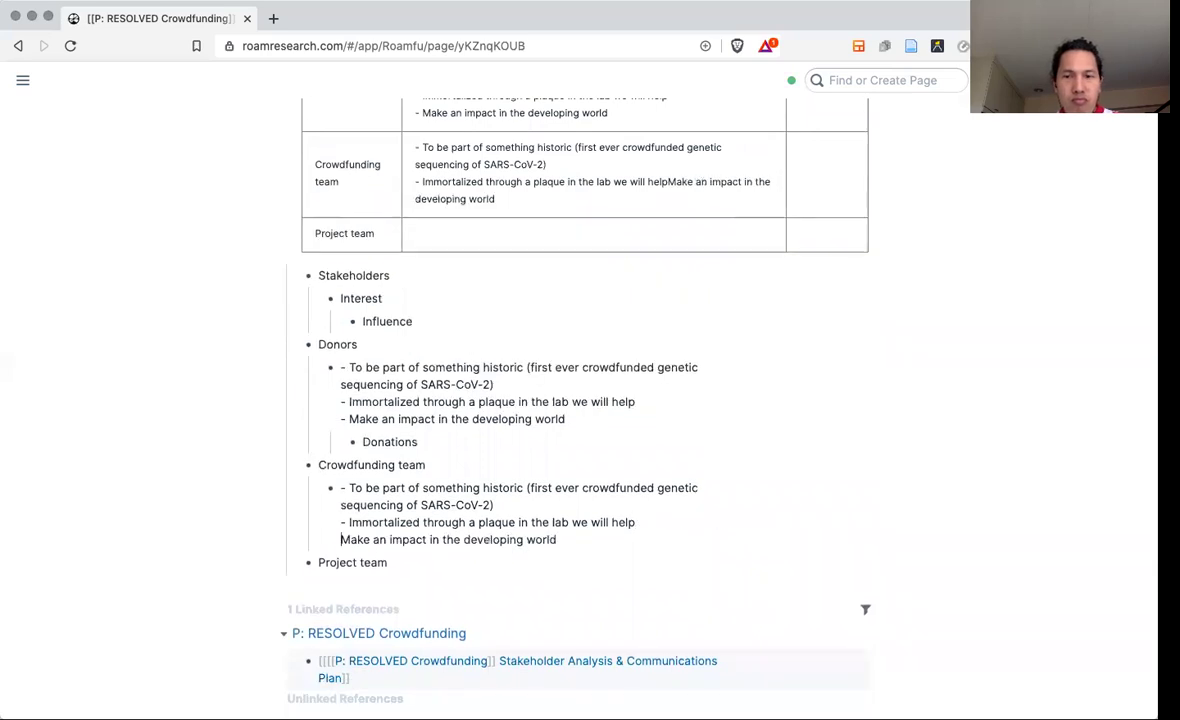
pyautogui.write('-')
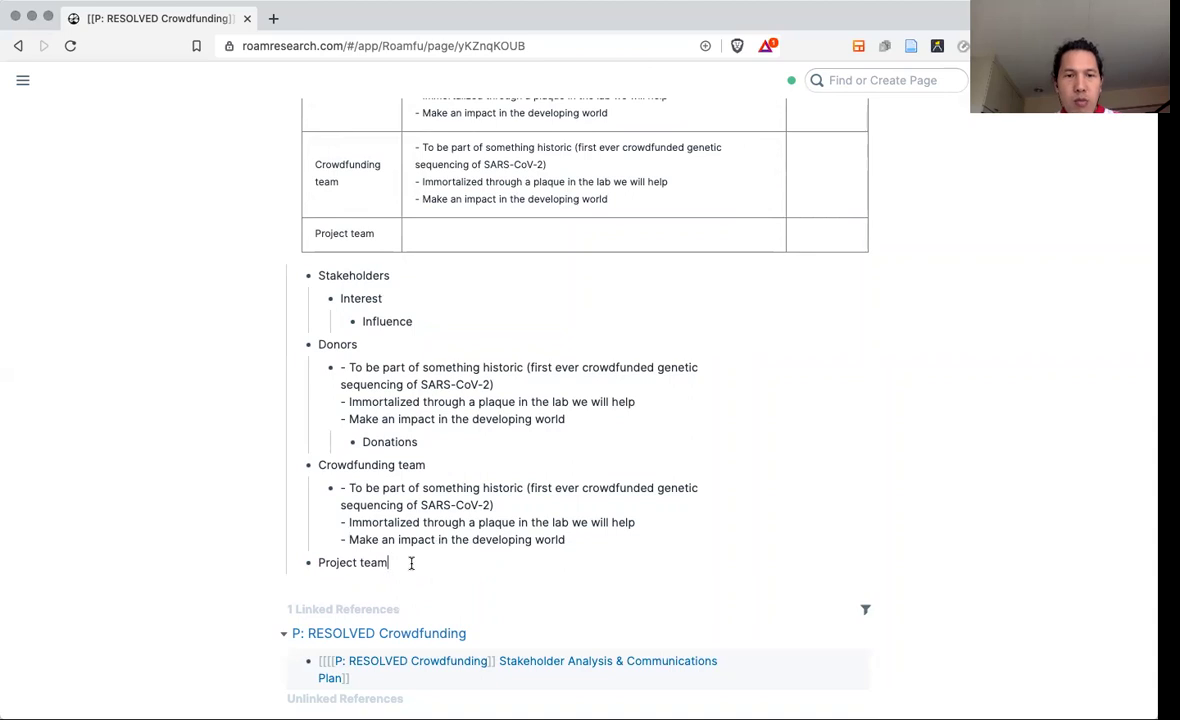
pyautogui.press('Return')
pyautogui.press('Tab')
# Paste the interests under Project team and merge them into one dashed block.
pyautogui.write('To be part of something historic (first ever crowdfunded genetic sequencing of SARS-CoV-2) Immortalized through a plaque in the lab we will help Make an impact in the developing world')
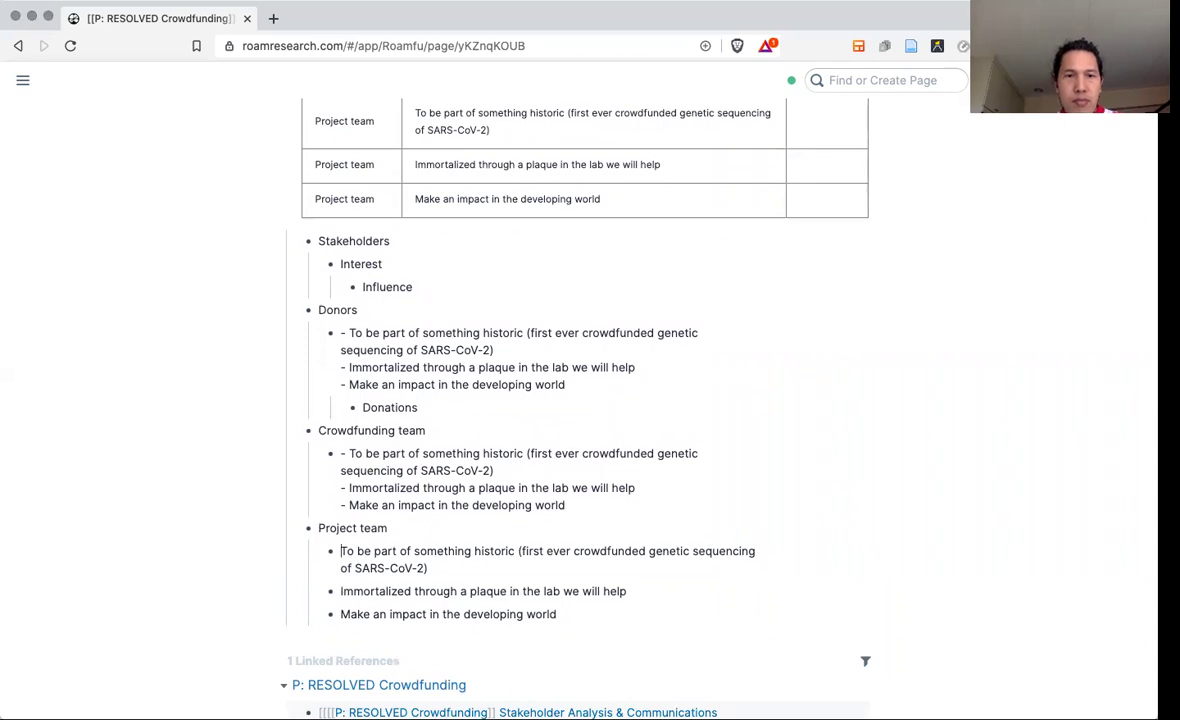
pyautogui.write('-')
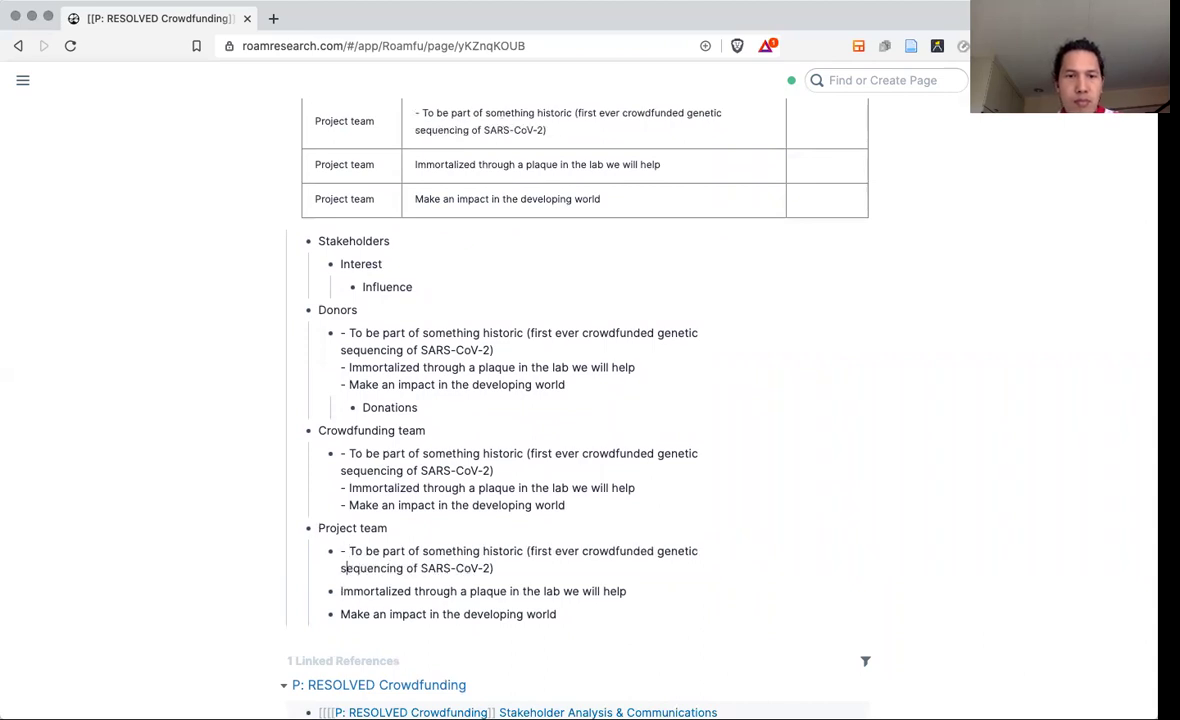
pyautogui.press('BackSpace')
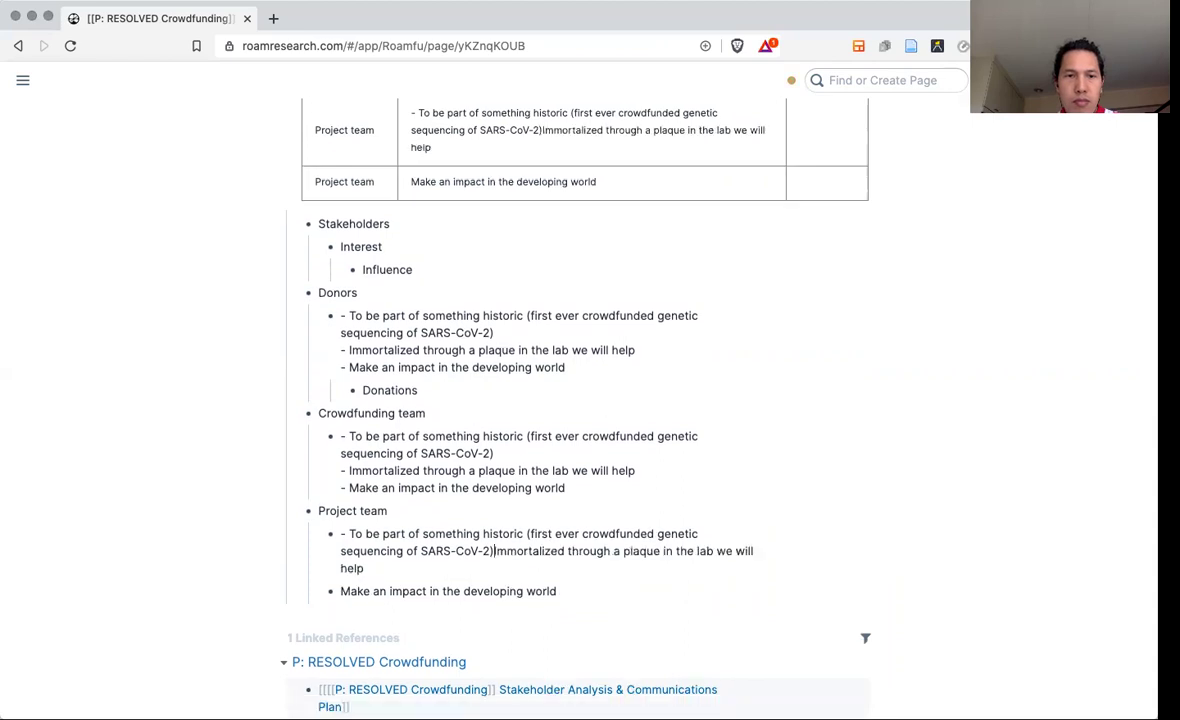
pyautogui.hotkey('shift', 'Return')
pyautogui.write('-')
pyautogui.press('BackSpace')
pyautogui.hotkey('shift', 'Return')
pyautogui.write('-')
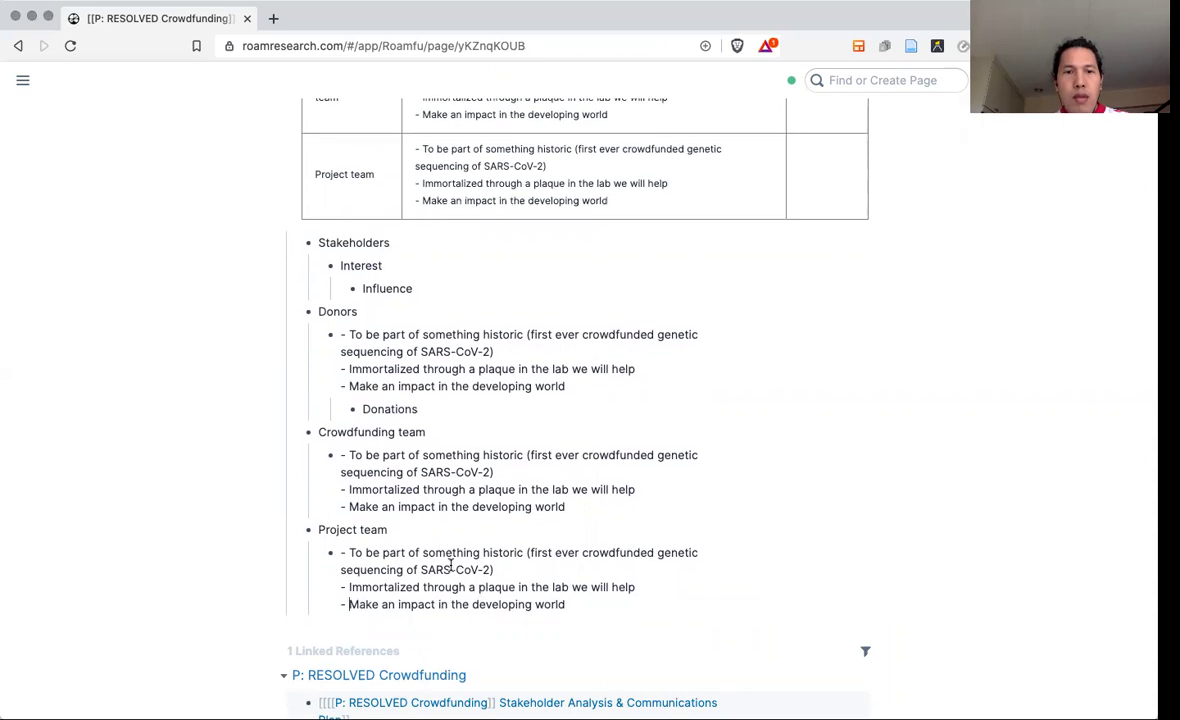
# Add influence entries 'Ask their network for donations' for Crowdfunding team and 'Do the work' for Project team.
pyautogui.press('Return')
pyautogui.press('Tab')
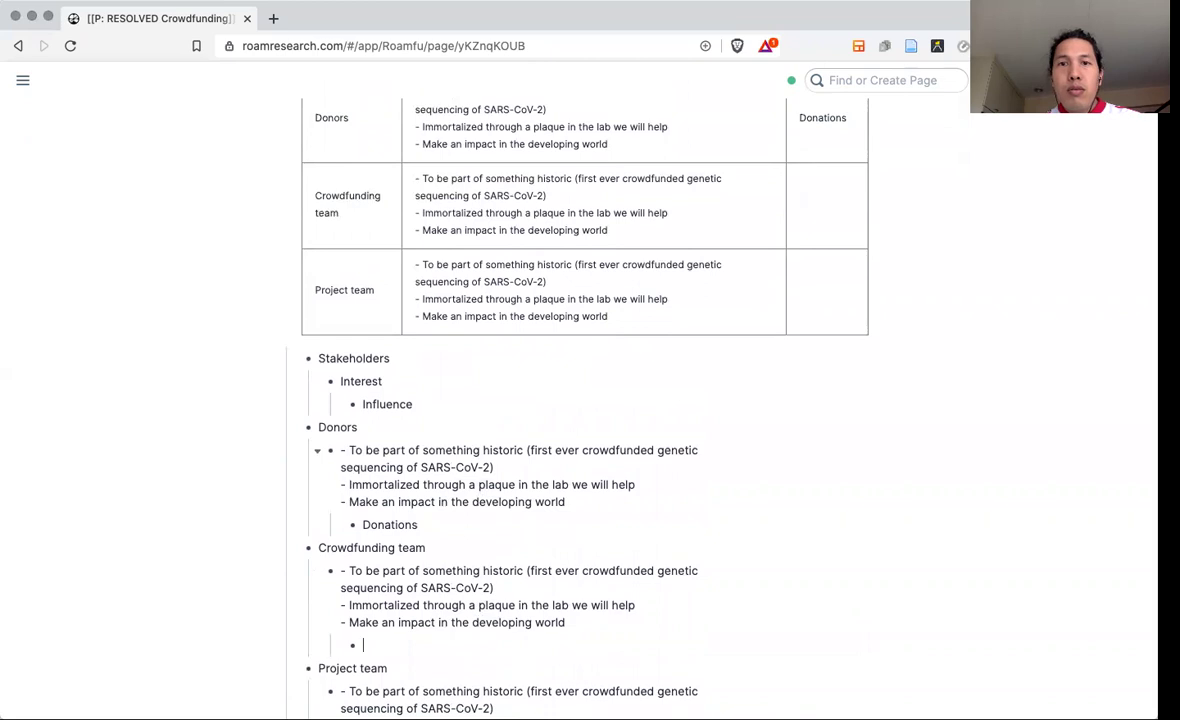
pyautogui.write('Ask they ')
pyautogui.write('r networkfor dona')
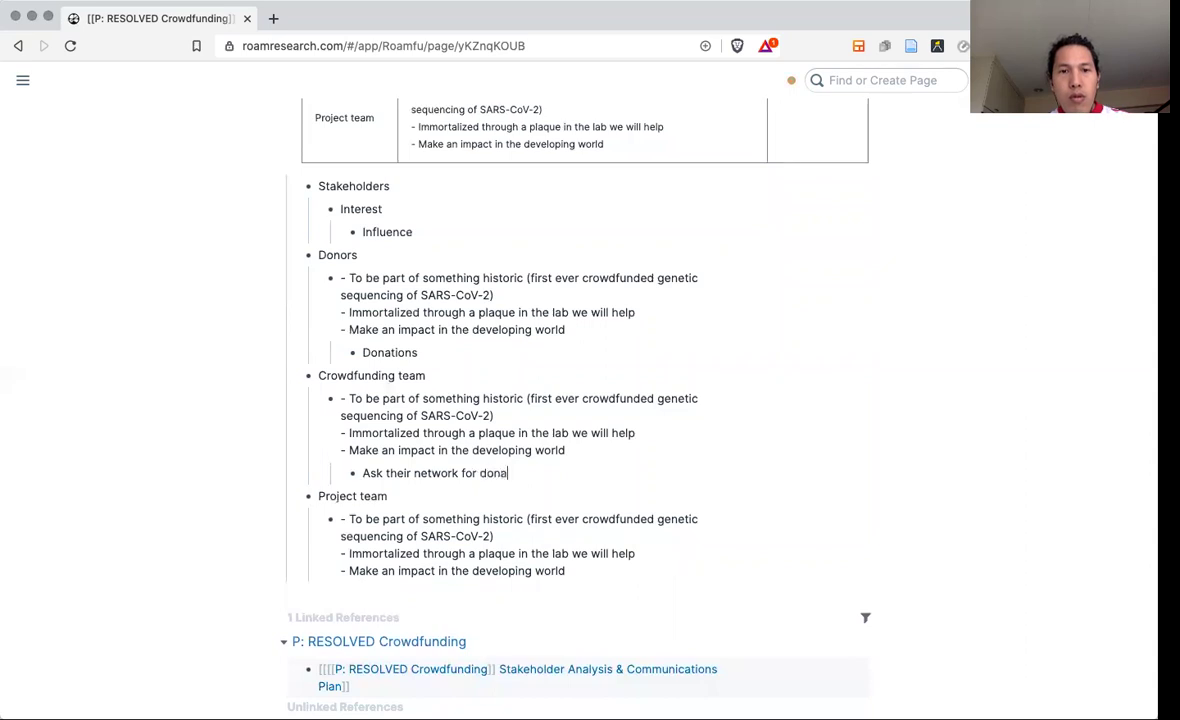
pyautogui.write('tions')
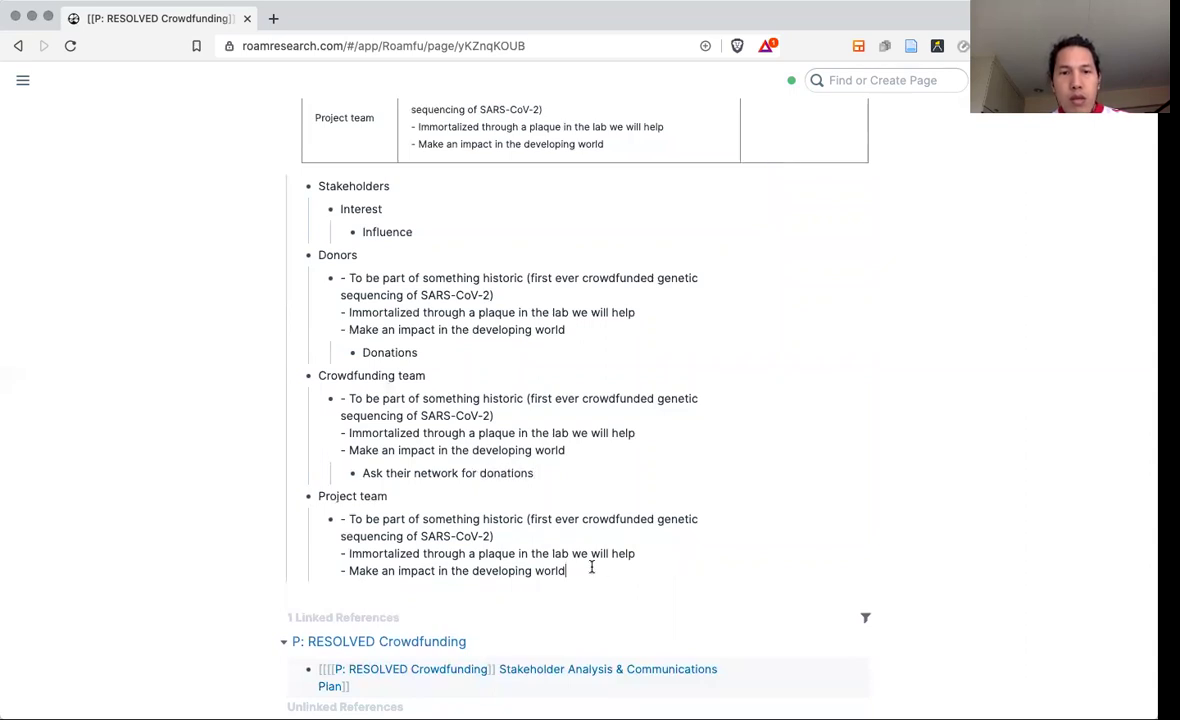
pyautogui.press('Return')
pyautogui.press('Tab')
pyautogui.write('Do the work')
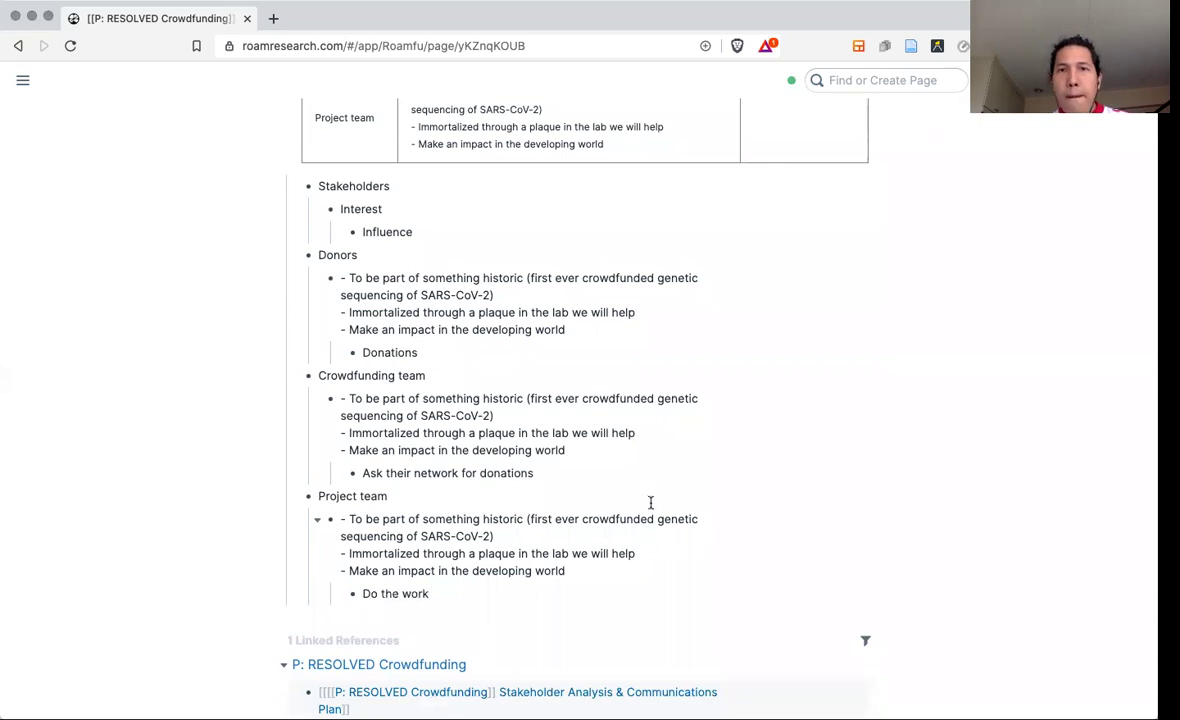
pyautogui.scroll(3, 650, 500)
pyautogui.scroll(-3, 650, 503)
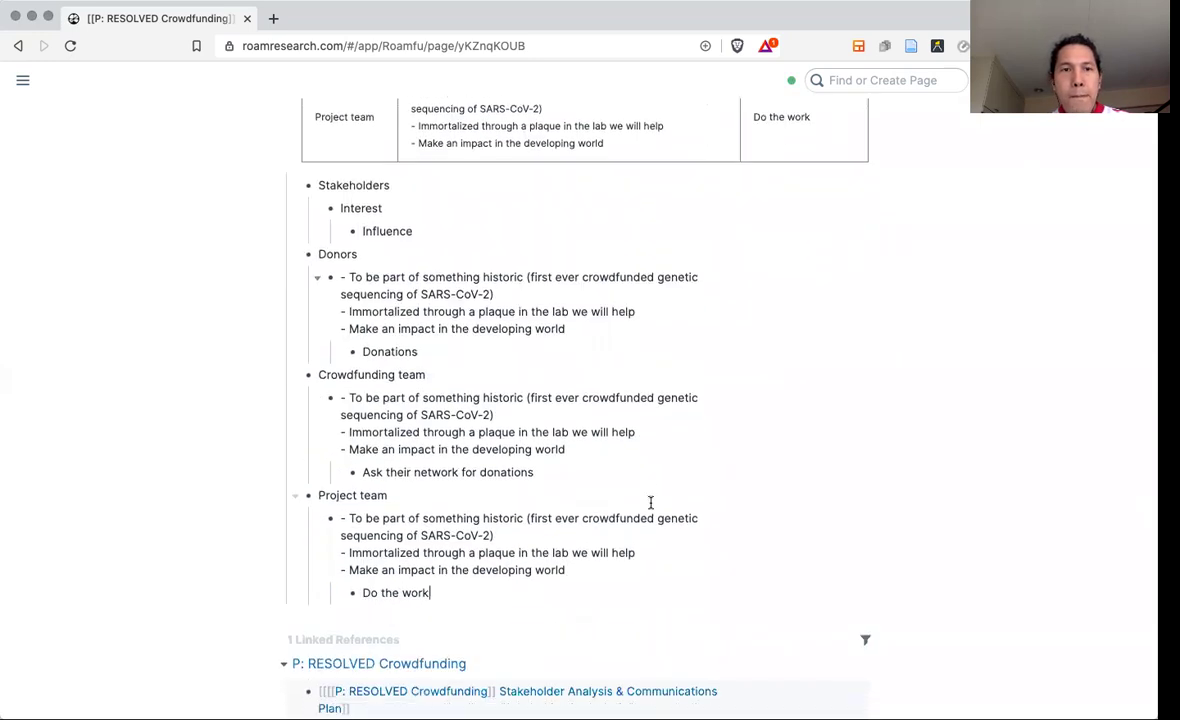
# Add a top-level Supporters row with an empty nested entry.
pyautogui.press('Return')
pyautogui.hotkey('shift', 'Tab')
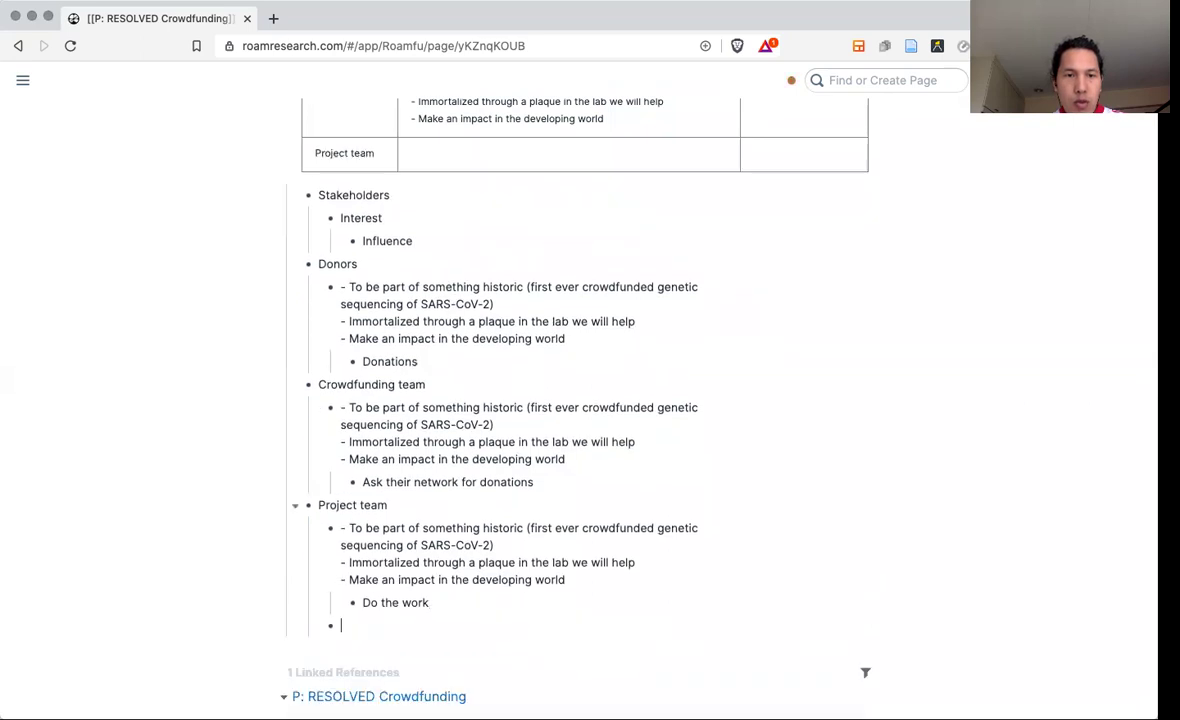
pyautogui.hotkey('shift', 'Tab')
pyautogui.write('Supporters')
pyautogui.scroll(-2, 590, 400)
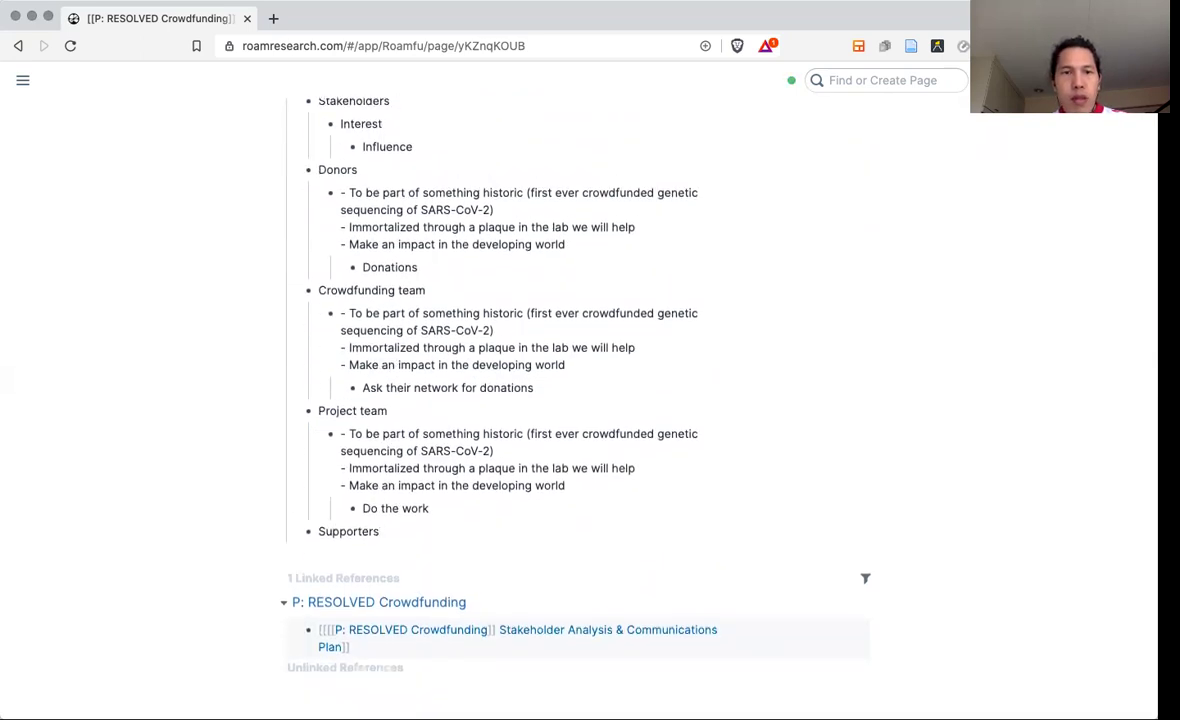
pyautogui.press('Return')
pyautogui.press('Tab')
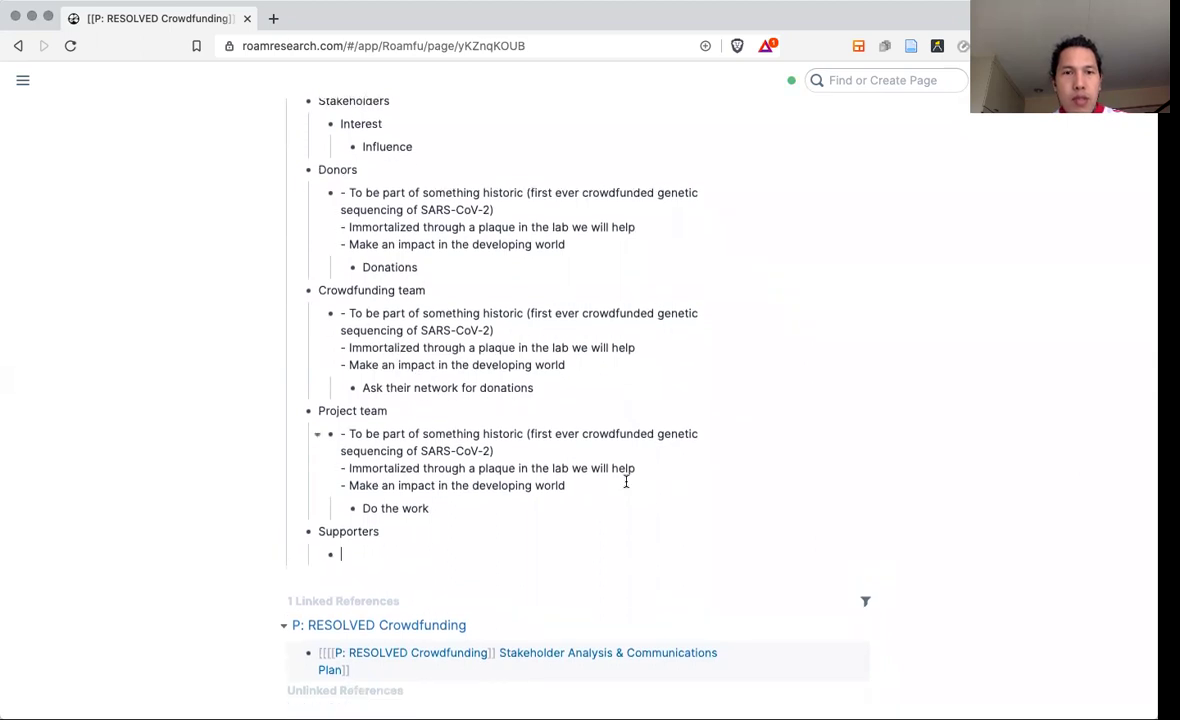
# Copy the Project team interests under Supporters as one dashed three-line block.
pyautogui.moveTo(580, 481); pyautogui.dragTo(342, 433)
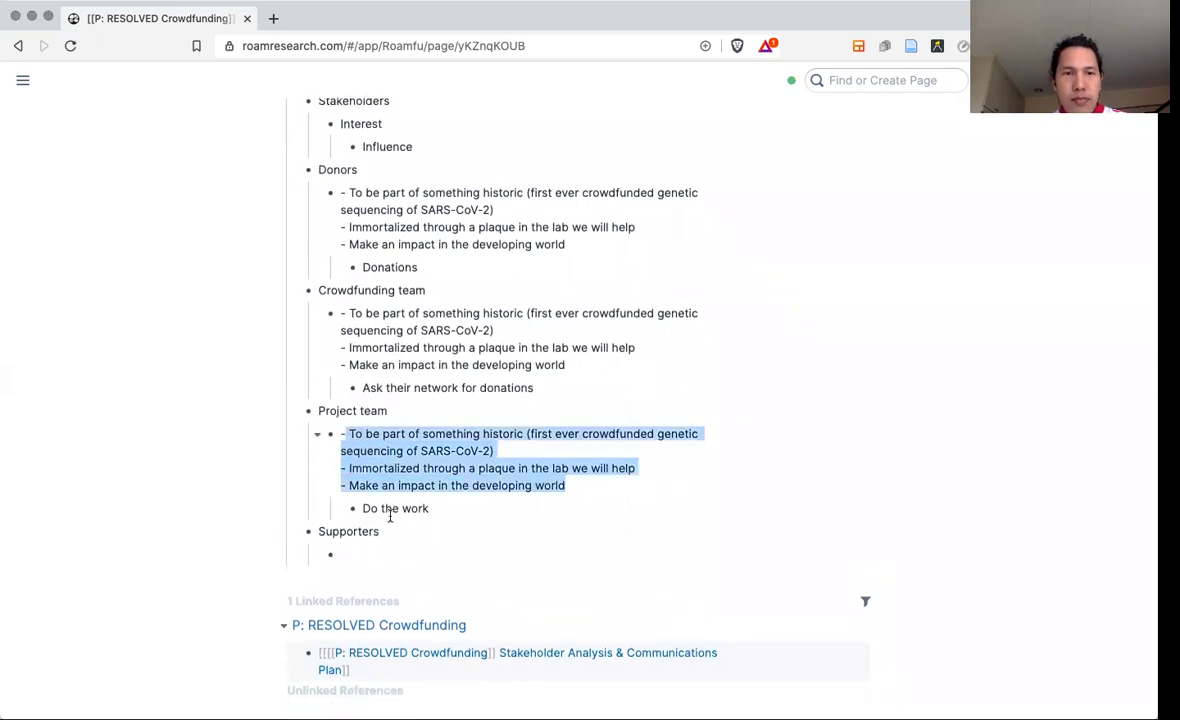
pyautogui.click(377, 553)
pyautogui.write('To be part of something historic (first ever crowdfunded genetic sequencing of SARS-CoV-2) Immortalized through a plaque in the lab we will help Make an impact in the developing world')
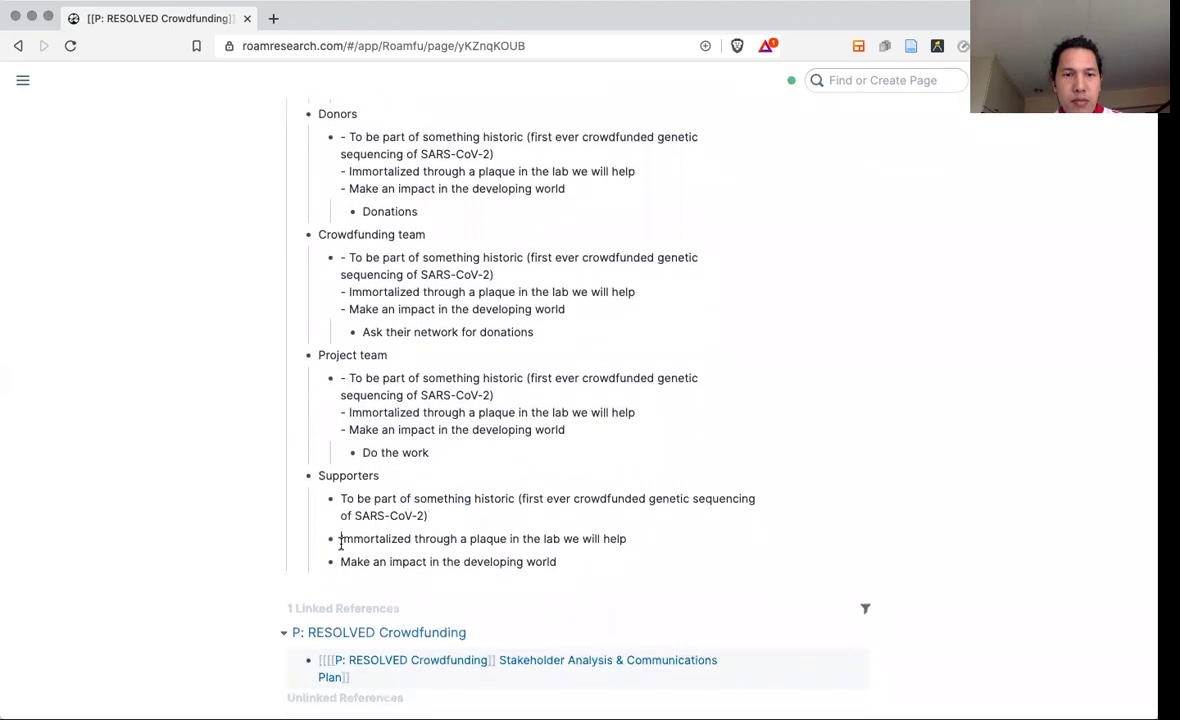
pyautogui.press('BackSpace')
pyautogui.hotkey('shift', 'Return')
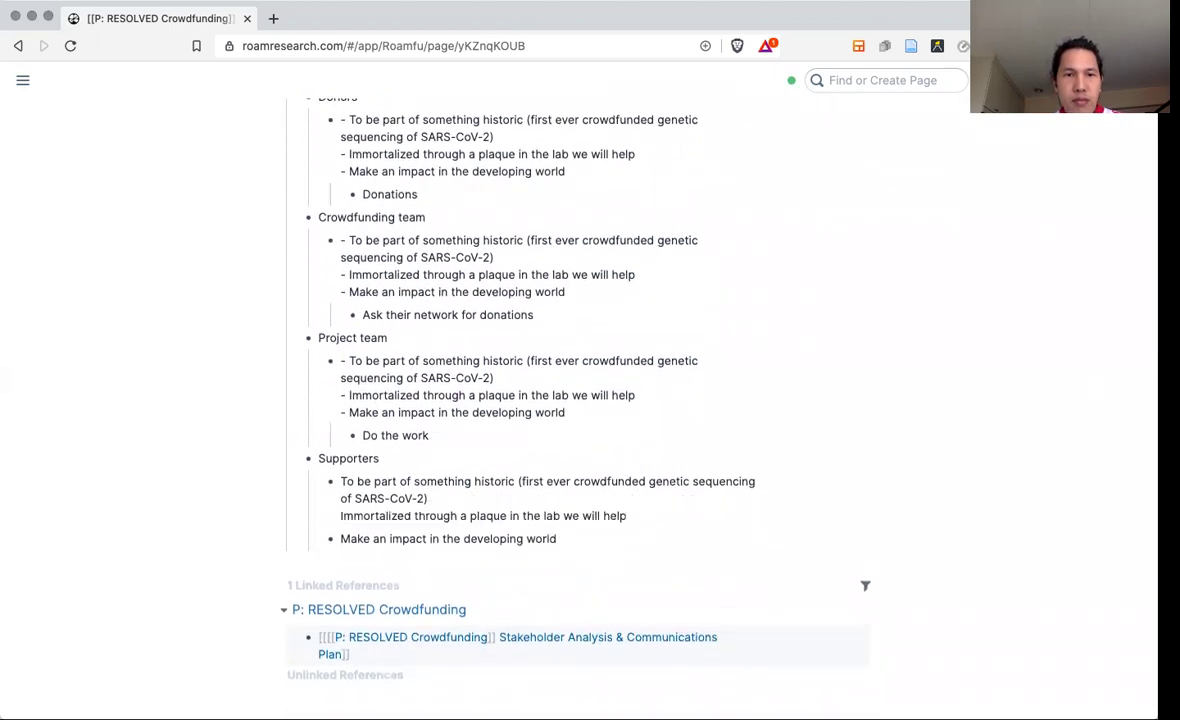
pyautogui.write('- ')
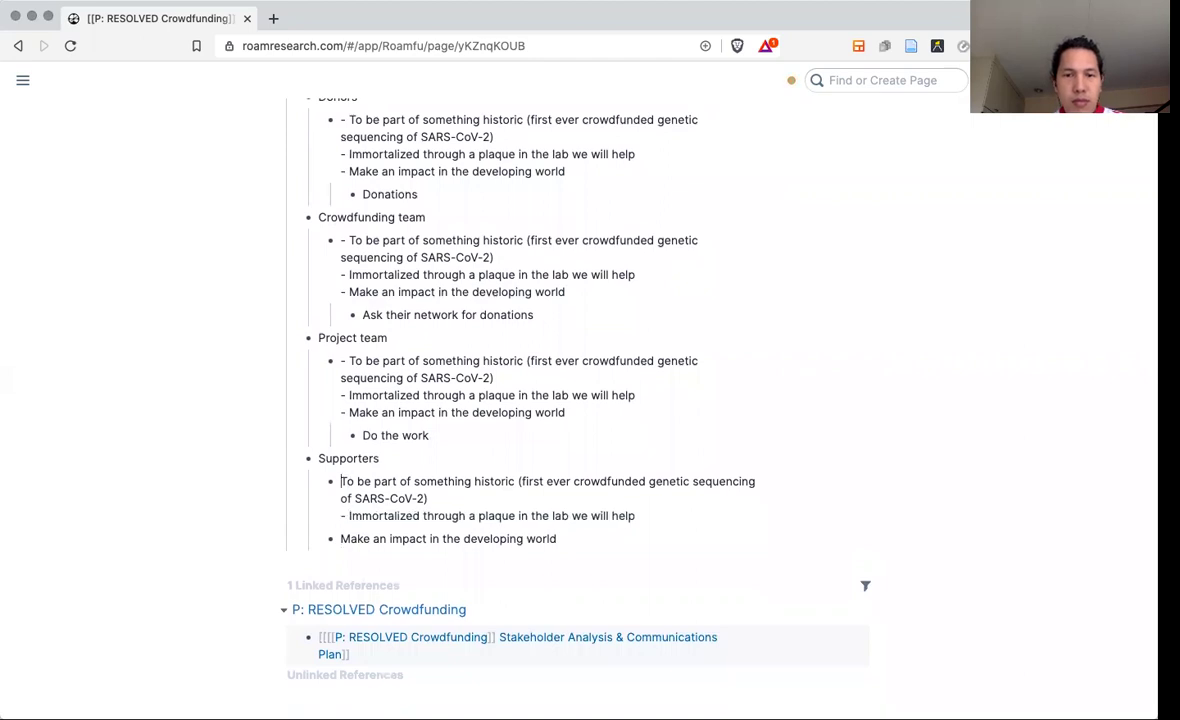
pyautogui.write('-')
pyautogui.click(344, 515)
pyautogui.press('Down')
pyautogui.press('Down')
pyautogui.press('BackSpace')
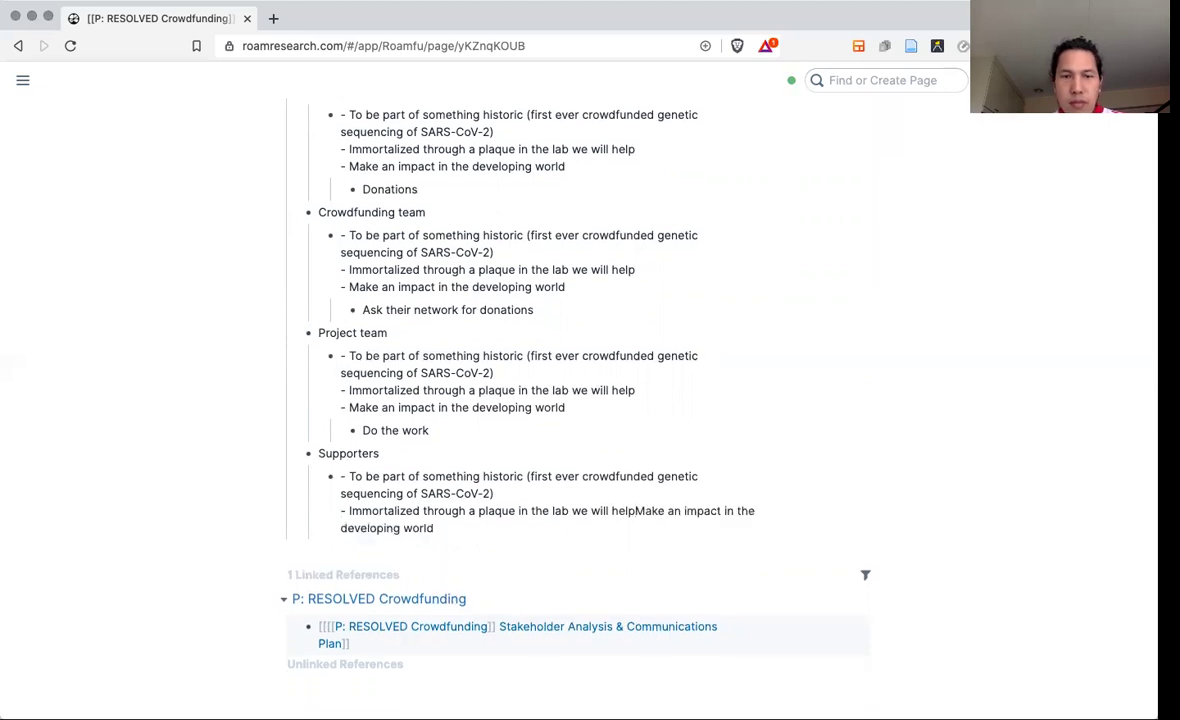
pyautogui.hotkey('shift', 'Return')
pyautogui.write('-')
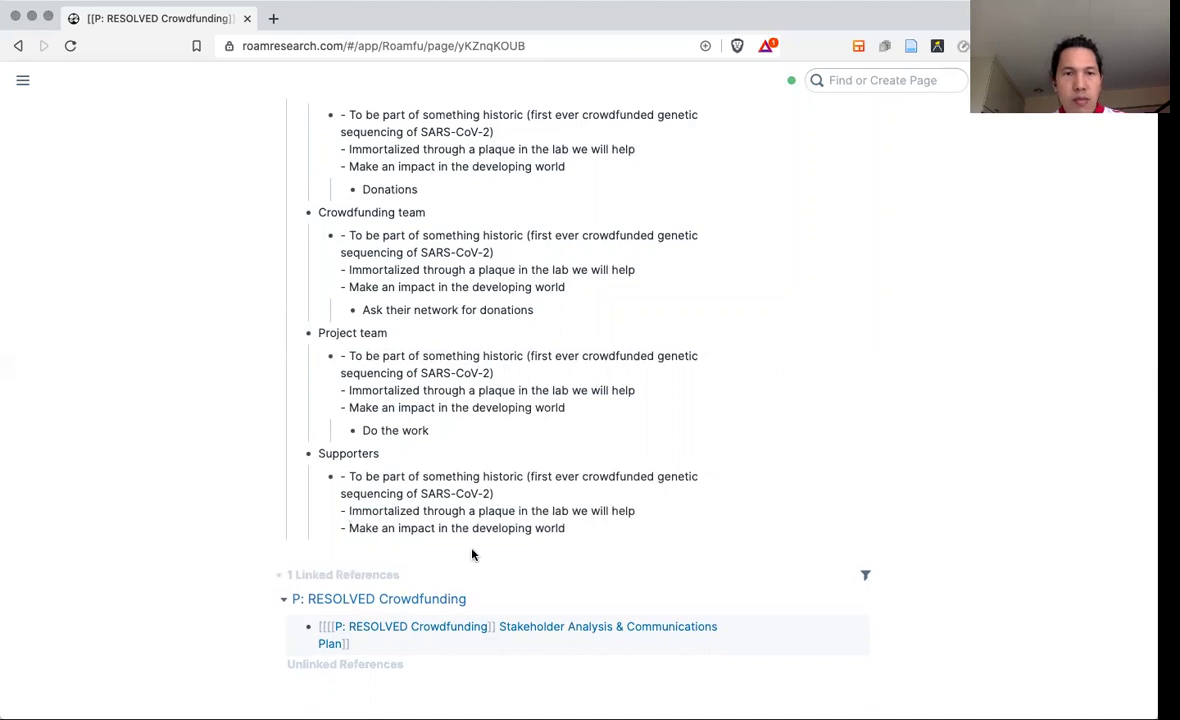
# Add the Supporters influence 'Help reach donors and project team members, particularly'.
pyautogui.click(570, 528)
pyautogui.press('Return')
pyautogui.press('Tab')
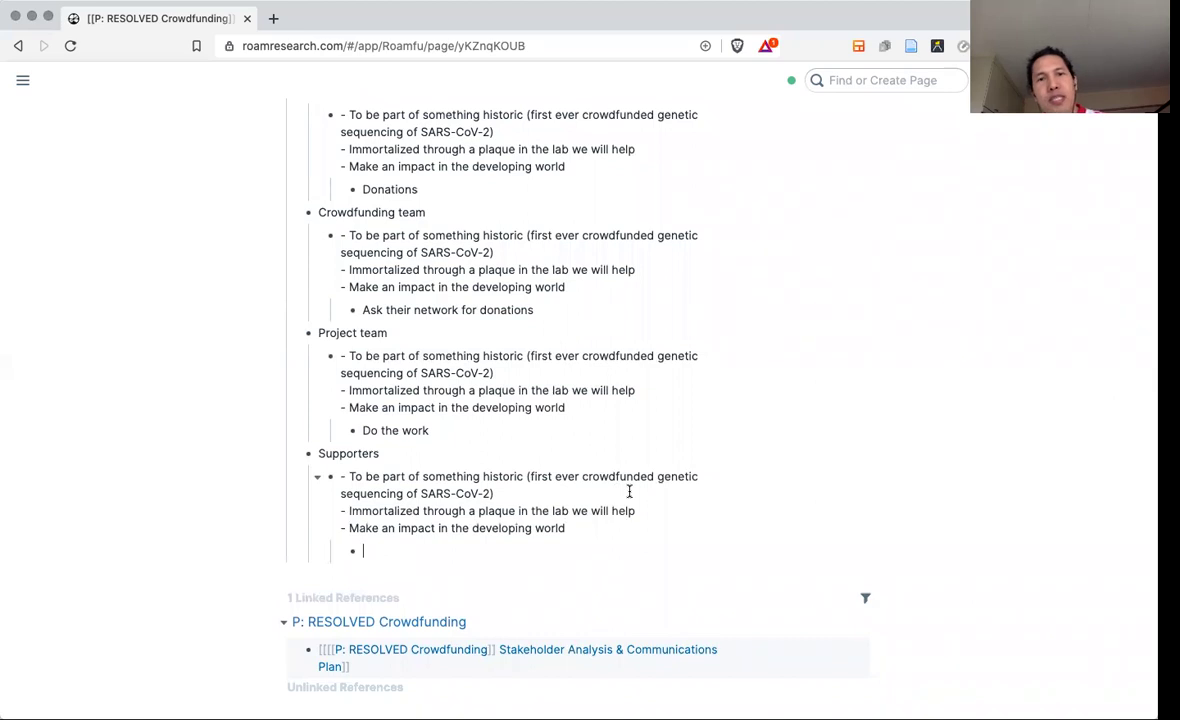
pyautogui.write('Help reach donors and project team members, particularly')
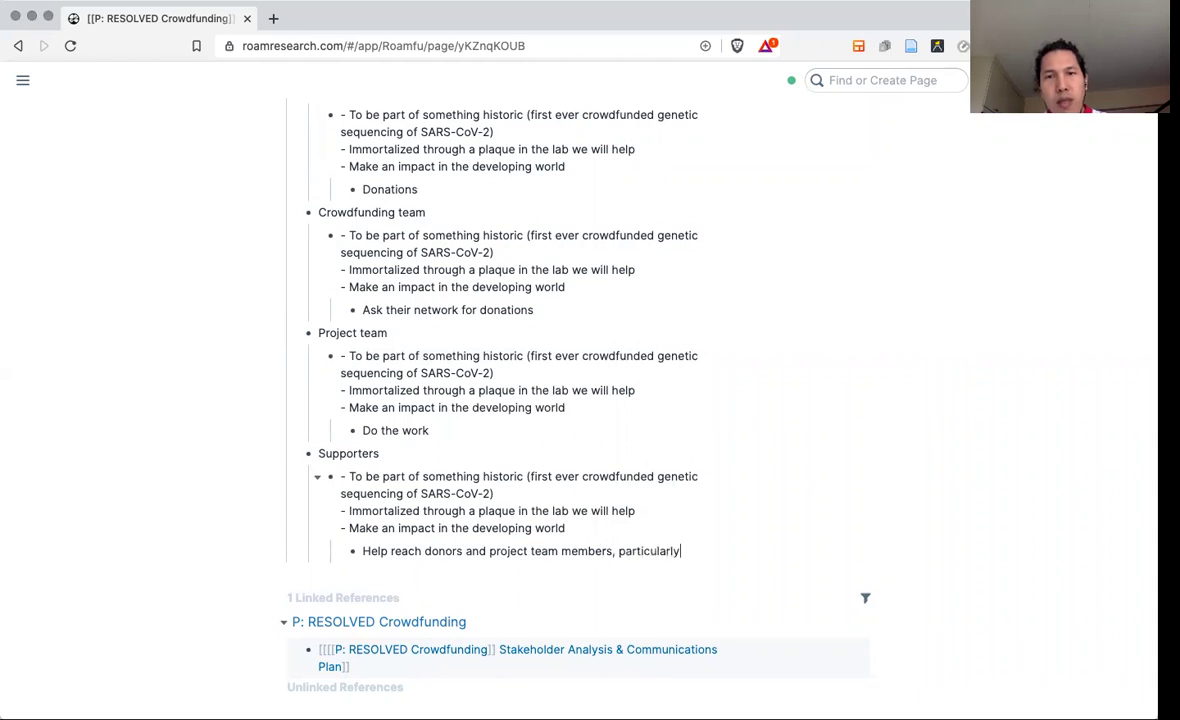
# Search pages for 'charter' to locate the P: RESOLVED Crowdfunding Project Charter page.
pyautogui.scroll(2, 790, 410)
pyautogui.scroll(1, 786, 404)
pyautogui.scroll(1, 784, 400)
pyautogui.scroll(-1, 784, 400)
pyautogui.scroll(-1, 784, 400)
pyautogui.hotkey('ctrl', 'u')
pyautogui.write('ri')
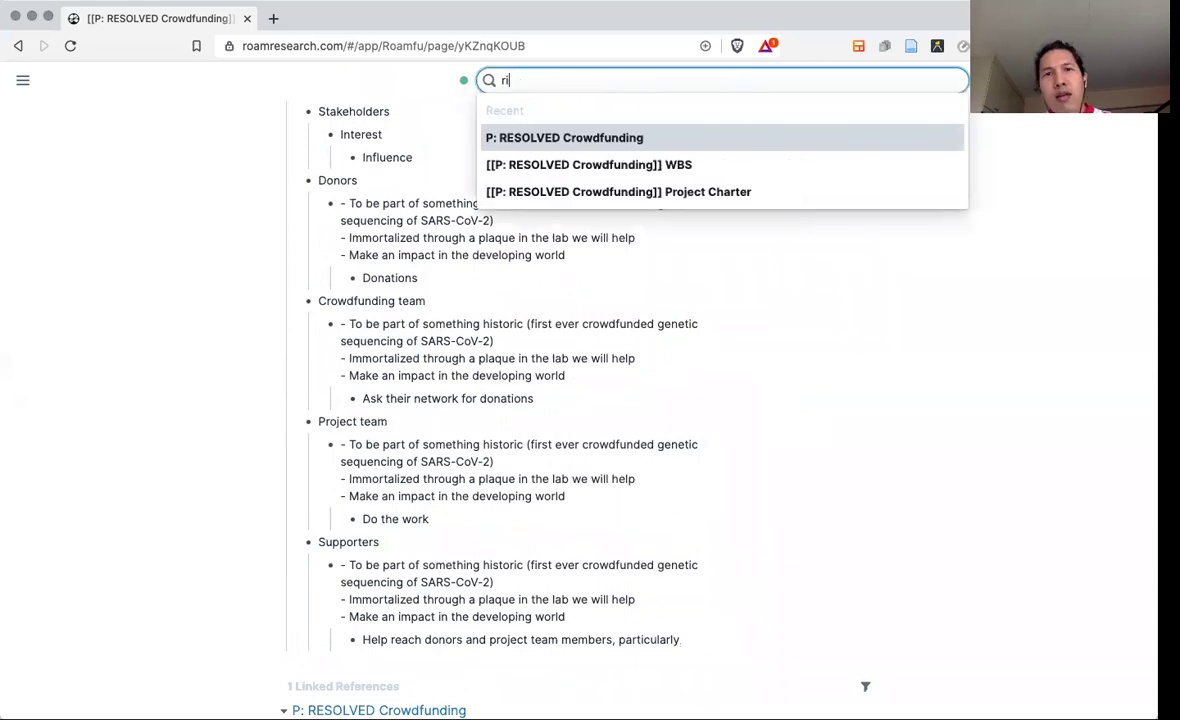
pyautogui.write('sk')
pyautogui.press('BackSpace')
pyautogui.press('BackSpace')
pyautogui.press('BackSpace')
pyautogui.press('BackSpace')
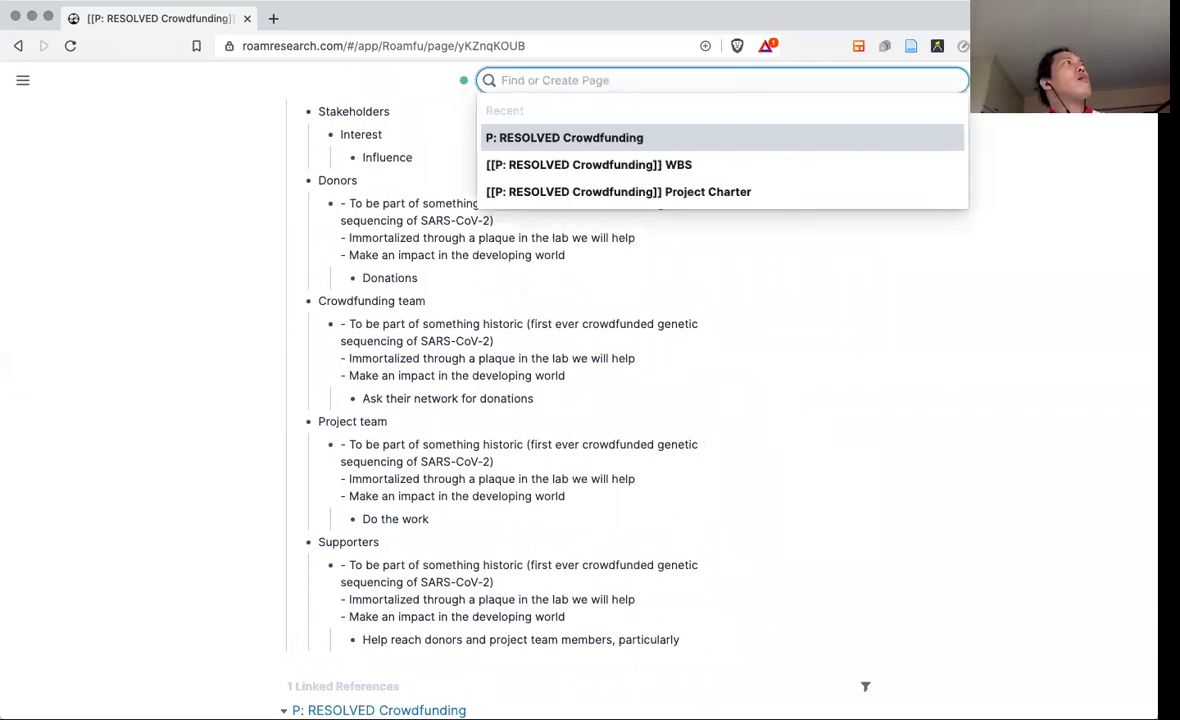
pyautogui.write('ri')
pyautogui.press('BackSpace')
pyautogui.press('BackSpace')
pyautogui.write('charter')
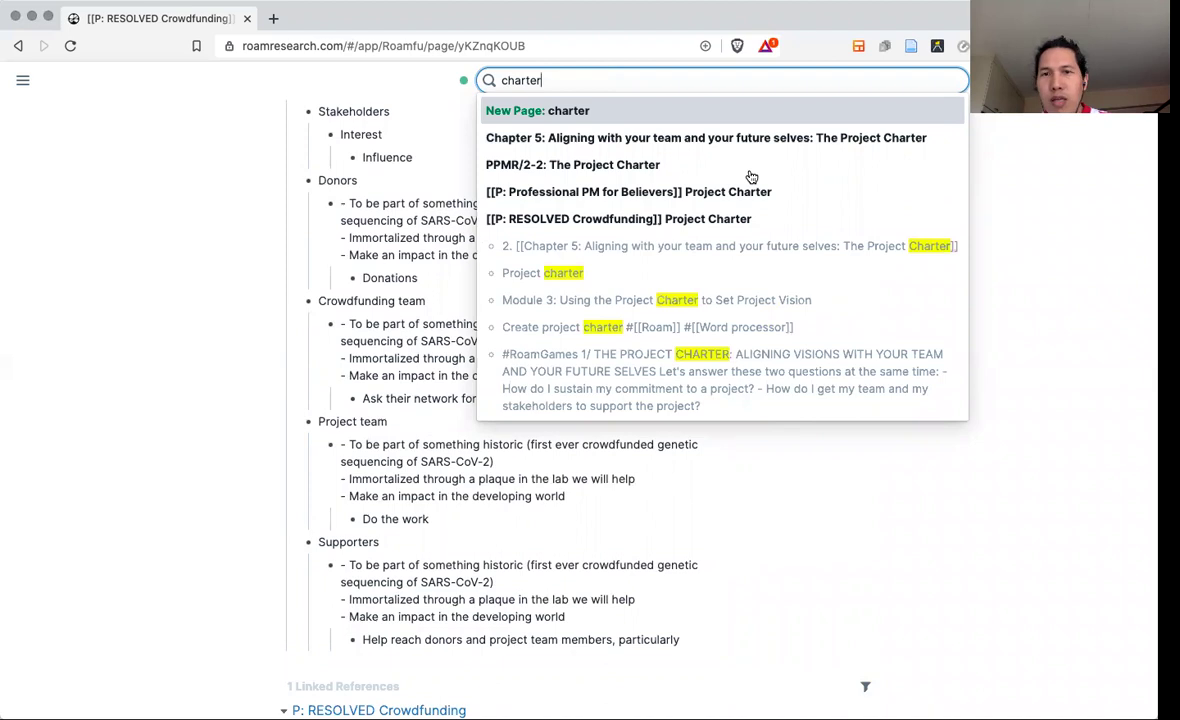
# Open the Crowdfunding Project Charter in the sidebar and find its risk responses.
pyautogui.click(715, 220)
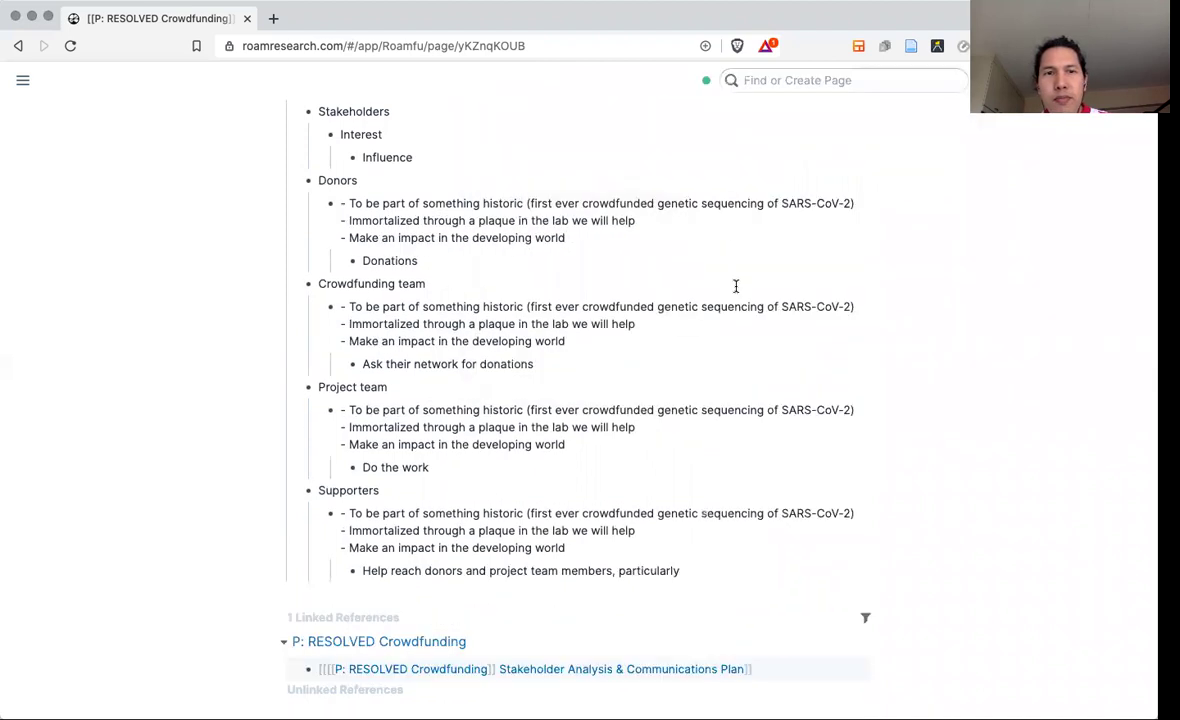
pyautogui.scroll(-3, 705, 365)
pyautogui.scroll(-6, 725, 380)
pyautogui.scroll(-3, 739, 422)
pyautogui.scroll(3, 766, 422)
pyautogui.scroll(2, 836, 345)
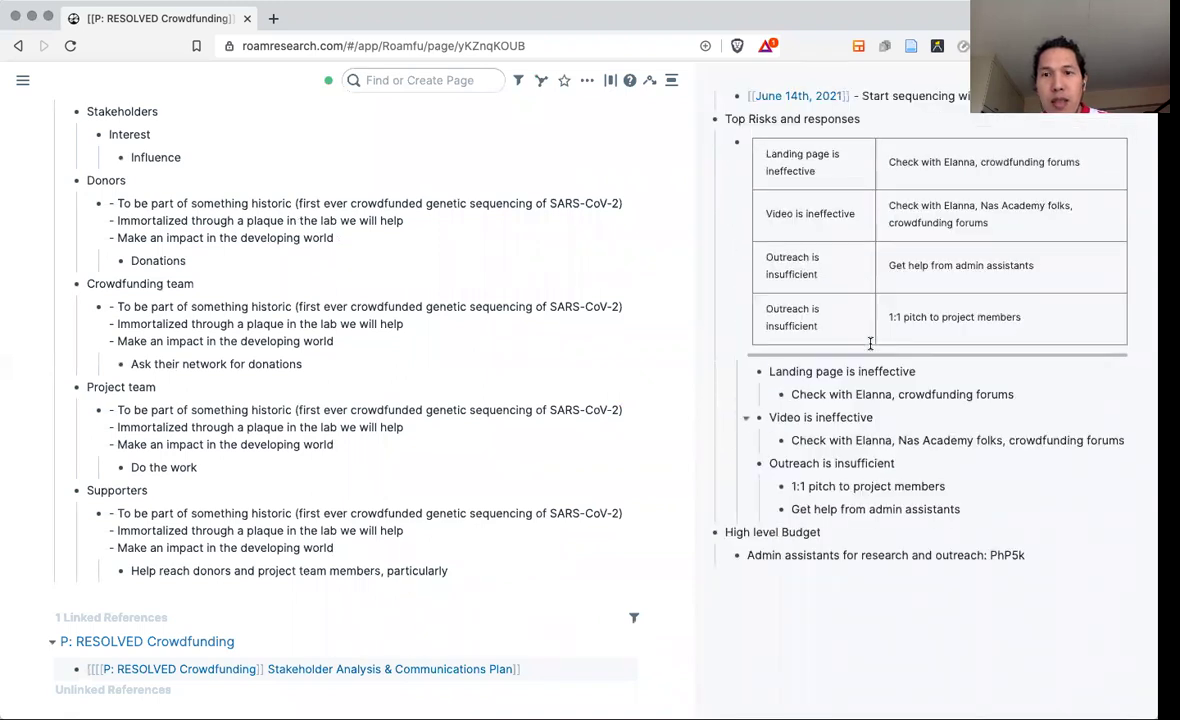
pyautogui.scroll(2, 880, 400)
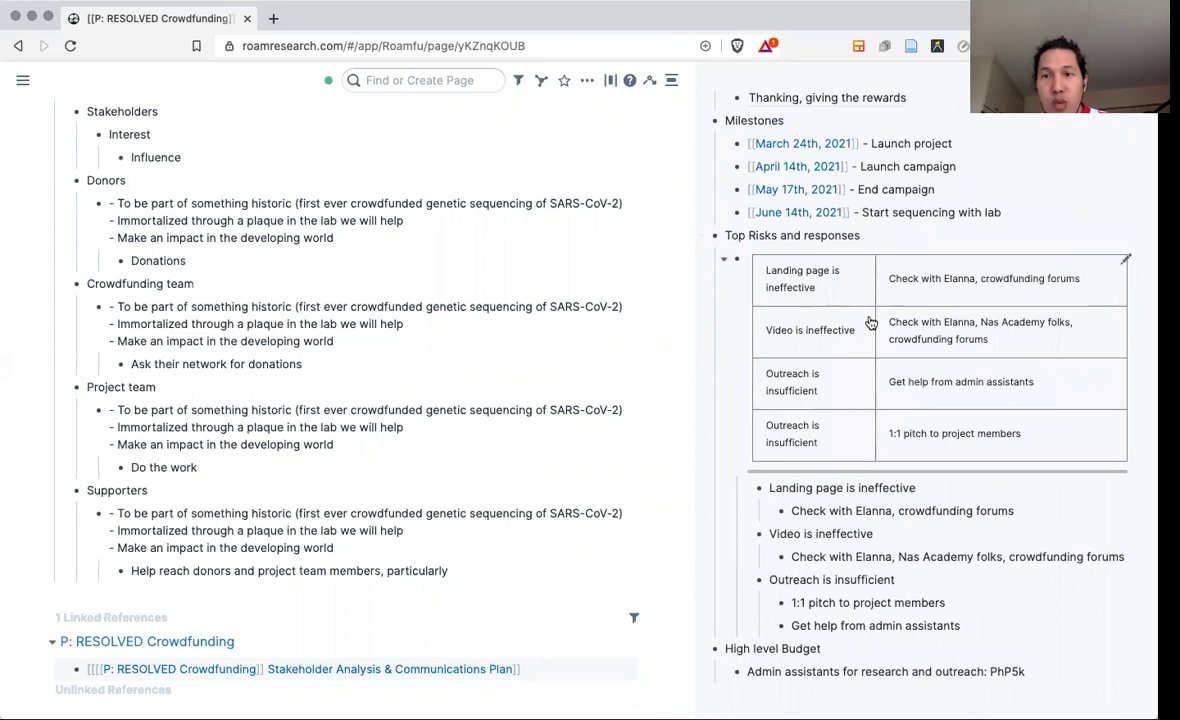
pyautogui.moveTo(812, 272)
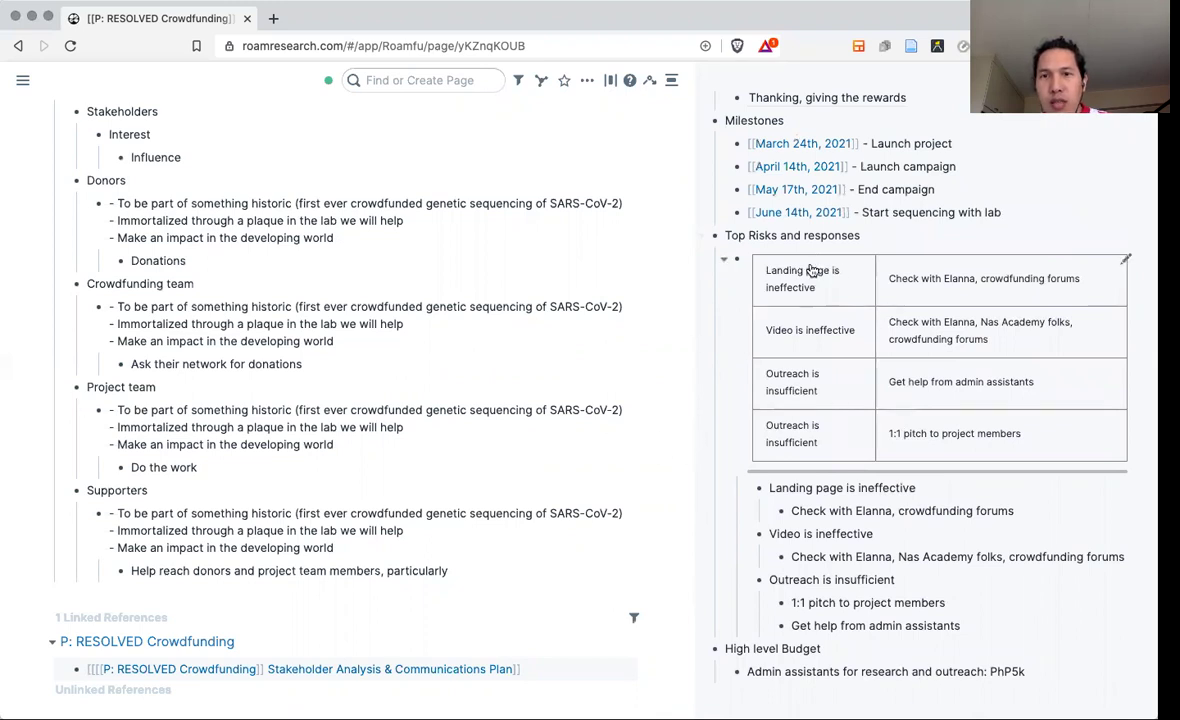
pyautogui.scroll(-1, 600, 390)
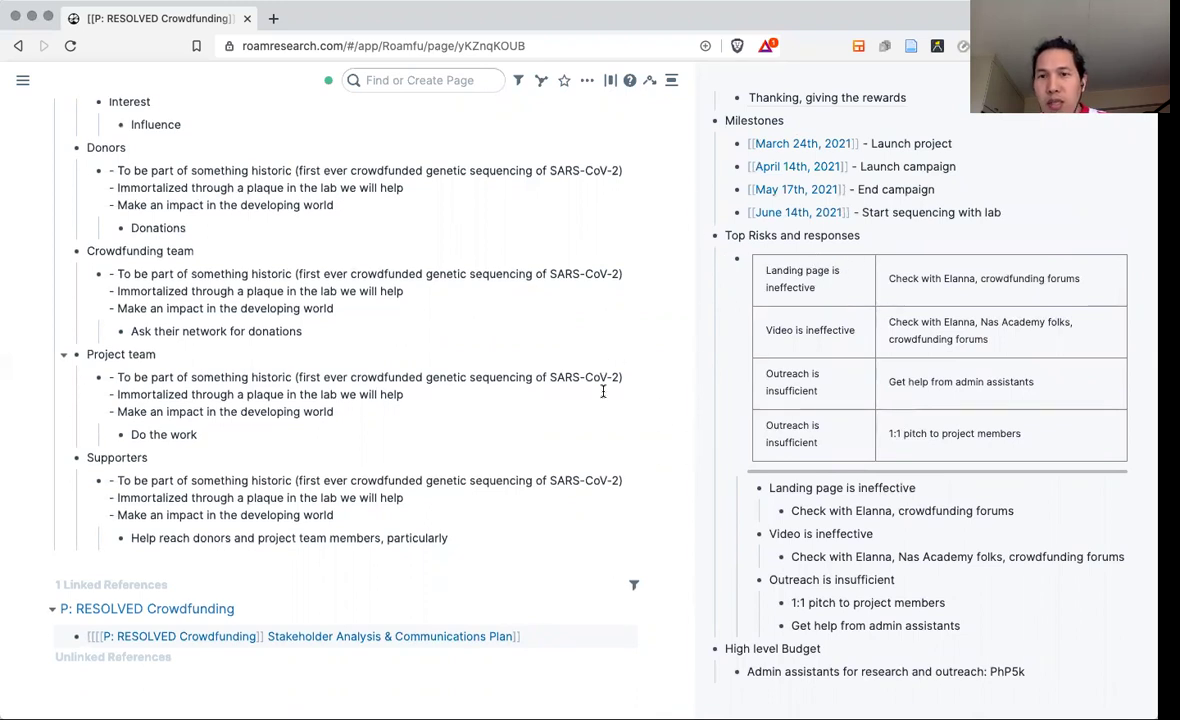
pyautogui.scroll(1, 820, 325)
pyautogui.scroll(2, 838, 290)
pyautogui.scroll(2, 838, 290)
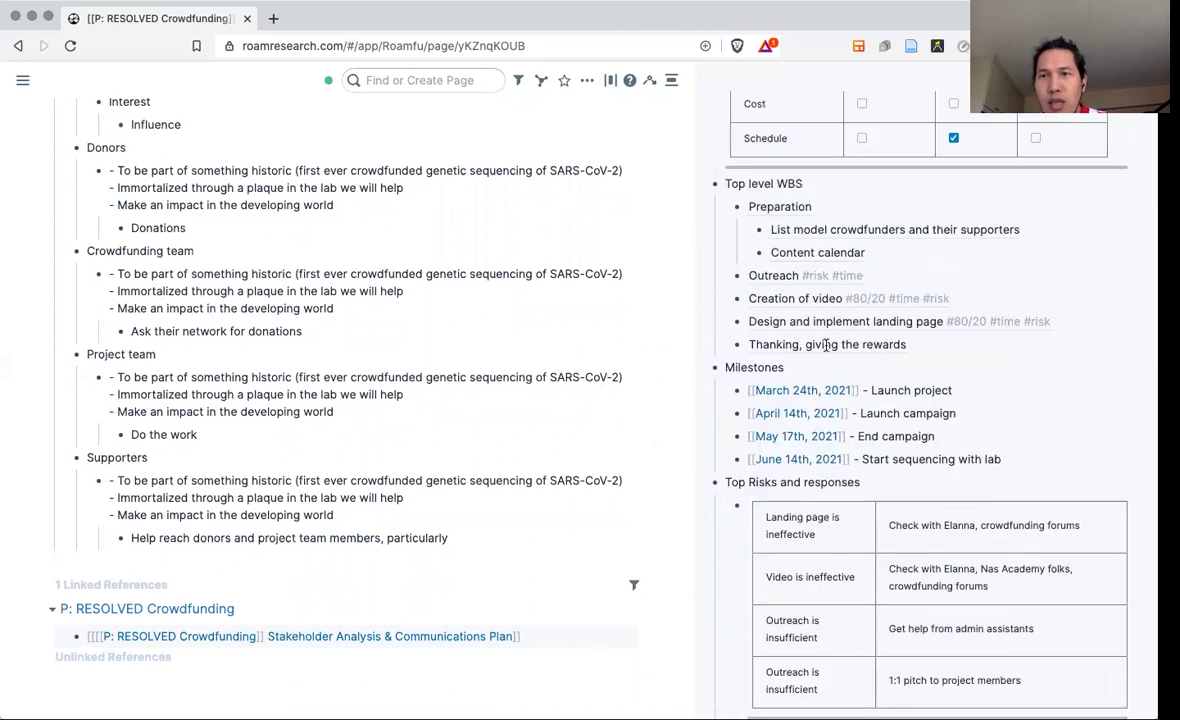
pyautogui.scroll(1, 820, 256)
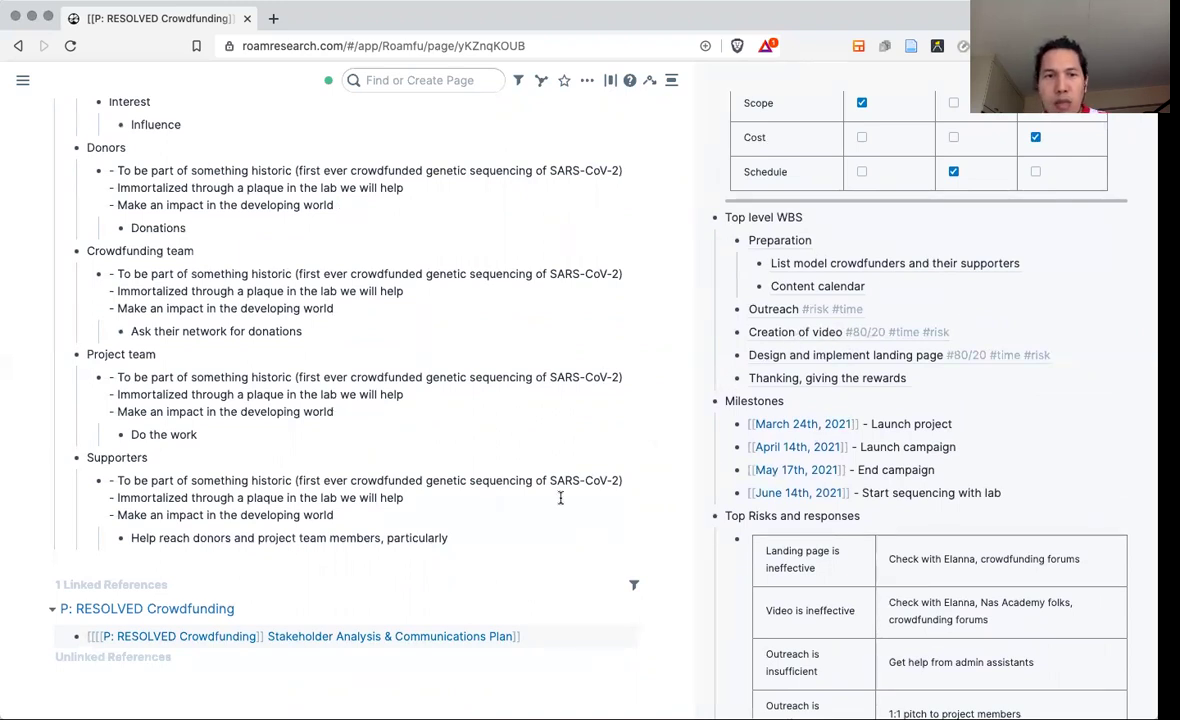
pyautogui.scroll(-1, 553, 500)
pyautogui.scroll(-3, 720, 470)
pyautogui.scroll(-1, 781, 540)
pyautogui.scroll(-1, 781, 540)
pyautogui.scroll(-2, 781, 540)
pyautogui.scroll(-1, 800, 545)
pyautogui.scroll(-2, 870, 560)
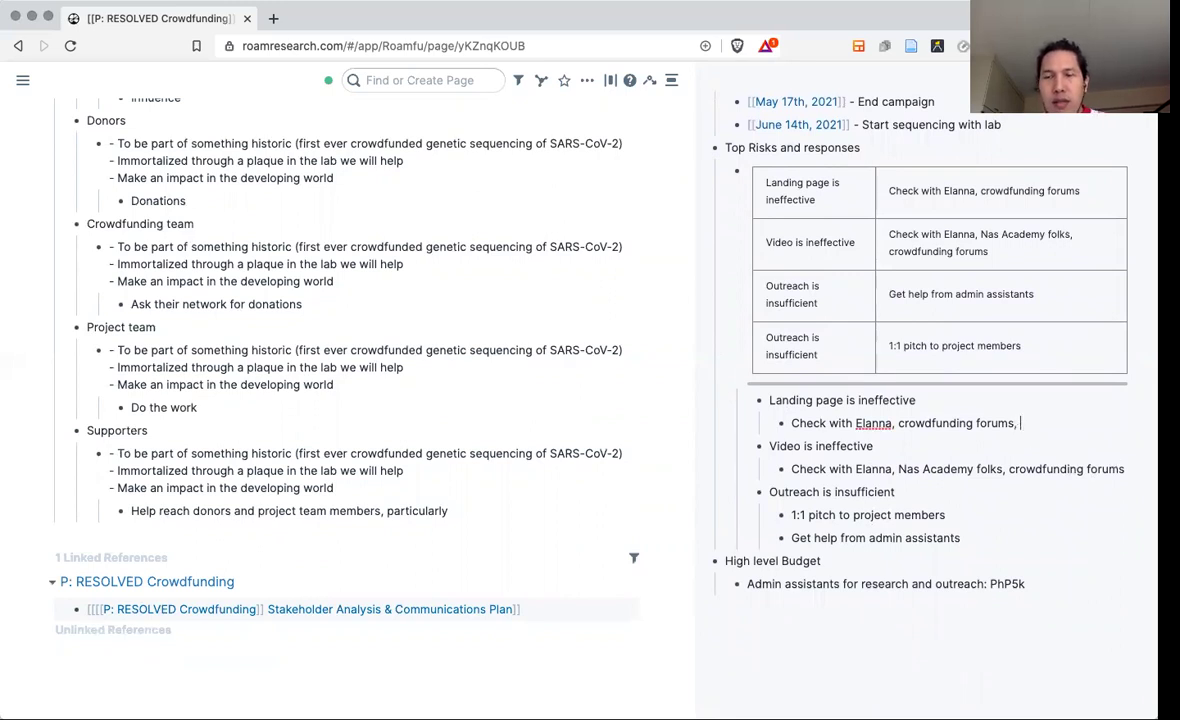
# Append 'key point in communications' to the landing page risk response.
pyautogui.write('key point in communi')
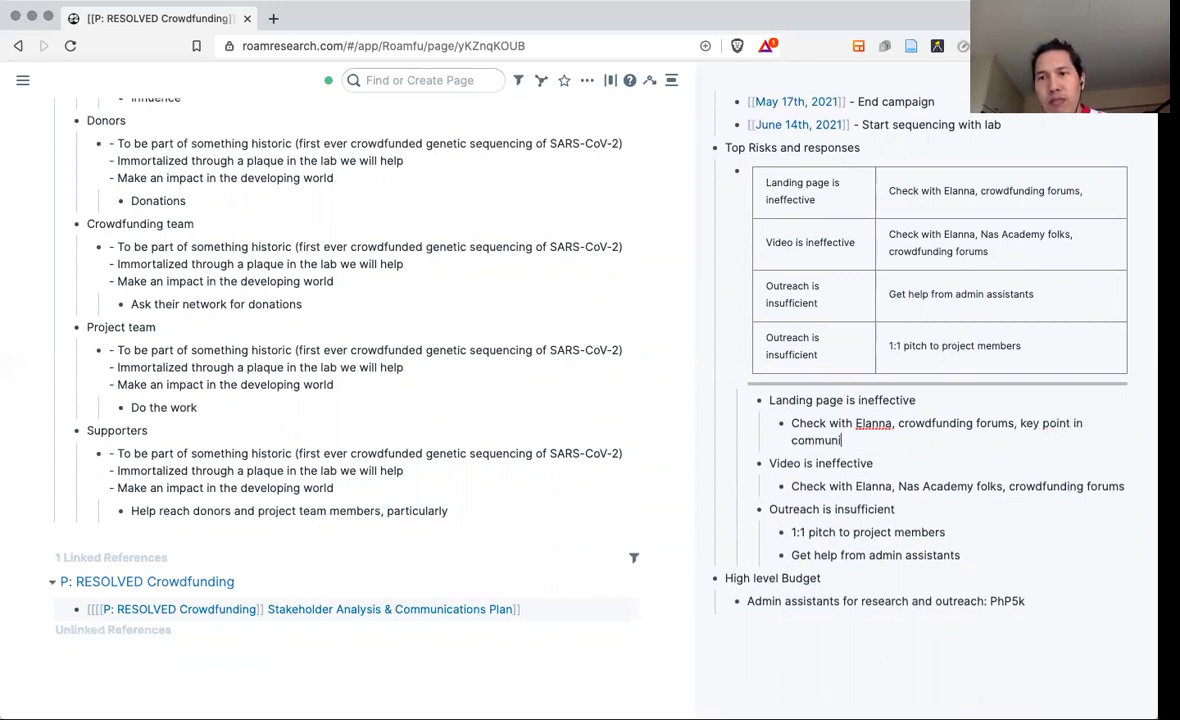
pyautogui.write('ation')
pyautogui.press('BackSpace')
pyautogui.press('BackSpace')
pyautogui.press('BackSpace')
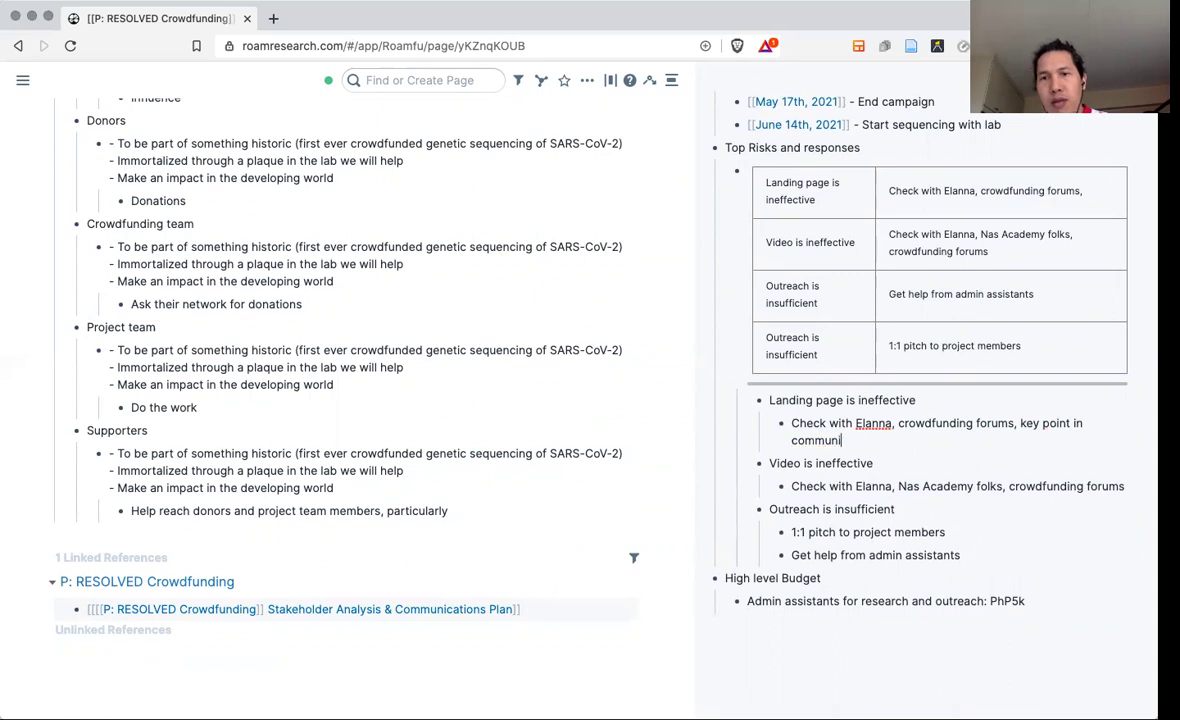
pyautogui.write('ations')
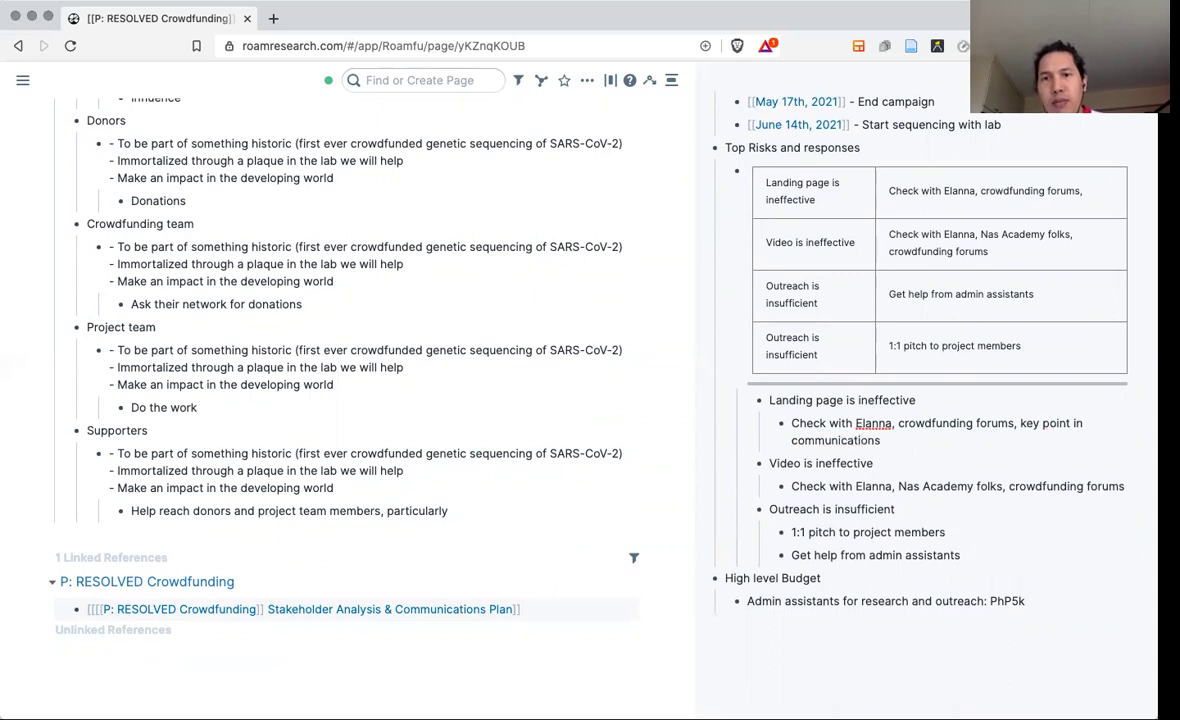
# Add 'key point in communications' to the end of the video risk response.
pyautogui.moveTo(882, 441); pyautogui.dragTo(793, 424)
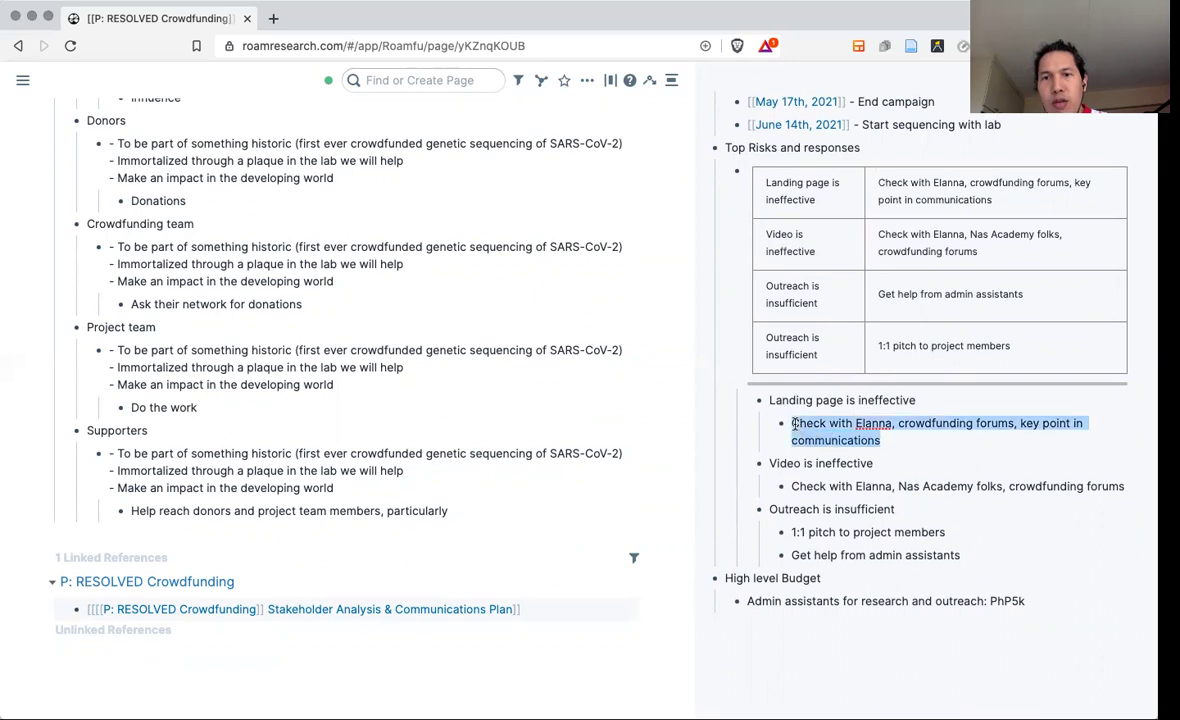
pyautogui.click(1126, 486)
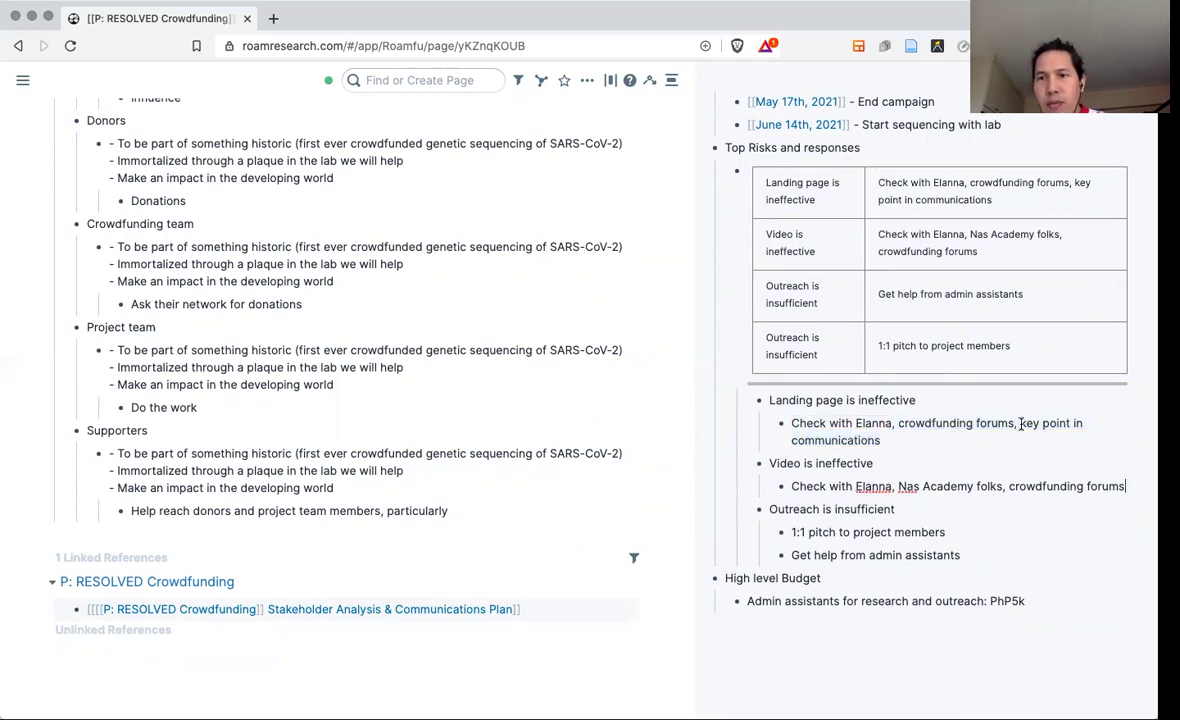
pyautogui.moveTo(1020, 423); pyautogui.dragTo(1025, 435)
pyautogui.hotkey('ctrl', 'c')
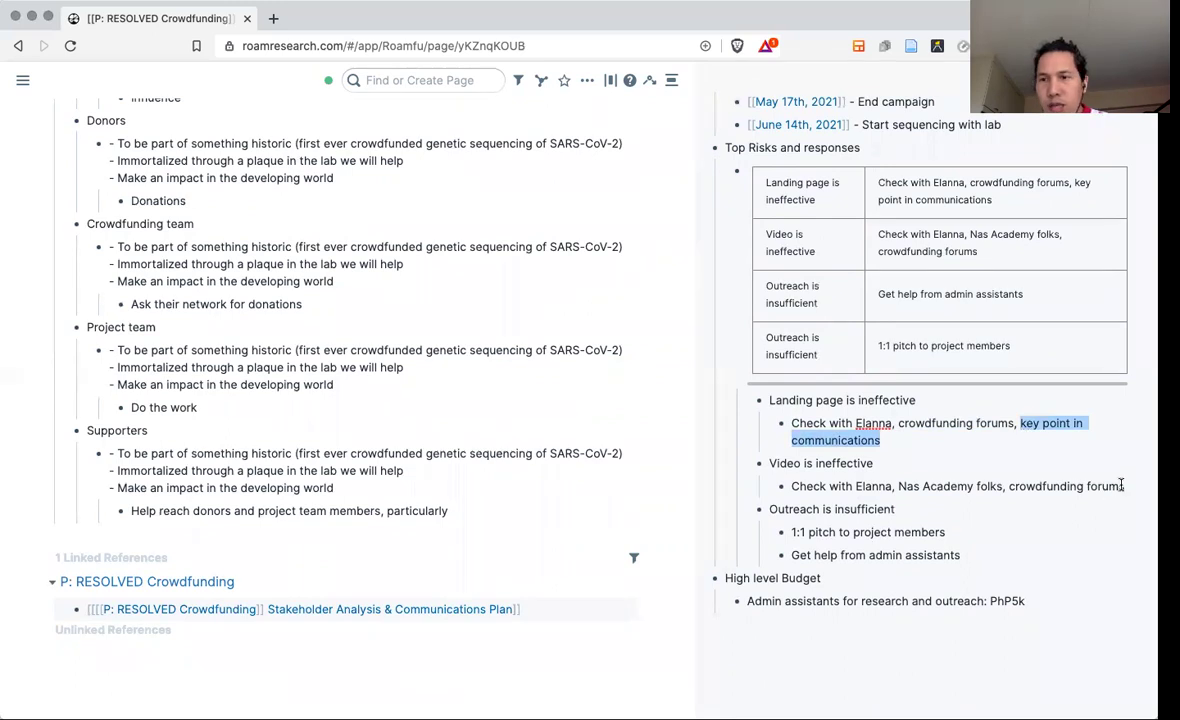
pyautogui.click(1121, 485)
pyautogui.hotkey('ctrl', 'v')
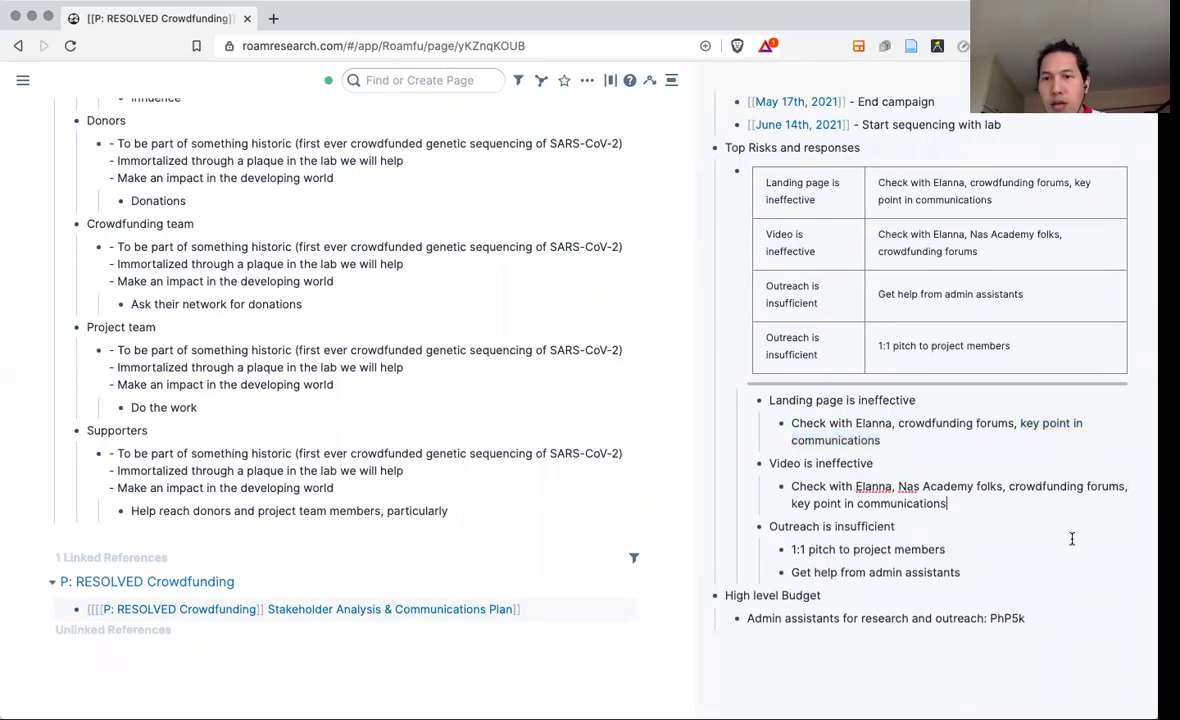
pyautogui.click(627, 535)
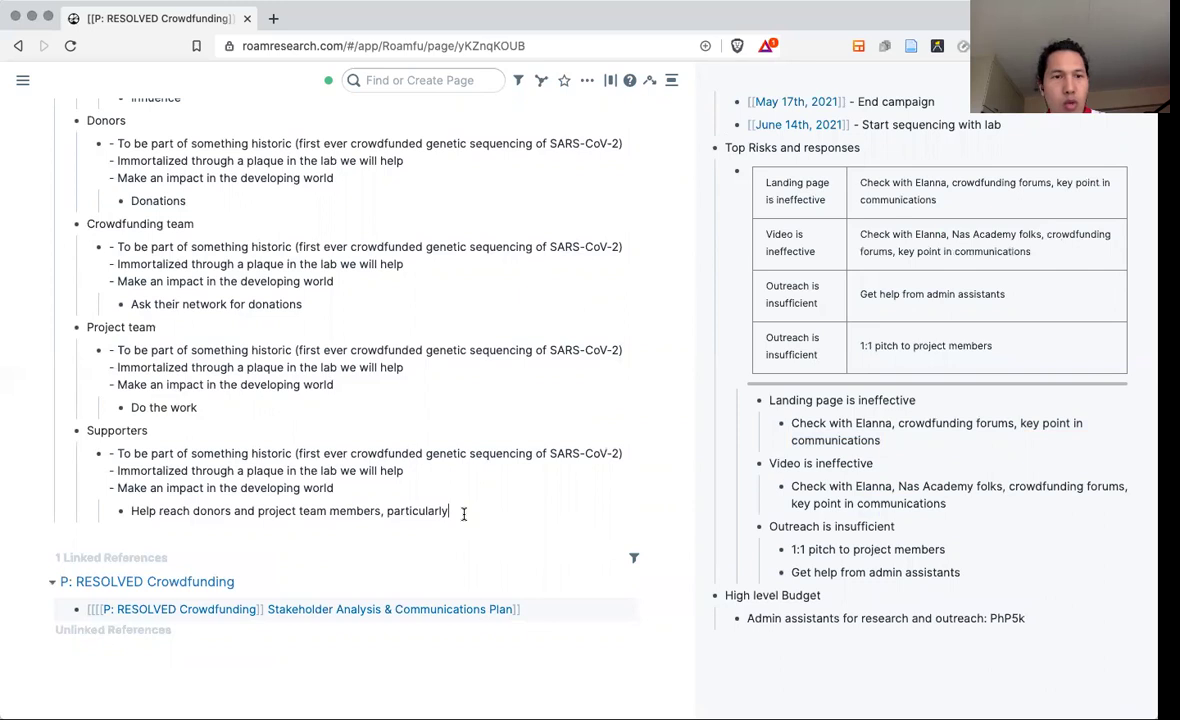
# Paste a block reference to the Supporters note into the landing page response.
pyautogui.scroll(-1, 440, 500)
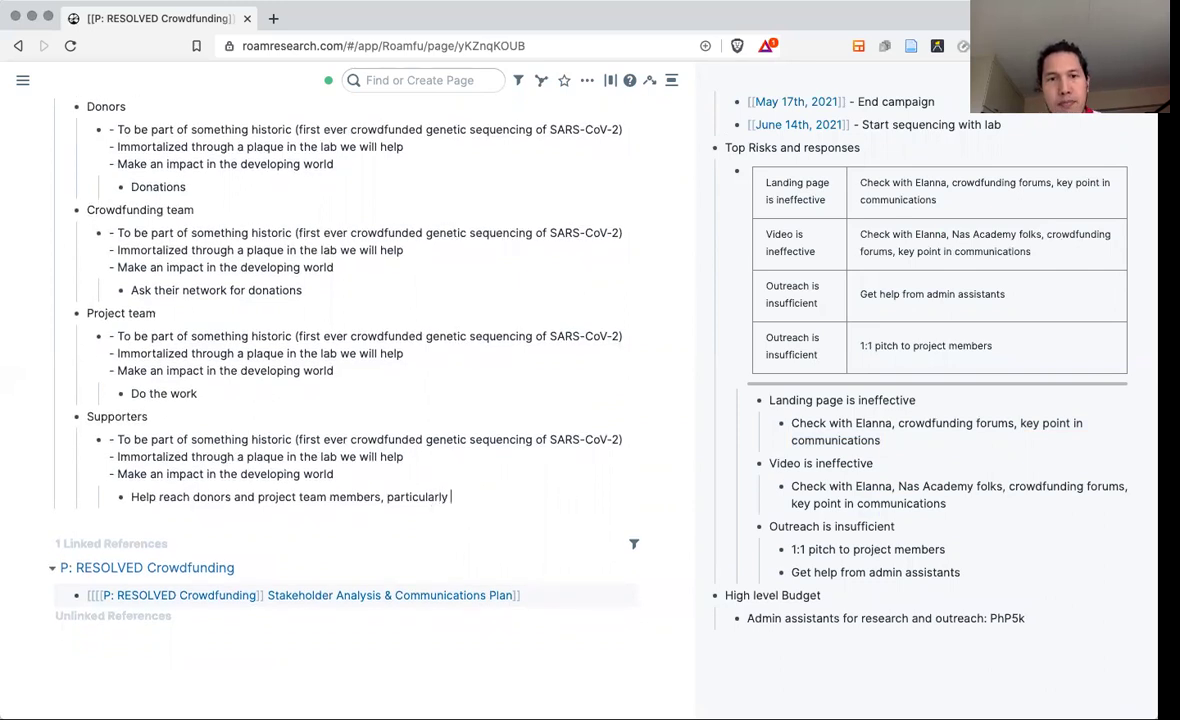
pyautogui.write('in')
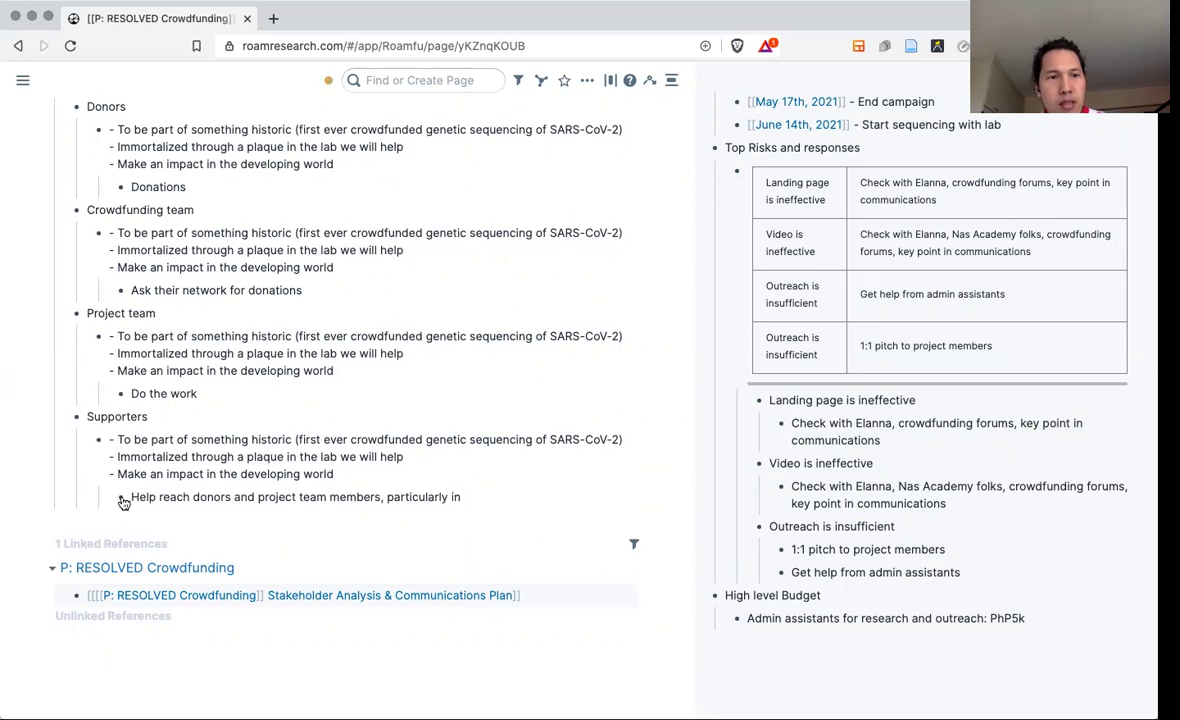
pyautogui.rightClick(121, 496)
pyautogui.click(168, 400)
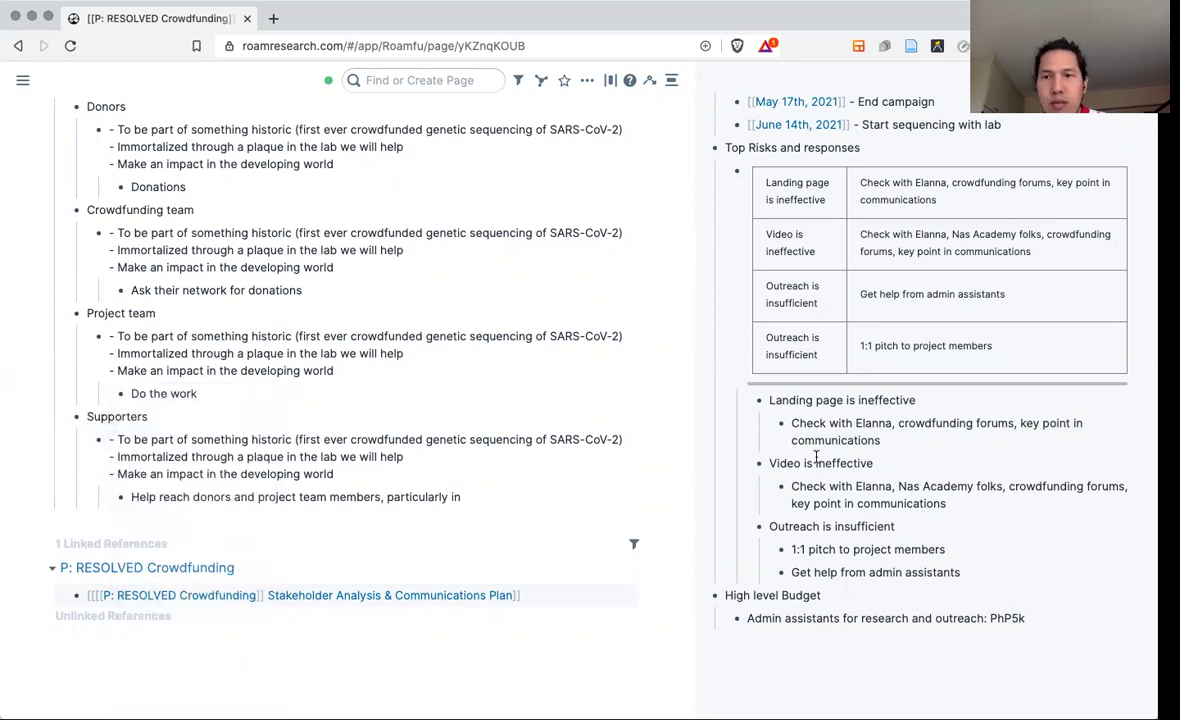
pyautogui.click(890, 445)
pyautogui.hotkey('ctrl', 'v')
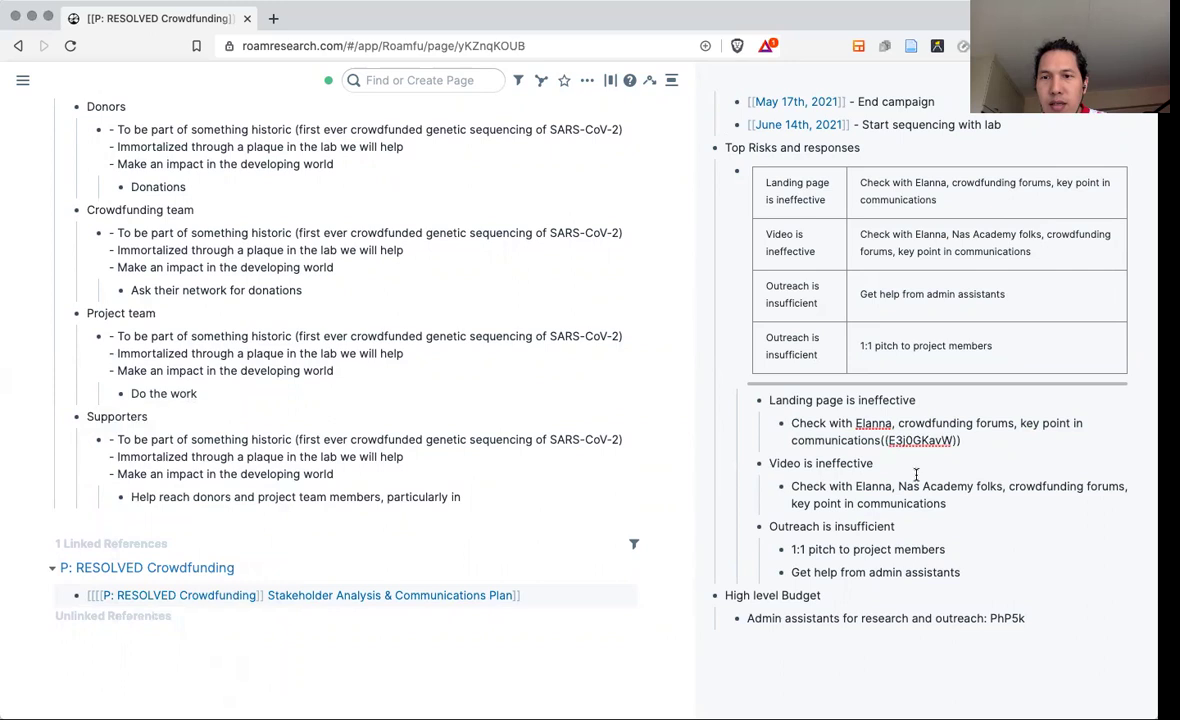
pyautogui.click(955, 510)
# Turn the Supporters reference into an asterisk alias and add it to the video response.
pyautogui.rightClick(870, 455)
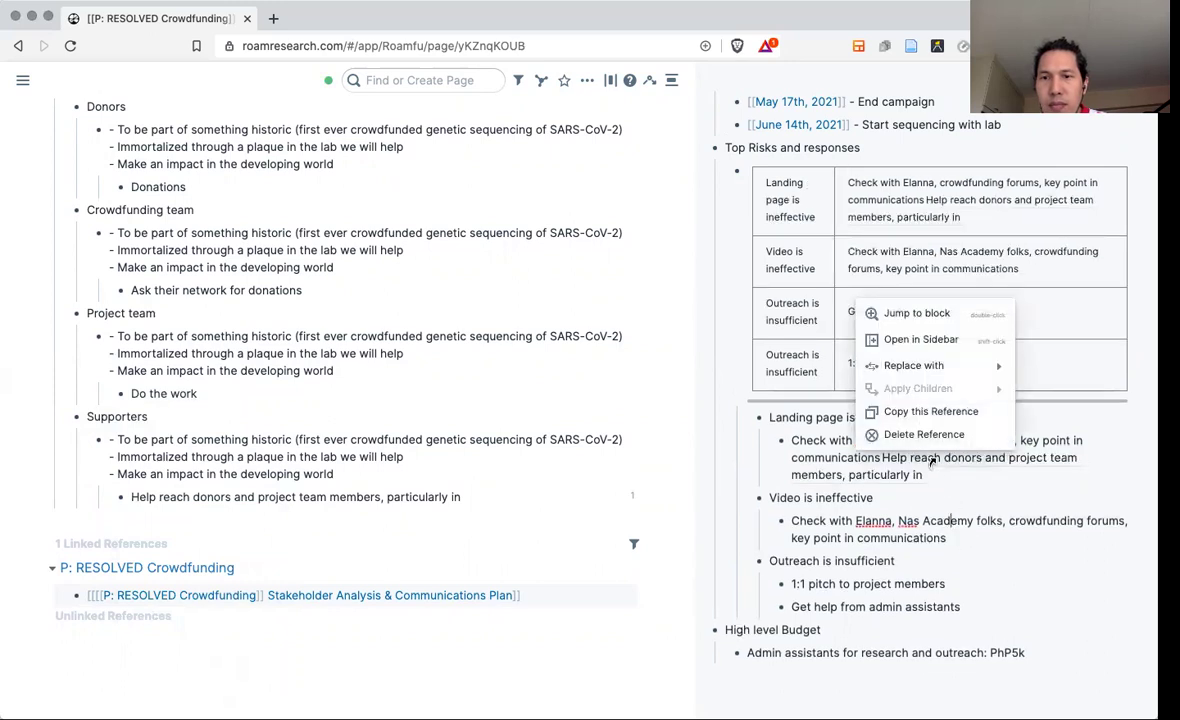
pyautogui.moveTo(913, 366)
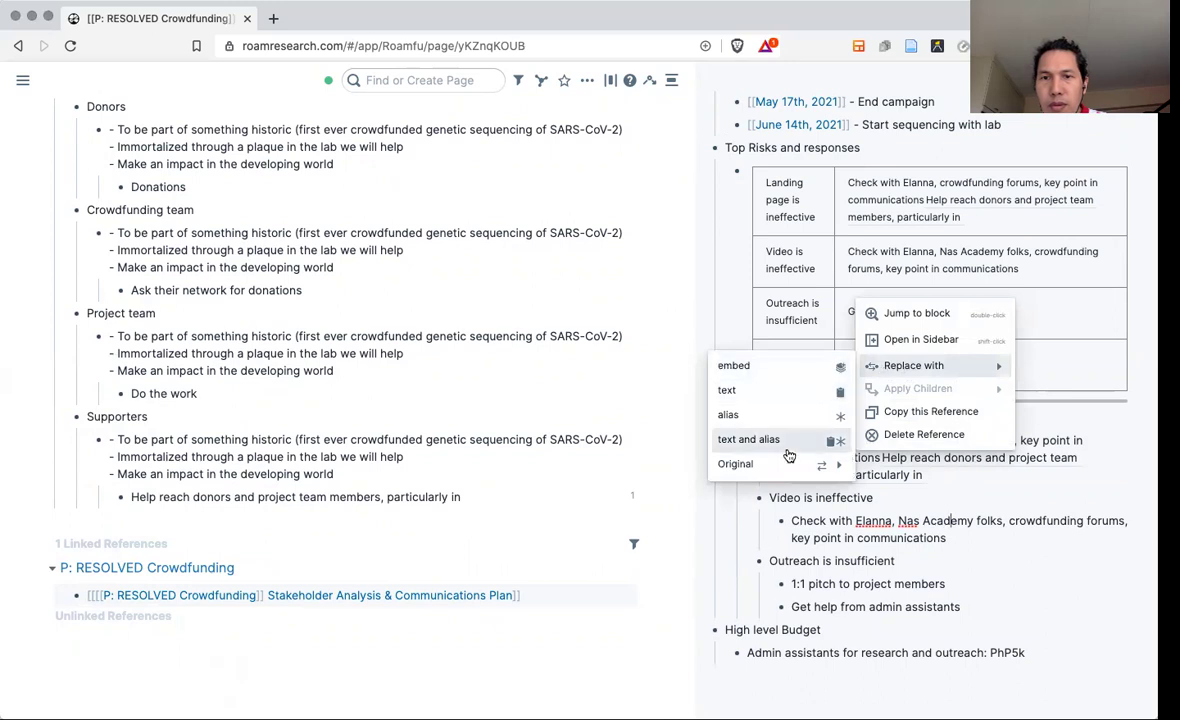
pyautogui.click(782, 414)
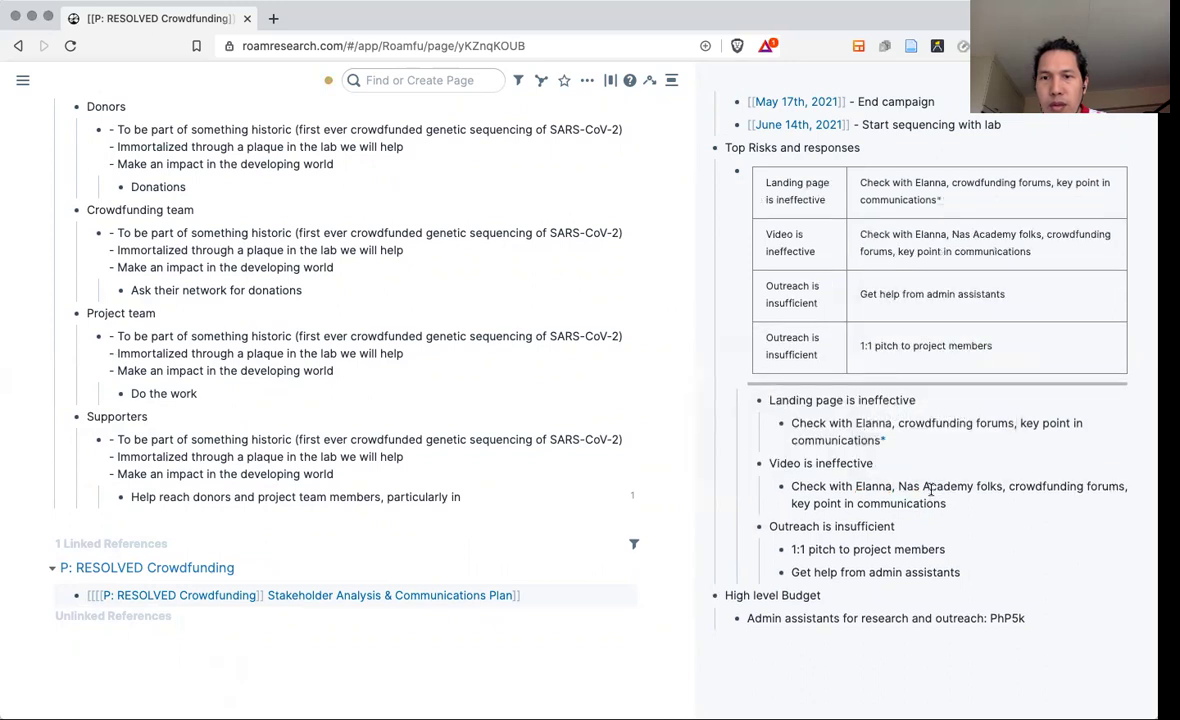
pyautogui.click(898, 434)
pyautogui.moveTo(882, 440); pyautogui.dragTo(995, 445)
pyautogui.hotkey('ctrl', 'c')
pyautogui.click(980, 504)
pyautogui.hotkey('ctrl', 'v')
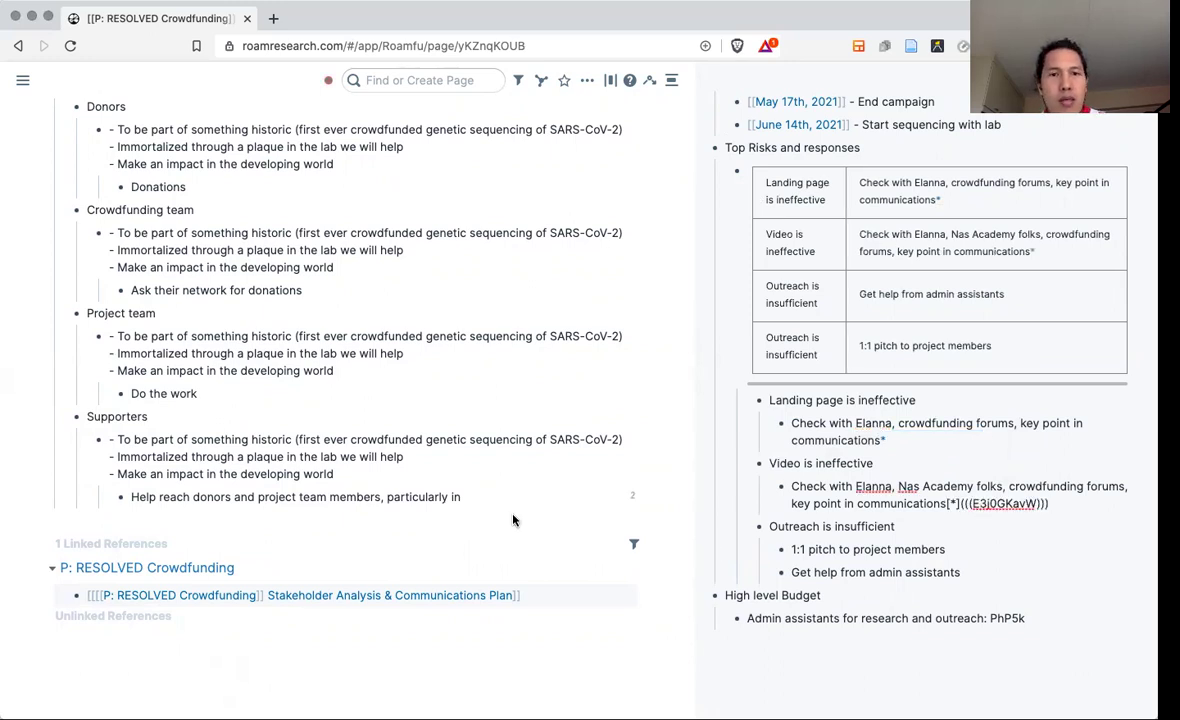
# End the Supporters note with 'for crowdfunding video producers and copywriters'.
pyautogui.click(513, 520)
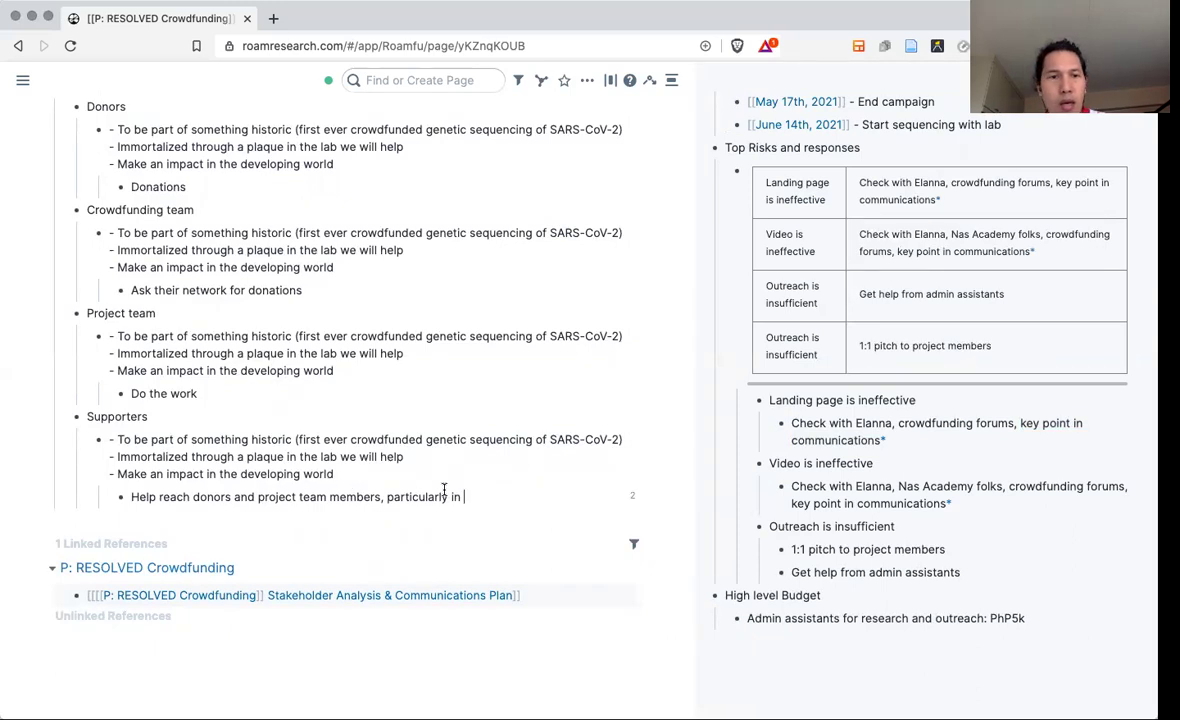
pyautogui.write('for')
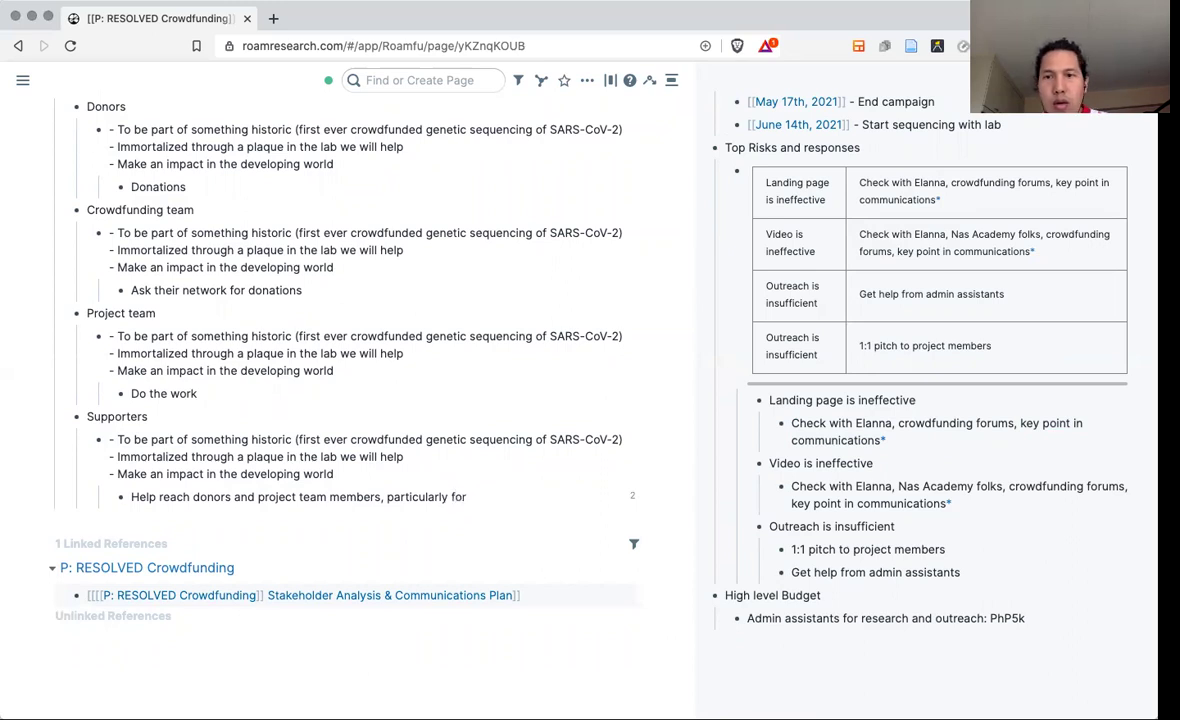
pyautogui.write(' video et')
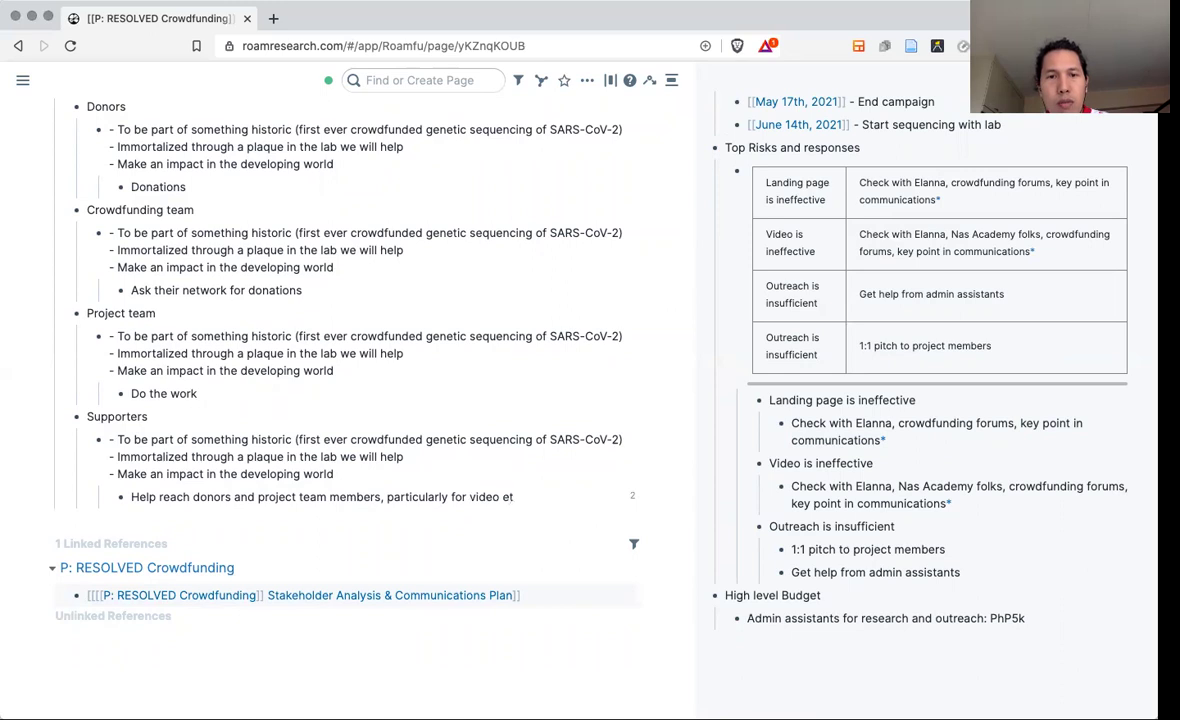
pyautogui.scroll(1, 350, 350)
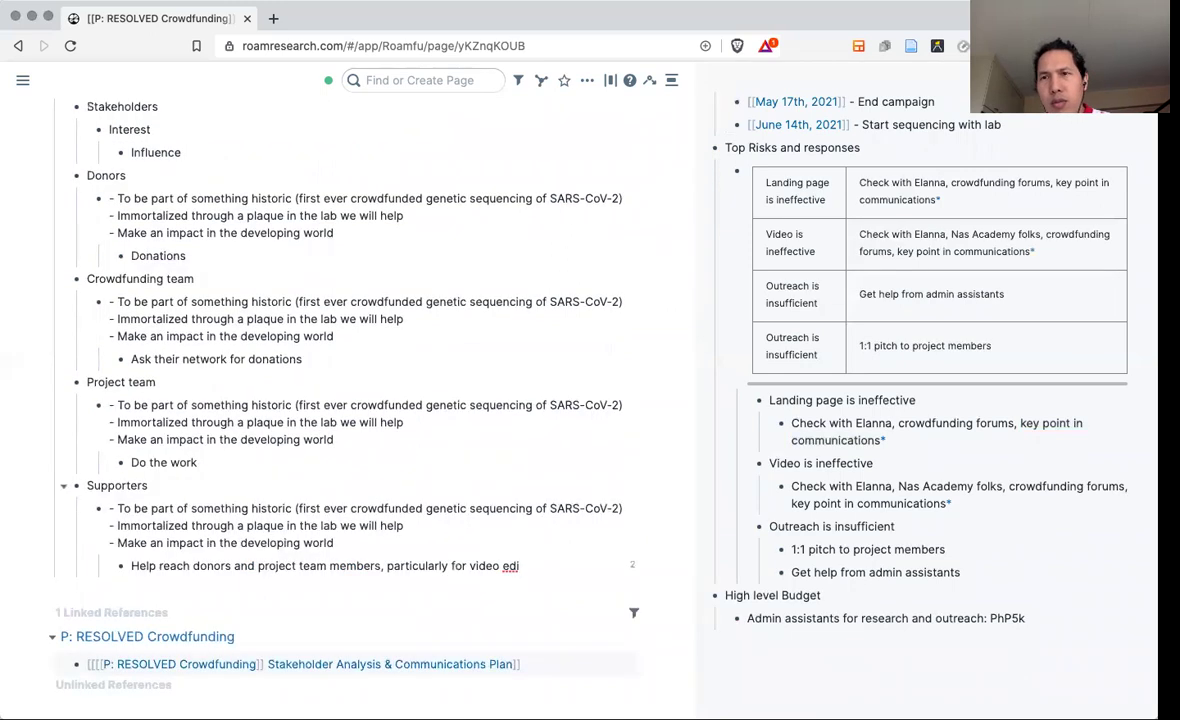
pyautogui.write('oducers and ')
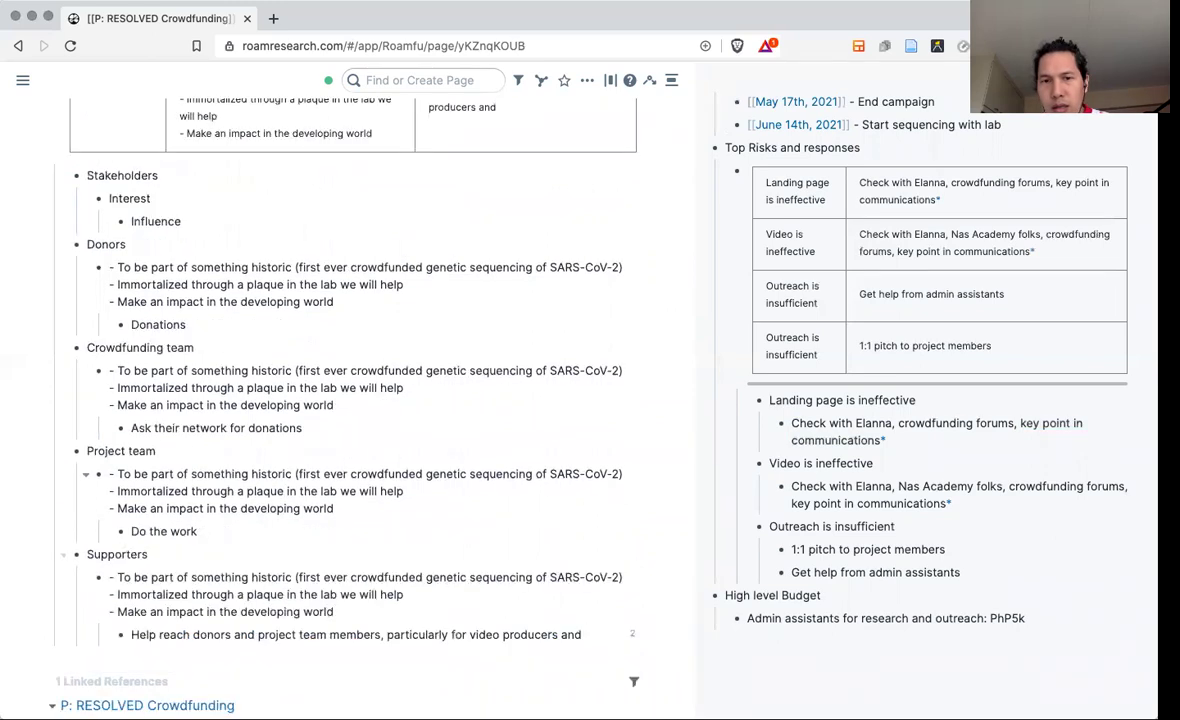
pyautogui.write('copywi')
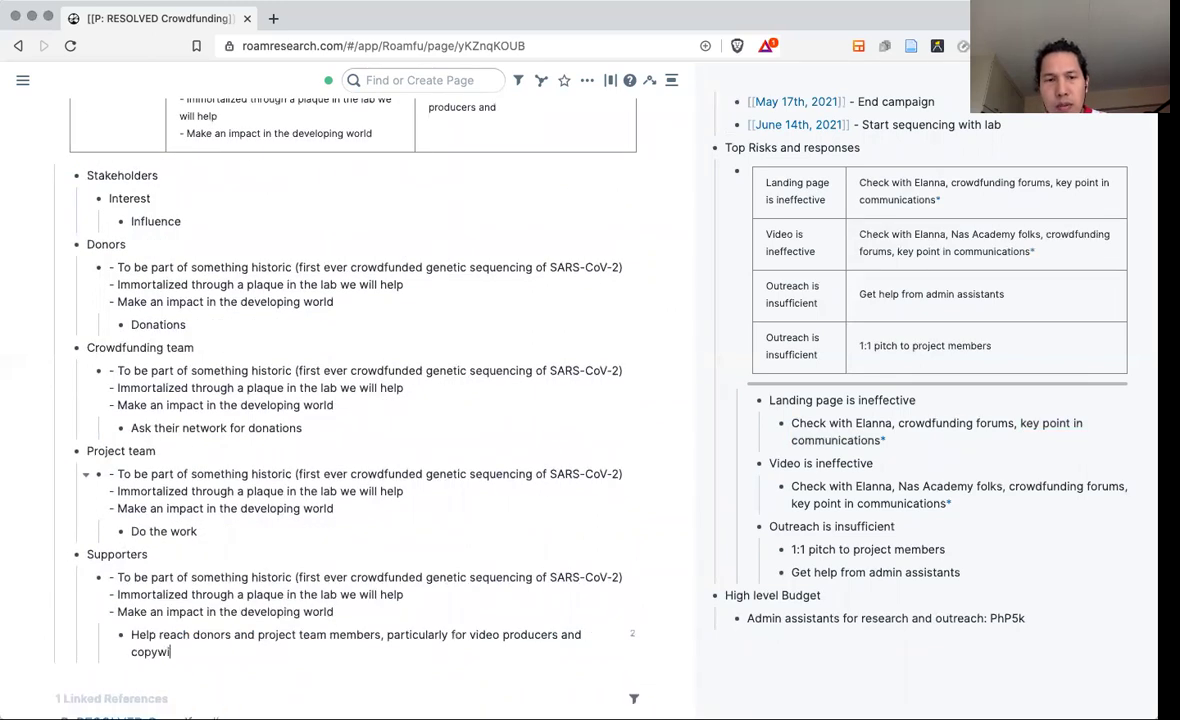
pyautogui.press('BackSpace')
pyautogui.write('riters')
pyautogui.scroll(-3, 424, 477)
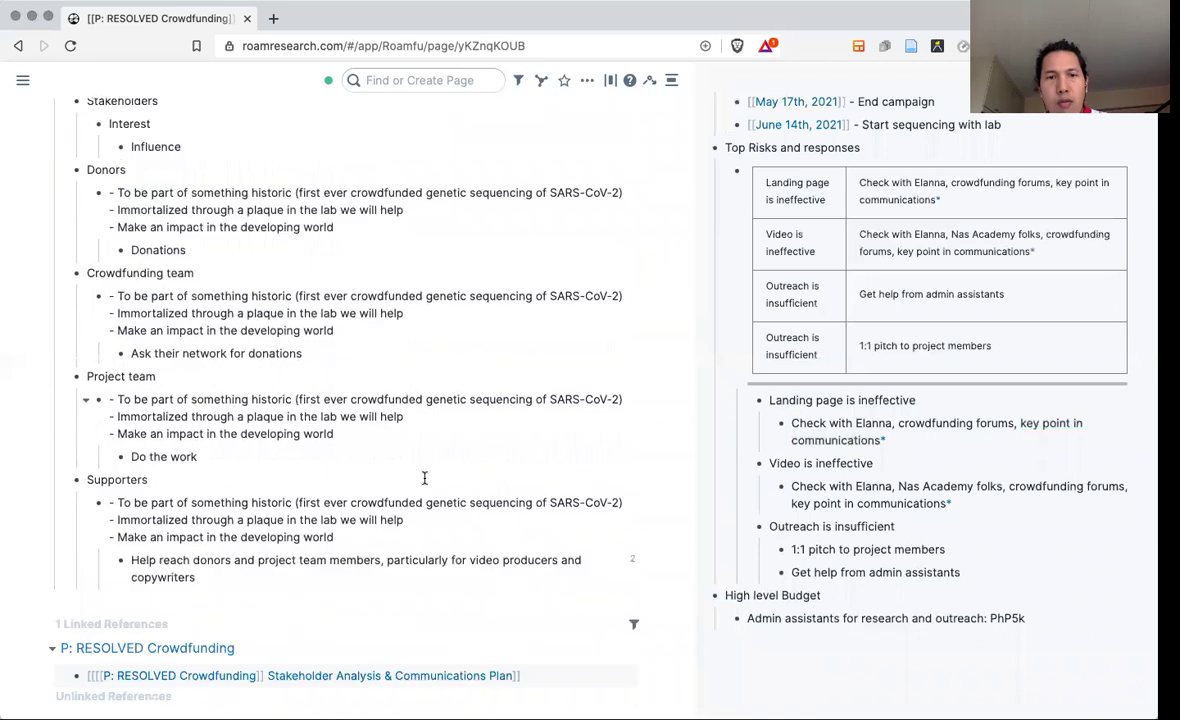
pyautogui.doubleClick(466, 478)
pyautogui.press('Left')
pyautogui.write('crowdfunding')
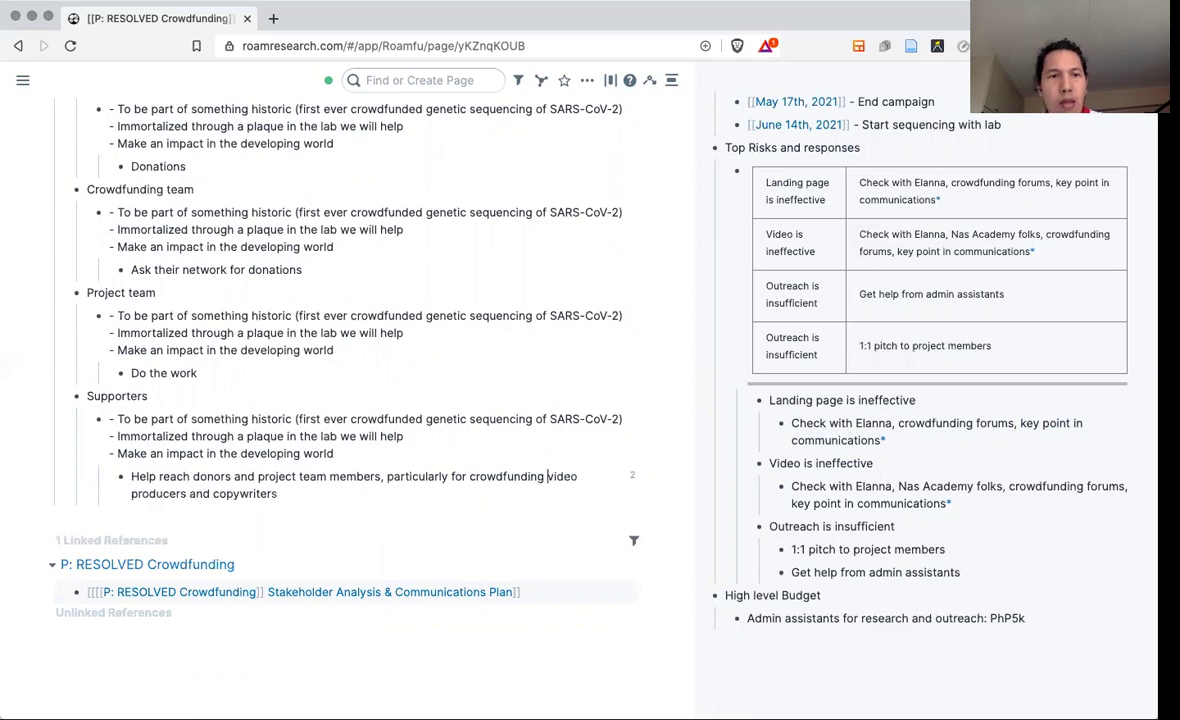
# Label the Supporters heading '(Twitter followers, partner orgs)'.
pyautogui.scroll(1, 345, 400)
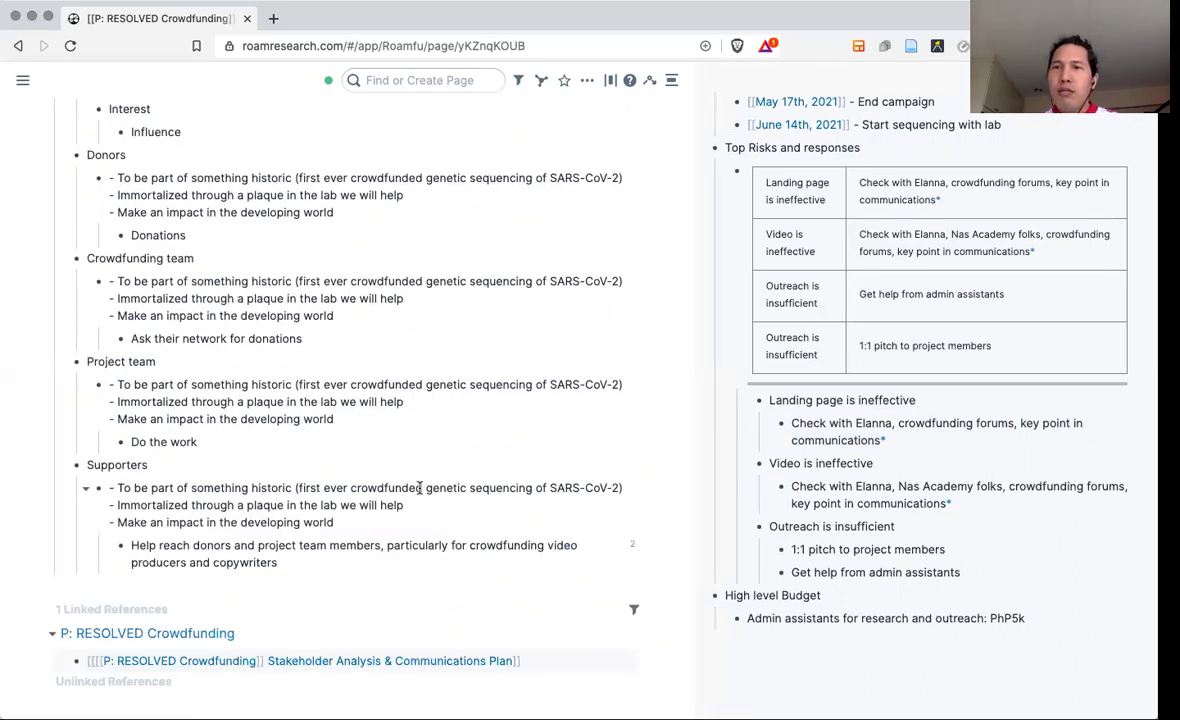
pyautogui.click(195, 472)
pyautogui.write('(T')
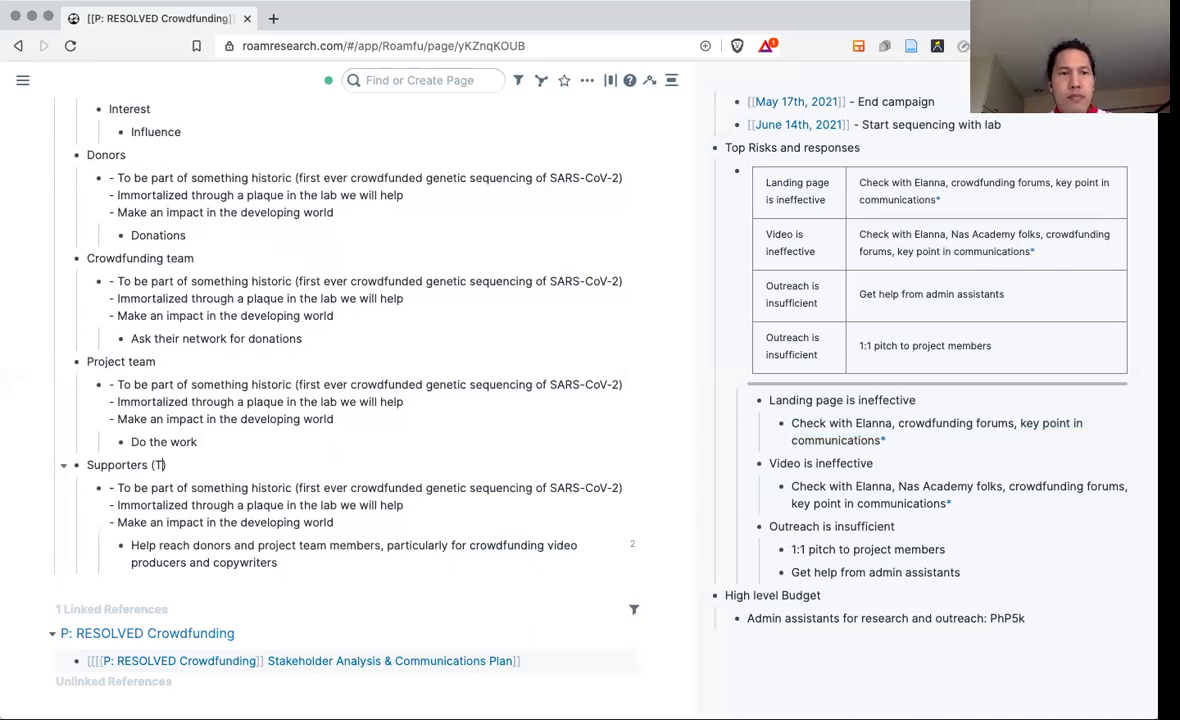
pyautogui.write('witter followers, ')
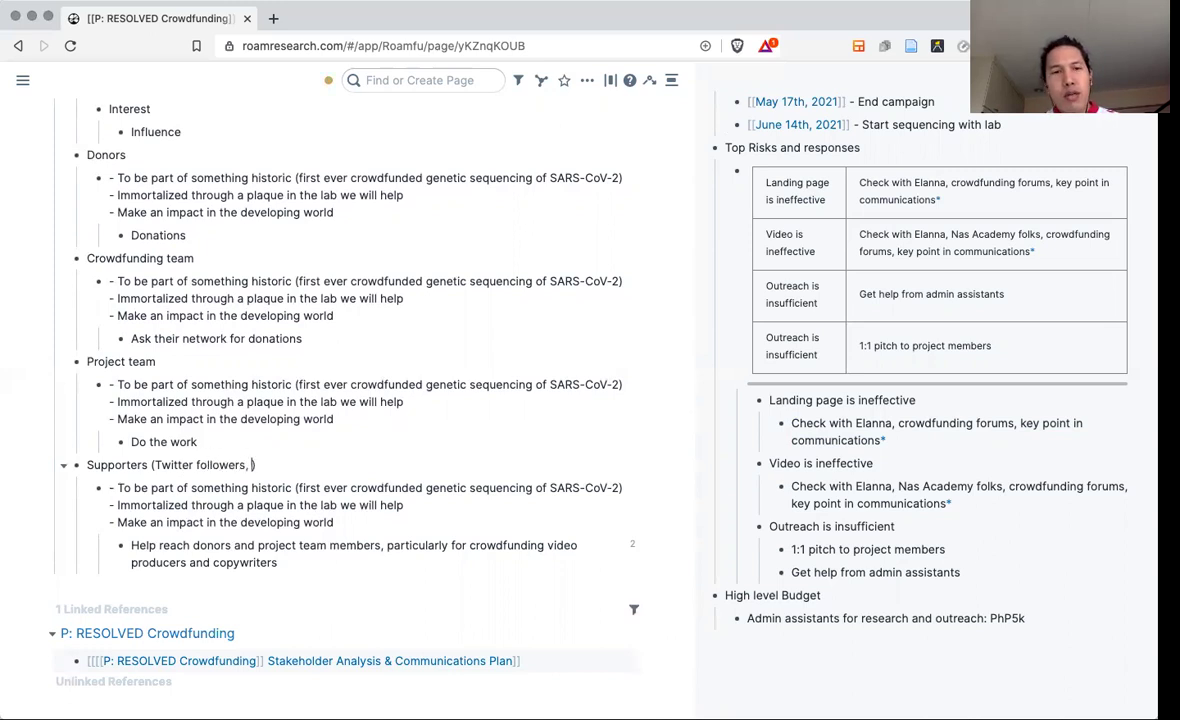
pyautogui.write('partn')
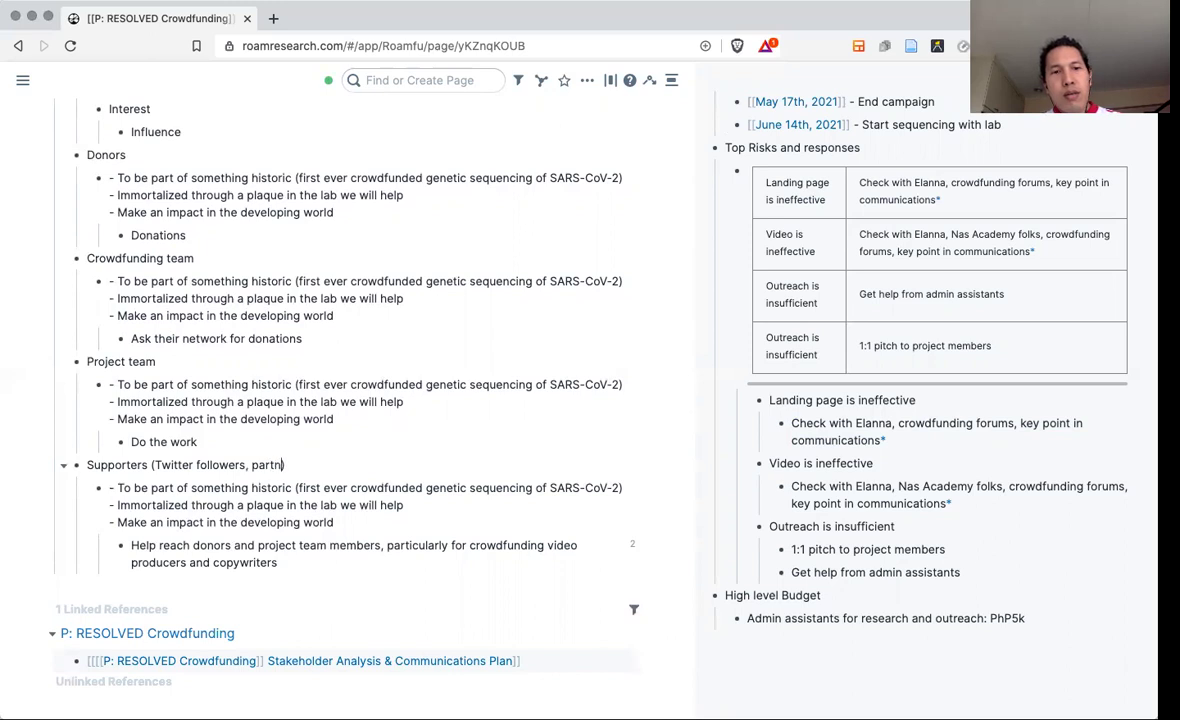
pyautogui.write('er orgs')
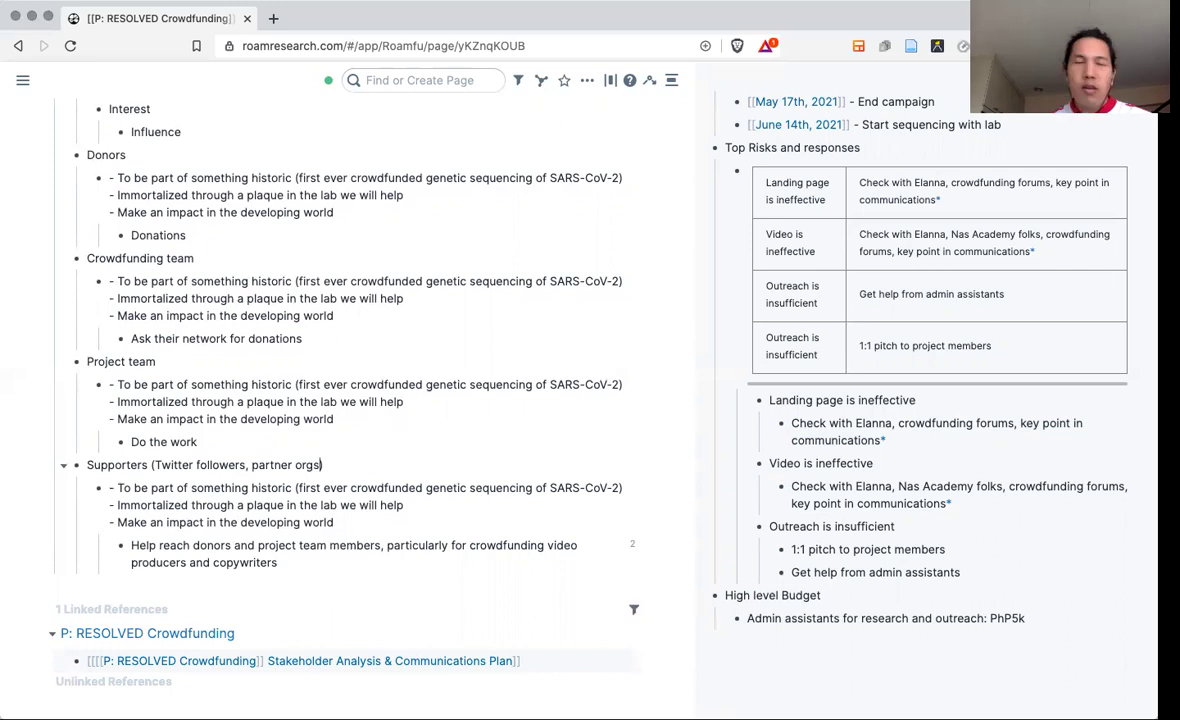
# Scroll through the page to review the stakeholder table.
pyautogui.scroll(1, 350, 400)
pyautogui.scroll(3, 633, 258)
pyautogui.scroll(3, 633, 258)
pyautogui.scroll(3, 633, 258)
pyautogui.scroll(2, 633, 258)
pyautogui.scroll(-2, 633, 258)
pyautogui.scroll(-2, 400, 380)
pyautogui.scroll(-5, 192, 469)
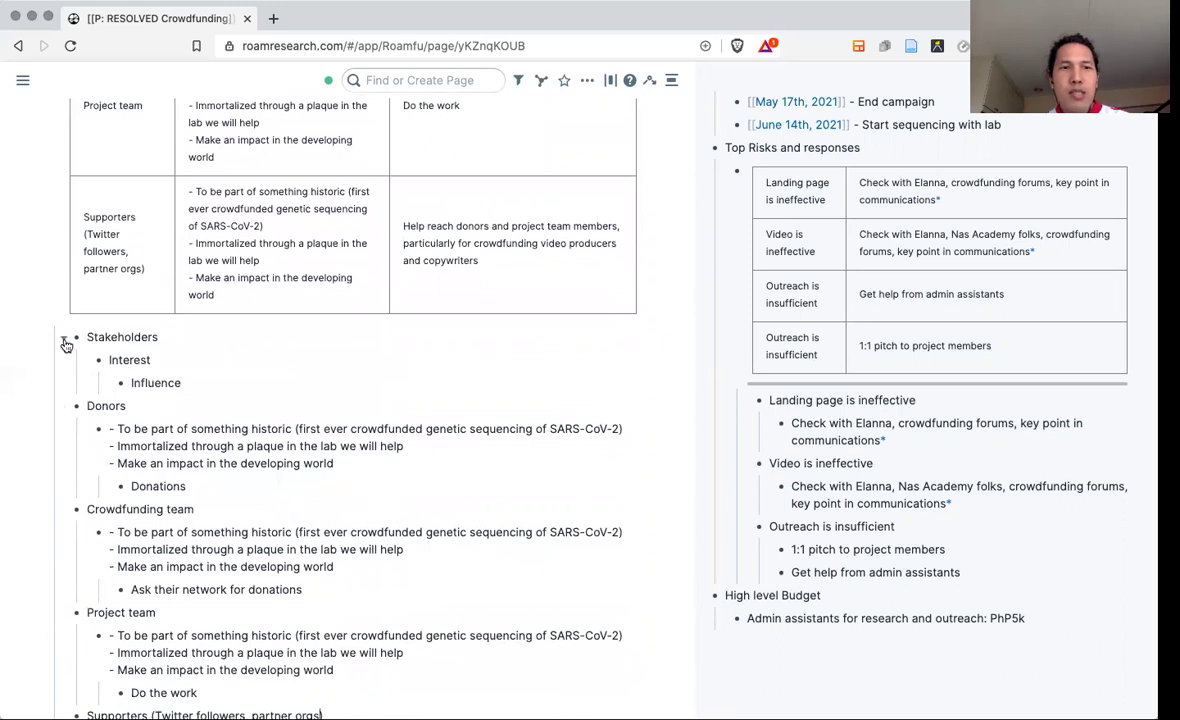
pyautogui.scroll(6, 70, 308)
pyautogui.scroll(2, 70, 275)
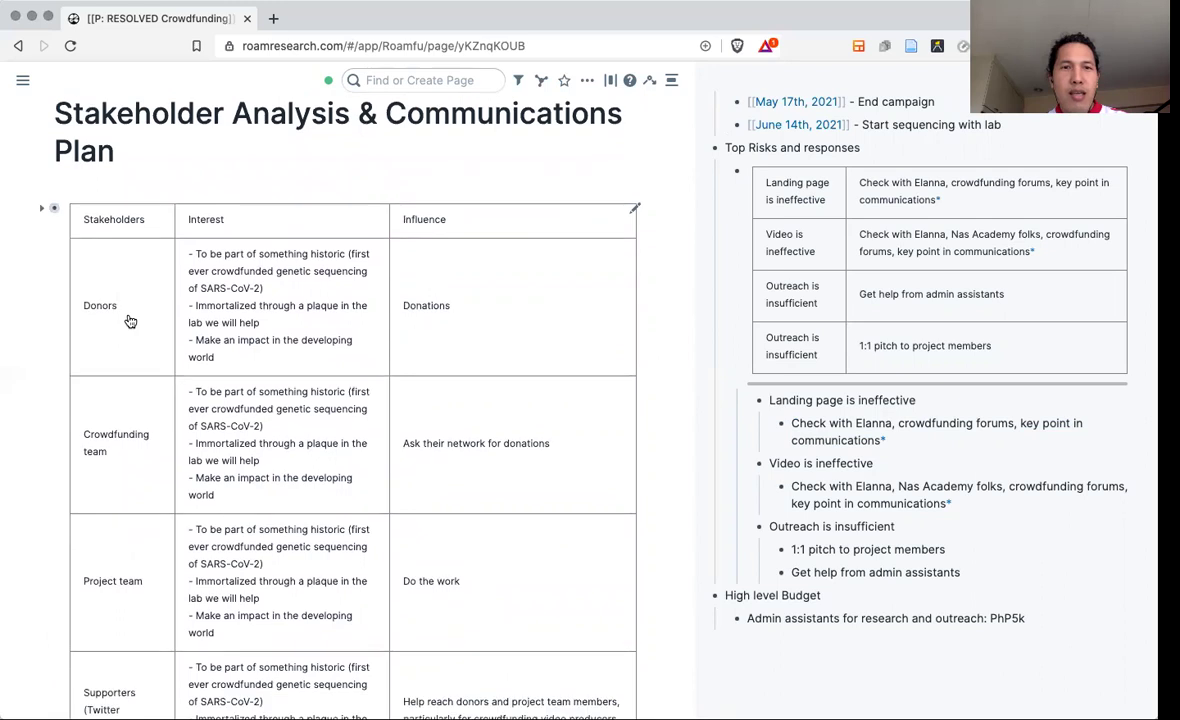
pyautogui.scroll(-2, 120, 296)
pyautogui.scroll(3, 130, 321)
pyautogui.scroll(-1, 128, 318)
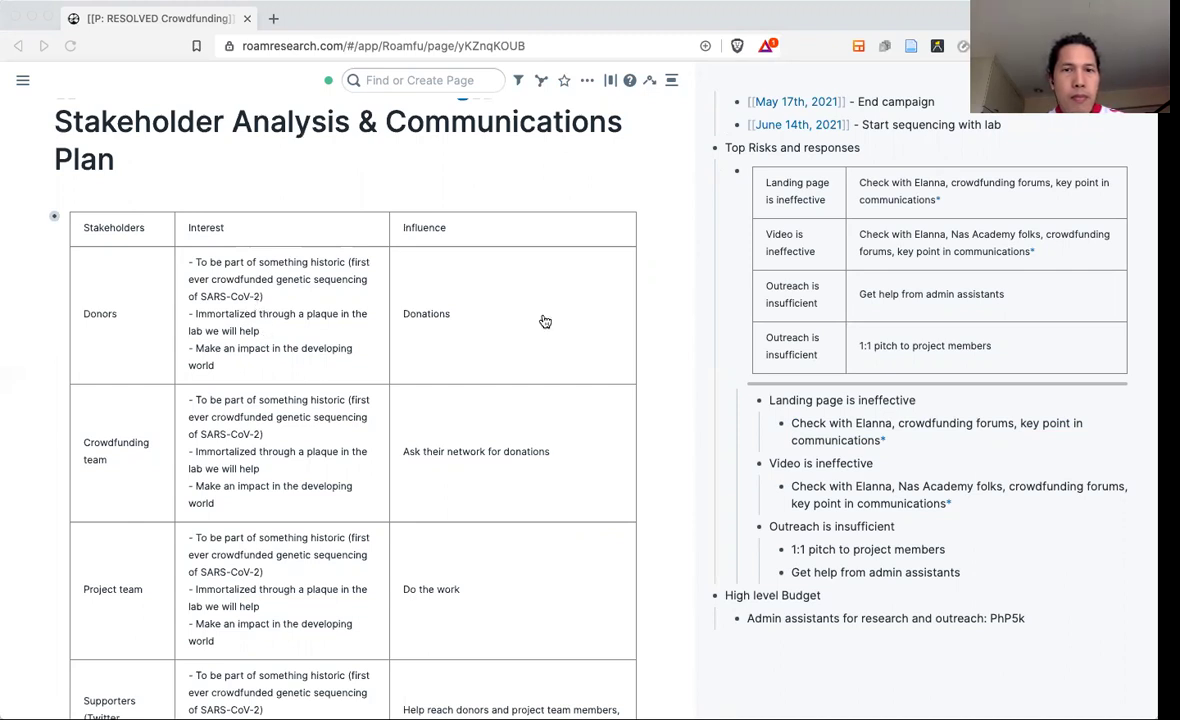
pyautogui.scroll(-1, 453, 443)
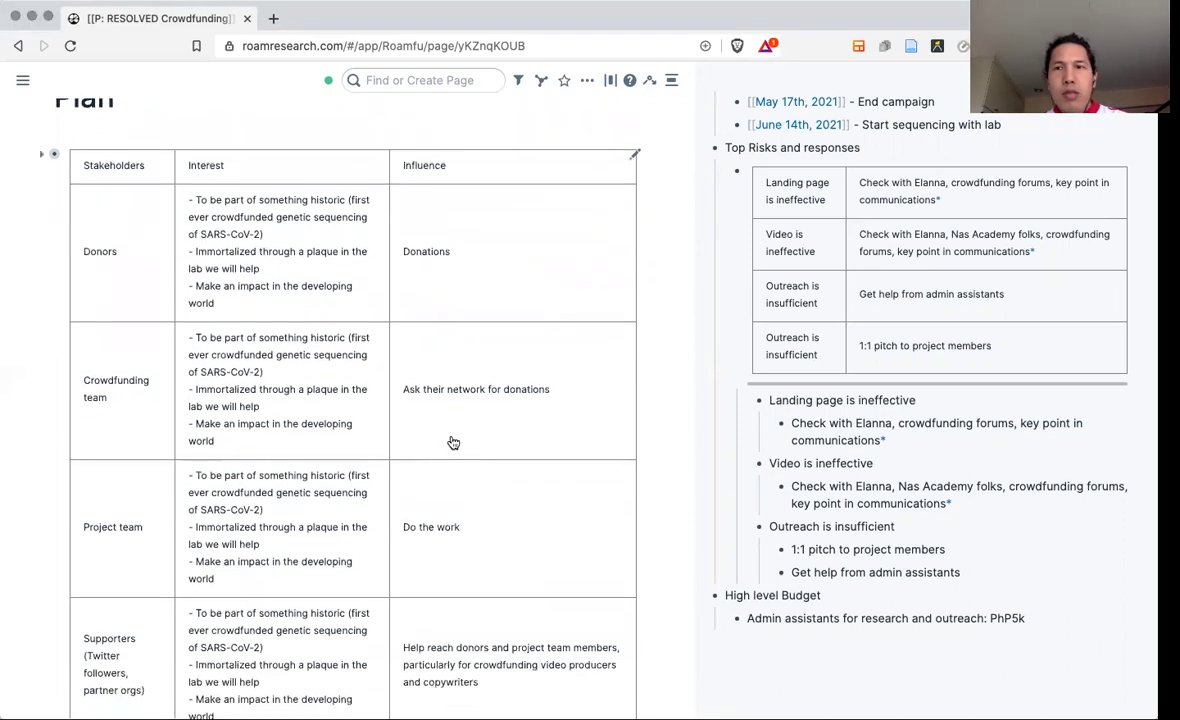
pyautogui.scroll(-1, 635, 463)
pyautogui.scroll(-1, 635, 463)
pyautogui.scroll(-2, 637, 462)
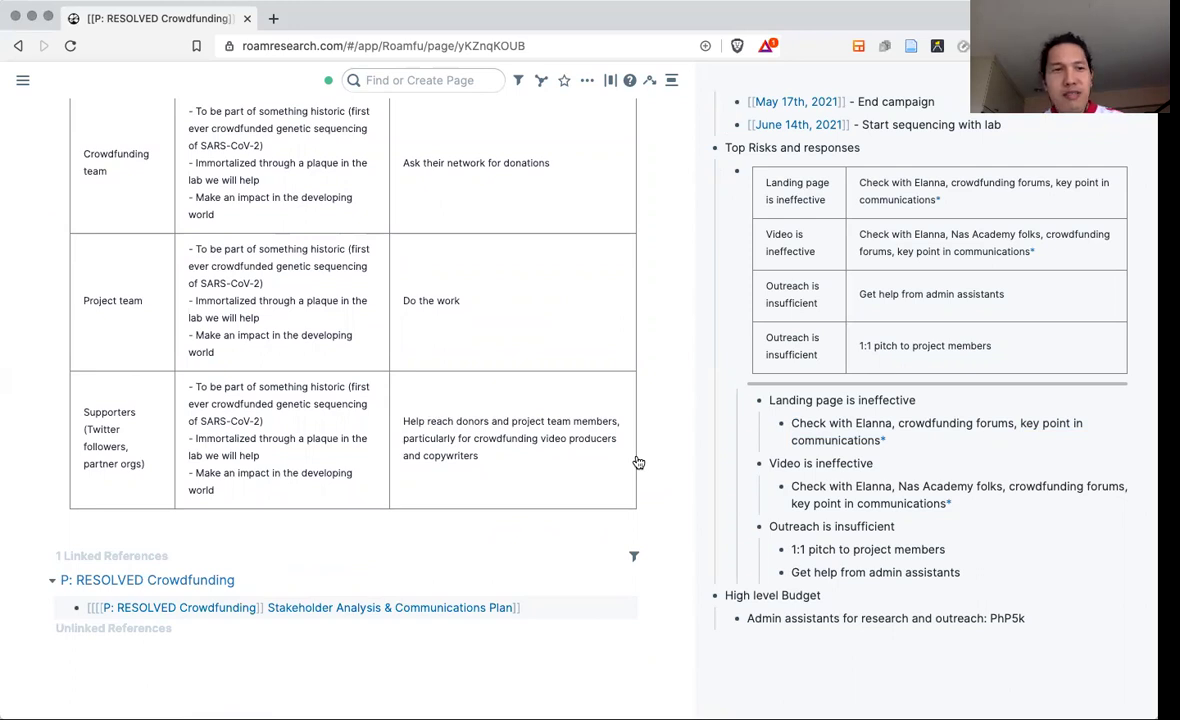
pyautogui.scroll(5, 460, 513)
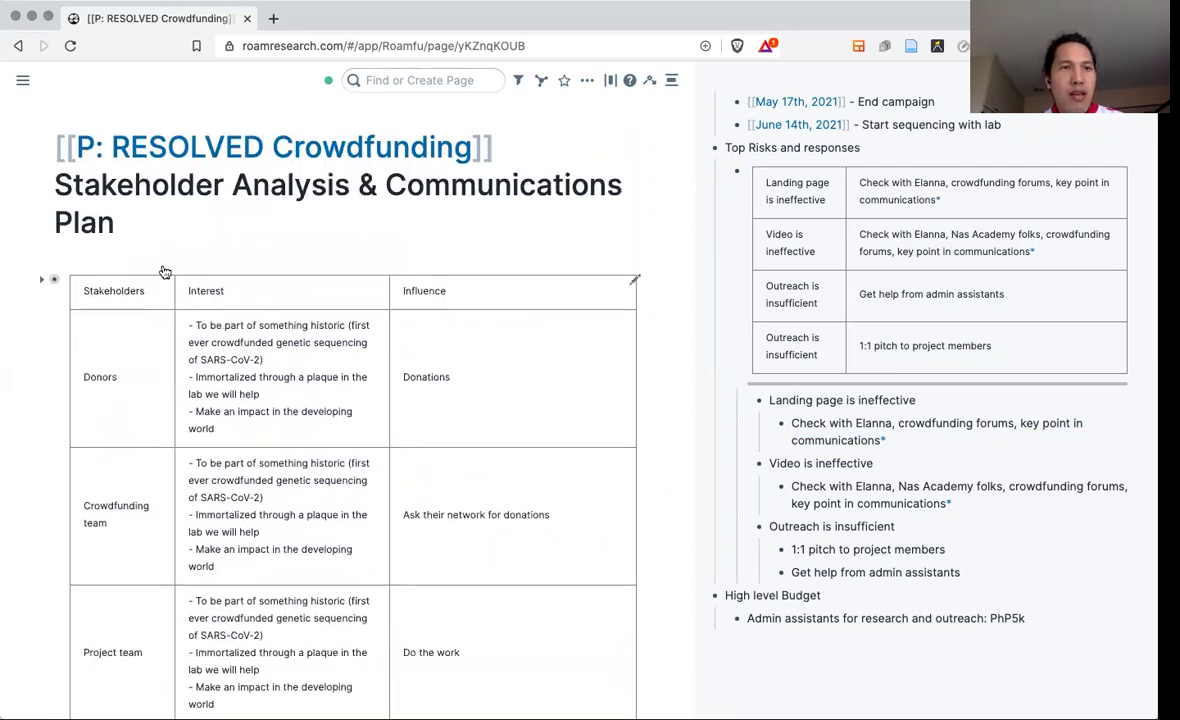
# Briefly edit the page title, leaving it unchanged.
pyautogui.click(136, 230)
pyautogui.press('Escape')
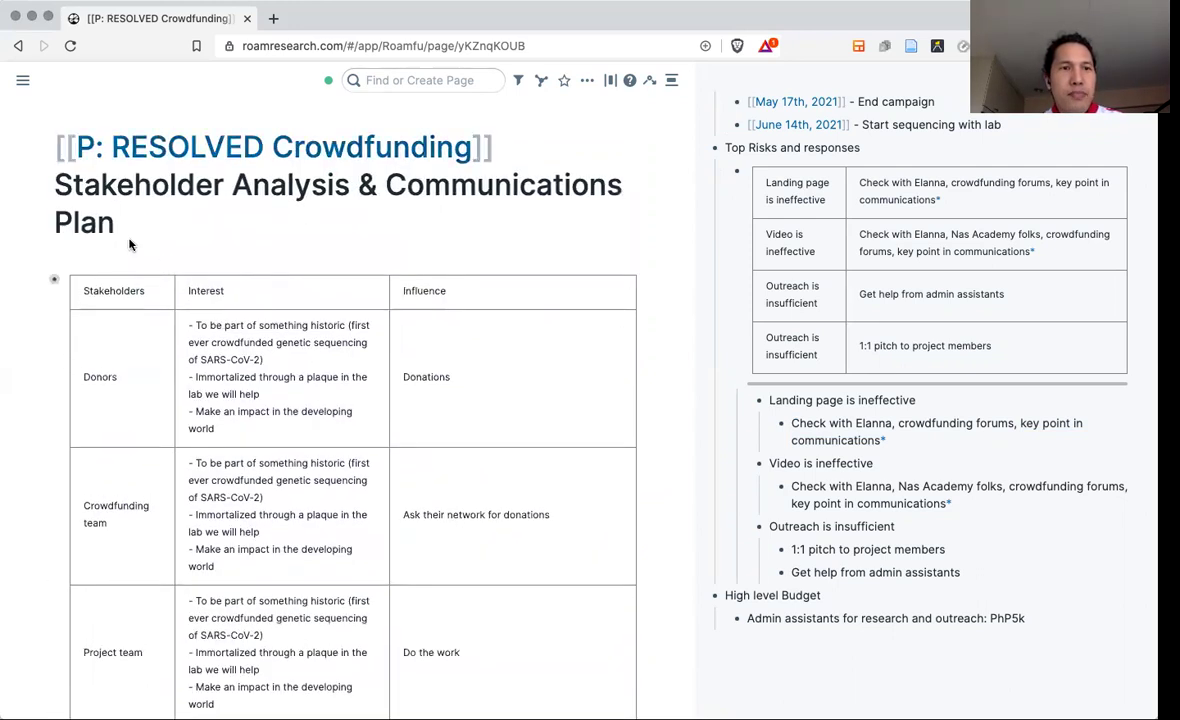
pyautogui.doubleClick(134, 233)
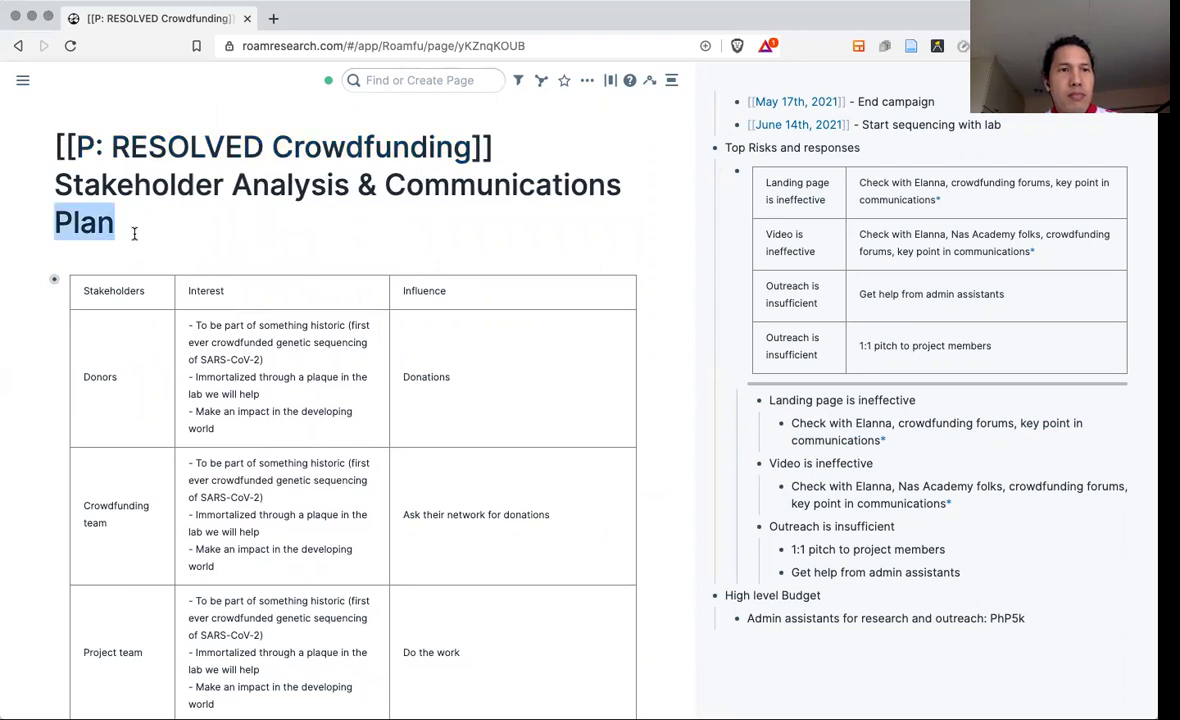
pyautogui.press('Right')
pyautogui.write('\\')
pyautogui.press('BackSpace')
pyautogui.press('Escape')
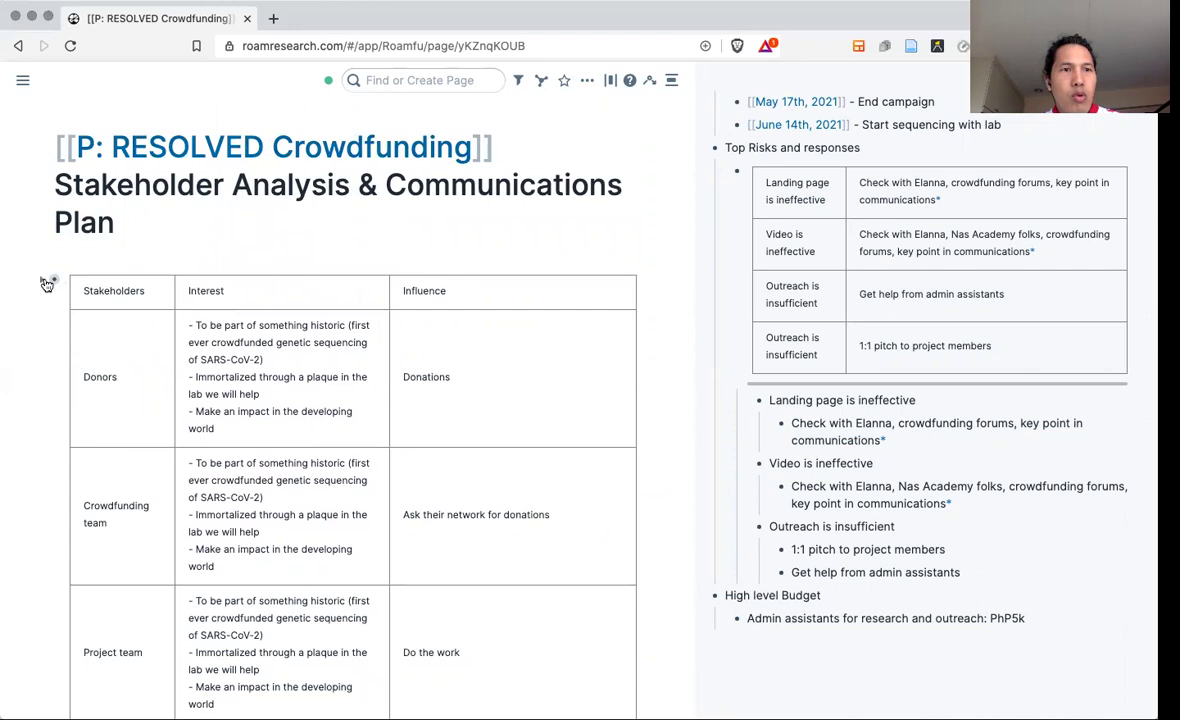
# Nest the stakeholder table under a new collapsed 'Stakeholder analysis' bullet.
pyautogui.click(631, 280)
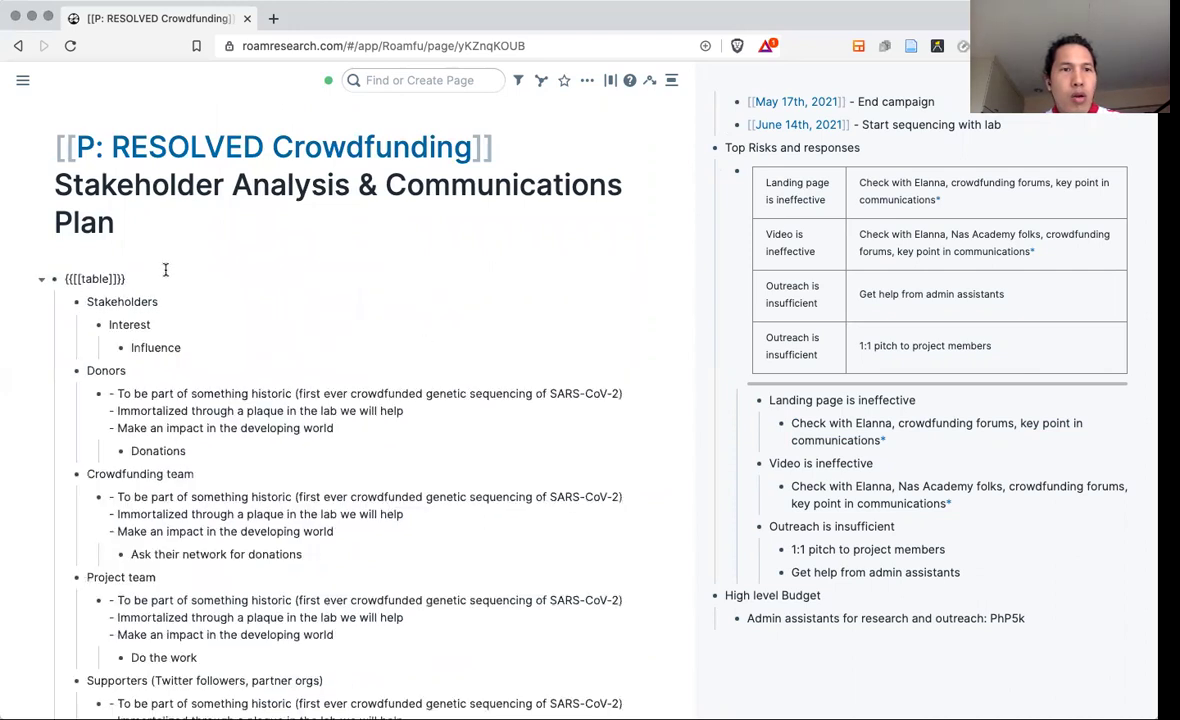
pyautogui.press('Home')
pyautogui.press('Return')
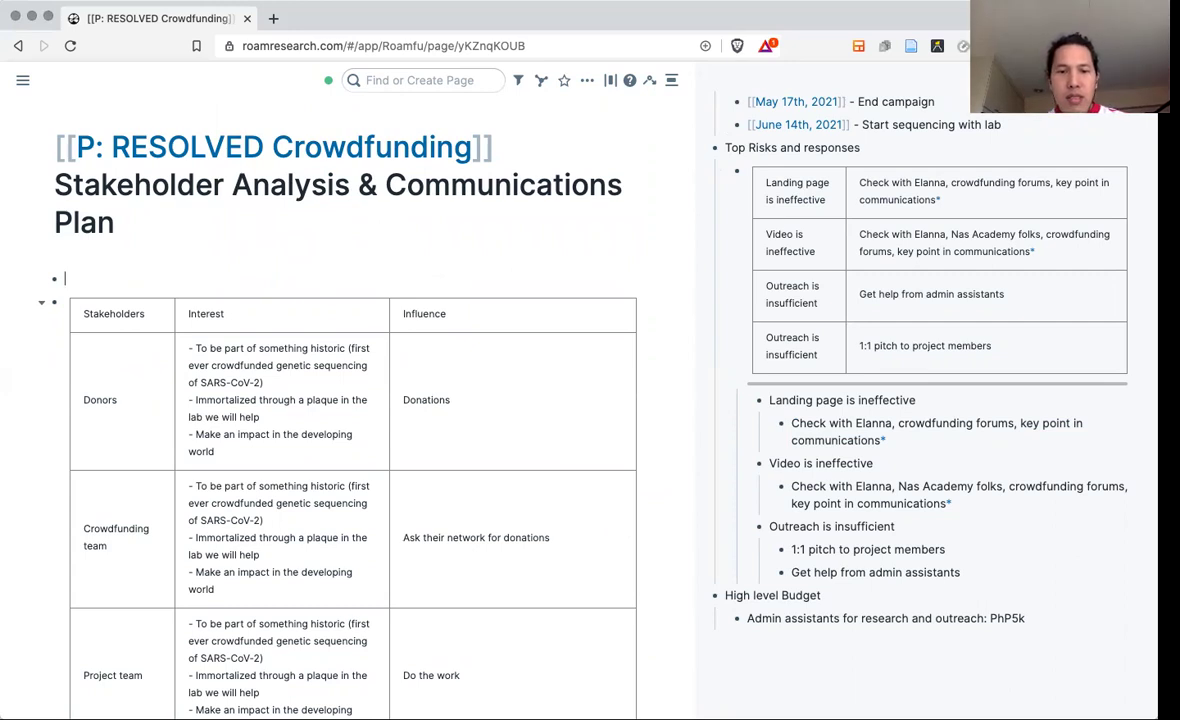
pyautogui.write('keholder analysis')
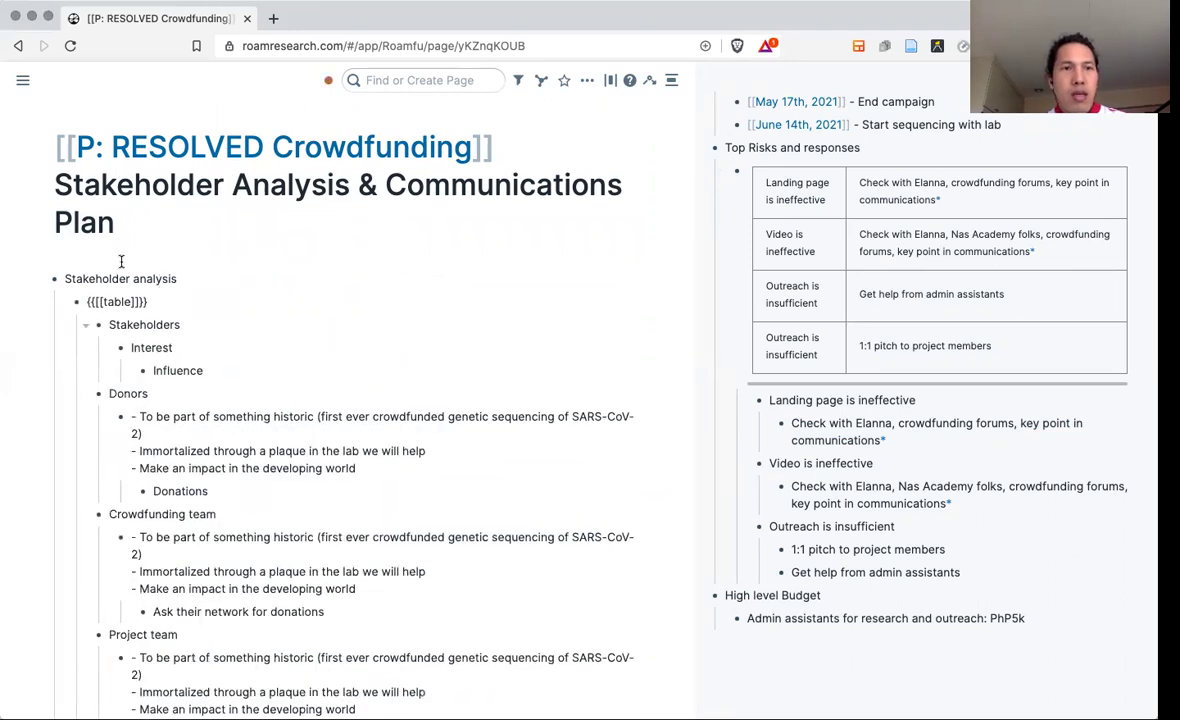
pyautogui.press('Tab')
pyautogui.scroll(-3, 82, 208)
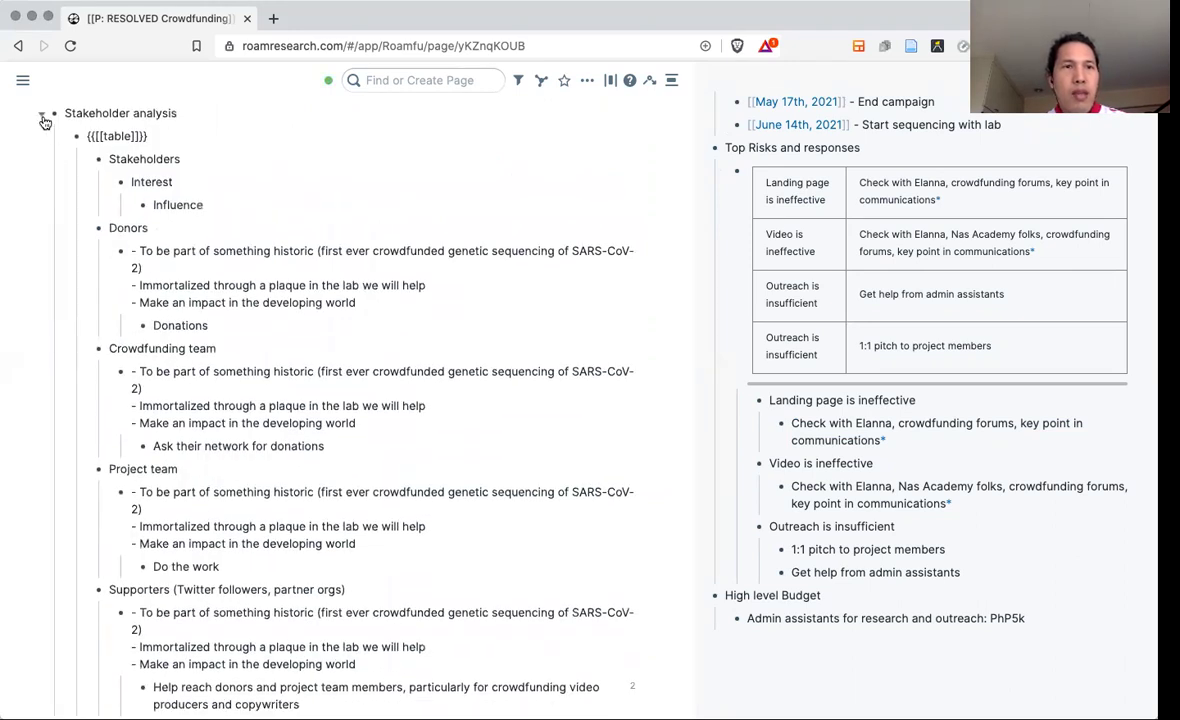
pyautogui.click(42, 116)
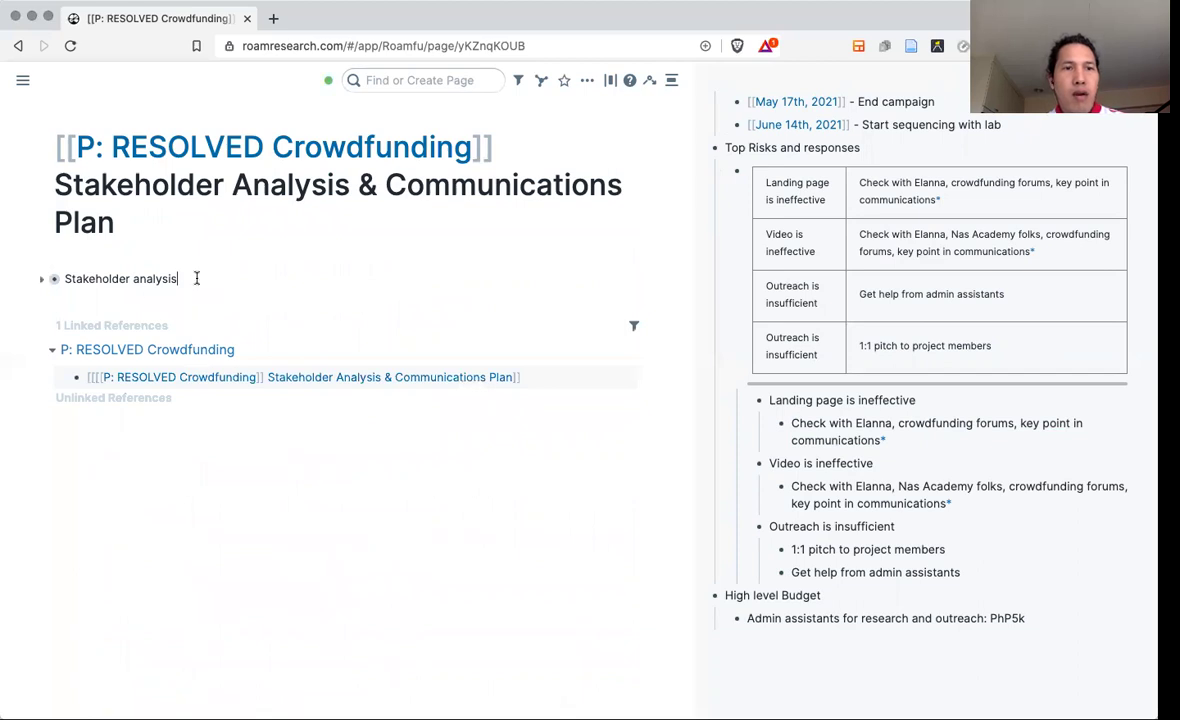
# Add a 'Communications plan' bullet followed by an empty bullet.
pyautogui.press('Return')
pyautogui.write('Commu')
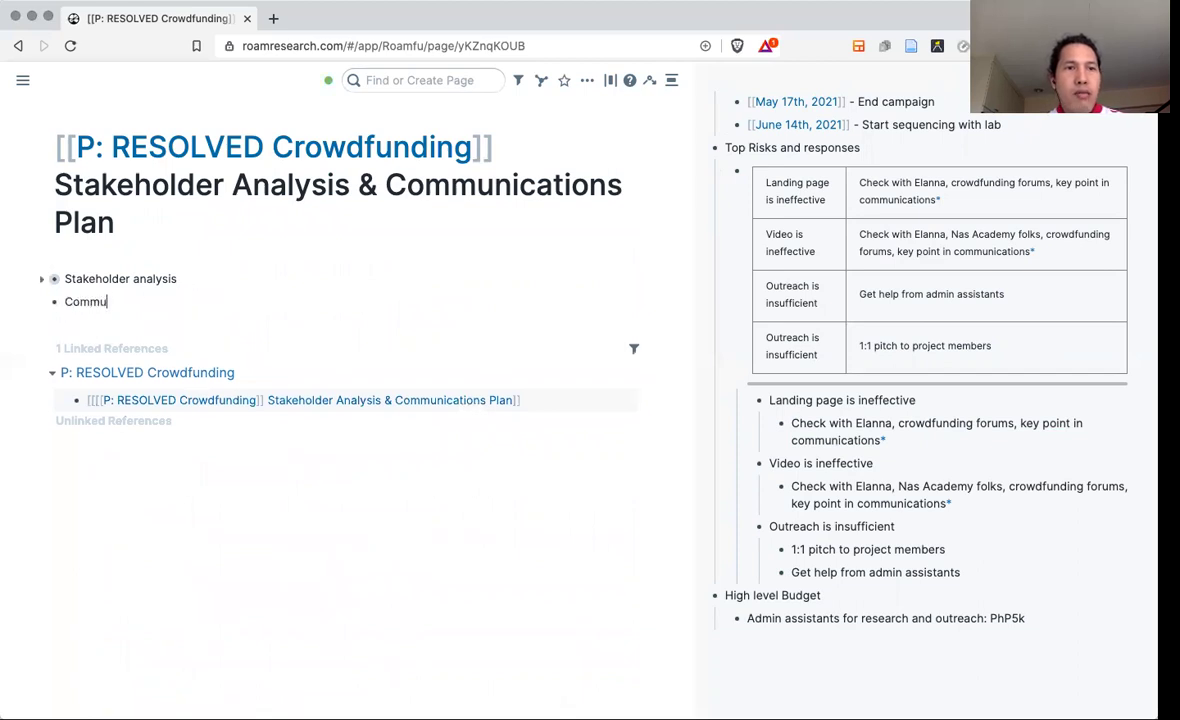
pyautogui.write('nications plan')
pyautogui.press('Return')
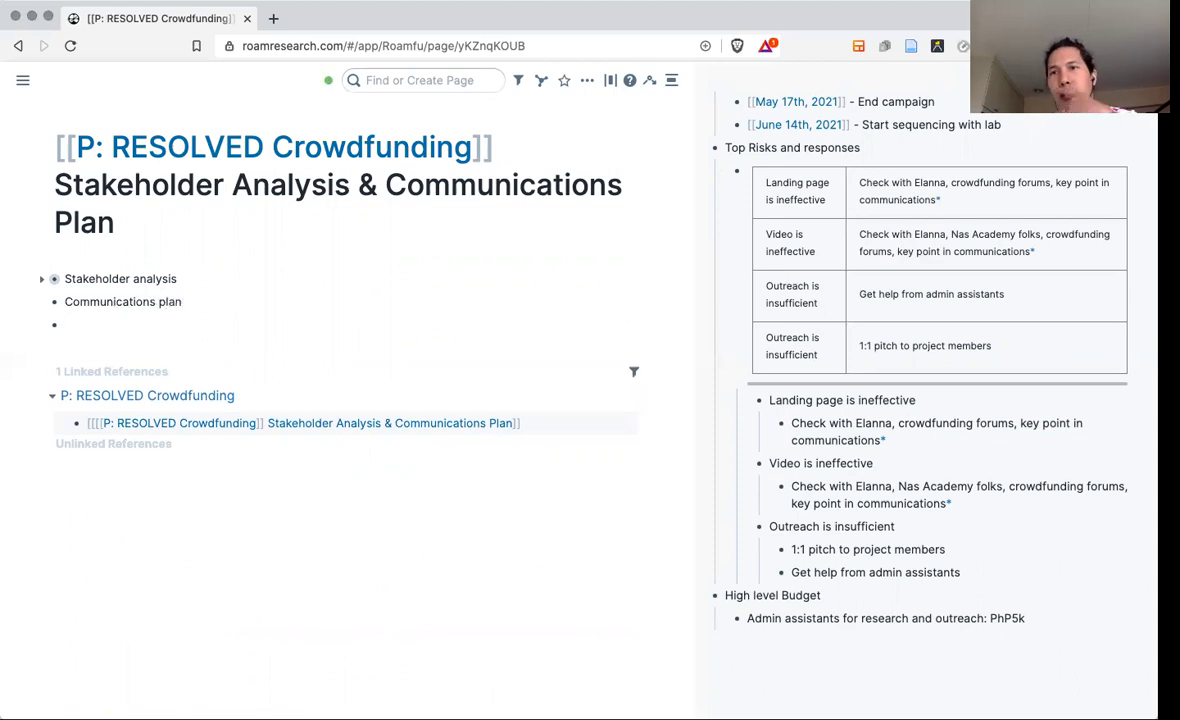
# Insert an empty table nested under Communications plan using /ta.
pyautogui.press('Tab')
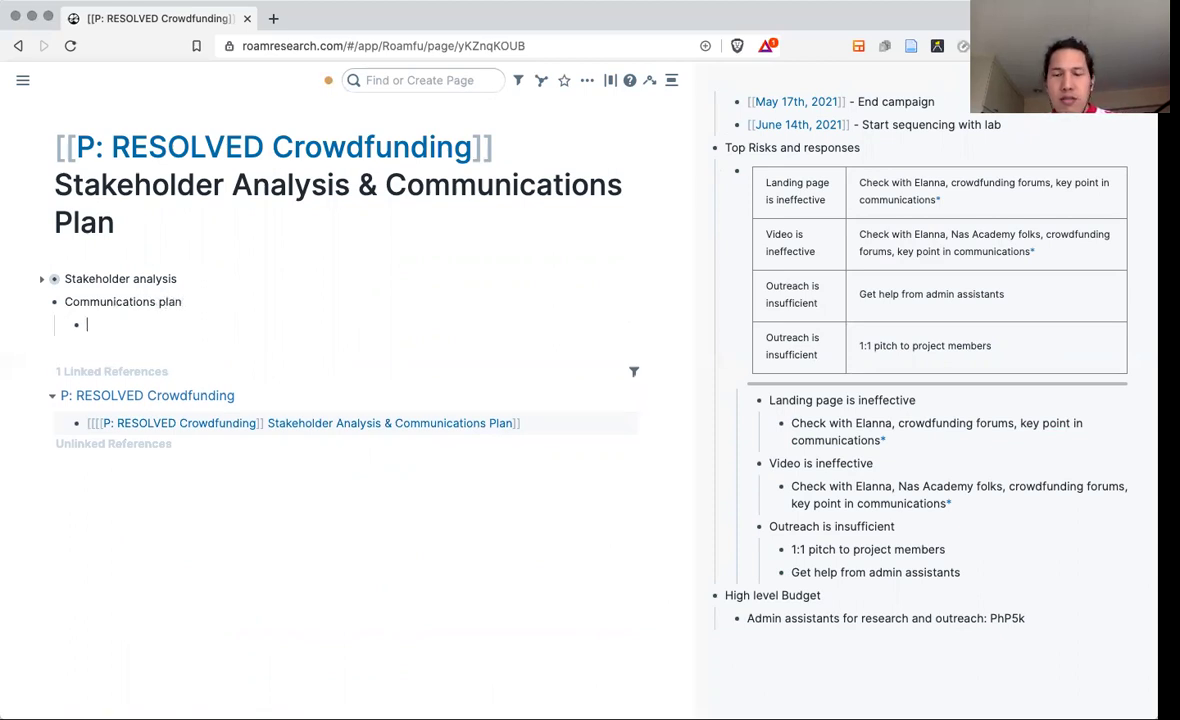
pyautogui.write('/ta')
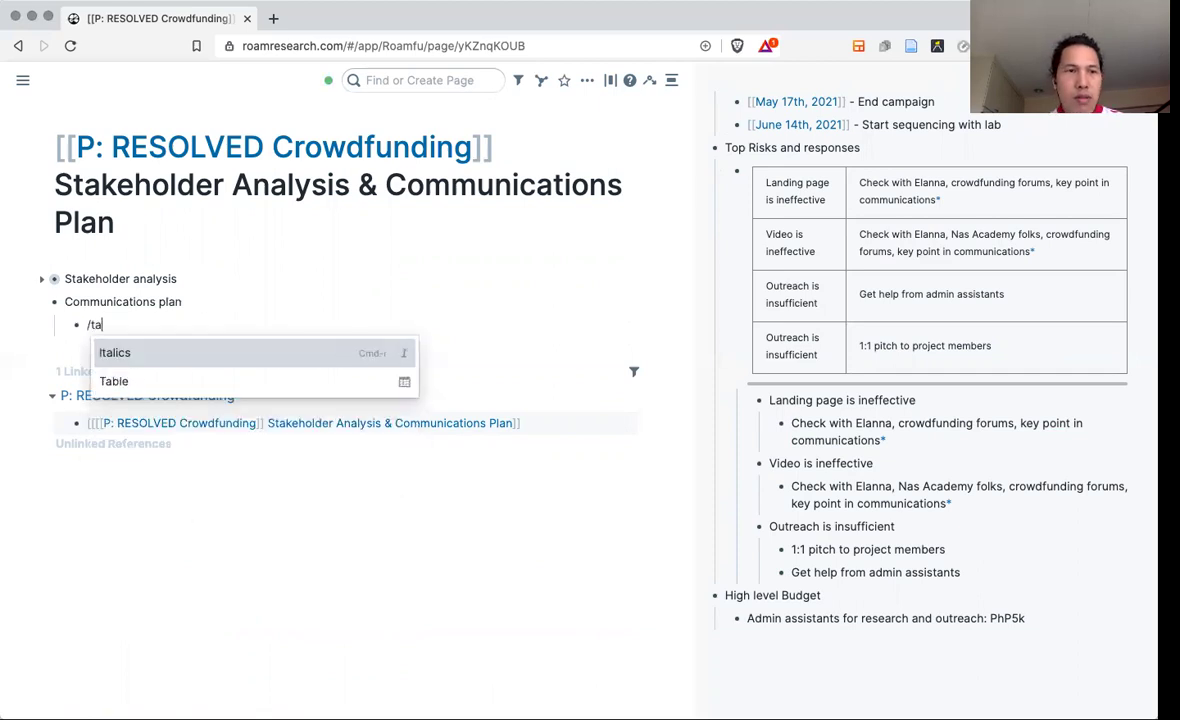
pyautogui.press('Down')
pyautogui.press('Return')
pyautogui.press('Return')
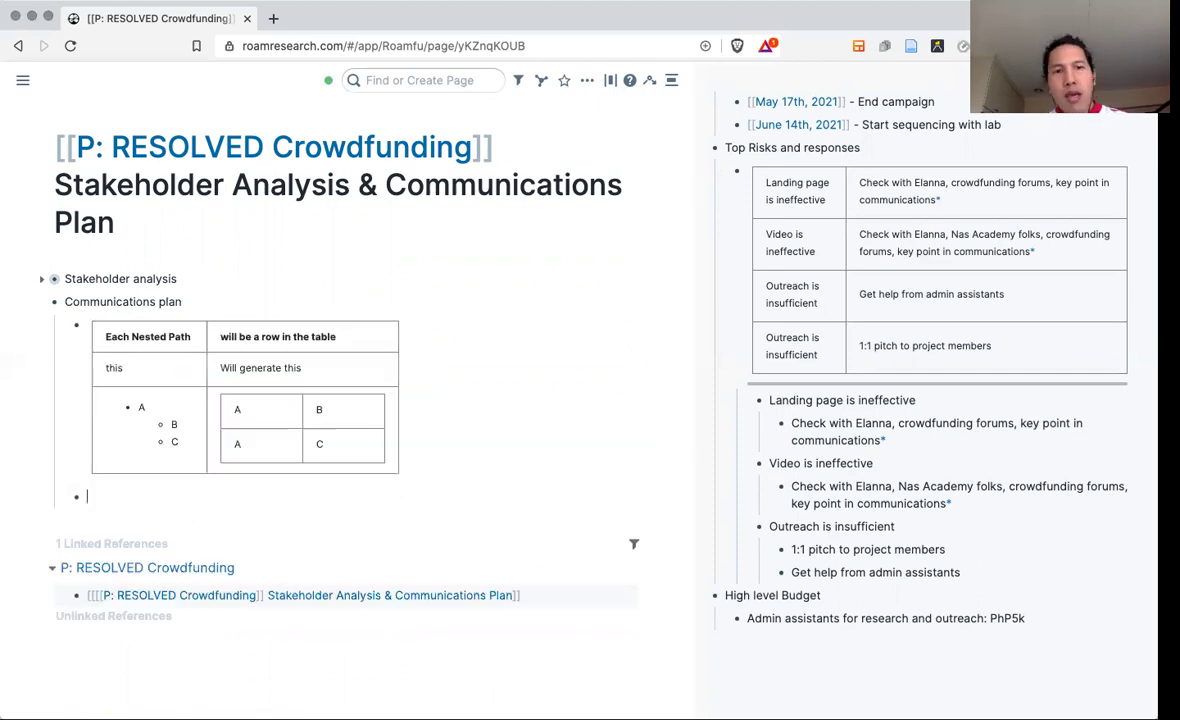
pyautogui.press('Tab')
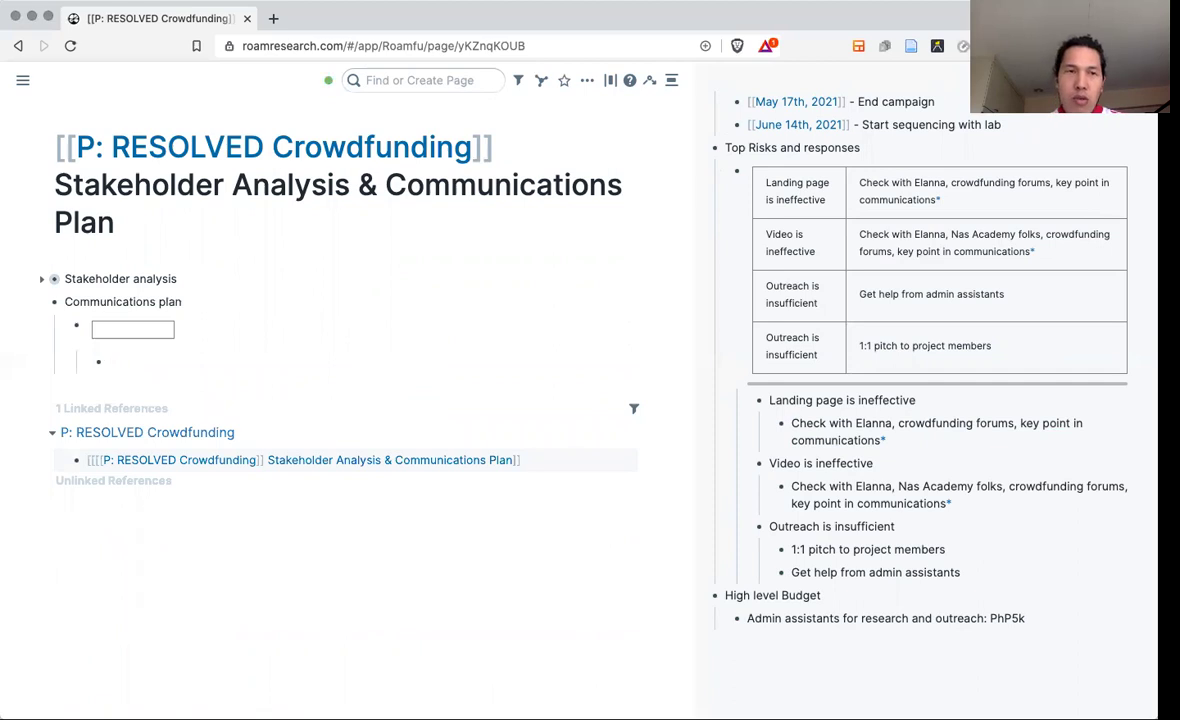
# Expand and re-collapse Stakeholder analysis, then bring up its bullet options.
pyautogui.click(47, 281)
pyautogui.click(47, 281)
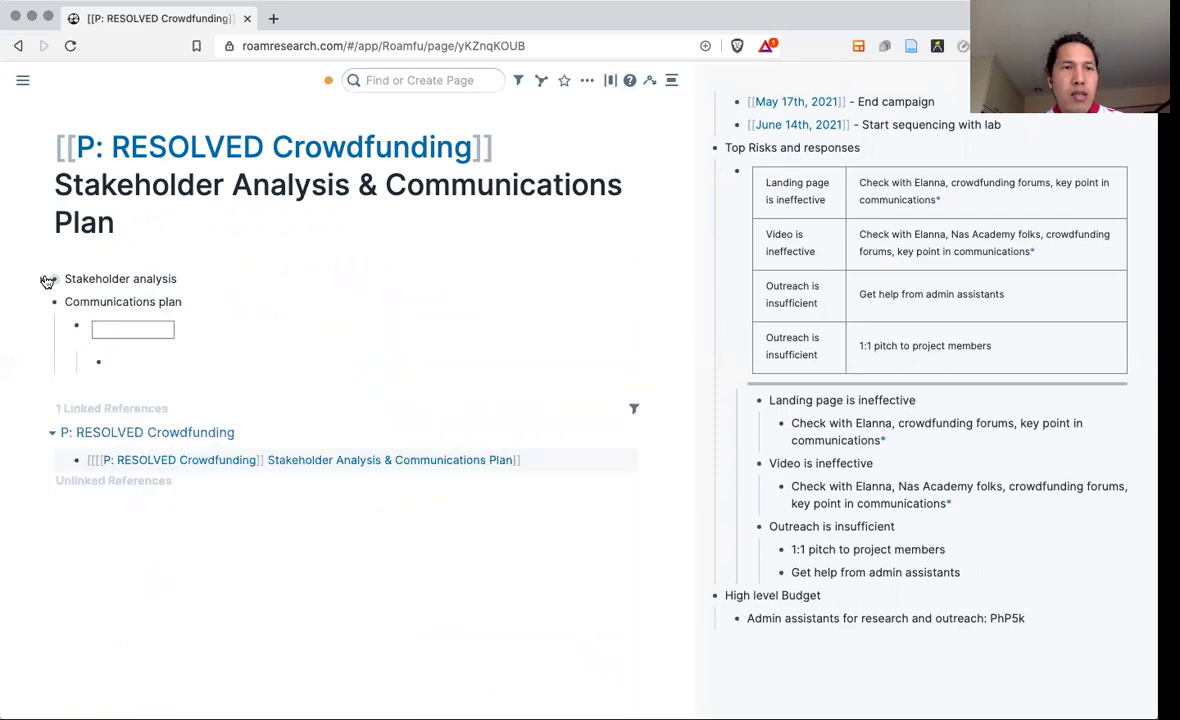
pyautogui.rightClick(57, 280)
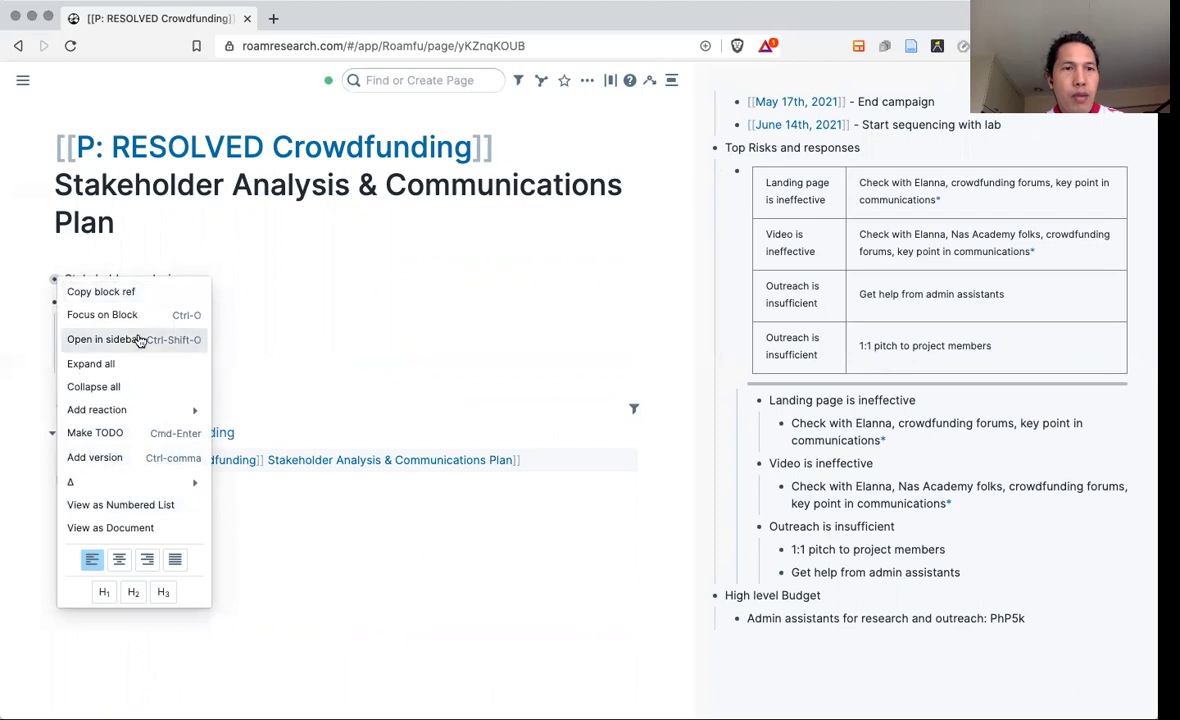
# Open Stakeholder analysis in the sidebar and paste a Stakeholders block reference into the table.
pyautogui.click(104, 339)
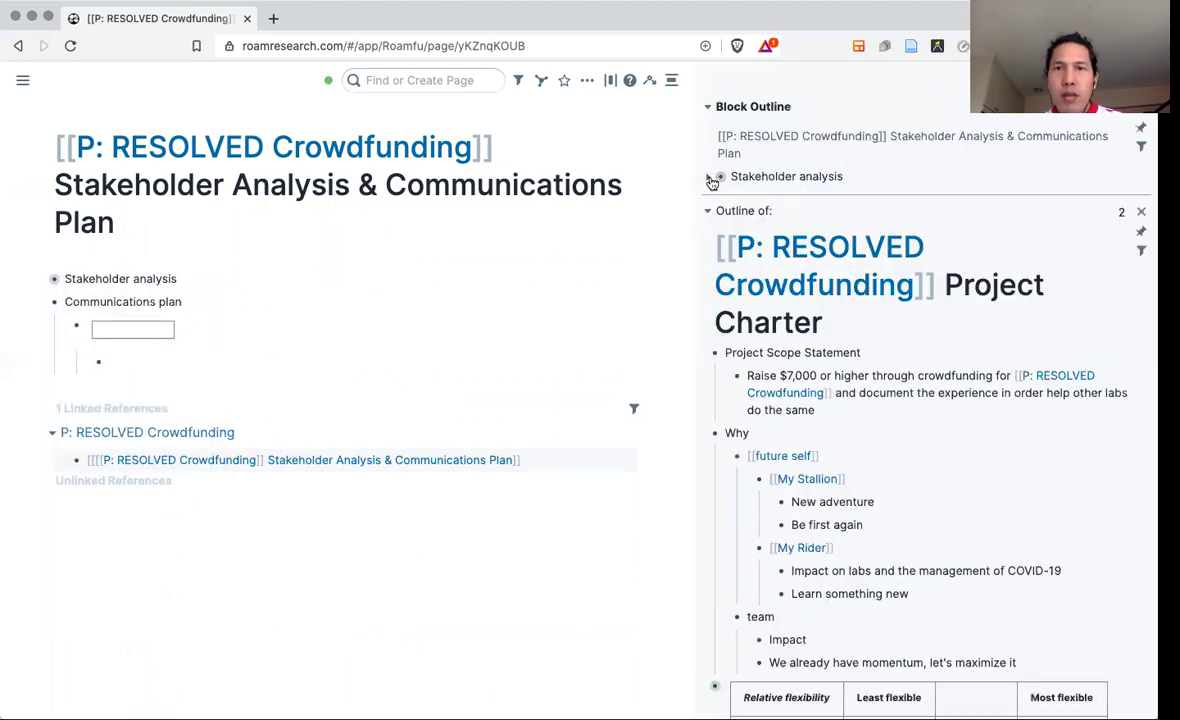
pyautogui.click(710, 178)
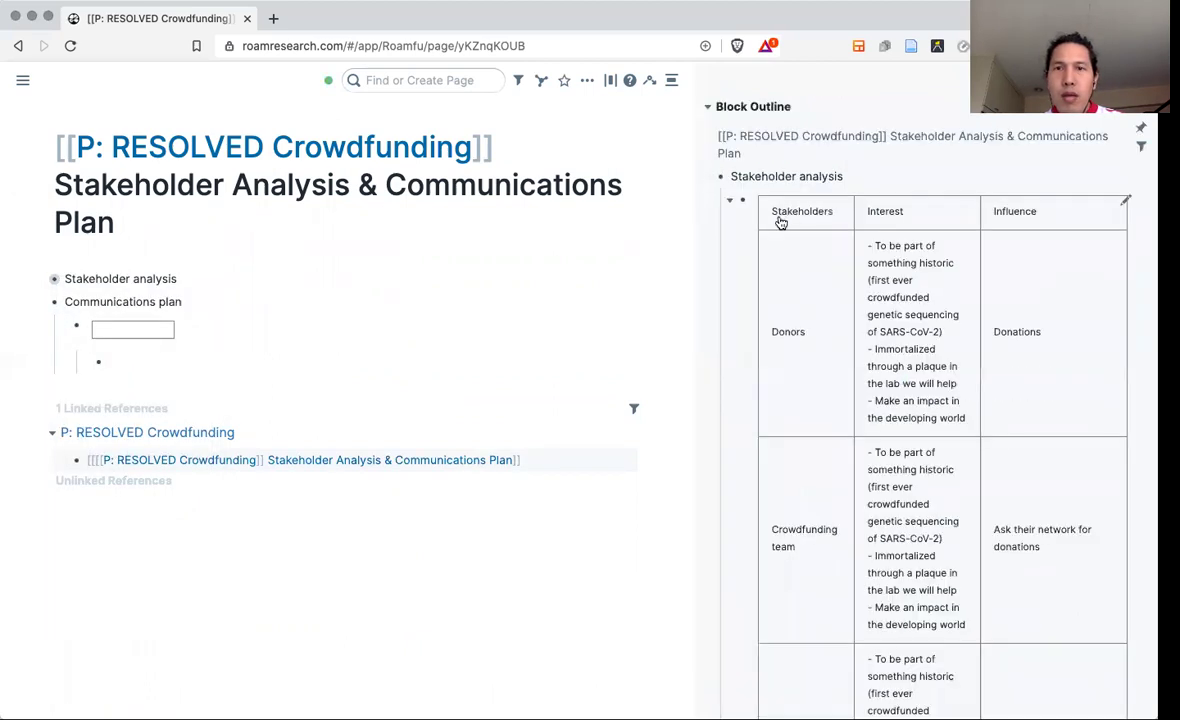
pyautogui.scroll(-10, 758, 418)
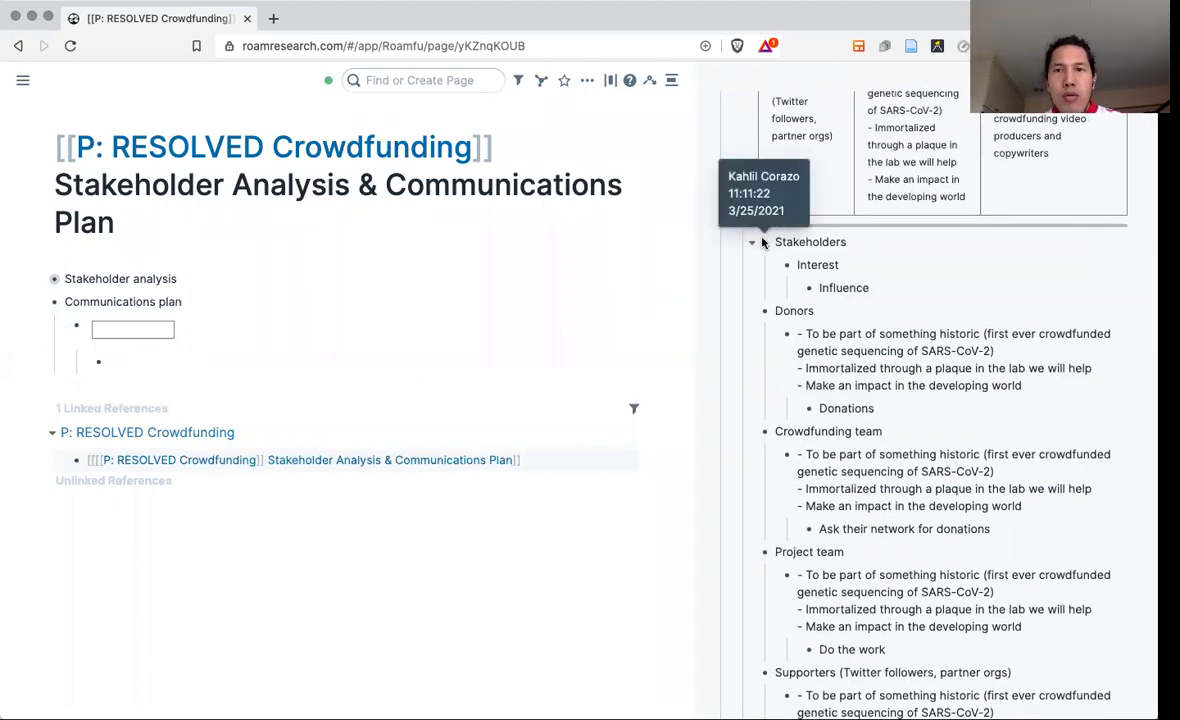
pyautogui.rightClick(763, 243)
pyautogui.click(781, 255)
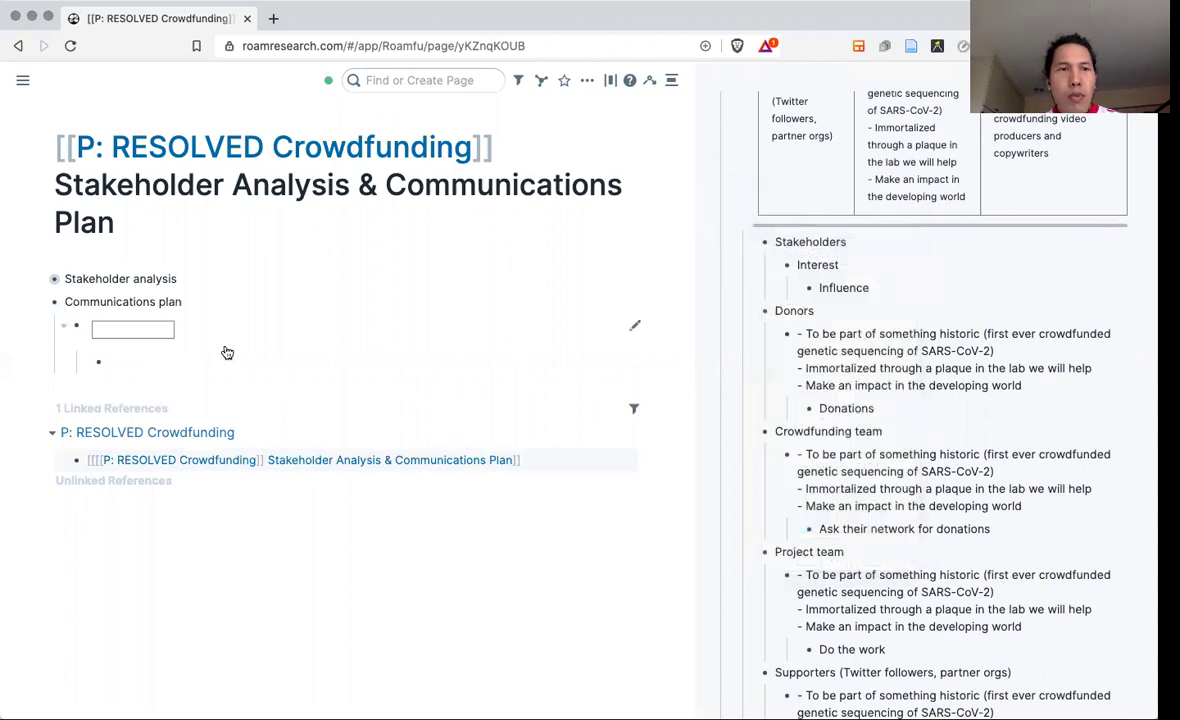
pyautogui.click(193, 362)
pyautogui.hotkey('ctrl', 'v')
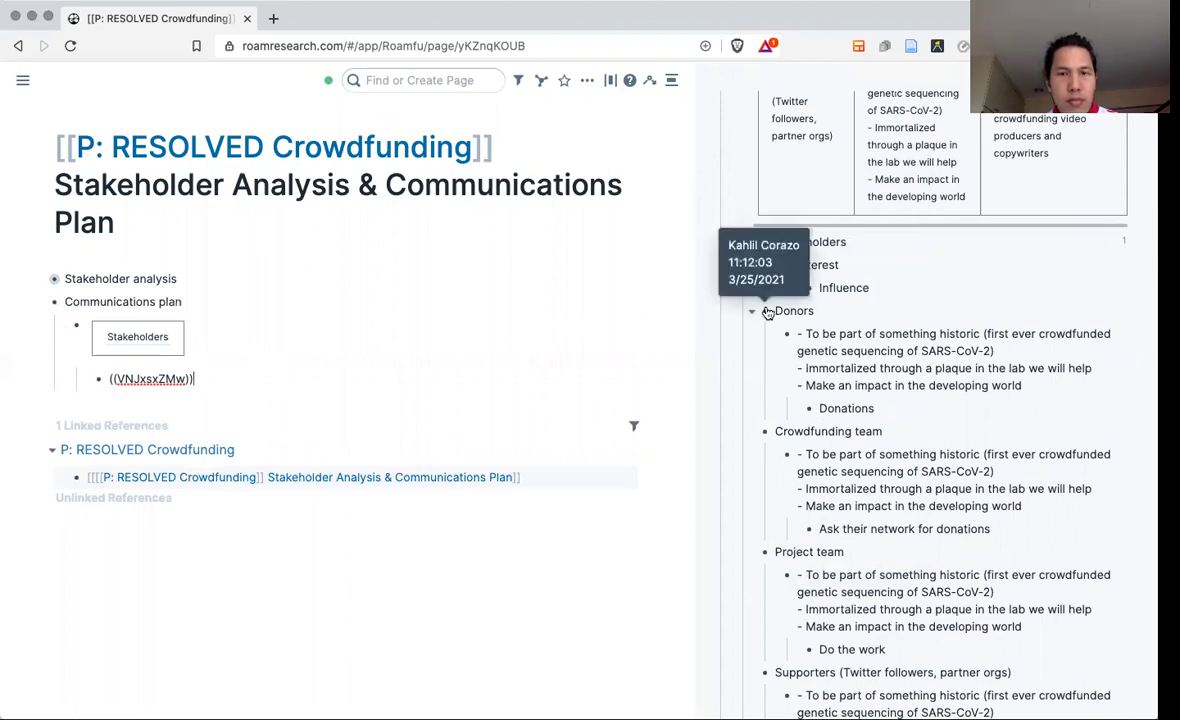
# Alt-drag Donors, Crowdfunding team, Project team and Supporters references into the table.
pyautogui.moveTo(767, 313); pyautogui.dragTo(101, 390)
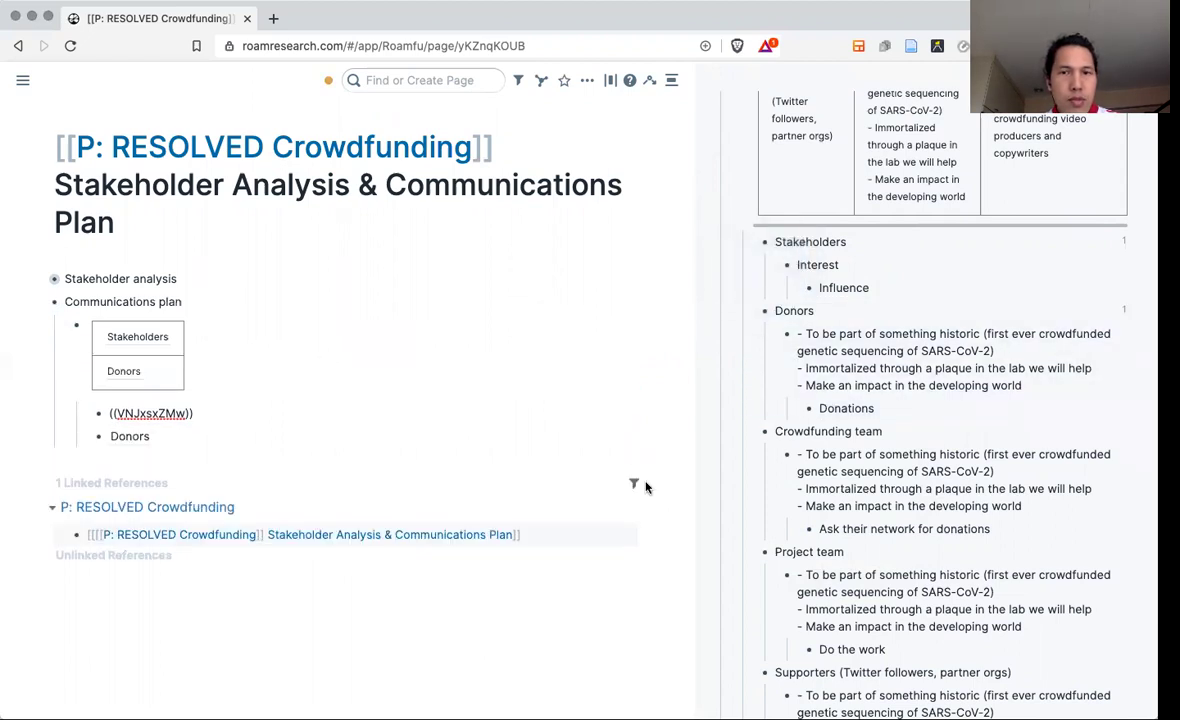
pyautogui.moveTo(765, 431)
pyautogui.mouseDown()
pyautogui.moveTo(124, 472)
pyautogui.moveTo(92, 458)
pyautogui.mouseUp()
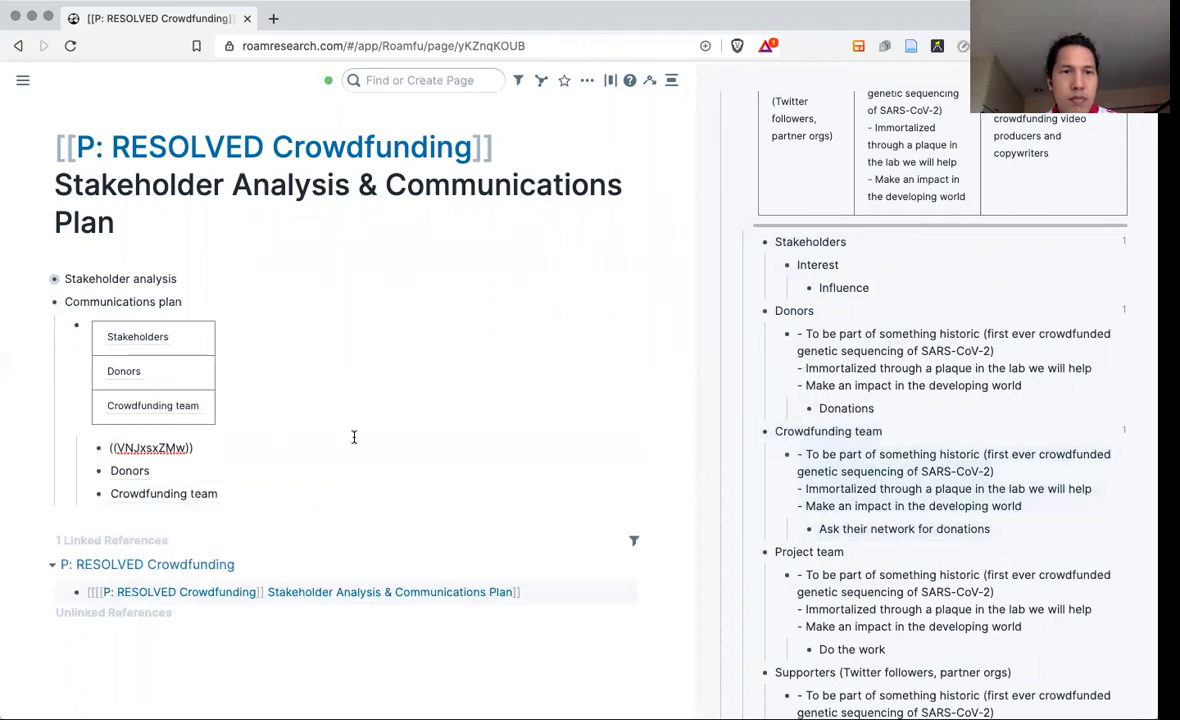
pyautogui.scroll(-3, 770, 460)
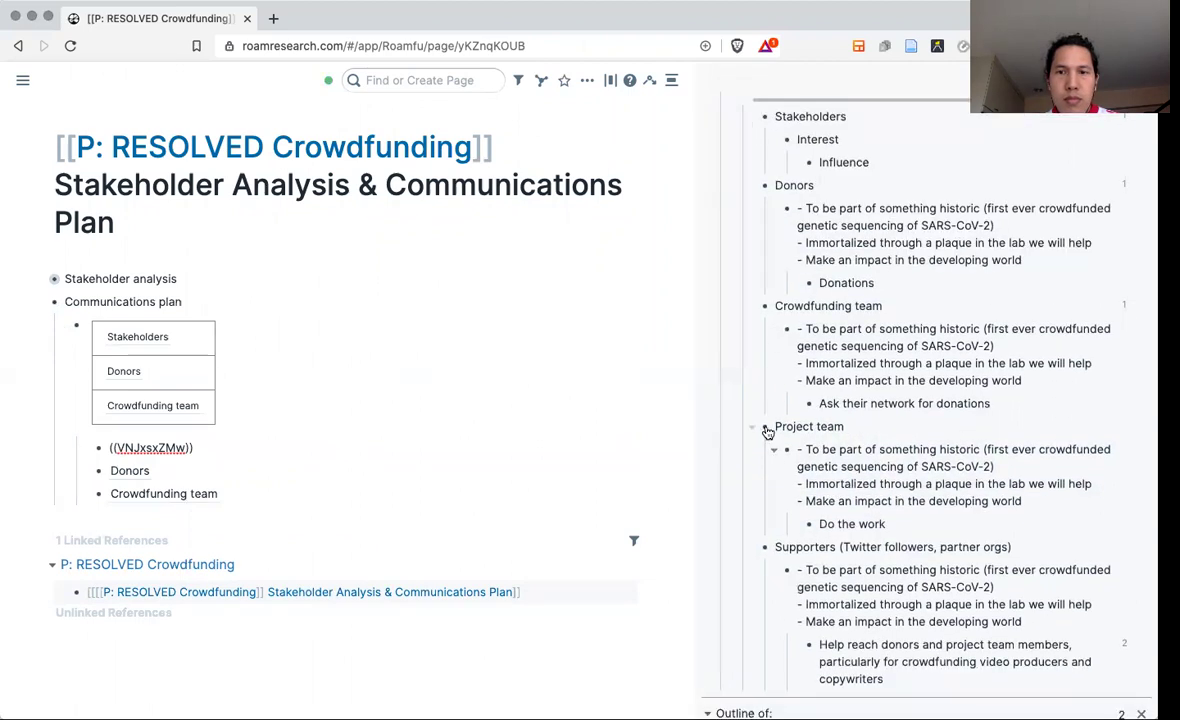
pyautogui.moveTo(767, 432); pyautogui.dragTo(99, 510)
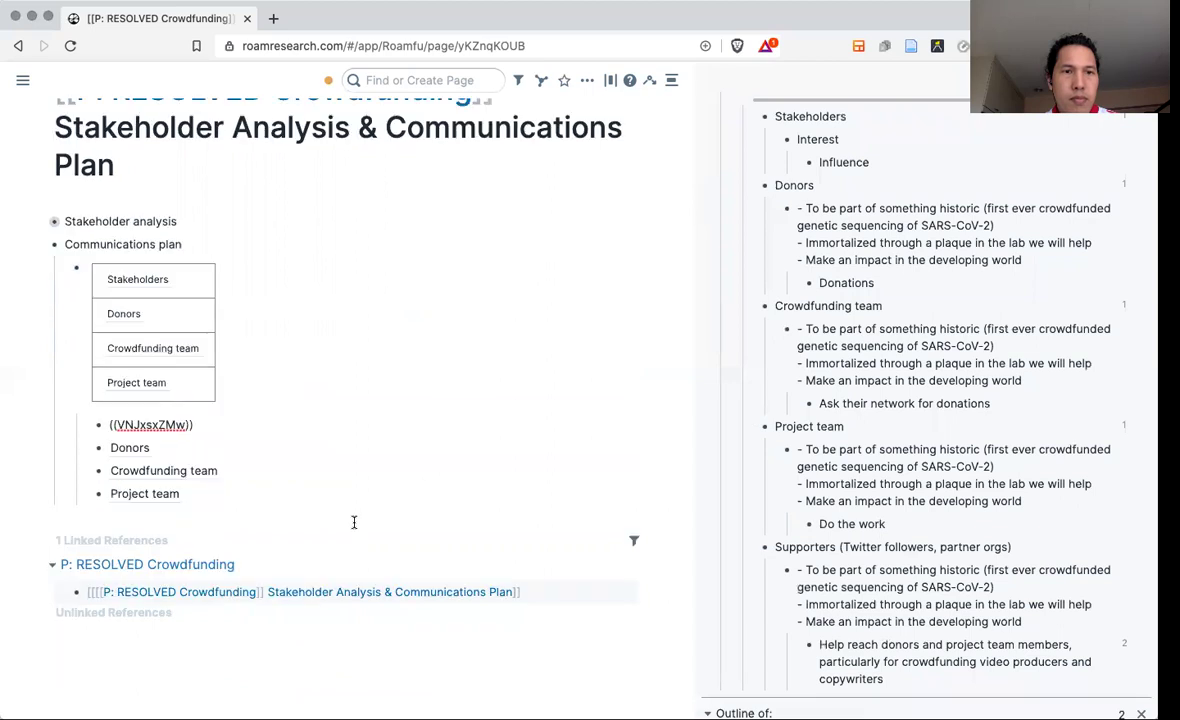
pyautogui.scroll(-1, 353, 520)
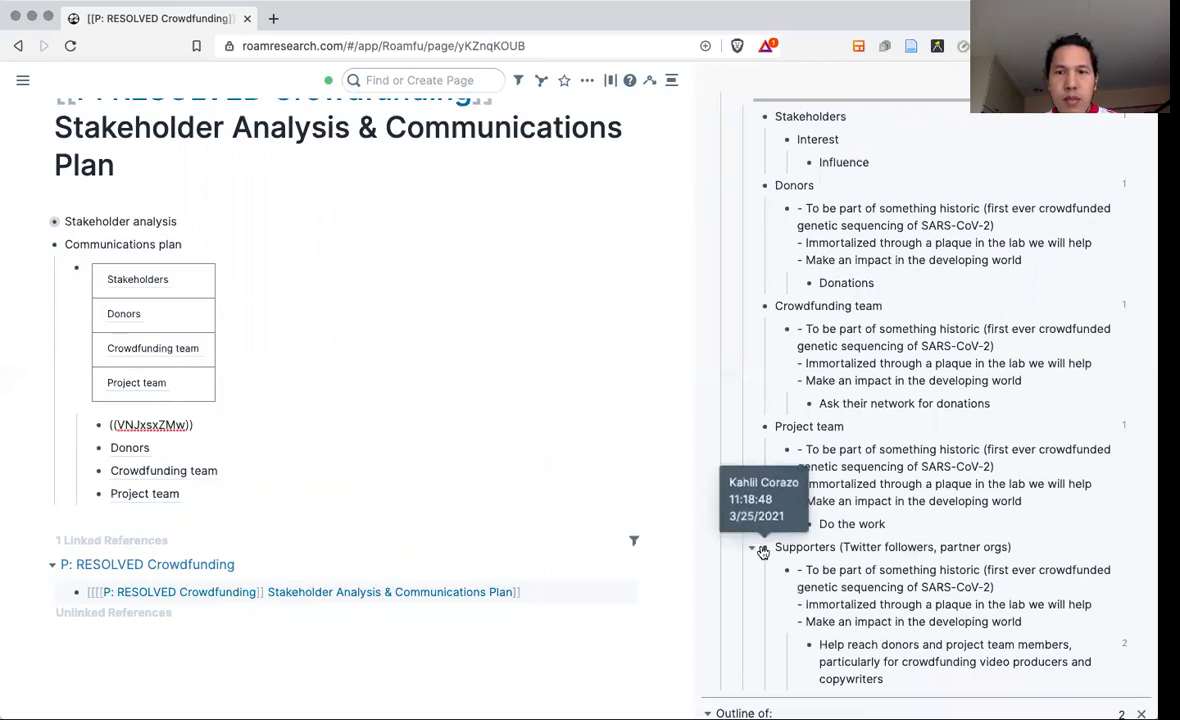
pyautogui.moveTo(764, 547)
pyautogui.mouseDown()
pyautogui.moveTo(230, 489)
pyautogui.moveTo(97, 506)
pyautogui.mouseUp()
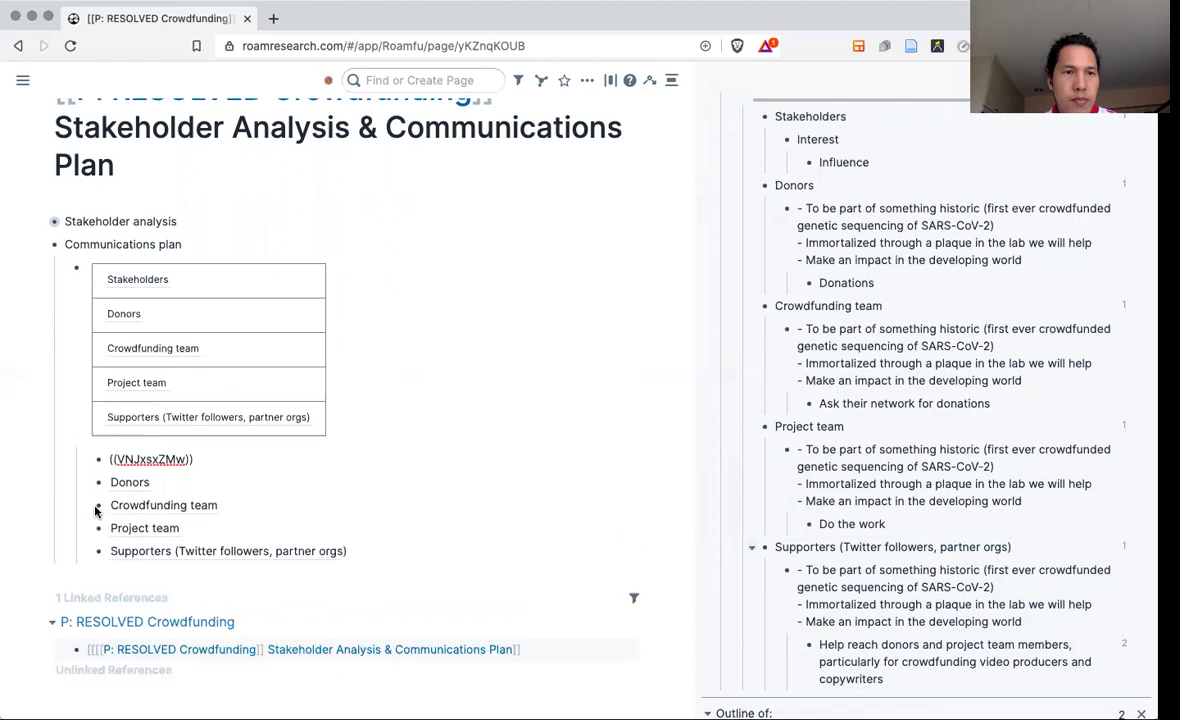
pyautogui.click(247, 482)
# Nest What (message) and How (medium) columns under the Stakeholders row.
pyautogui.click(236, 459)
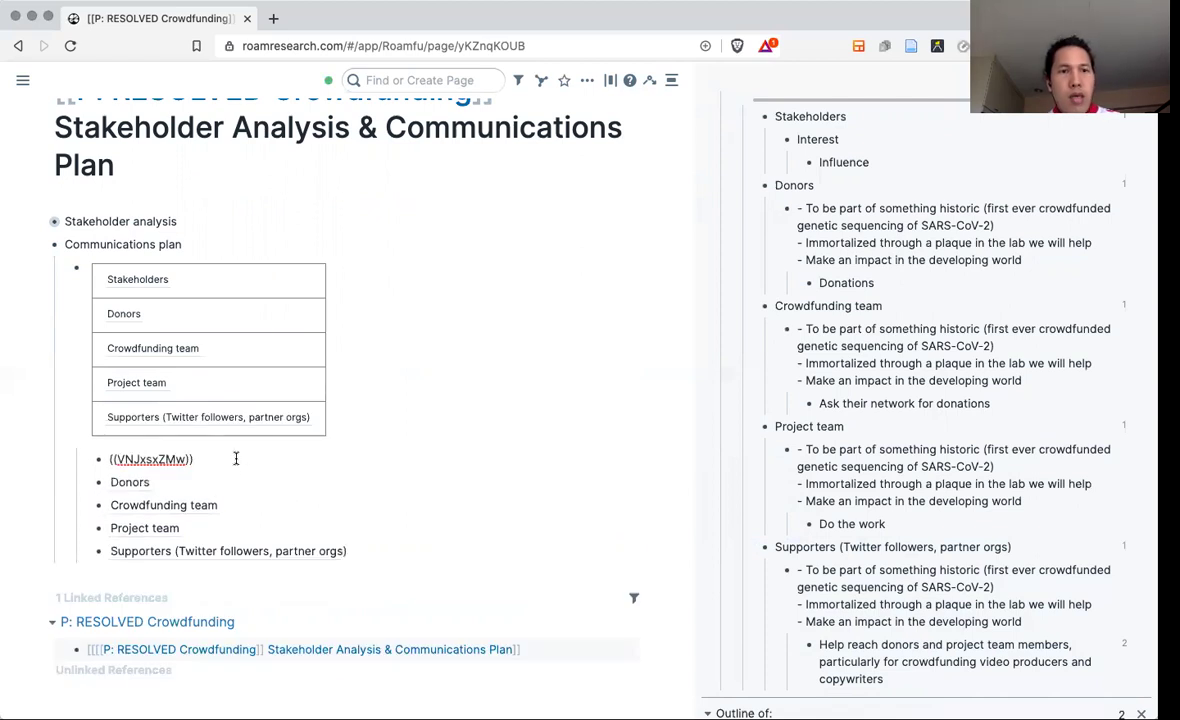
pyautogui.press('Return')
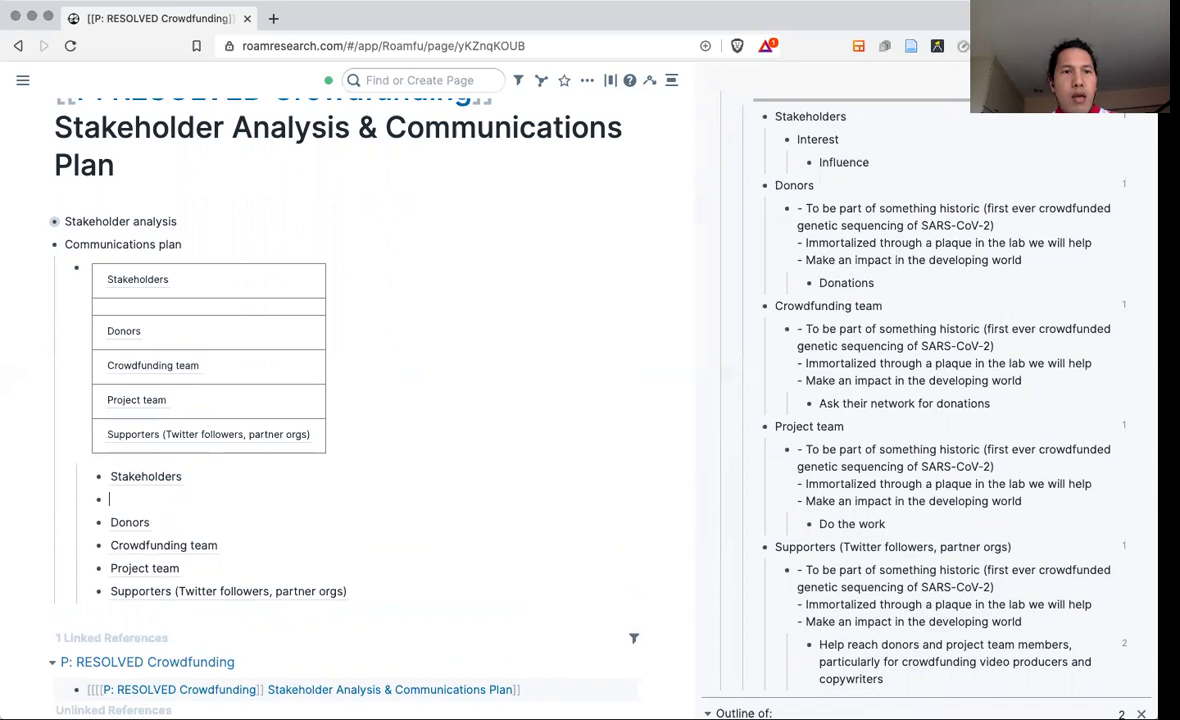
pyautogui.press('Tab')
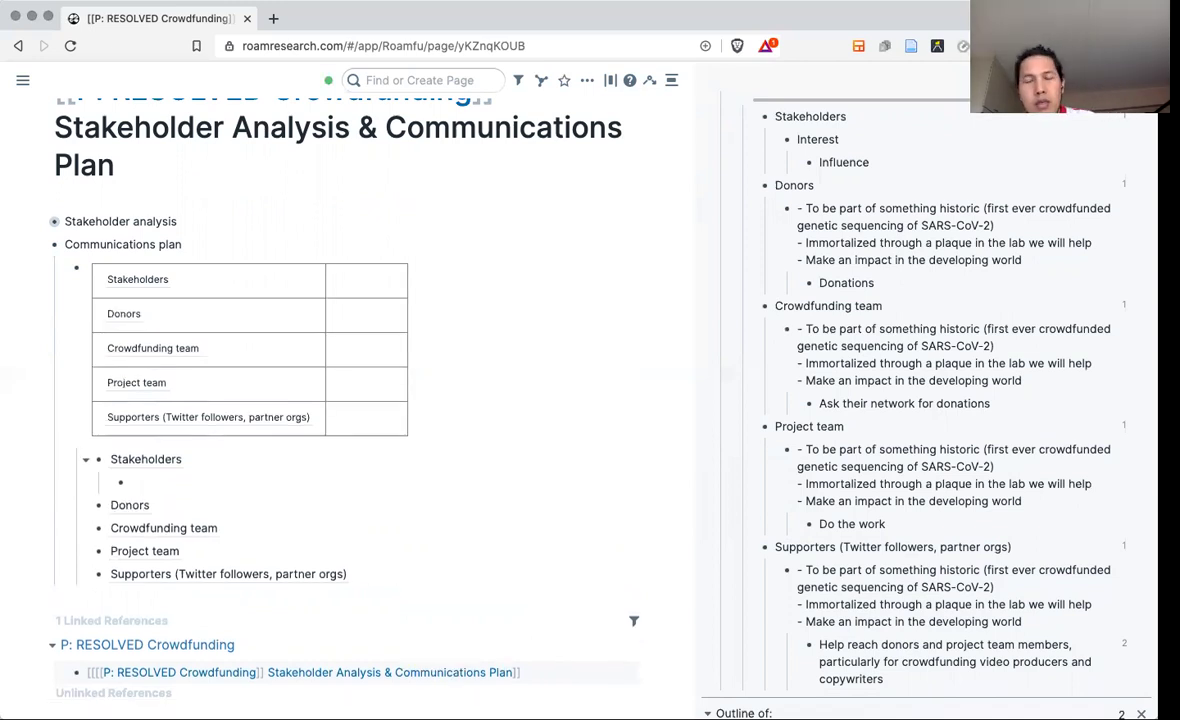
pyautogui.write('What ')
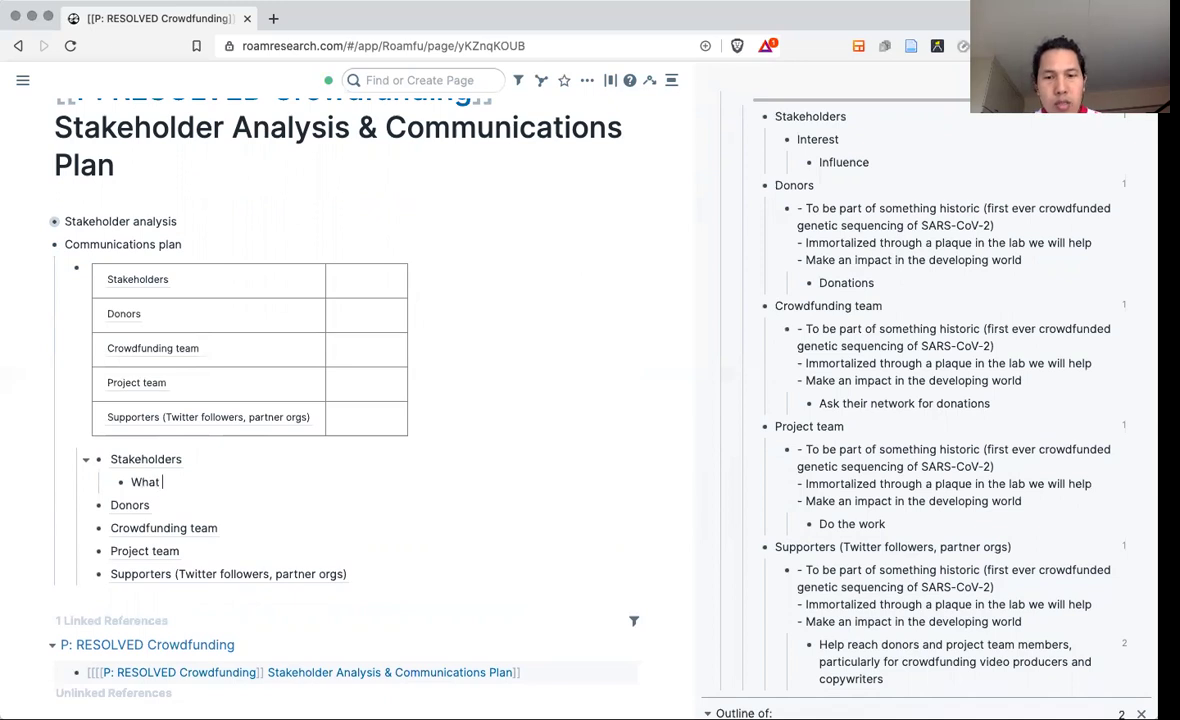
pyautogui.write('(message')
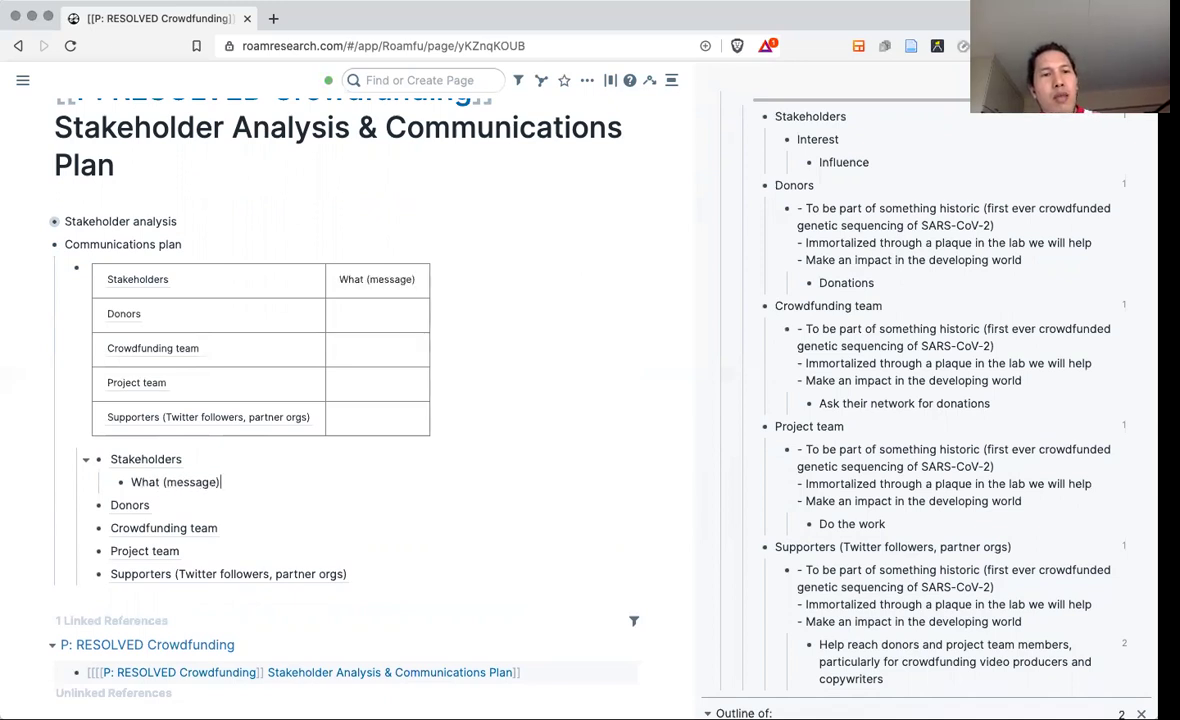
pyautogui.press('Return')
pyautogui.press('Tab')
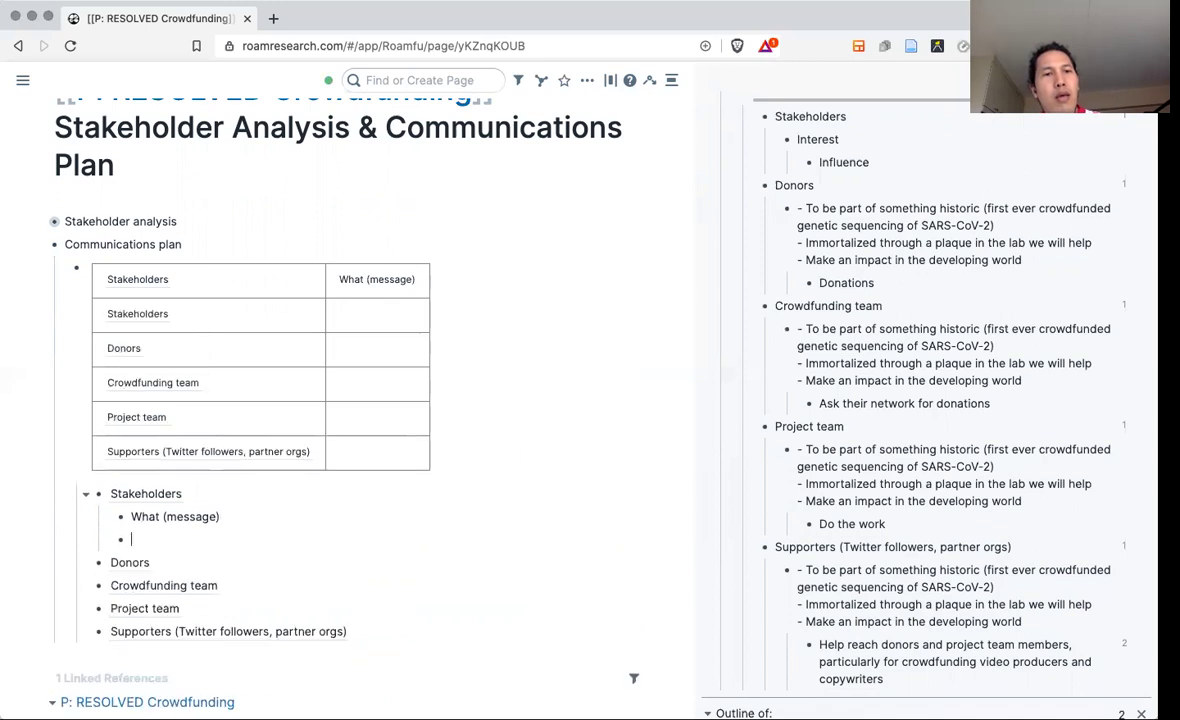
pyautogui.write('How (medium')
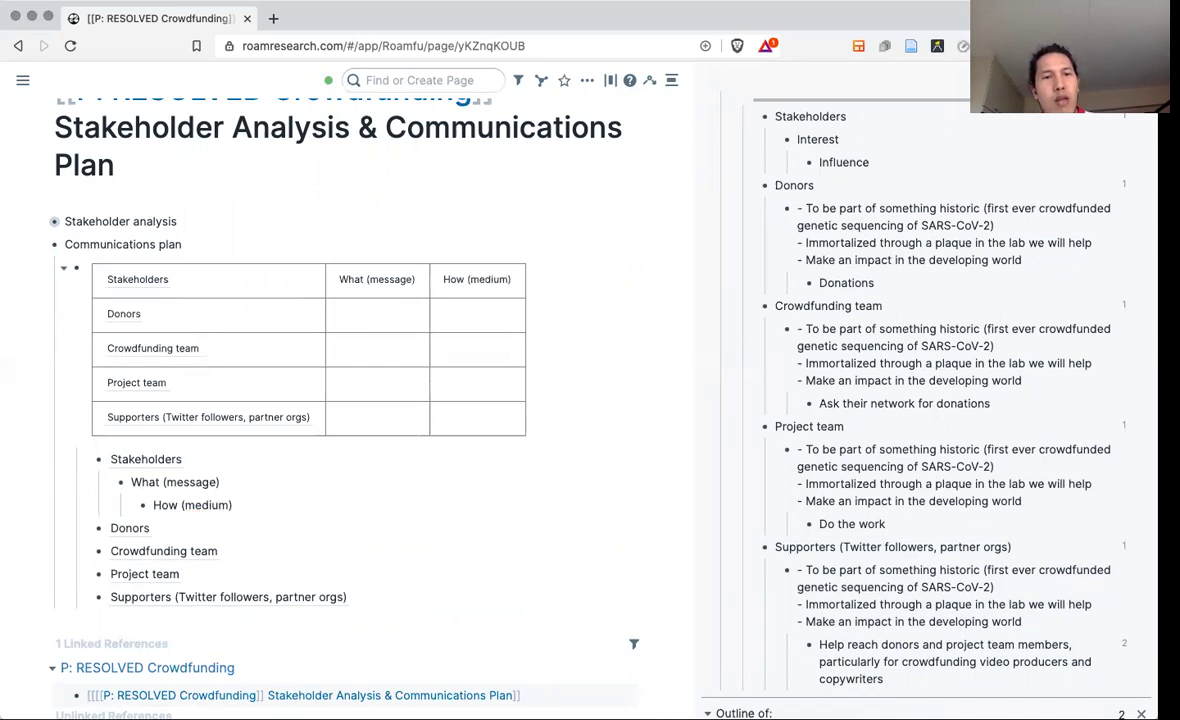
# Add When (schedule) and Who (communications owner) columns after How (medium).
pyautogui.press('Return')
pyautogui.press('Tab')
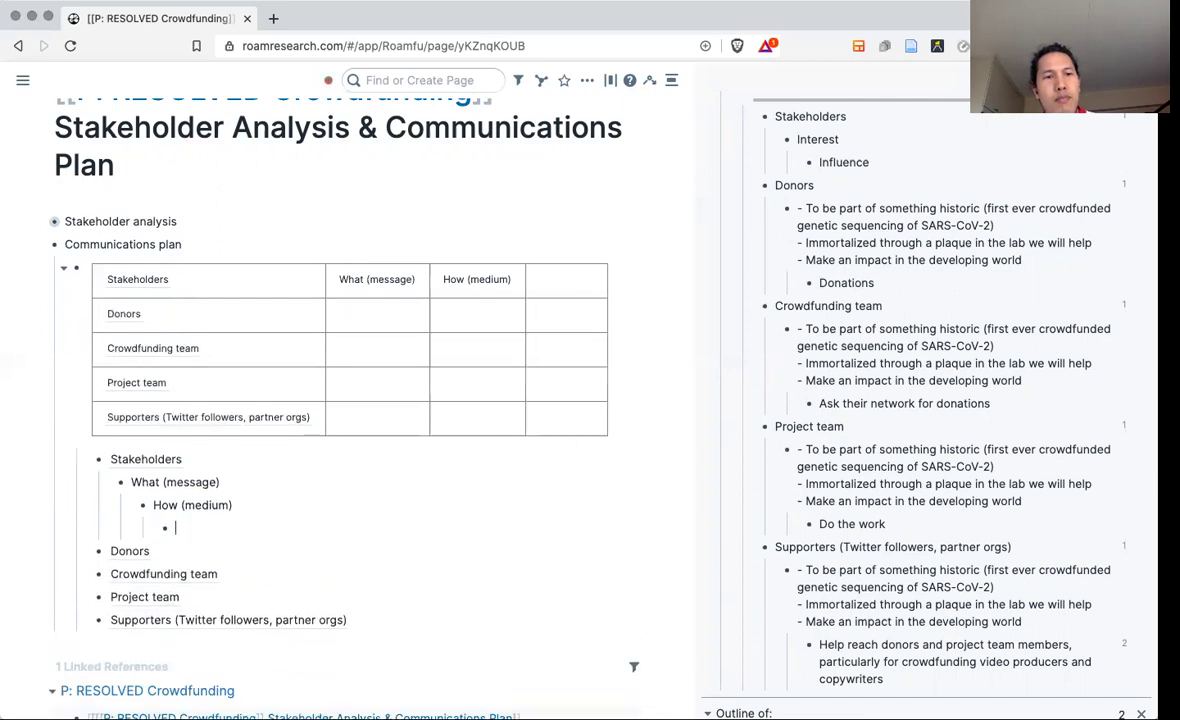
pyautogui.write('When (schedule')
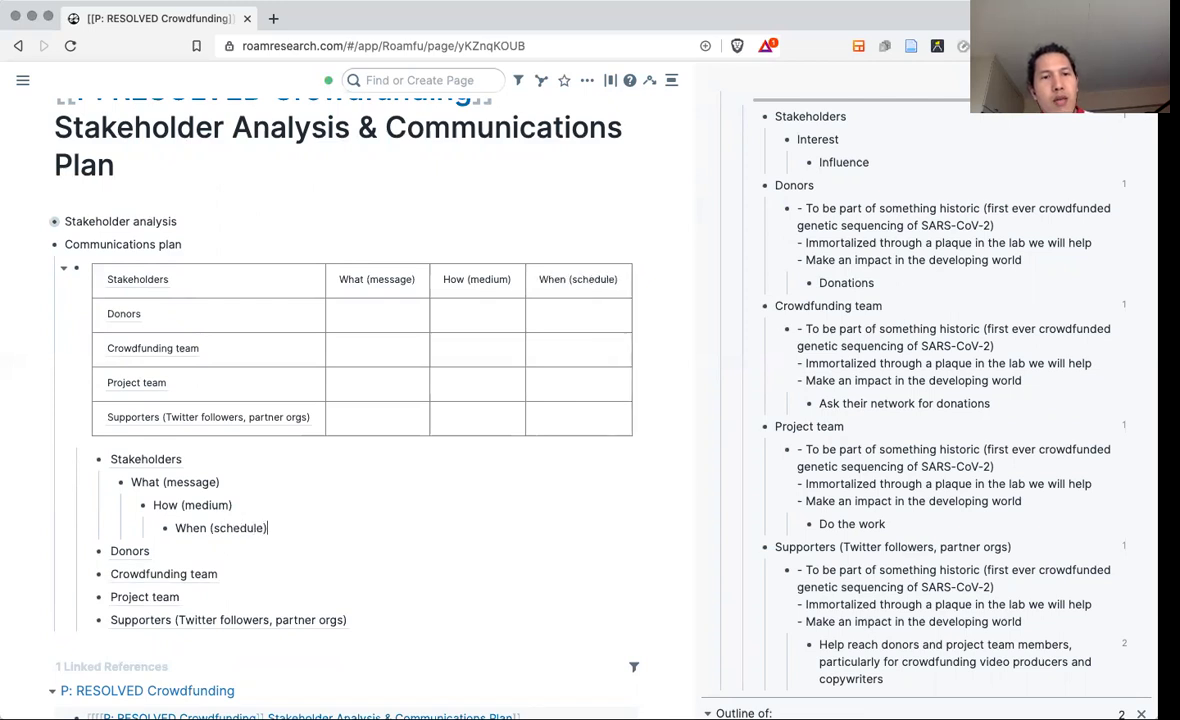
pyautogui.press('Return')
pyautogui.press('Tab')
pyautogui.write('Who (communications ower')
pyautogui.press('BackSpace')
pyautogui.write('ner)')
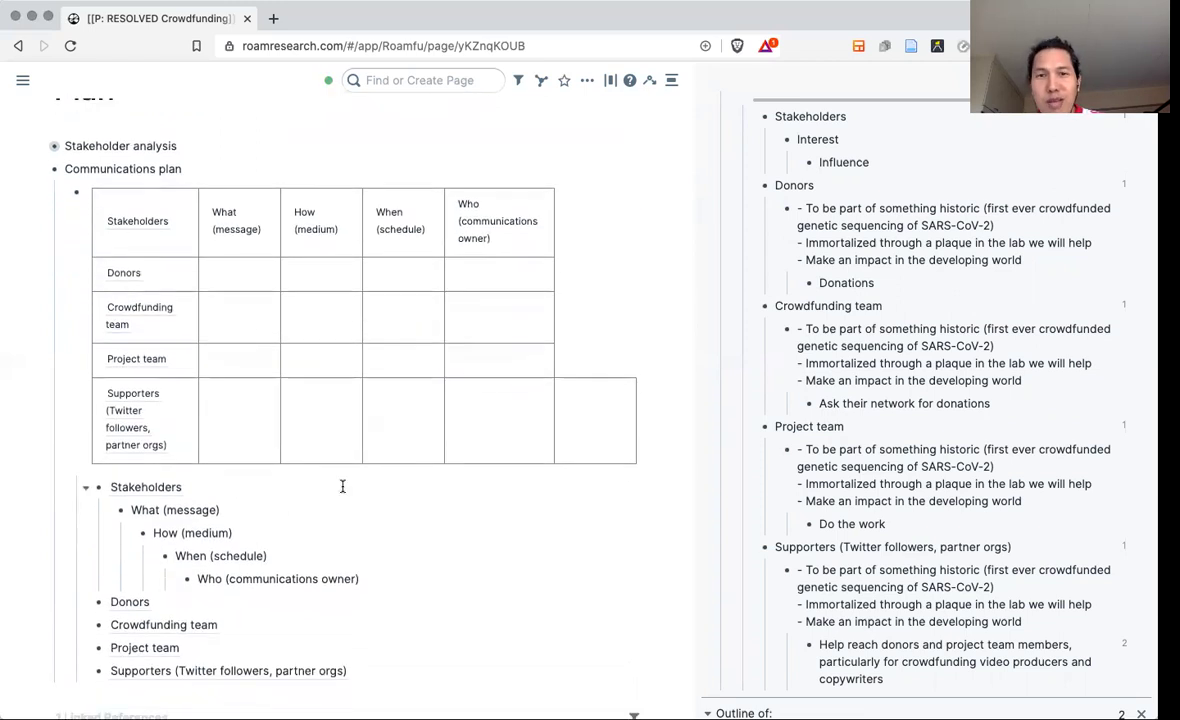
# Add an empty nested entry under Donors in the Communications plan table.
pyautogui.scroll(-1, 357, 506)
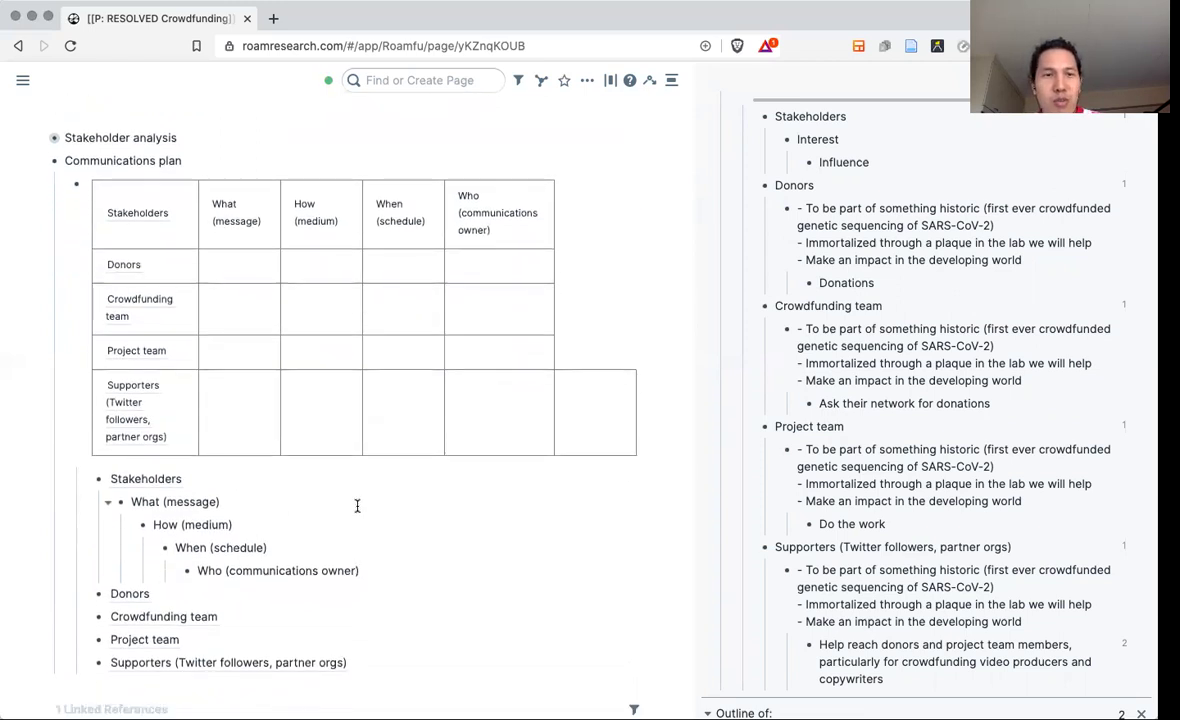
pyautogui.scroll(-1, 357, 506)
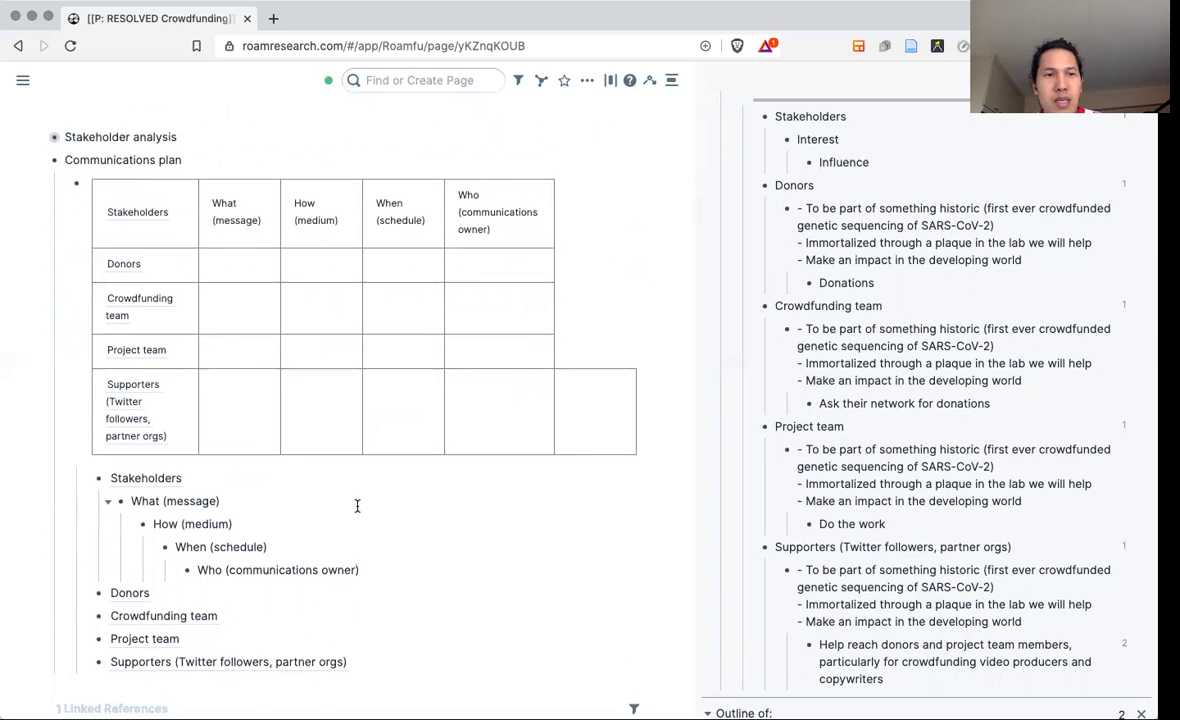
pyautogui.scroll(-1, 535, 450)
pyautogui.scroll(-2, 535, 450)
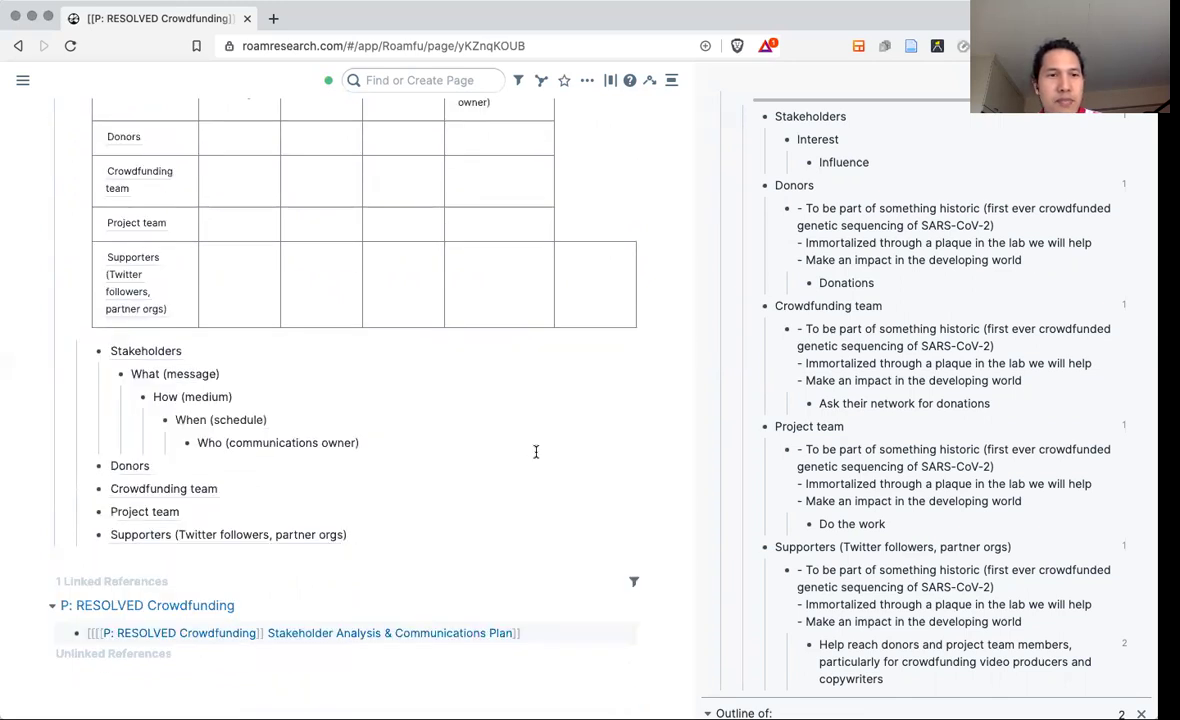
pyautogui.click(239, 467)
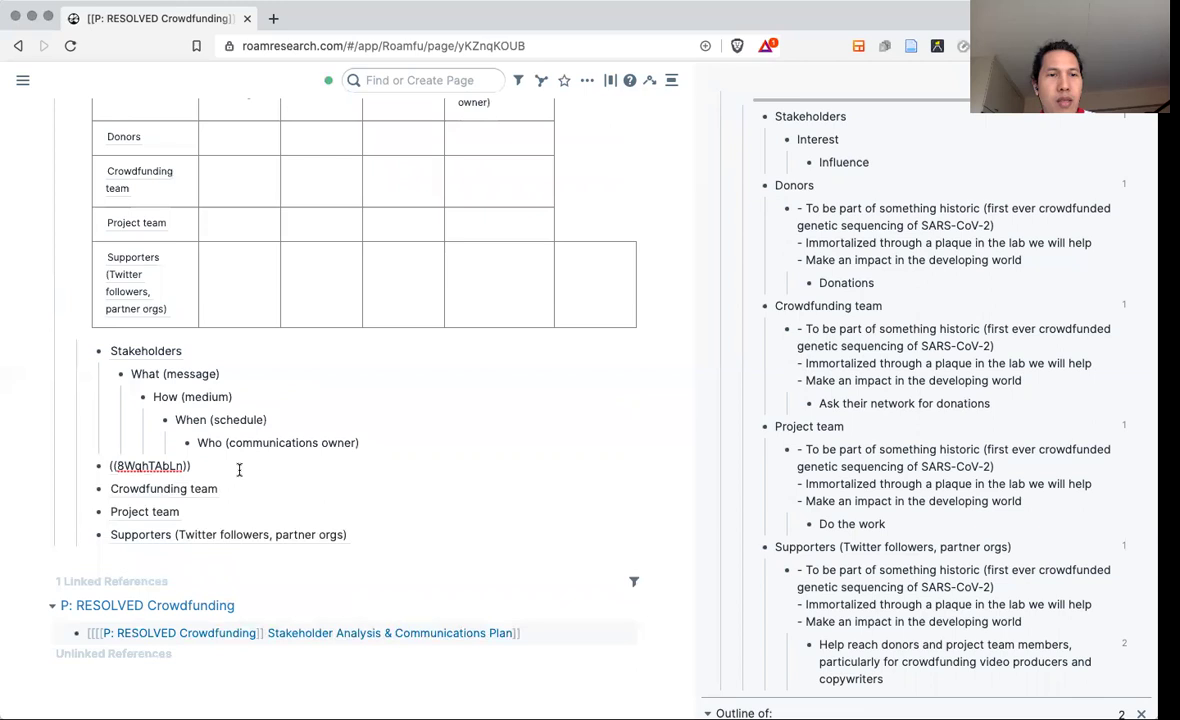
pyautogui.press('Return')
pyautogui.press('Tab')
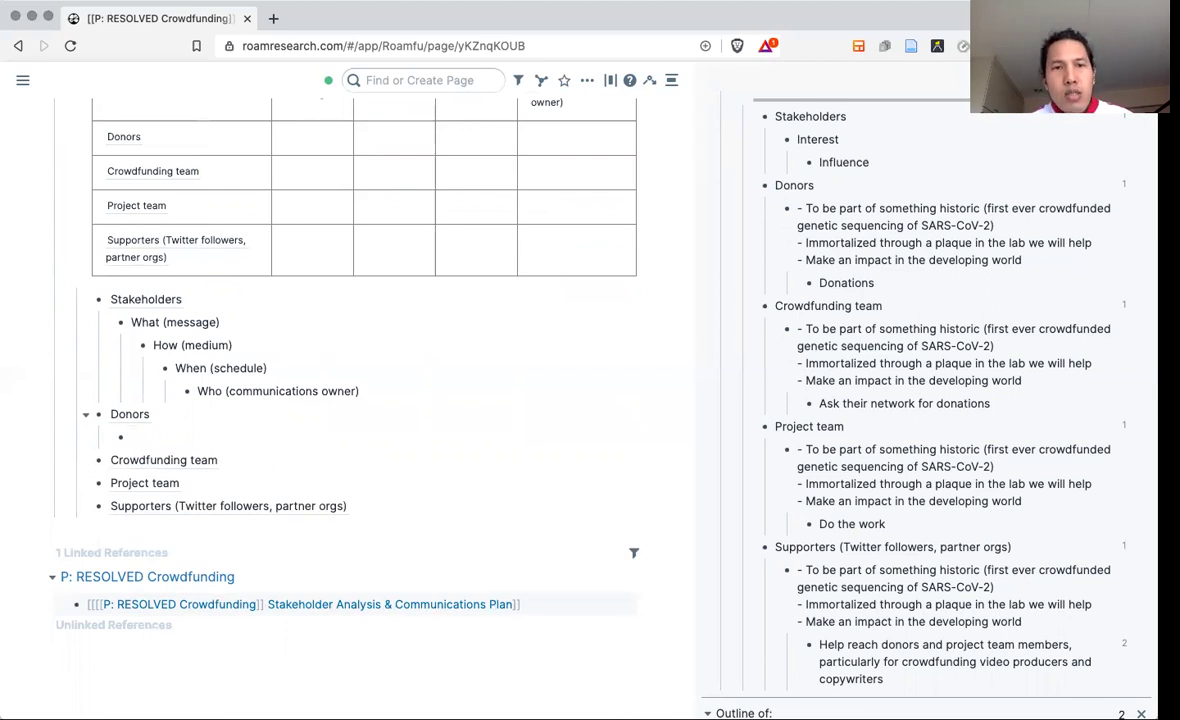
# Scroll the side panel up to bring the stakeholder analysis table into view.
pyautogui.scroll(5, 734, 377)
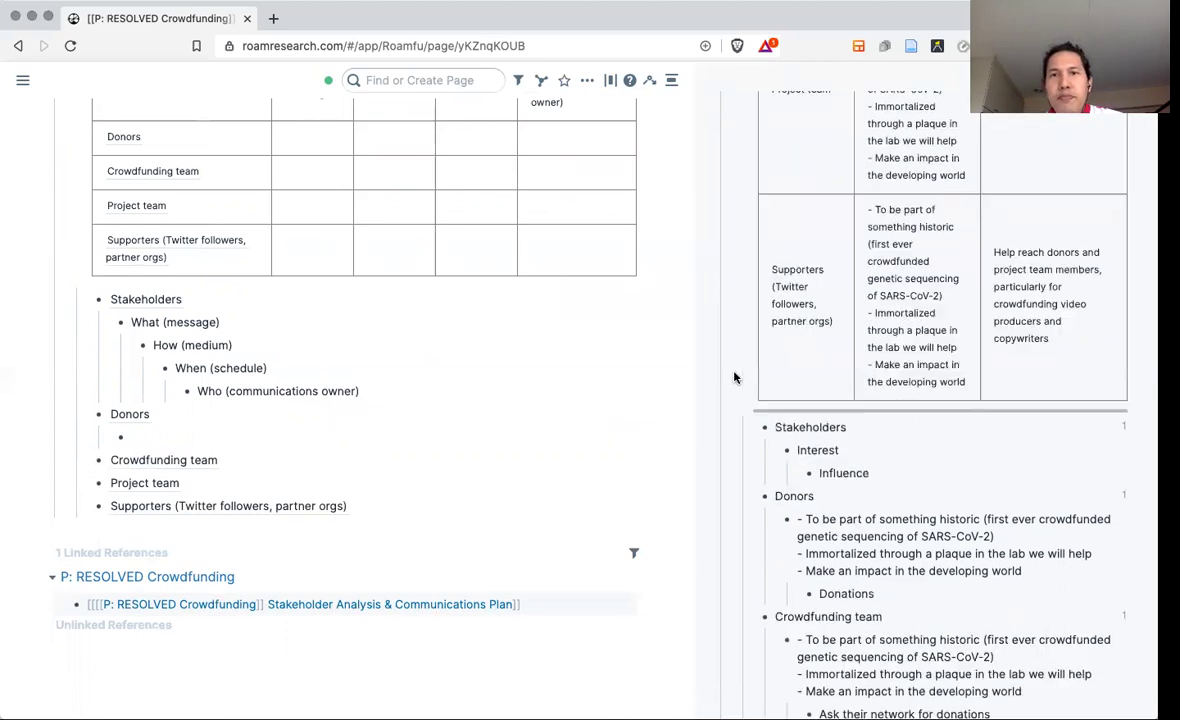
pyautogui.scroll(5, 734, 377)
pyautogui.scroll(1, 734, 377)
pyautogui.scroll(3, 756, 390)
pyautogui.scroll(3, 758, 390)
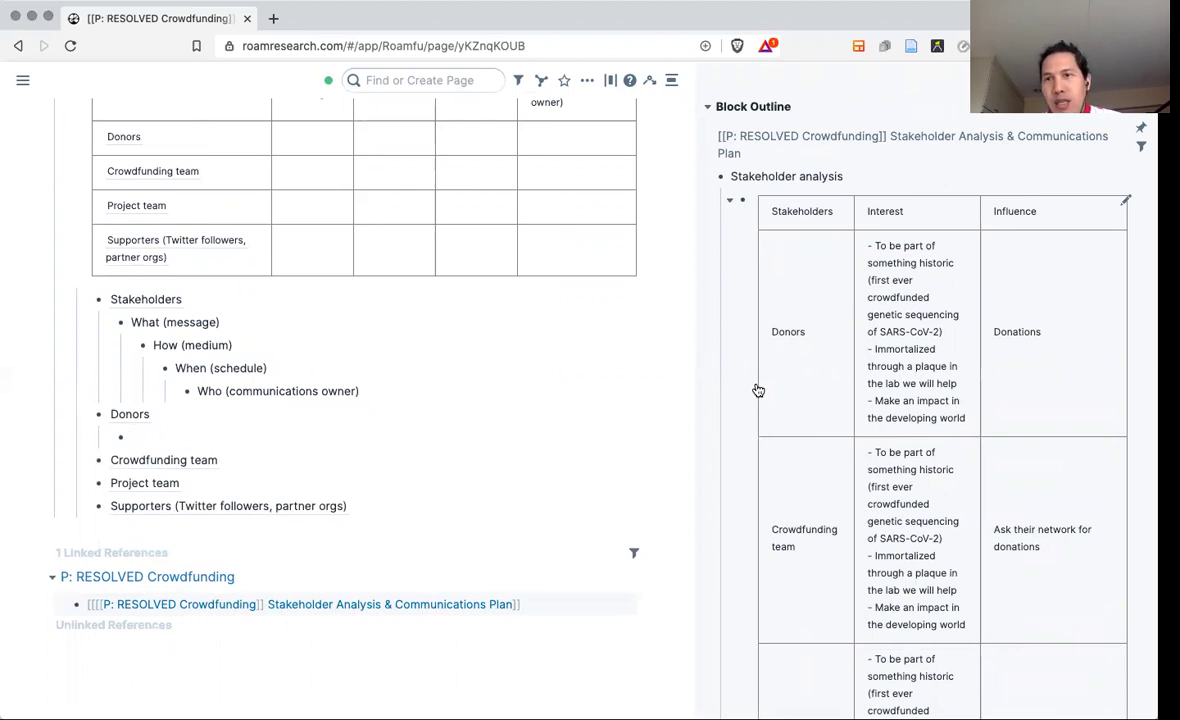
pyautogui.scroll(-1, 537, 398)
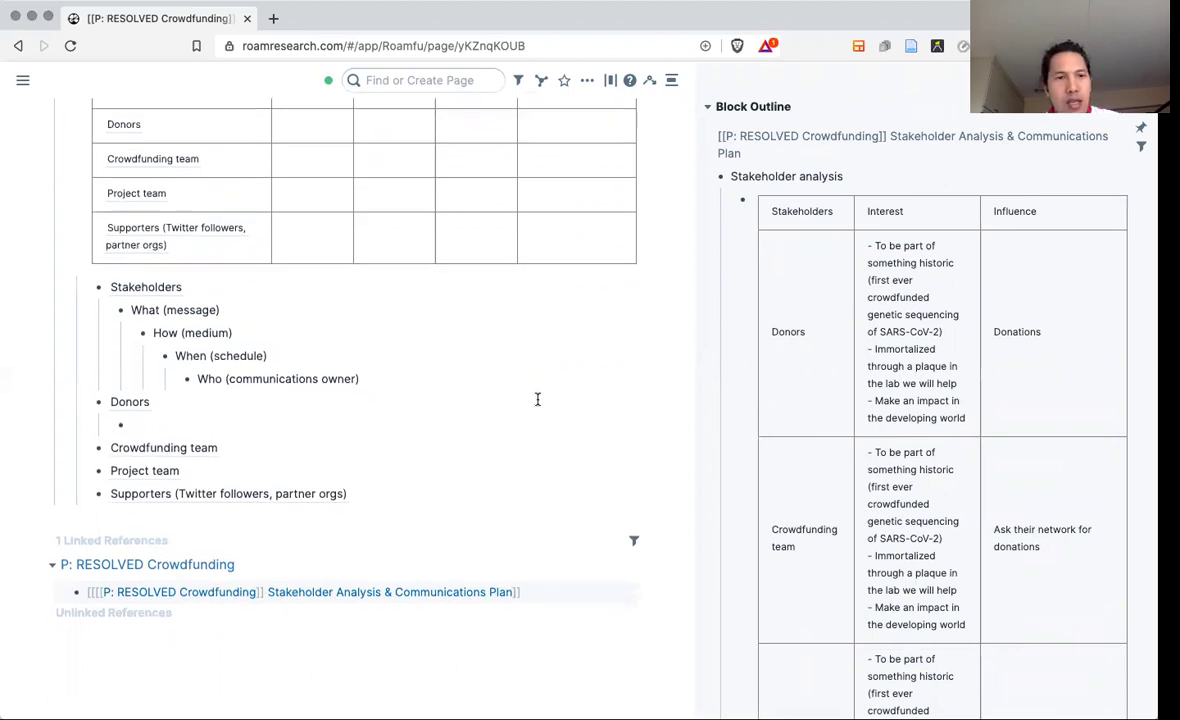
# Create an empty entry nested under Supporters for its message.
pyautogui.click(383, 491)
pyautogui.press('Return')
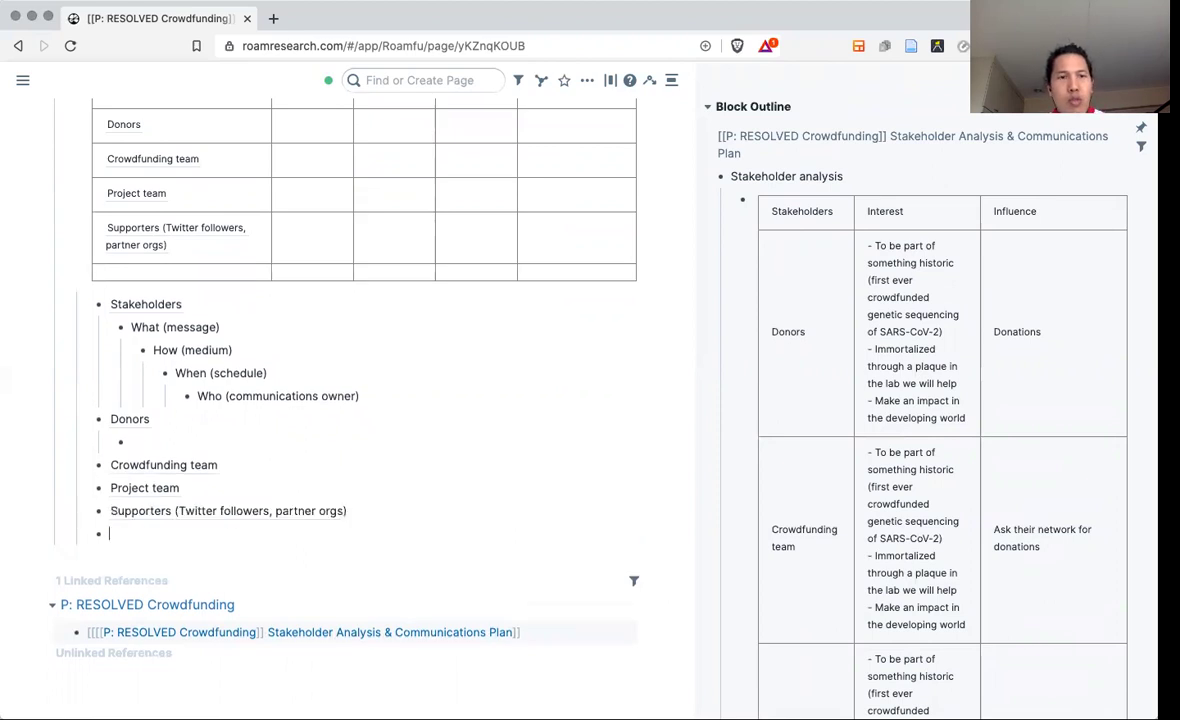
pyautogui.press('Tab')
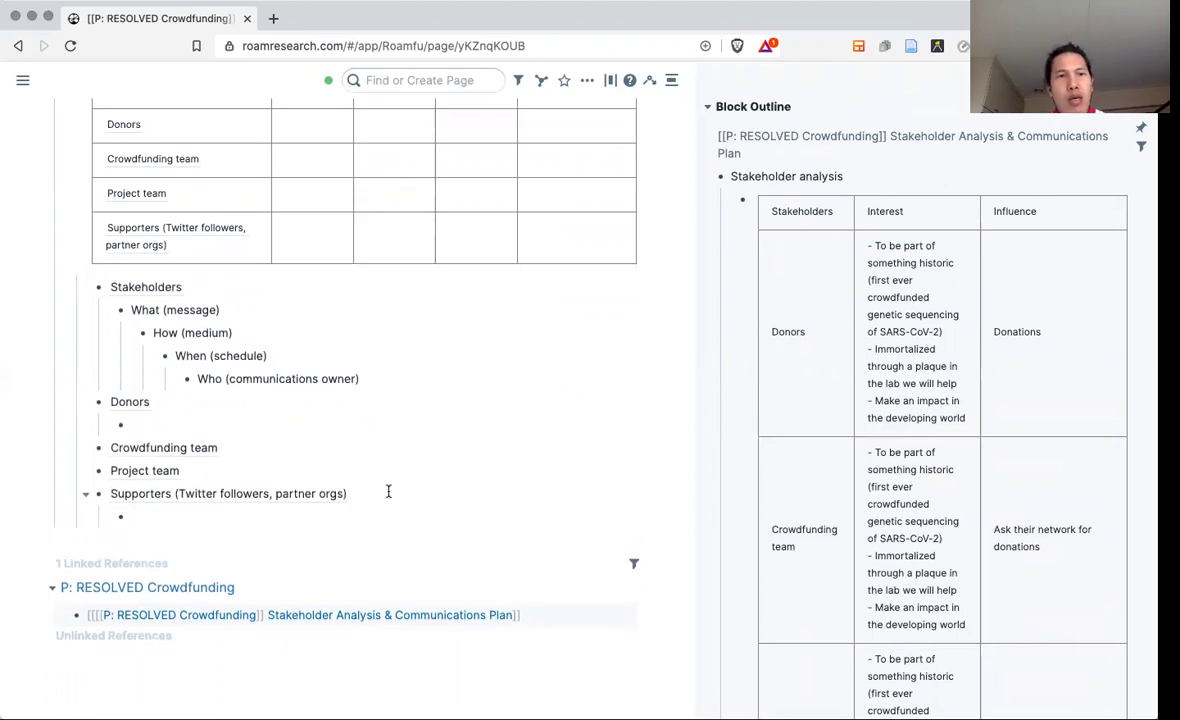
pyautogui.scroll(5, 425, 455)
pyautogui.scroll(-5, 427, 459)
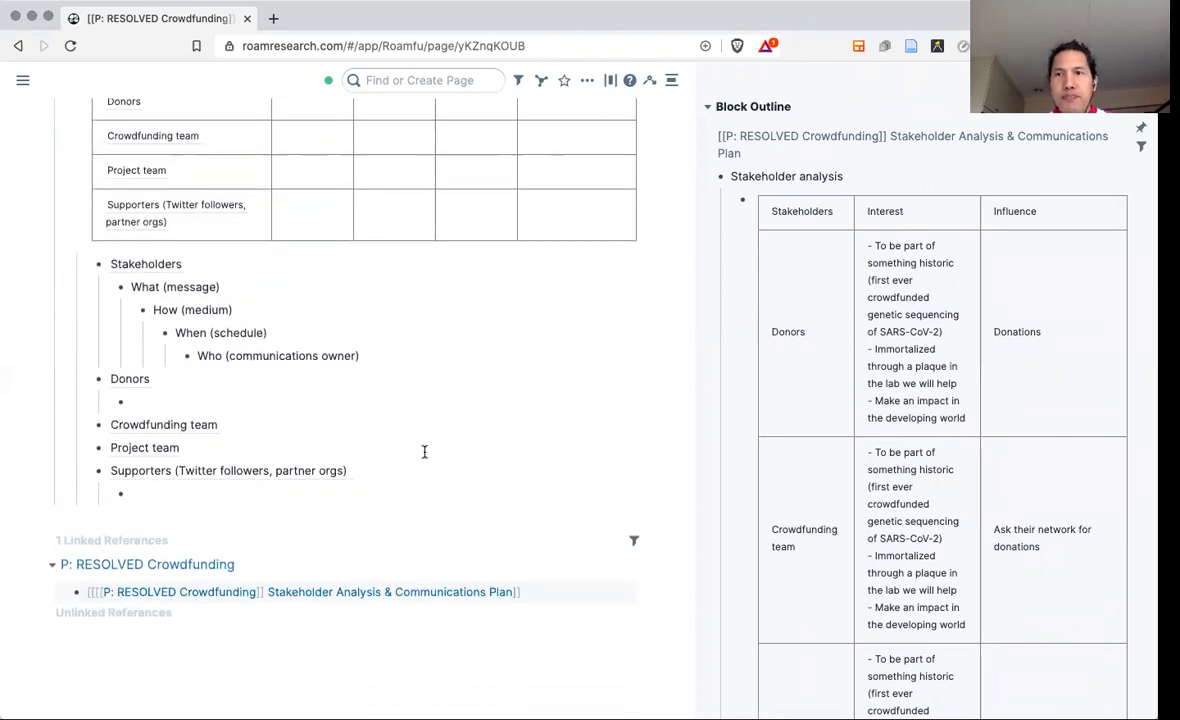
# Write the Supporters message 'Please help us get video producers and copywriters', then start a nested bullet below.
pyautogui.write('Please help us e')
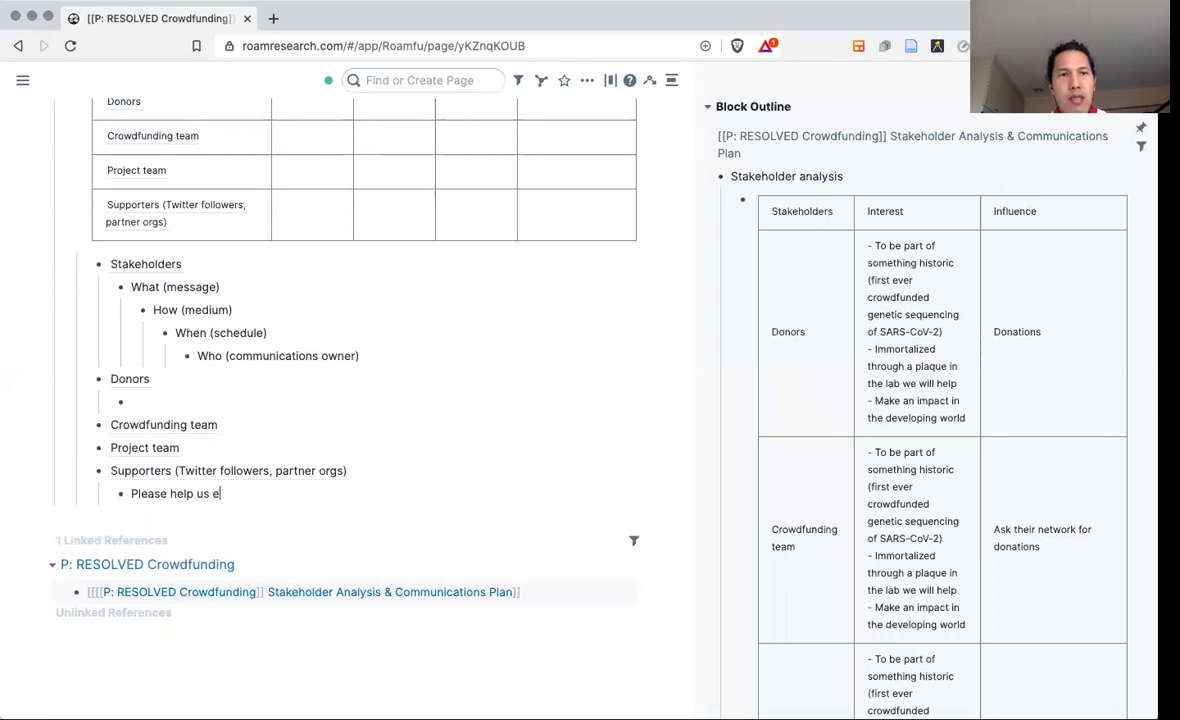
pyautogui.press('BackSpace')
pyautogui.write('get v')
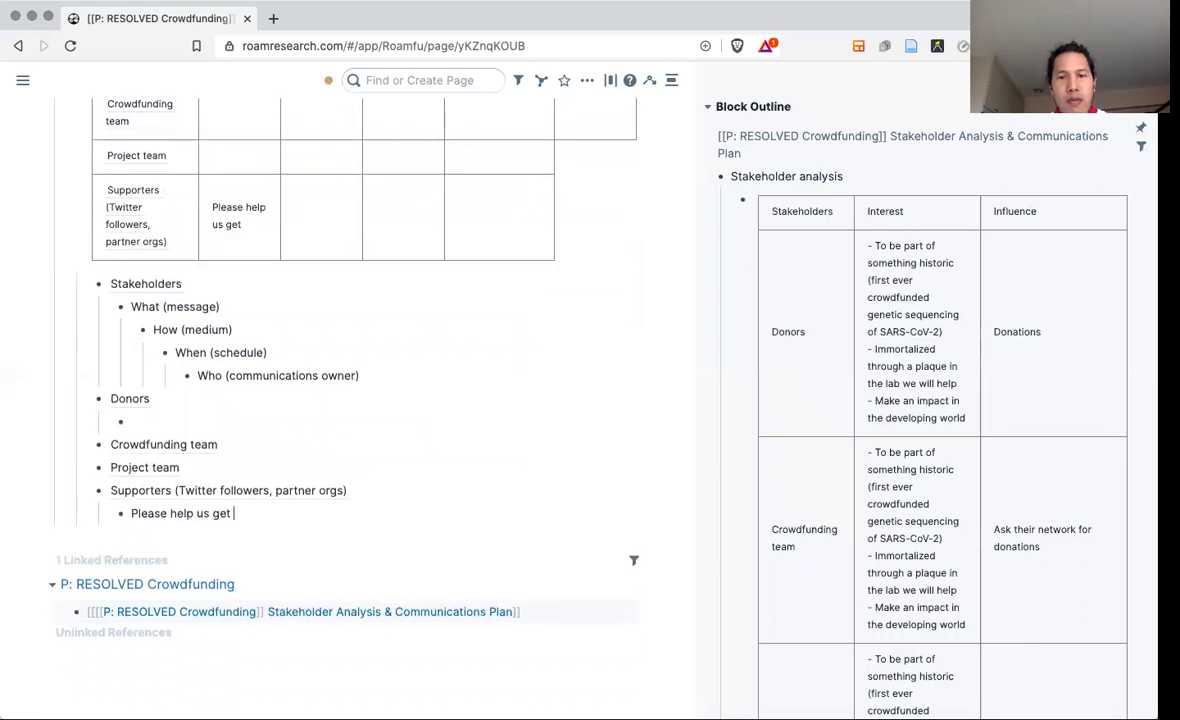
pyautogui.write('ideo edito')
pyautogui.press('BackSpace')
pyautogui.press('BackSpace')
pyautogui.press('BackSpace')
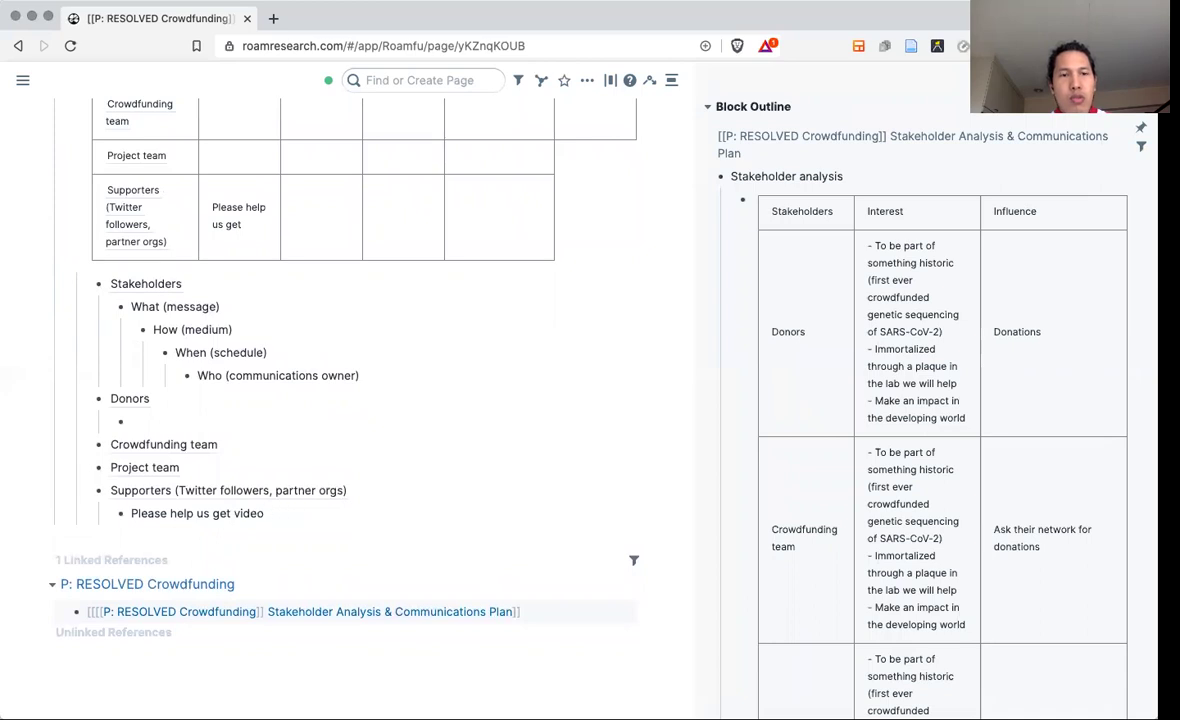
pyautogui.write('produces')
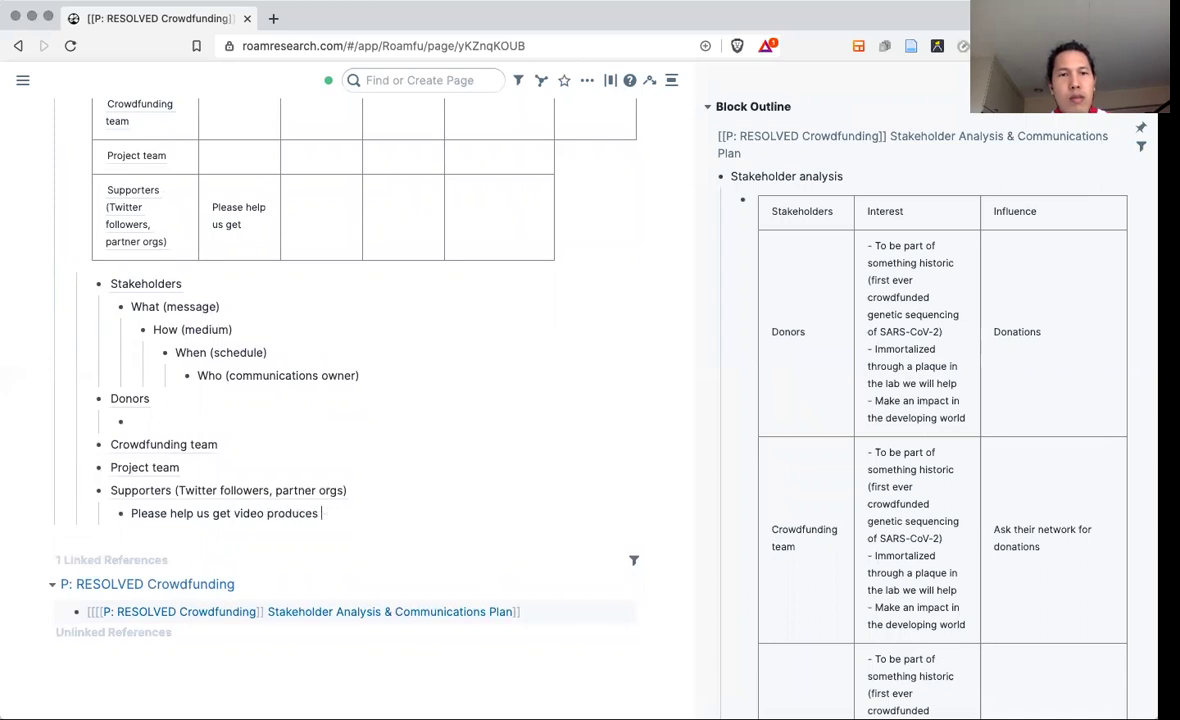
pyautogui.press('BackSpace')
pyautogui.press('BackSpace')
pyautogui.write('rs and')
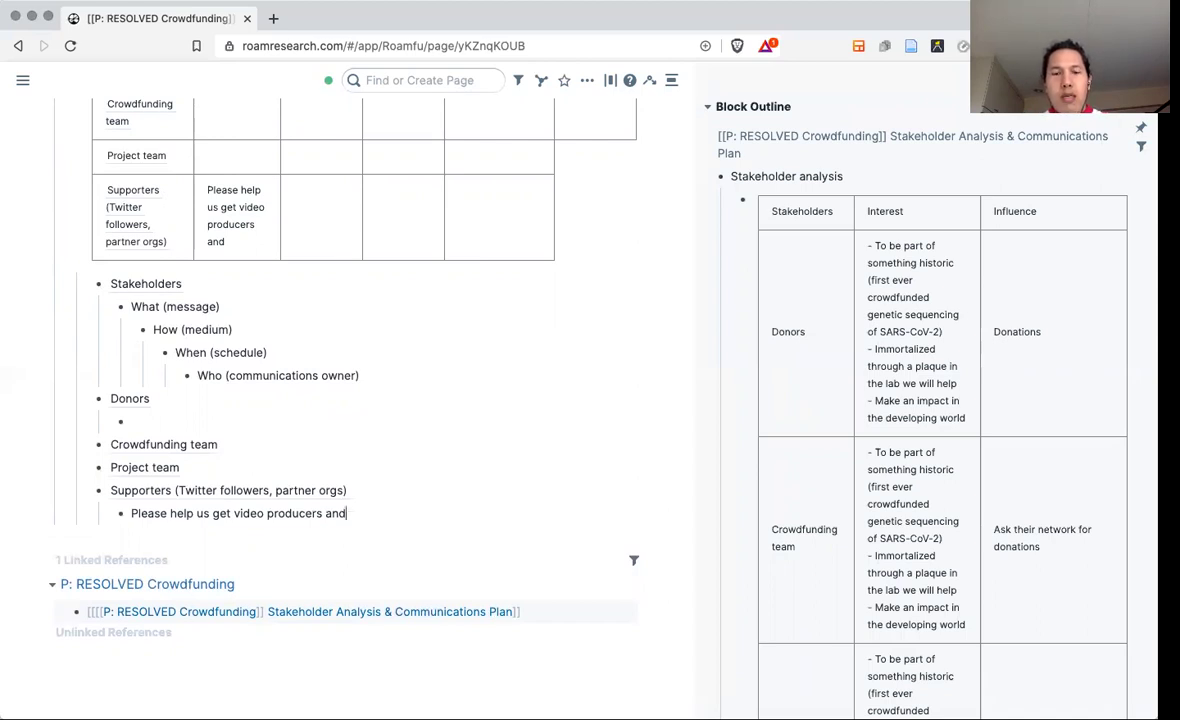
pyautogui.write('copywriters')
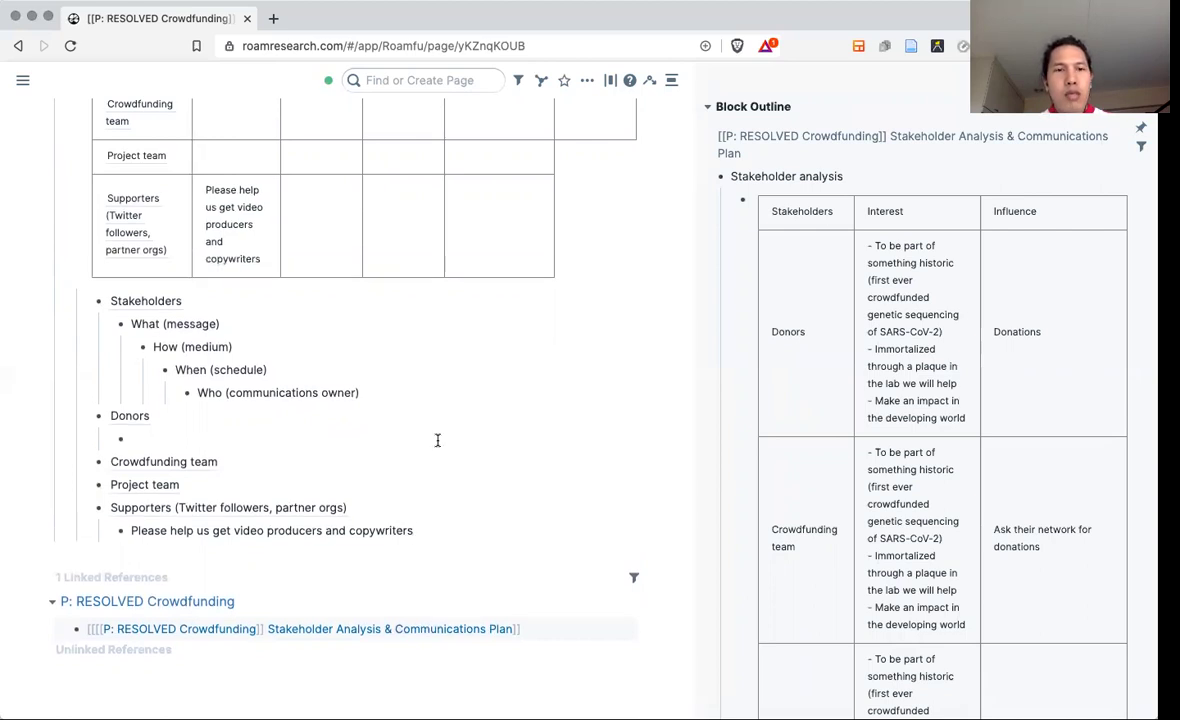
pyautogui.press('Return')
pyautogui.press('Tab')
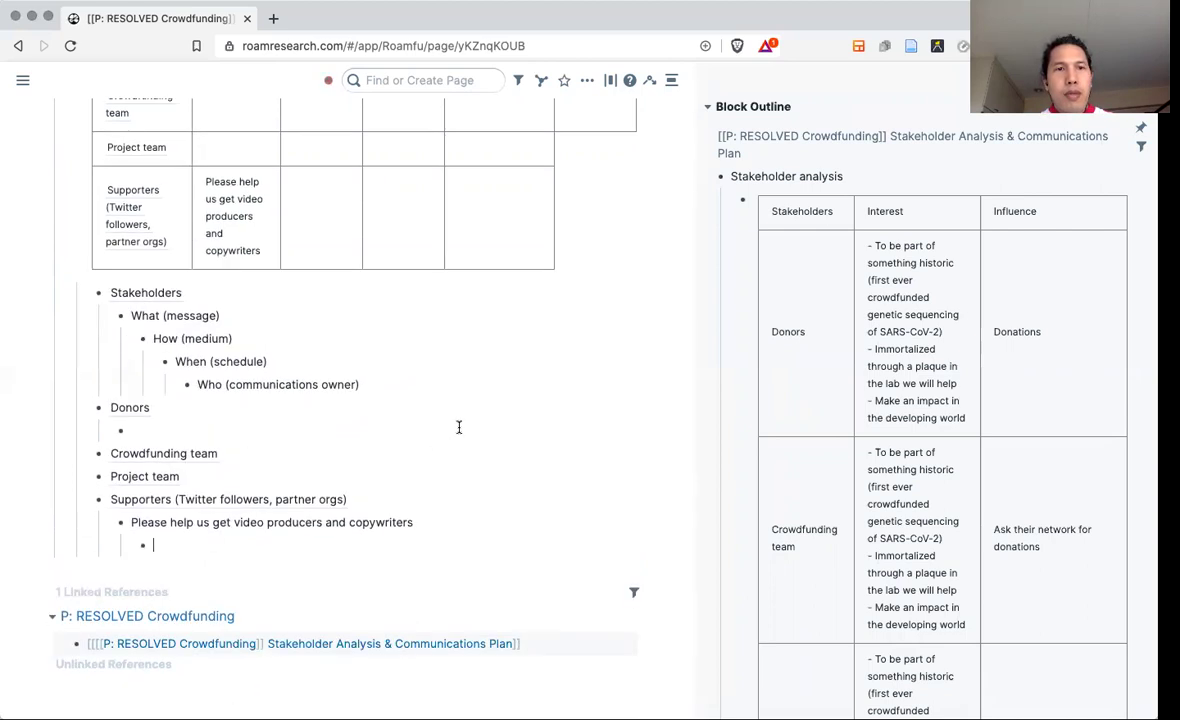
pyautogui.scroll(3, 459, 427)
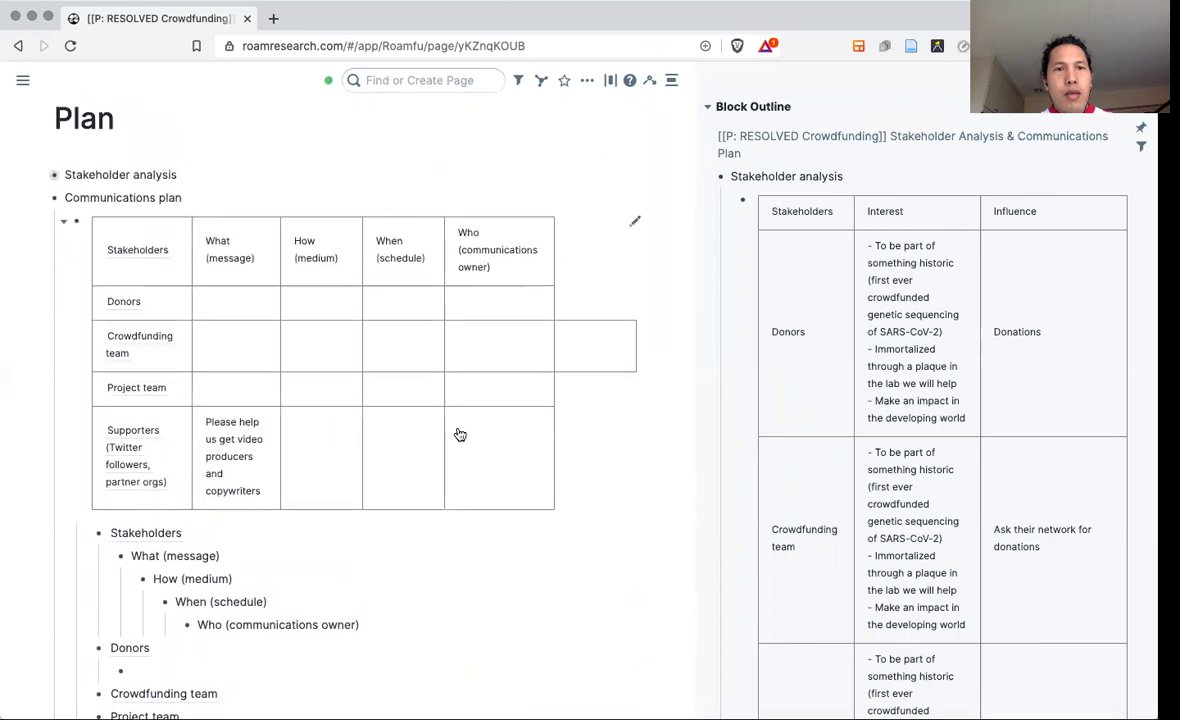
# Prefix the Supporters message with 'CTA:' and add a new line above it for the hook.
pyautogui.scroll(-3, 460, 434)
pyautogui.scroll(-3, 459, 427)
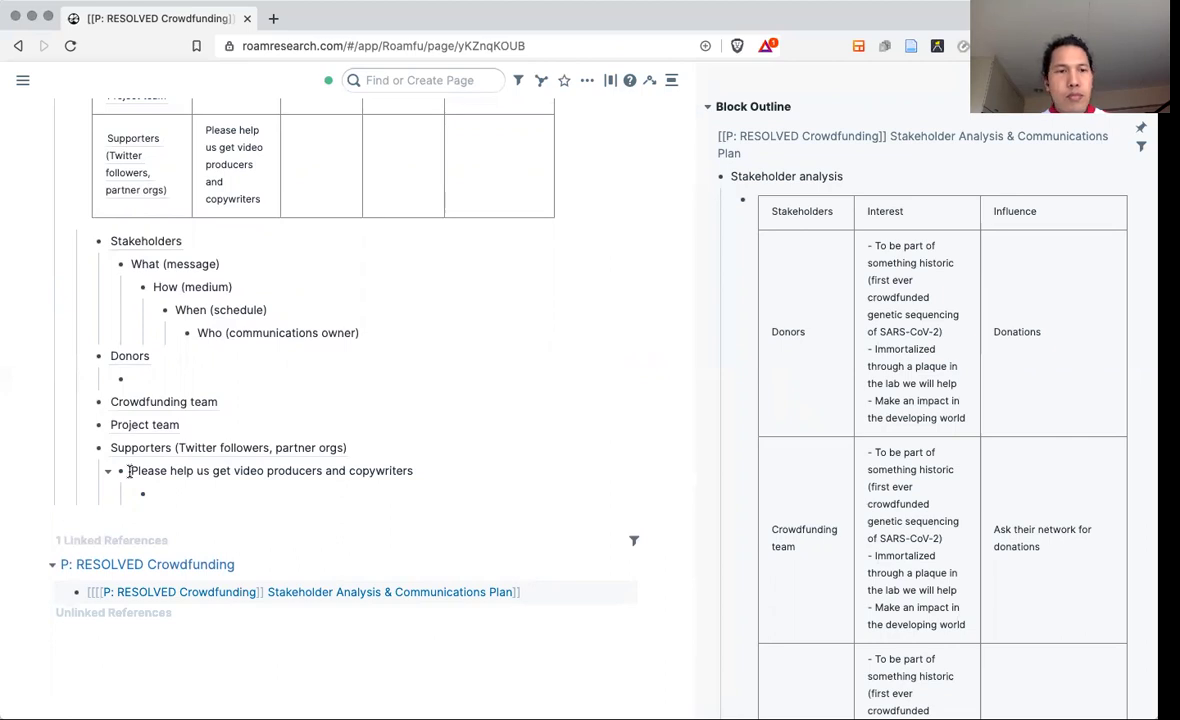
pyautogui.click(130, 470)
pyautogui.write('CTA:')
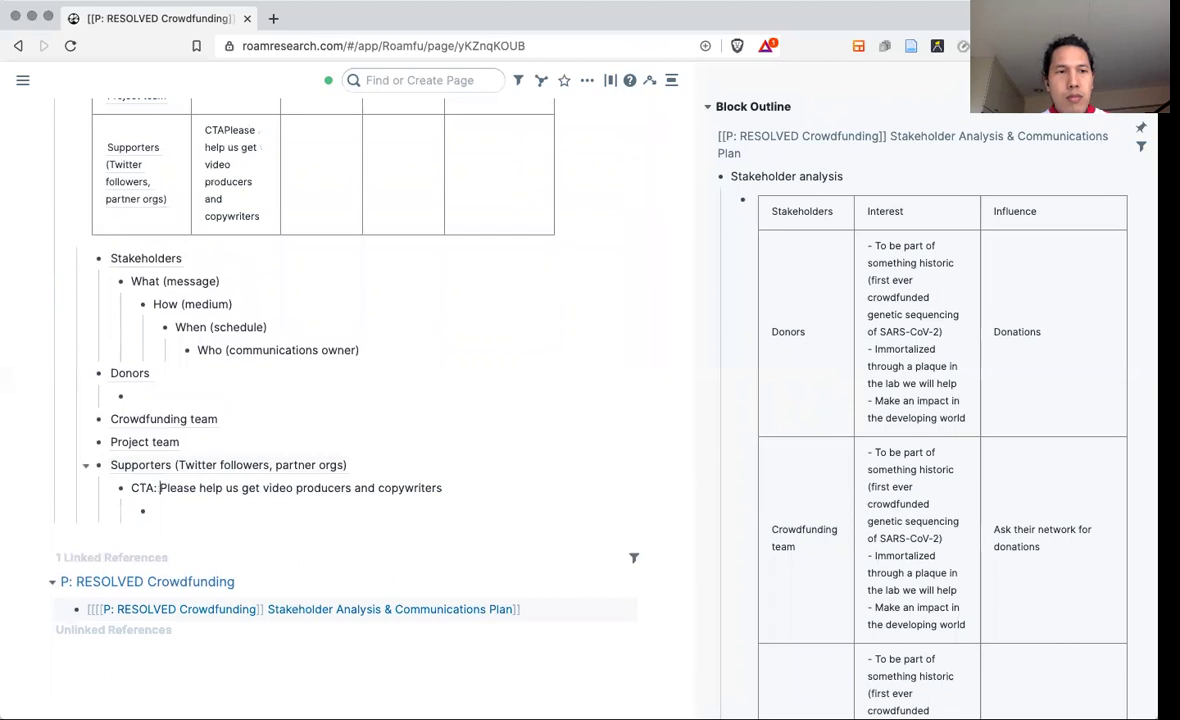
pyautogui.press('Return')
pyautogui.write('Hook:')
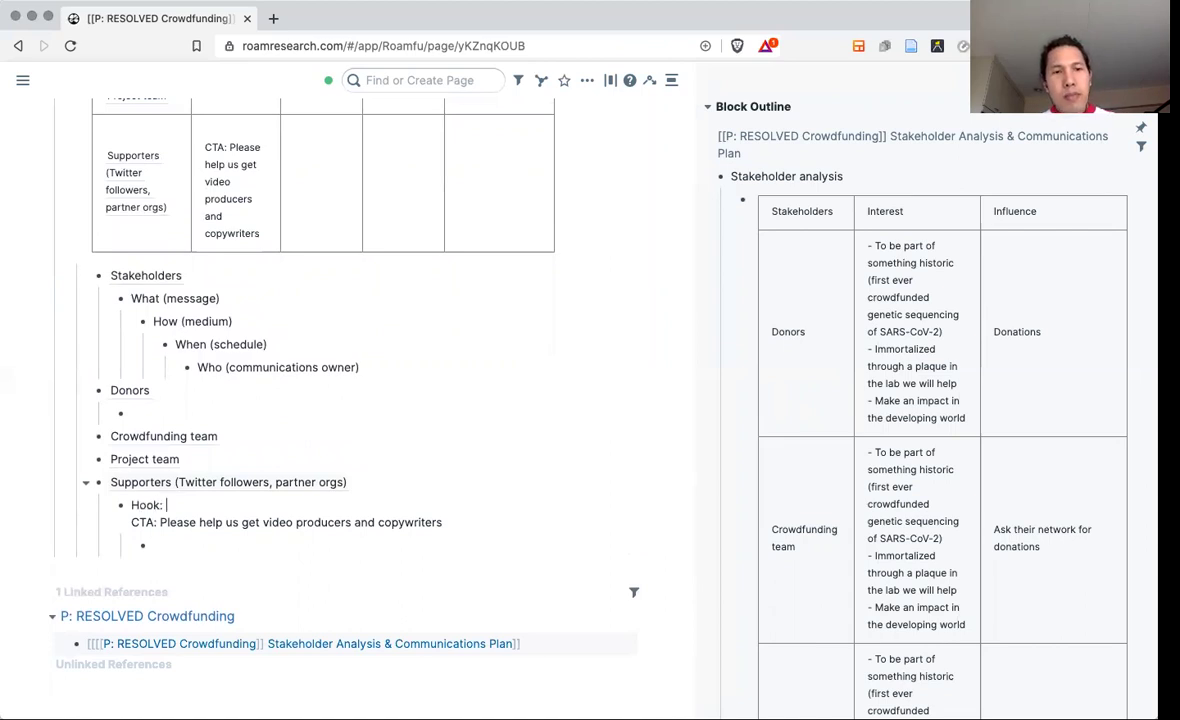
pyautogui.click(421, 532)
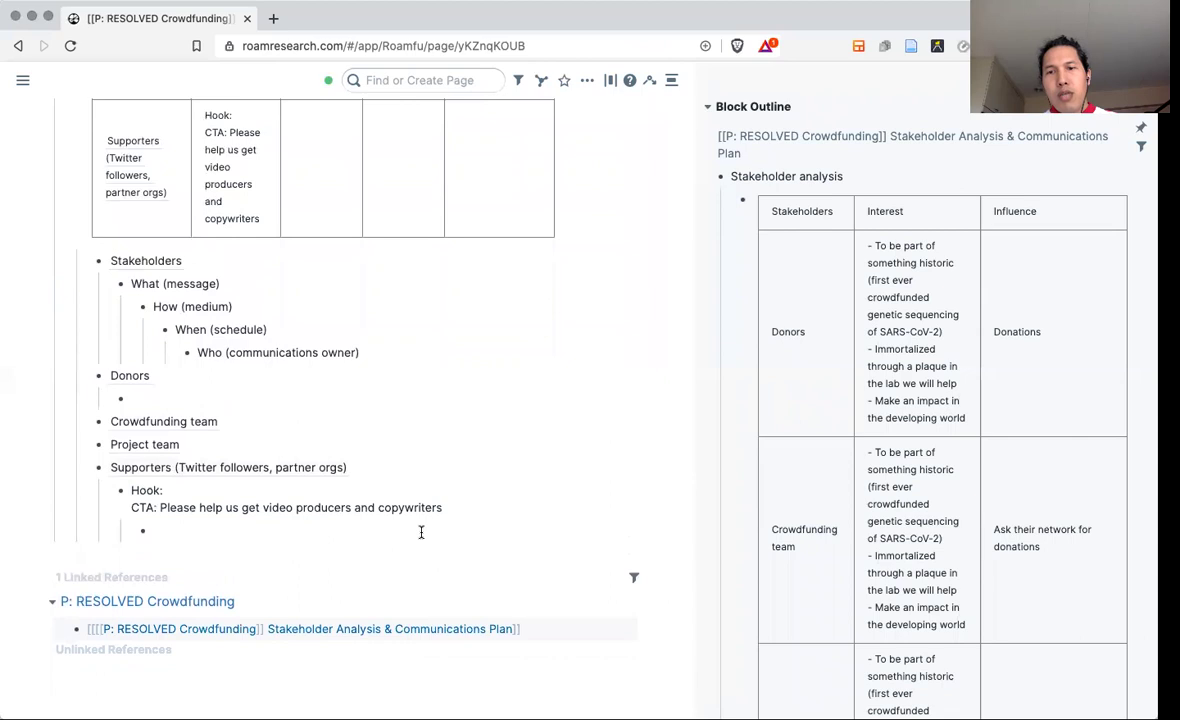
# Copy a block reference to the Supporters influence entry.
pyautogui.scroll(-1, 798, 498)
pyautogui.scroll(-3, 800, 501)
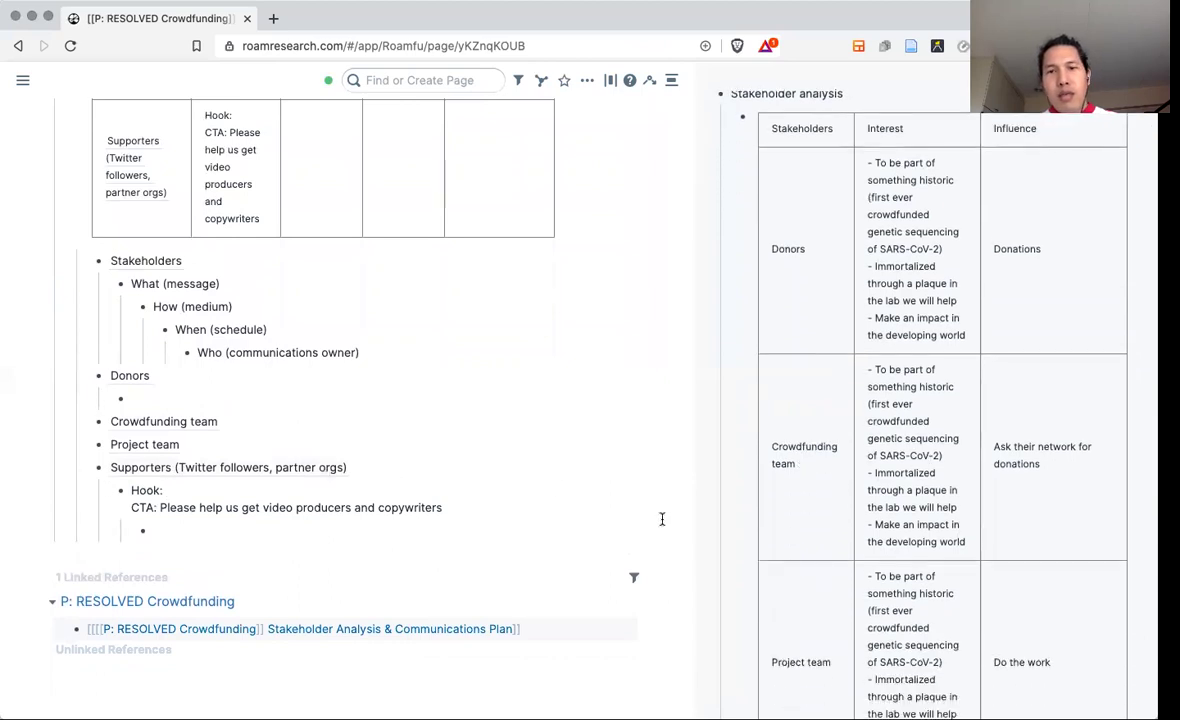
pyautogui.scroll(-1, 840, 525)
pyautogui.scroll(-5, 849, 531)
pyautogui.scroll(-1, 849, 531)
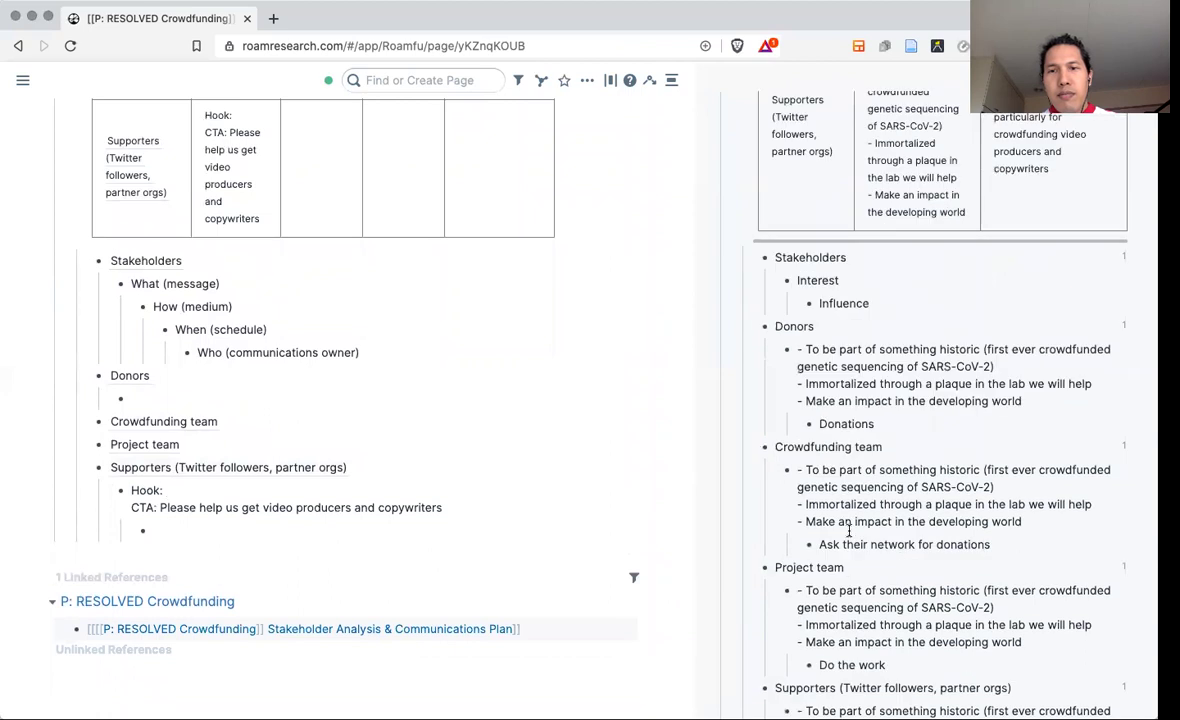
pyautogui.scroll(-1, 849, 531)
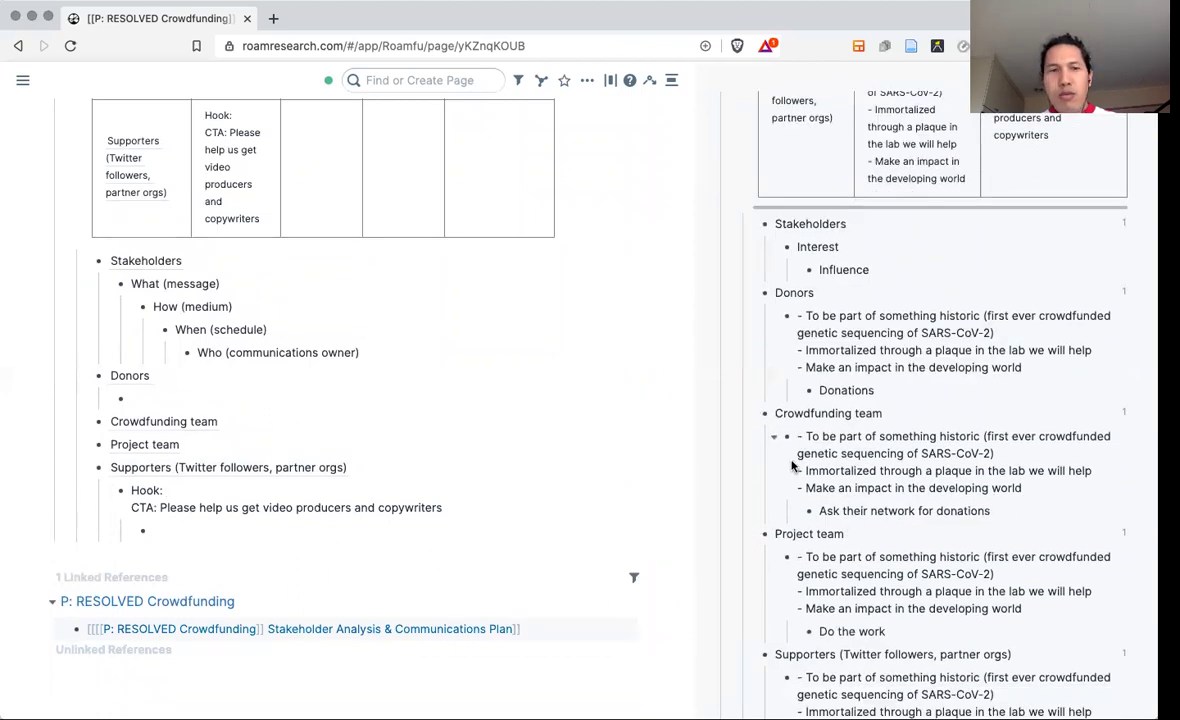
pyautogui.scroll(-5, 792, 465)
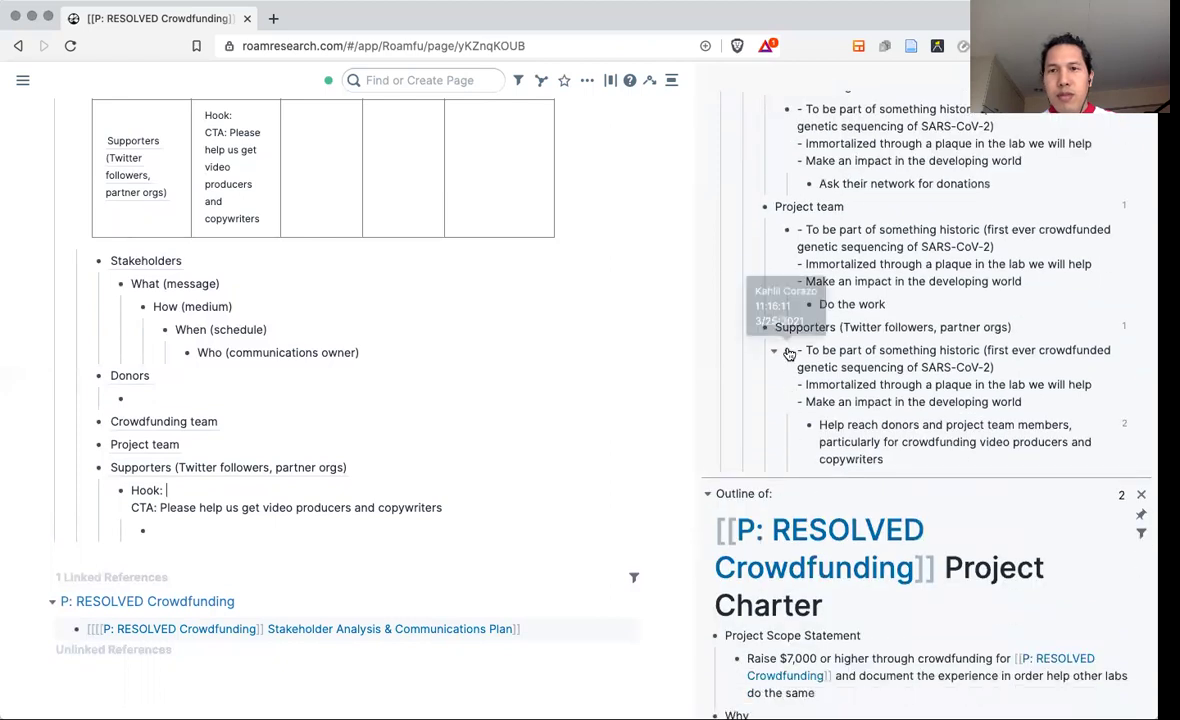
pyautogui.rightClick(791, 352)
pyautogui.click(804, 364)
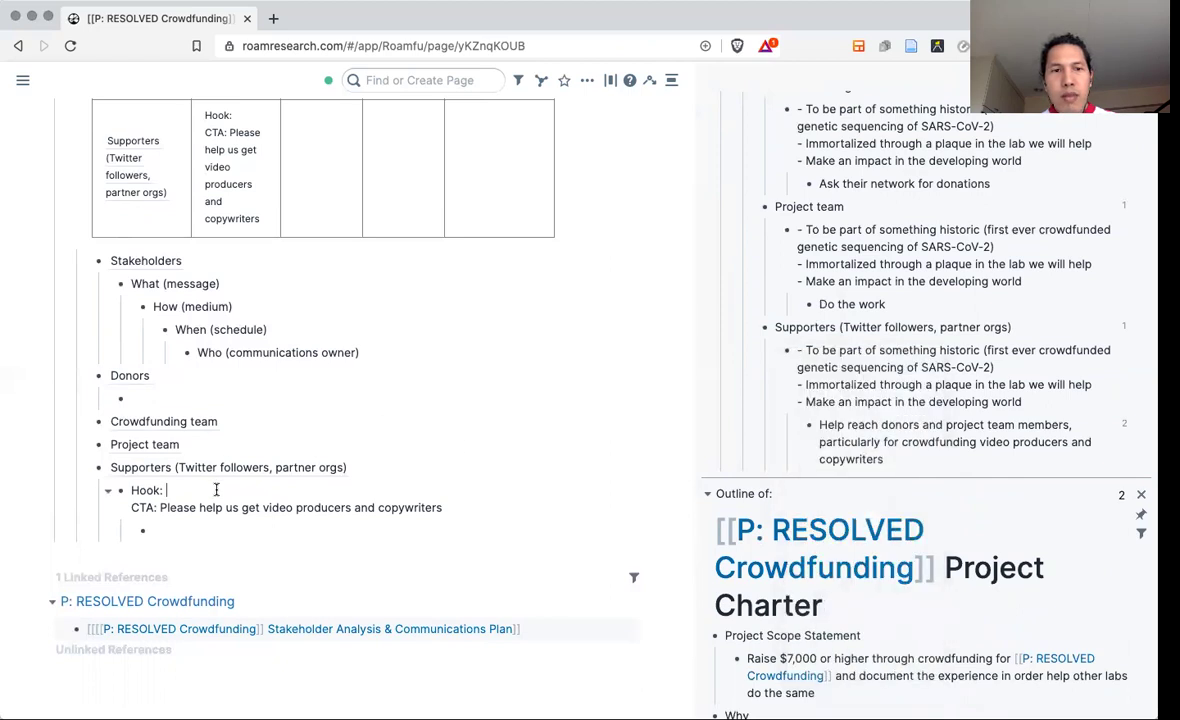
# Write the hook 'it was historic, be part of something historic'.
pyautogui.write('be pa')
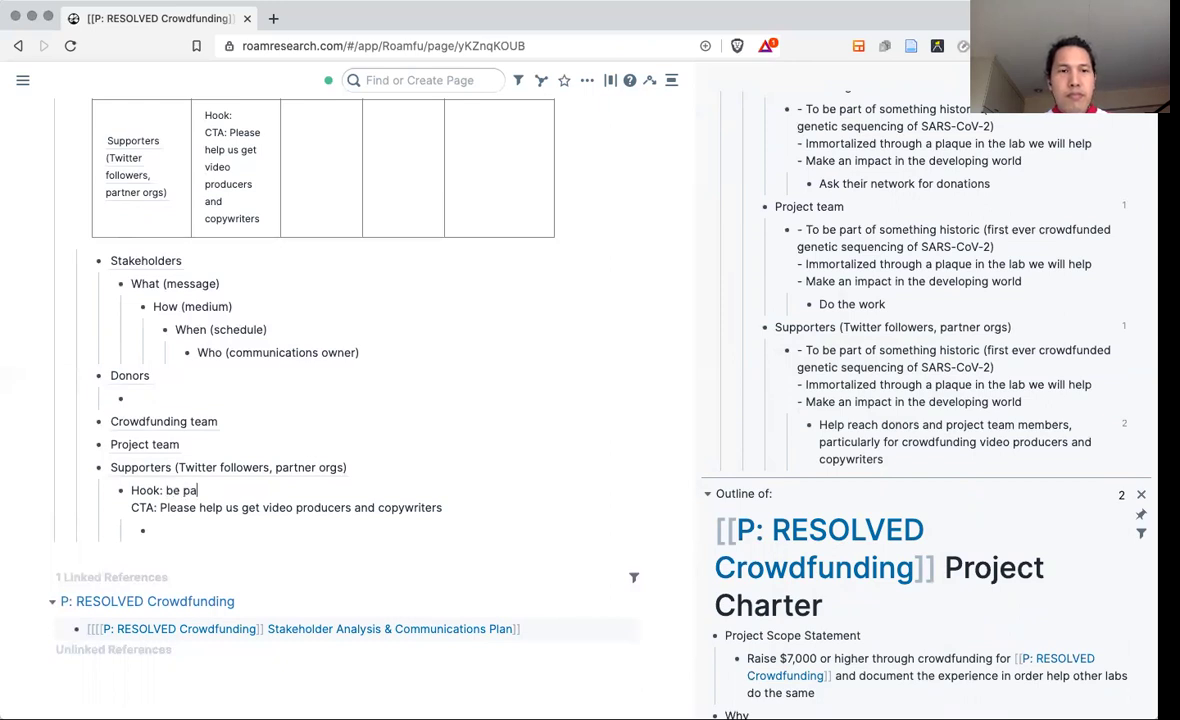
pyautogui.write('rt of something historic')
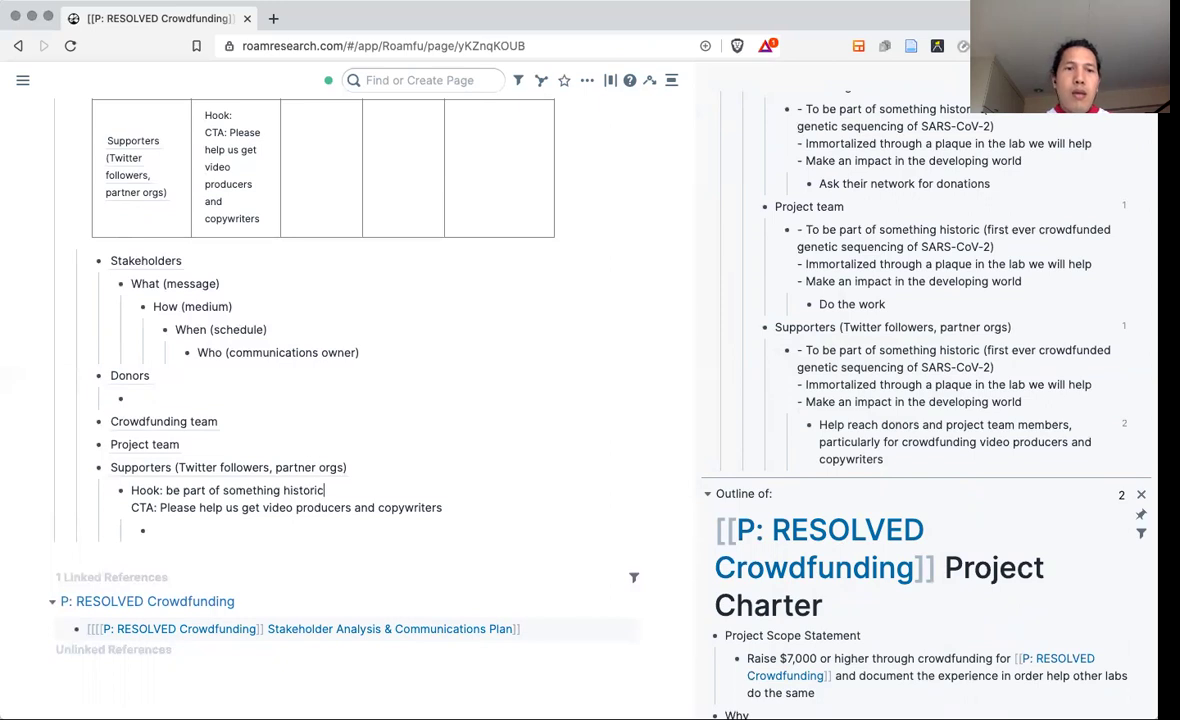
pyautogui.press('Escape')
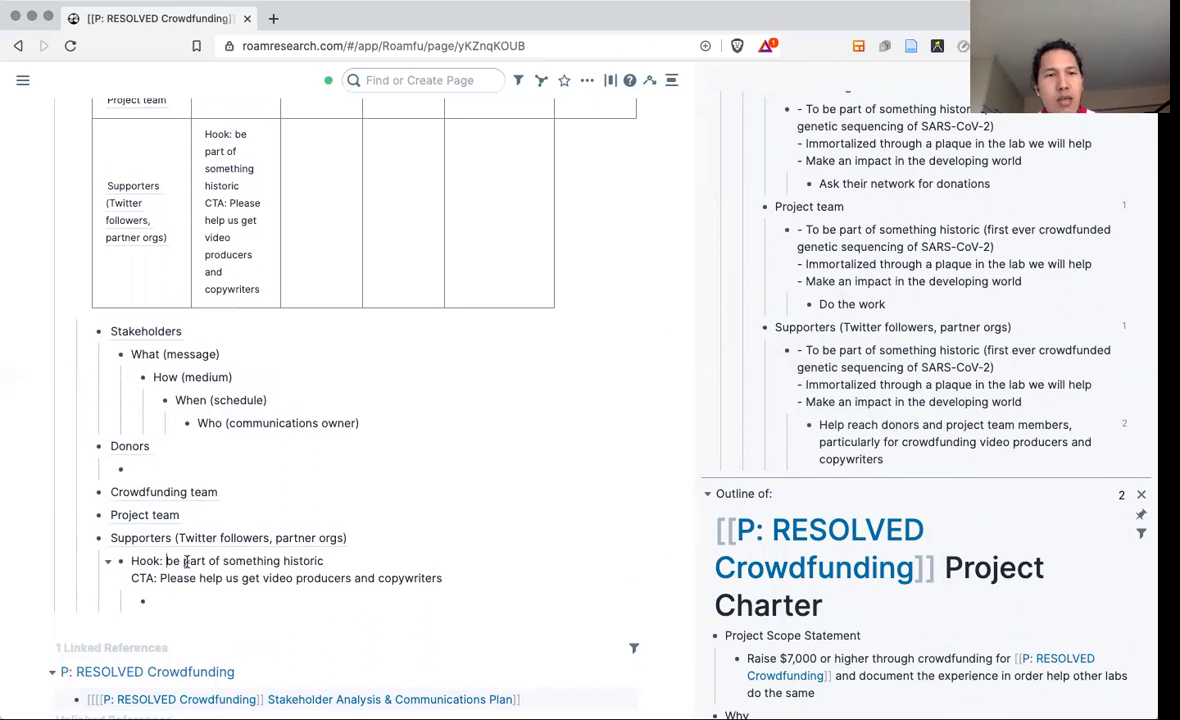
pyautogui.write('it was history')
pyautogui.press('BackSpace')
pyautogui.write('ic,')
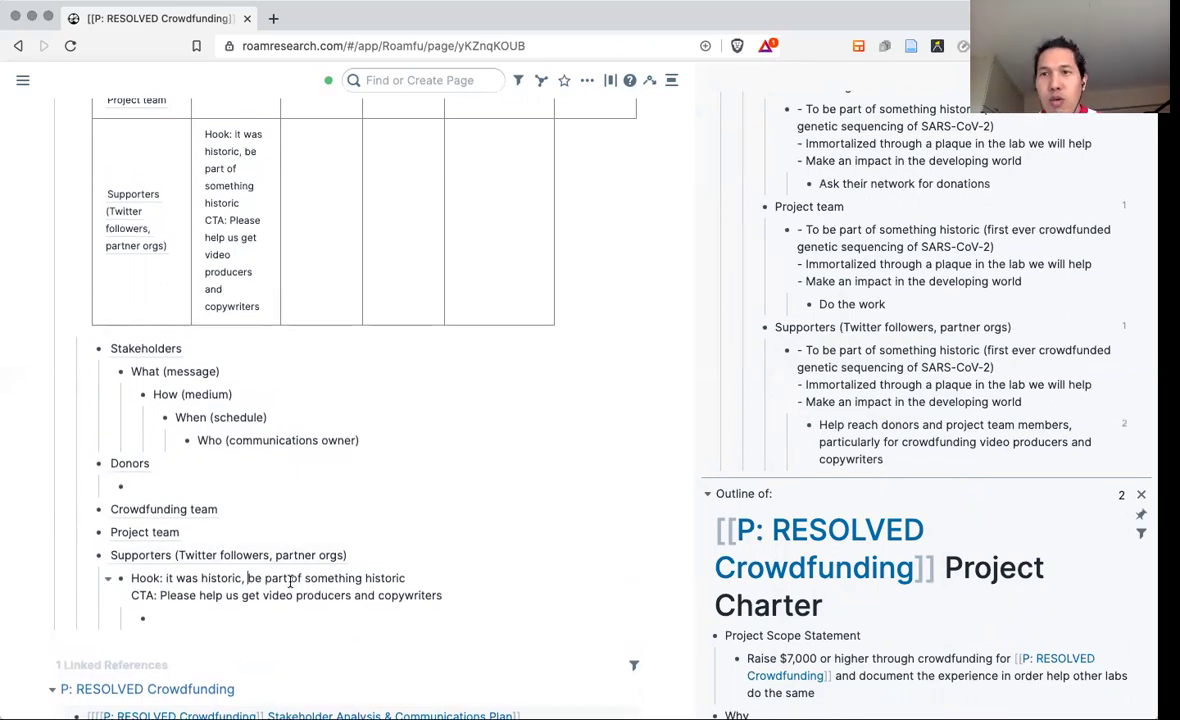
pyautogui.scroll(-2, 290, 586)
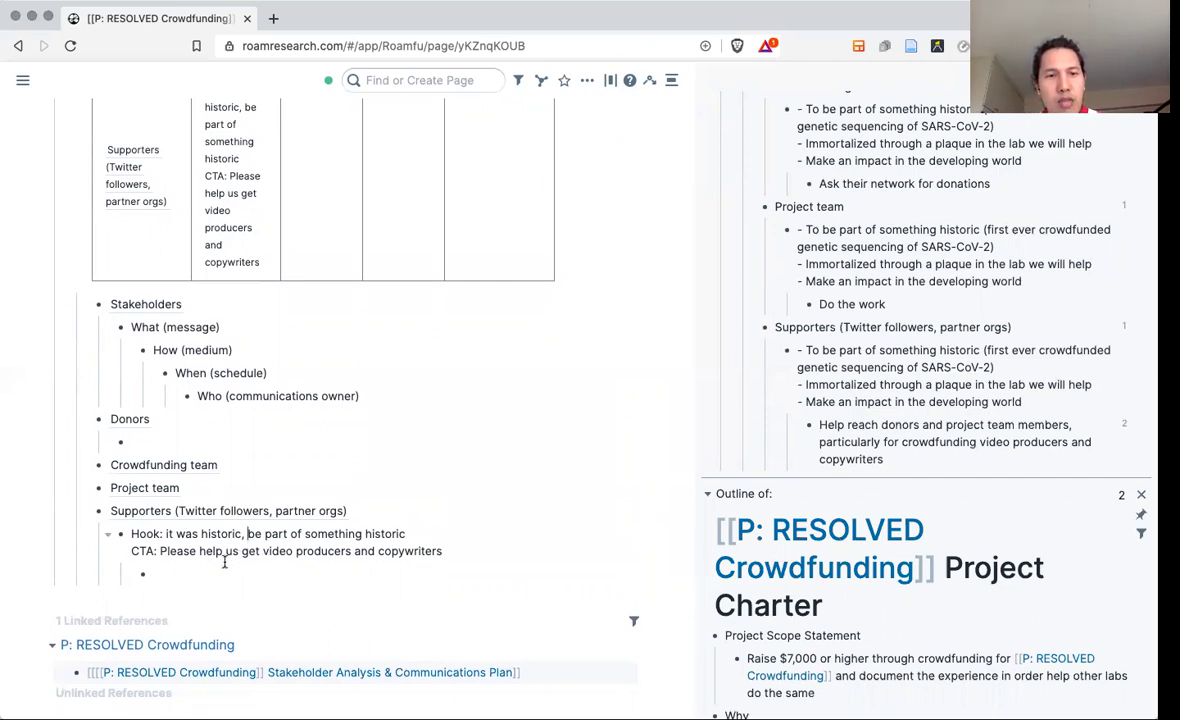
pyautogui.scroll(1, 290, 557)
pyautogui.scroll(-1, 290, 557)
pyautogui.scroll(-1, 290, 557)
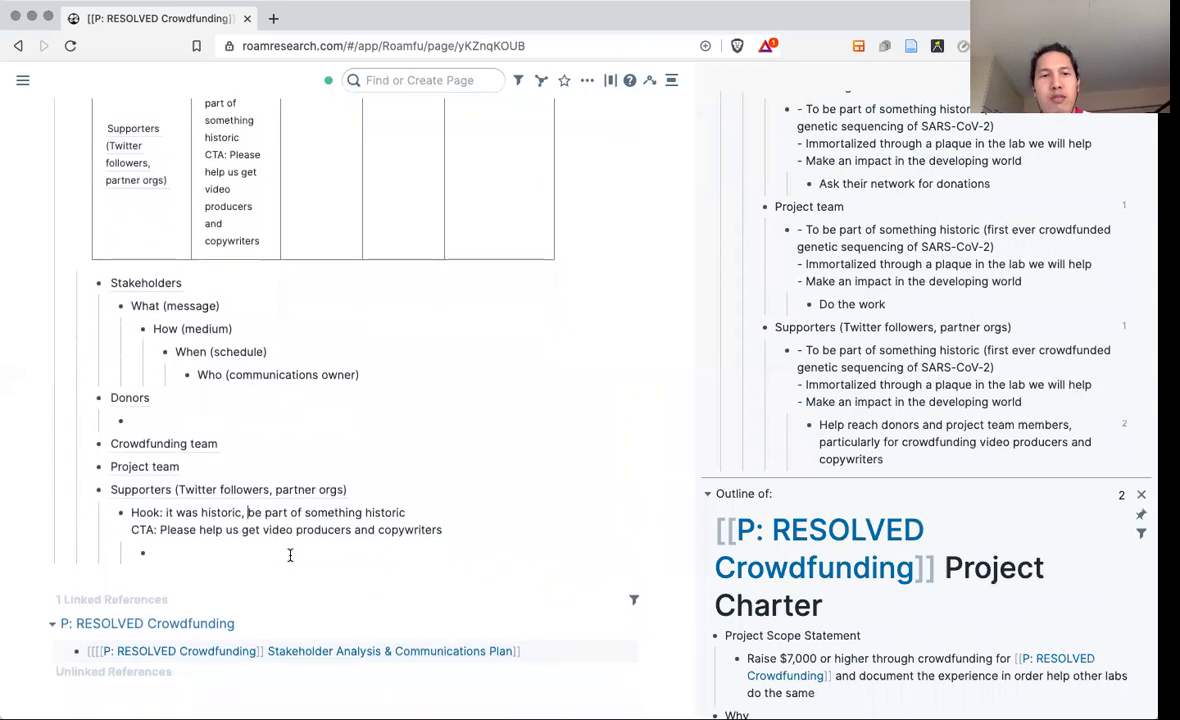
pyautogui.scroll(1, 290, 557)
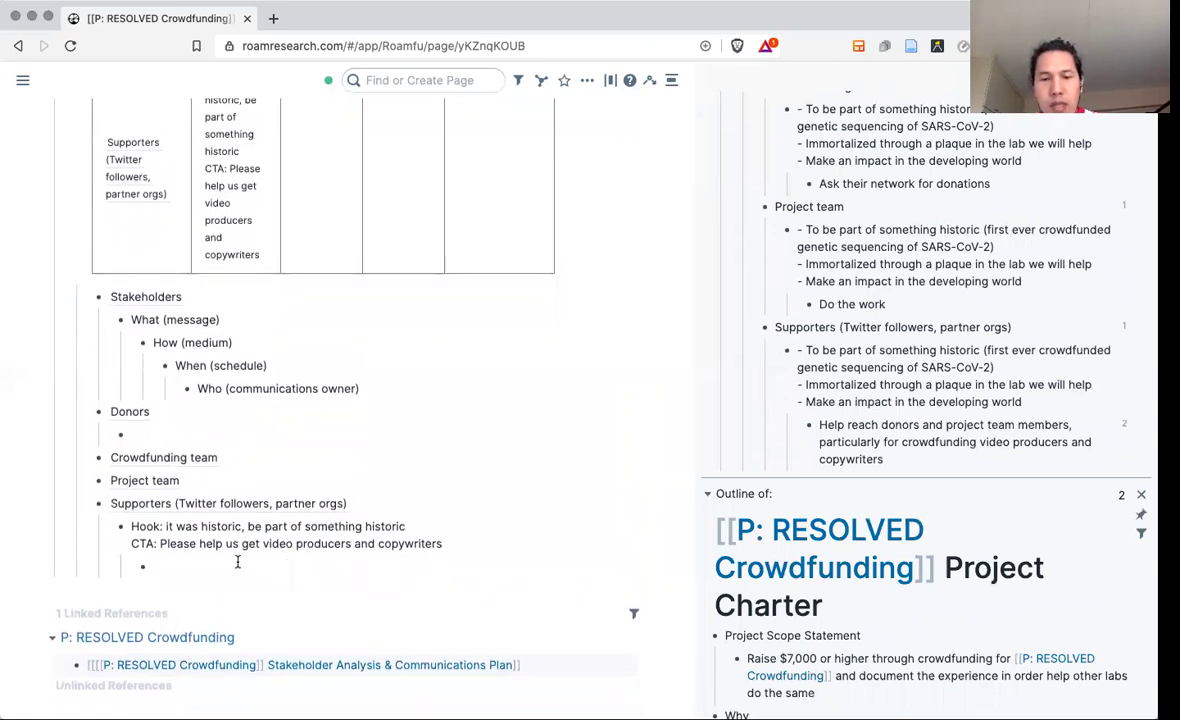
# Enter the Supporters medium 'Twitter thread, share thread in JOGL slack'.
pyautogui.write('Twitter')
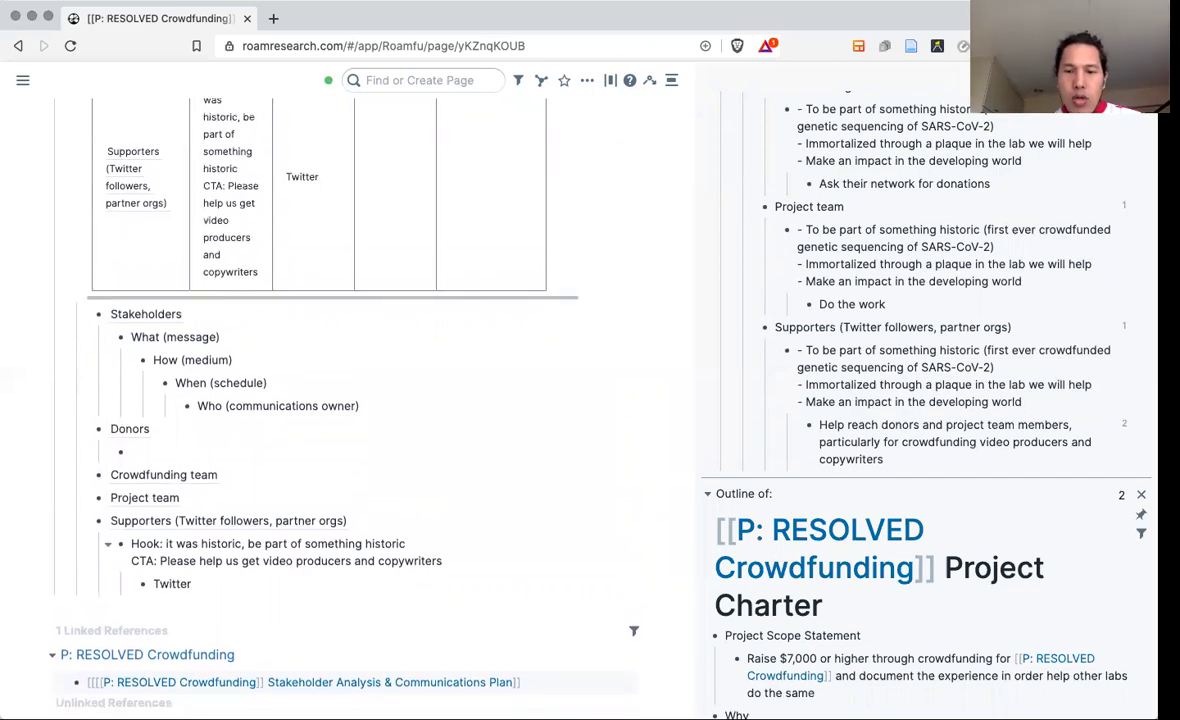
pyautogui.write(',')
pyautogui.press('BackSpace')
pyautogui.write('thread, share ')
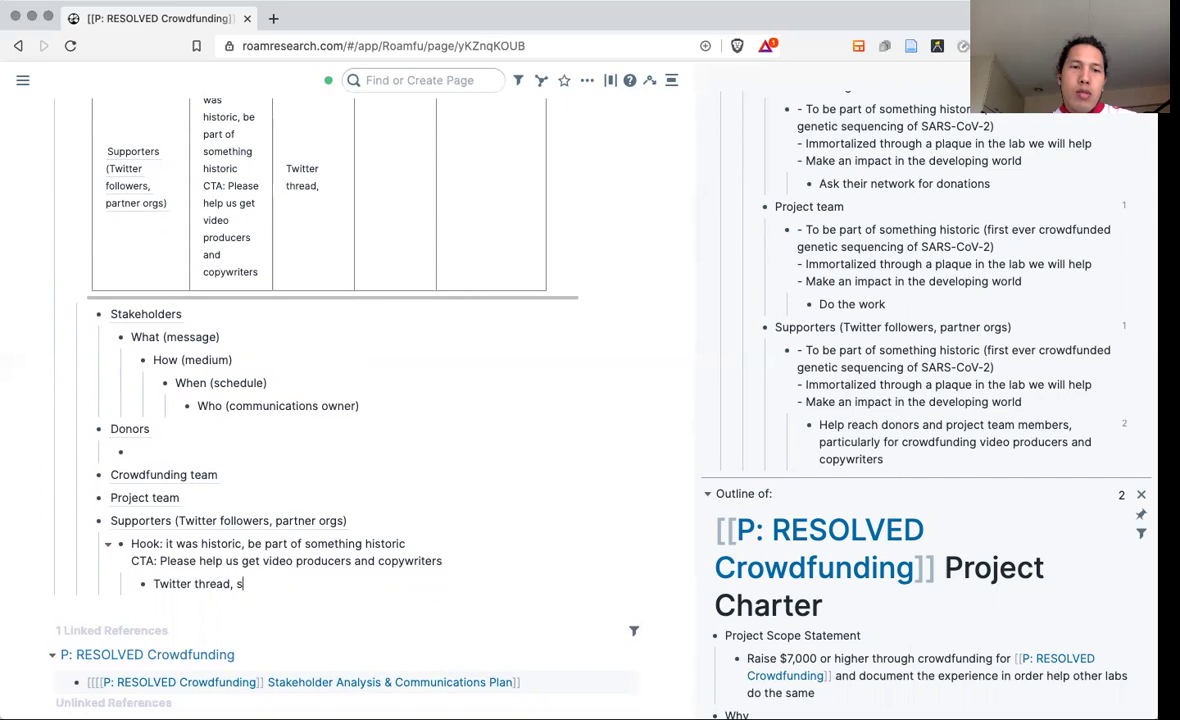
pyautogui.write('thread in')
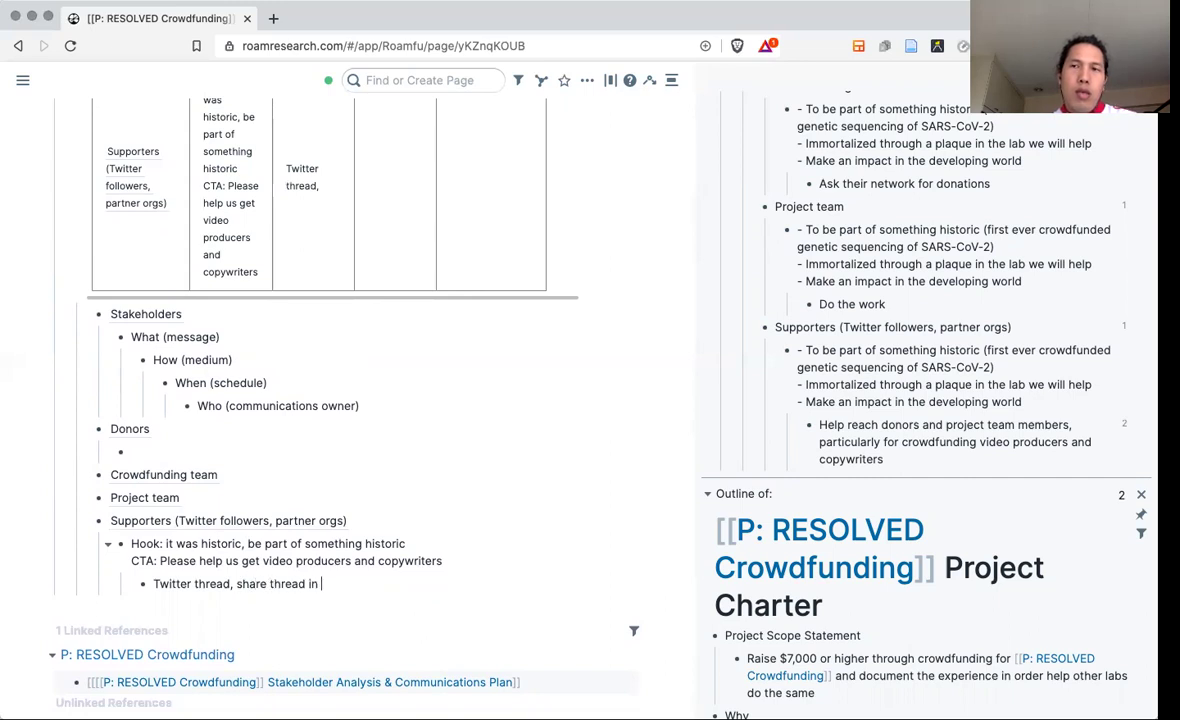
pyautogui.write(' JOGL')
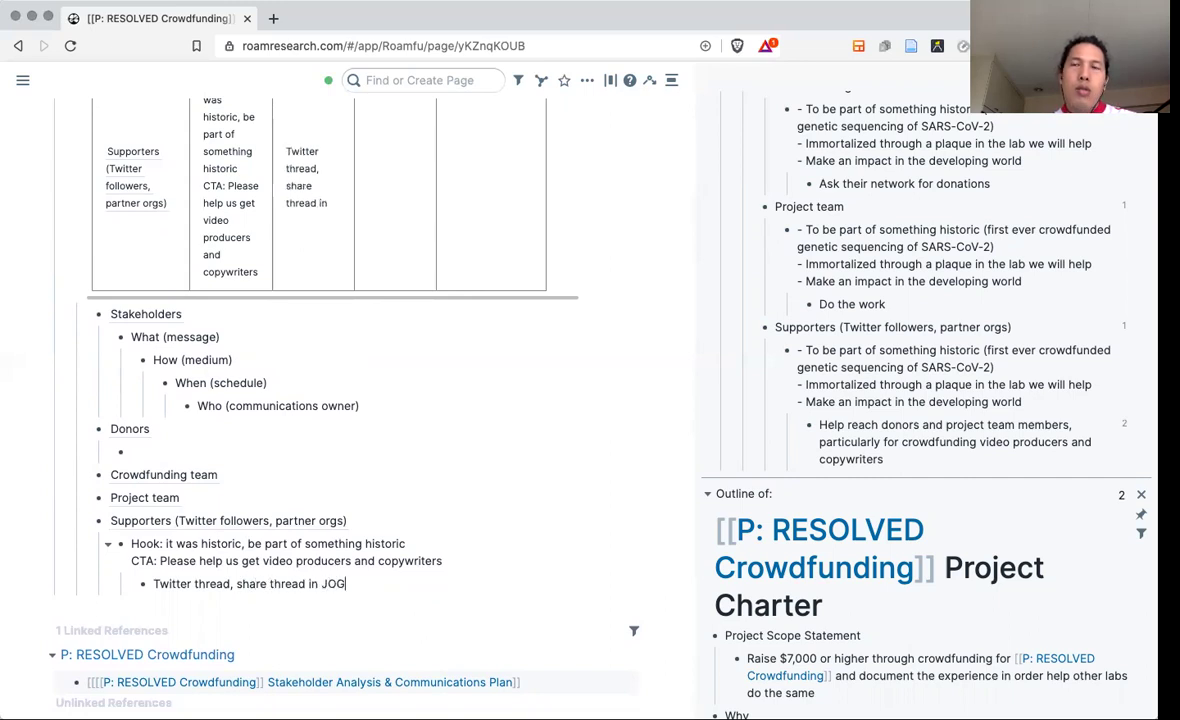
pyautogui.write(' slack')
pyautogui.scroll(3, 361, 453)
pyautogui.scroll(1, 361, 461)
pyautogui.scroll(-1, 363, 462)
pyautogui.scroll(-3, 362, 458)
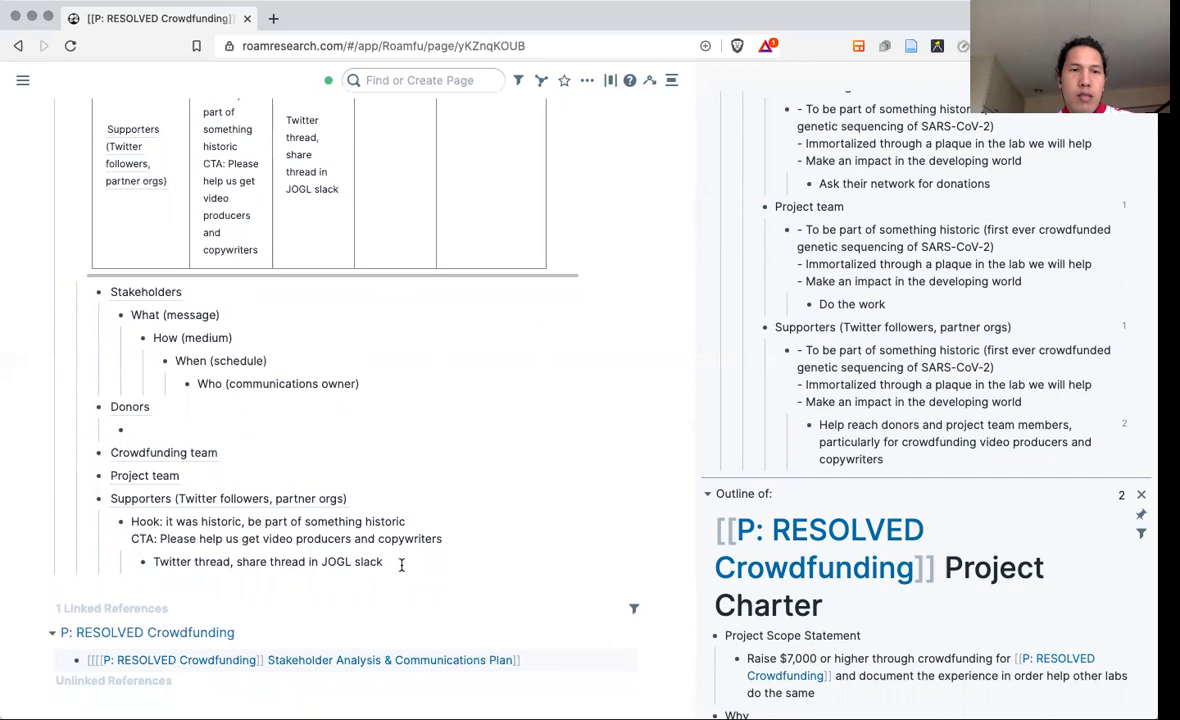
pyautogui.scroll(-1, 360, 400)
# Add a nested schedule entry dated March 25th, 2021 using /today.
pyautogui.press('Return')
pyautogui.press('Tab')
pyautogui.write('/tod')
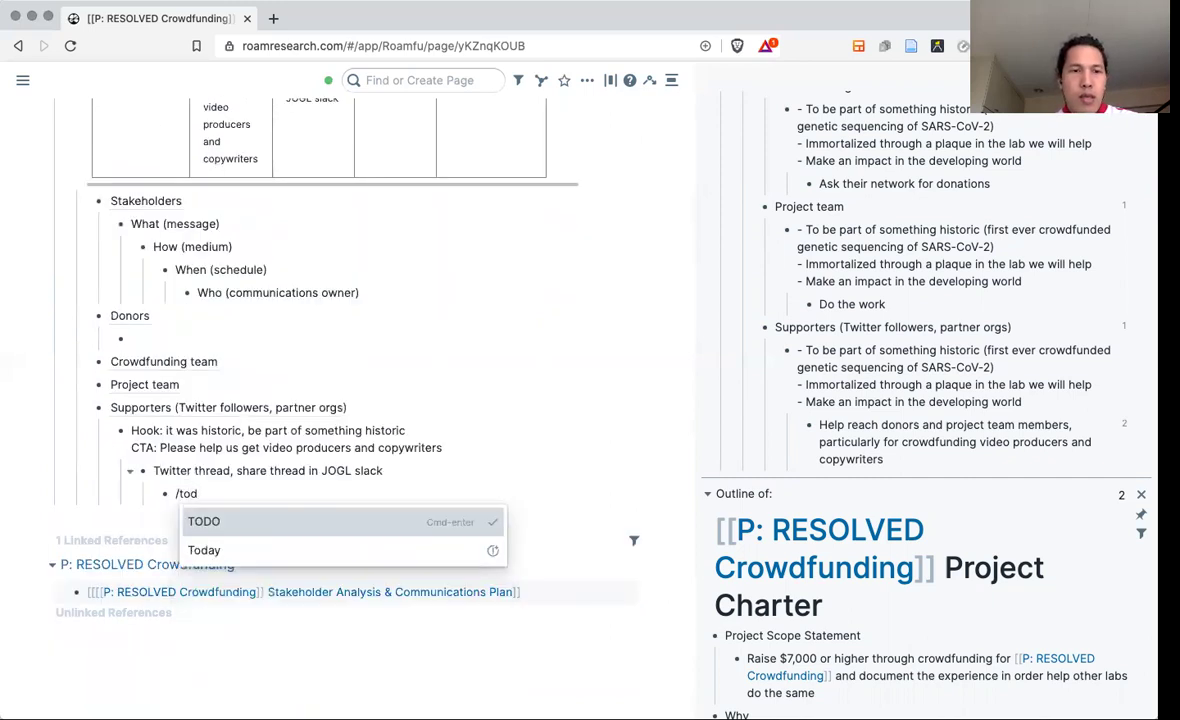
pyautogui.press('Down')
pyautogui.press('Return')
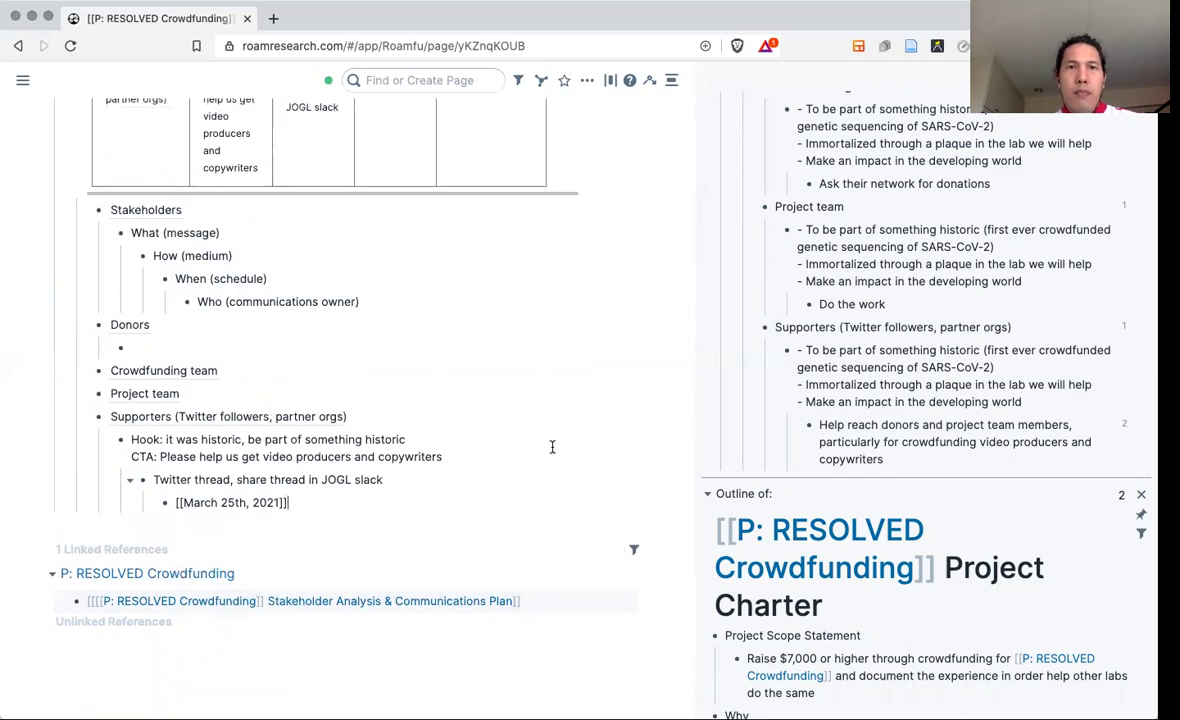
pyautogui.scroll(2, 552, 445)
pyautogui.scroll(2, 552, 450)
pyautogui.scroll(-4, 500, 450)
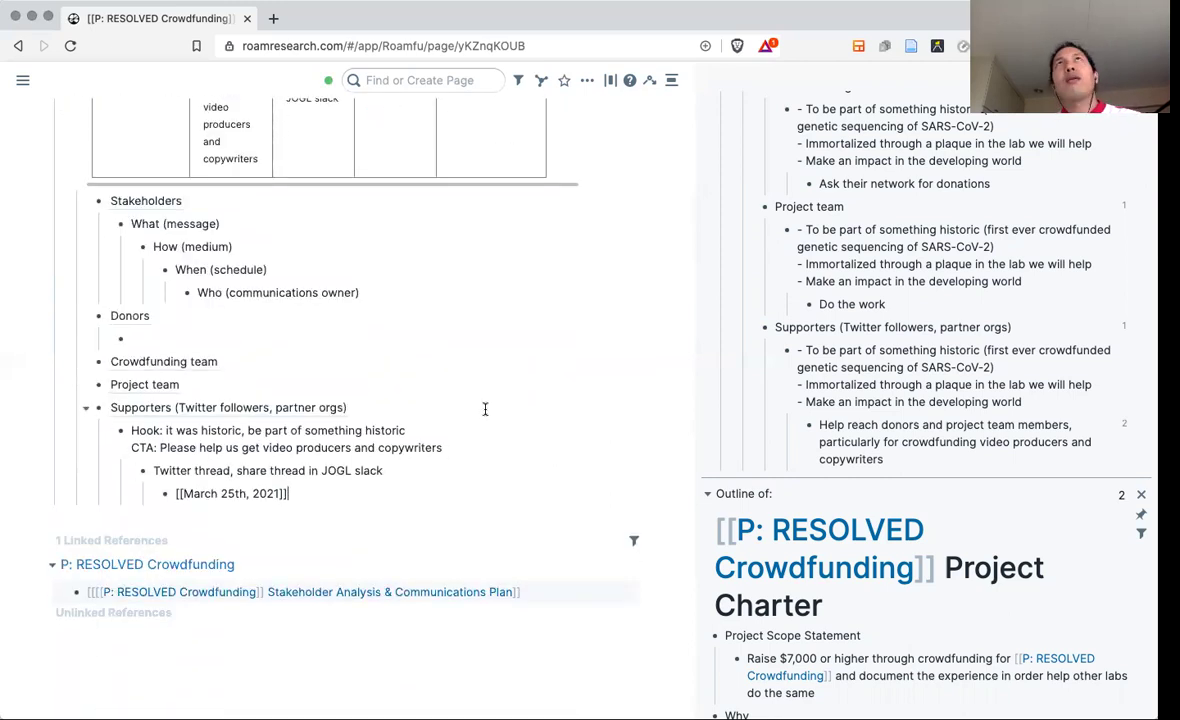
pyautogui.scroll(3, 485, 409)
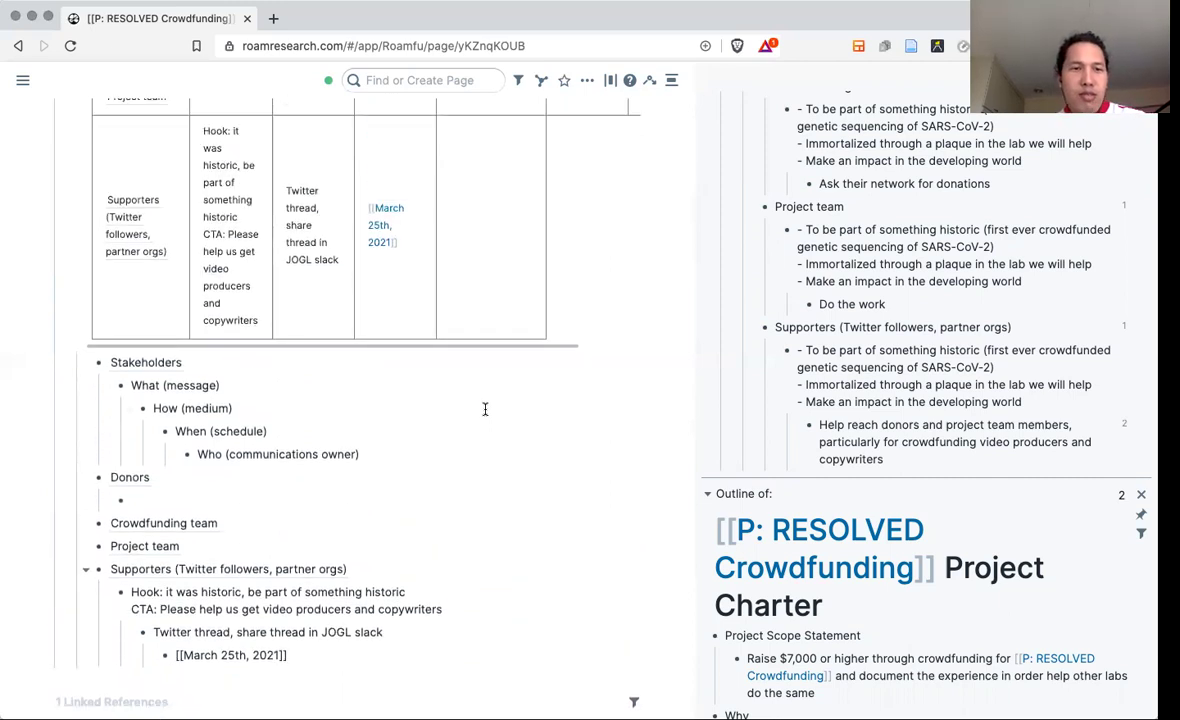
pyautogui.scroll(-1, 485, 409)
pyautogui.scroll(1, 420, 425)
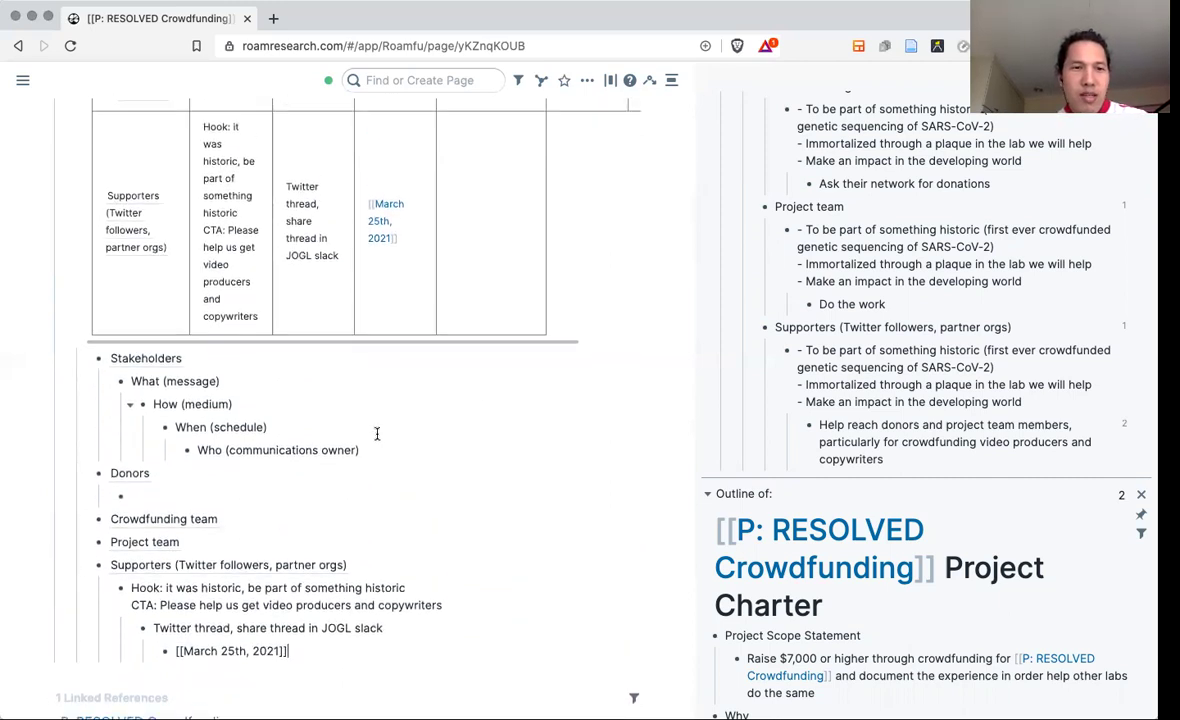
# Delete the 'Who (communications owner)' column line from the communications table.
pyautogui.tripleClick(226, 452)
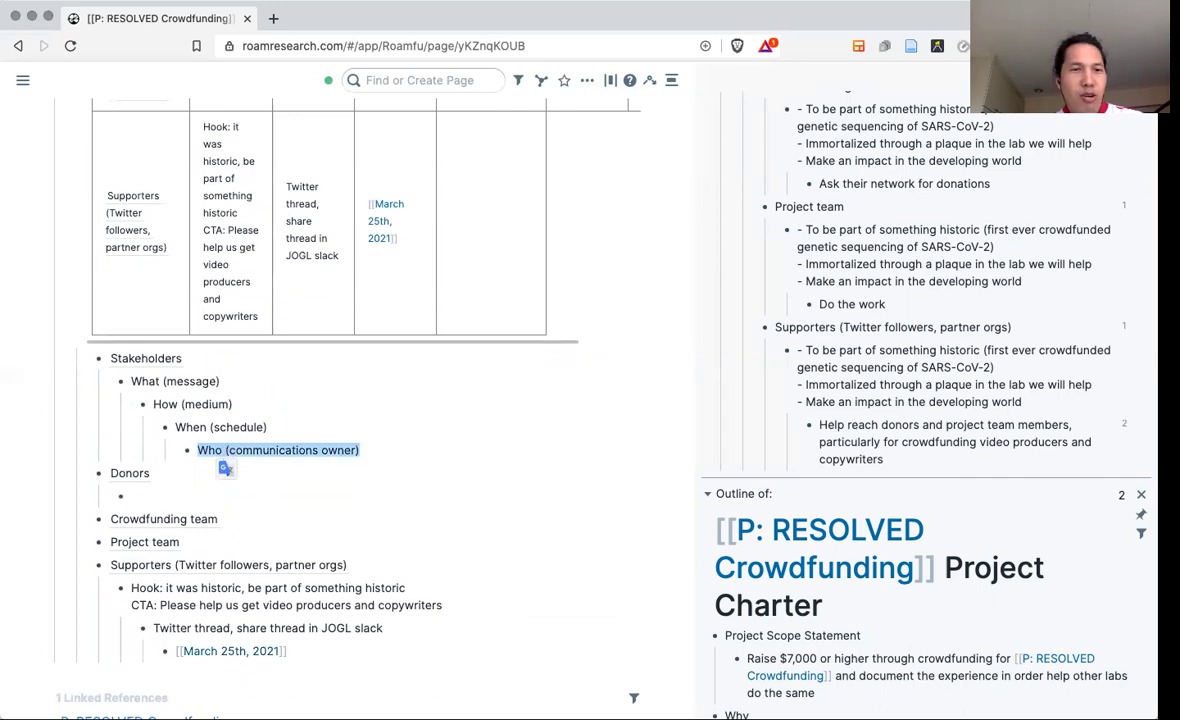
pyautogui.press('BackSpace')
pyautogui.press('BackSpace')
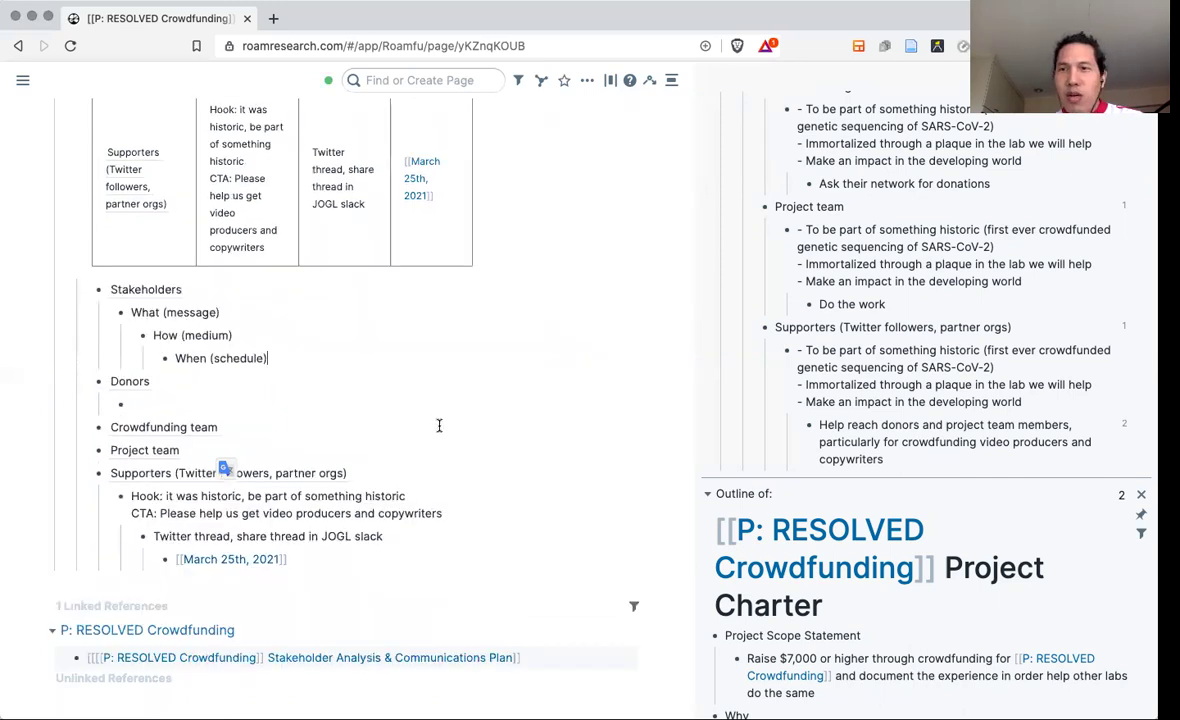
pyautogui.scroll(2, 420, 410)
pyautogui.scroll(1, 440, 430)
pyautogui.scroll(-3, 391, 396)
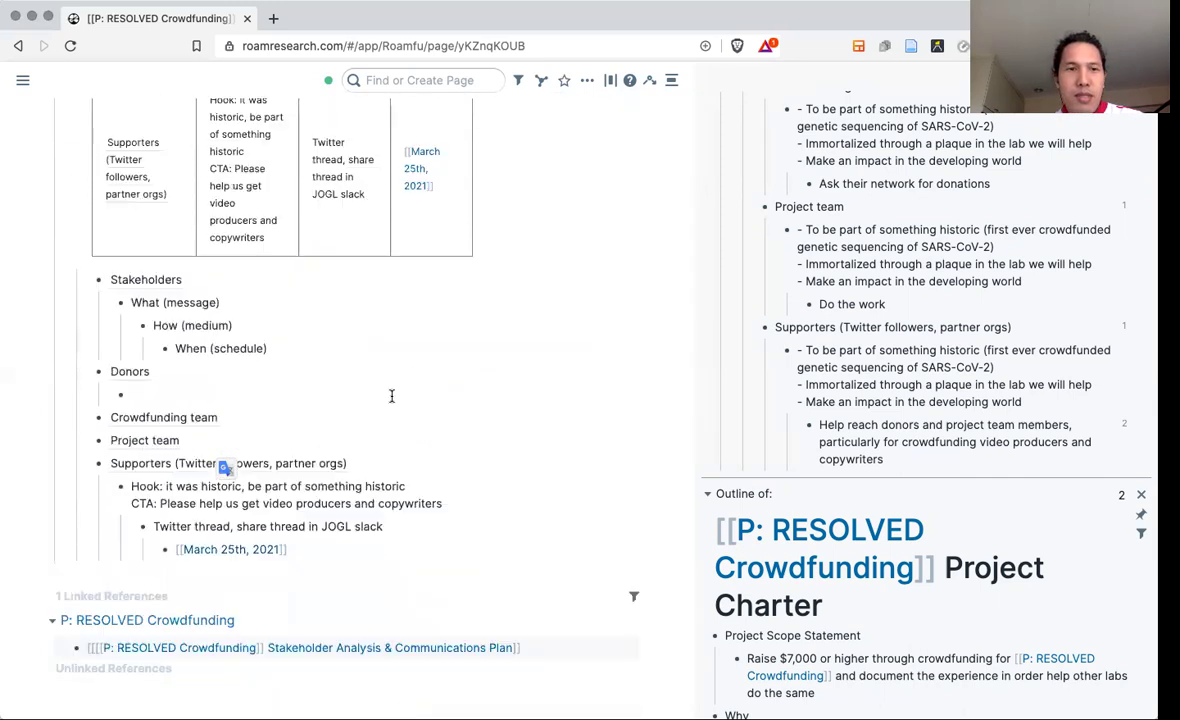
# Select the empty Donors entry, then collapse the Stakeholder analysis and Project Charter sidebar outlines.
pyautogui.click(236, 393)
pyautogui.scroll(1, 377, 537)
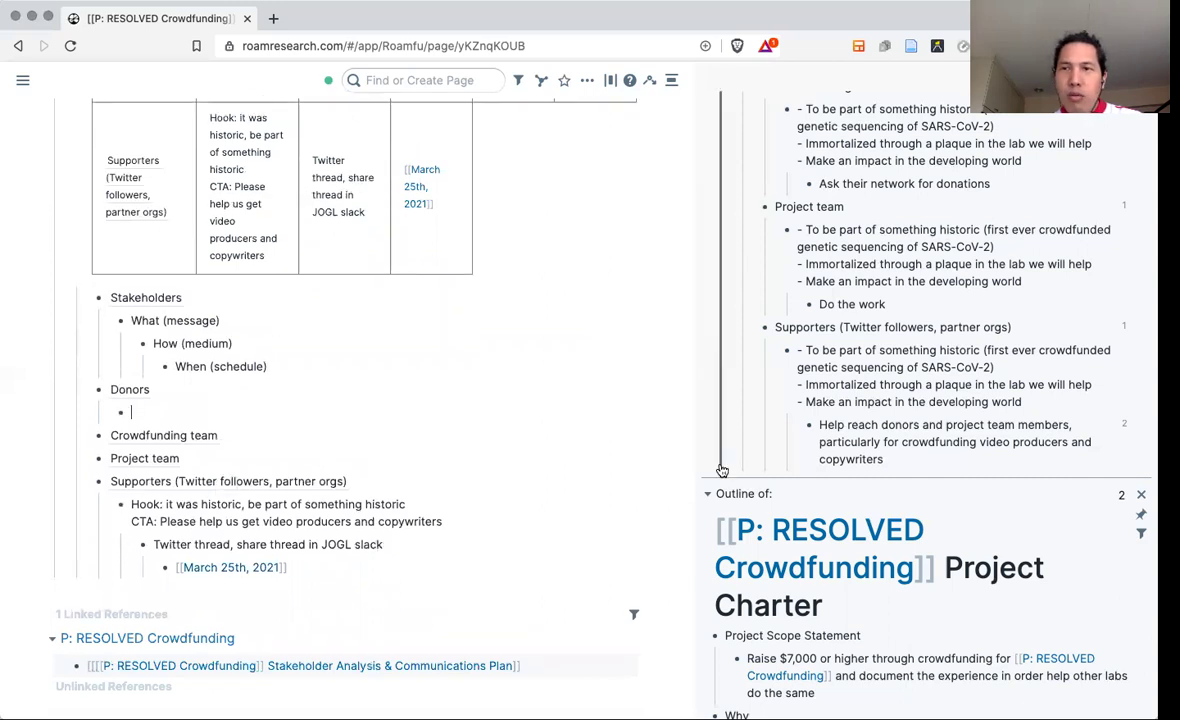
pyautogui.scroll(1, 809, 437)
pyautogui.scroll(5, 810, 440)
pyautogui.scroll(2, 811, 445)
pyautogui.scroll(-10, 811, 445)
pyautogui.scroll(5, 811, 445)
pyautogui.scroll(10, 811, 445)
pyautogui.scroll(5, 578, 404)
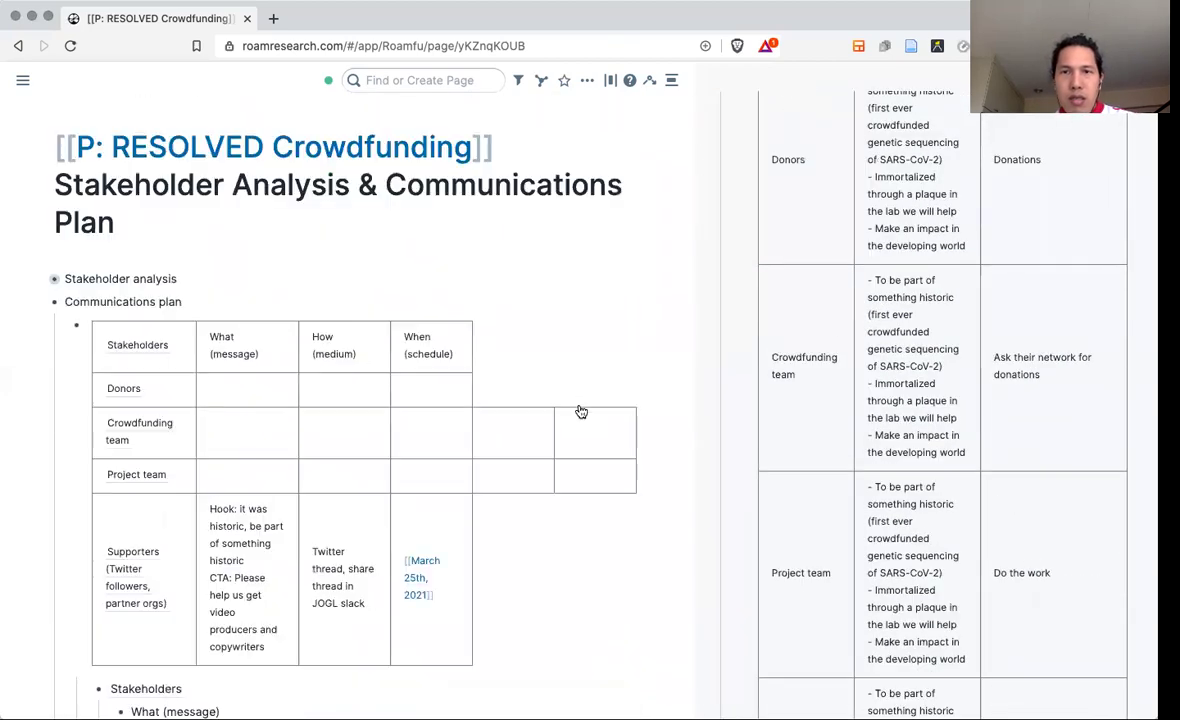
pyautogui.scroll(-2, 569, 442)
pyautogui.scroll(3, 777, 408)
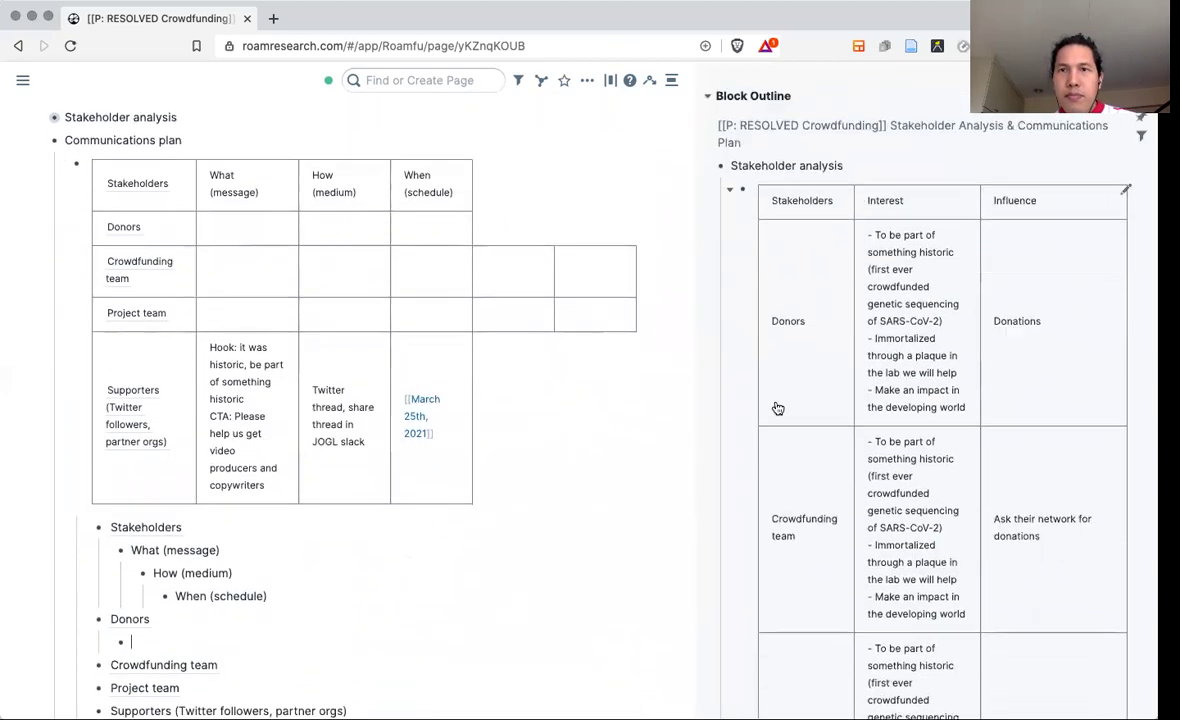
pyautogui.click(707, 112)
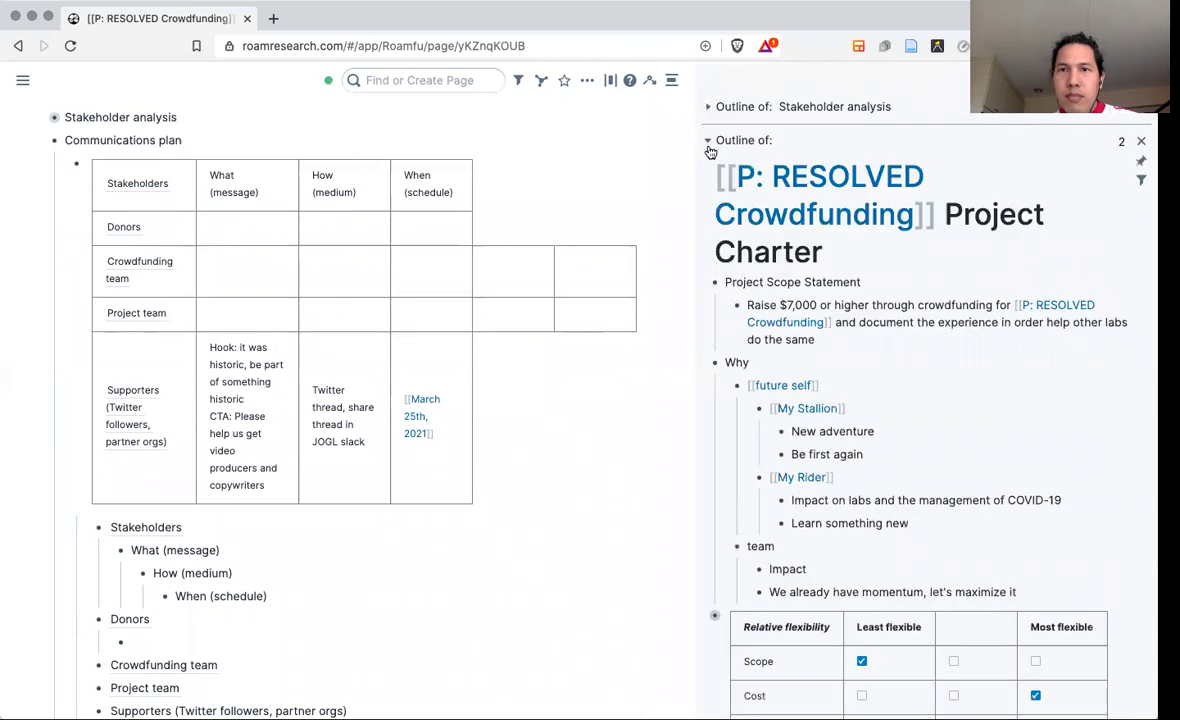
pyautogui.click(708, 142)
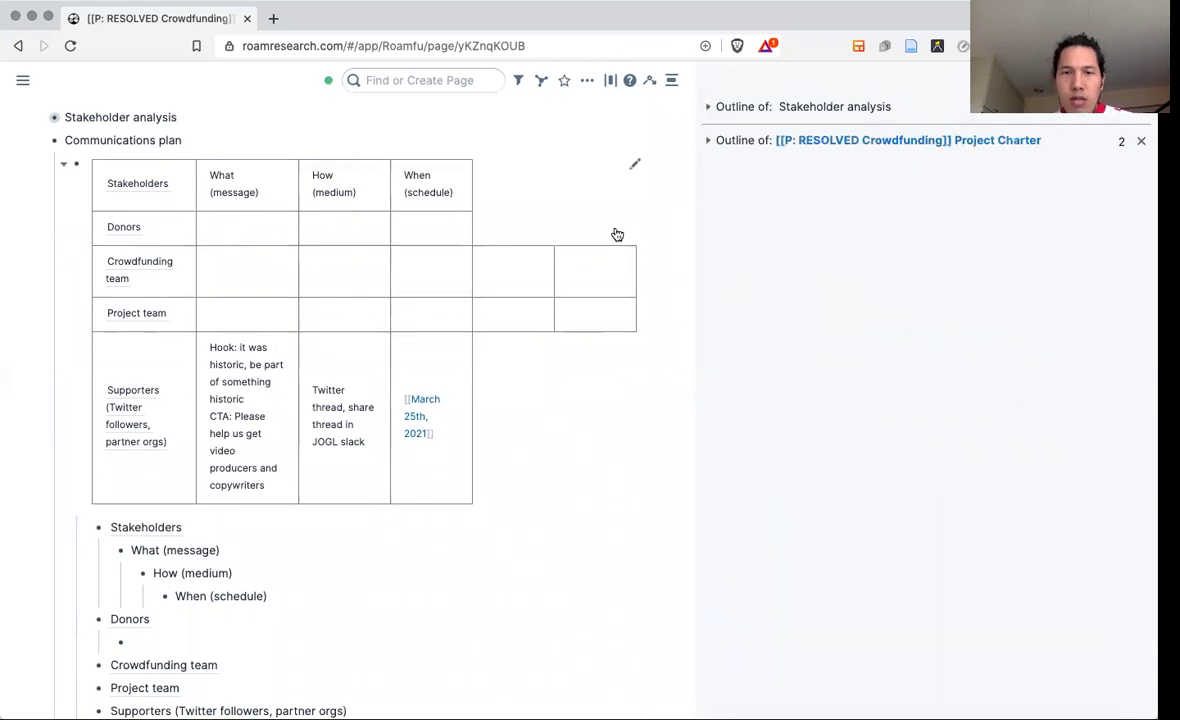
# Search 'wbs' and open the RESOLVED Crowdfunding WBS page in the sidebar.
pyautogui.press('super+u')
pyautogui.write('wbs')
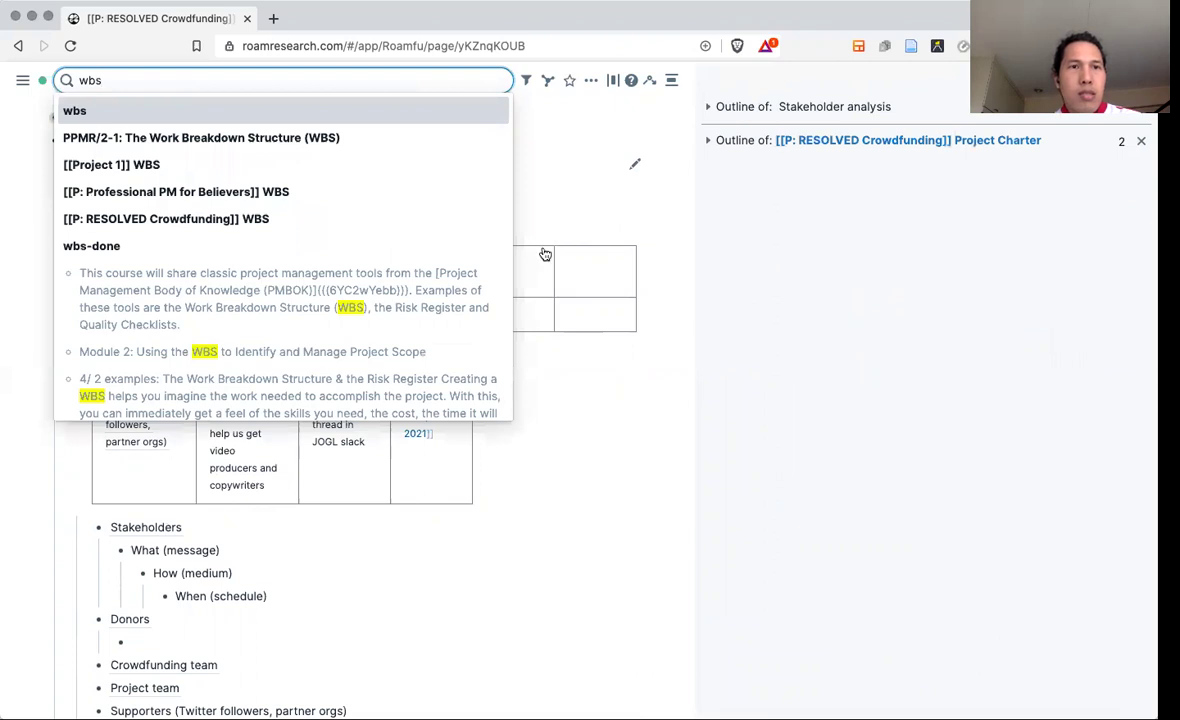
pyautogui.keyDown('shift'); pyautogui.click(253, 220); pyautogui.keyUp('shift')
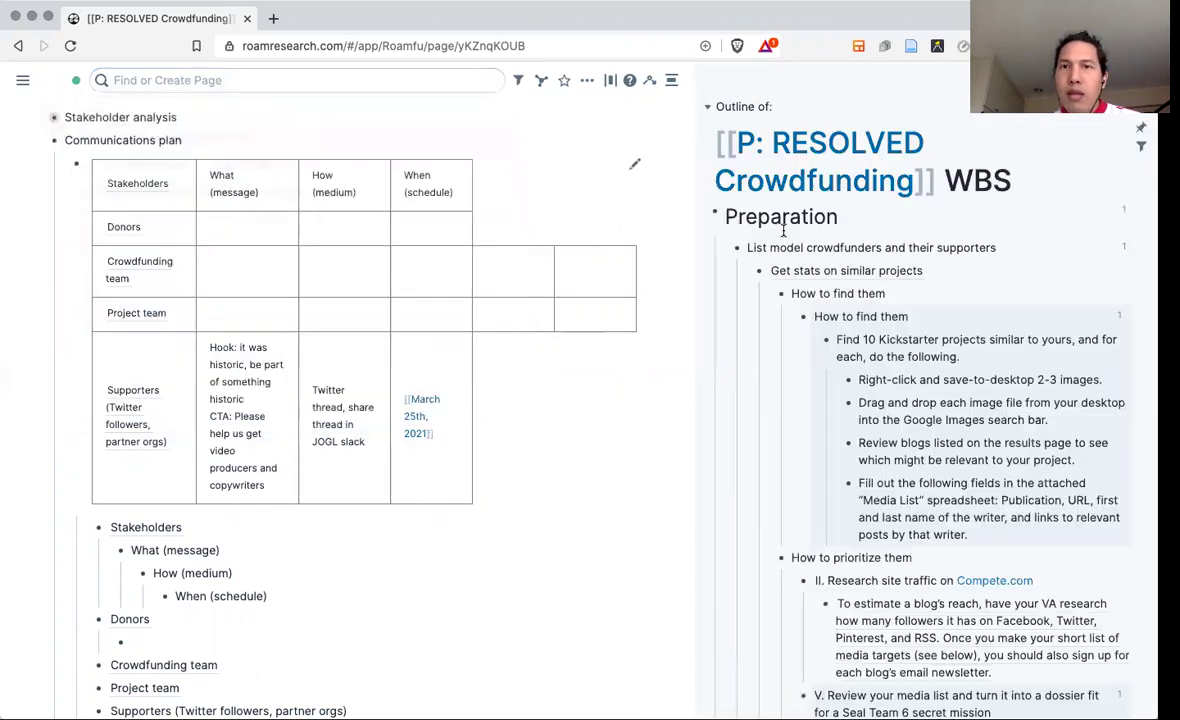
# Collapse the Preparation and Outreach sections and expand the PM section of the WBS.
pyautogui.click(705, 217)
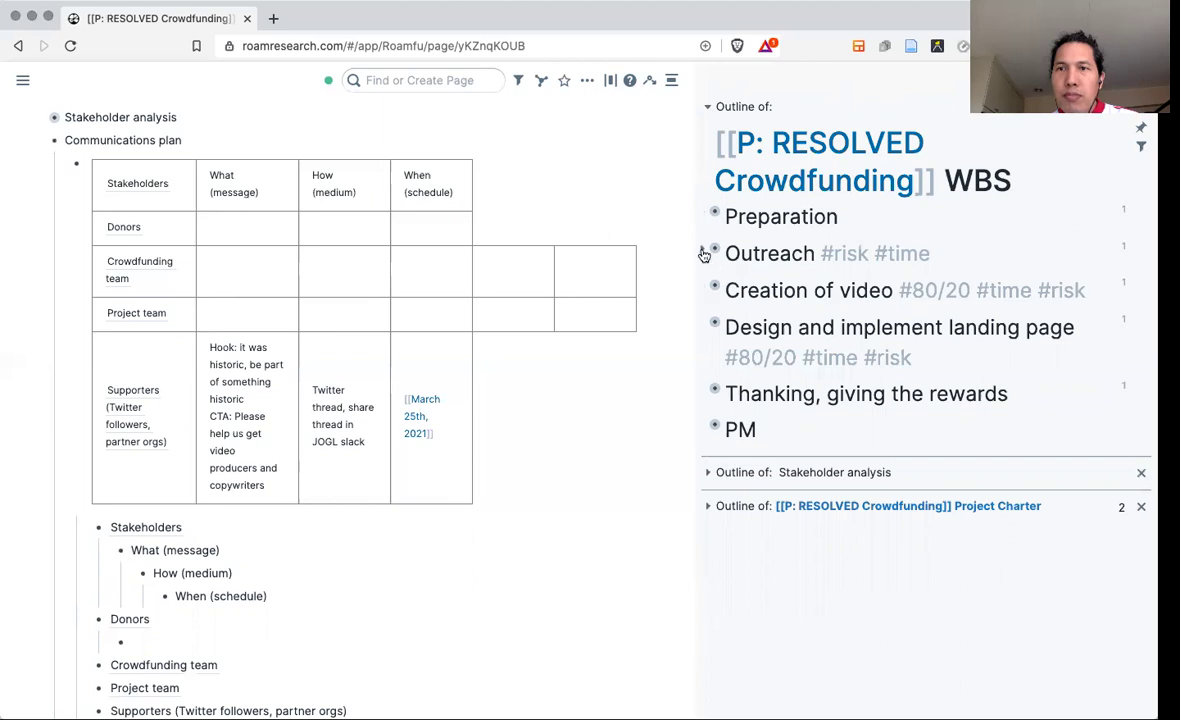
pyautogui.click(704, 254)
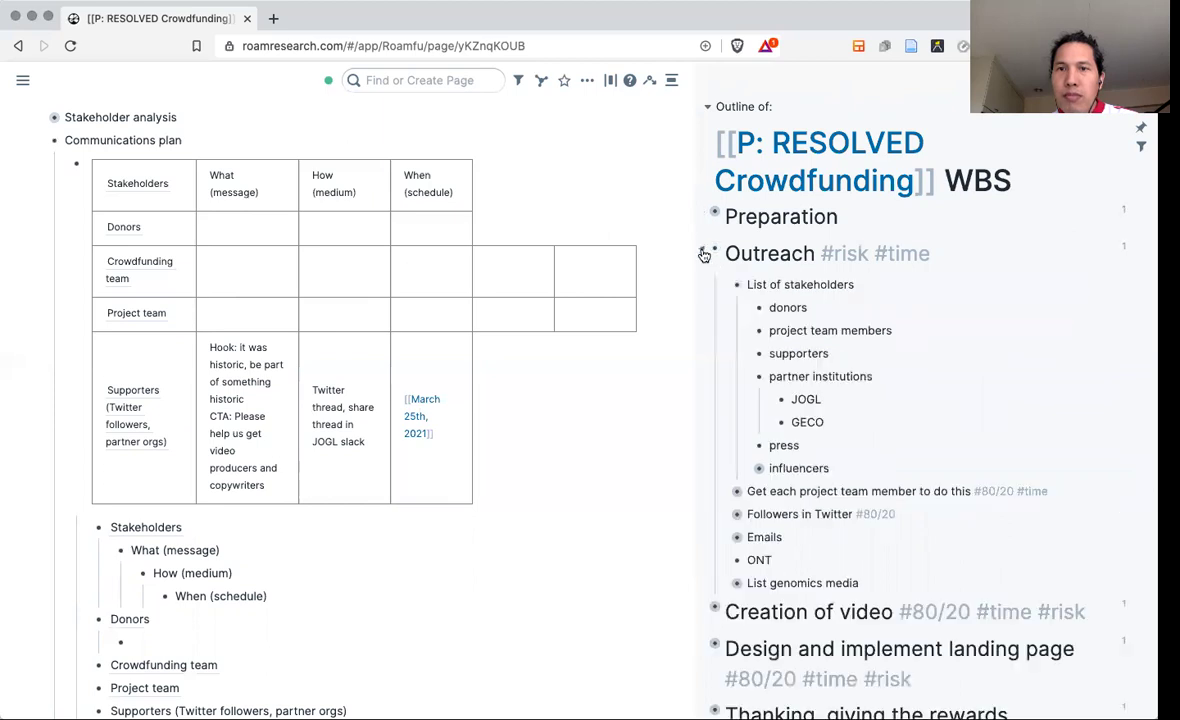
pyautogui.click(704, 254)
pyautogui.scroll(-1, 720, 340)
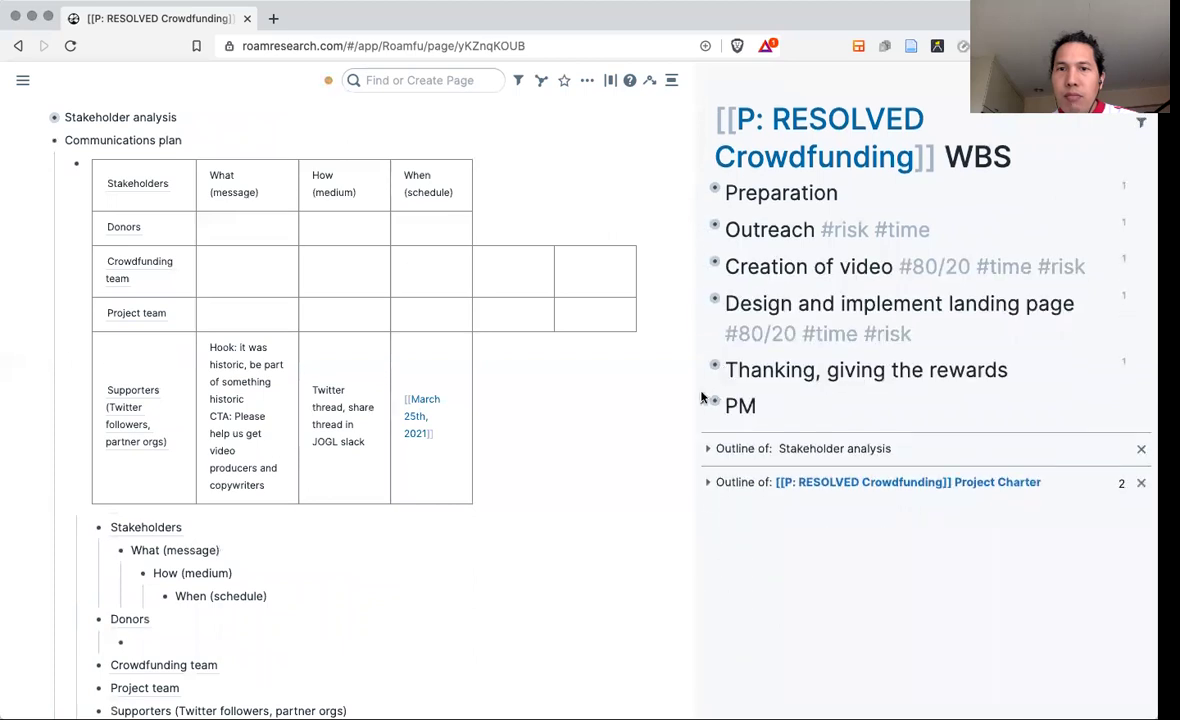
pyautogui.click(705, 403)
pyautogui.scroll(-1, 750, 480)
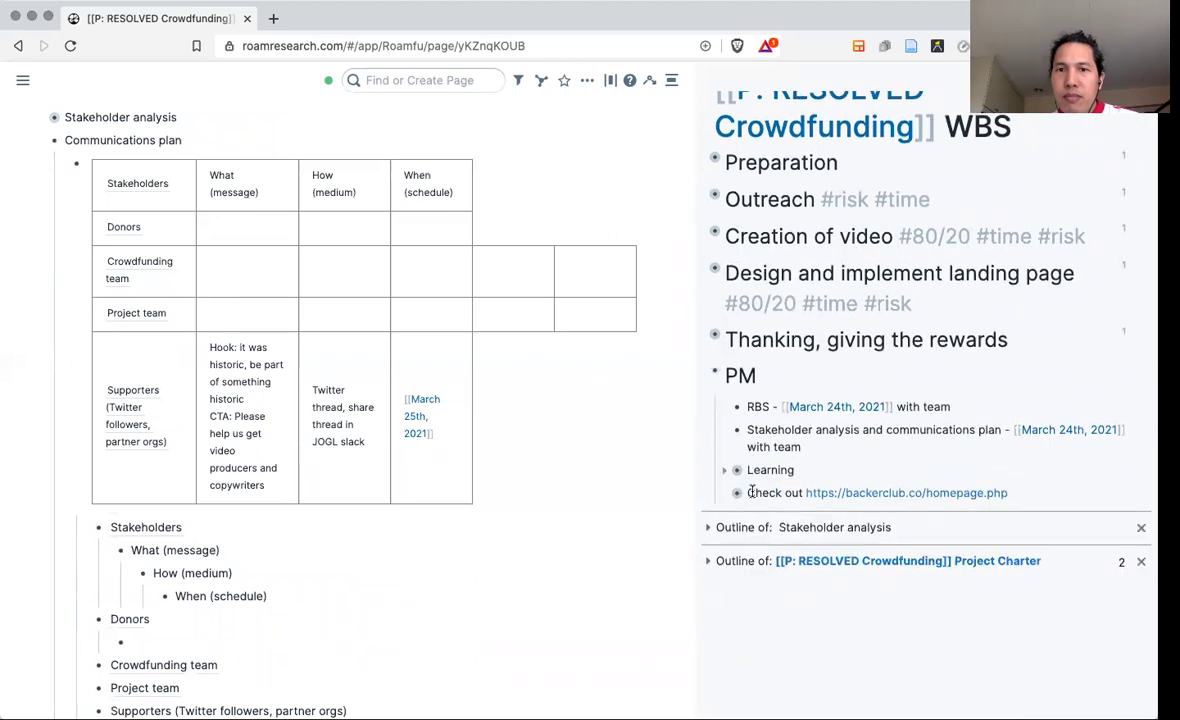
# Add a 'Communications' item under the PM notes in the sidebar WBS.
pyautogui.scroll(-3, 878, 425)
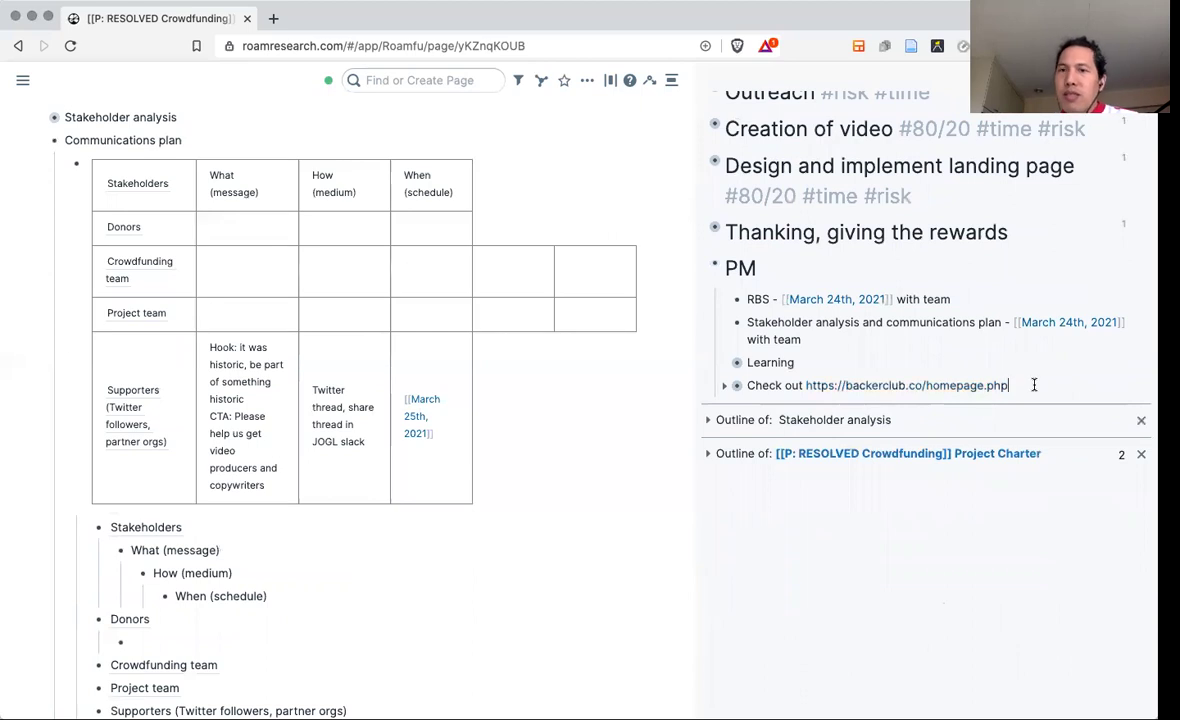
pyautogui.press('Return')
pyautogui.write('Communications')
# Nest the note 'Twitter thread on launch' under Communications.
pyautogui.press('Return')
pyautogui.press('Tab')
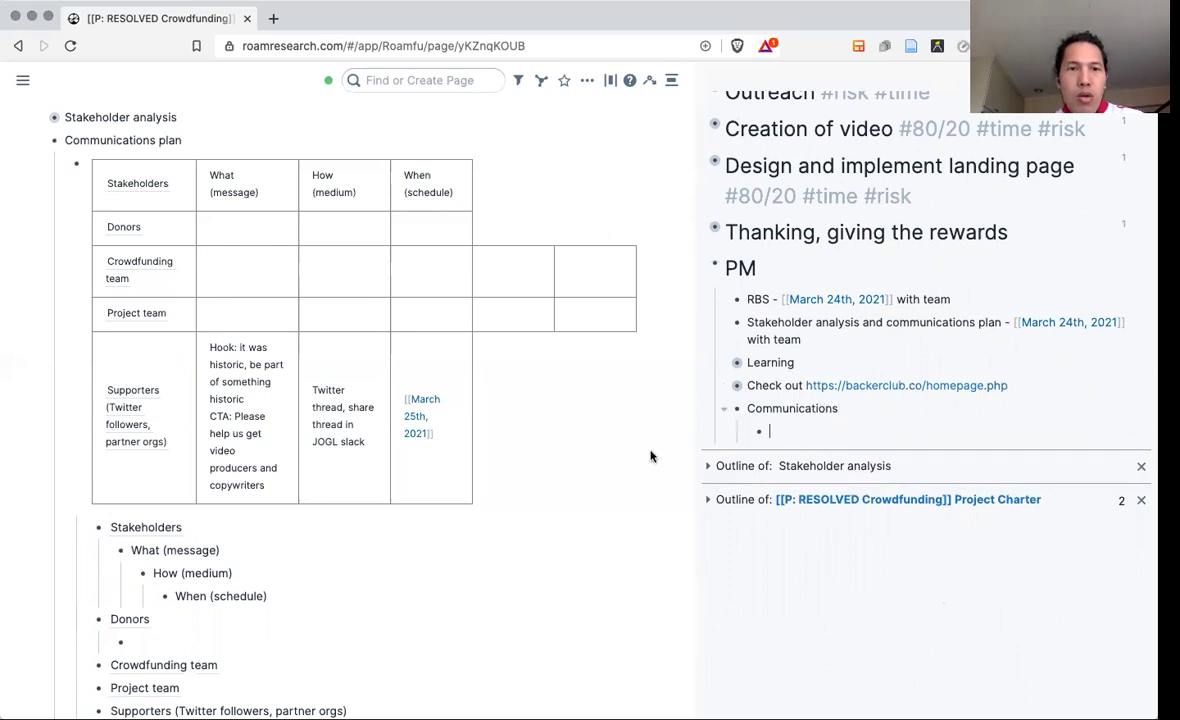
pyautogui.scroll(-1, 650, 456)
pyautogui.scroll(-1, 650, 456)
pyautogui.write('Twit')
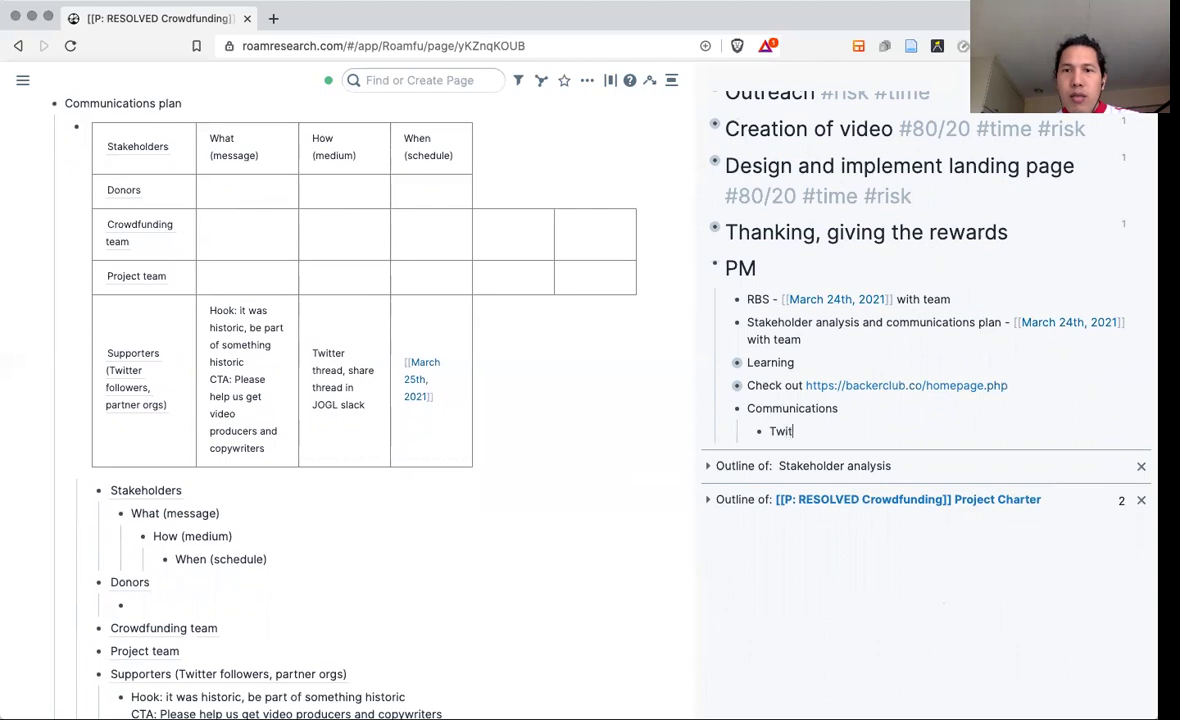
pyautogui.write('ter thread on lu')
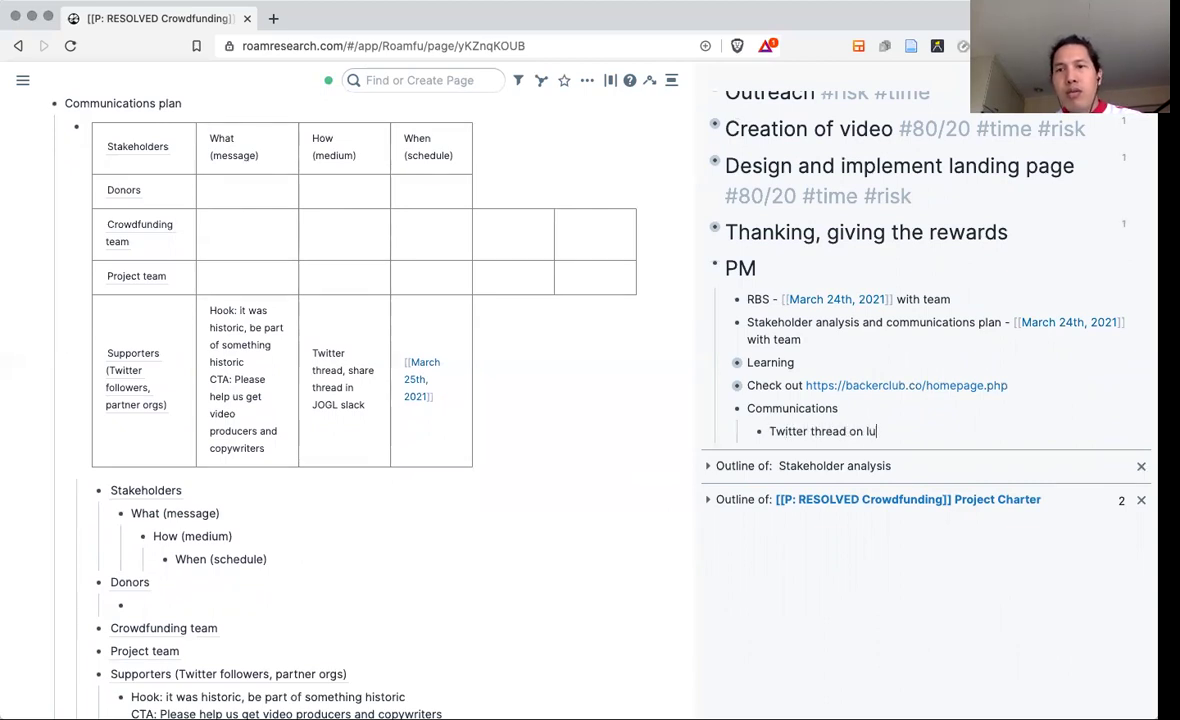
pyautogui.press('BackSpace')
pyautogui.write('aunch')
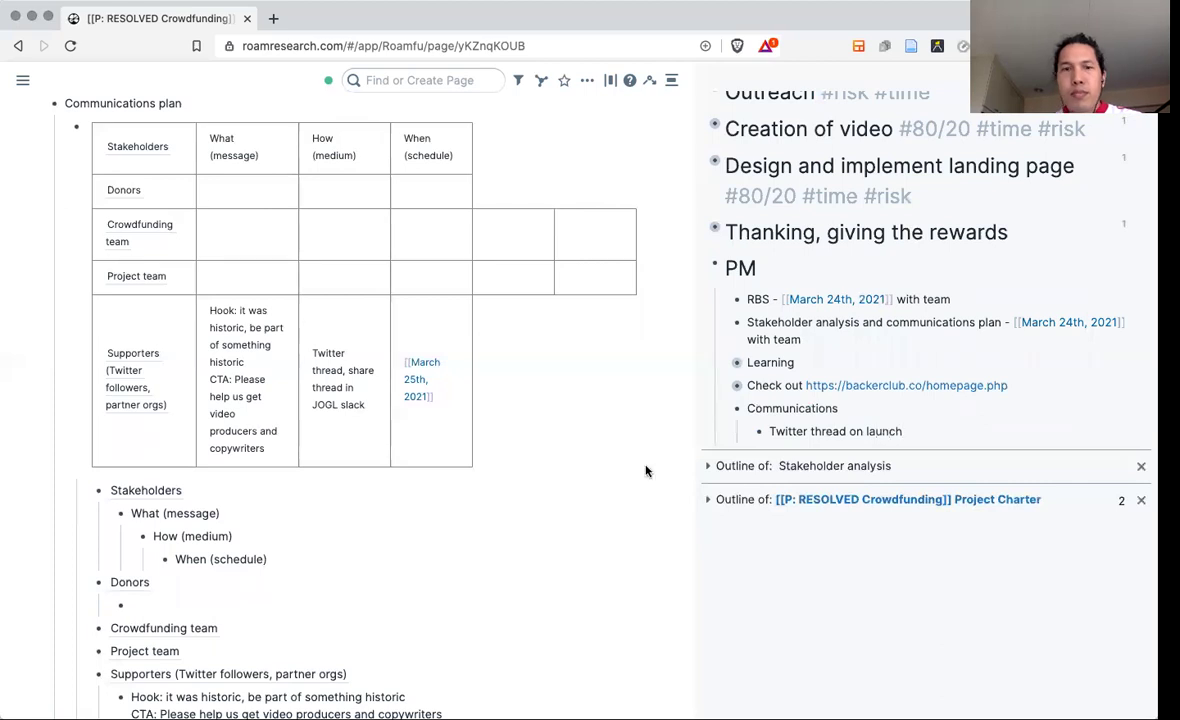
pyautogui.scroll(-1, 332, 569)
pyautogui.scroll(-4, 332, 569)
pyautogui.scroll(-1, 334, 574)
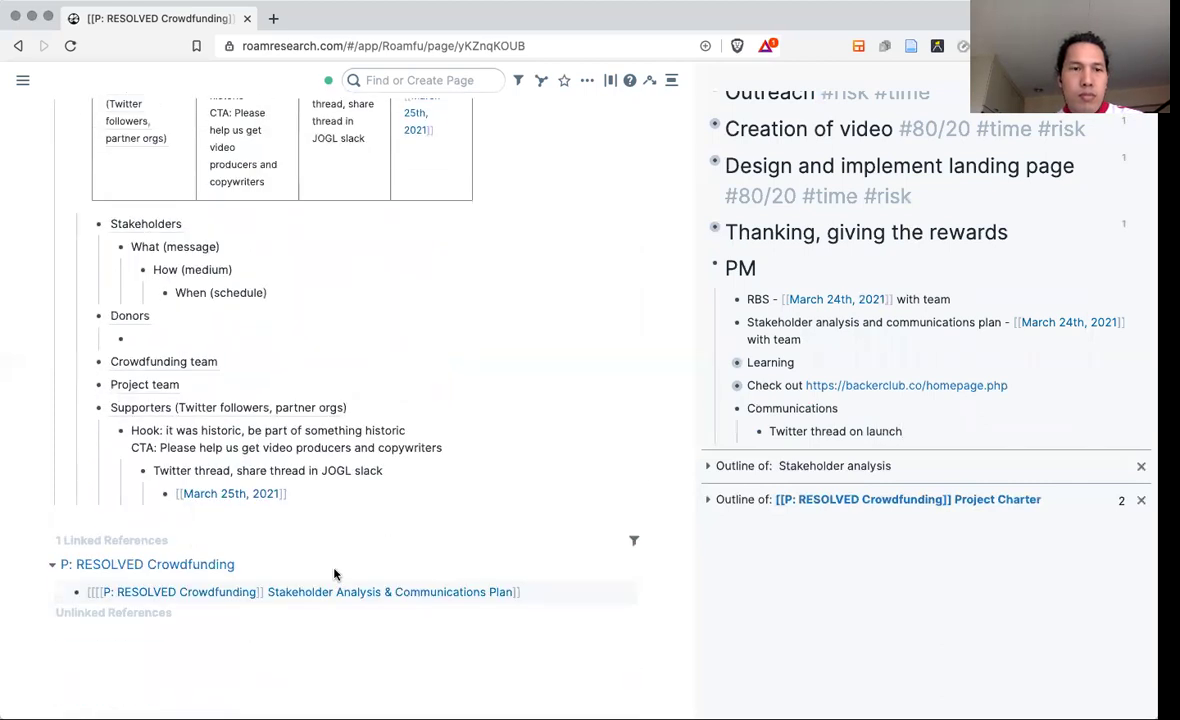
# Paste a Supporters hook block reference after the note and convert it to a text alias.
pyautogui.rightClick(99, 407)
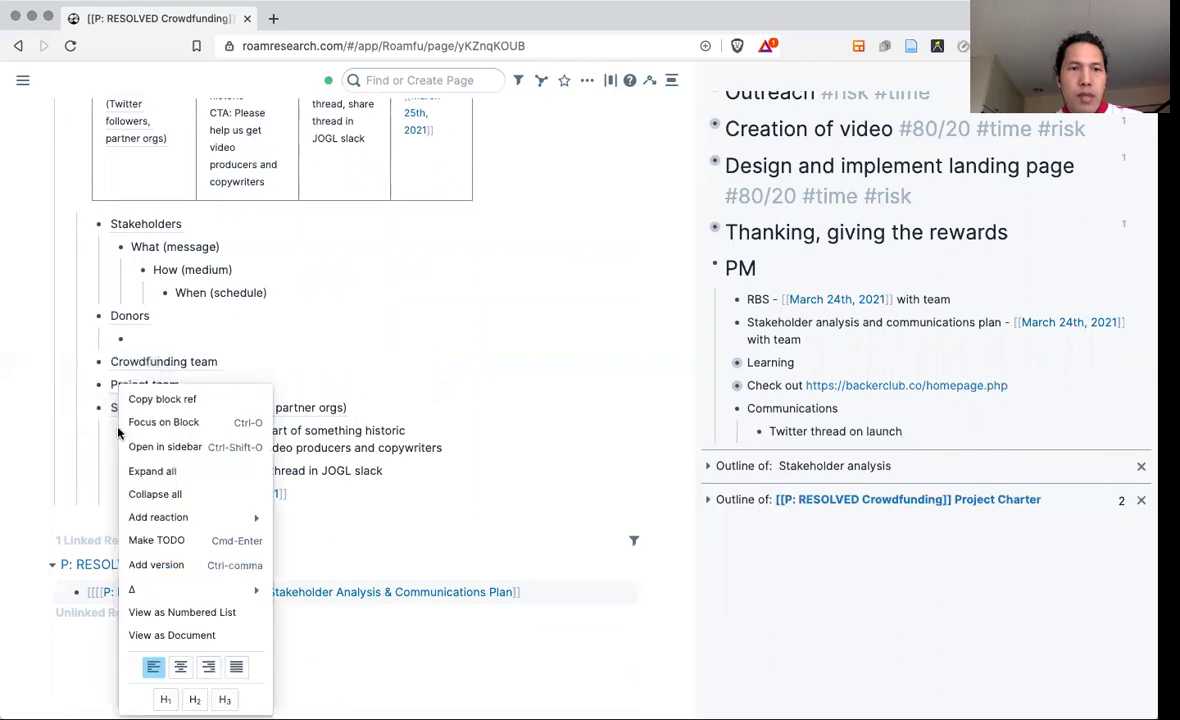
pyautogui.click(168, 400)
pyautogui.hotkey('ctrl', 'v')
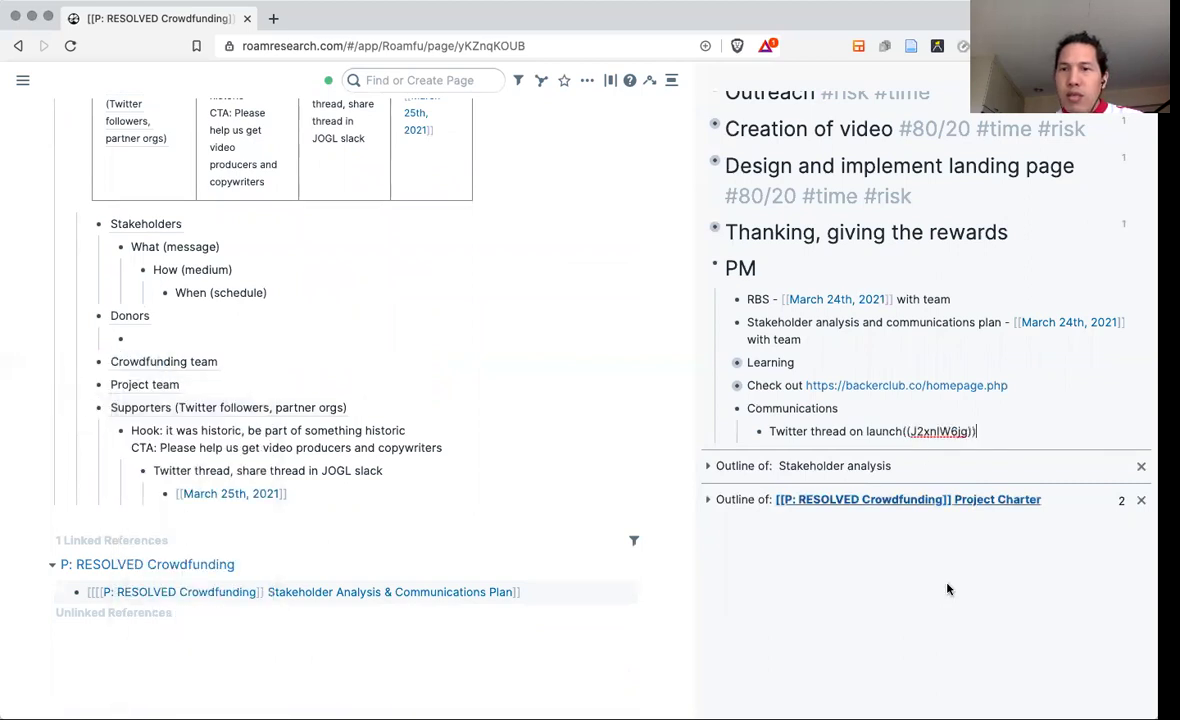
pyautogui.press('Escape')
pyautogui.rightClick(963, 431)
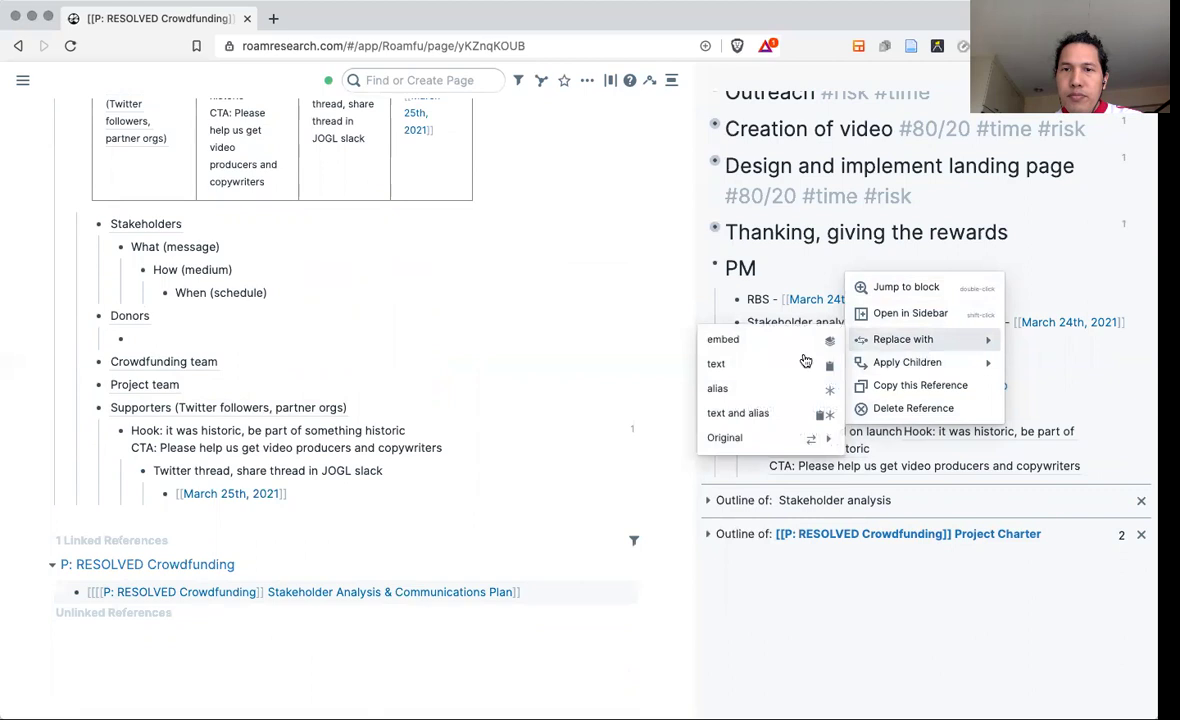
pyautogui.moveTo(903, 339)
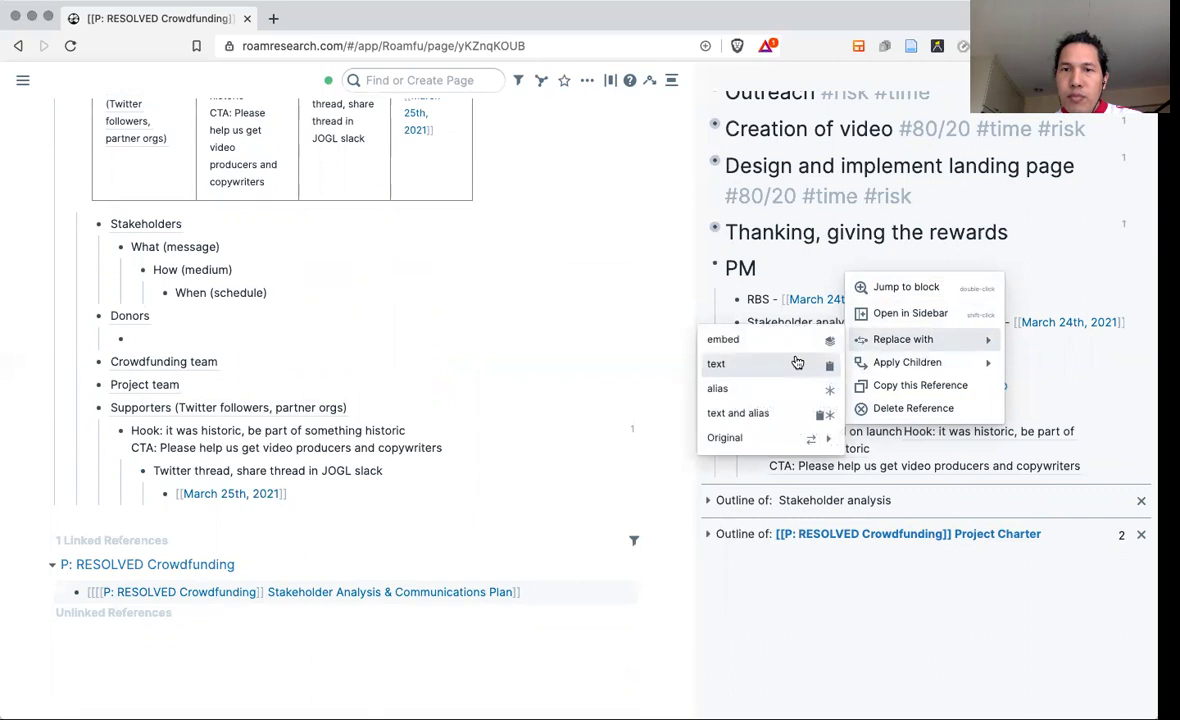
pyautogui.click(797, 388)
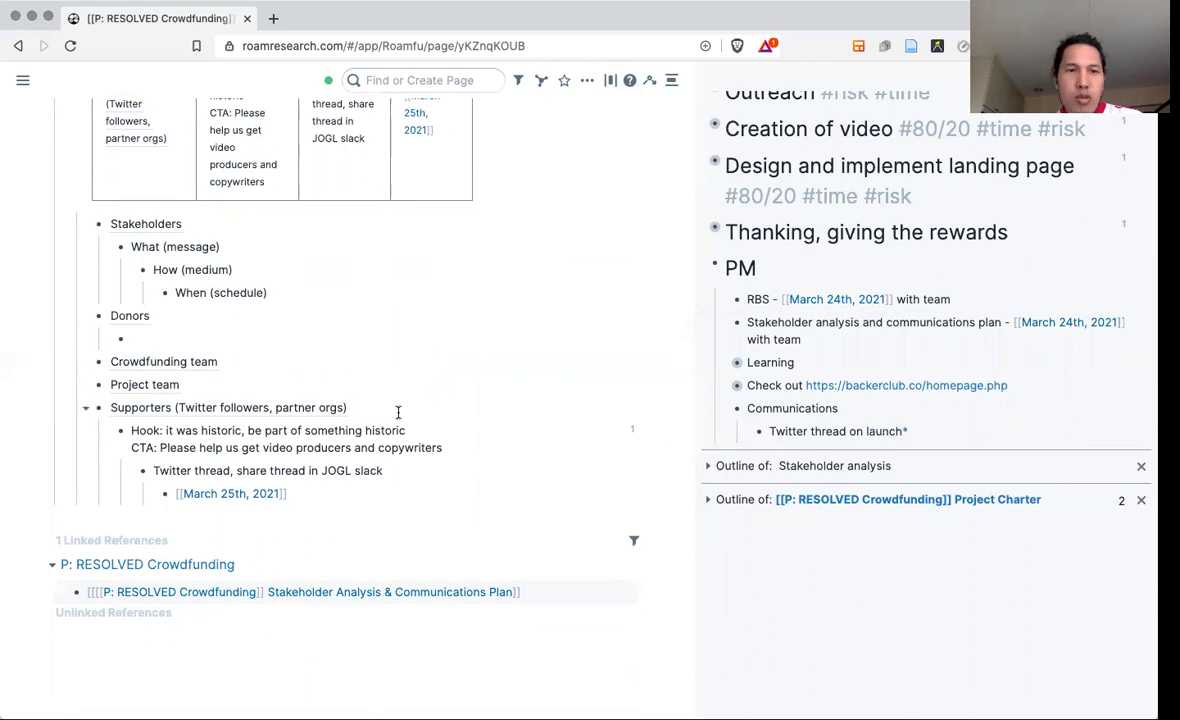
# Date the note March 25th, 2021 with /today and make it a TODO.
pyautogui.click(948, 432)
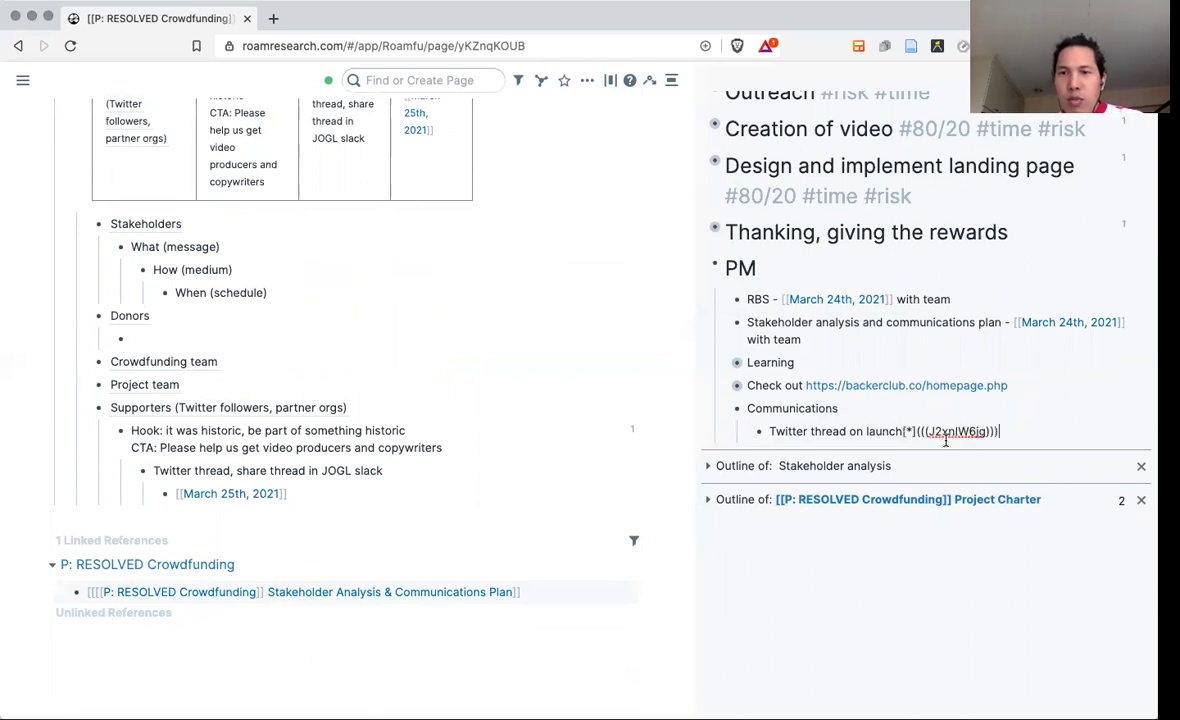
pyautogui.write('/')
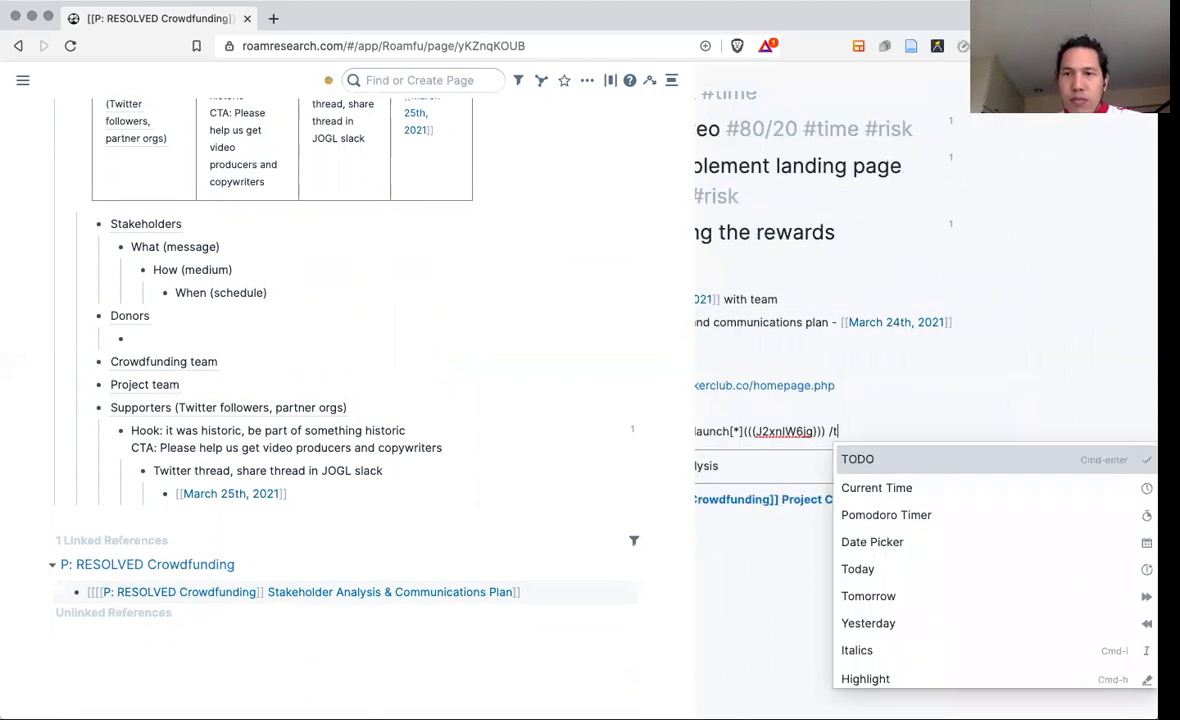
pyautogui.write('today')
pyautogui.press('Return')
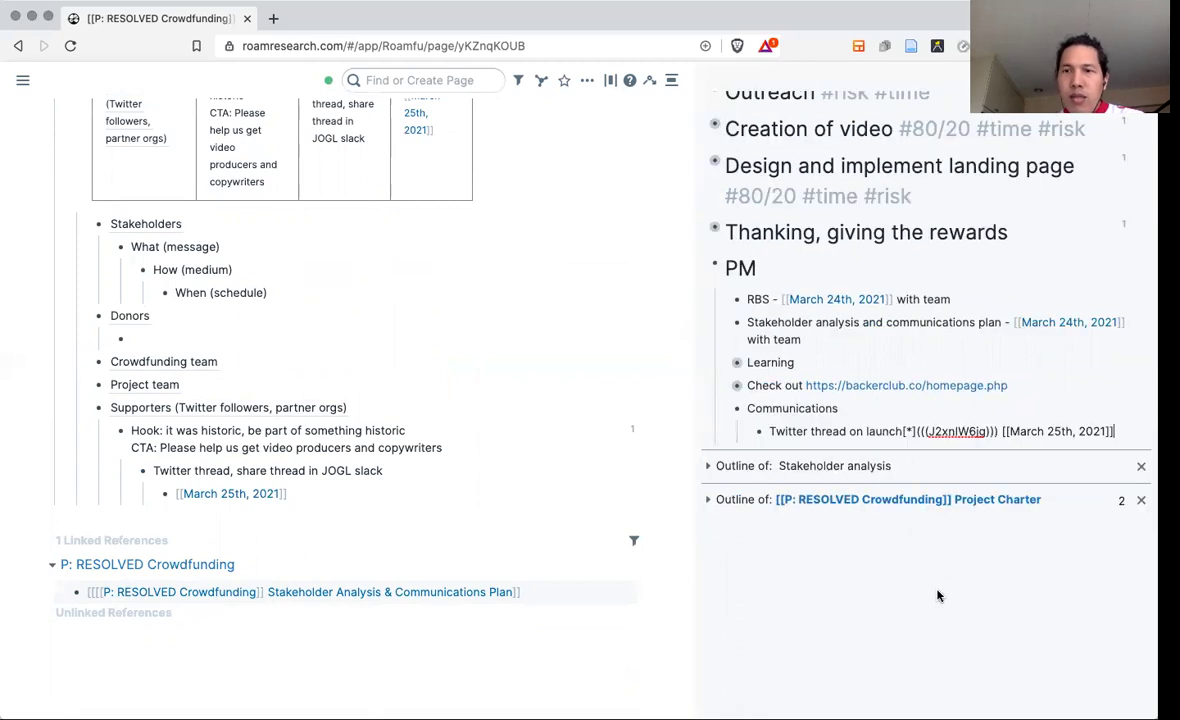
pyautogui.click(938, 595)
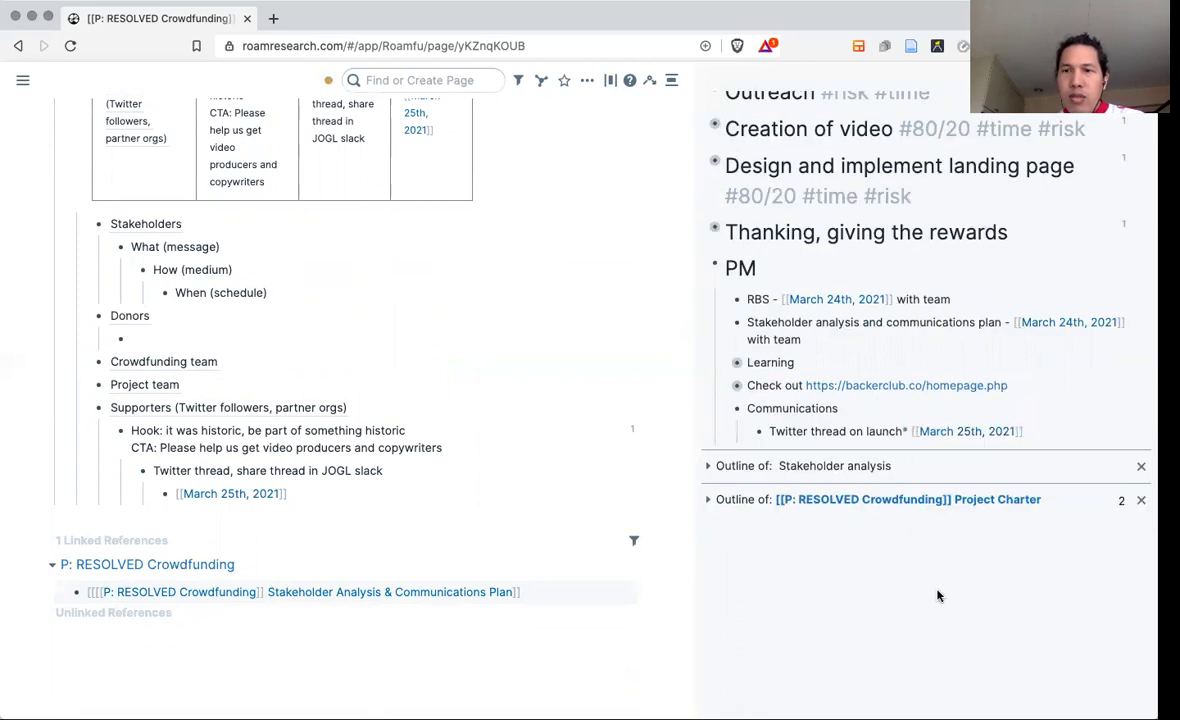
pyautogui.click(1040, 431)
pyautogui.hotkey('ctrl', 'Return')
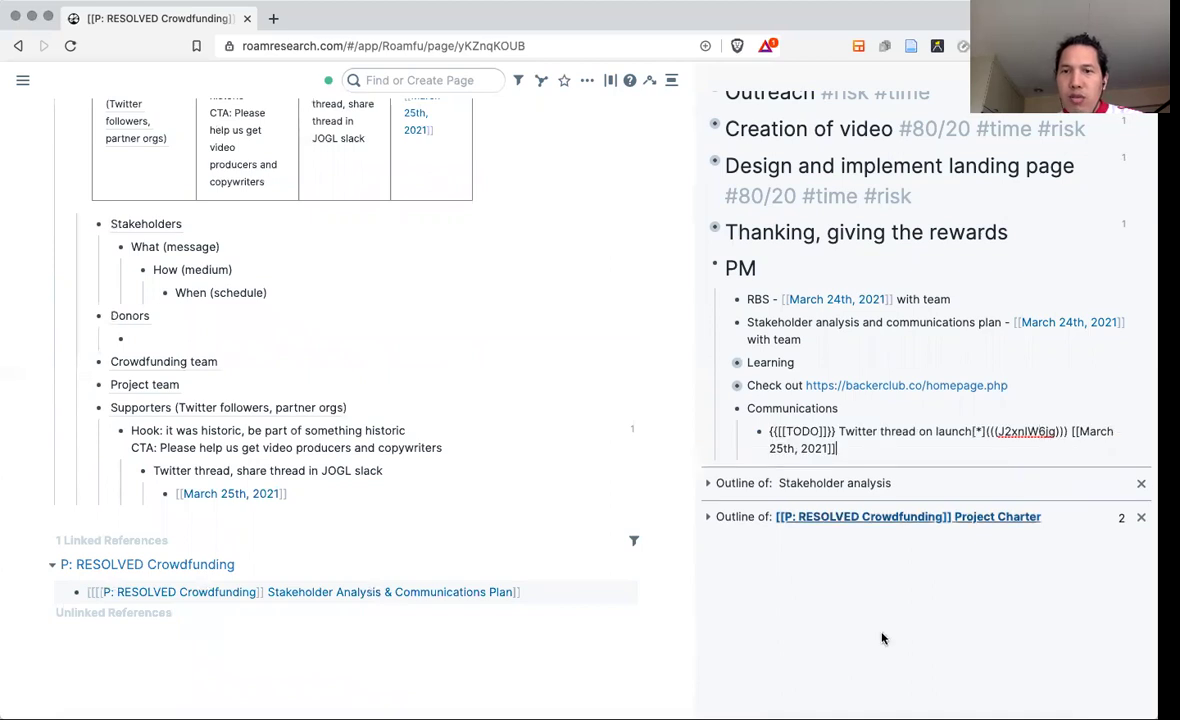
pyautogui.click(812, 582)
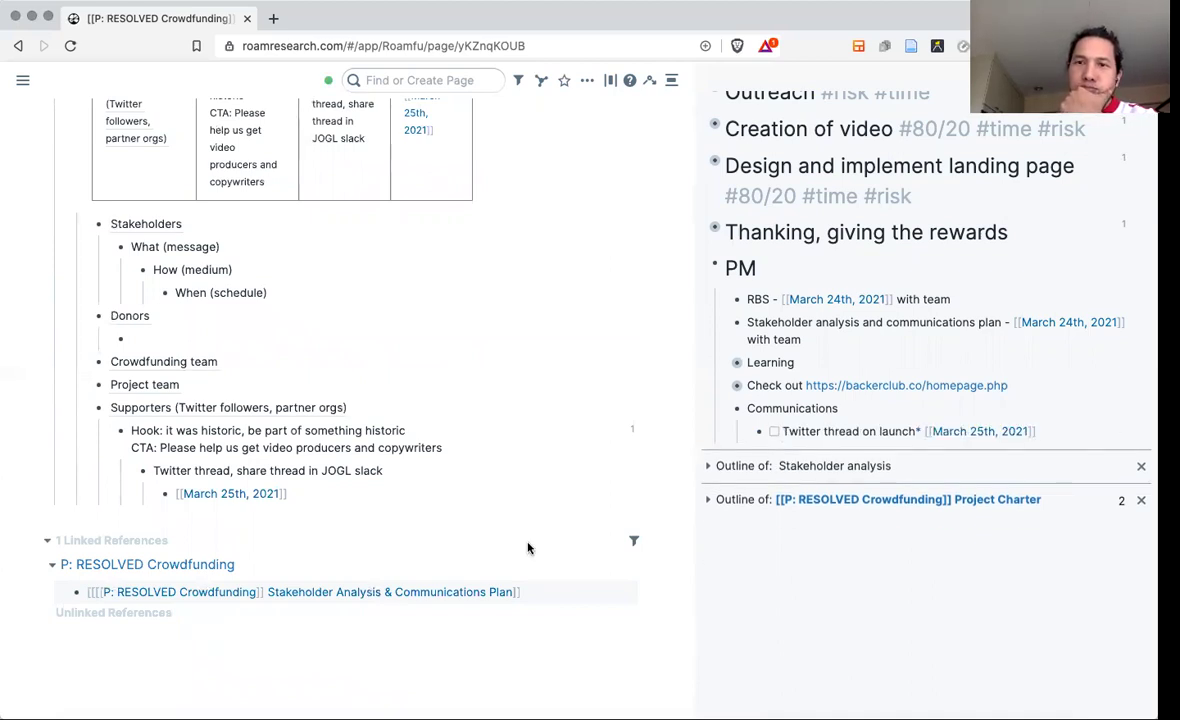
# Copy the Supporters hook line into the empty Donors bullet.
pyautogui.scroll(1, 380, 540)
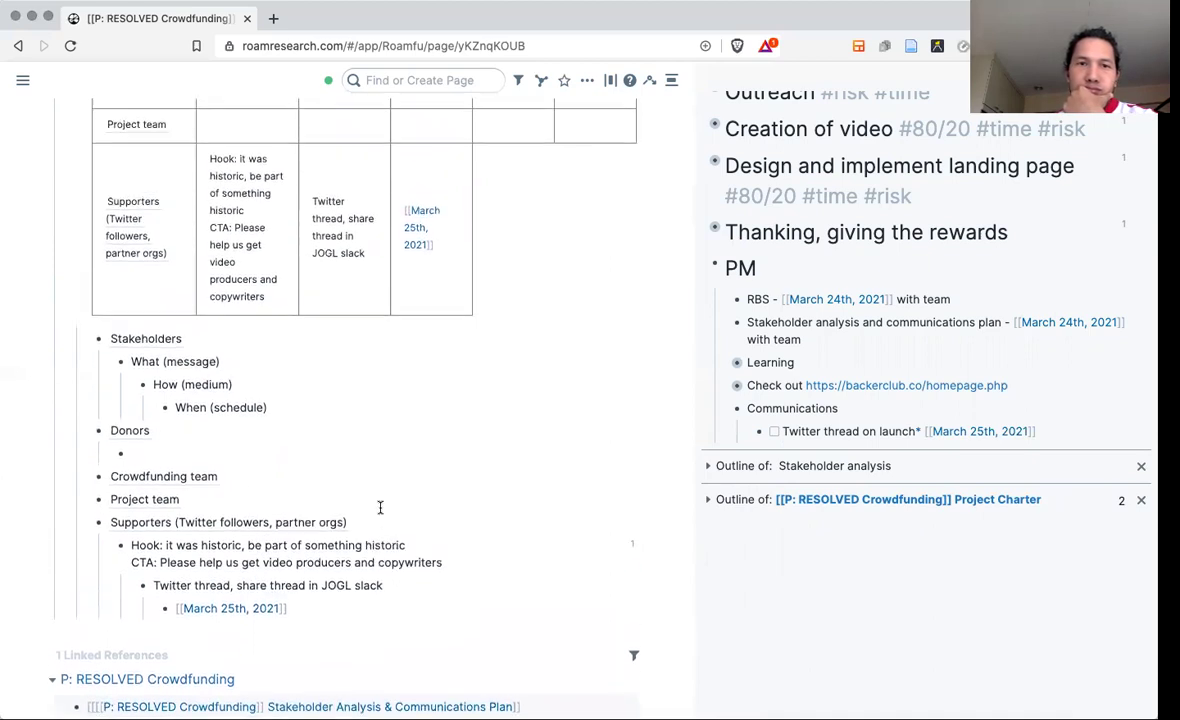
pyautogui.scroll(1, 380, 507)
pyautogui.scroll(1, 380, 507)
pyautogui.scroll(-1, 380, 507)
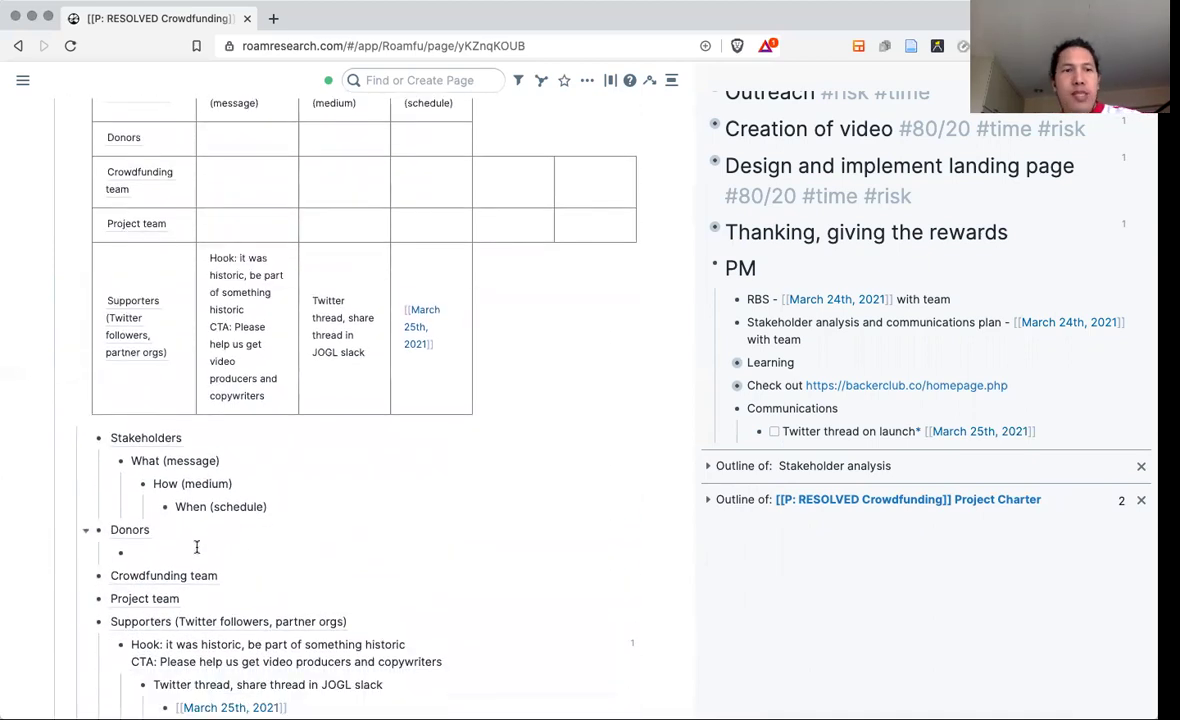
pyautogui.scroll(1, 392, 569)
pyautogui.scroll(-1, 392, 569)
pyautogui.scroll(-1, 392, 569)
pyautogui.scroll(-2, 392, 573)
pyautogui.scroll(2, 392, 576)
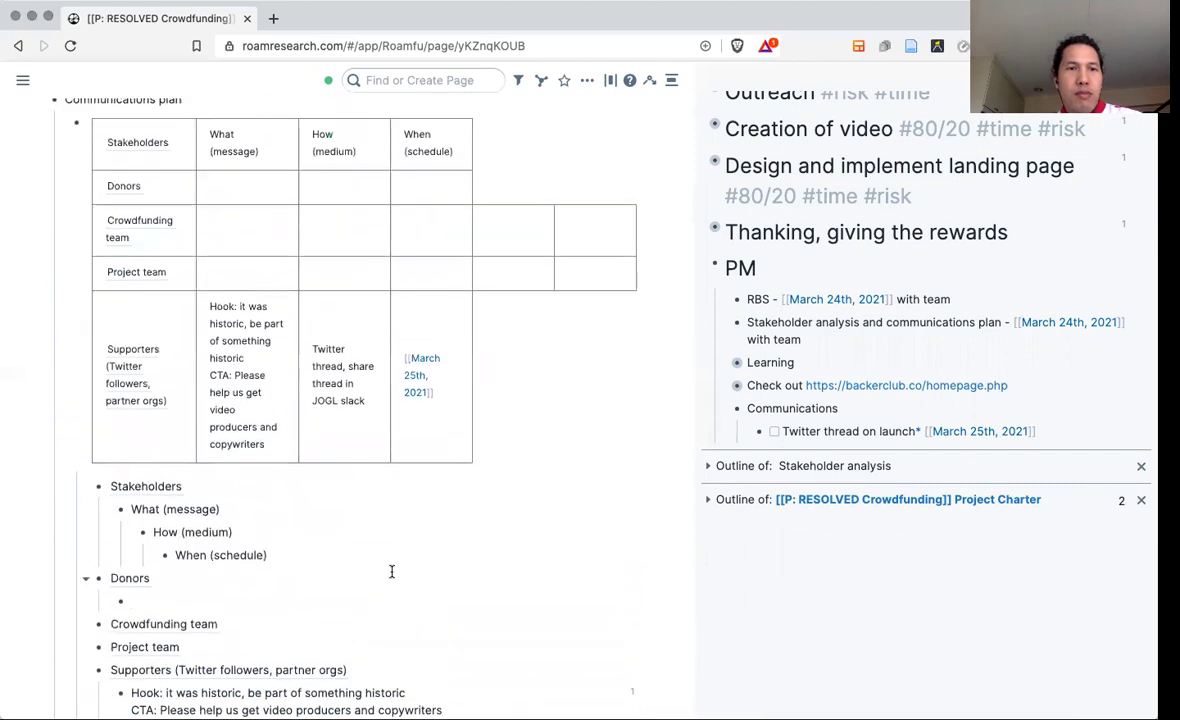
pyautogui.scroll(1, 392, 576)
pyautogui.scroll(-1, 392, 574)
pyautogui.scroll(-1, 391, 572)
pyautogui.scroll(-1, 391, 571)
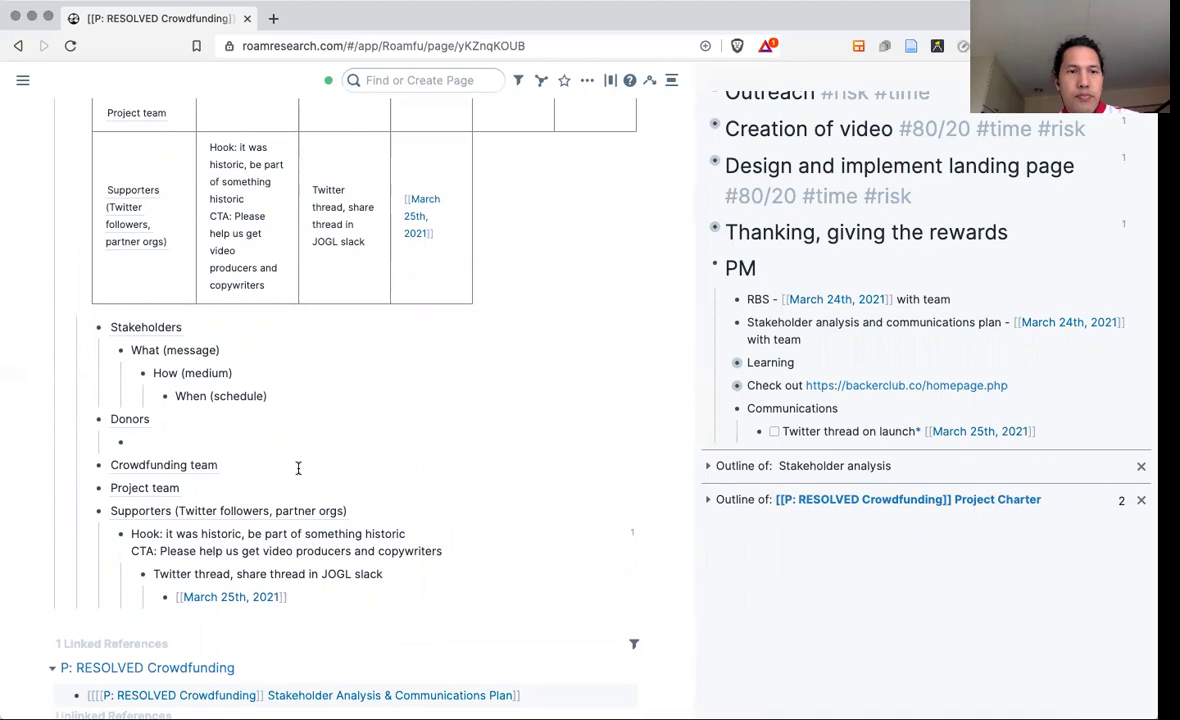
pyautogui.moveTo(405, 533); pyautogui.dragTo(132, 534)
pyautogui.hotkey('ctrl', 'c')
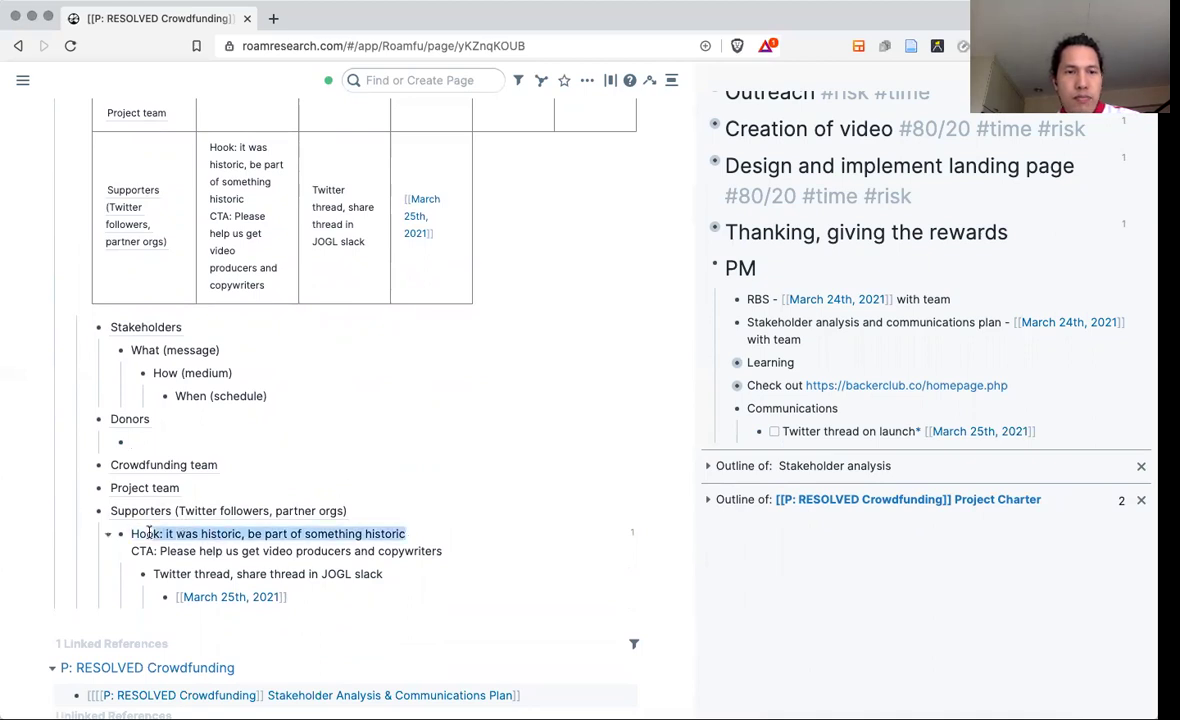
pyautogui.click(151, 432)
pyautogui.hotkey('ctrl', 'v')
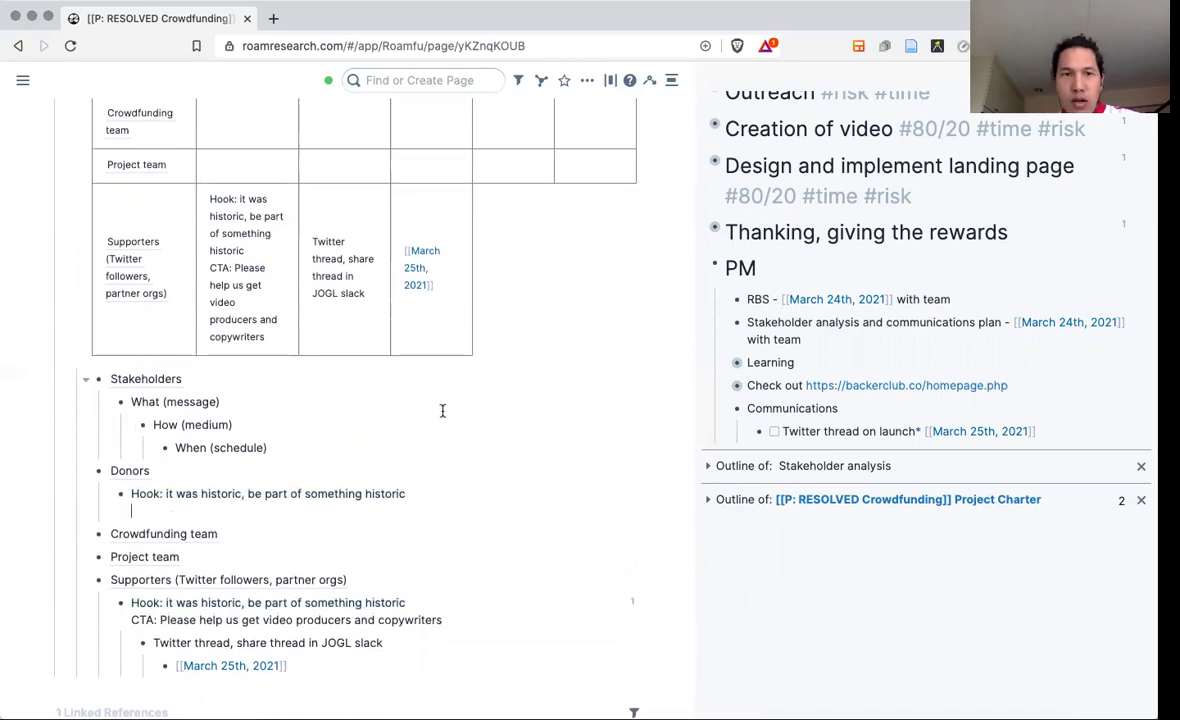
# Append ', etc. See' to the pasted Donors hook line.
pyautogui.scroll(4, 440, 505)
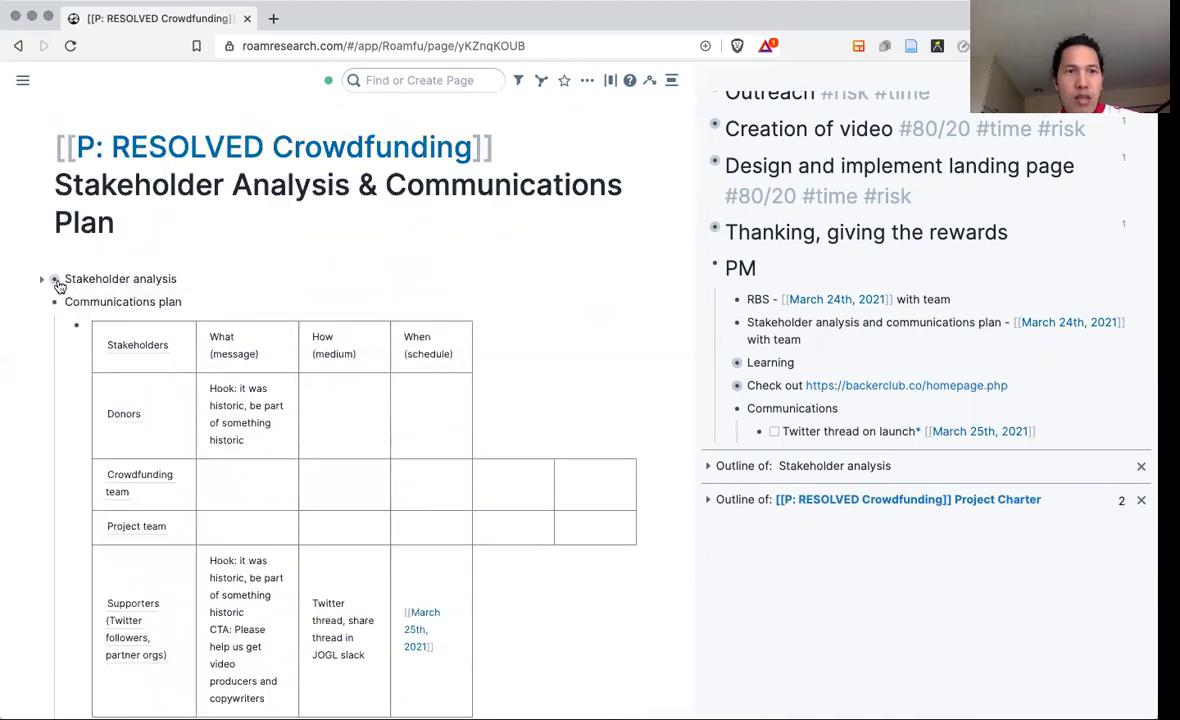
pyautogui.scroll(-5, 540, 397)
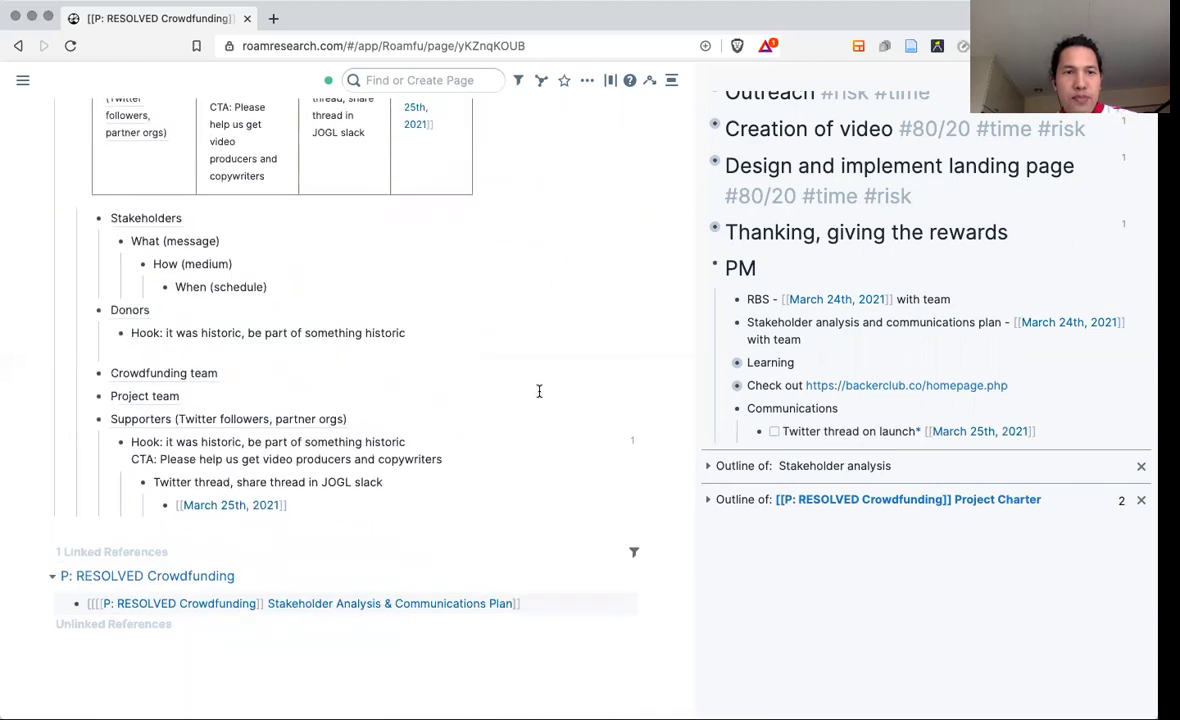
pyautogui.write(', ets')
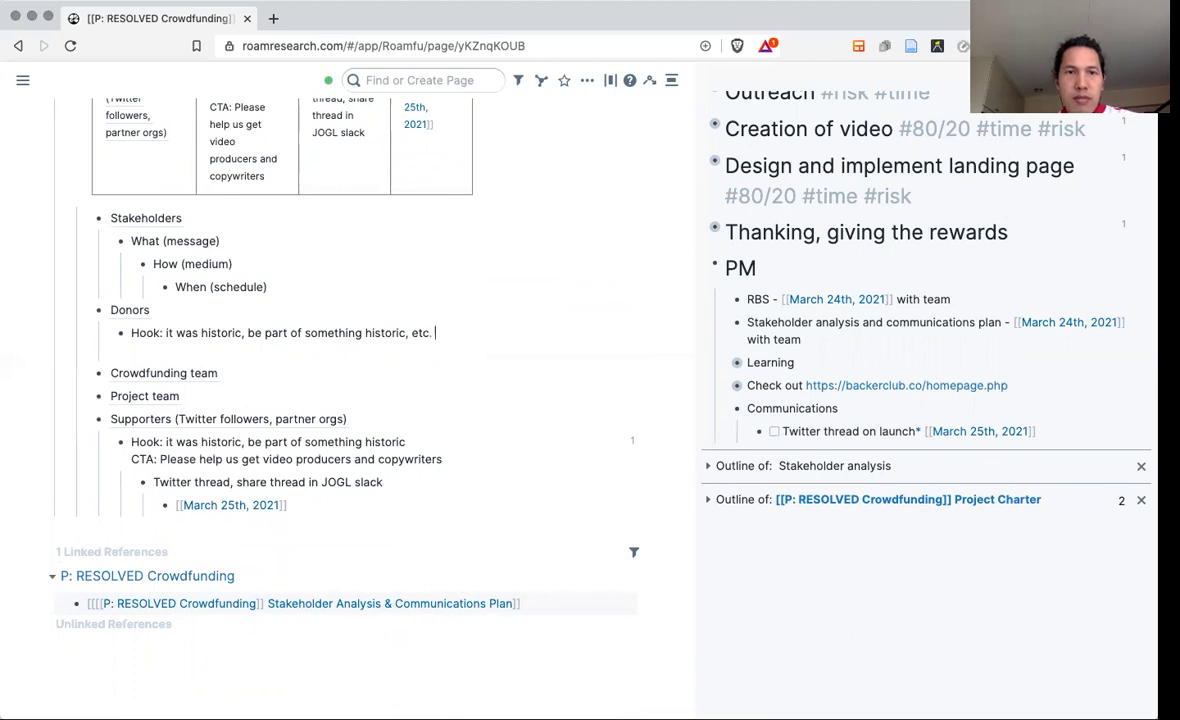
pyautogui.write('See')
pyautogui.scroll(2, 405, 336)
pyautogui.scroll(2, 405, 336)
pyautogui.scroll(1, 405, 336)
pyautogui.scroll(-1, 405, 336)
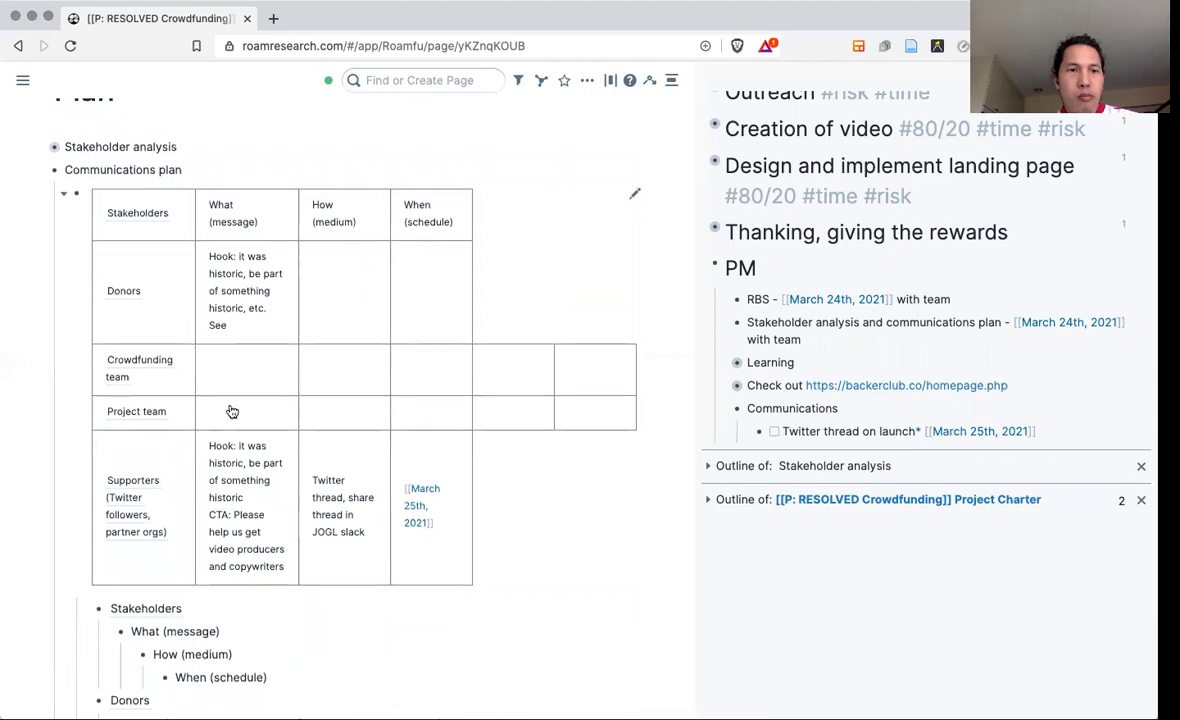
pyautogui.scroll(-3, 200, 370)
pyautogui.scroll(5, 158, 321)
# Copy a block reference to the Donors message in the sidebar Stakeholder analysis.
pyautogui.scroll(3, 797, 371)
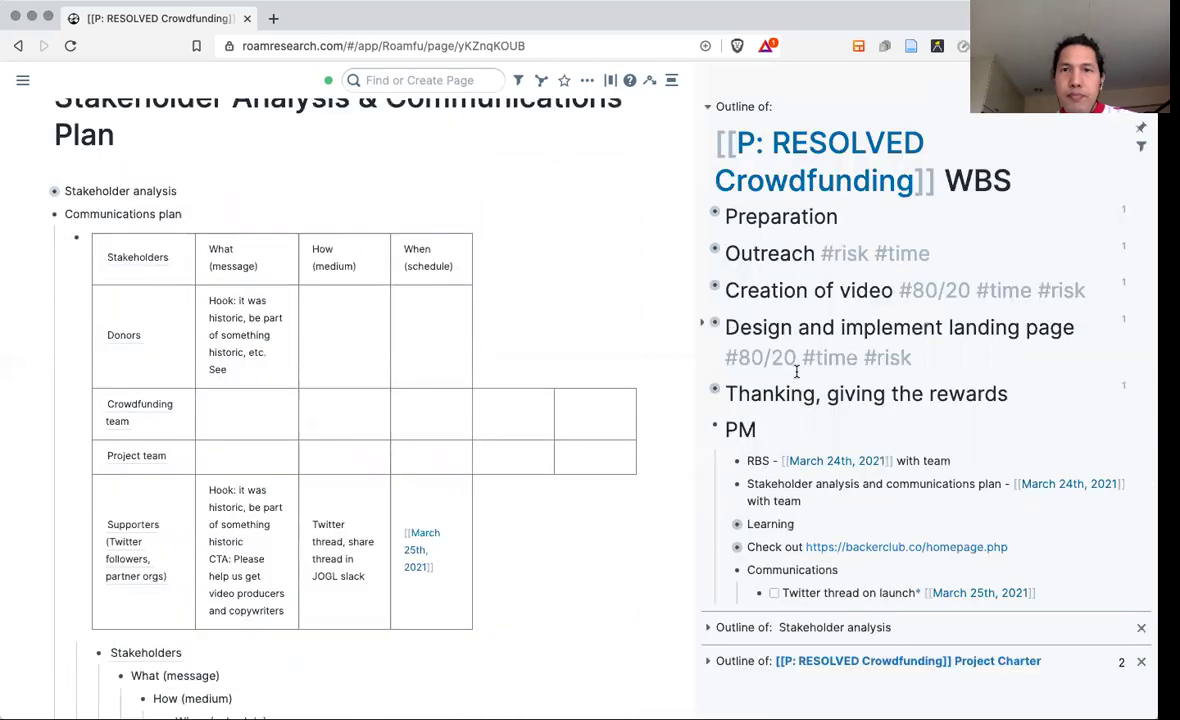
pyautogui.scroll(-2, 797, 371)
pyautogui.scroll(-1, 727, 482)
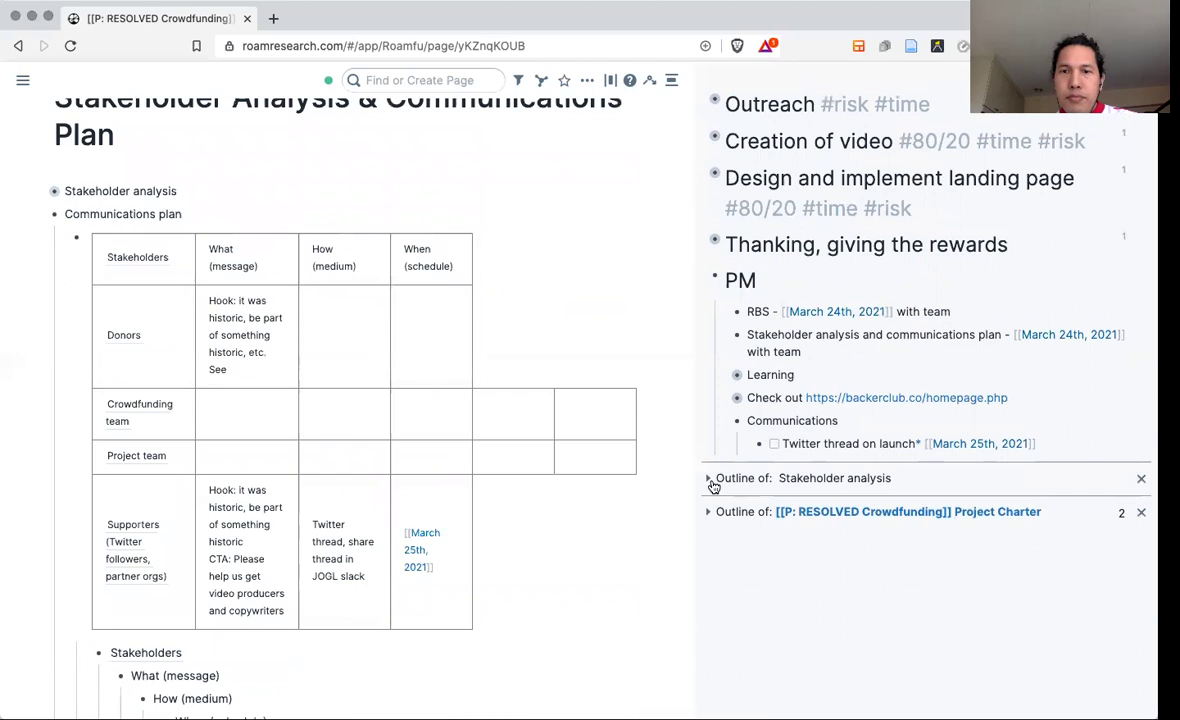
pyautogui.click(709, 480)
pyautogui.scroll(-3, 714, 488)
pyautogui.scroll(-5, 766, 585)
pyautogui.scroll(-3, 766, 585)
pyautogui.scroll(-3, 769, 587)
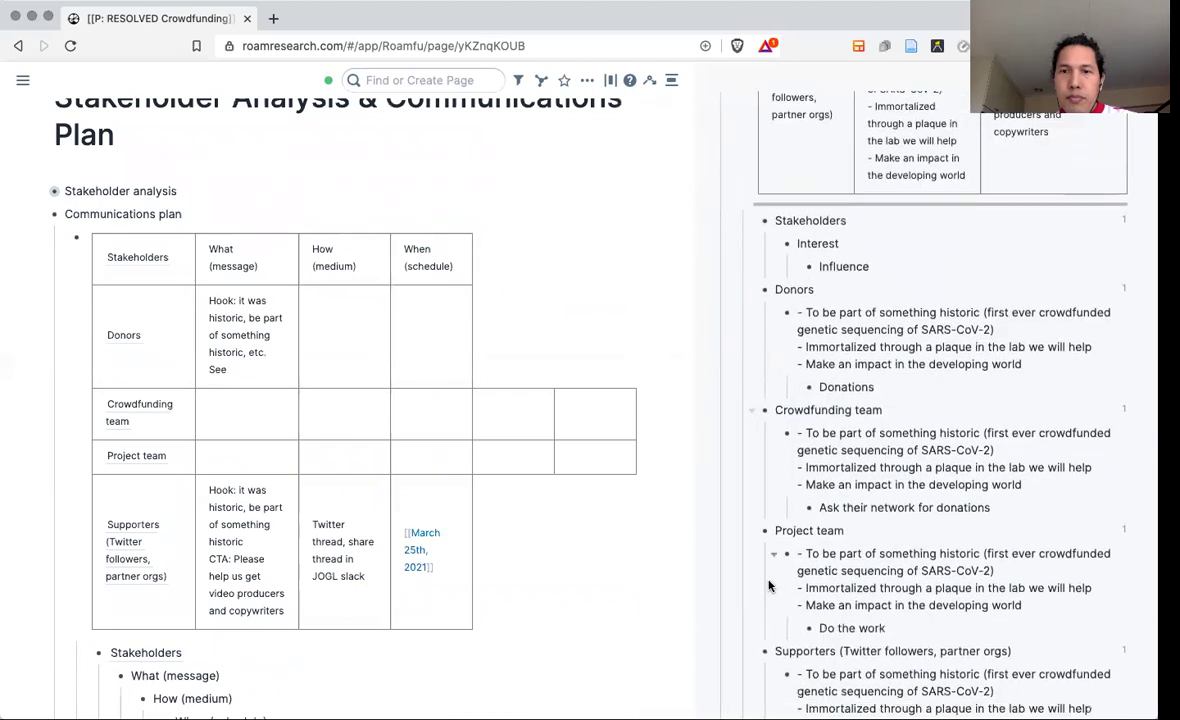
pyautogui.rightClick(787, 317)
pyautogui.click(798, 335)
# Paste the Donors reference after 'See' and replace it with a 'See *' alias.
pyautogui.scroll(-5, 575, 542)
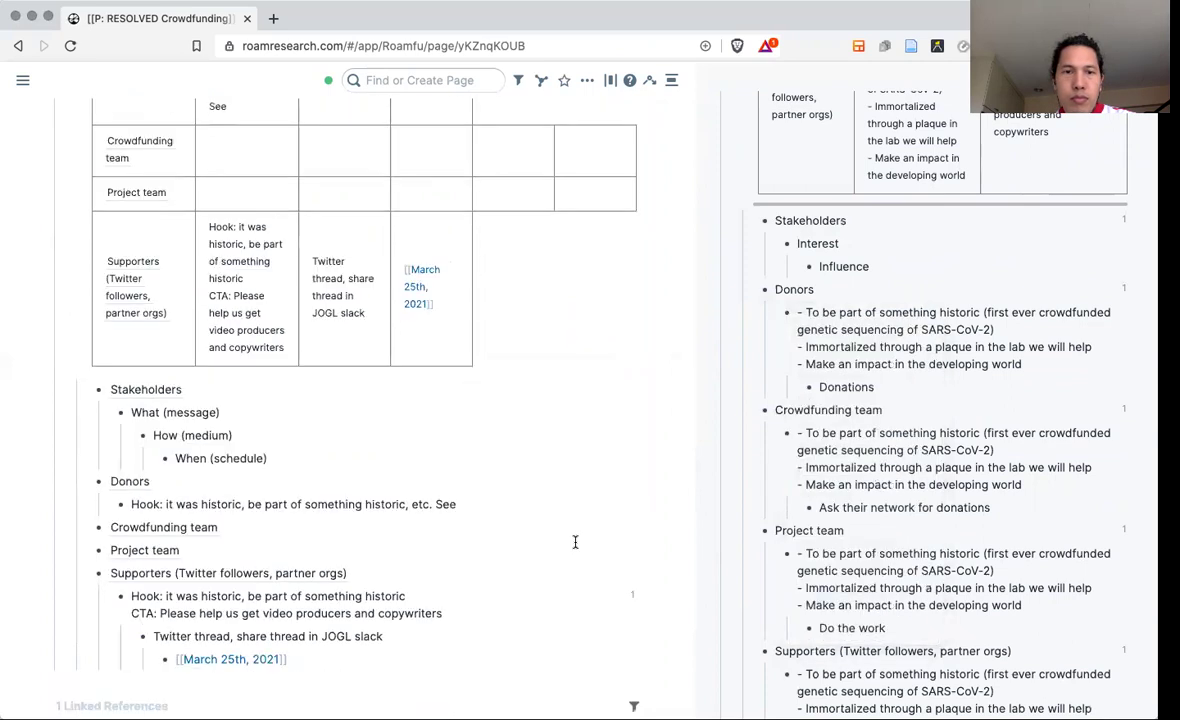
pyautogui.click(481, 506)
pyautogui.write('((rNKTnpZmf))')
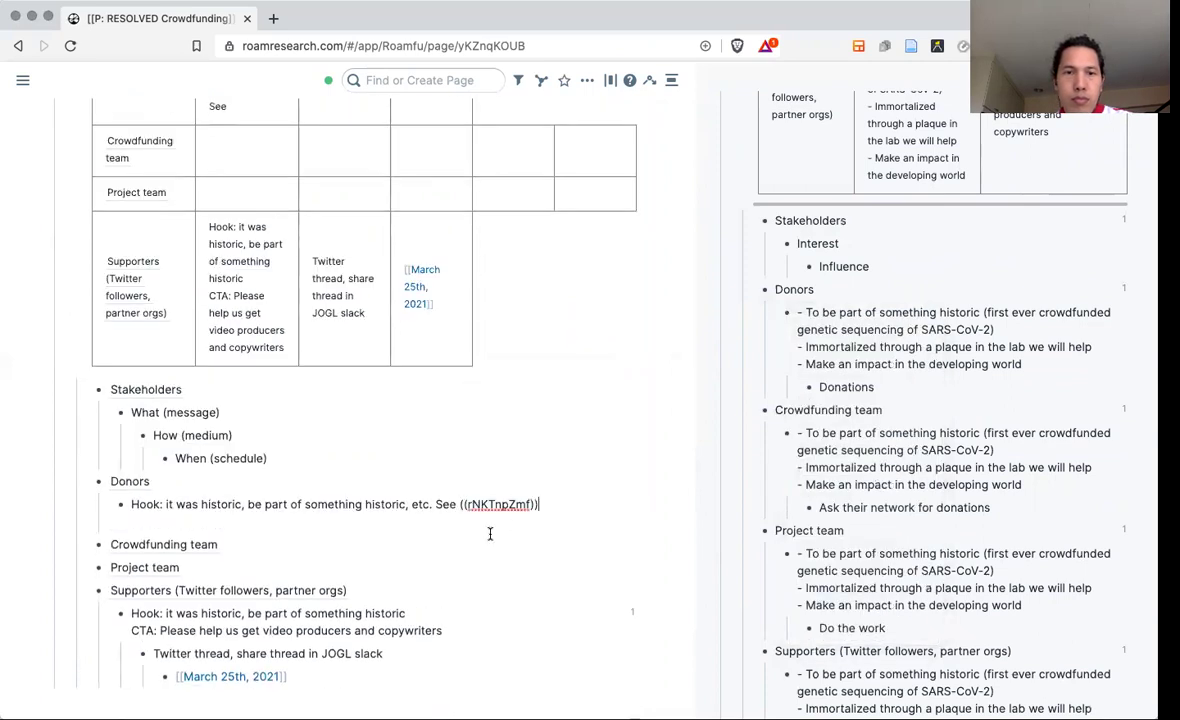
pyautogui.press('Escape')
pyautogui.scroll(-4, 501, 546)
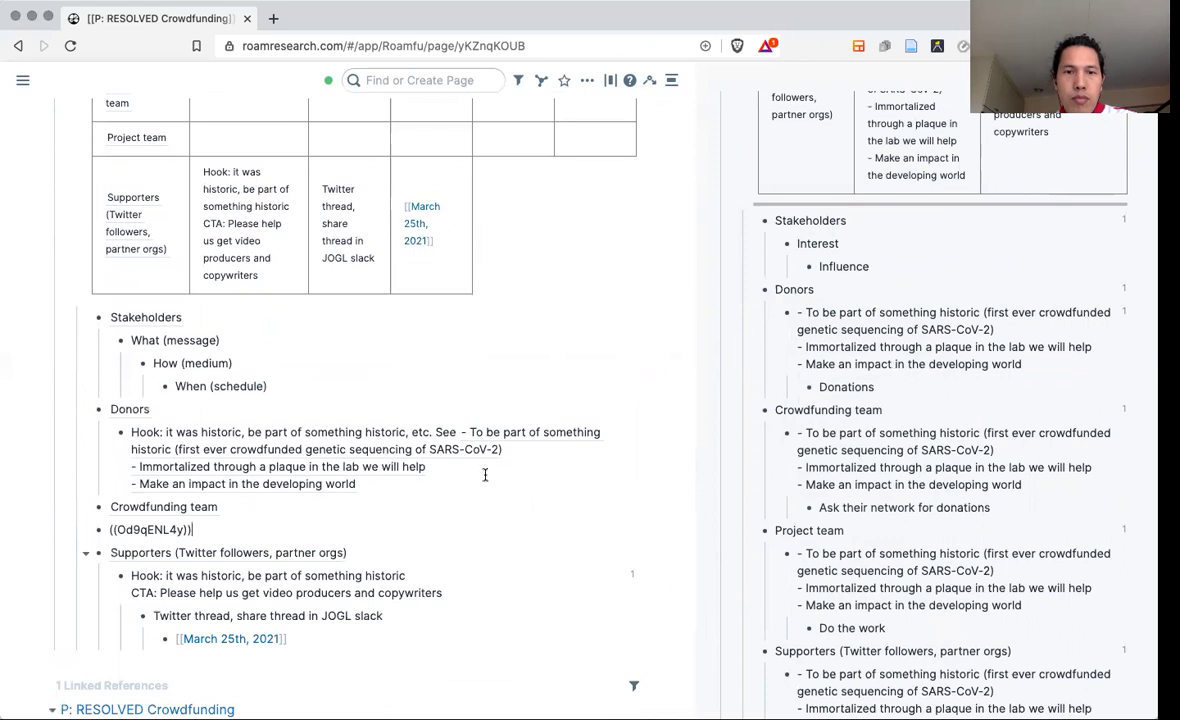
pyautogui.rightClick(442, 424)
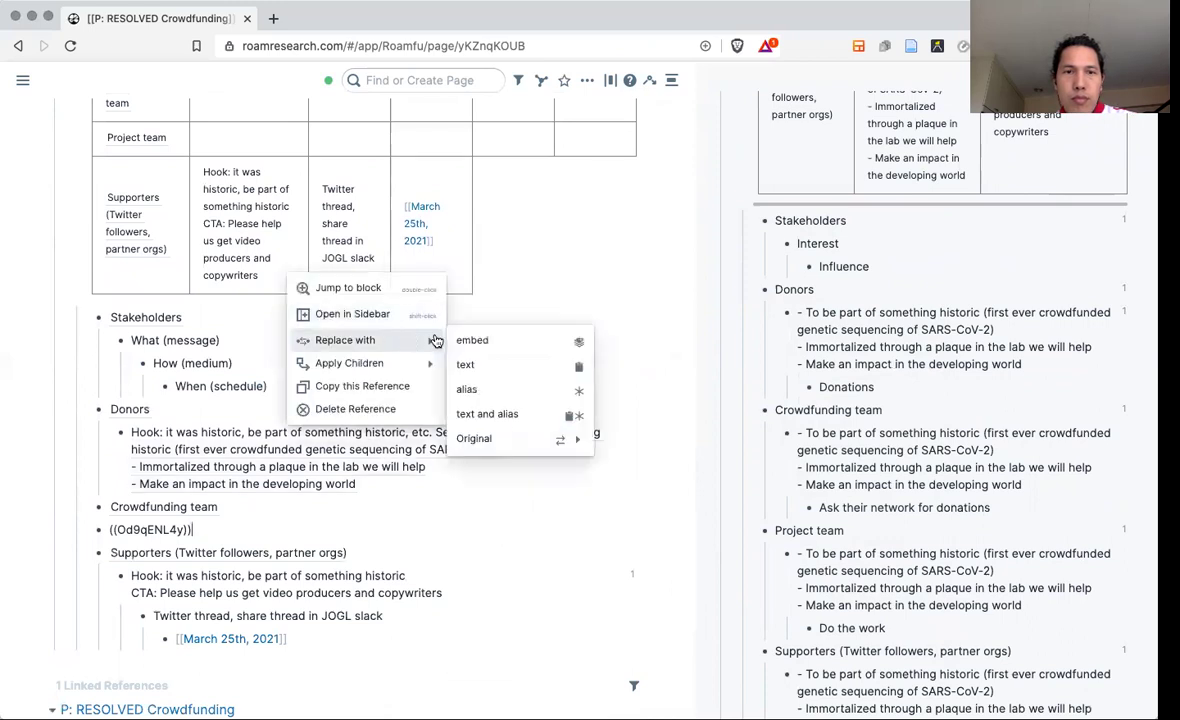
pyautogui.moveTo(365, 340)
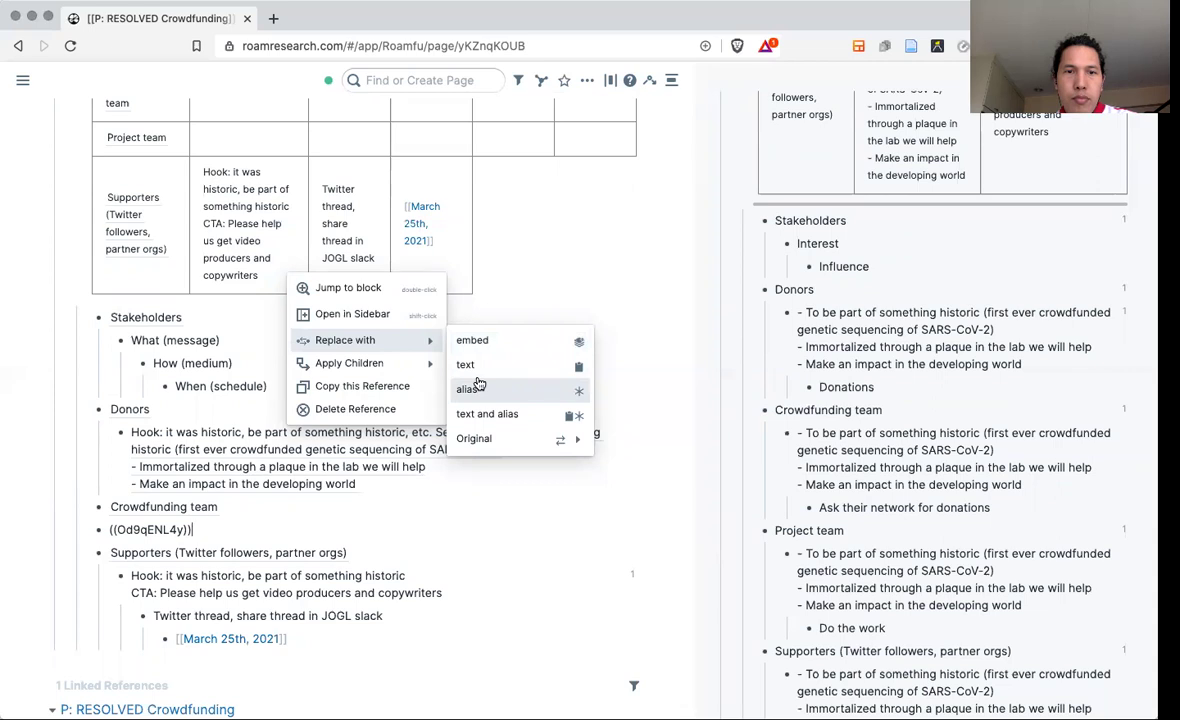
pyautogui.click(478, 388)
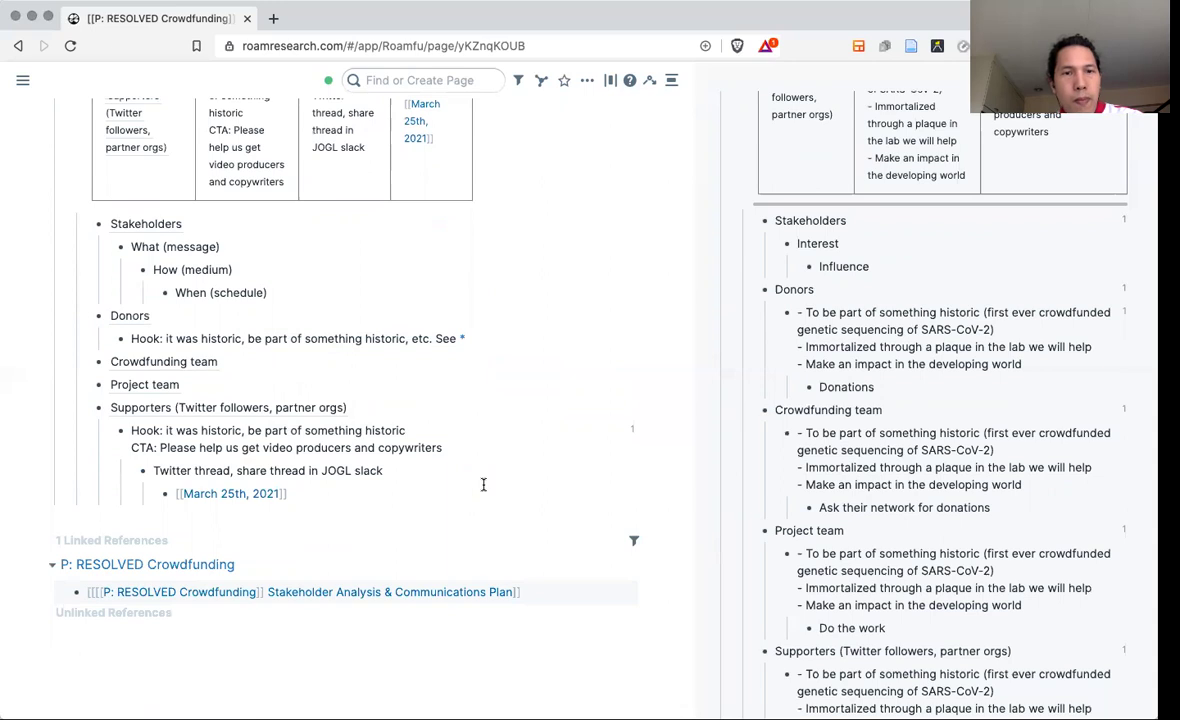
# Add a 'CTA: donate' line to the Donors hook.
pyautogui.click(500, 340)
pyautogui.hotkey('shift', 'Return')
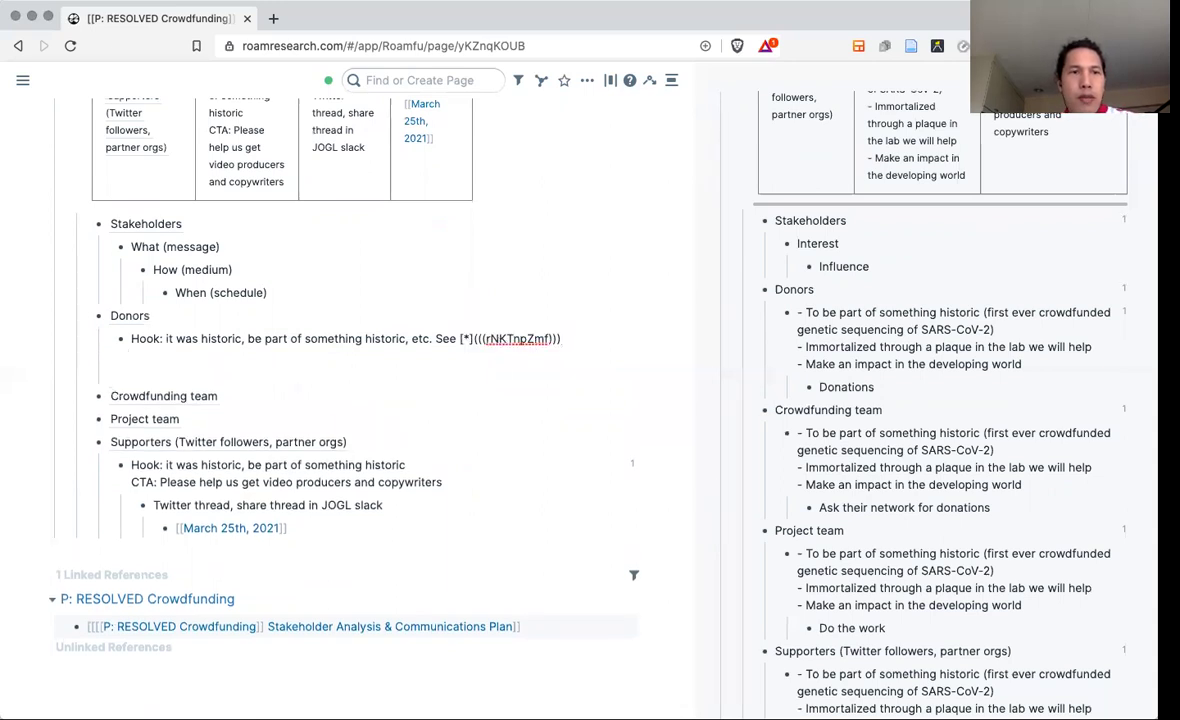
pyautogui.press('BackSpace')
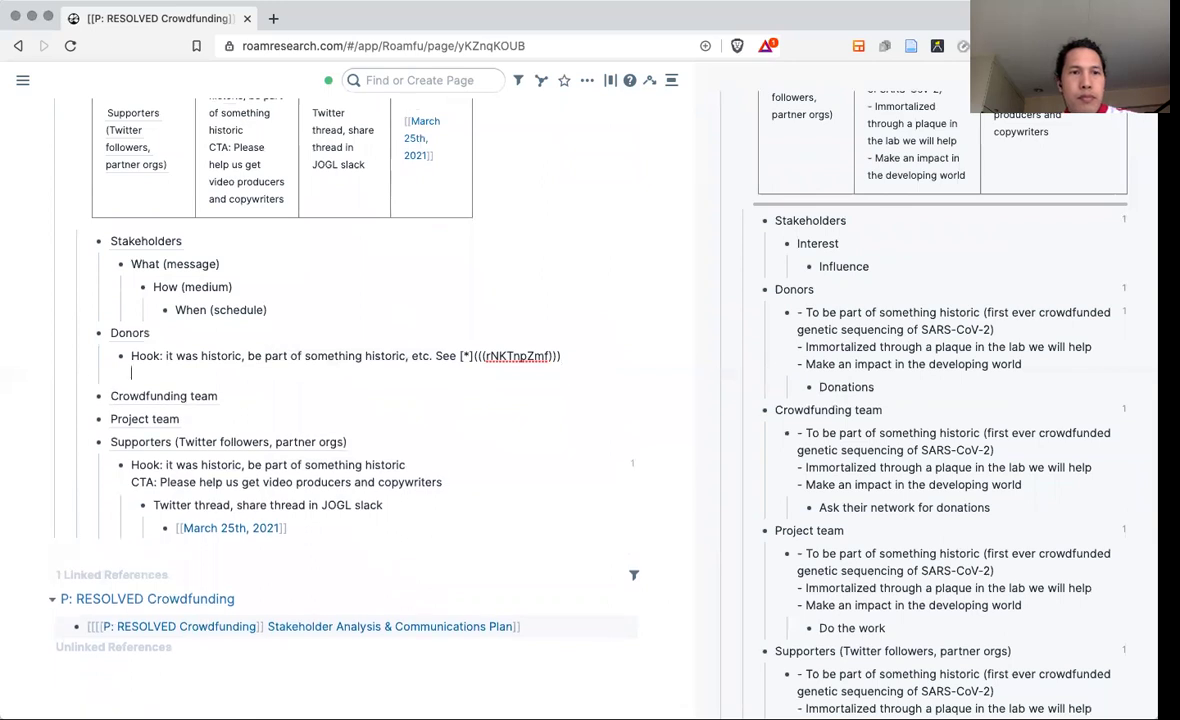
pyautogui.write('CTA')
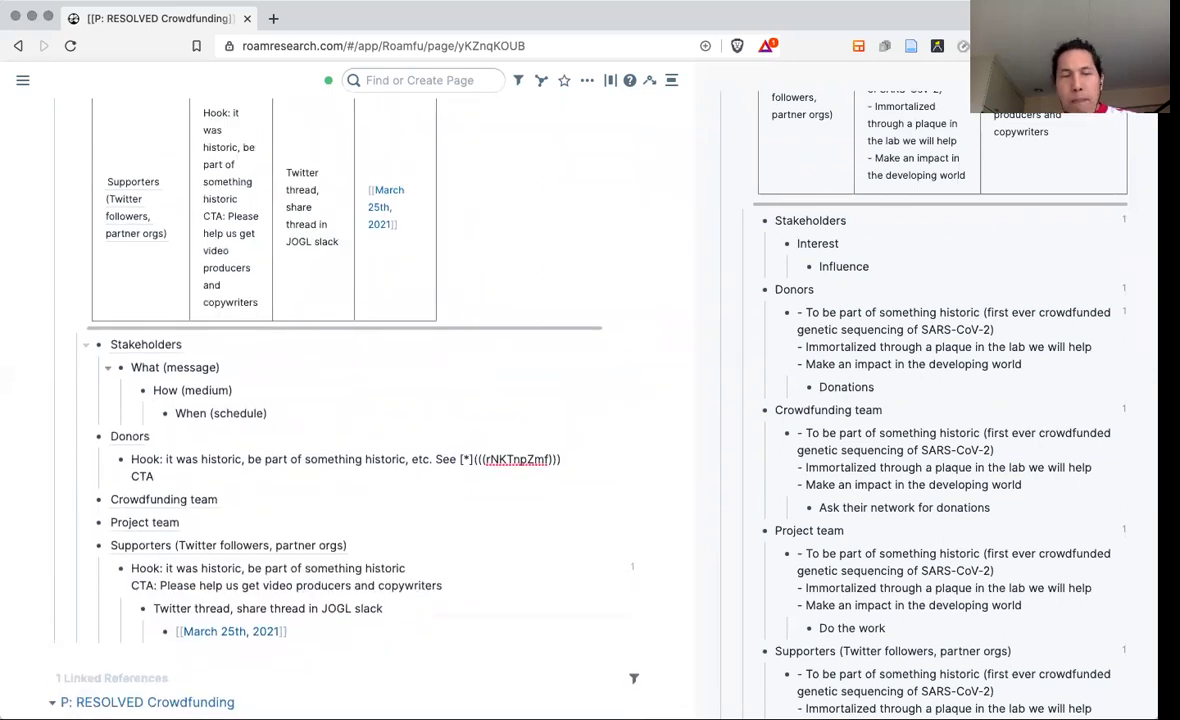
pyautogui.write(':')
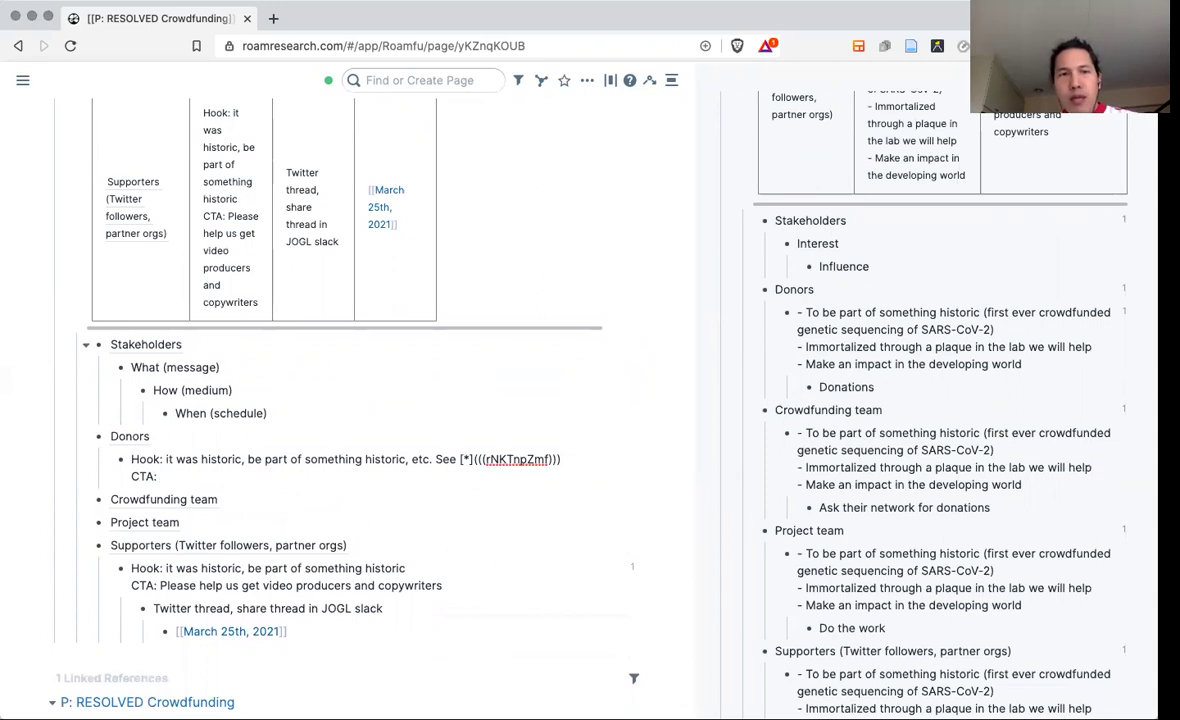
pyautogui.write(' donate')
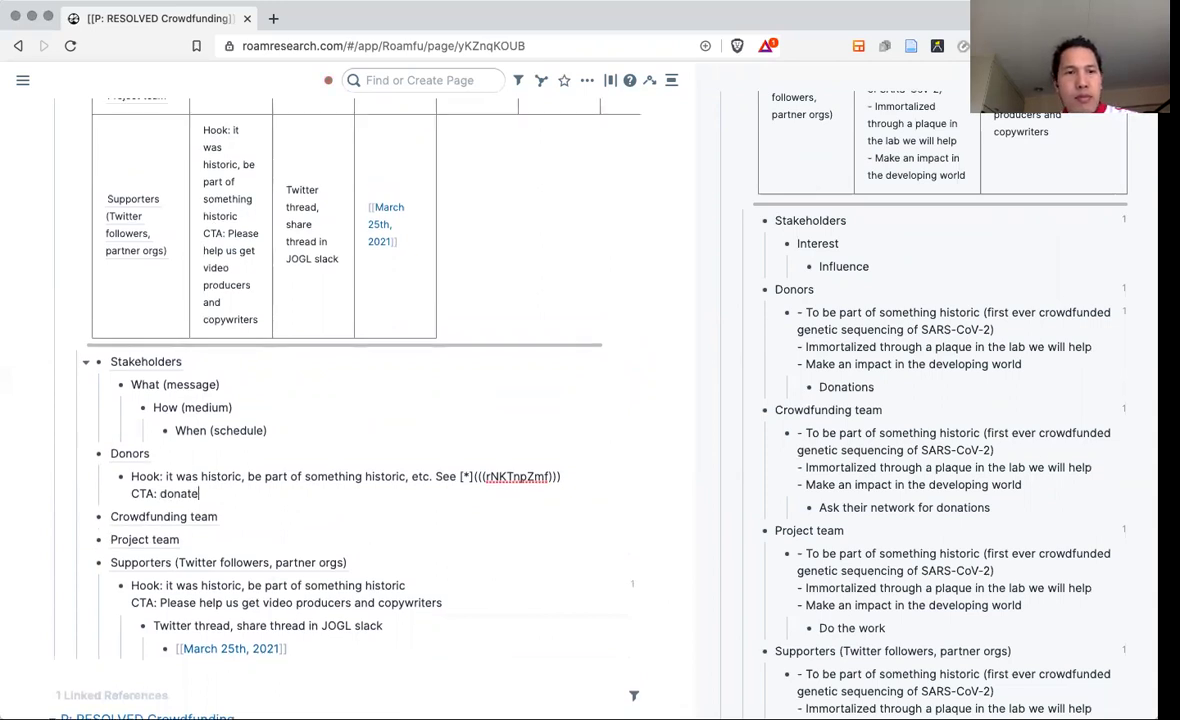
pyautogui.scroll(5, 340, 400)
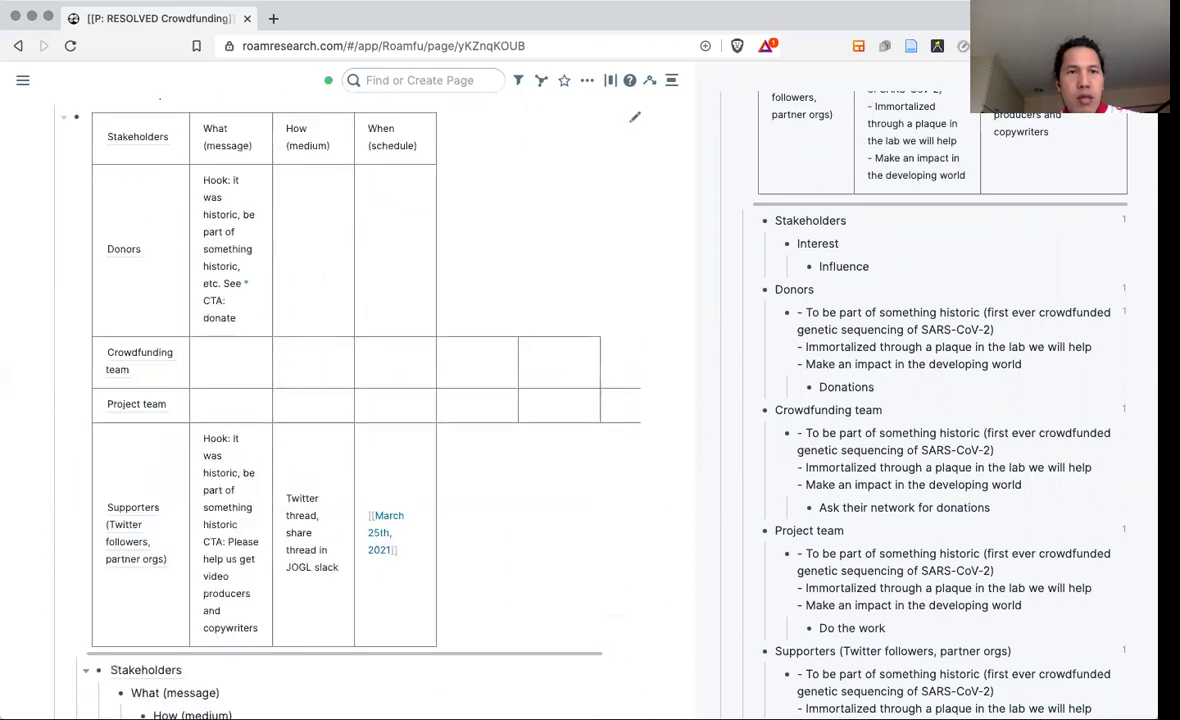
pyautogui.scroll(1, 340, 400)
pyautogui.scroll(-1, 340, 400)
pyautogui.scroll(-5, 340, 400)
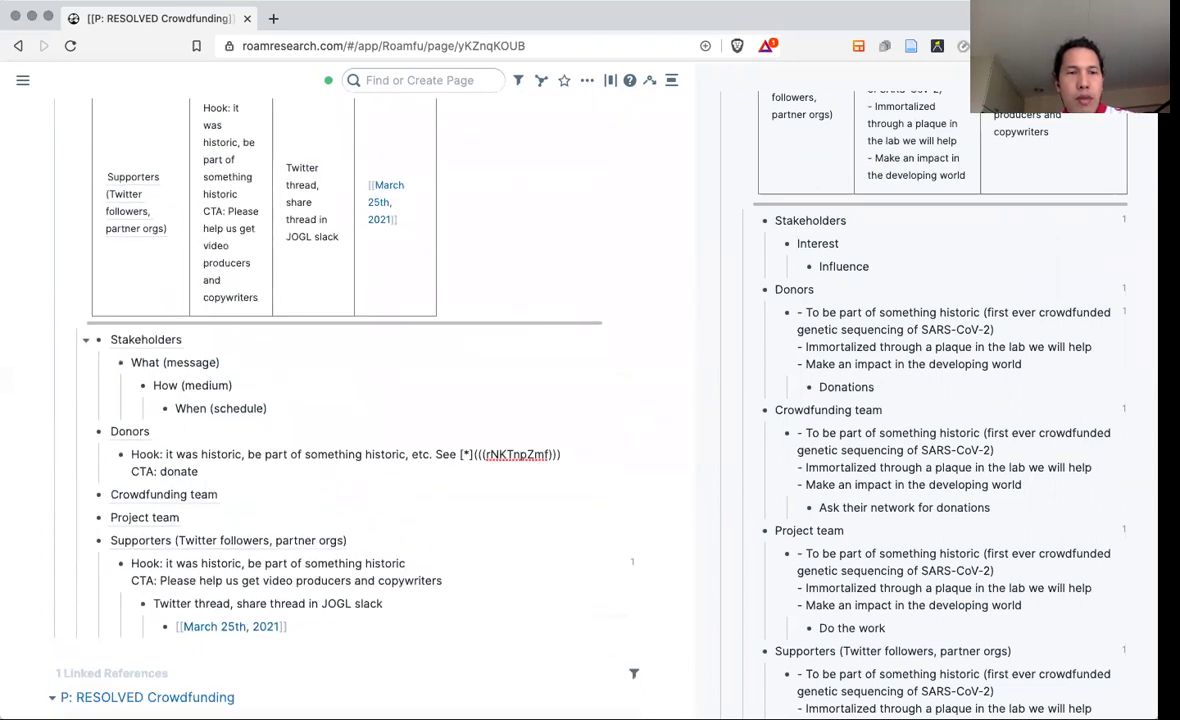
# Add 'Video' and 'Landing page' as child medium bullets under the Donors hook.
pyautogui.press('Return')
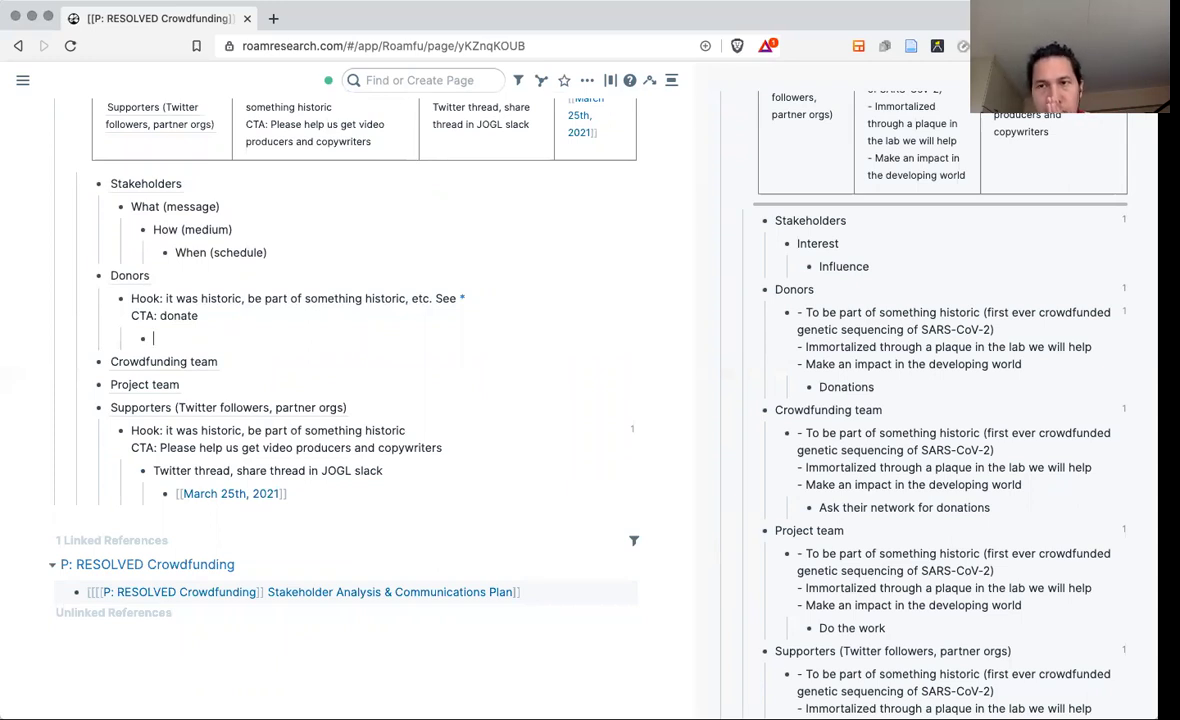
pyautogui.write('Video')
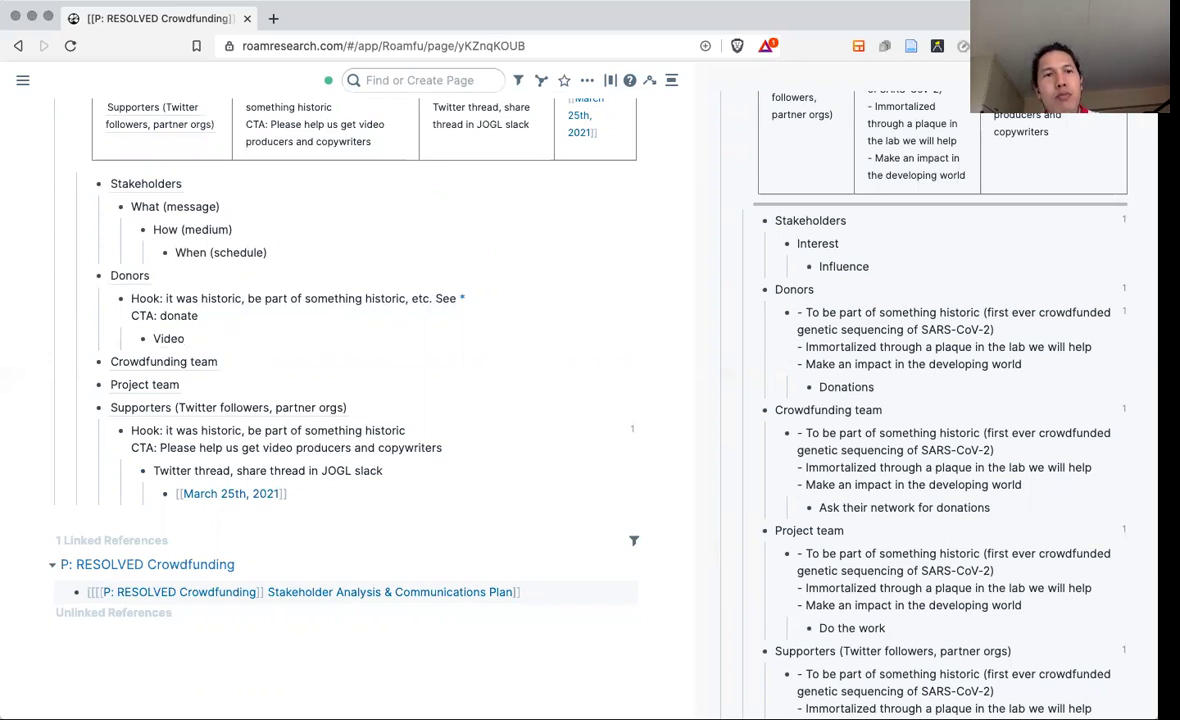
pyautogui.press('Return')
pyautogui.write('anding page')
pyautogui.scroll(5, 645, 402)
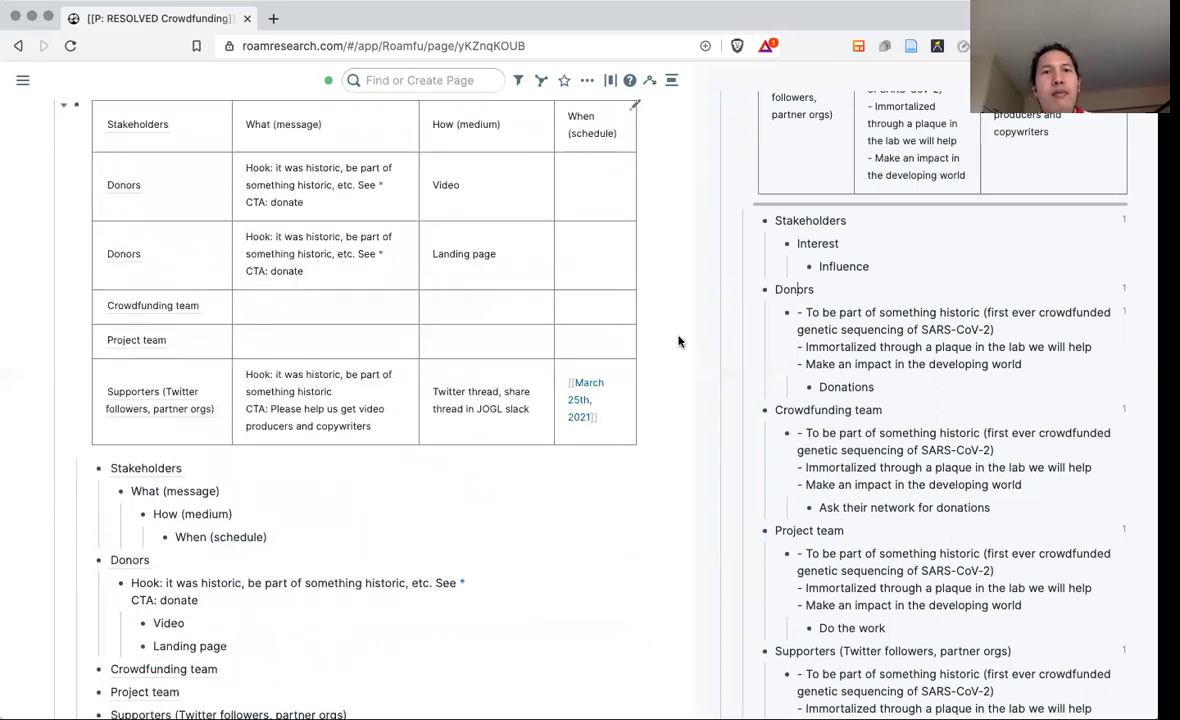
pyautogui.scroll(-5, 677, 340)
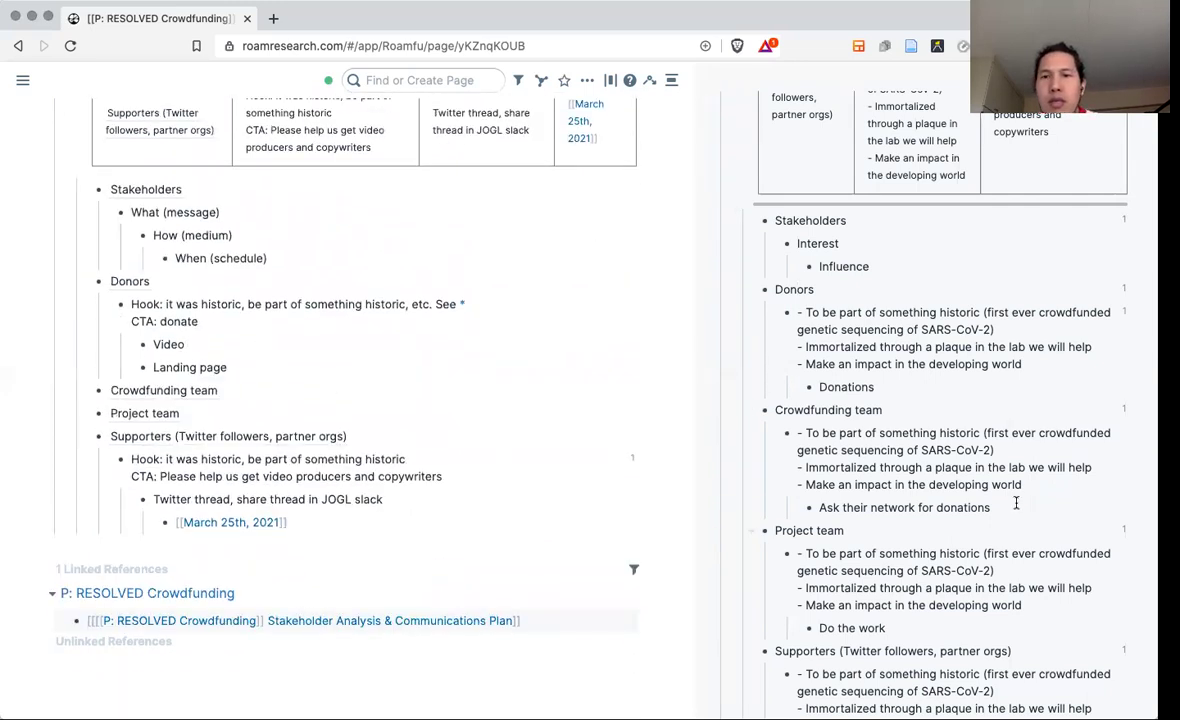
pyautogui.scroll(-5, 1014, 500)
pyautogui.scroll(5, 1014, 500)
pyautogui.scroll(10, 1017, 510)
pyautogui.scroll(5, 1015, 505)
pyautogui.scroll(-2, 706, 453)
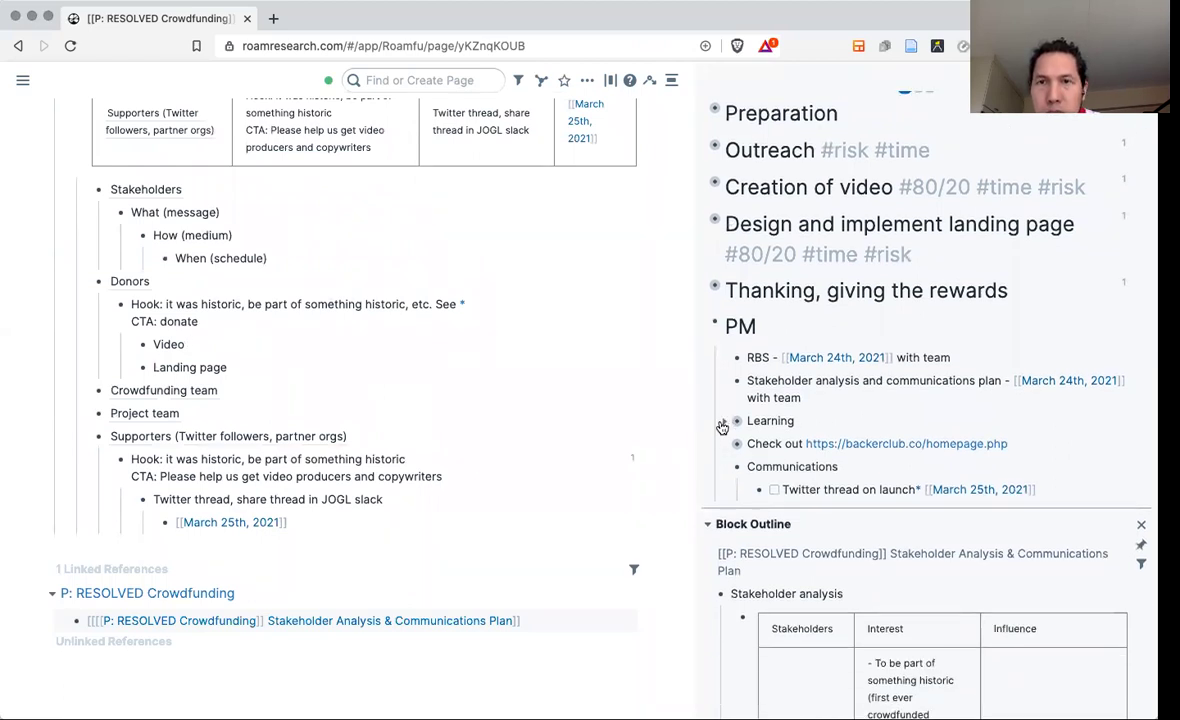
# Select the April 14th, 2021 milestone date in the sidebar Project Charter.
pyautogui.scroll(2, 721, 424)
pyautogui.scroll(-10, 721, 424)
pyautogui.scroll(10, 721, 425)
pyautogui.scroll(-1, 721, 425)
pyautogui.click(707, 500)
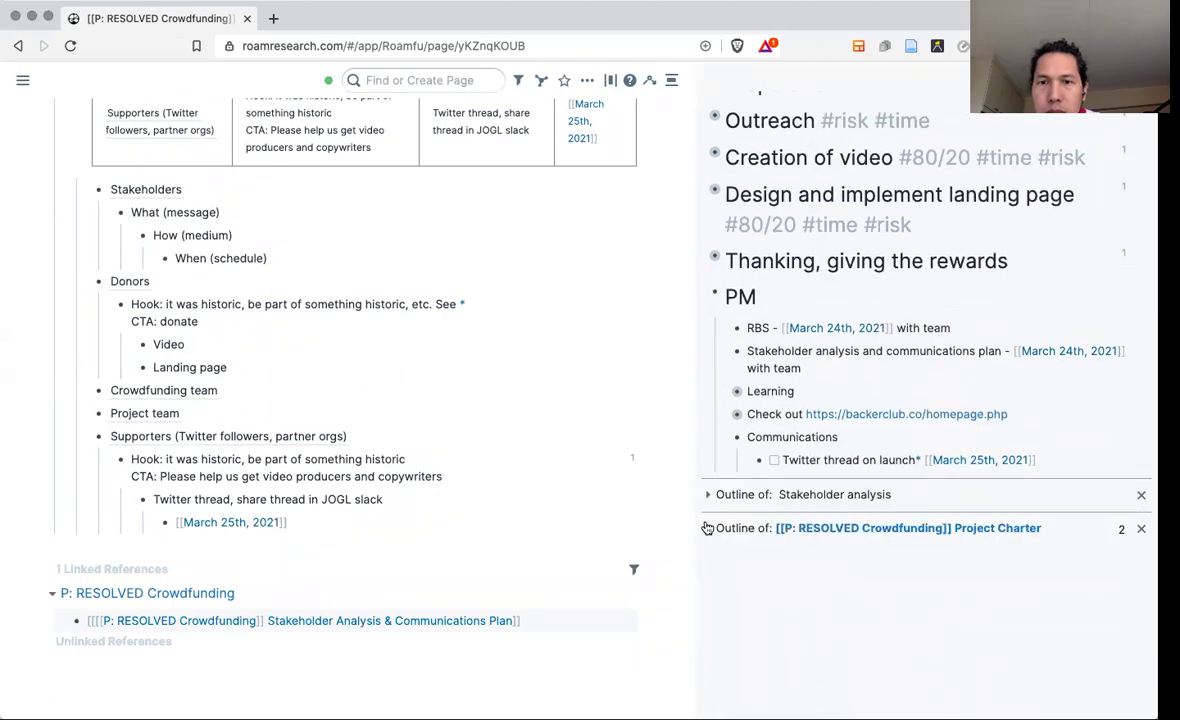
pyautogui.click(707, 527)
pyautogui.scroll(-10, 706, 527)
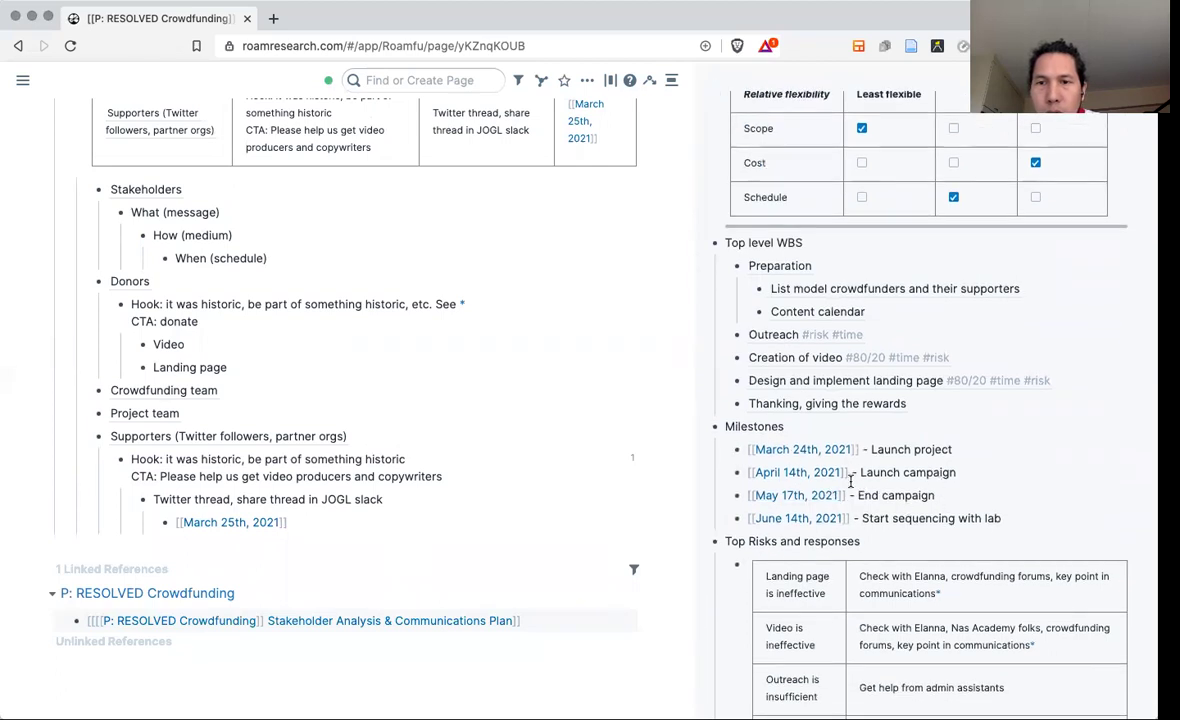
pyautogui.moveTo(848, 476); pyautogui.dragTo(744, 478)
pyautogui.hotkey('ctrl', 'c')
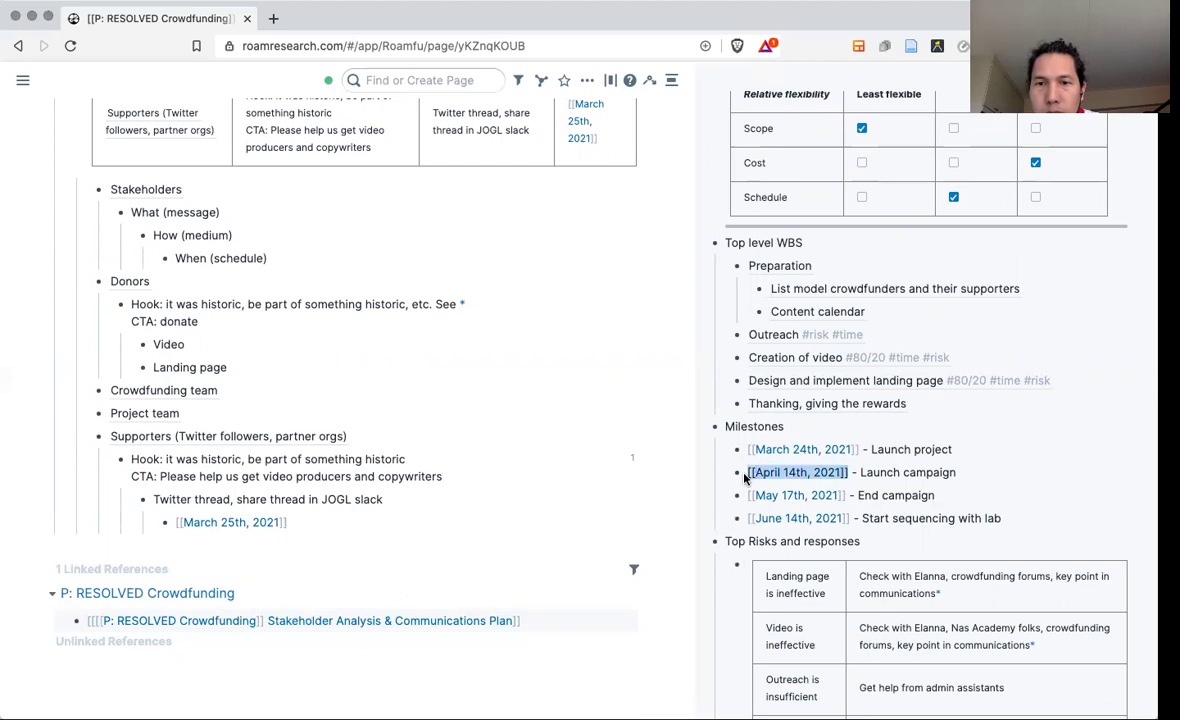
# Paste the April 14th, 2021 date after both Video and Landing page.
pyautogui.click(270, 334)
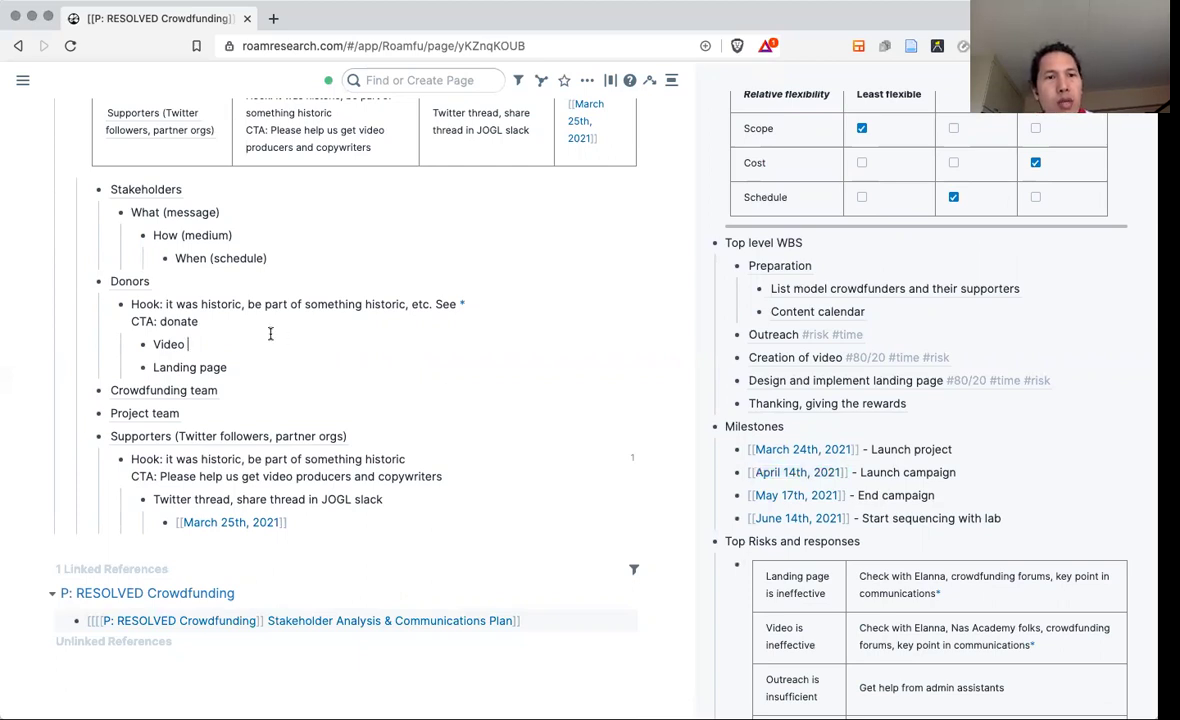
pyautogui.hotkey('ctrl', 'v')
pyautogui.click(276, 366)
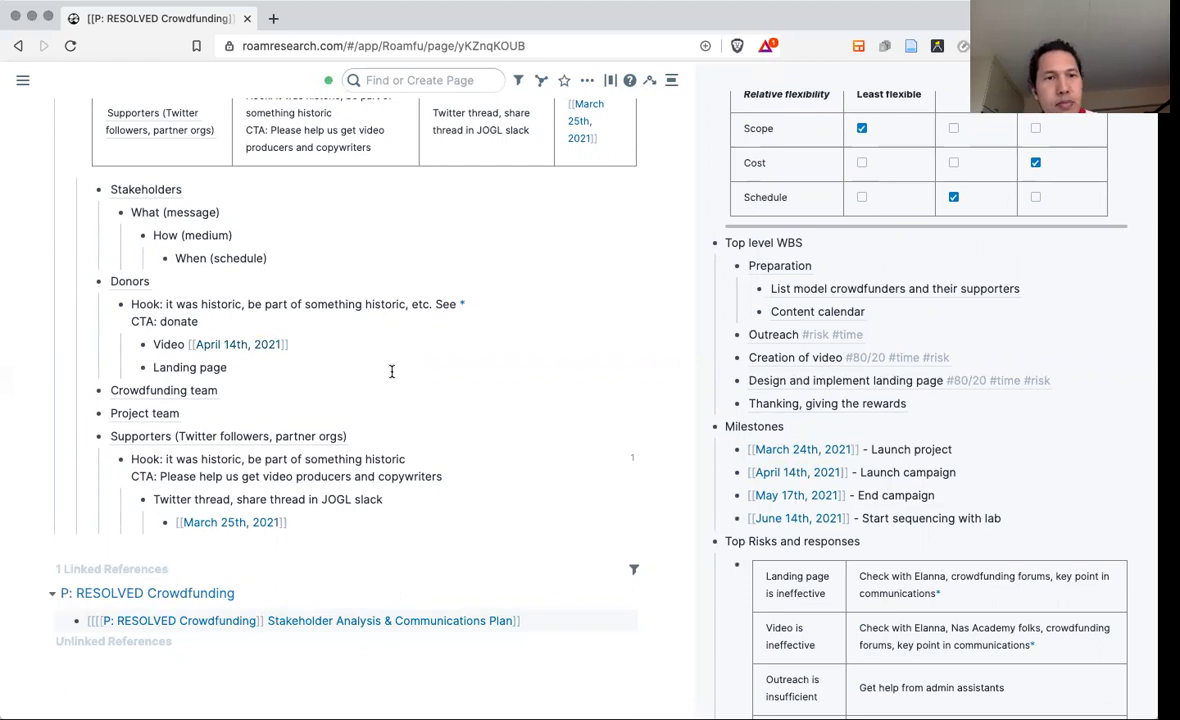
pyautogui.hotkey('ctrl', 'v')
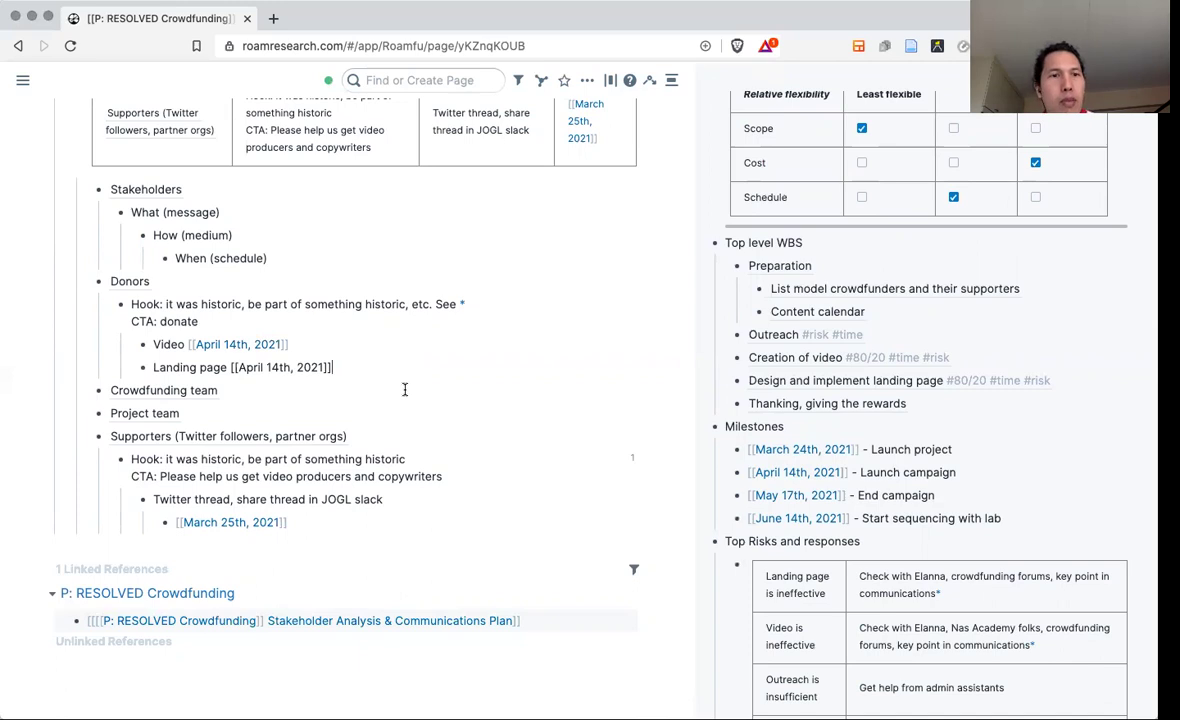
pyautogui.scroll(1, 405, 389)
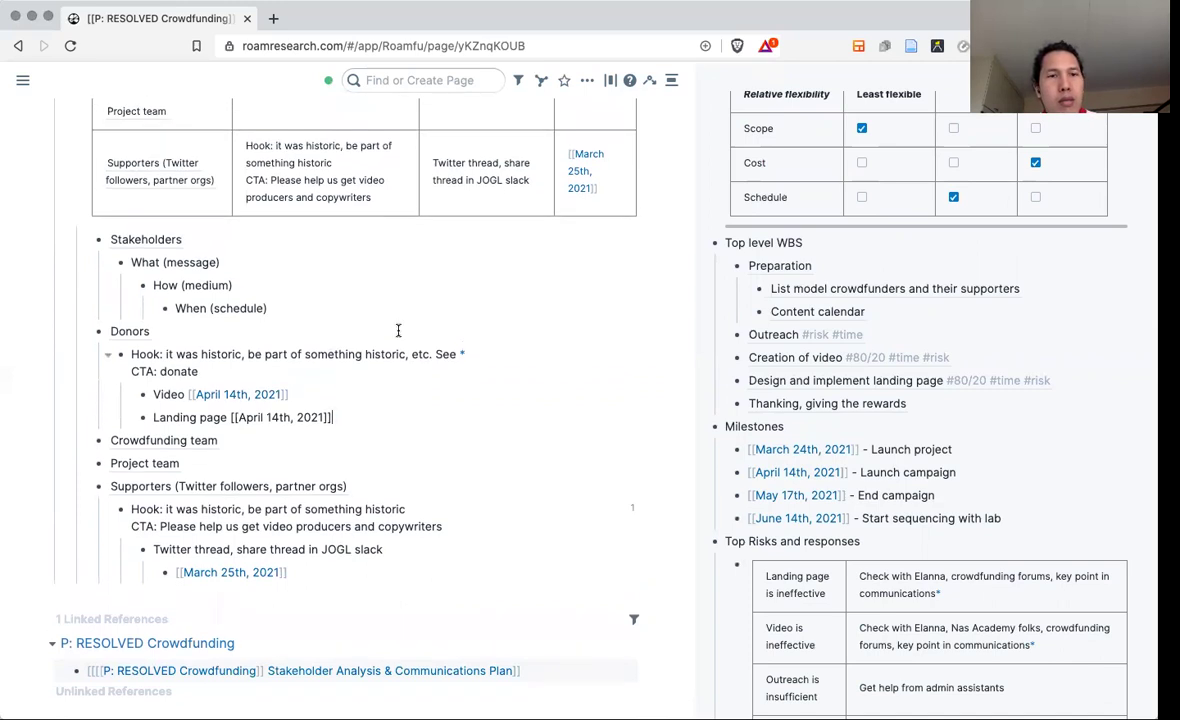
pyautogui.click(40, 389)
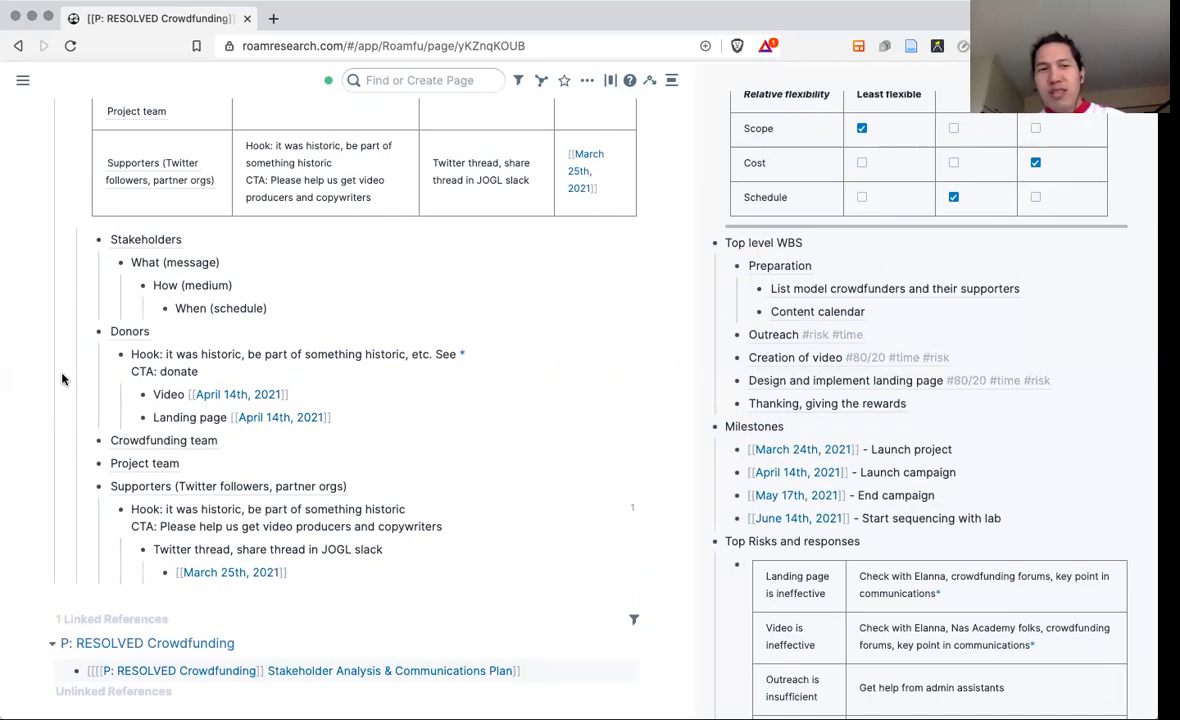
pyautogui.scroll(-1, 400, 475)
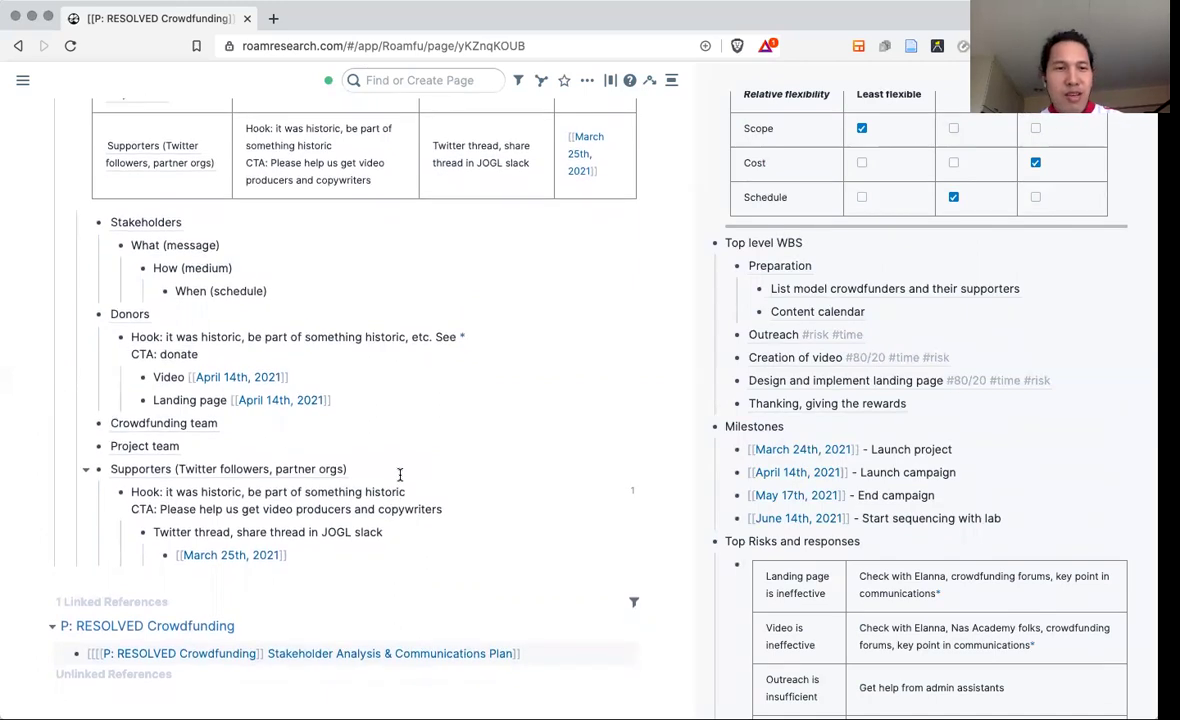
pyautogui.scroll(3, 400, 400)
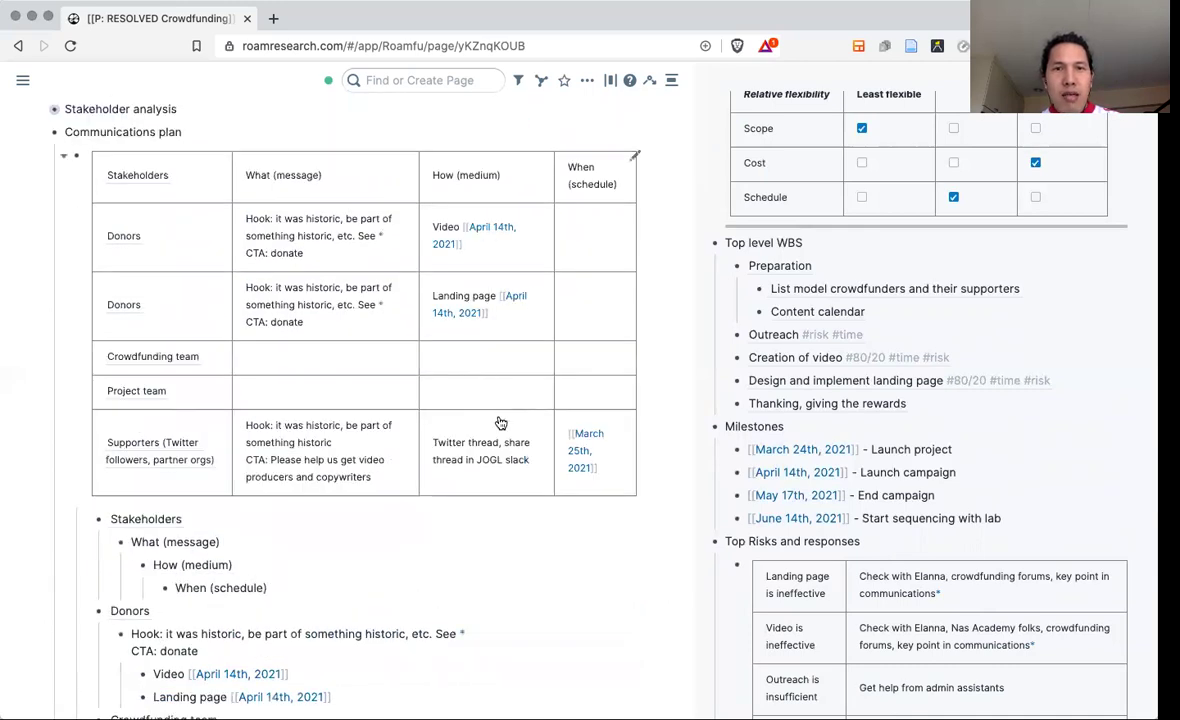
pyautogui.scroll(-3, 462, 390)
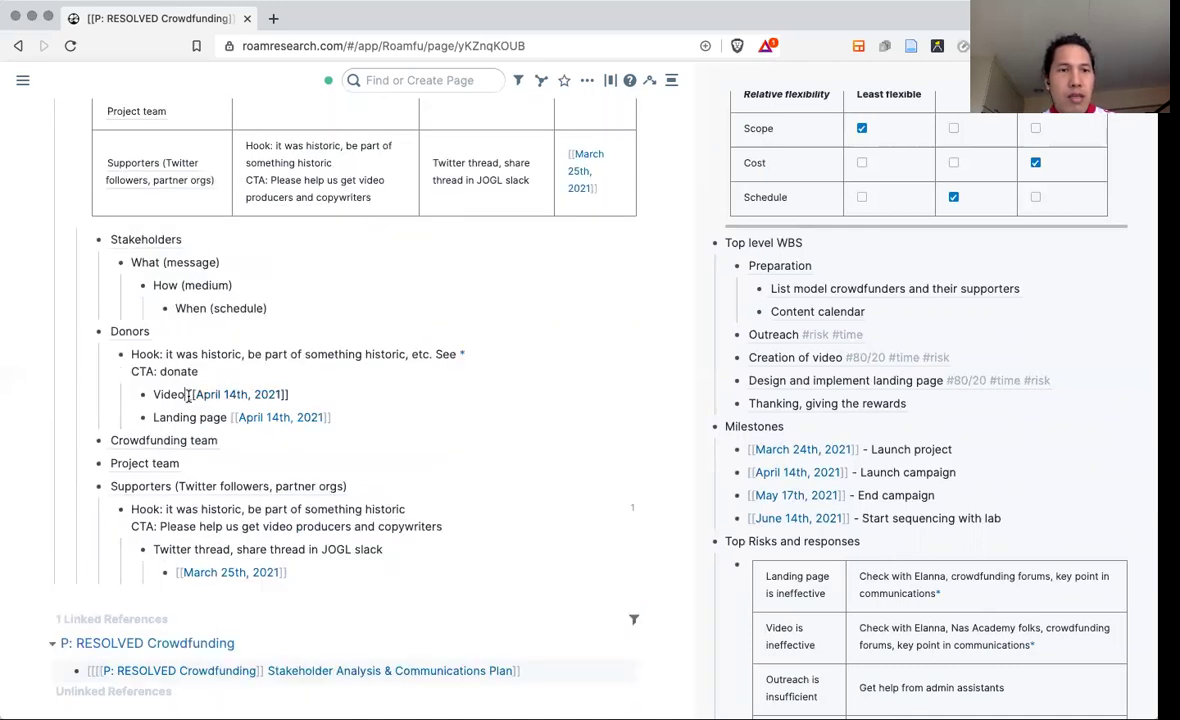
pyautogui.press('Return')
pyautogui.press('Tab')
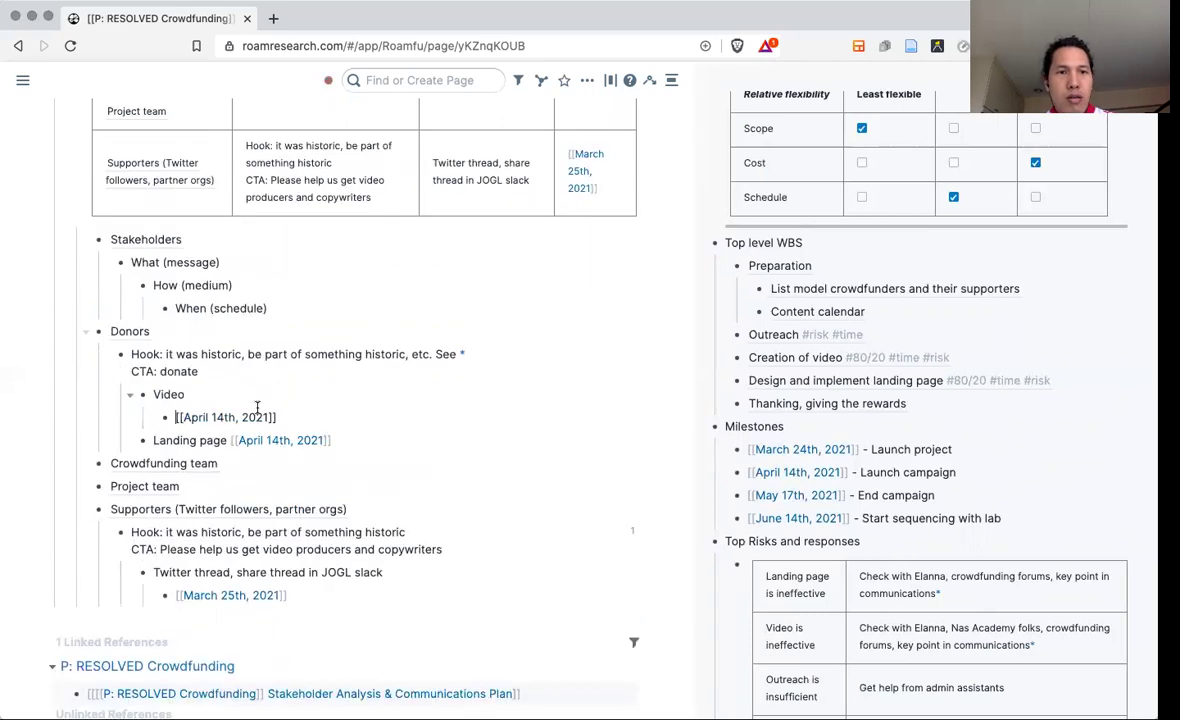
pyautogui.click(227, 440)
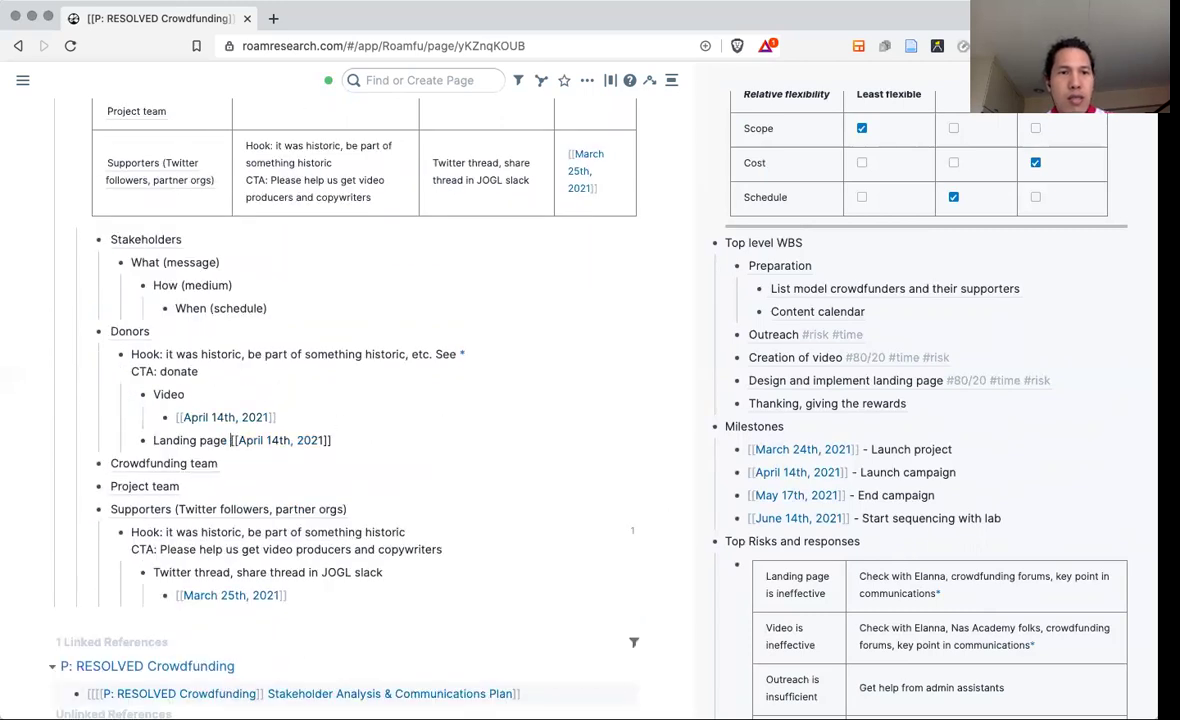
pyautogui.press('Return')
pyautogui.press('Tab')
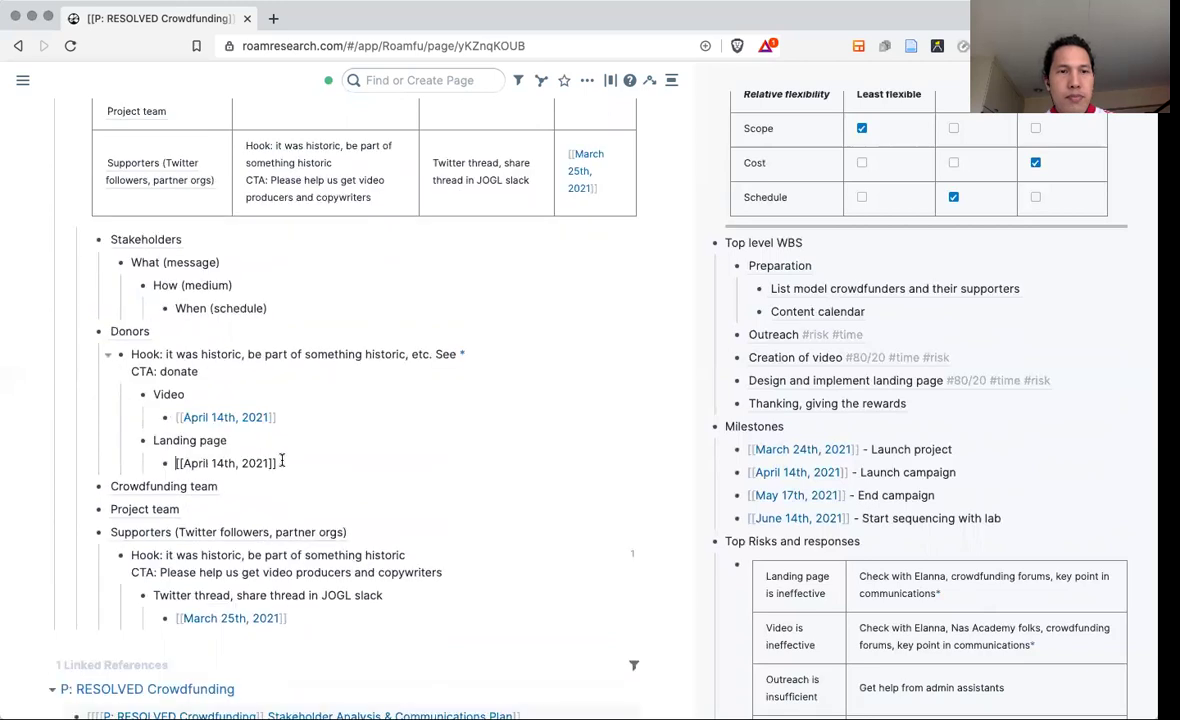
pyautogui.scroll(5, 270, 460)
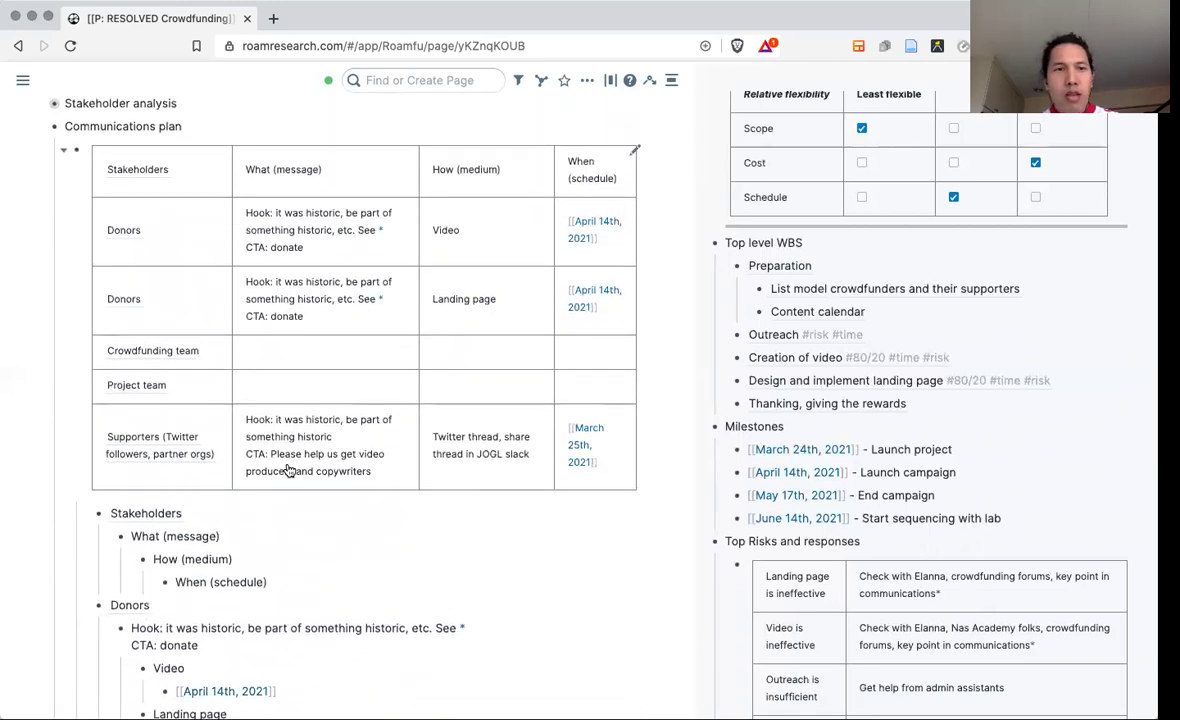
pyautogui.scroll(-1, 288, 468)
pyautogui.scroll(-3, 288, 468)
pyautogui.scroll(-2, 270, 450)
pyautogui.scroll(-1, 242, 423)
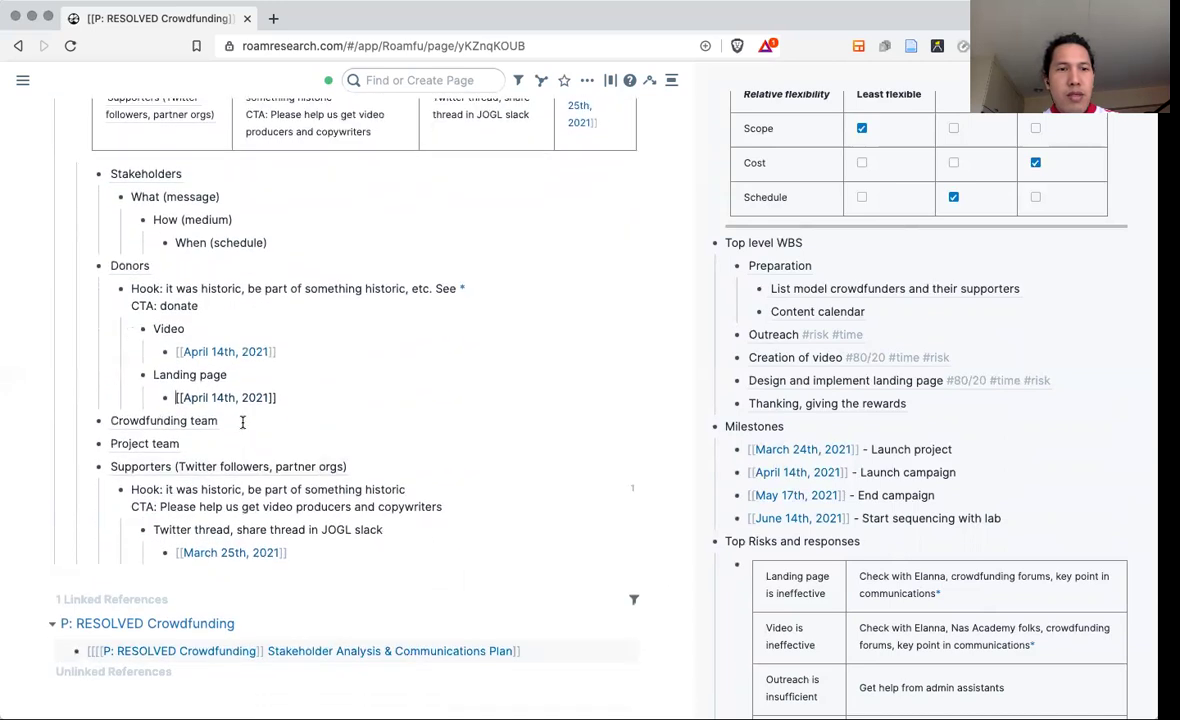
pyautogui.click(242, 423)
pyautogui.press('Return')
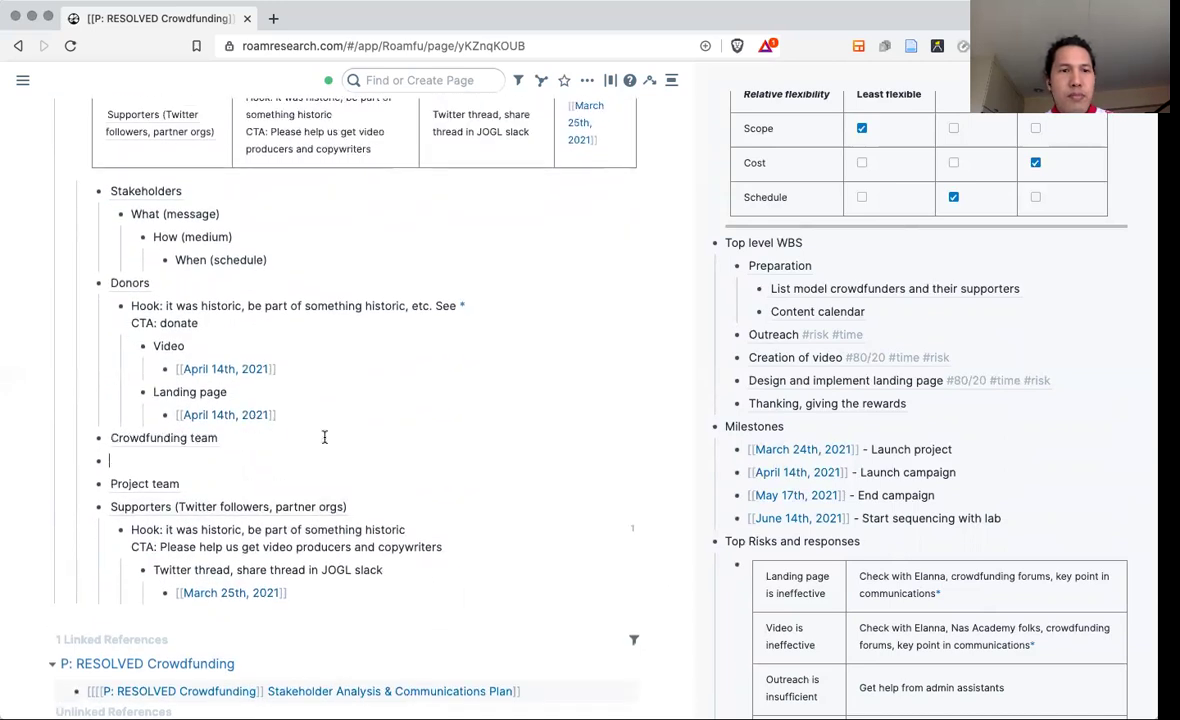
pyautogui.press('Tab')
pyautogui.scroll(-1, 329, 441)
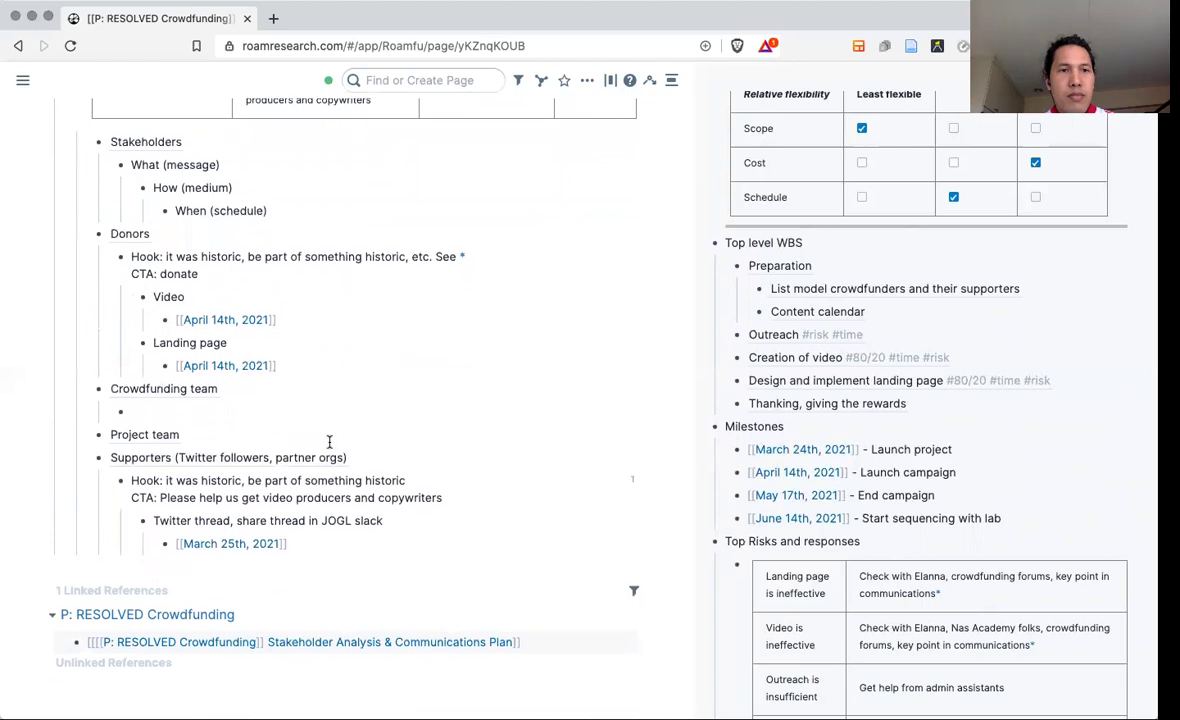
pyautogui.click(241, 435)
pyautogui.press('Return')
pyautogui.press('Tab')
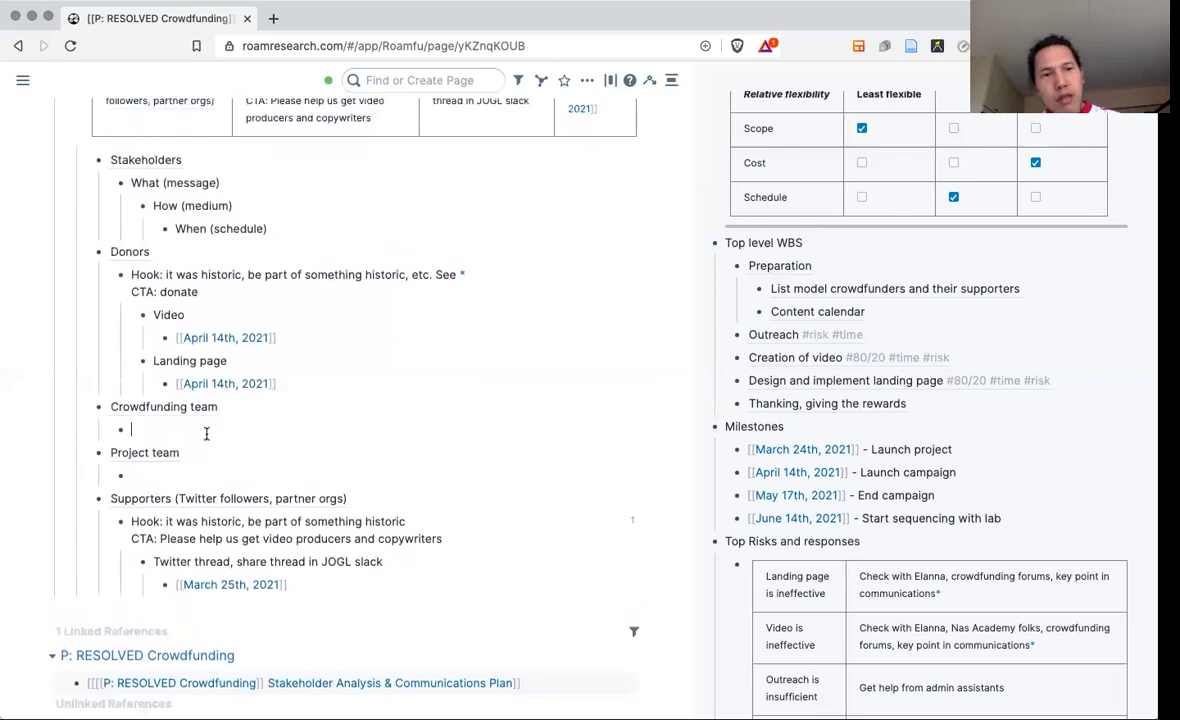
pyautogui.scroll(5, 349, 381)
pyautogui.scroll(-1, 349, 388)
pyautogui.scroll(-1, 349, 388)
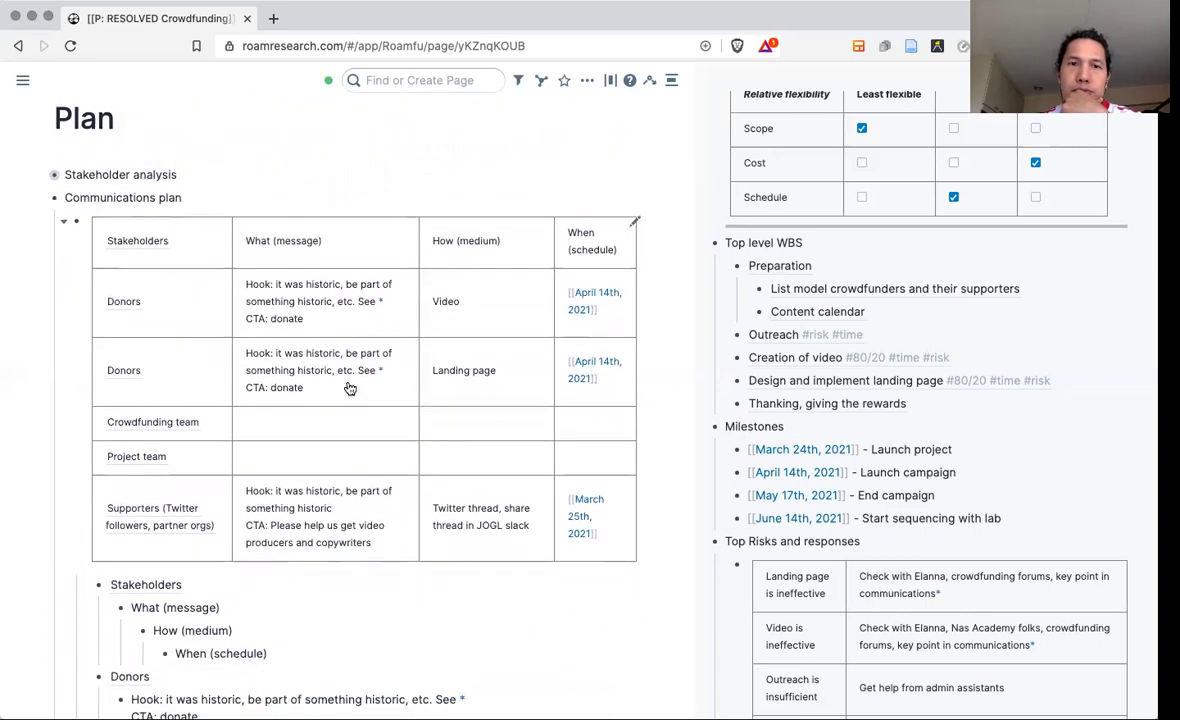
pyautogui.scroll(-1, 349, 388)
pyautogui.scroll(-1, 349, 388)
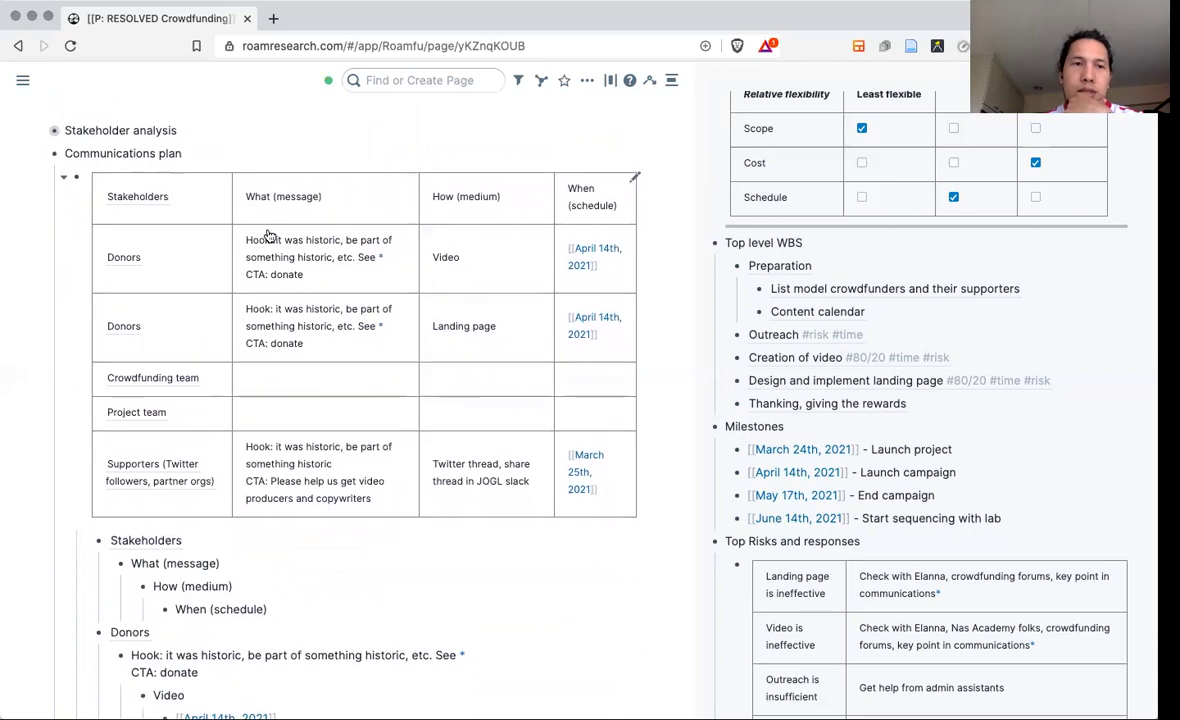
pyautogui.scroll(-1, 374, 330)
pyautogui.scroll(-1, 374, 331)
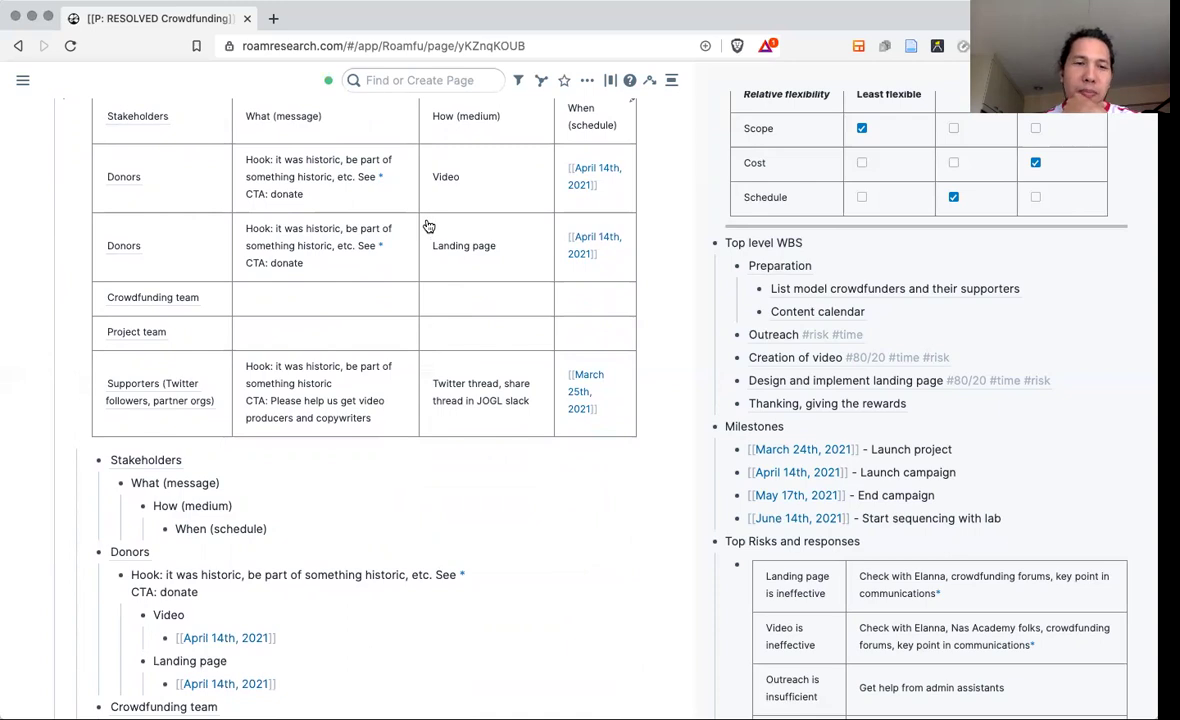
pyautogui.scroll(-4, 428, 226)
pyautogui.scroll(-1, 427, 222)
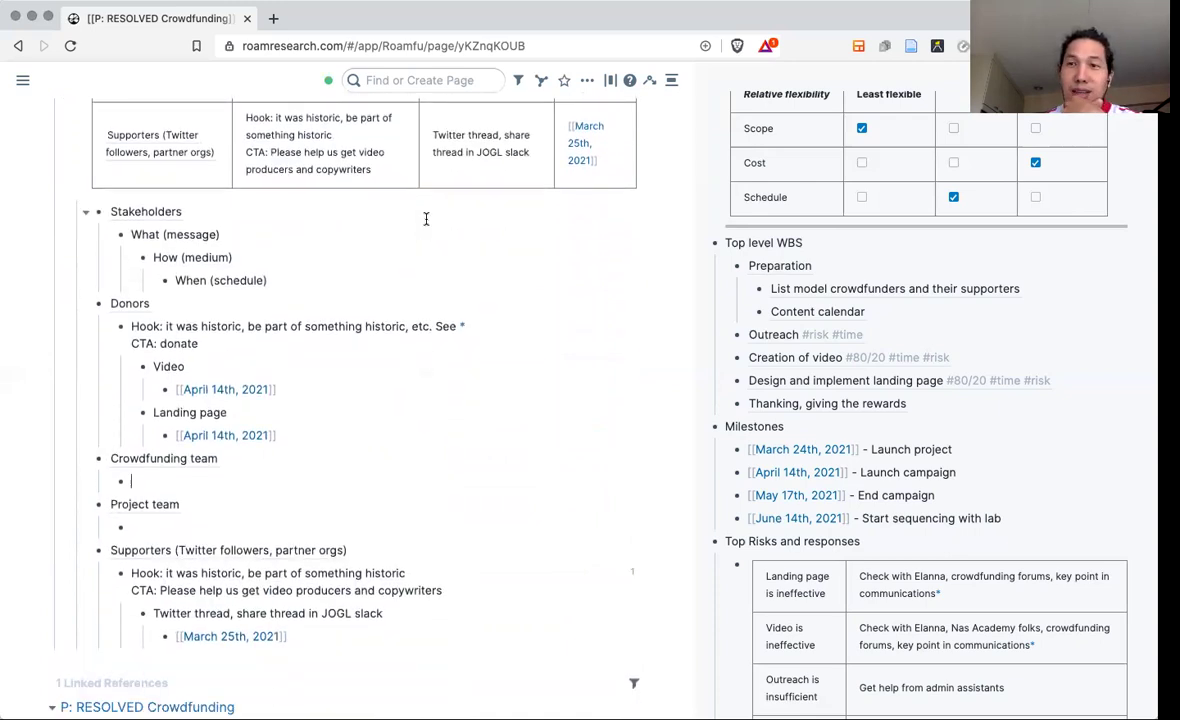
pyautogui.click(291, 434)
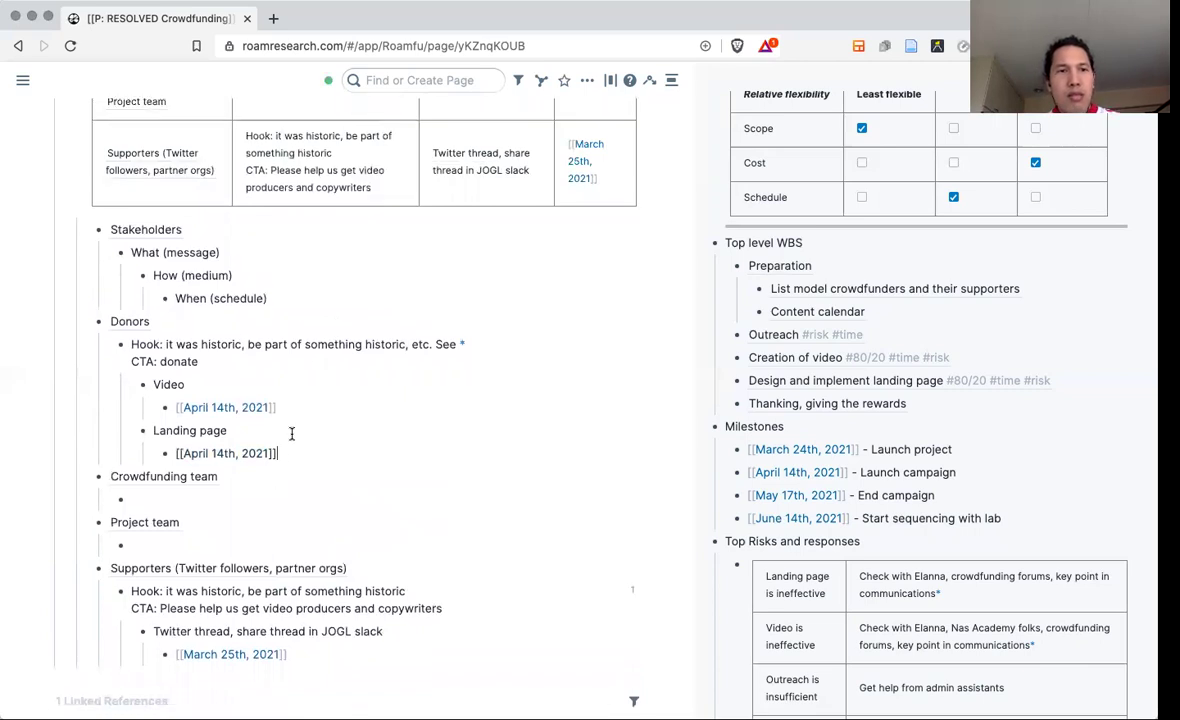
pyautogui.scroll(3, 292, 436)
pyautogui.scroll(-3, 294, 440)
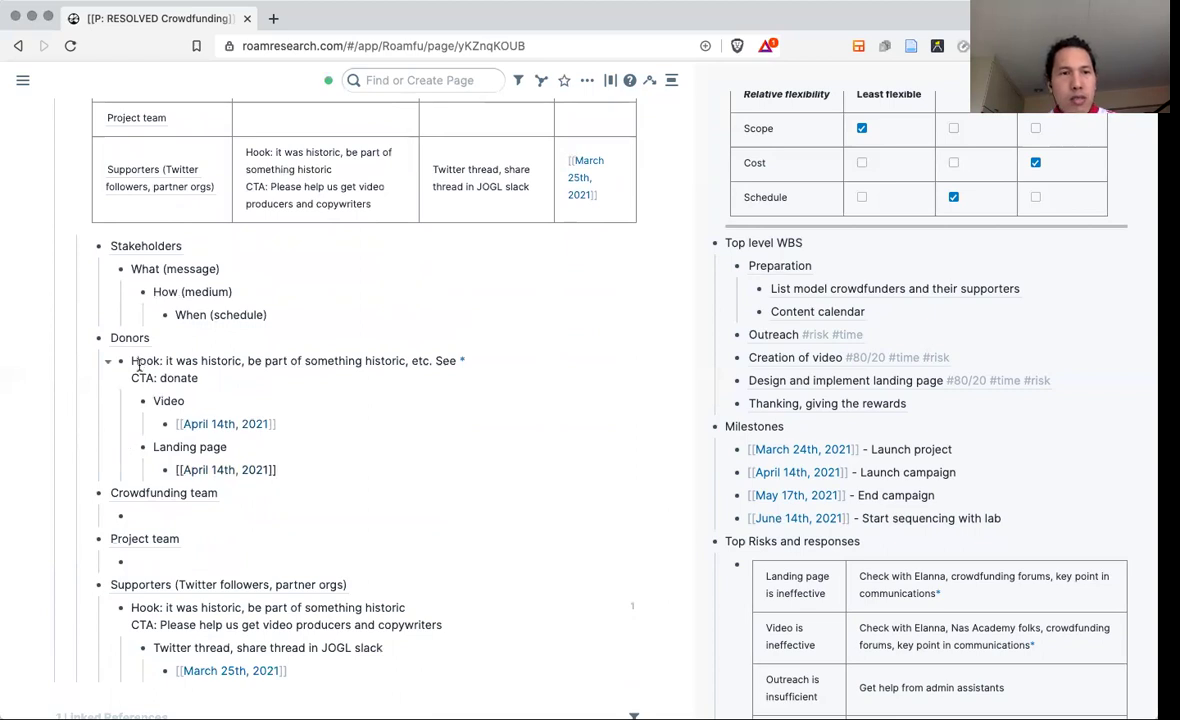
# Put 'Moment of truth:' on its own line above the Donors hook.
pyautogui.click(131, 362)
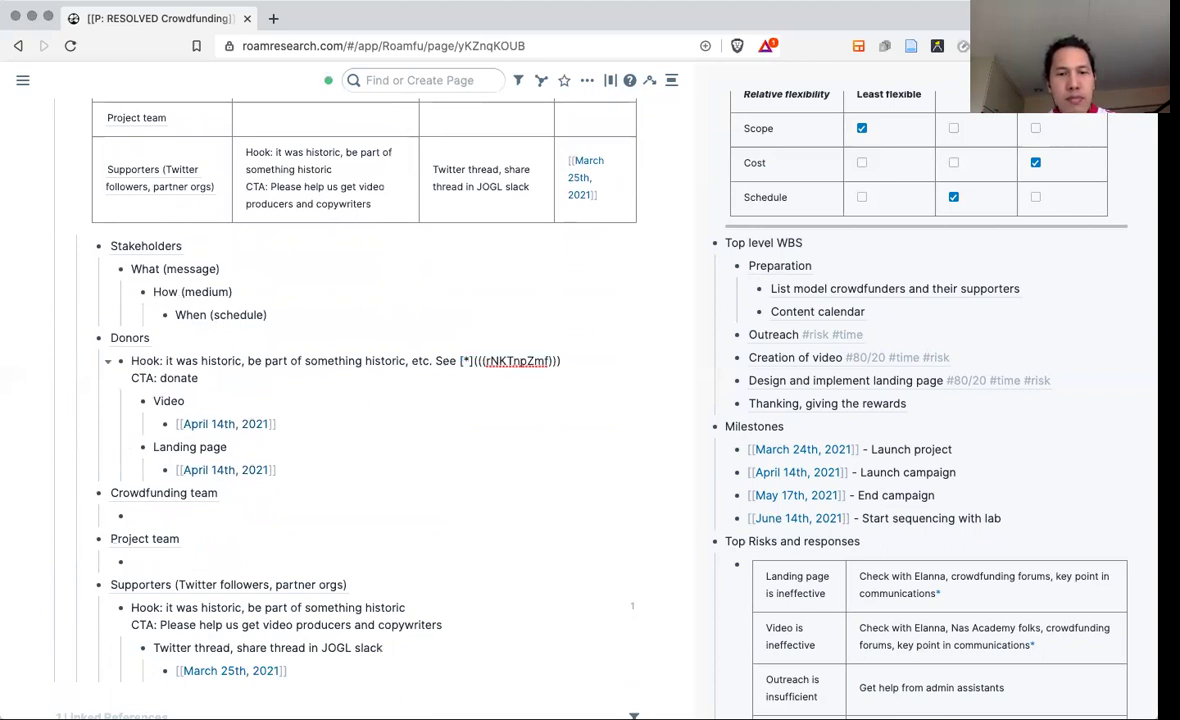
pyautogui.write('Moment of ')
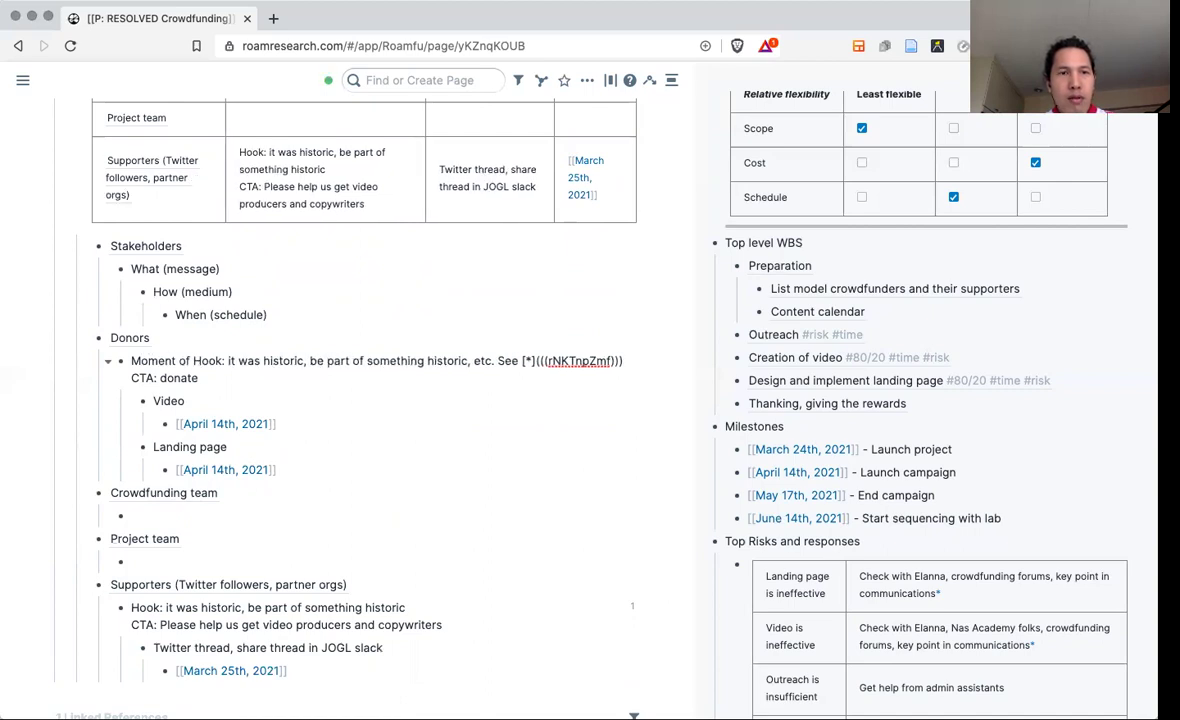
pyautogui.write('truth:')
pyautogui.hotkey('shift', 'Return')
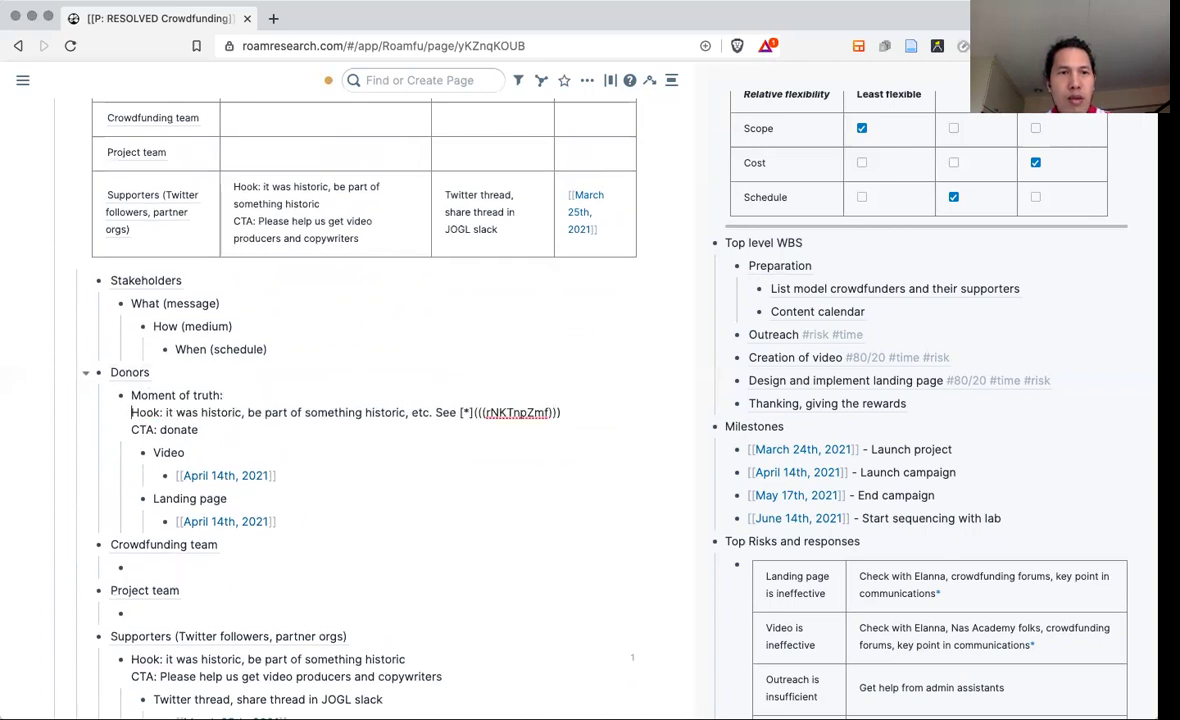
pyautogui.scroll(-2, 263, 447)
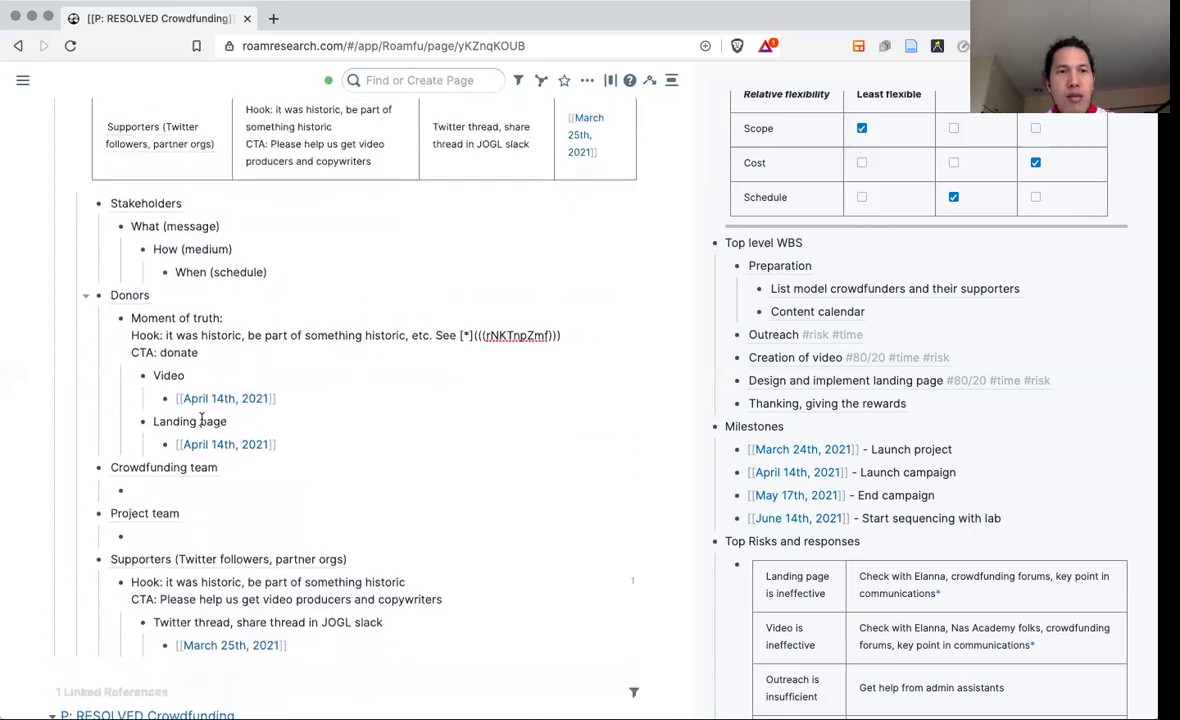
# Create a new empty point at Donors message level below the Landing page date.
pyautogui.click(280, 438)
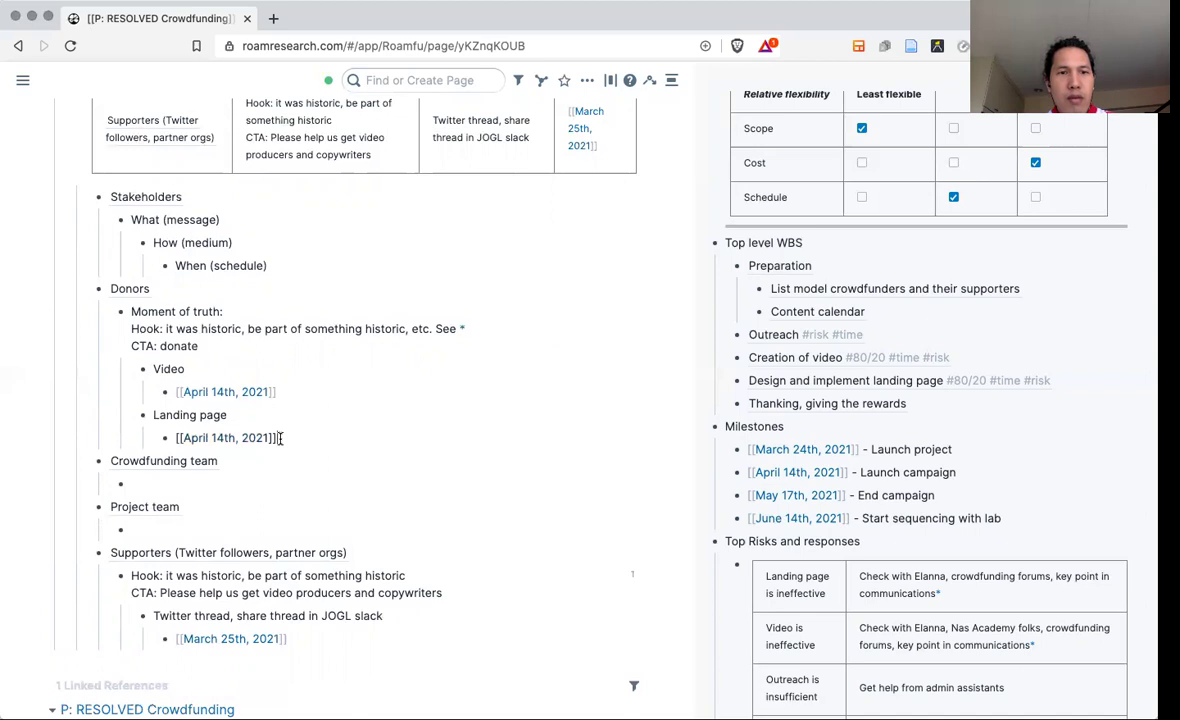
pyautogui.hotkey('shift', 'Return')
pyautogui.press('BackSpace')
pyautogui.press('Return')
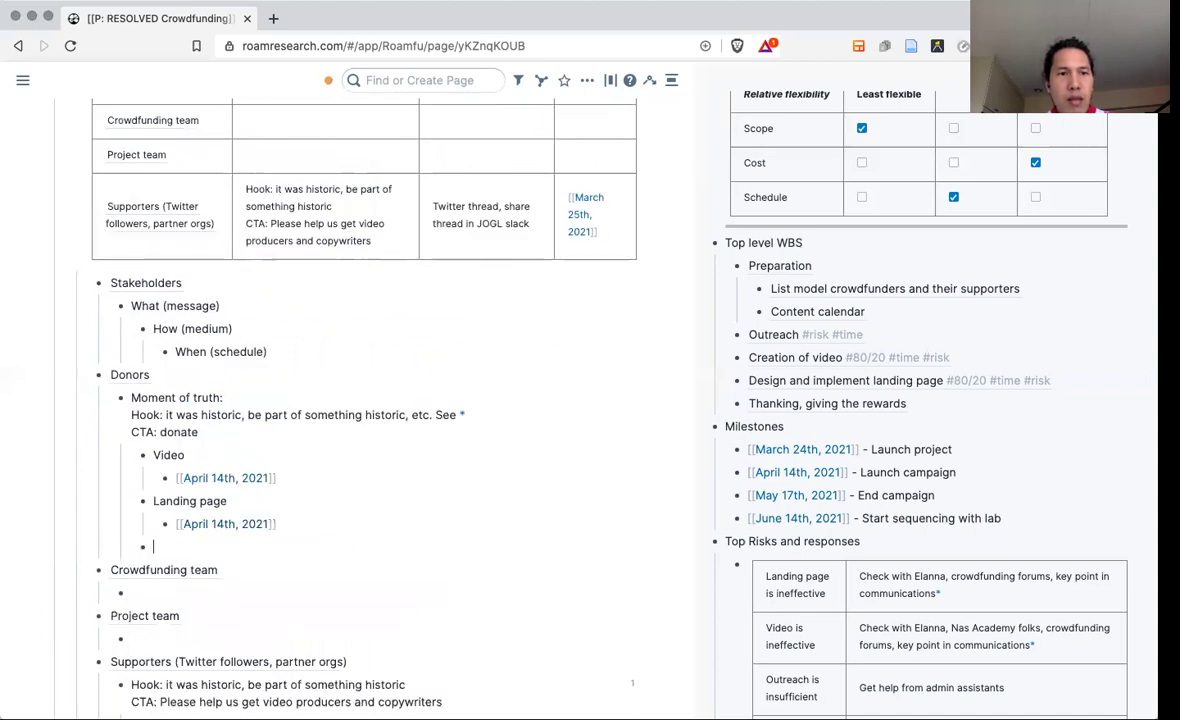
pyautogui.scroll(-1, 330, 400)
pyautogui.hotkey('shift', 'Tab')
pyautogui.hotkey('shift', 'Tab')
pyautogui.scroll(-1, 330, 400)
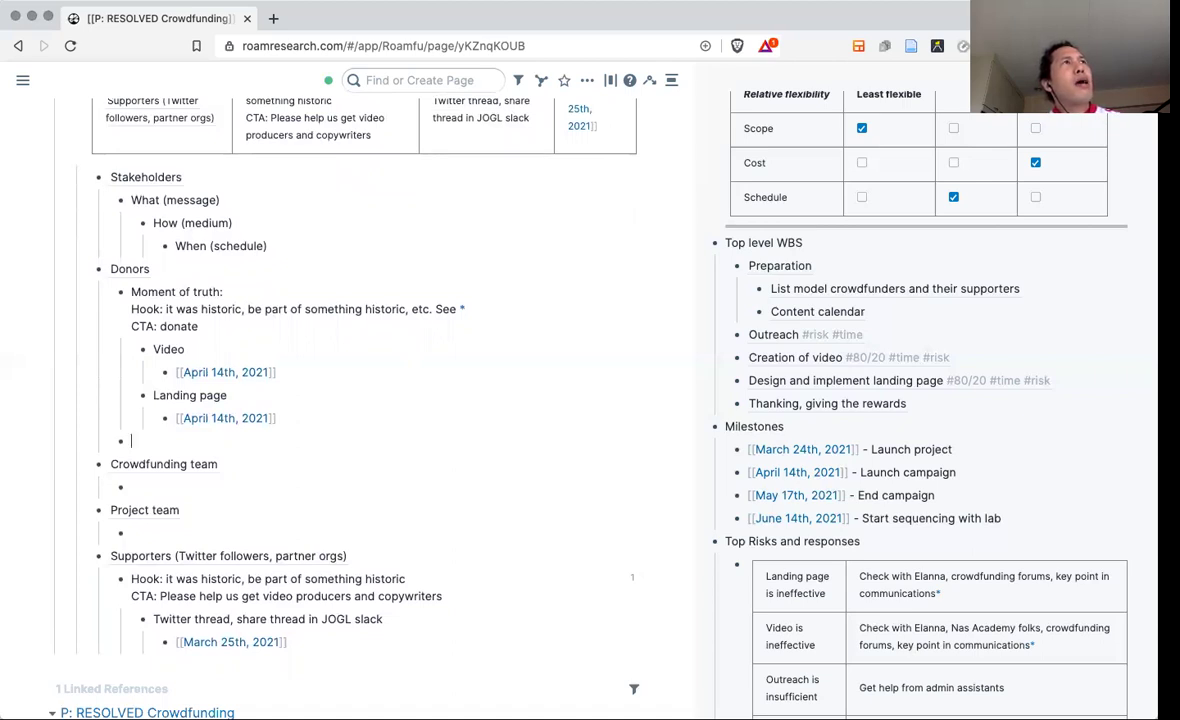
# Write 'Entry point: This is interesting, CTA: visit the GoFundMe page' with an empty nested point.
pyautogui.write('Entry points')
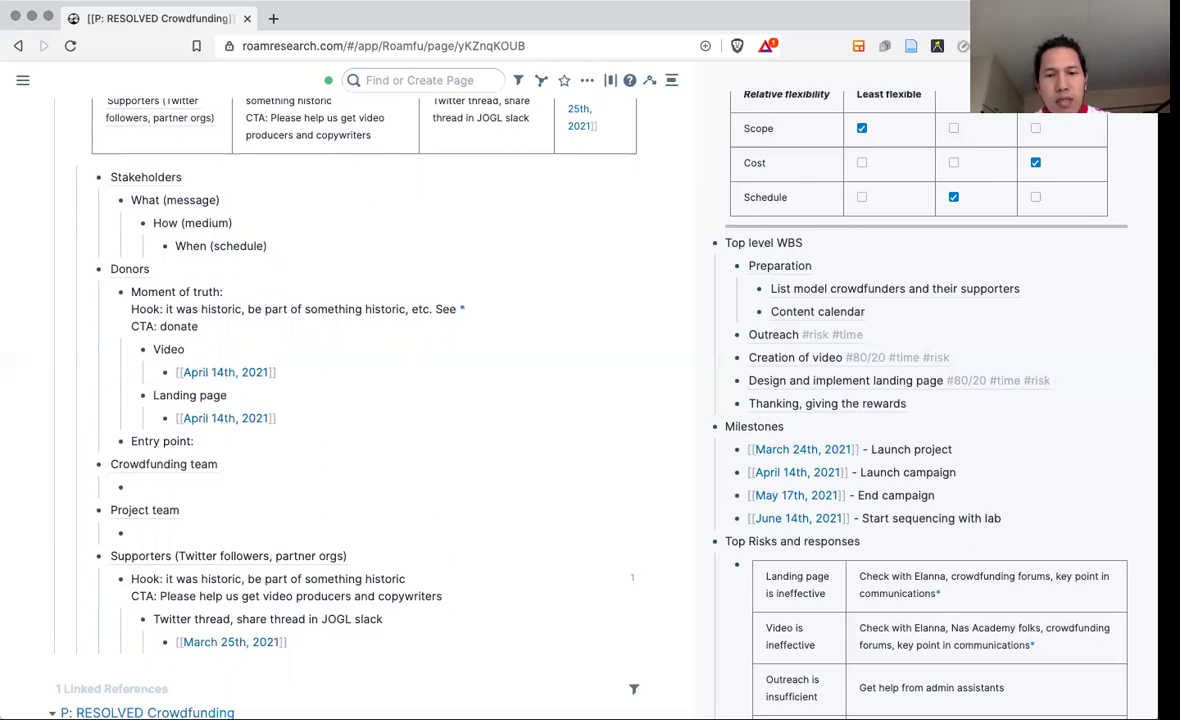
pyautogui.write('This is intereste')
pyautogui.write('ing')
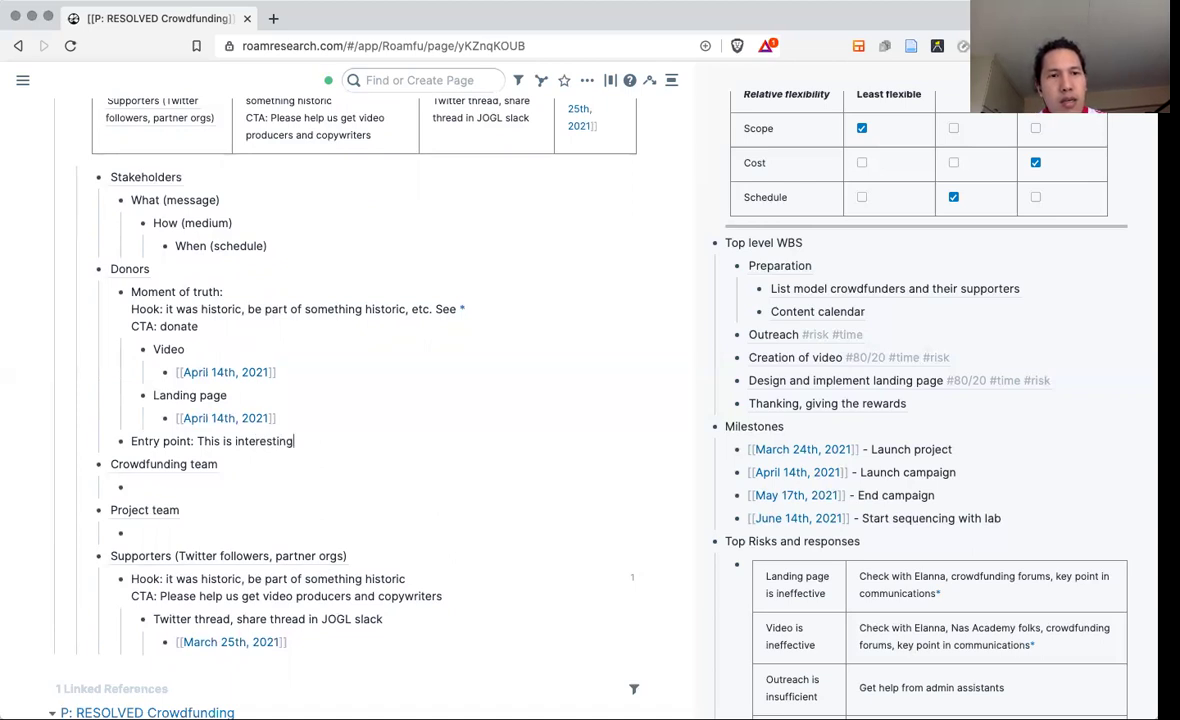
pyautogui.write('CTA')
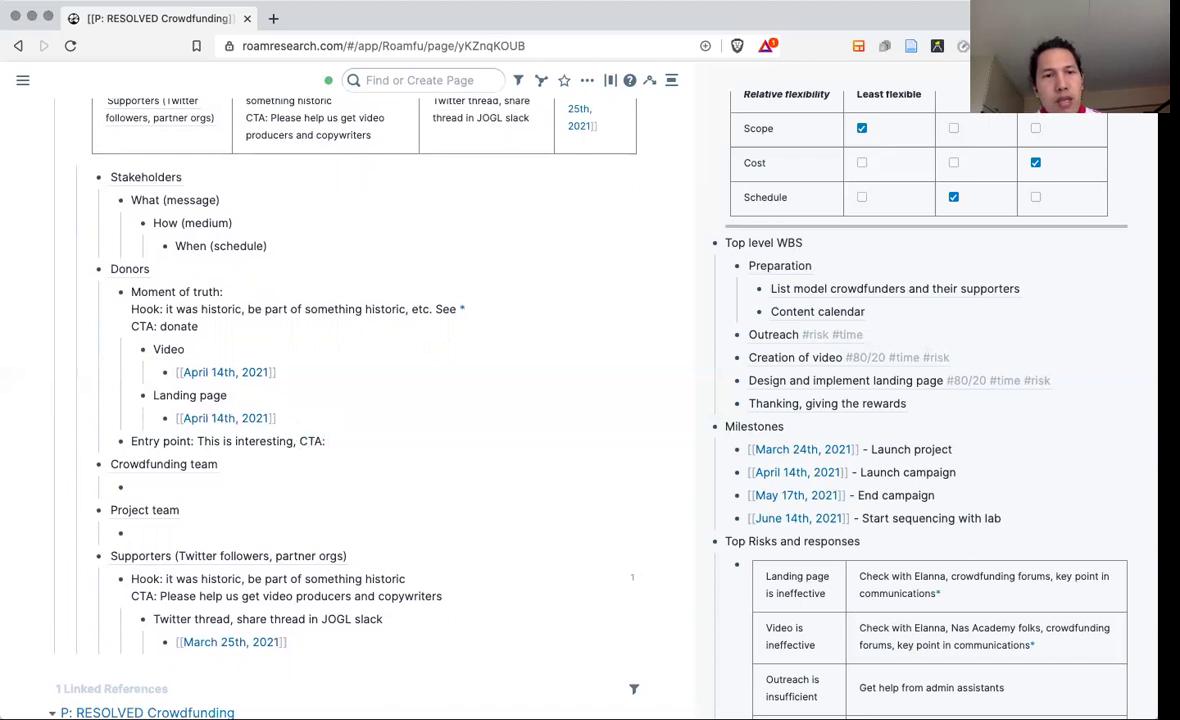
pyautogui.write(': check')
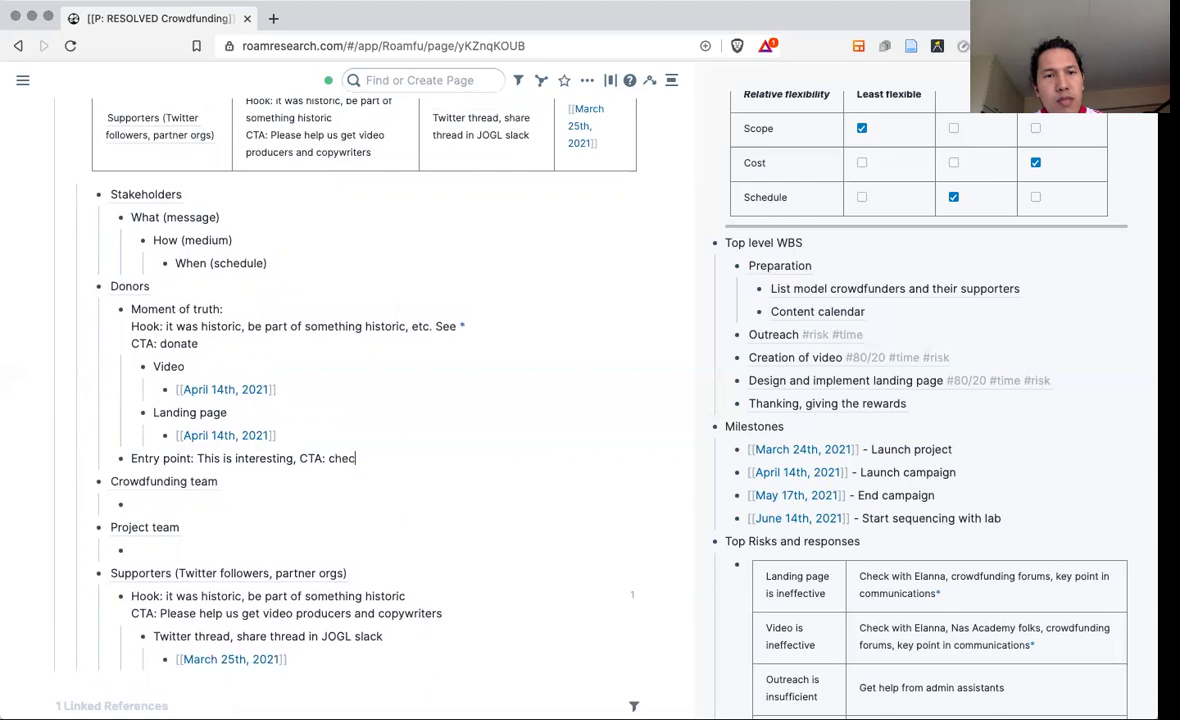
pyautogui.press('BackSpace')
pyautogui.press('BackSpace')
pyautogui.press('BackSpace')
pyautogui.press('BackSpace')
pyautogui.write('visit ')
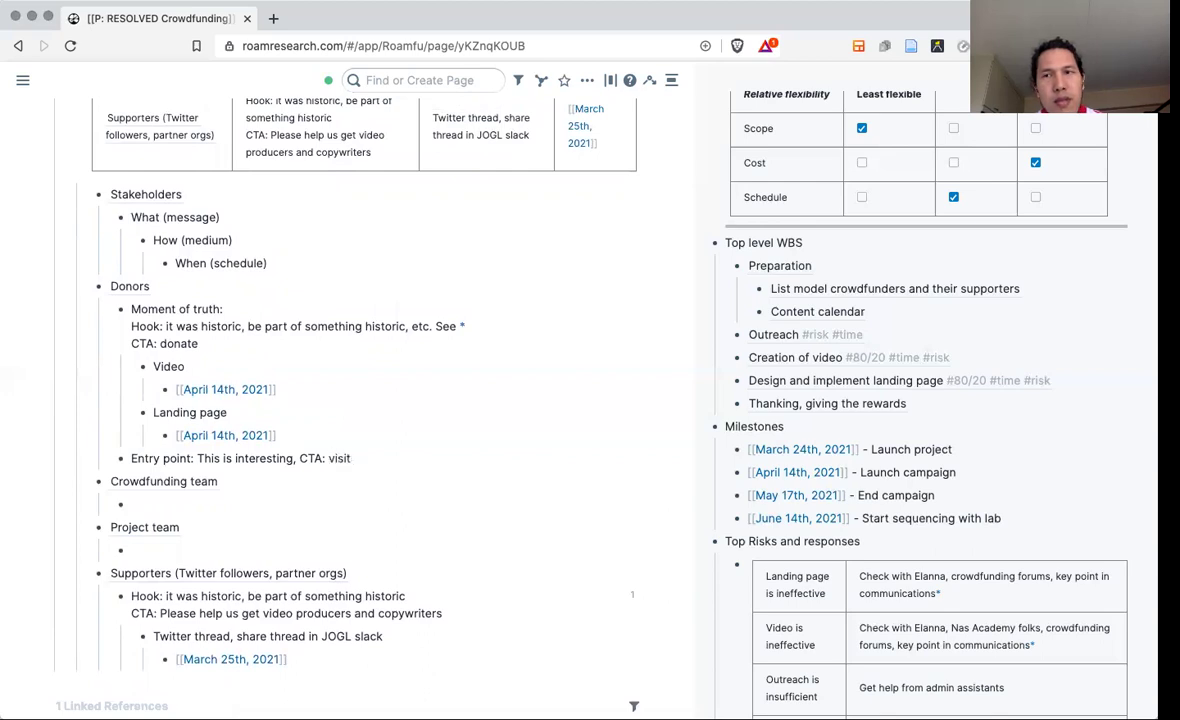
pyautogui.write('the GoFundMe page')
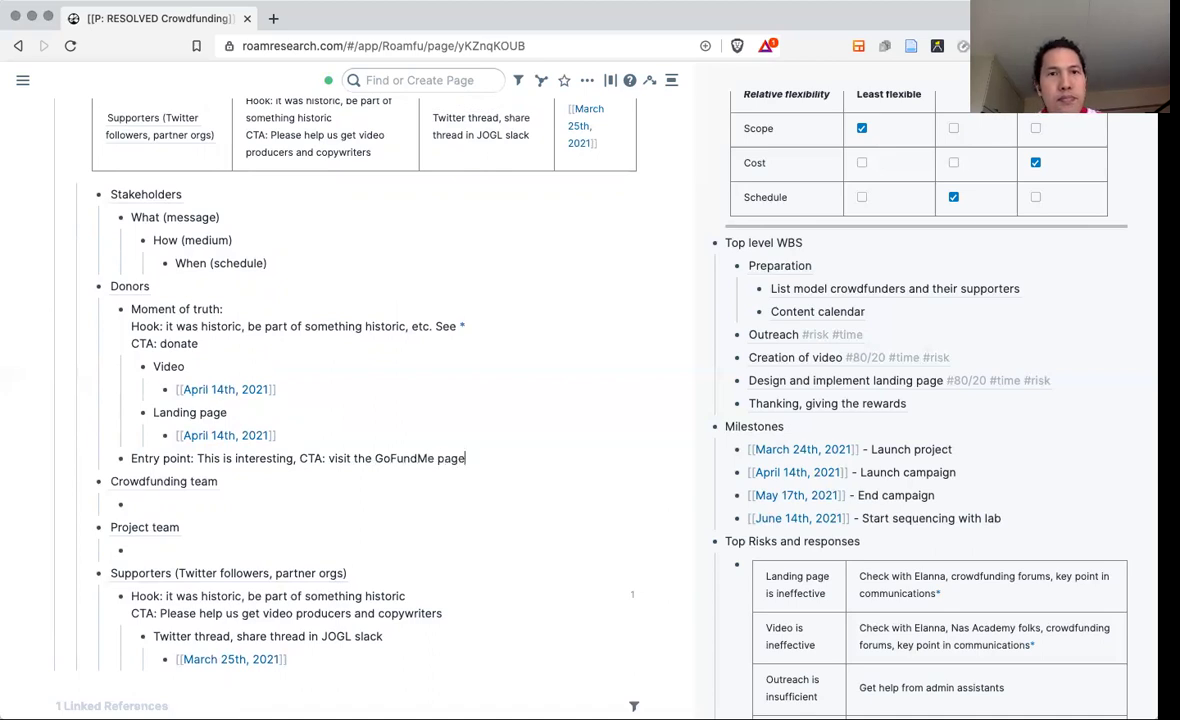
pyautogui.scroll(-5, 340, 400)
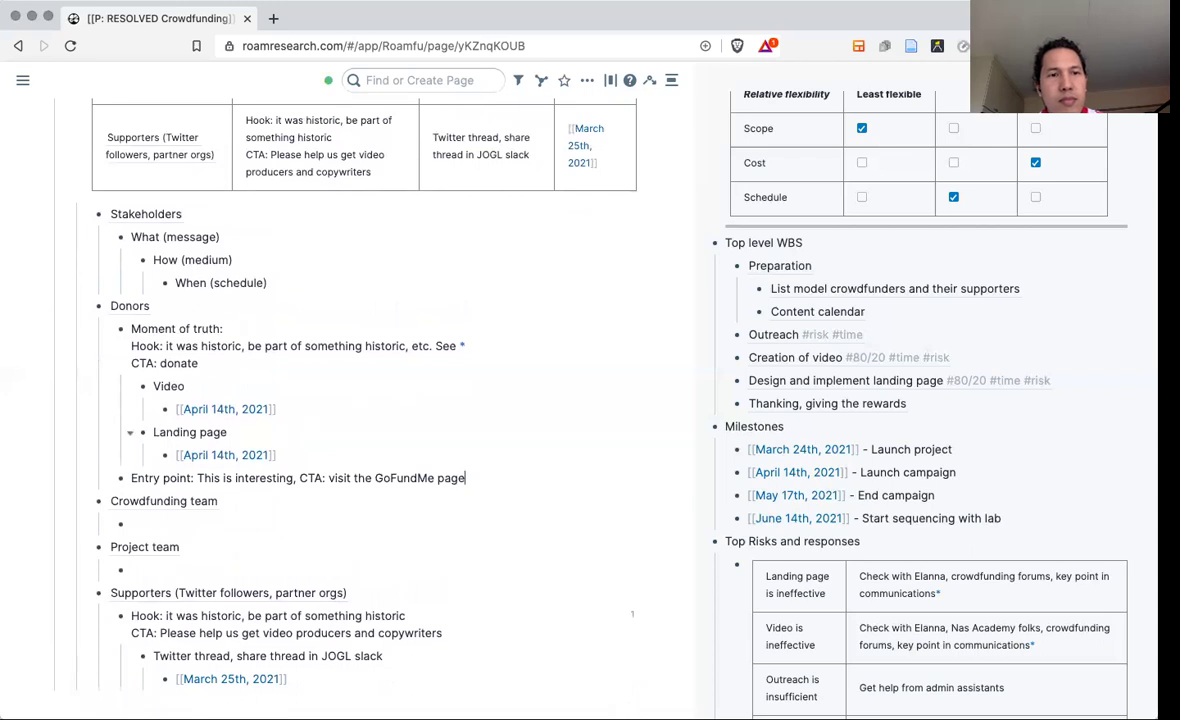
pyautogui.press('Return')
pyautogui.press('Tab')
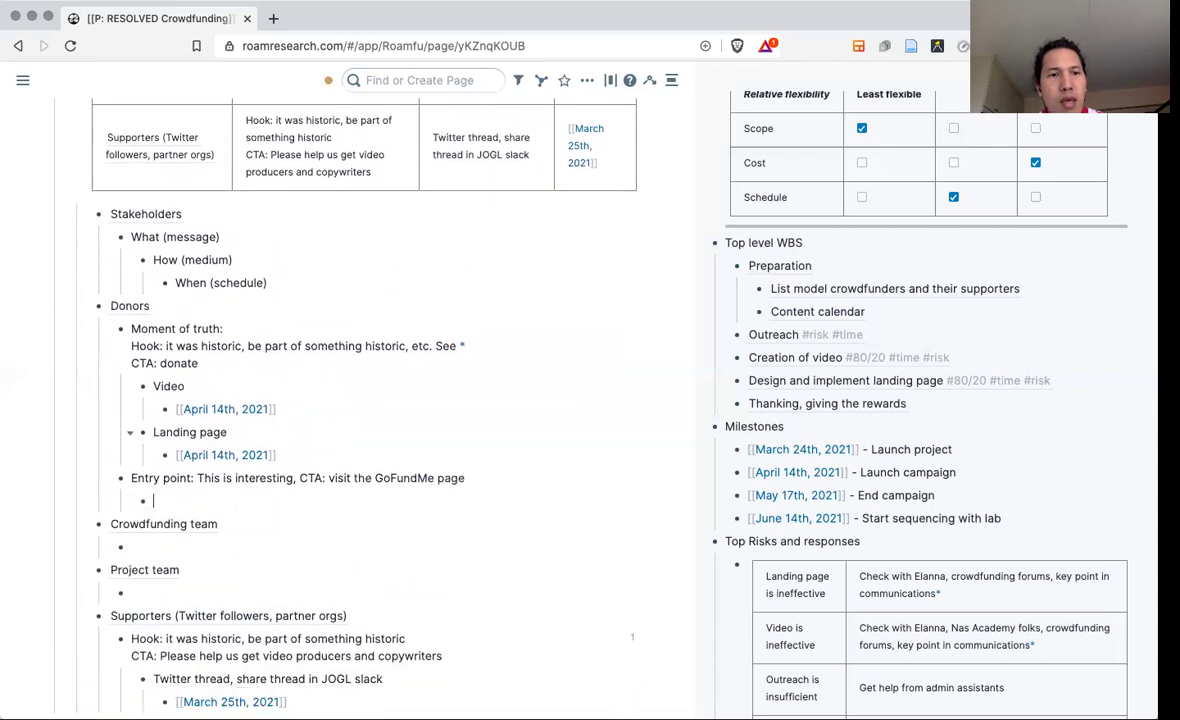
# Type the entry-point medium 'Supporters, media, social media', correcting typos.
pyautogui.scroll(6, 280, 457)
pyautogui.scroll(2, 278, 461)
pyautogui.scroll(2, 278, 461)
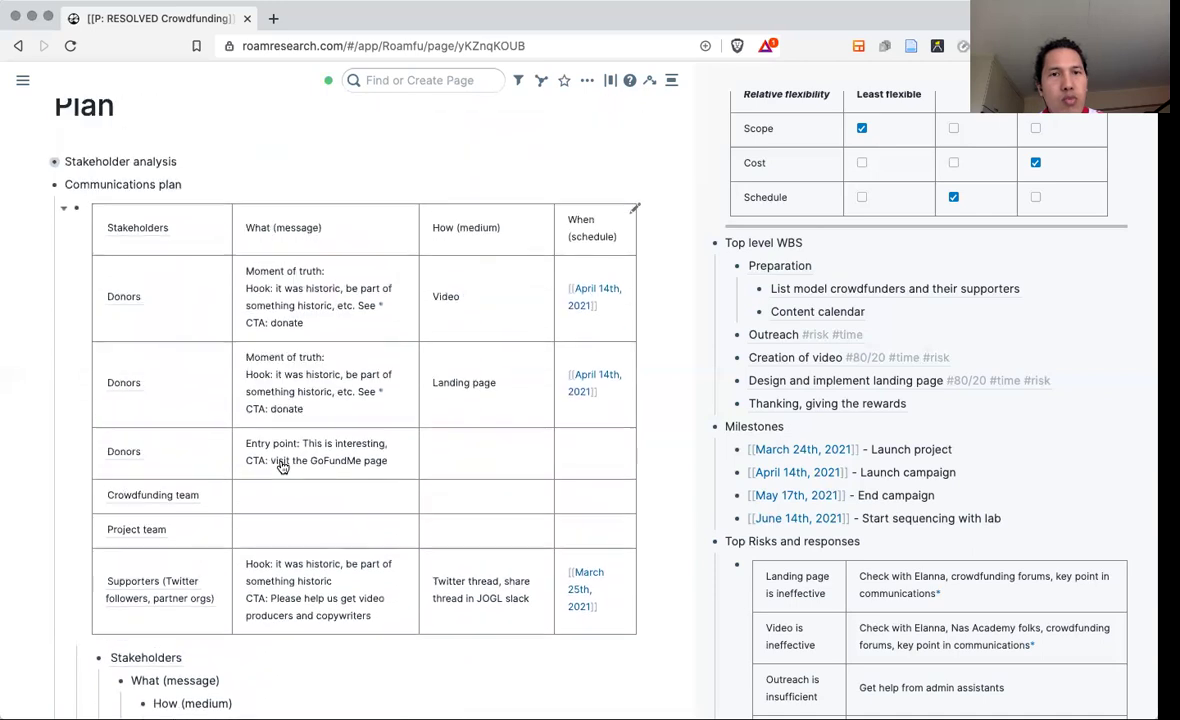
pyautogui.scroll(-7, 282, 467)
pyautogui.scroll(-4, 282, 467)
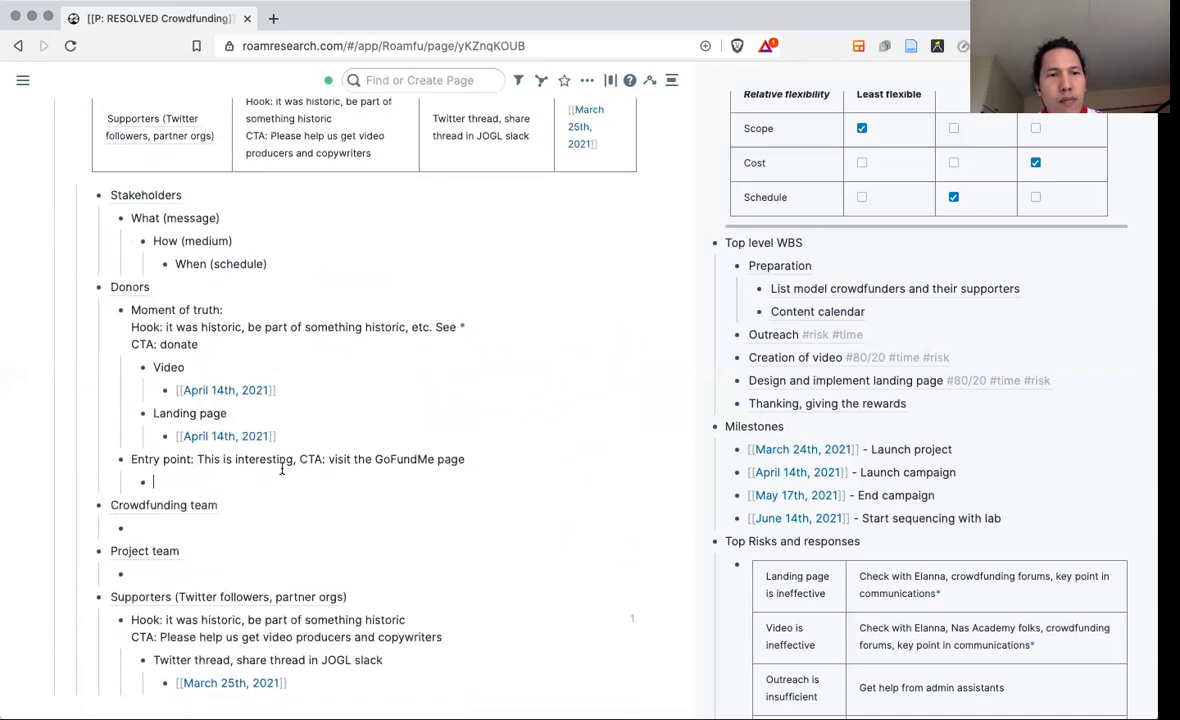
pyautogui.scroll(-3, 282, 468)
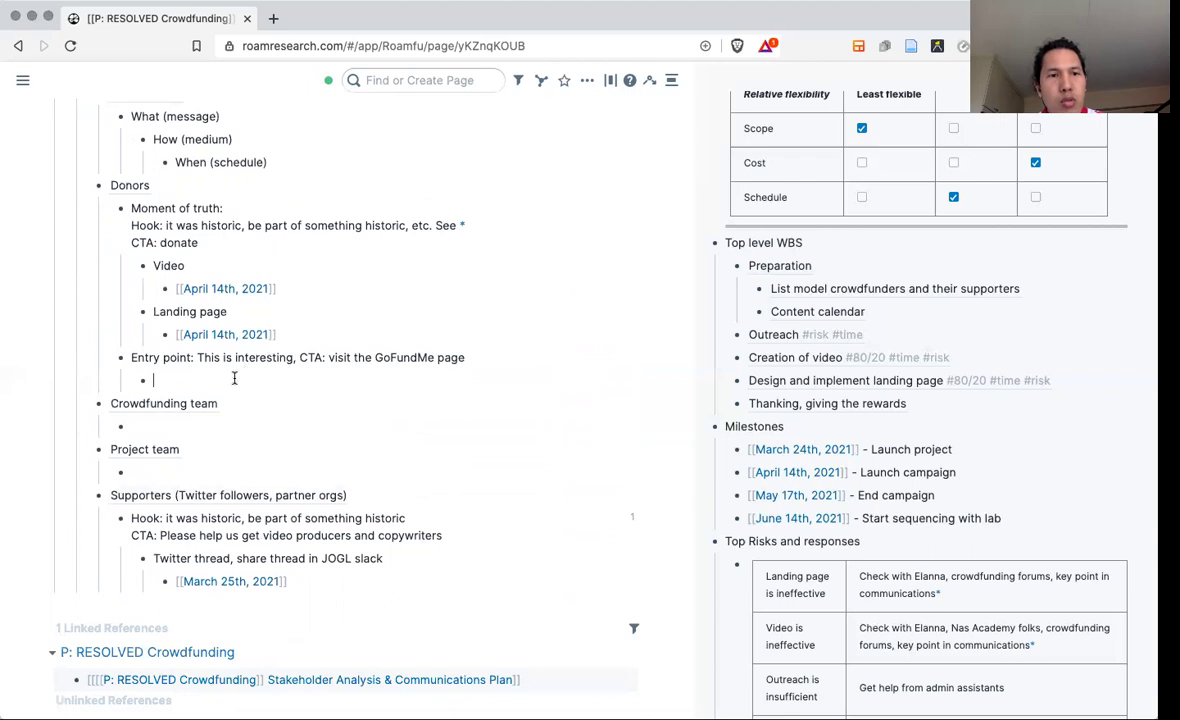
pyautogui.write('Supporters, ')
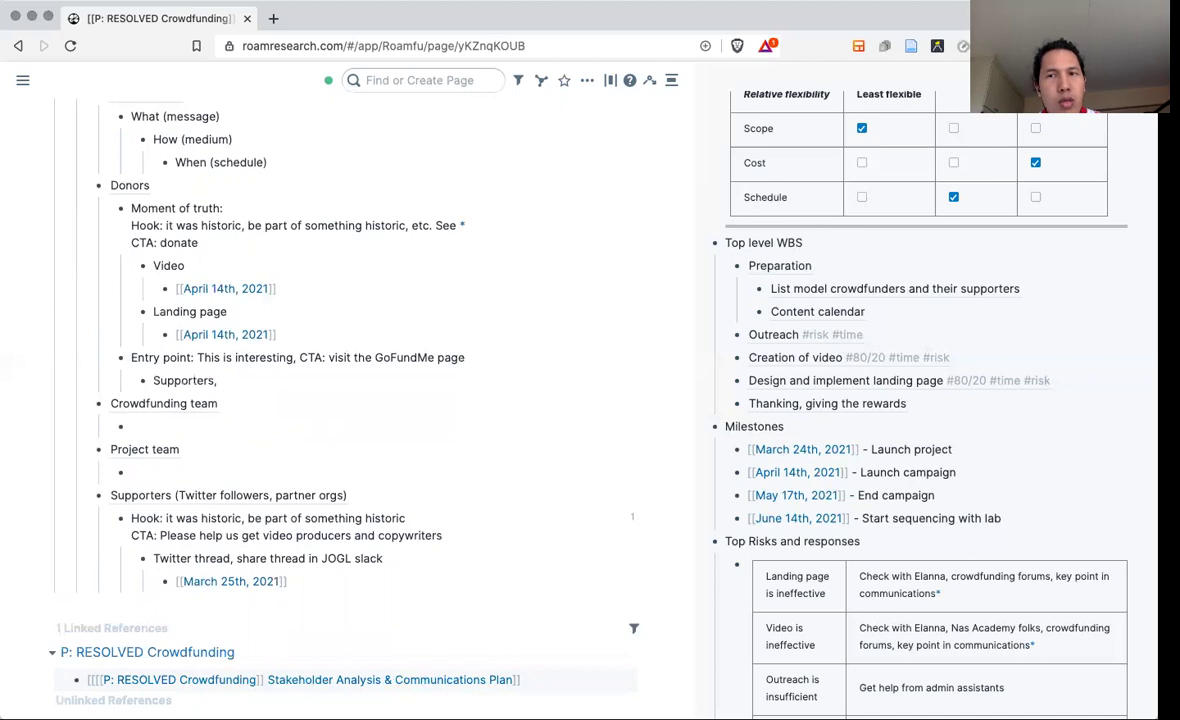
pyautogui.write('meida')
pyautogui.press('BackSpace')
pyautogui.press('BackSpace')
pyautogui.write('dia, social me')
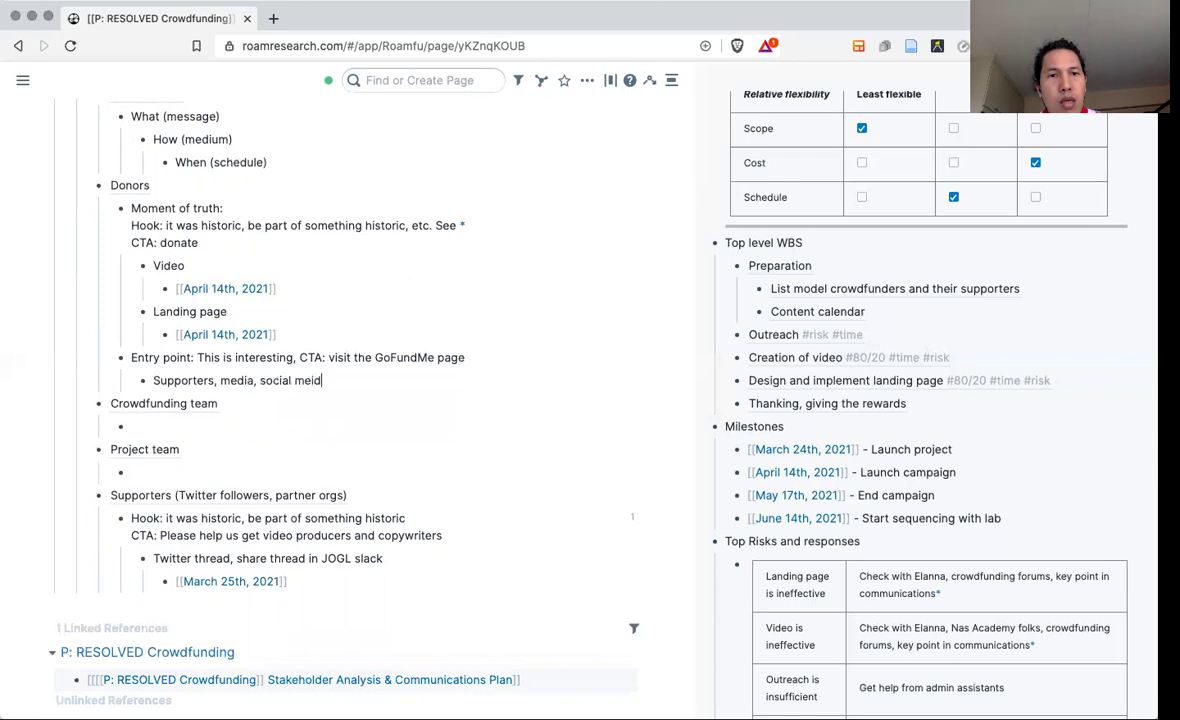
pyautogui.press('BackSpace')
pyautogui.press('BackSpace')
pyautogui.write('a')
# Check the new third Donors row in the communications table.
pyautogui.scroll(5, 297, 377)
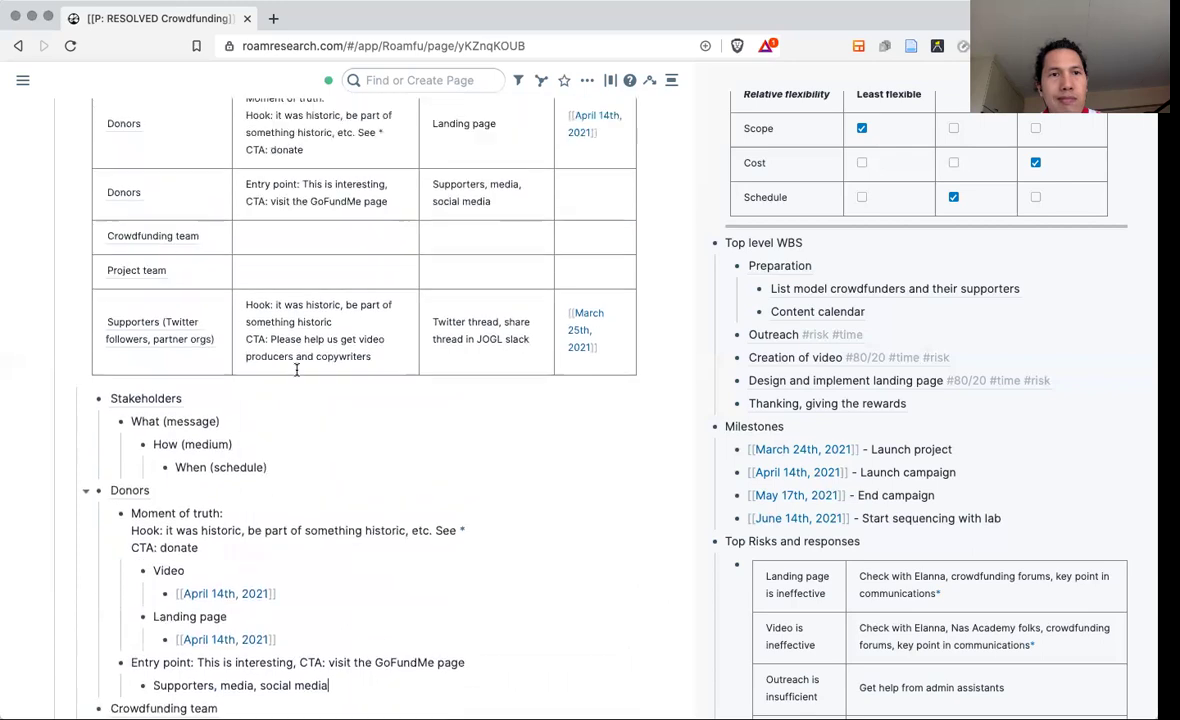
pyautogui.scroll(1, 297, 377)
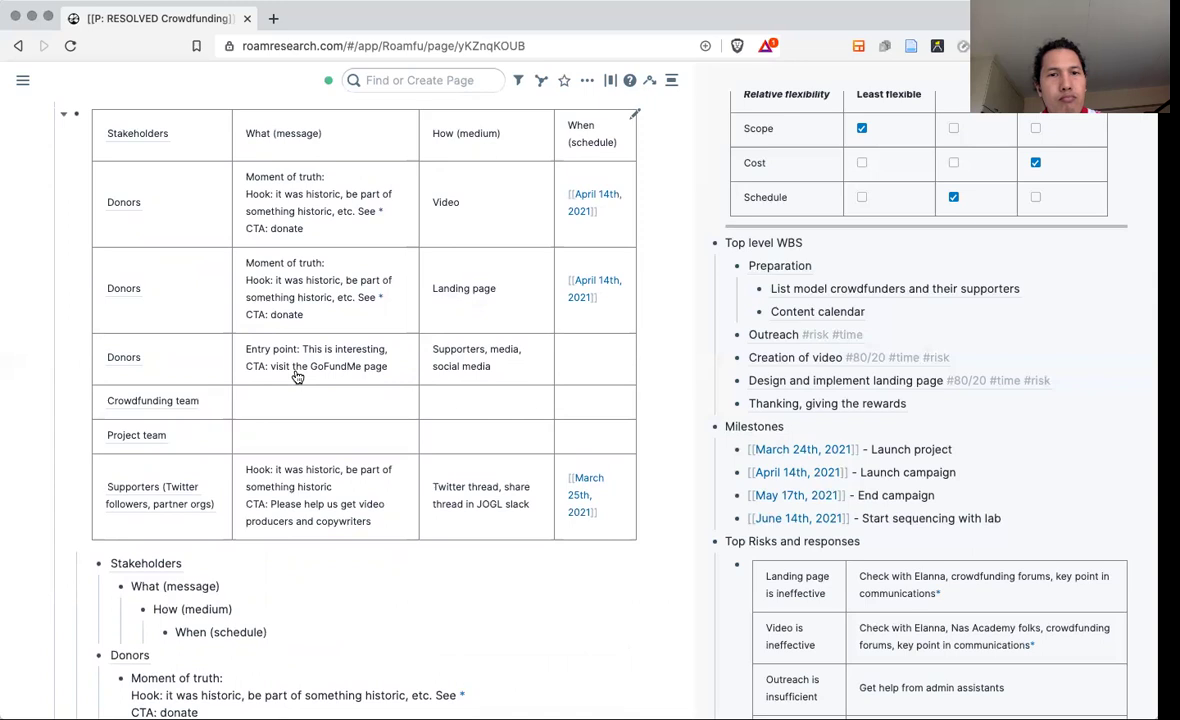
pyautogui.scroll(-2, 297, 377)
pyautogui.scroll(-3, 305, 395)
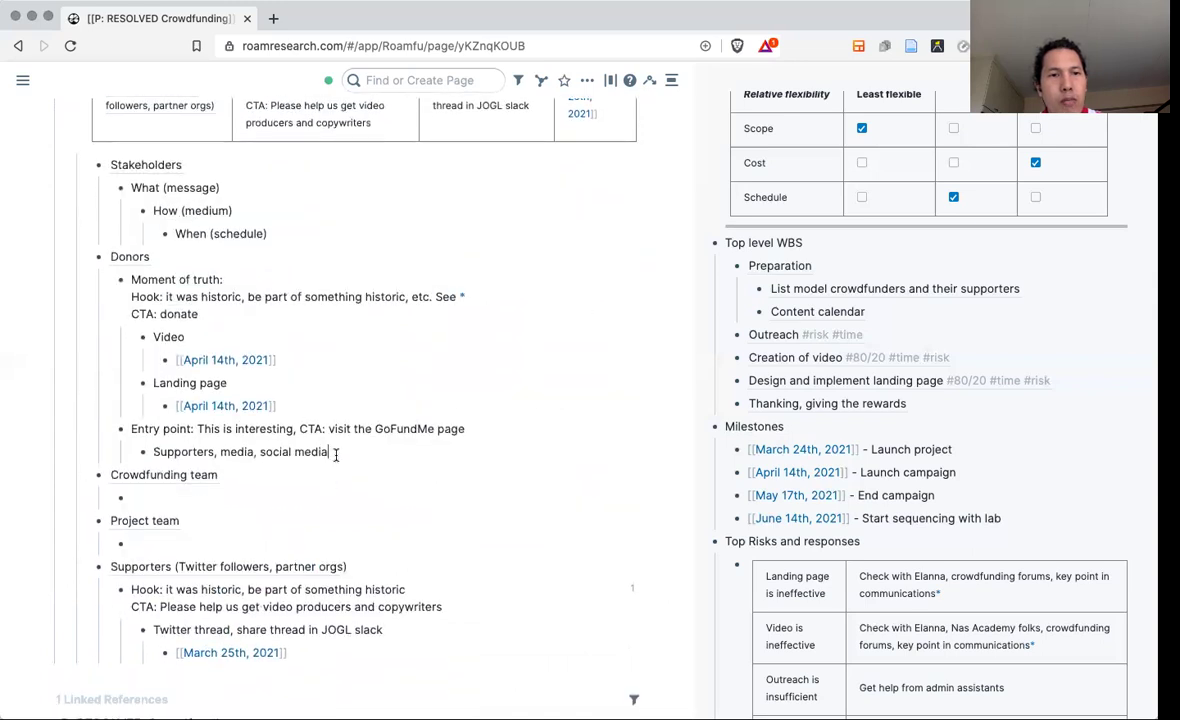
pyautogui.moveTo(330, 452); pyautogui.dragTo(150, 455)
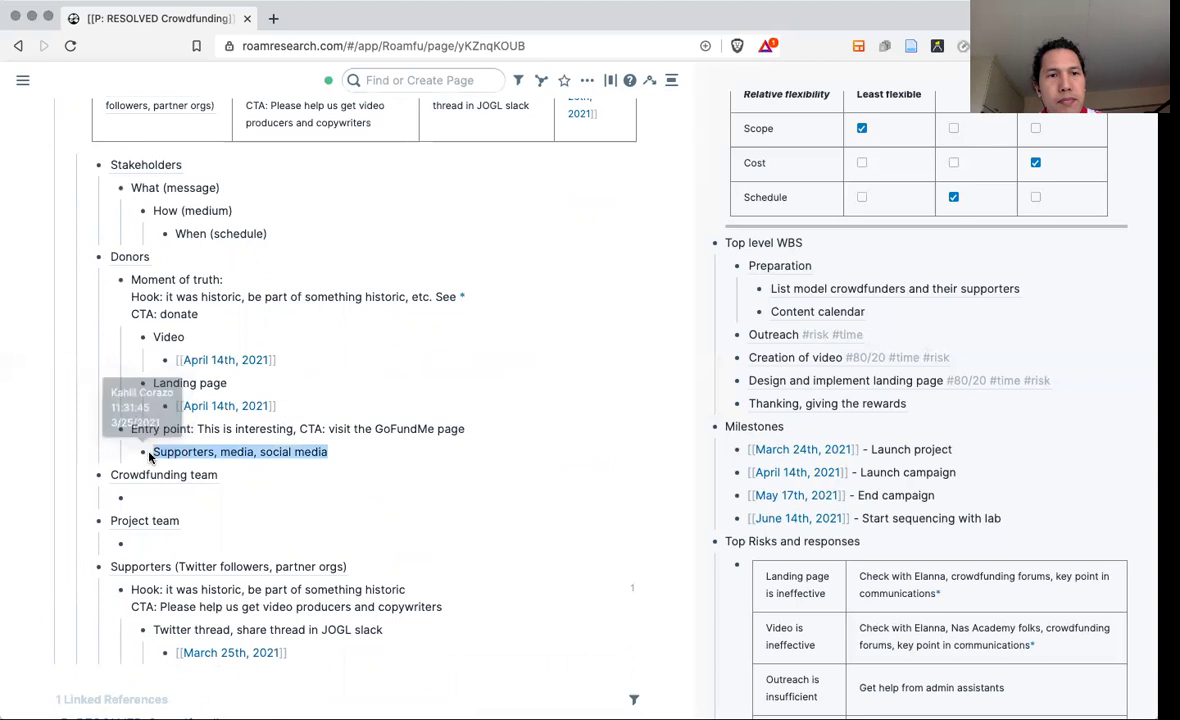
pyautogui.click(150, 455)
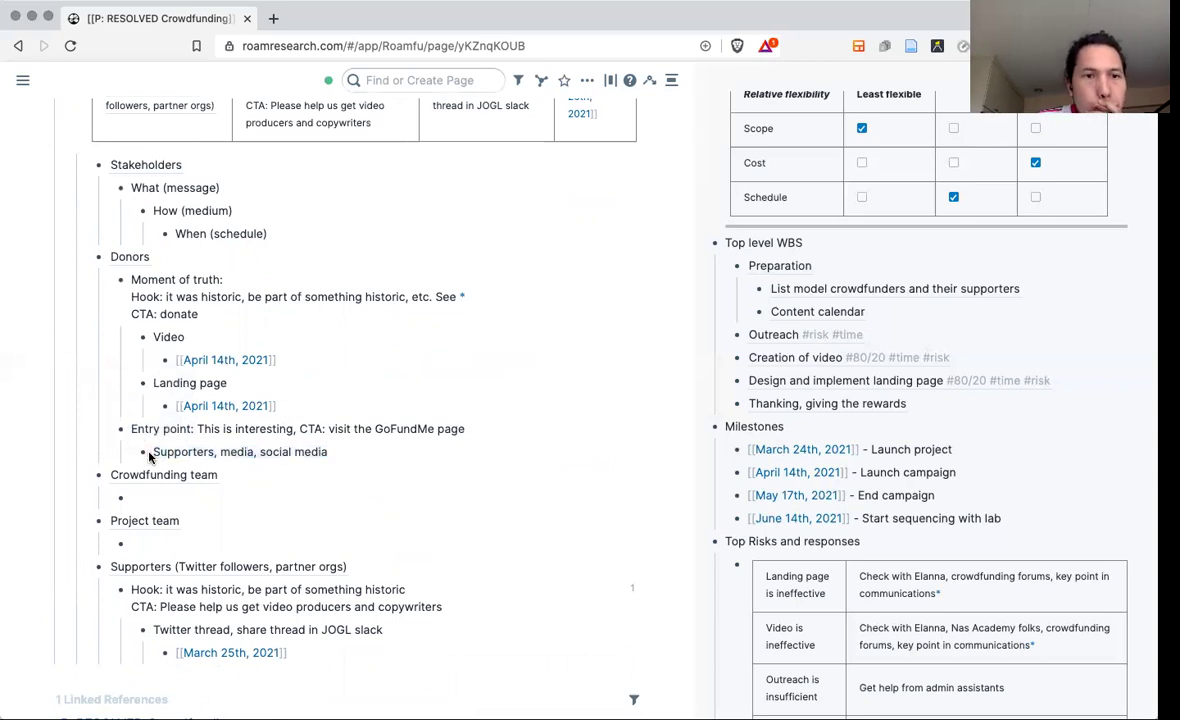
# Prefix the Donors channels line with 'via:' and end it with a period.
pyautogui.scroll(2, 442, 427)
pyautogui.scroll(3, 442, 427)
pyautogui.scroll(1, 442, 430)
pyautogui.scroll(-4, 430, 440)
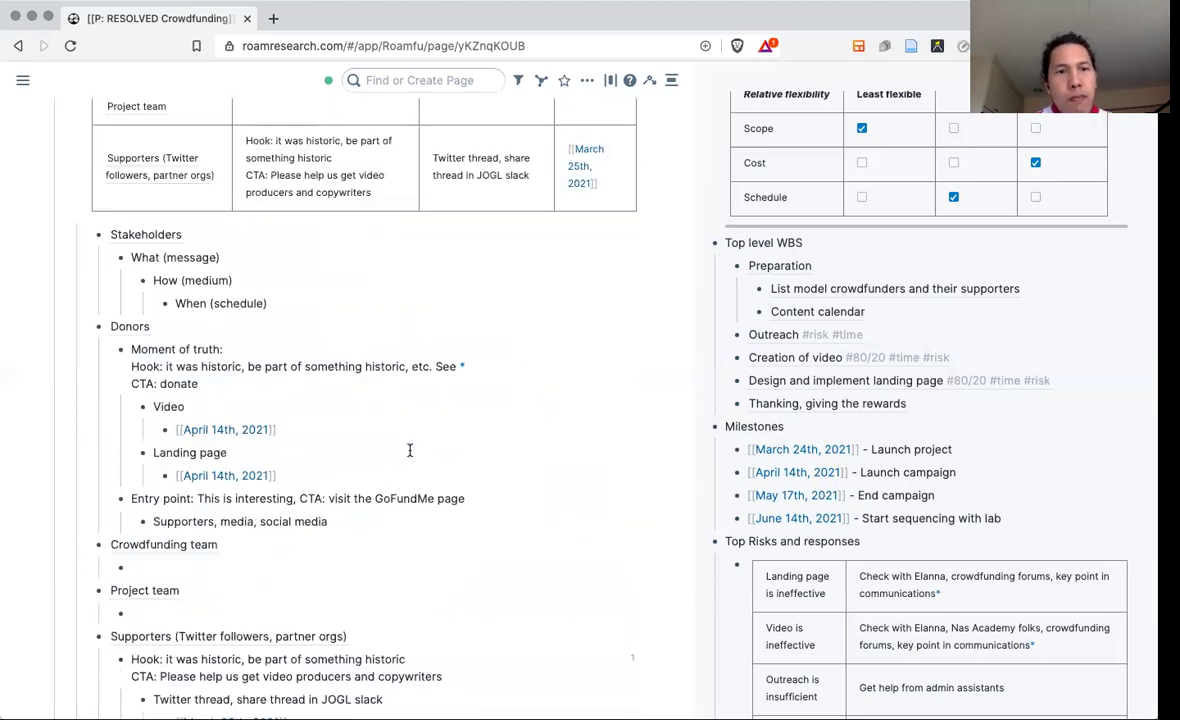
pyautogui.click(153, 521)
pyautogui.write('via:')
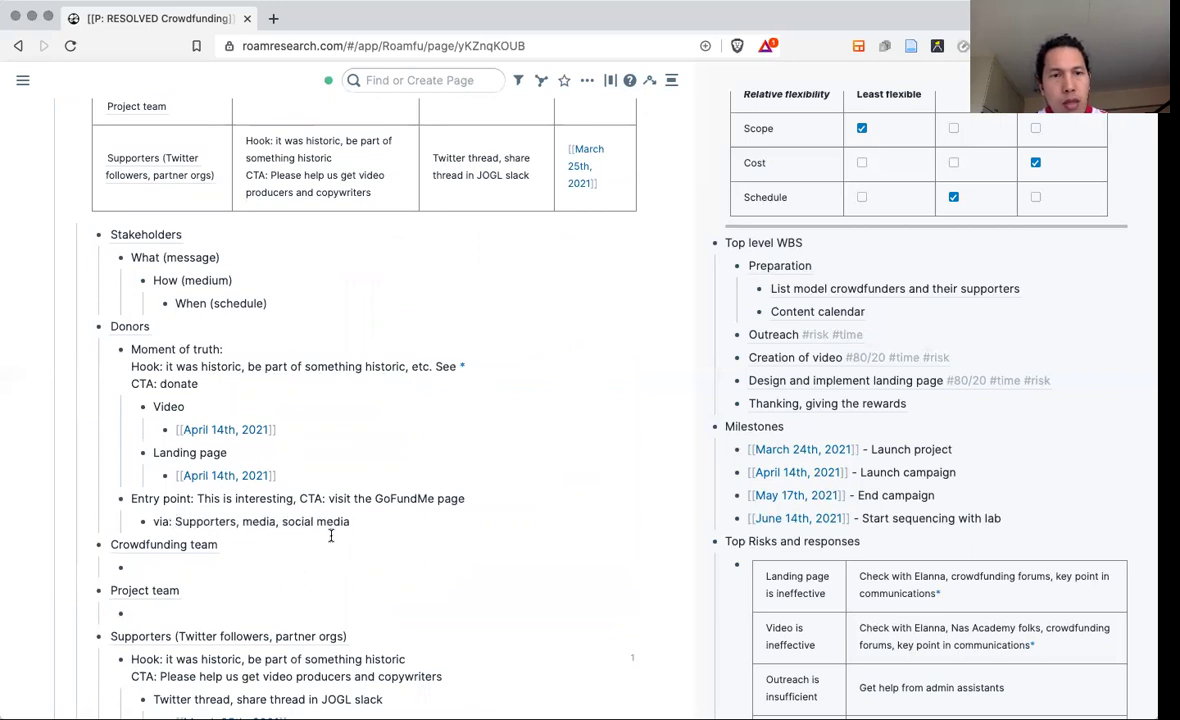
pyautogui.click(349, 521)
pyautogui.write('.')
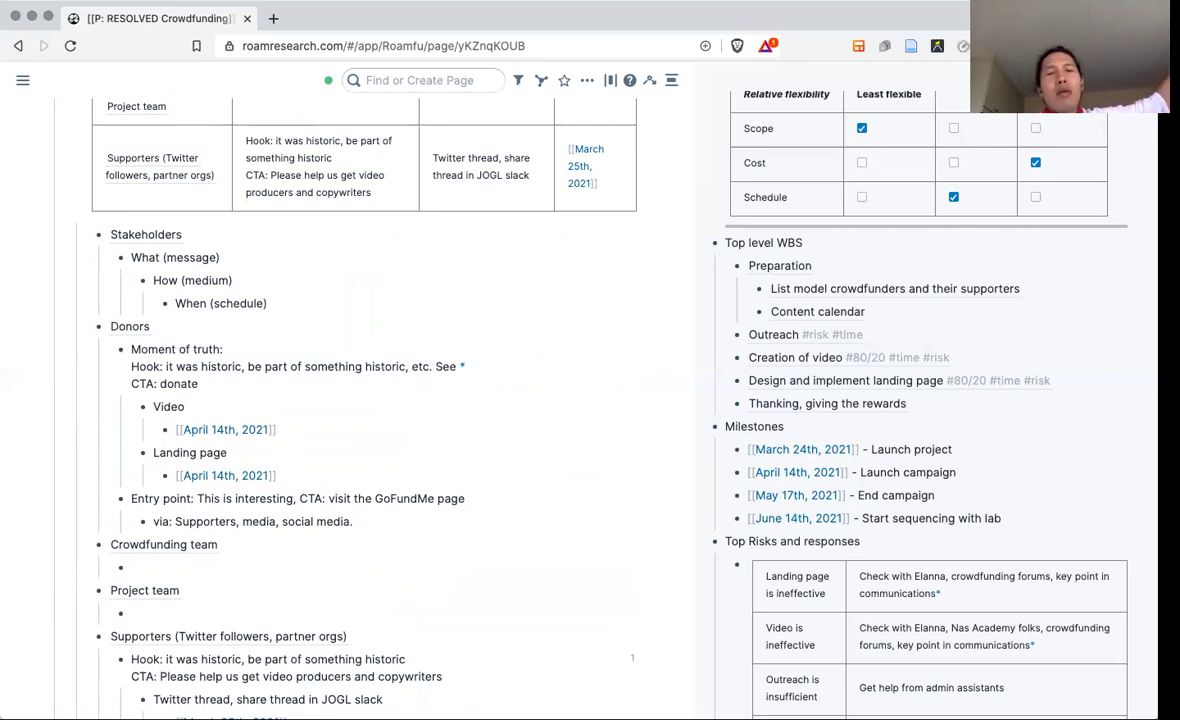
# Append 'Guest posting in blogs, podcasts, appearances in news.' to the channels line.
pyautogui.write('Guesting in blogs,')
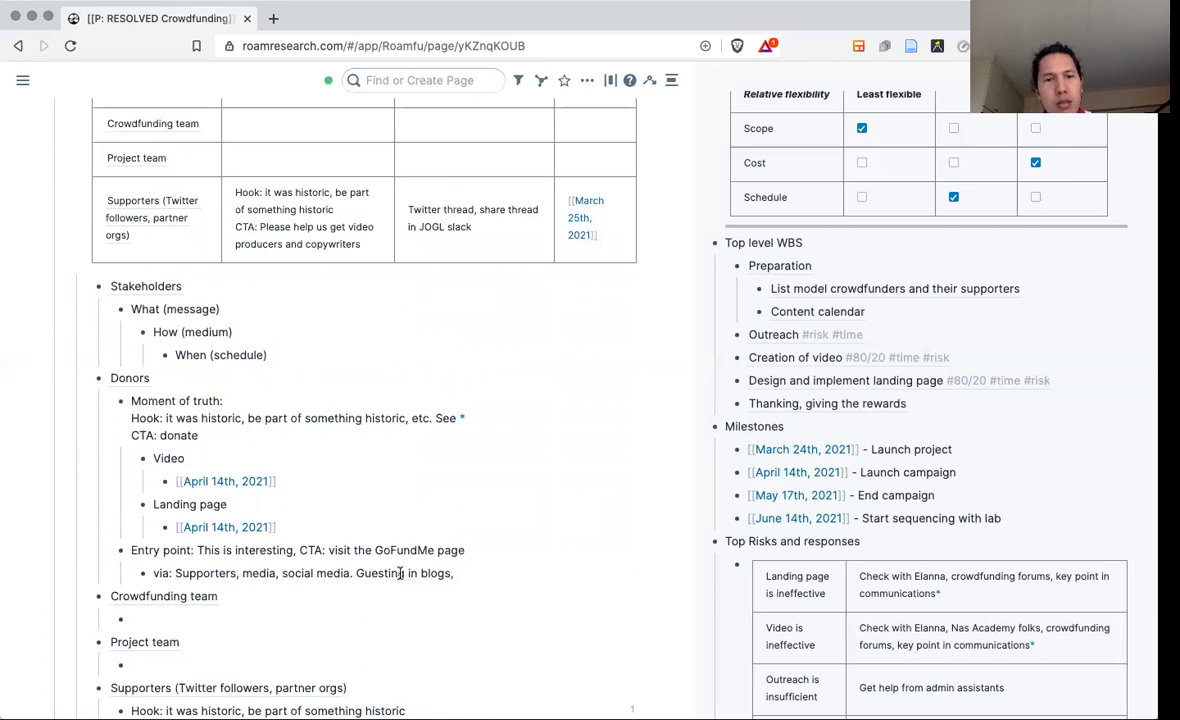
pyautogui.write('post')
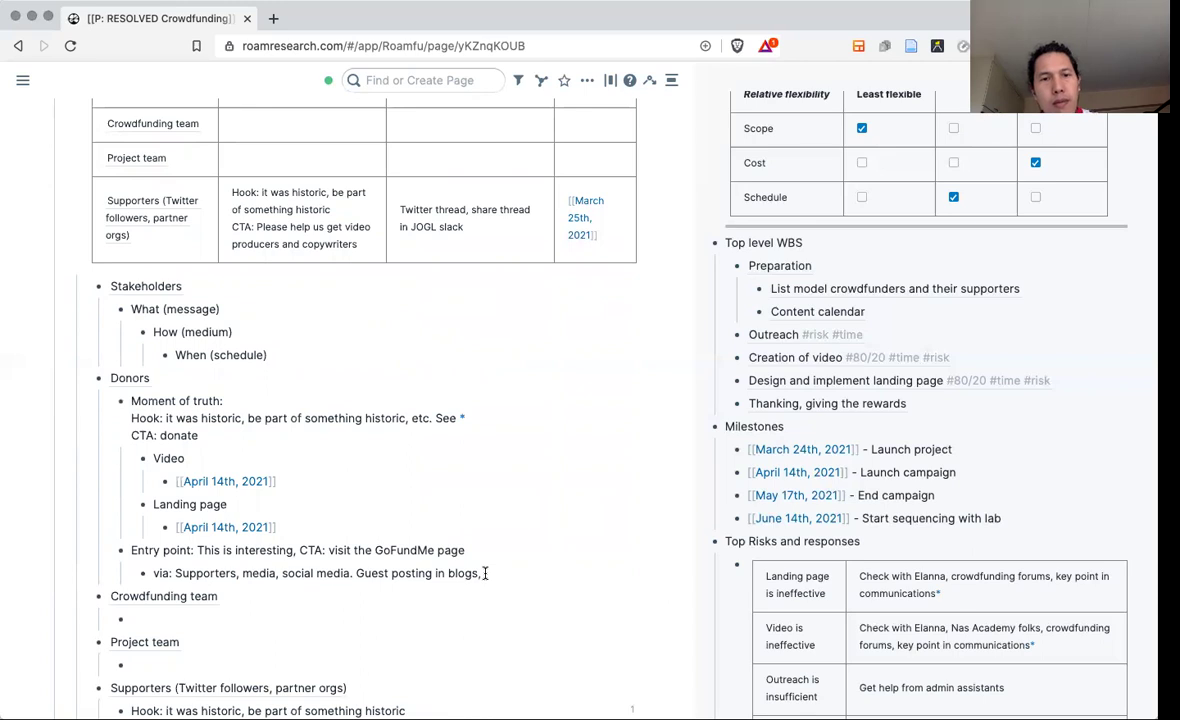
pyautogui.click(485, 573)
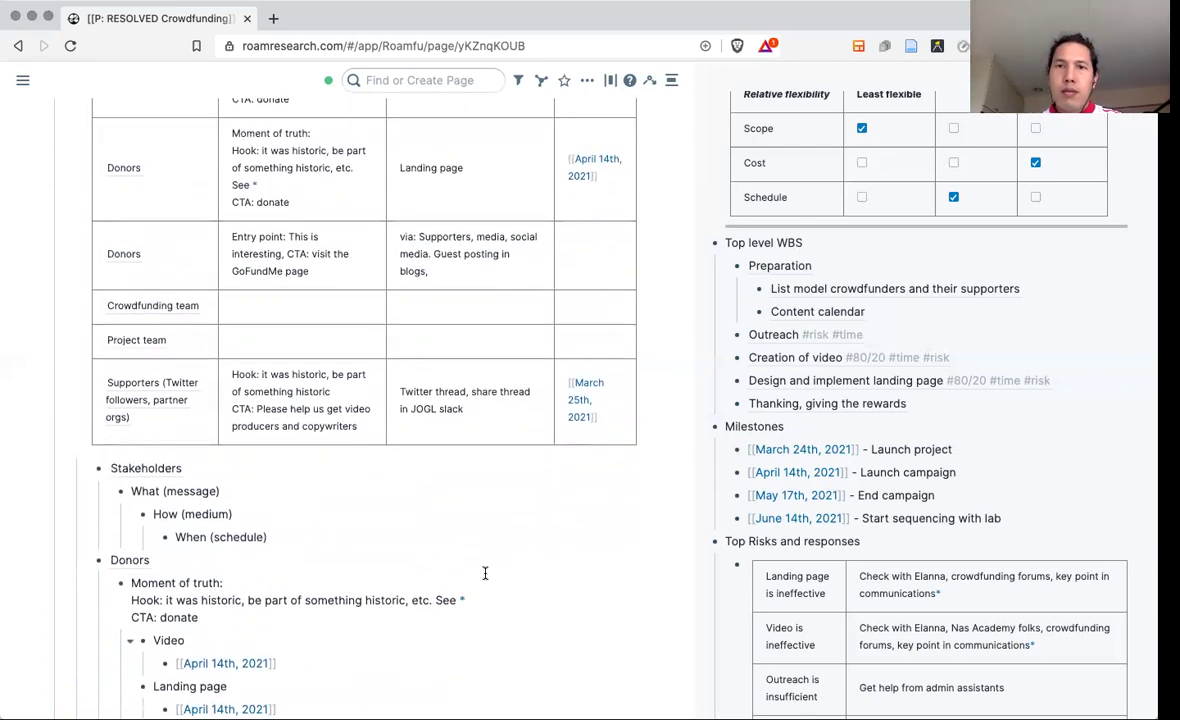
pyautogui.scroll(3, 485, 573)
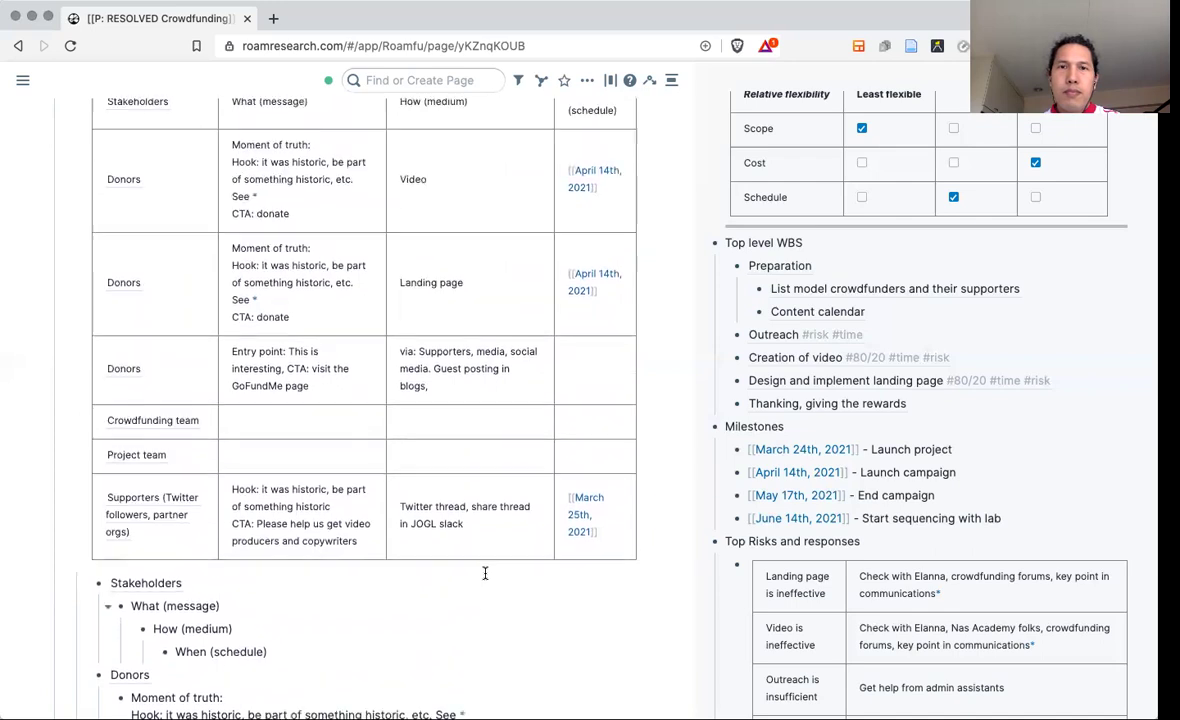
pyautogui.scroll(-4, 485, 573)
pyautogui.scroll(-3, 485, 570)
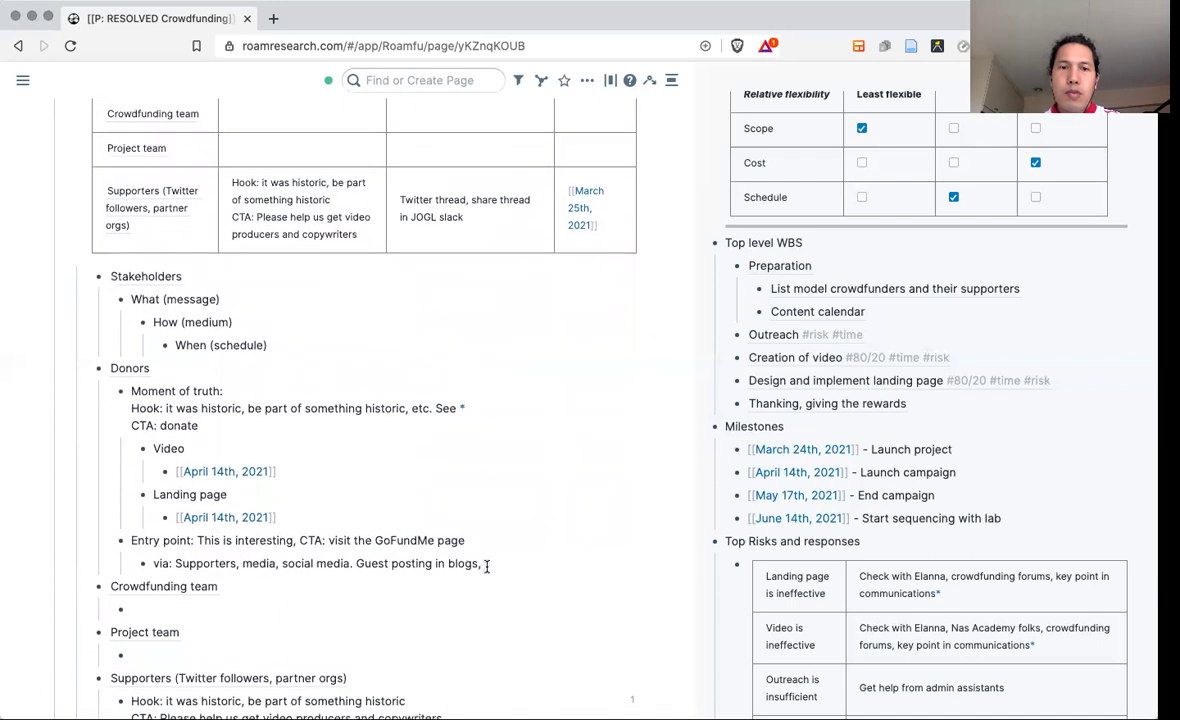
pyautogui.write('podcasts, ')
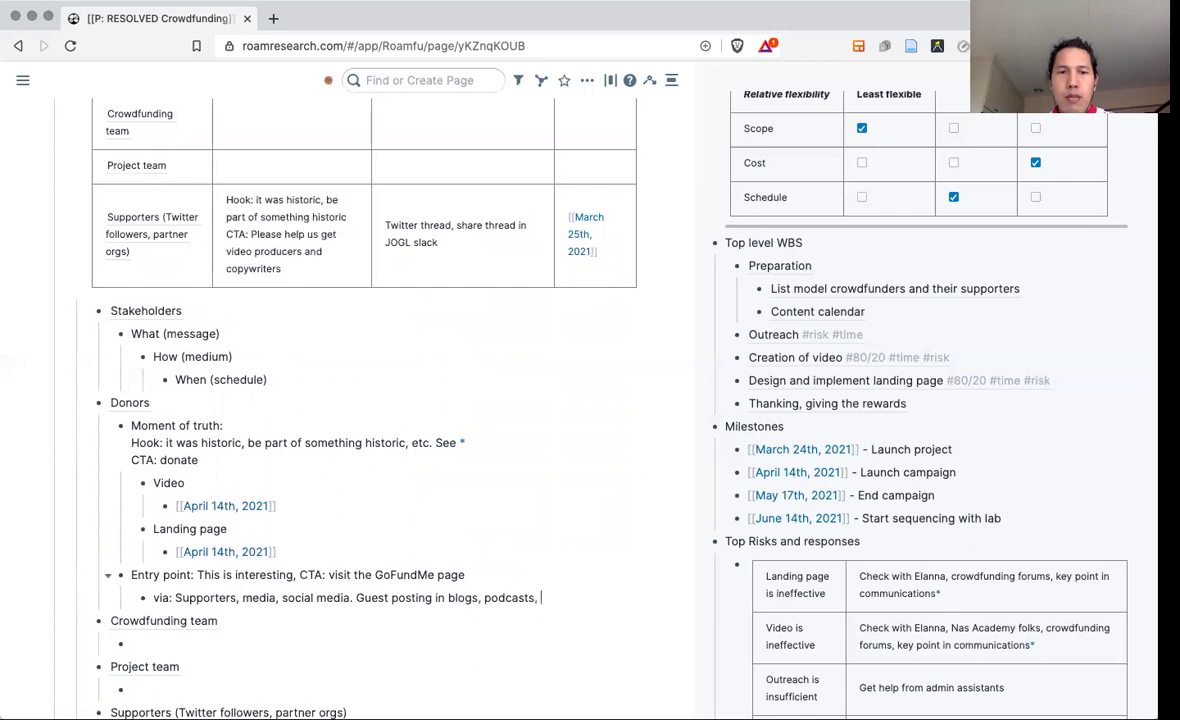
pyautogui.write('appear')
pyautogui.write('ces in th')
pyautogui.press('BackSpace')
pyautogui.press('BackSpace')
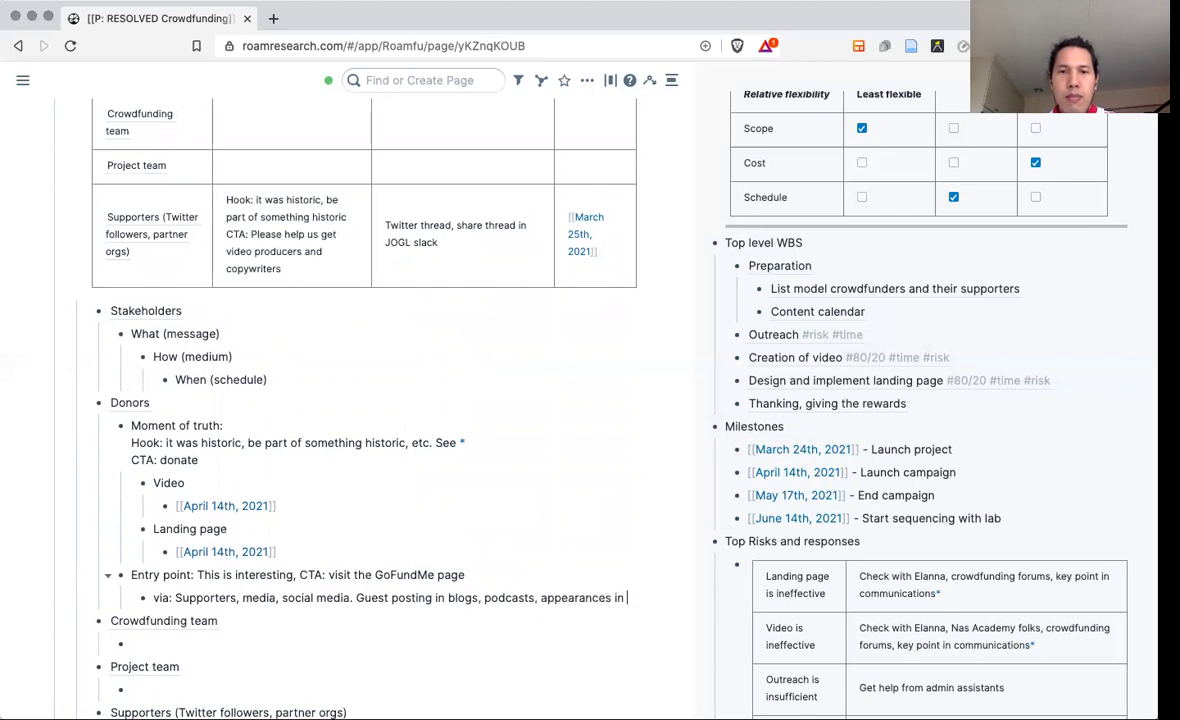
pyautogui.write('news.')
# Drag the April 14th date under Video, then return to the channels line end.
pyautogui.scroll(2, 459, 508)
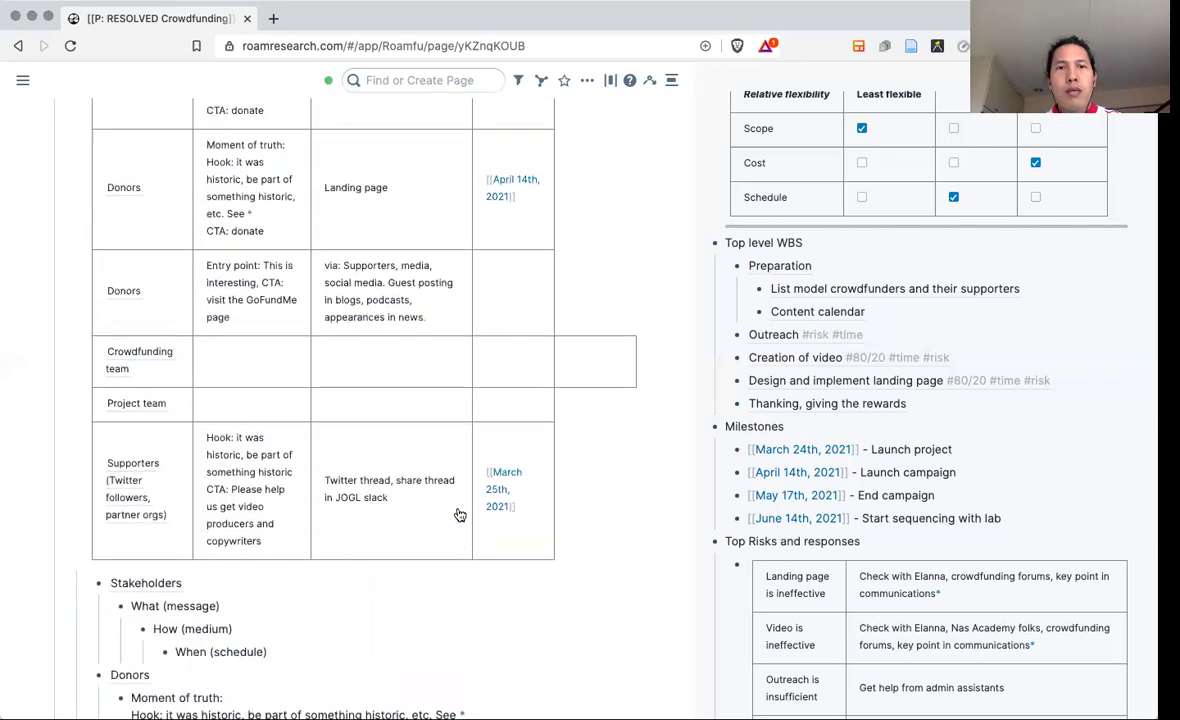
pyautogui.scroll(2, 459, 514)
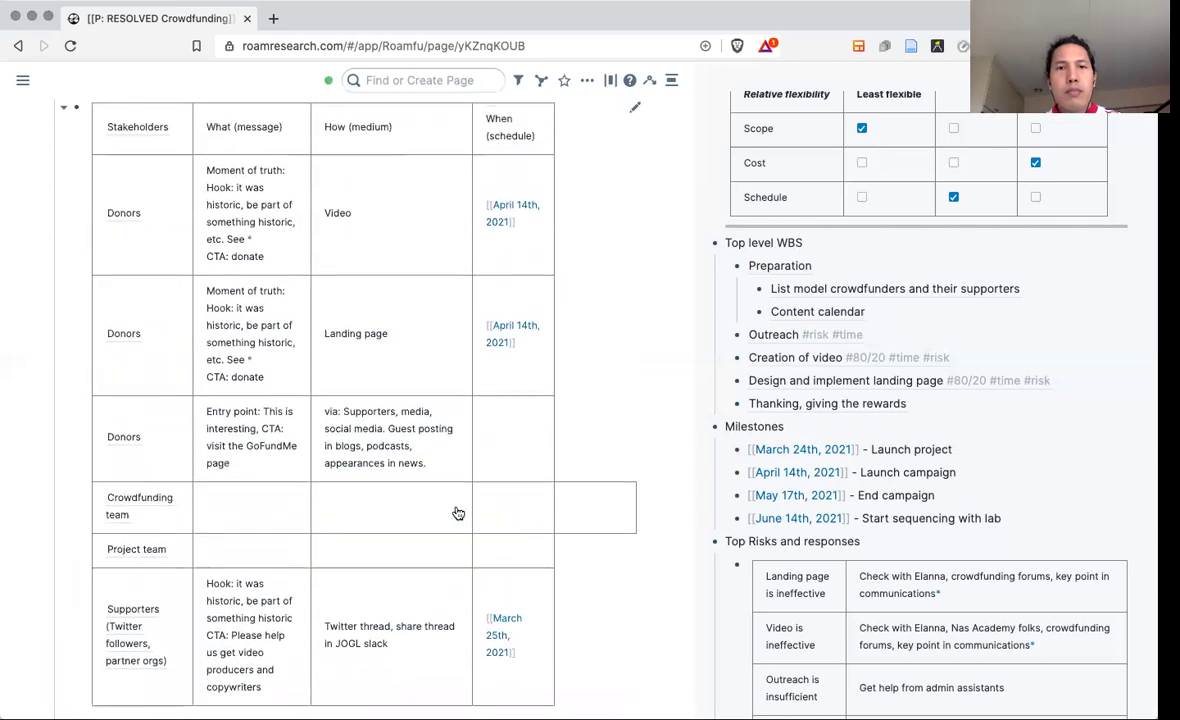
pyautogui.scroll(-2, 458, 514)
pyautogui.scroll(-2, 458, 512)
pyautogui.scroll(-1, 456, 510)
pyautogui.scroll(-2, 455, 508)
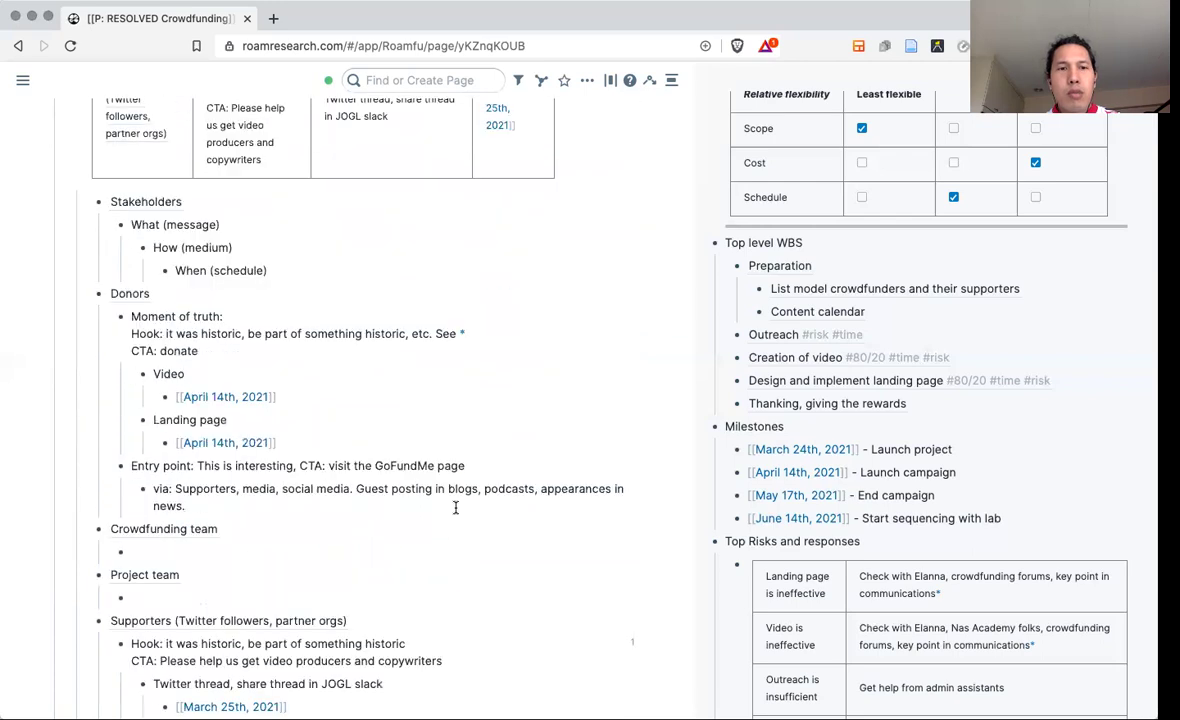
pyautogui.moveTo(288, 397); pyautogui.dragTo(173, 396)
pyautogui.hotkey('ctrl', 'c')
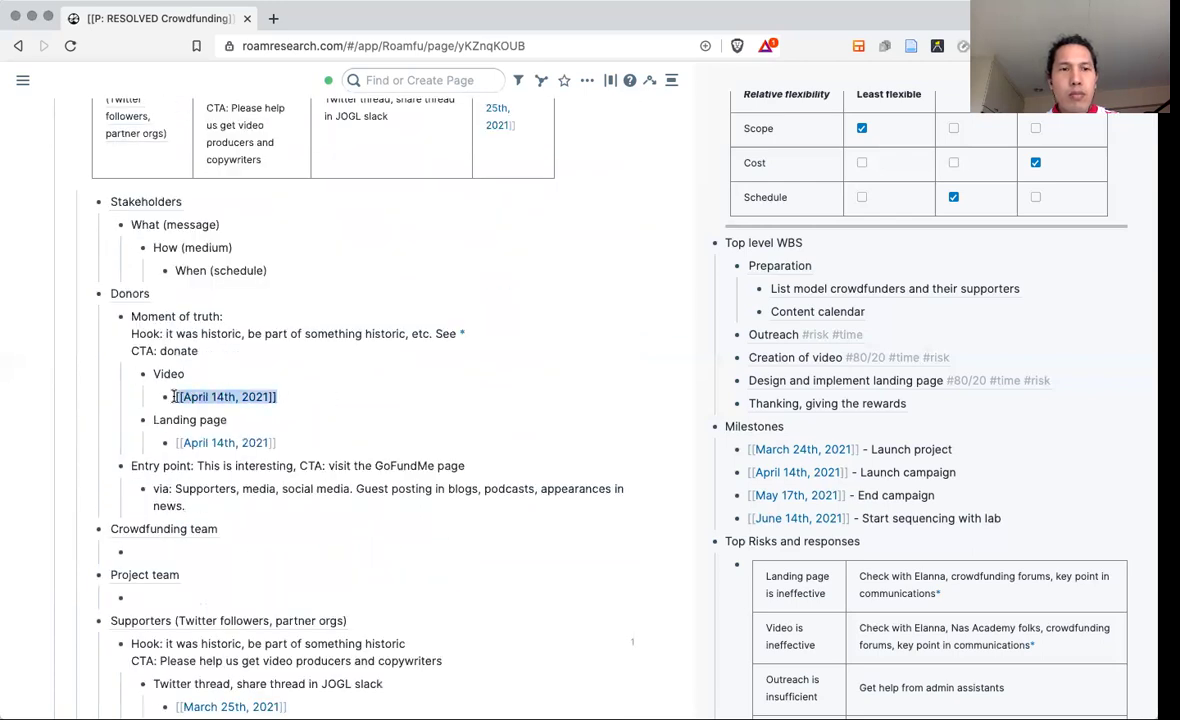
pyautogui.scroll(-1, 327, 481)
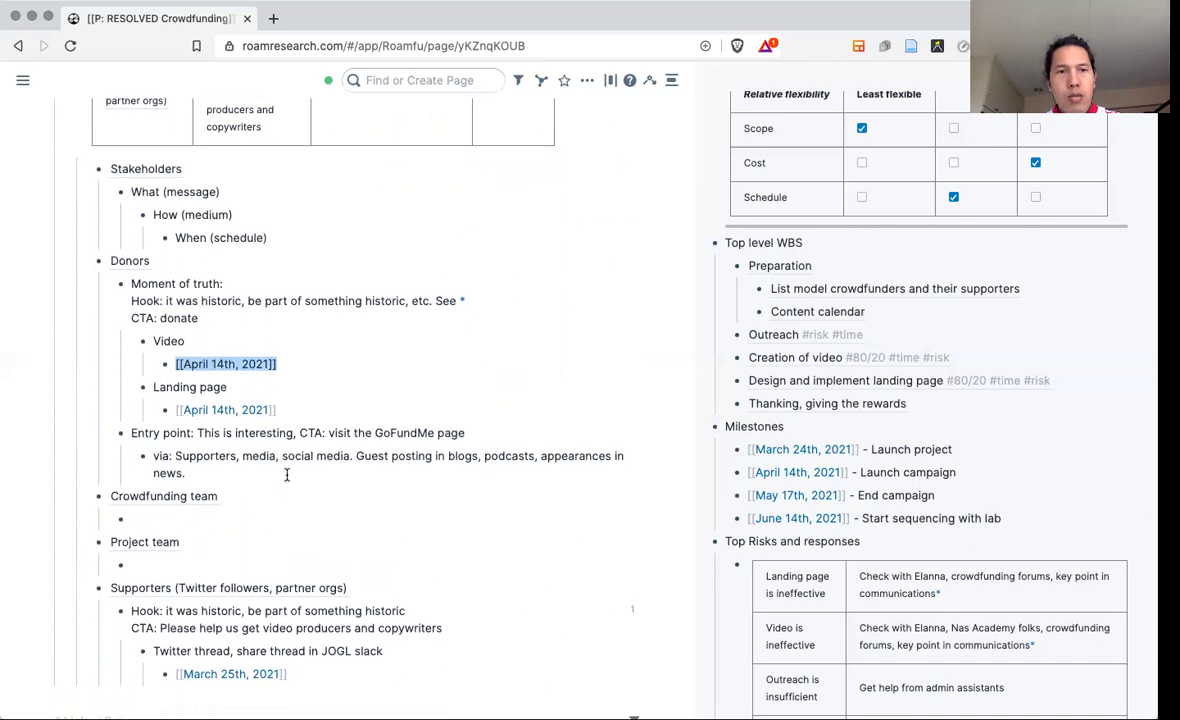
pyautogui.click(285, 474)
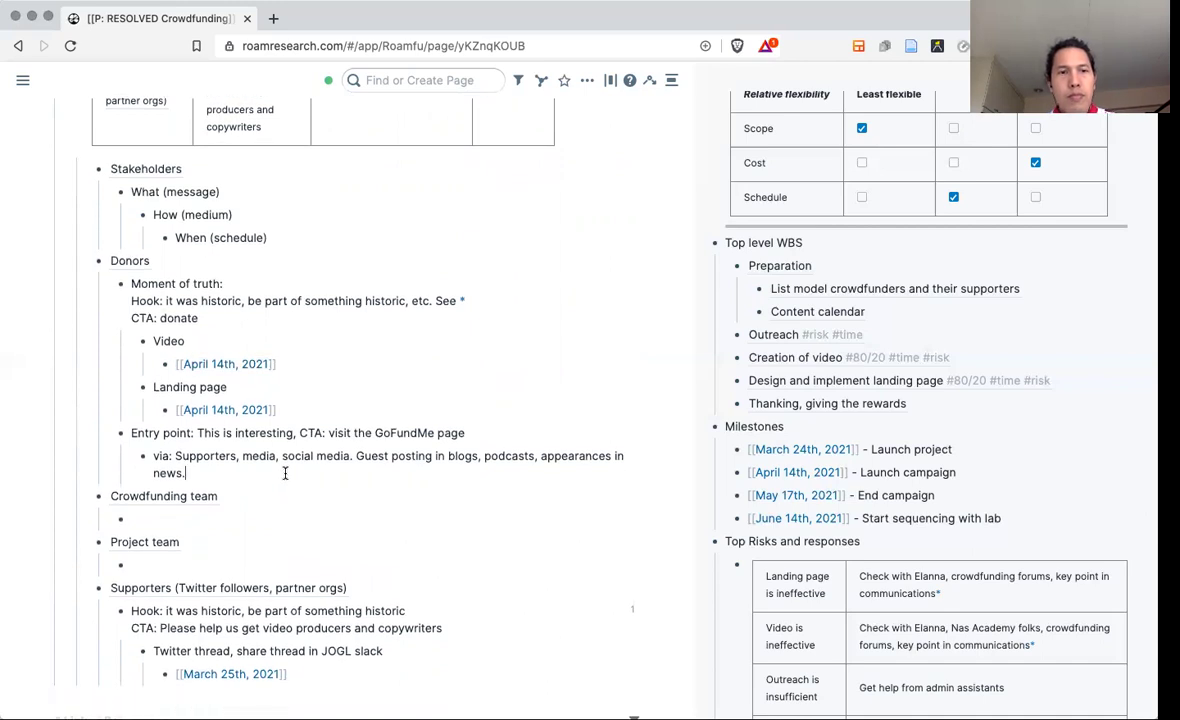
# Add a nested schedule bullet reading '[[April 14th, 2021]] and ongoing' under the channels line.
pyautogui.press('Return')
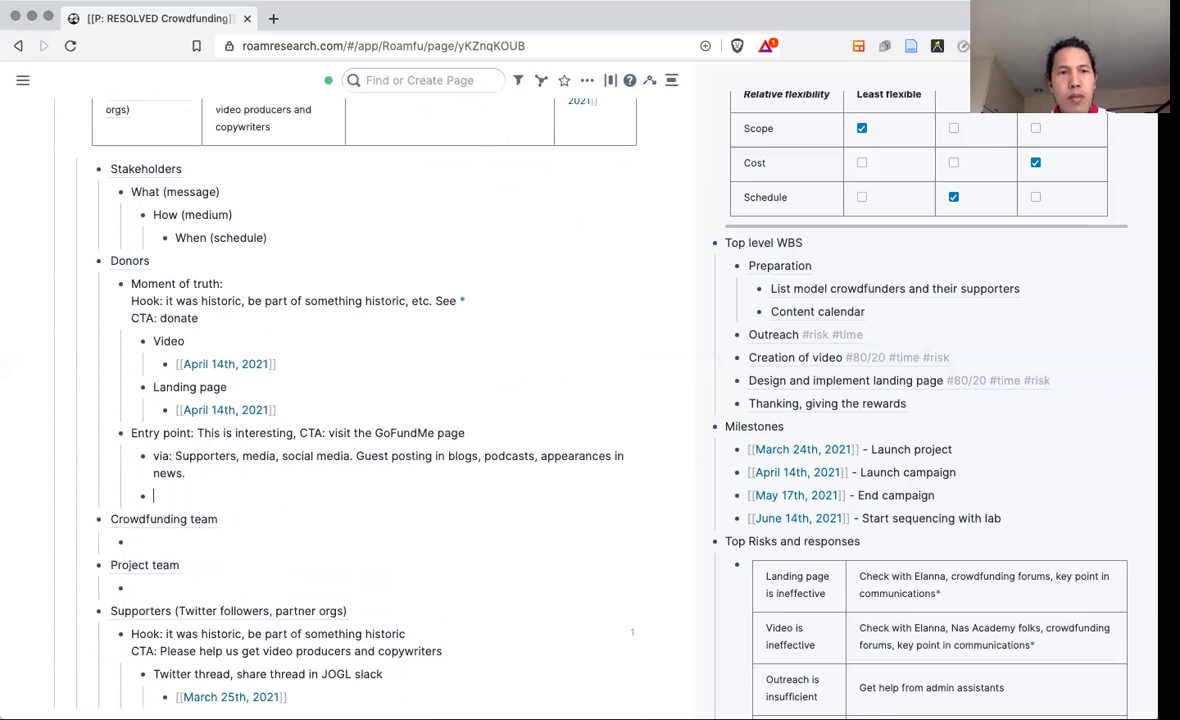
pyautogui.press('Tab')
pyautogui.scroll(-1, 360, 400)
pyautogui.hotkey('ctrl', 'v')
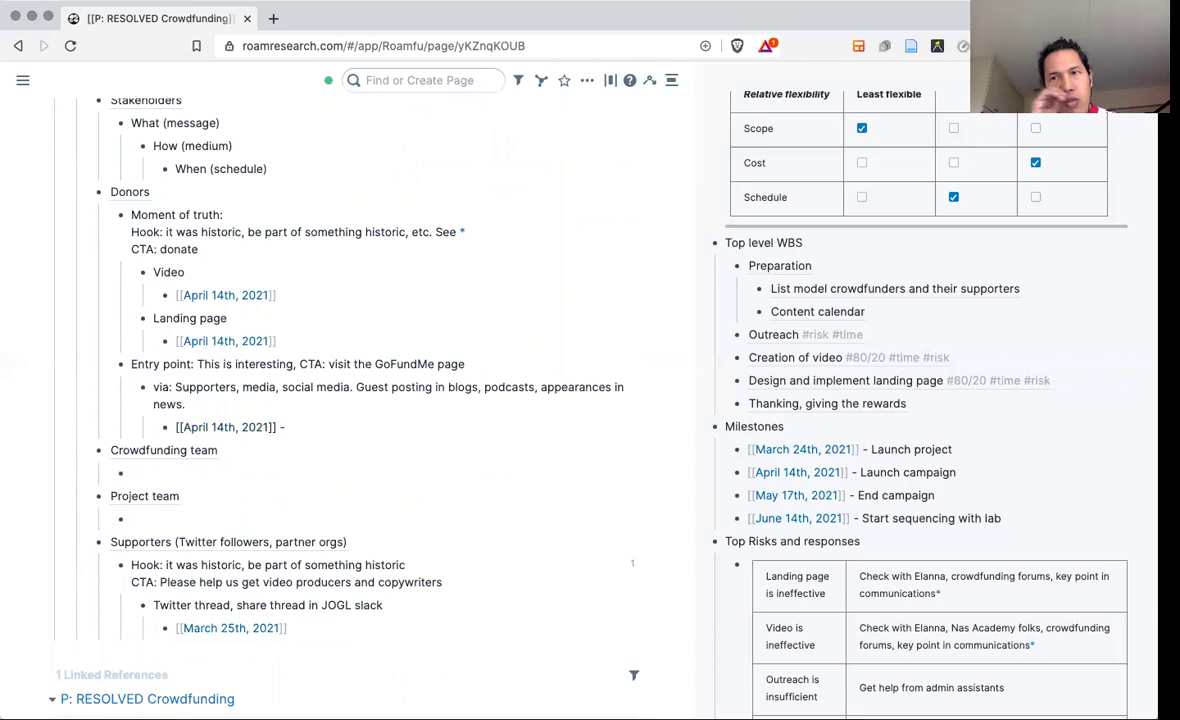
pyautogui.write('and ongoing')
pyautogui.click(275, 469)
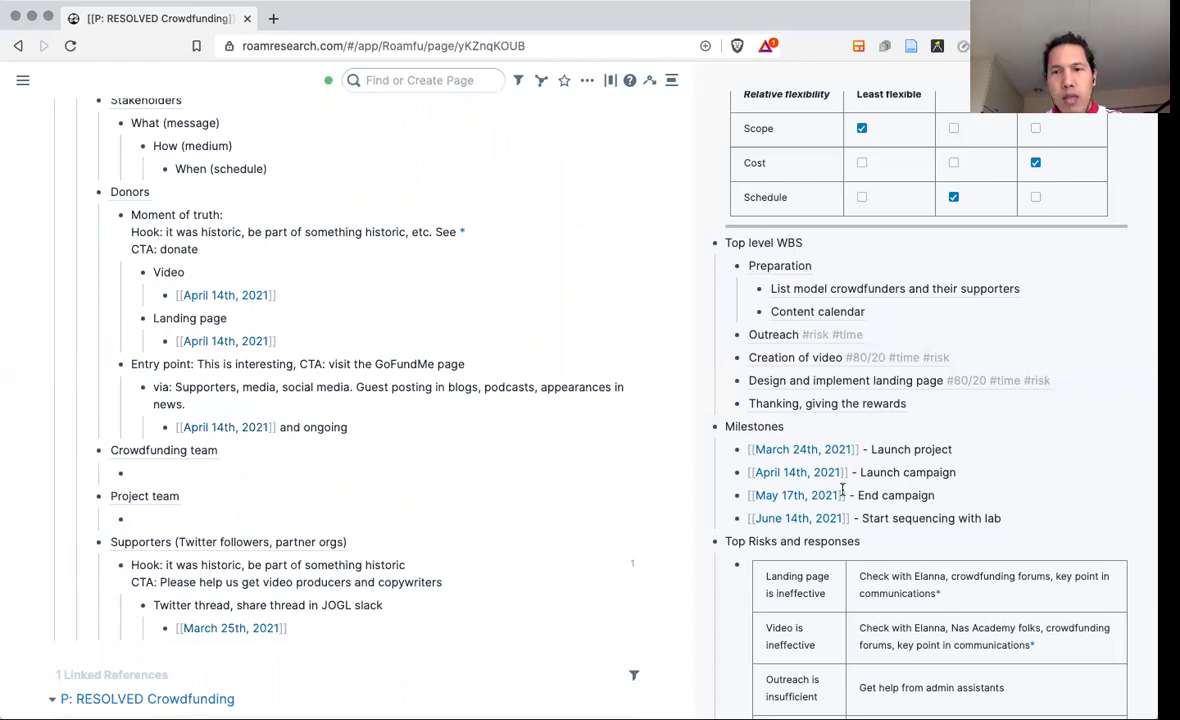
# Replace 'and ongoing' with ' - [[May 17th, 2021]]' to form the date range.
pyautogui.moveTo(844, 492); pyautogui.dragTo(748, 495)
pyautogui.hotkey('ctrl', 'c')
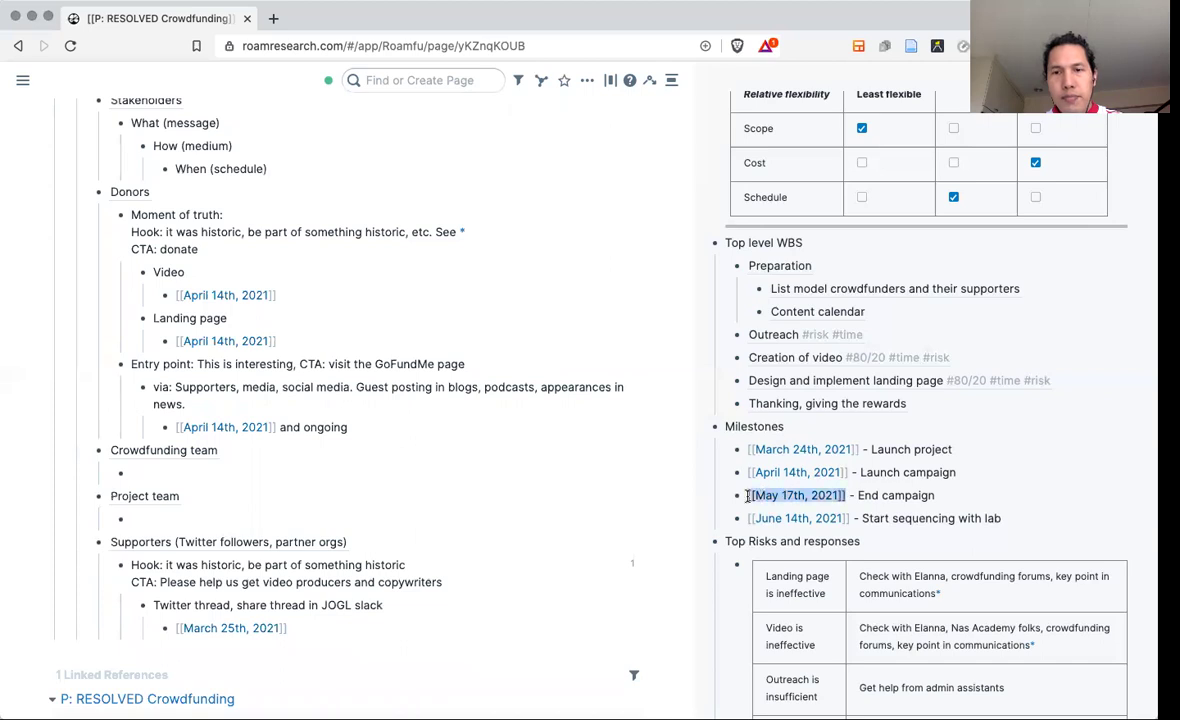
pyautogui.moveTo(348, 427); pyautogui.dragTo(278, 429)
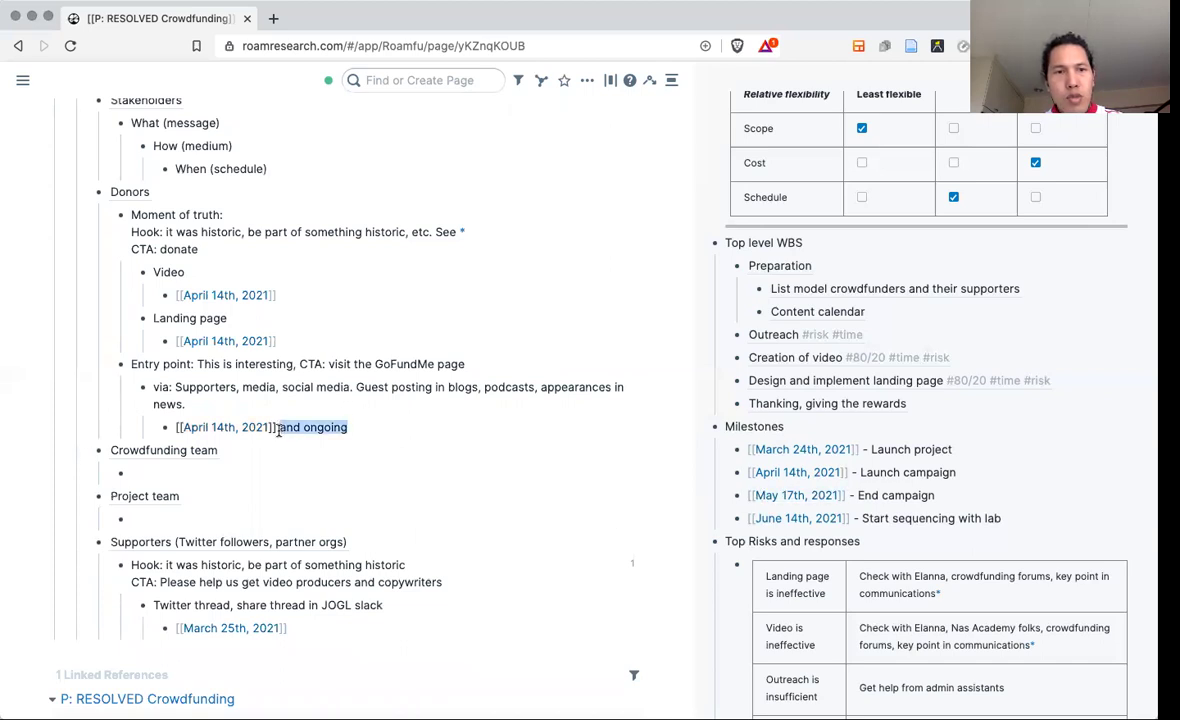
pyautogui.press('BackSpace')
pyautogui.write('-')
pyautogui.hotkey('ctrl', 'v')
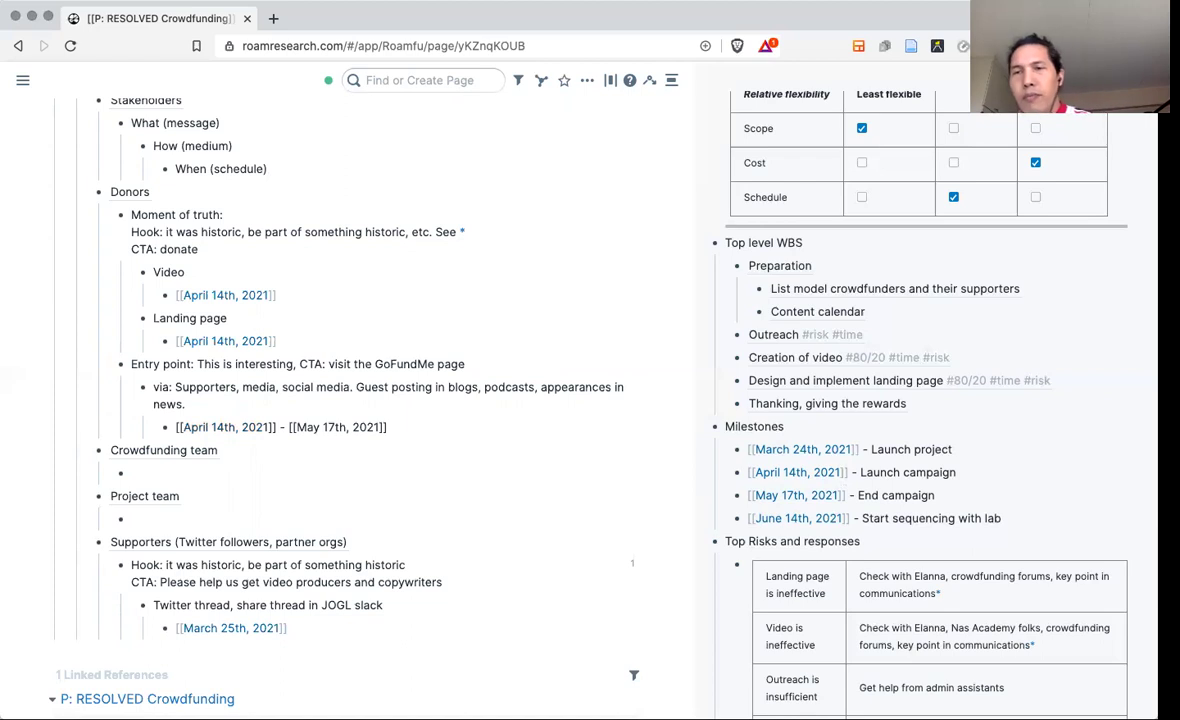
pyautogui.click(232, 466)
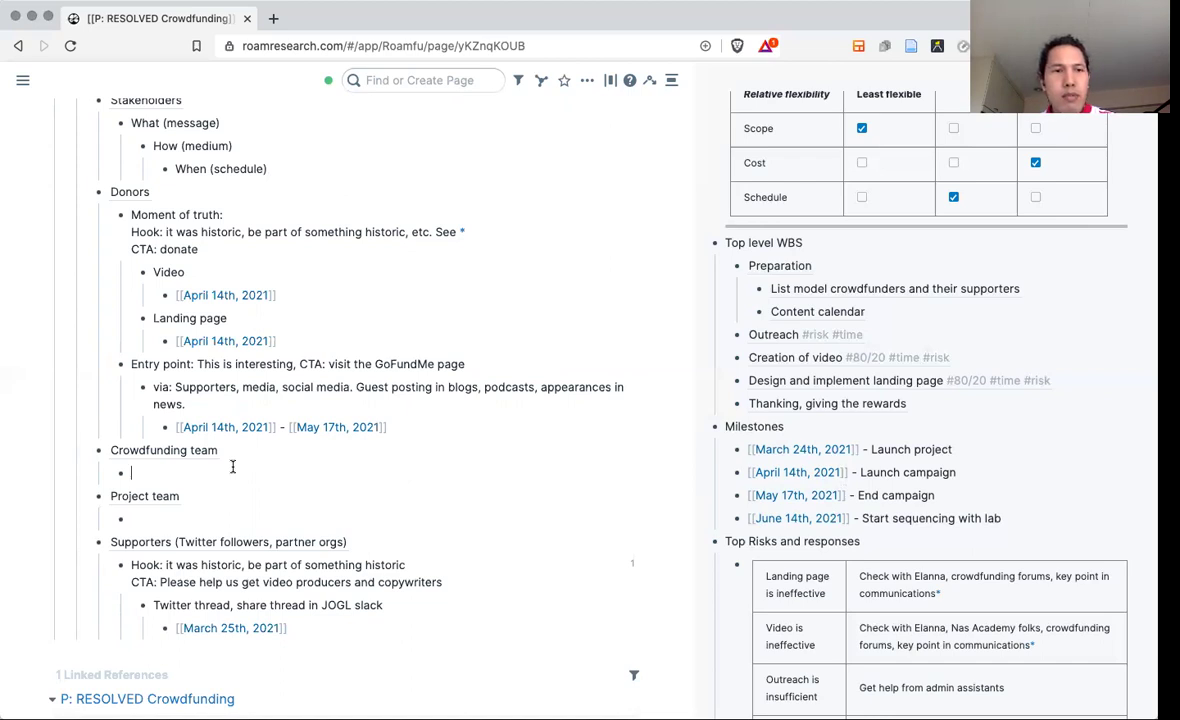
pyautogui.scroll(5, 232, 466)
pyautogui.scroll(1, 232, 466)
pyautogui.scroll(5, 232, 466)
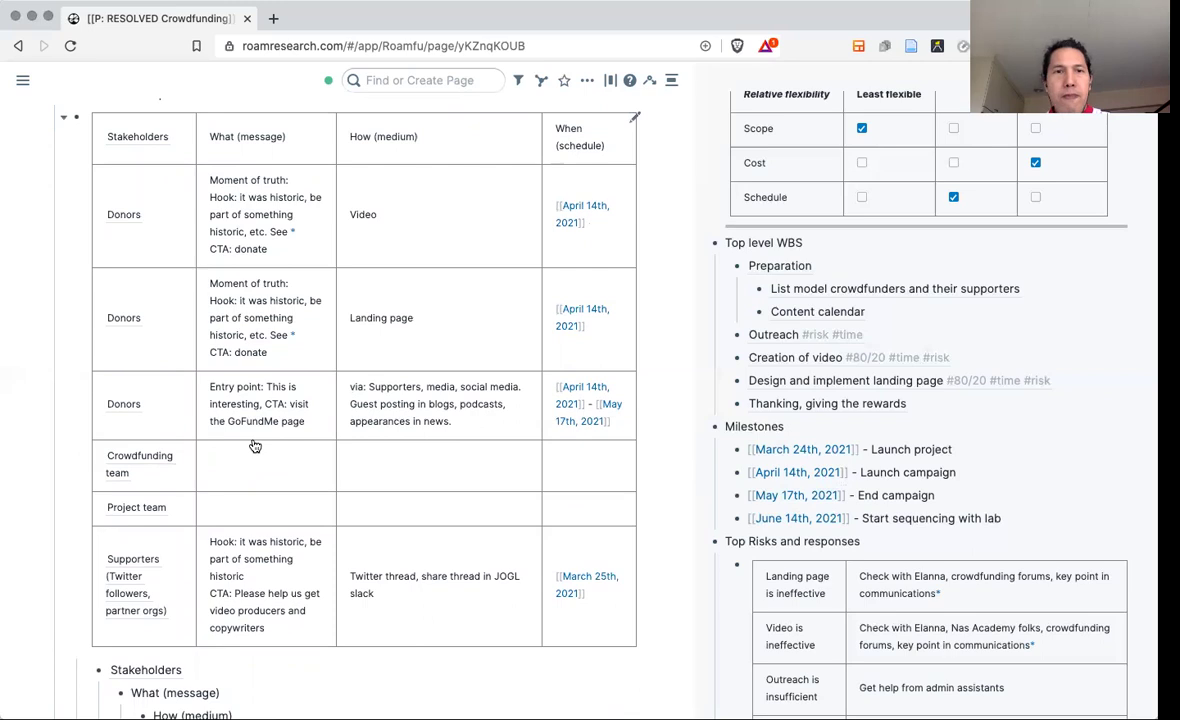
pyautogui.scroll(-1, 324, 509)
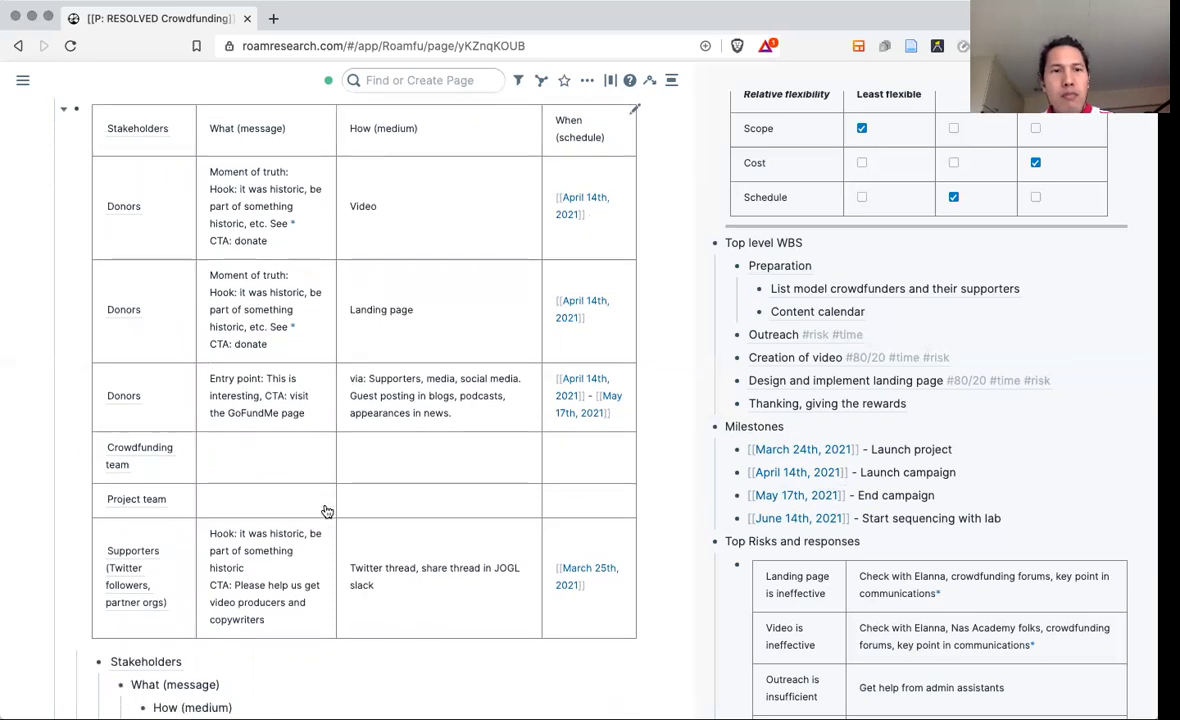
pyautogui.scroll(-3, 326, 510)
pyautogui.scroll(-2, 326, 508)
pyautogui.scroll(-4, 325, 505)
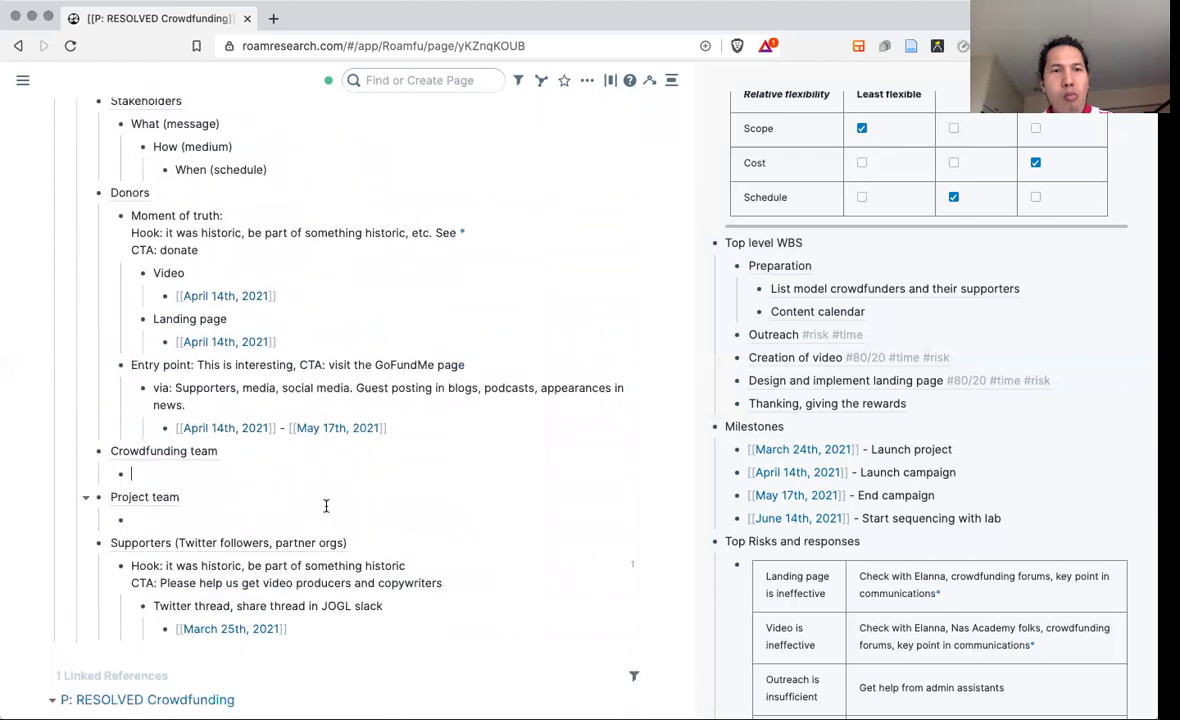
pyautogui.scroll(8, 325, 508)
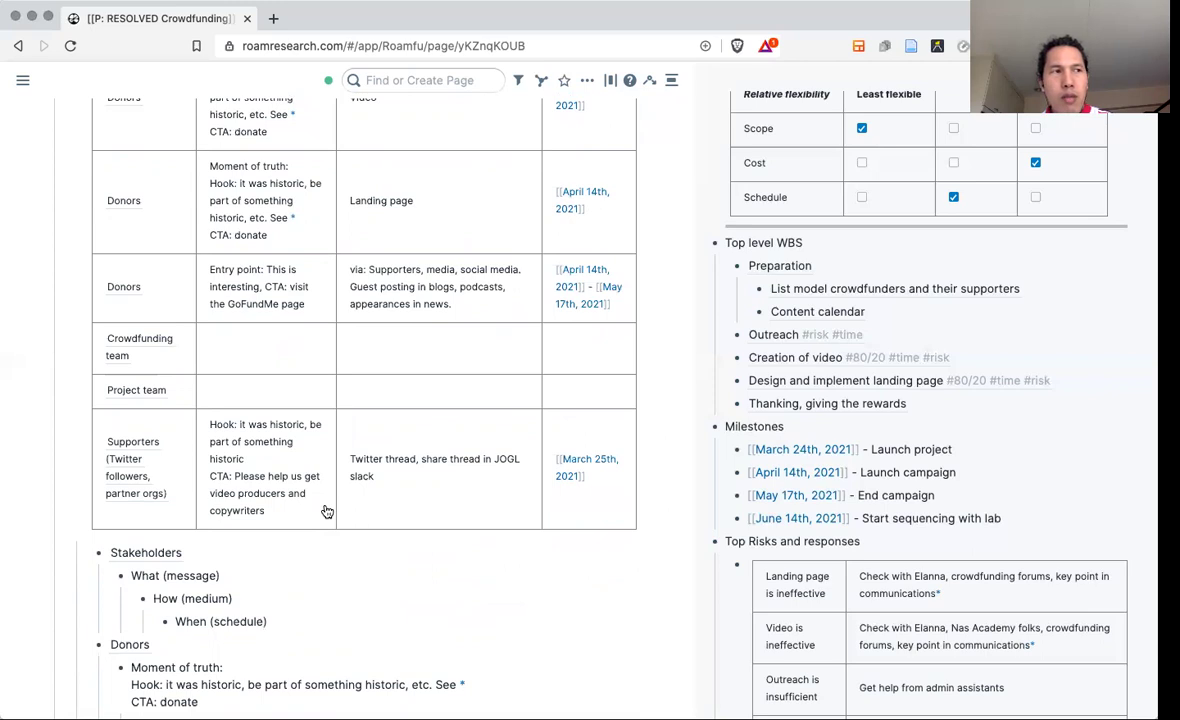
pyautogui.scroll(-1, 326, 511)
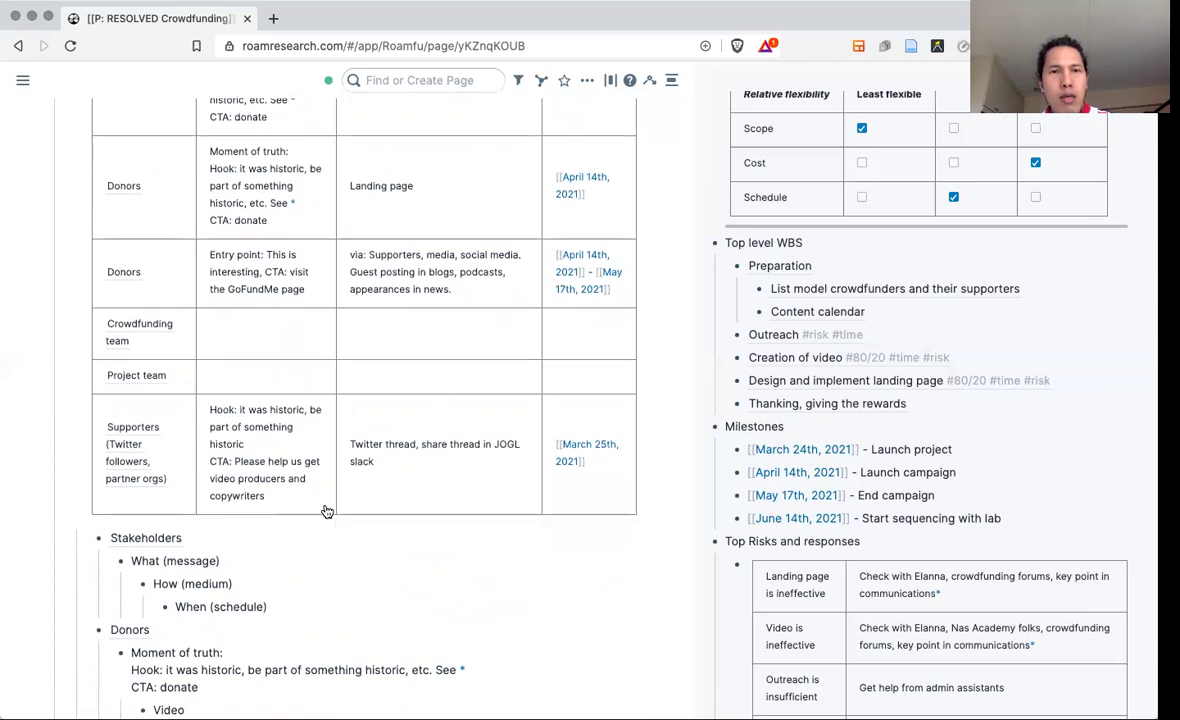
pyautogui.scroll(-3, 326, 511)
pyautogui.scroll(-1, 326, 507)
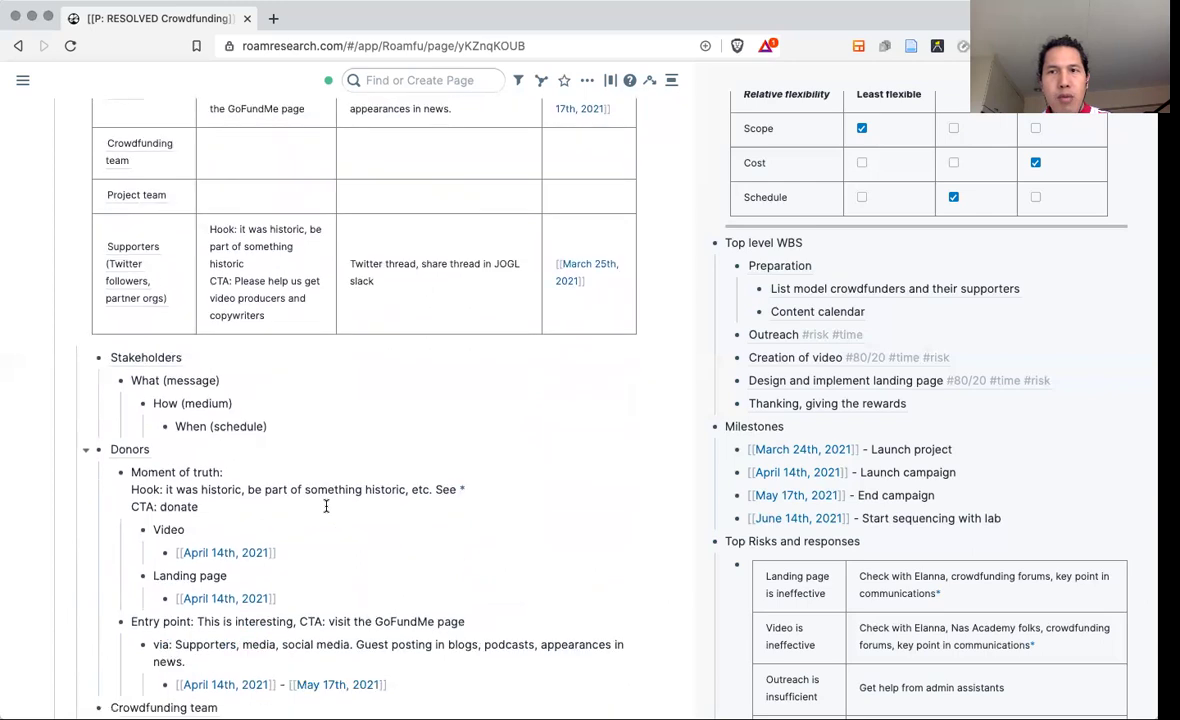
pyautogui.scroll(-2, 326, 507)
pyautogui.scroll(-1, 326, 507)
pyautogui.scroll(-4, 326, 507)
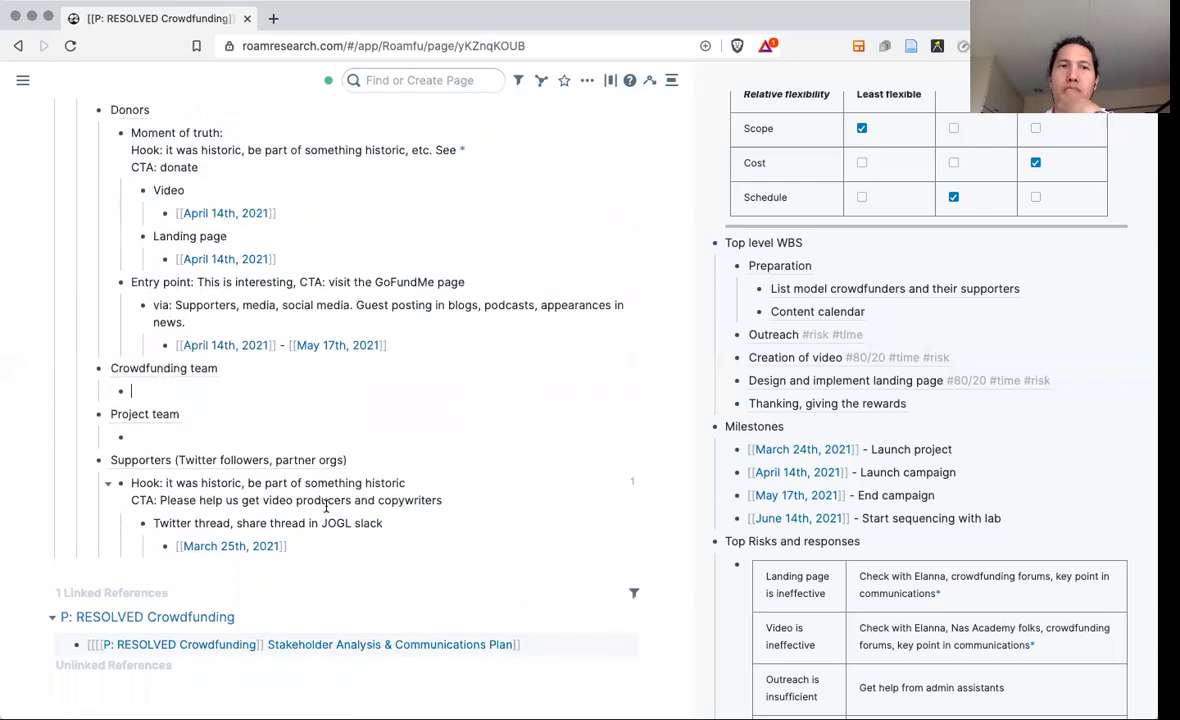
pyautogui.scroll(5, 326, 507)
pyautogui.scroll(1, 326, 507)
pyautogui.scroll(1, 326, 507)
pyautogui.scroll(-3, 326, 507)
pyautogui.scroll(-1, 326, 507)
pyautogui.scroll(-1, 326, 507)
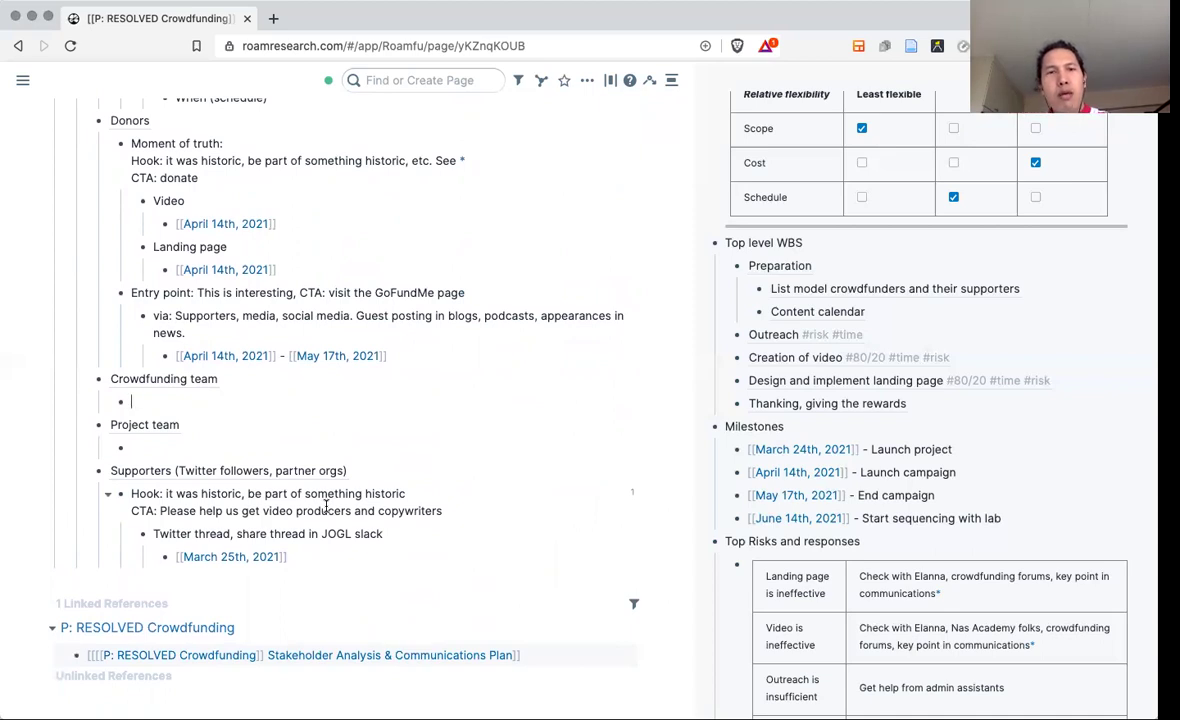
# List Crowdfunding team messages: Pitch to join, How to do the fundraising, Start of the fundraising, Progress.
pyautogui.write('Pitch to join')
pyautogui.press('Return')
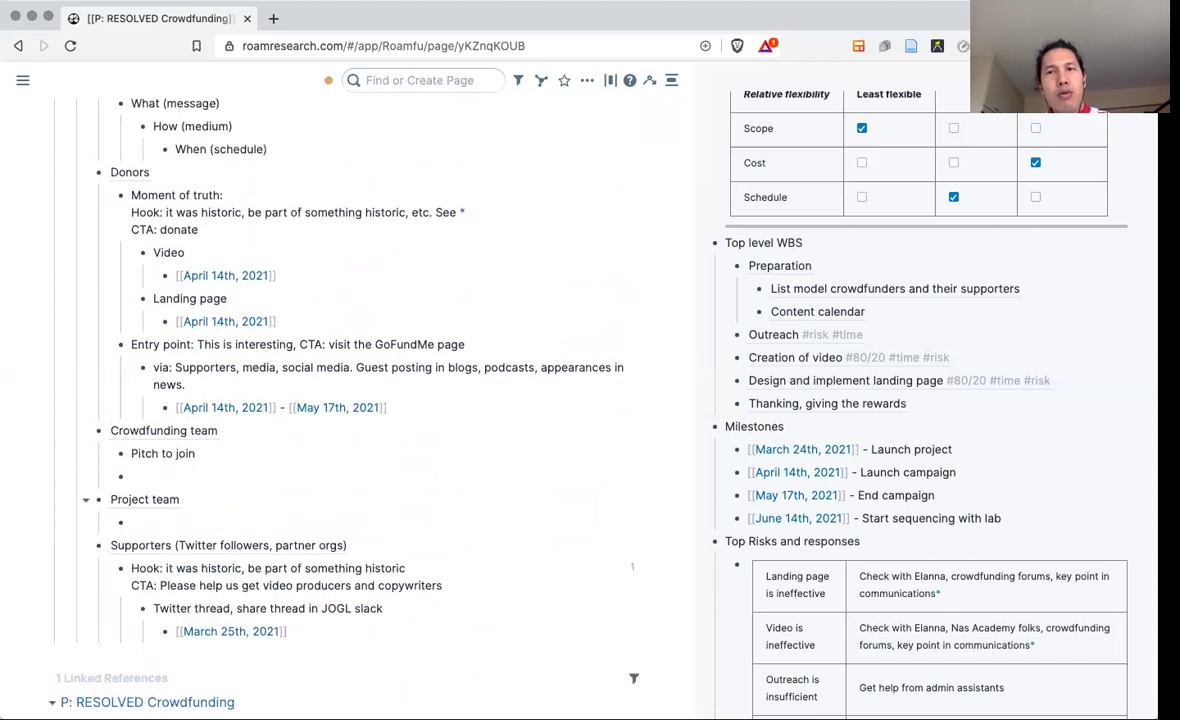
pyautogui.write('How to ')
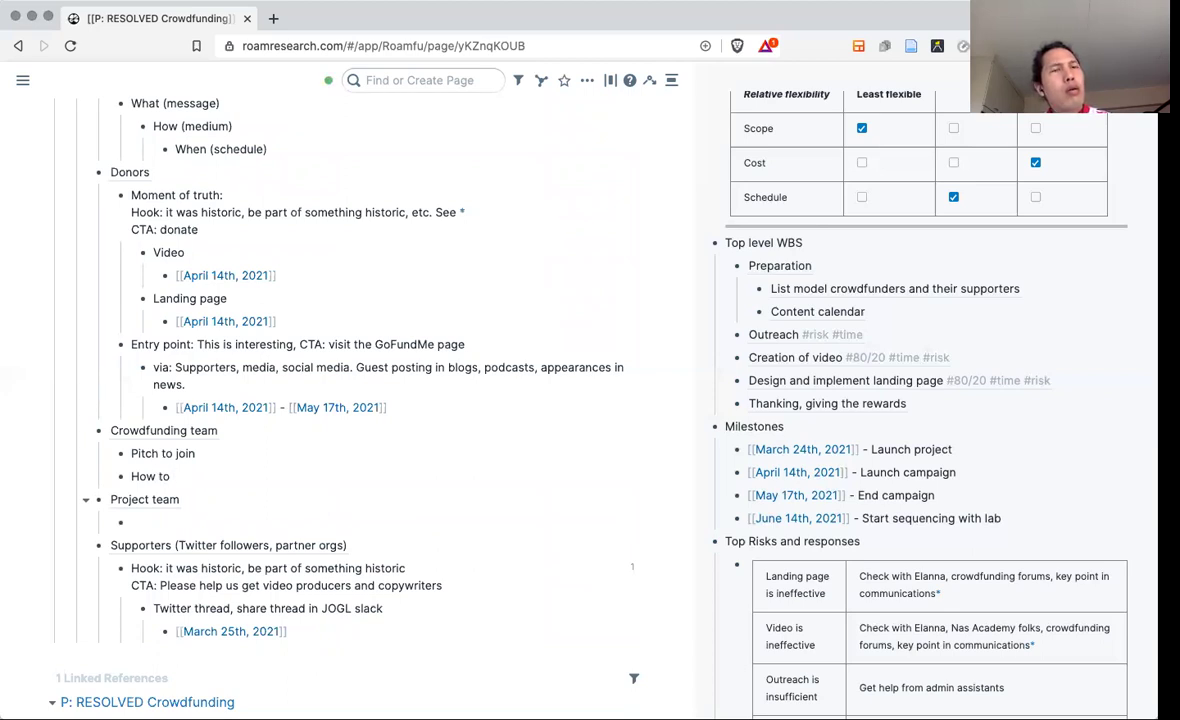
pyautogui.write('do the f')
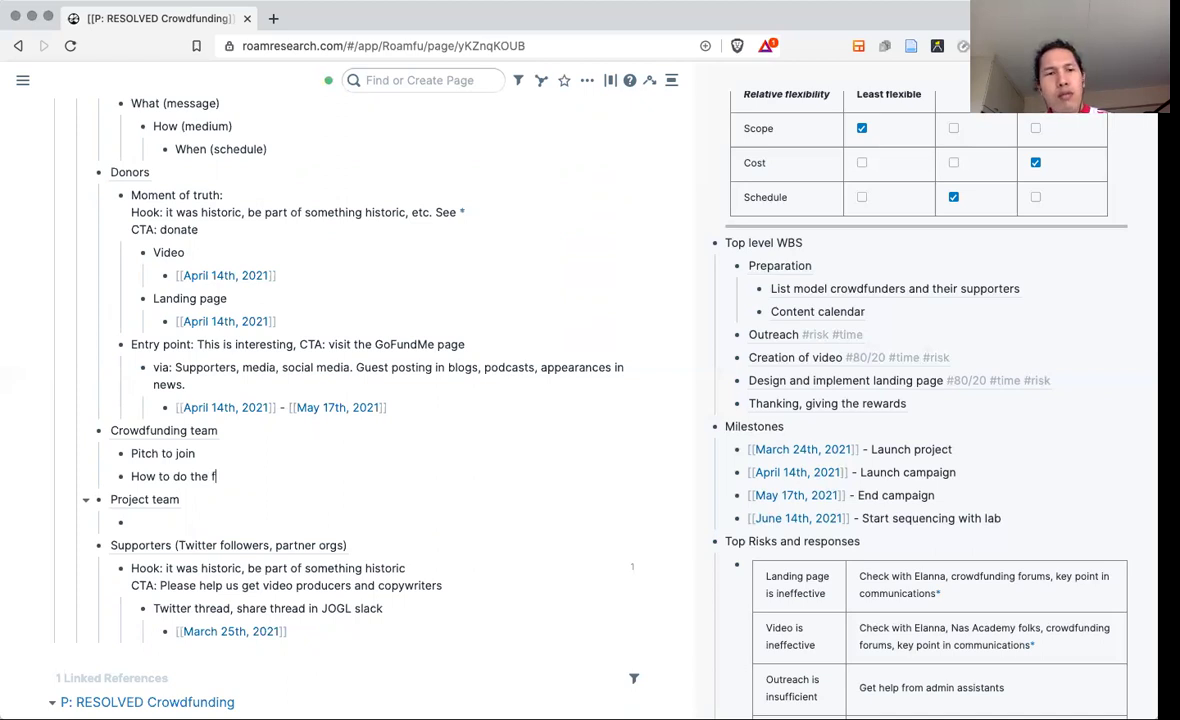
pyautogui.write('undraising')
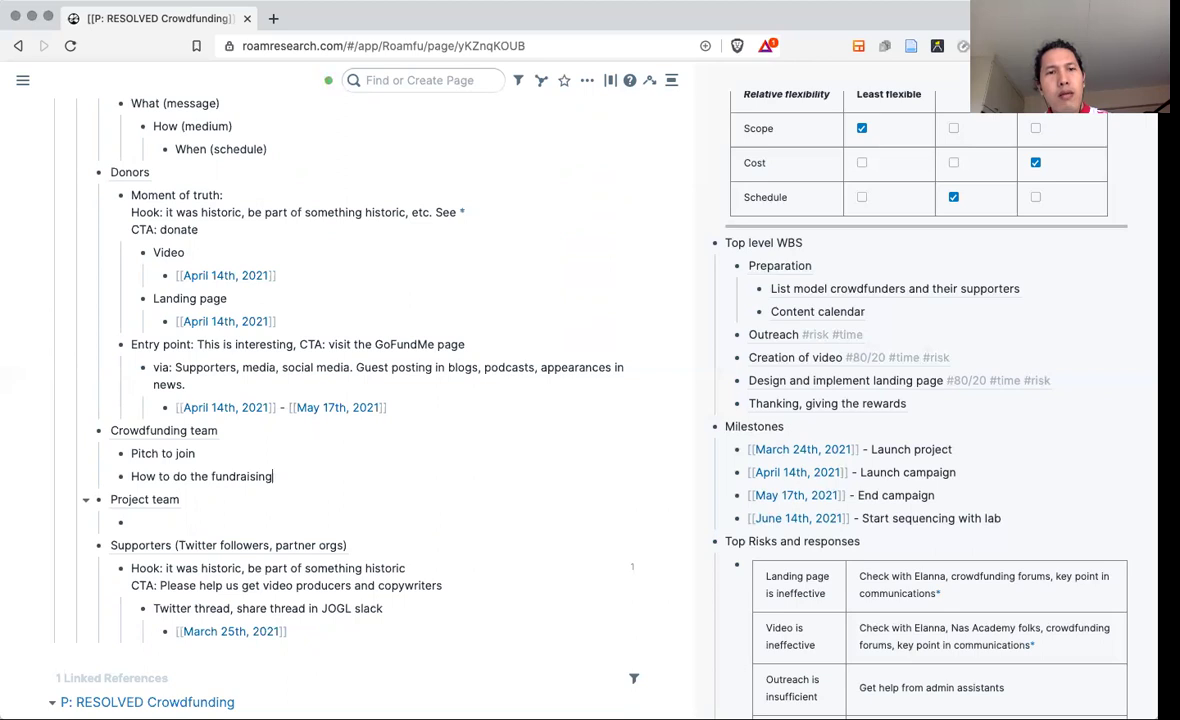
pyautogui.press('Return')
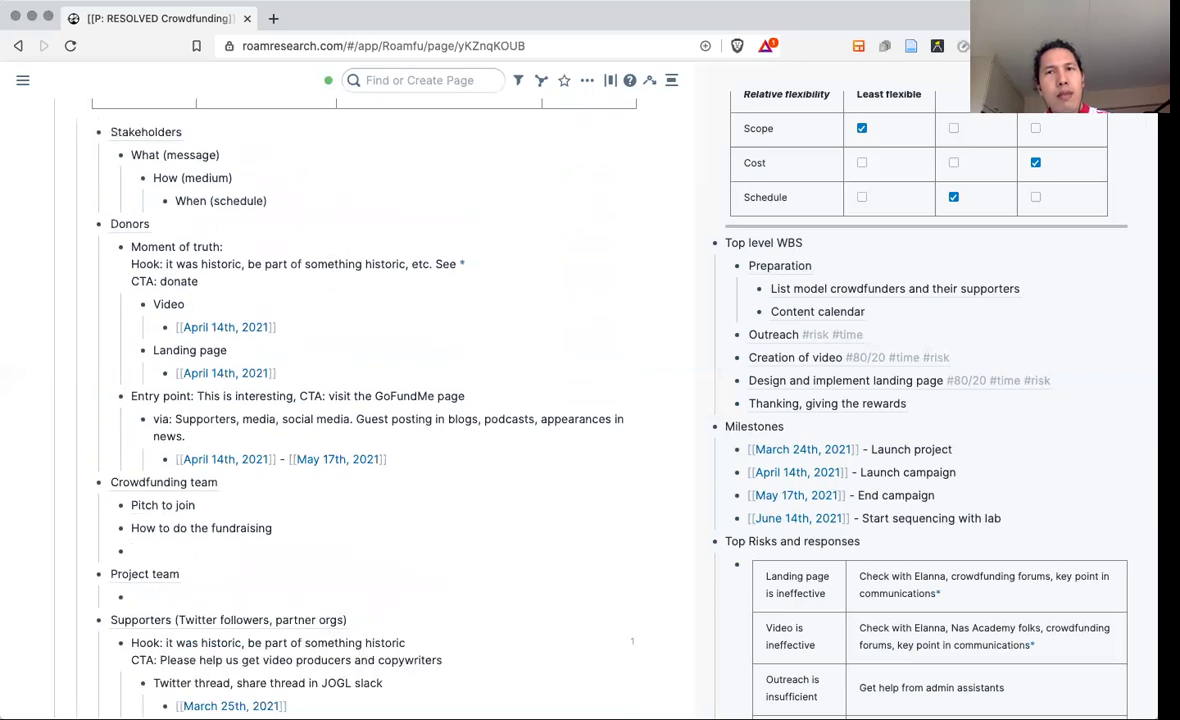
pyautogui.write('Start of the fund')
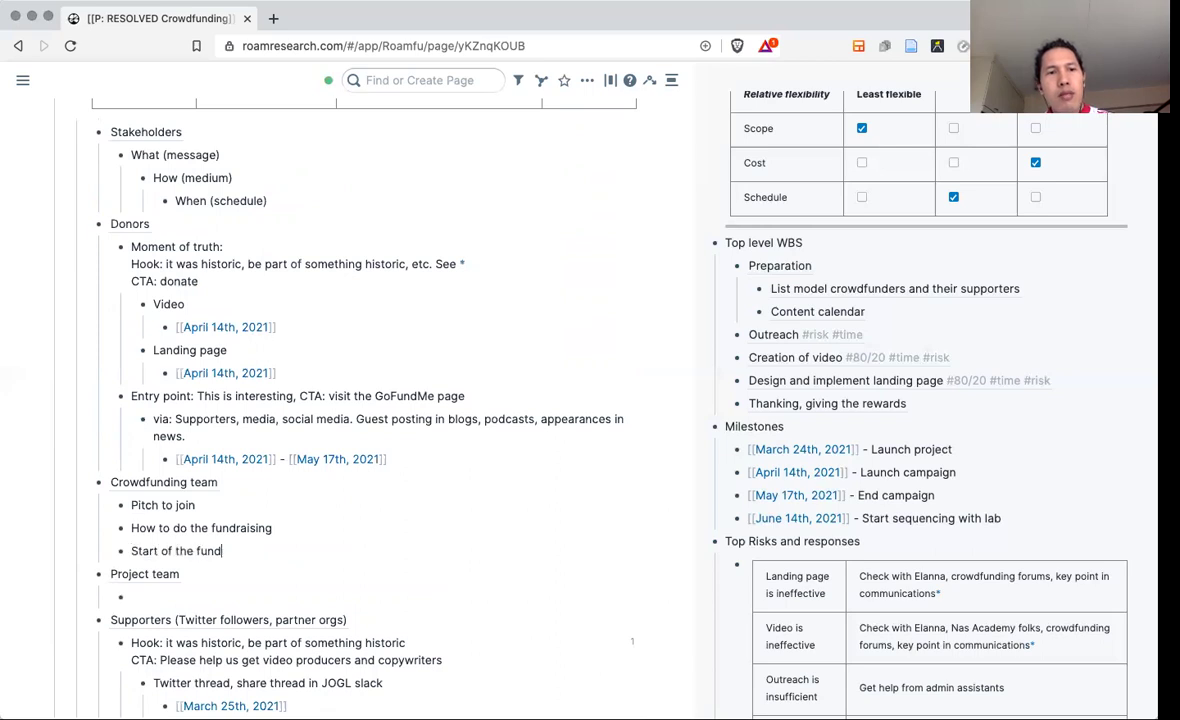
pyautogui.write('raising')
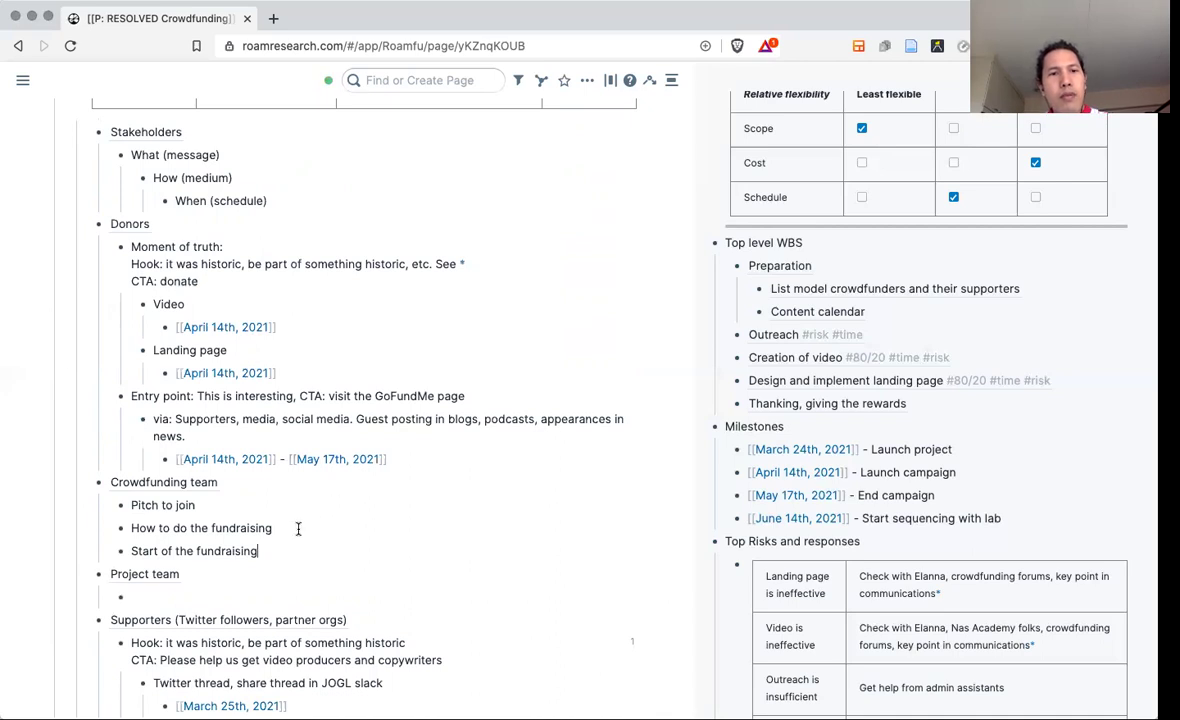
pyautogui.press('Return')
pyautogui.write('Progress')
pyautogui.press('Escape')
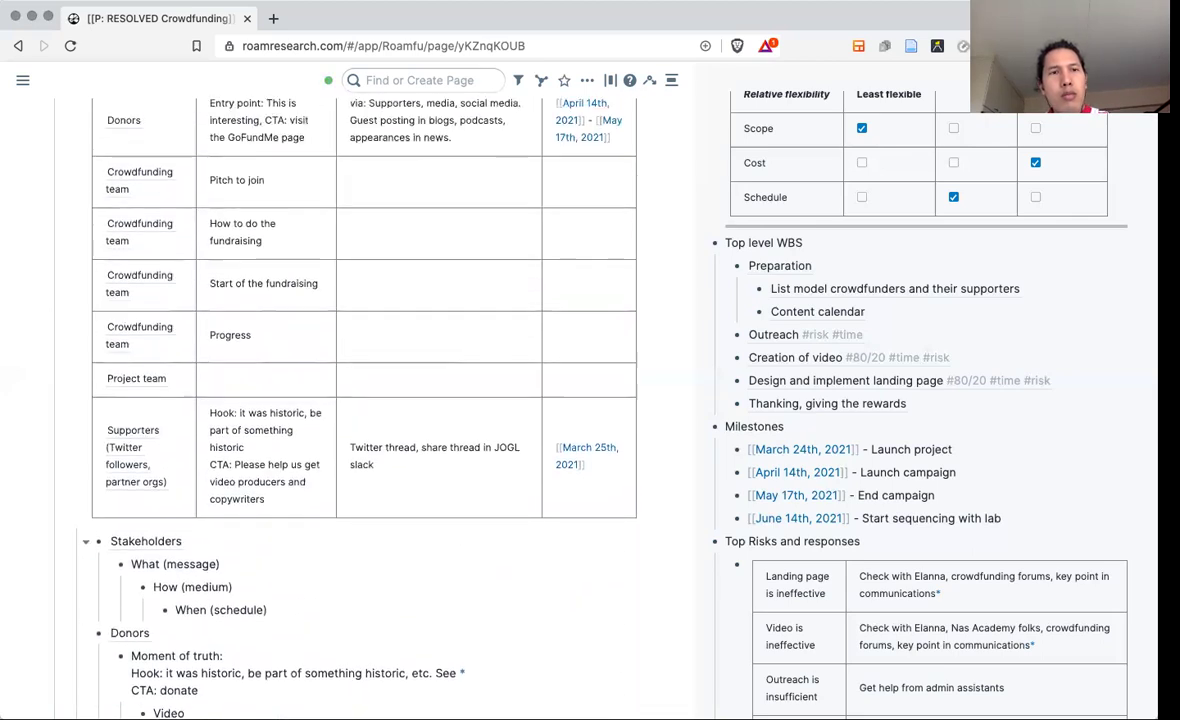
pyautogui.scroll(-5, 309, 479)
pyautogui.scroll(-4, 309, 479)
# Add a new Donors-level item after the date range containing 'Thank you' and 'Progress'.
pyautogui.click(403, 395)
pyautogui.press('Return')
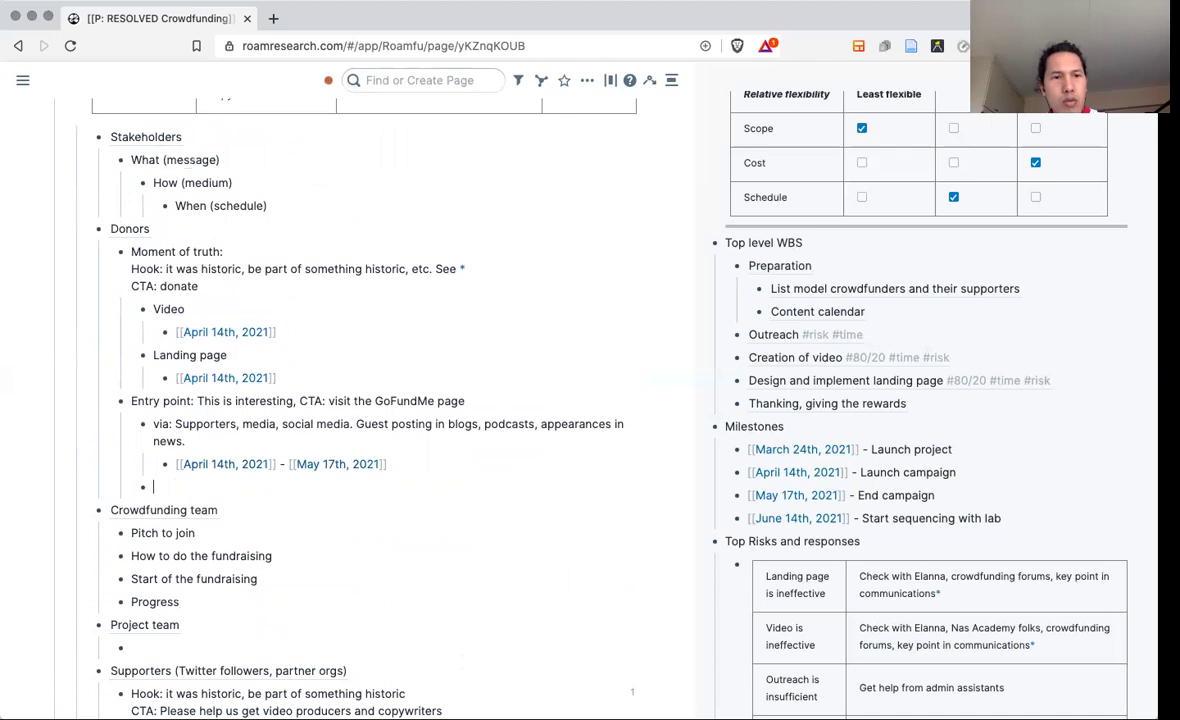
pyautogui.hotkey('shift', 'Tab')
pyautogui.scroll(-1, 340, 400)
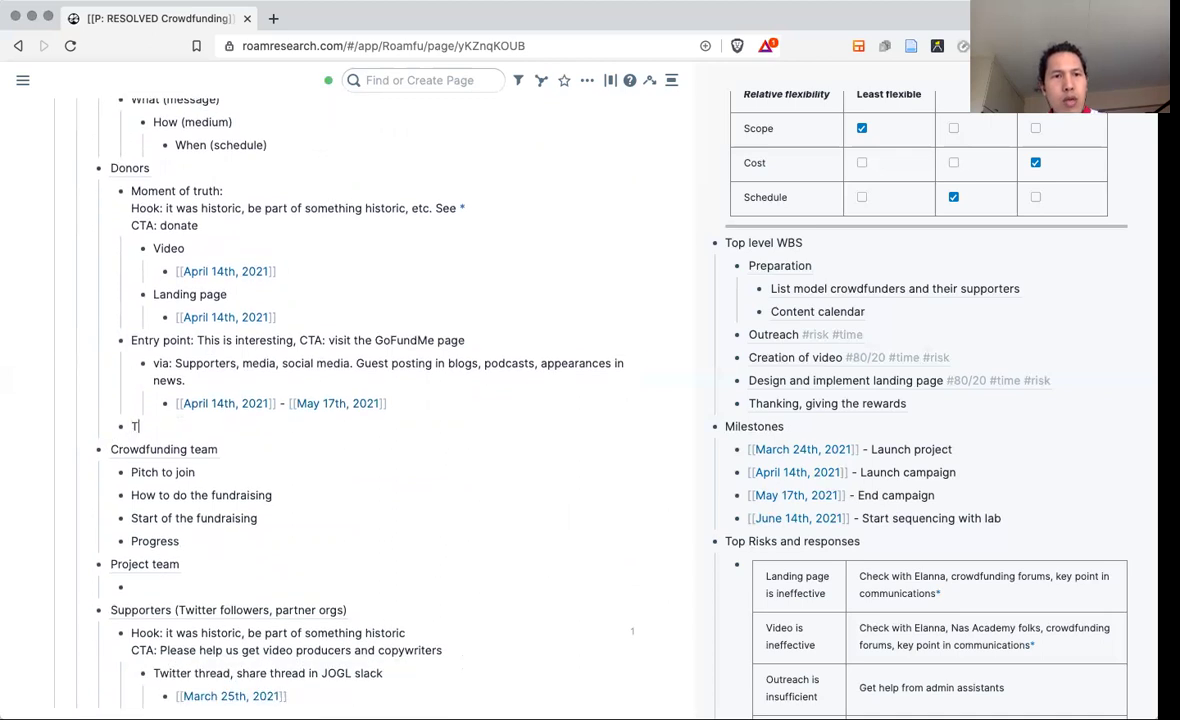
pyautogui.write('hank you')
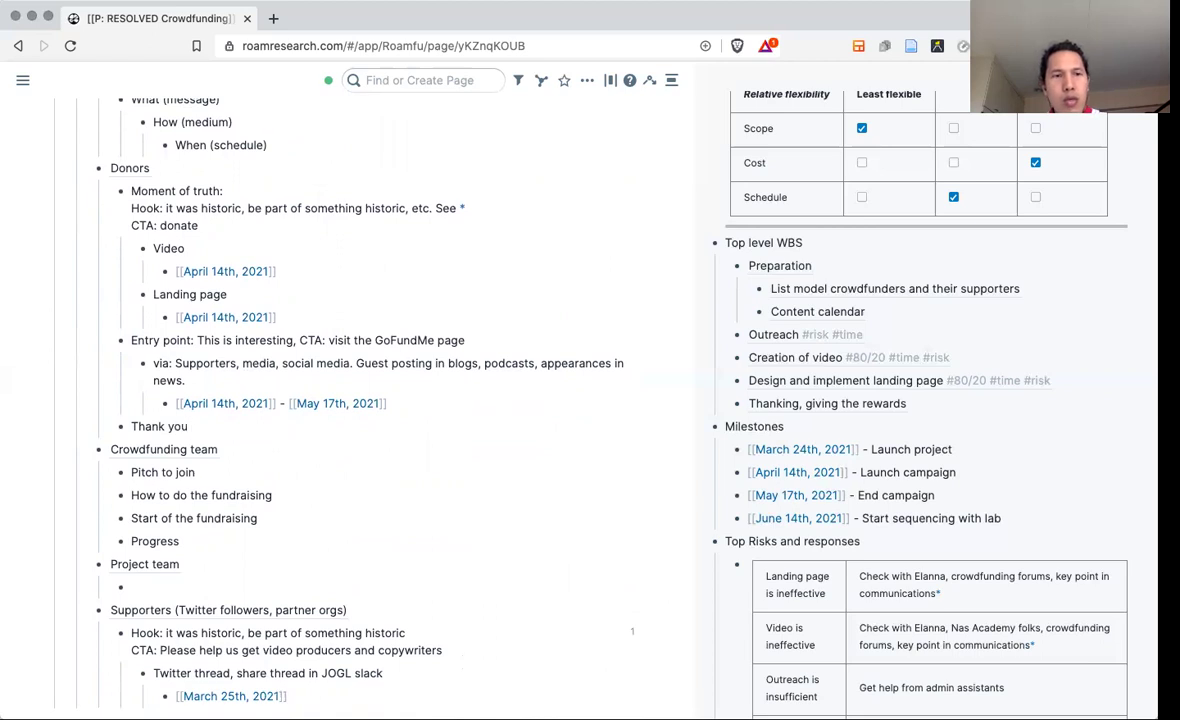
pyautogui.write('Progress,')
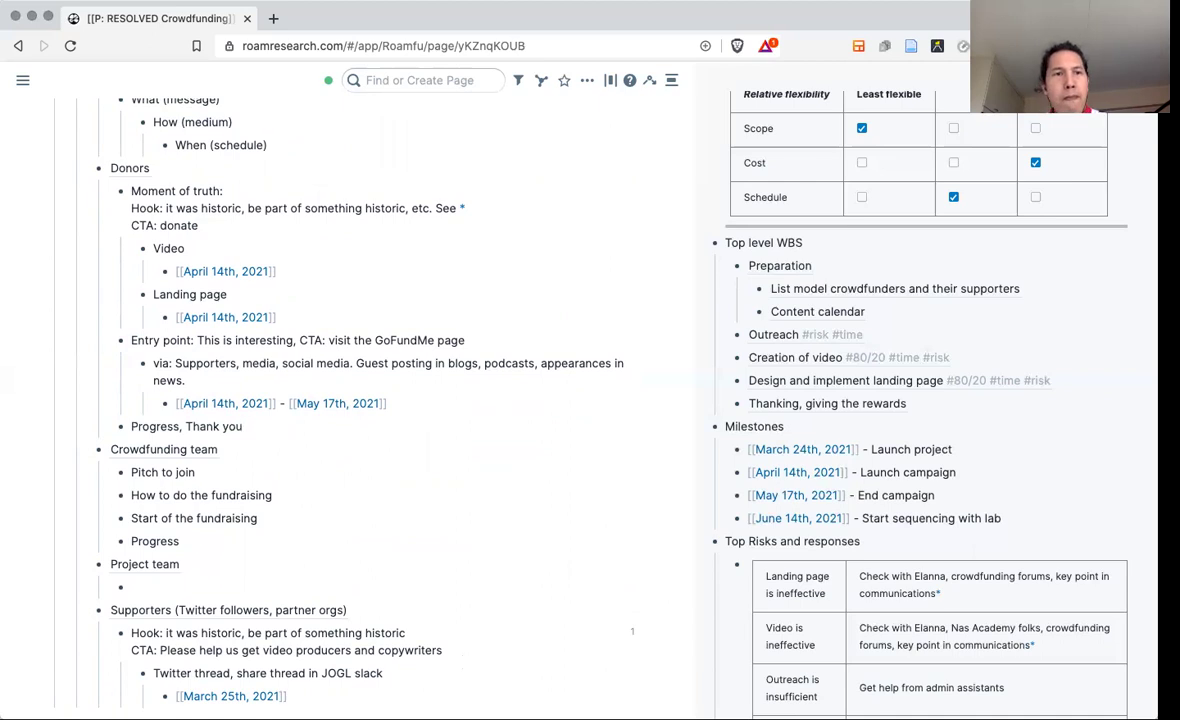
pyautogui.press('Return')
pyautogui.press('Tab')
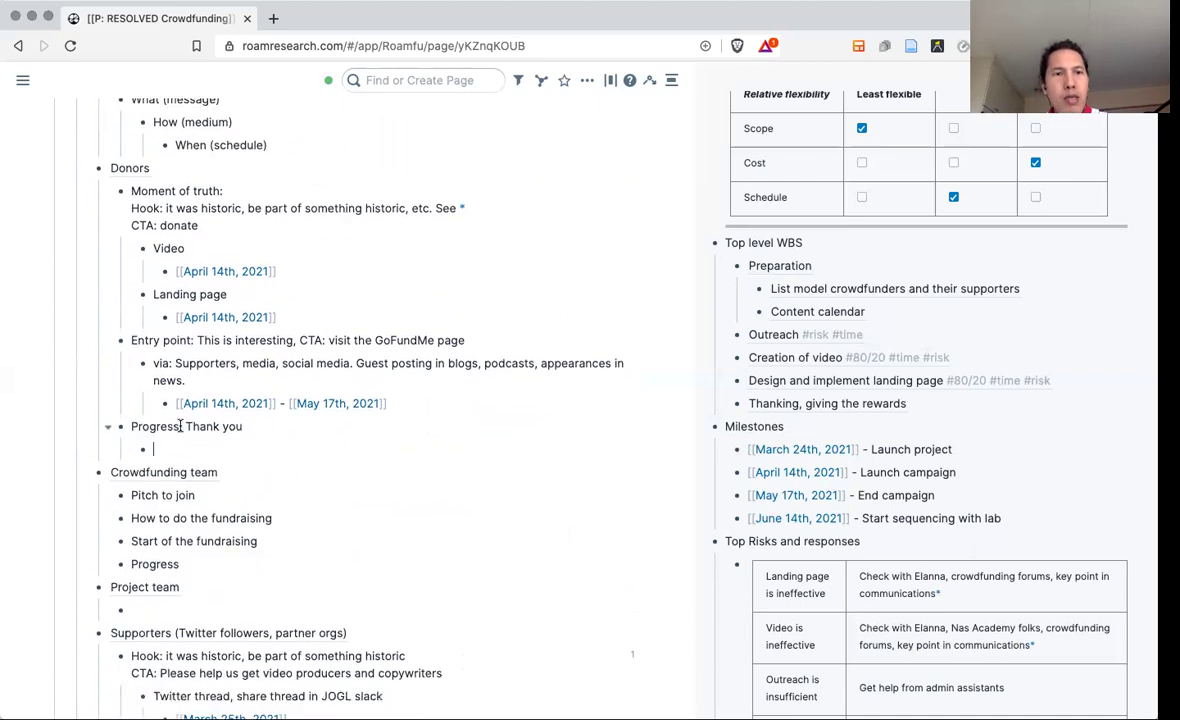
# Clean up the item to read 'Thank you' and put 'Progress' in the item below it.
pyautogui.moveTo(185, 426); pyautogui.dragTo(126, 432)
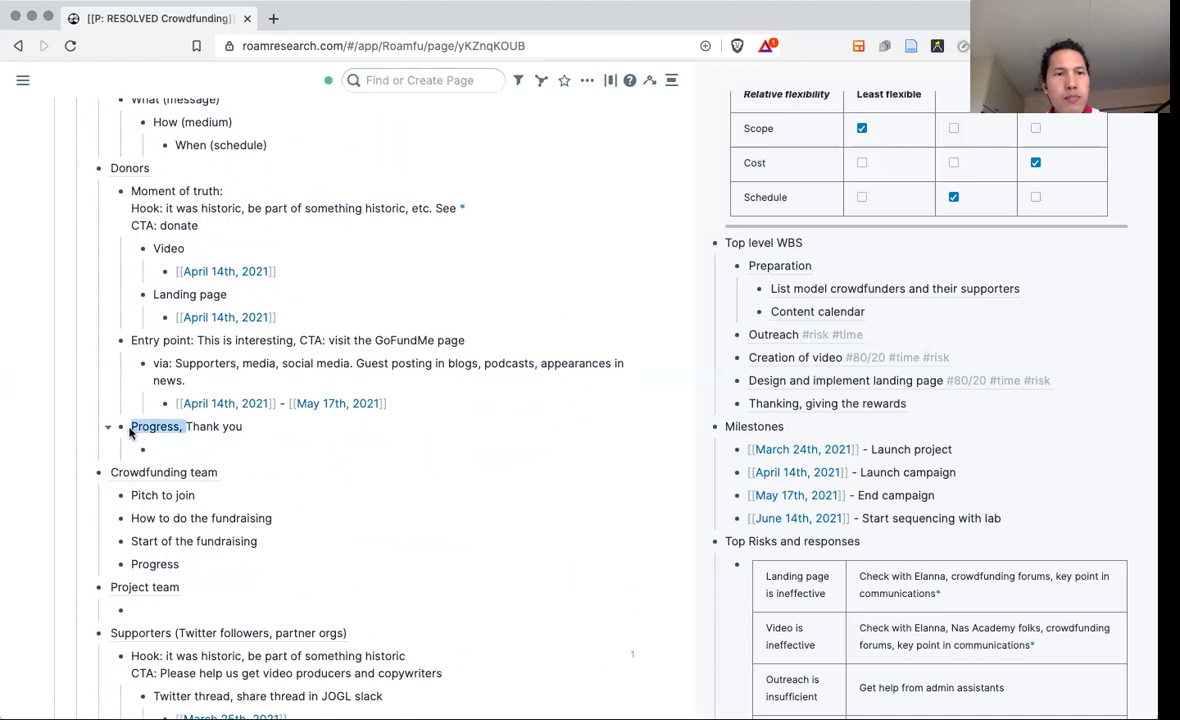
pyautogui.click(133, 427)
pyautogui.moveTo(133, 427); pyautogui.dragTo(185, 427)
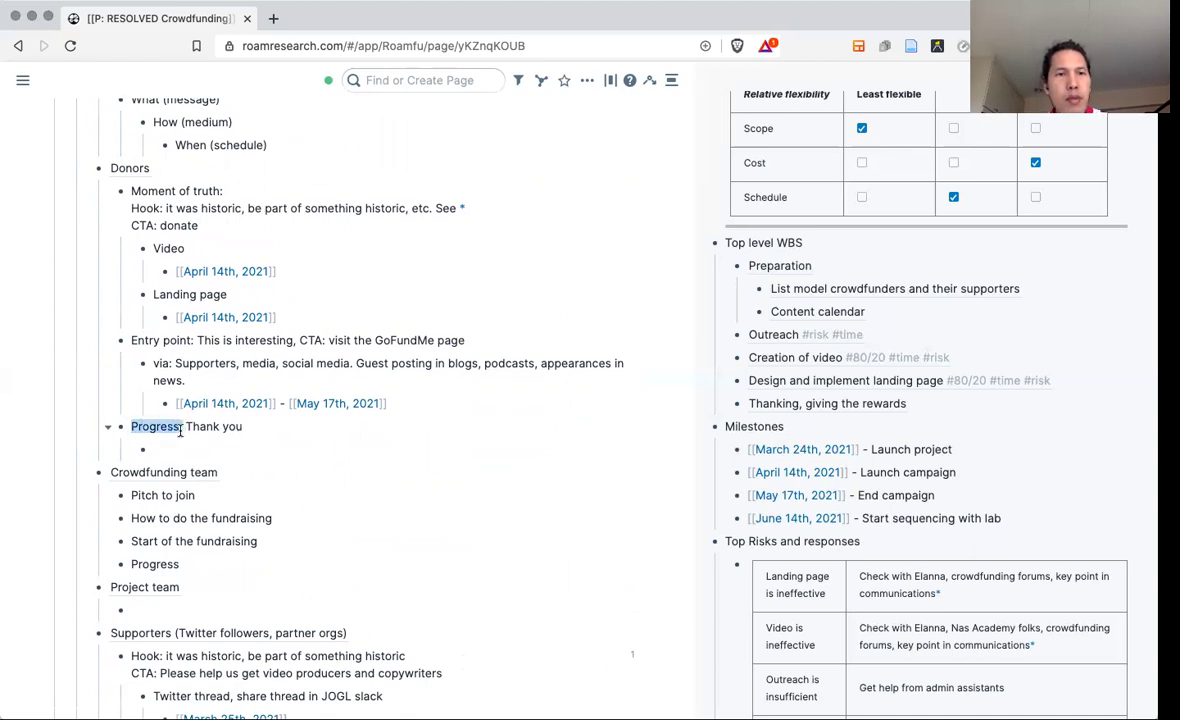
pyautogui.press('BackSpace')
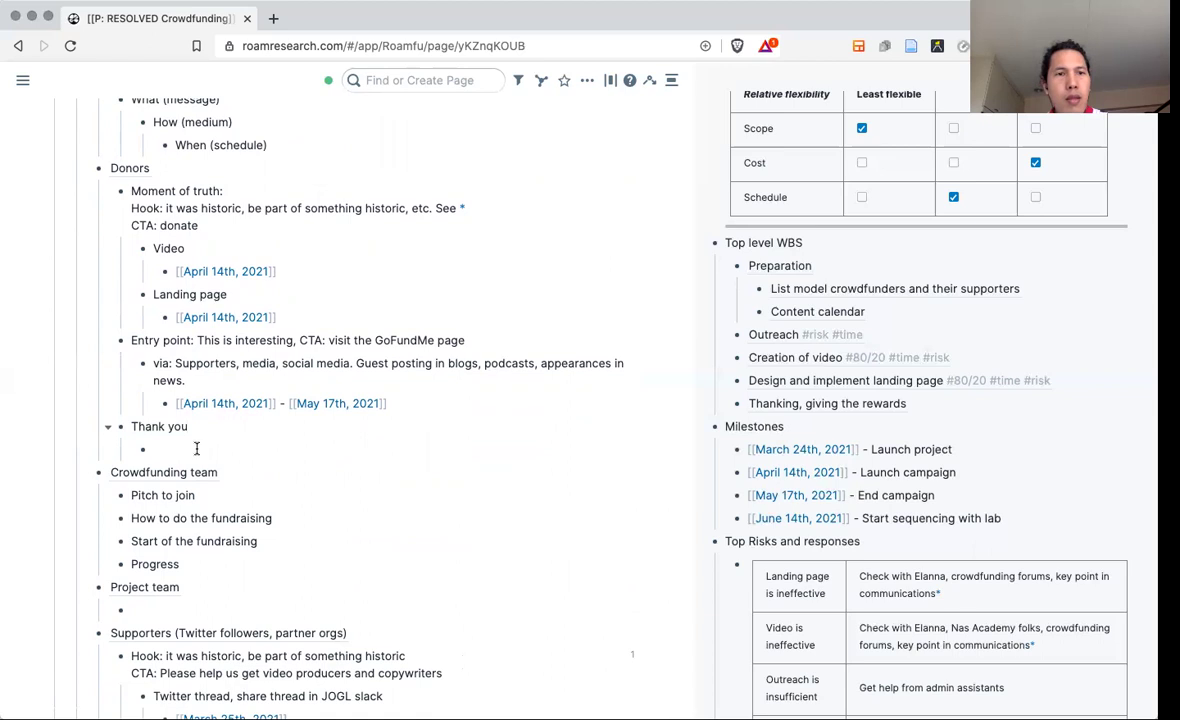
pyautogui.click(150, 449)
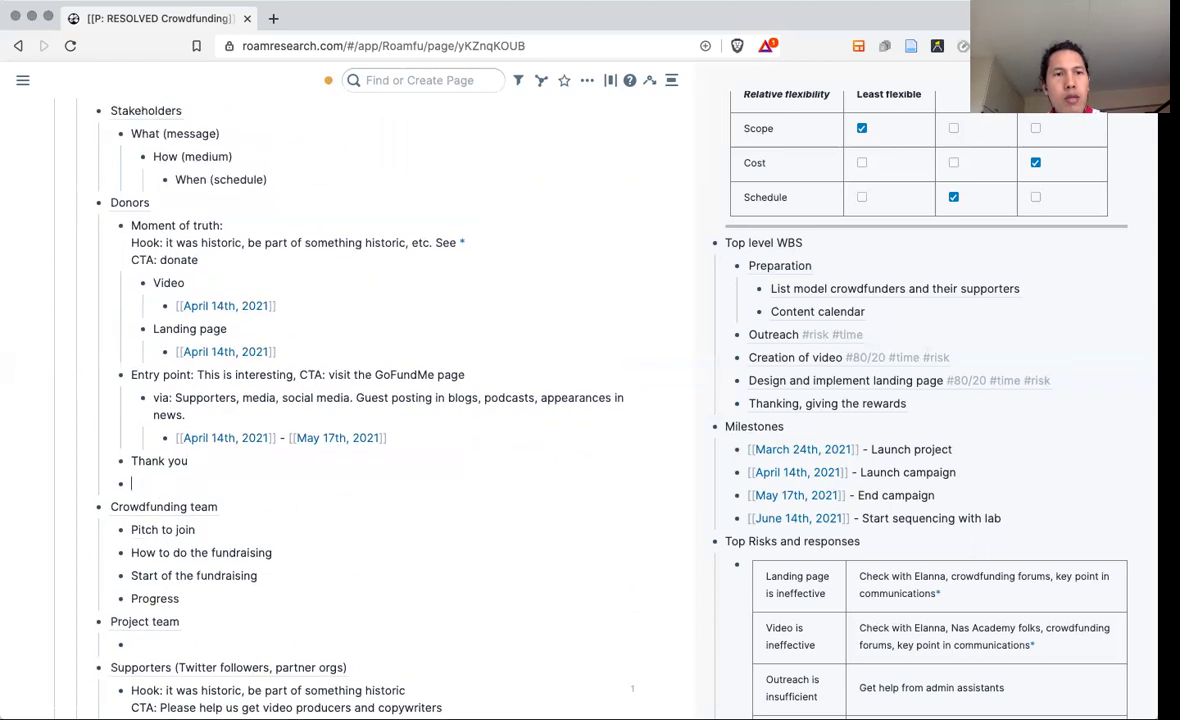
pyautogui.write('Progress')
# Start an empty sub-item under the Thank you message.
pyautogui.click(198, 459)
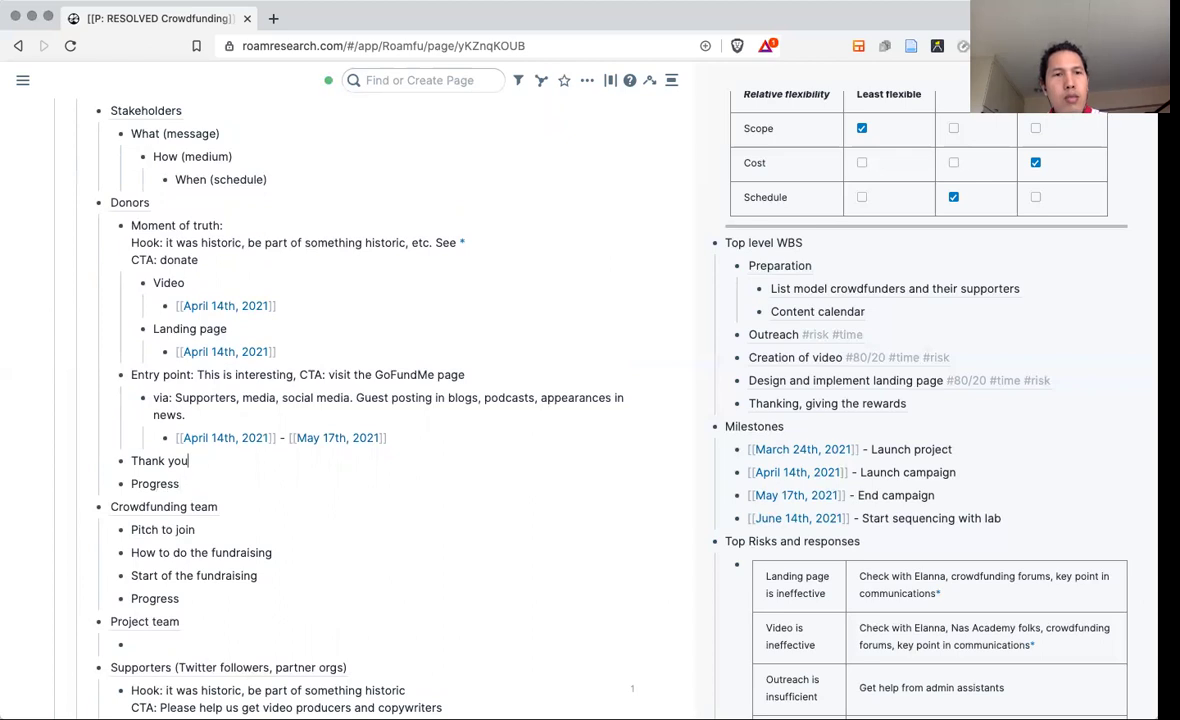
pyautogui.press('Return')
pyautogui.scroll(-1, 250, 481)
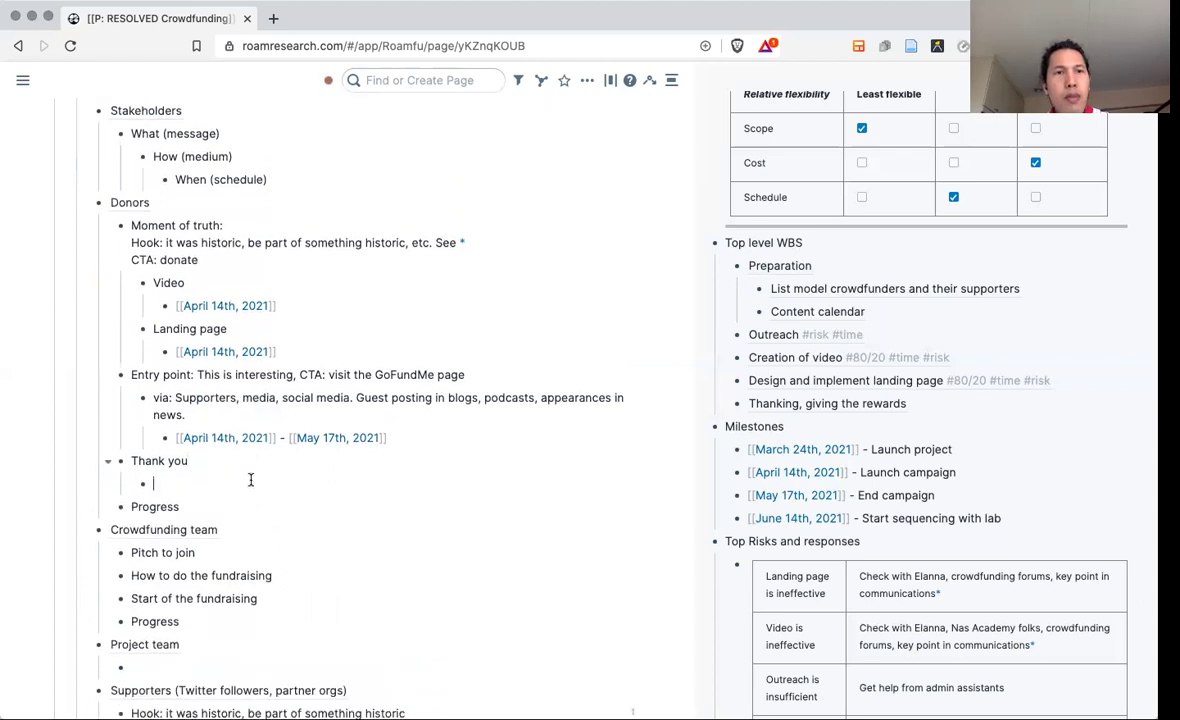
pyautogui.scroll(5, 250, 478)
pyautogui.scroll(5, 250, 478)
pyautogui.scroll(5, 252, 486)
pyautogui.scroll(1, 252, 485)
pyautogui.scroll(2, 252, 485)
pyautogui.scroll(-2, 250, 485)
# Add timing items 'Immediate' and 'Once the project is complete' under Thank you.
pyautogui.click(250, 483)
pyautogui.scroll(-3, 250, 481)
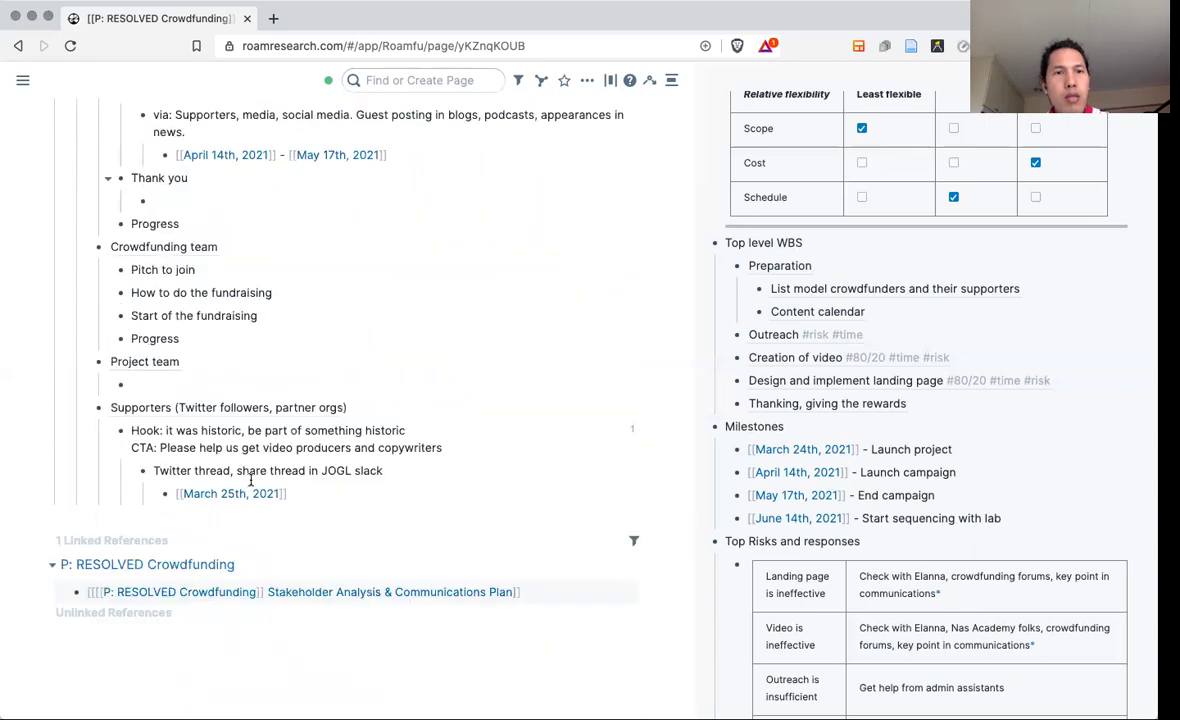
pyautogui.scroll(3, 258, 380)
pyautogui.scroll(1, 258, 379)
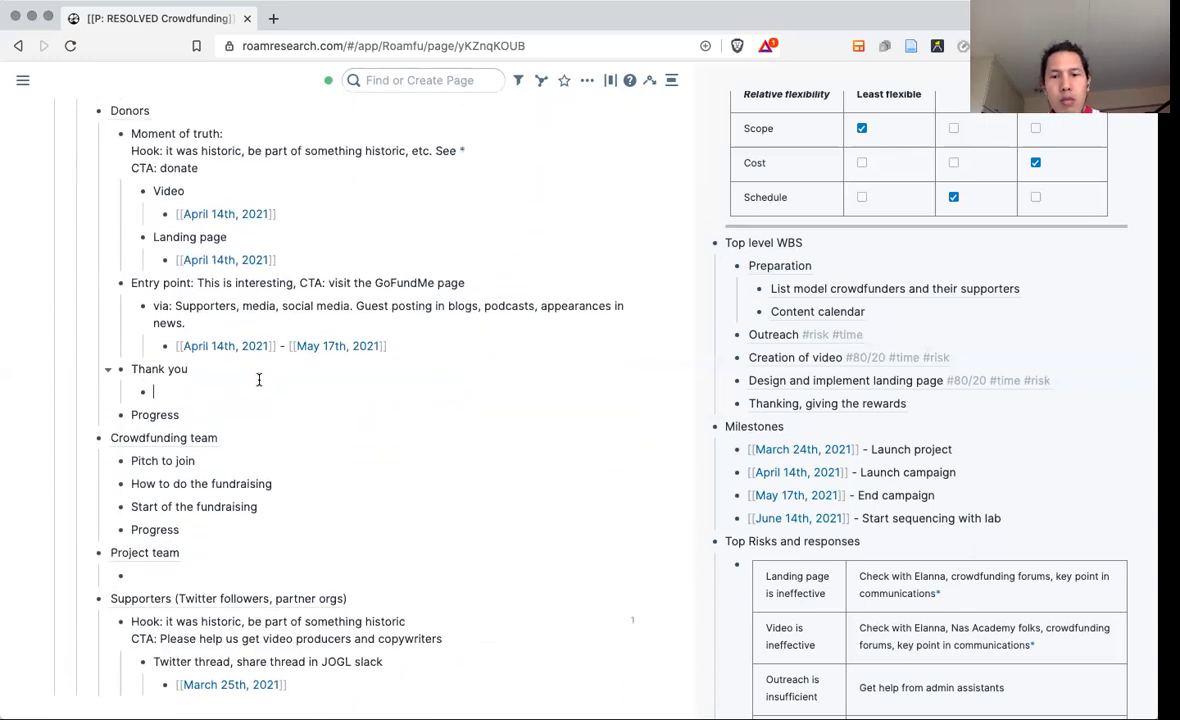
pyautogui.write('Immediate')
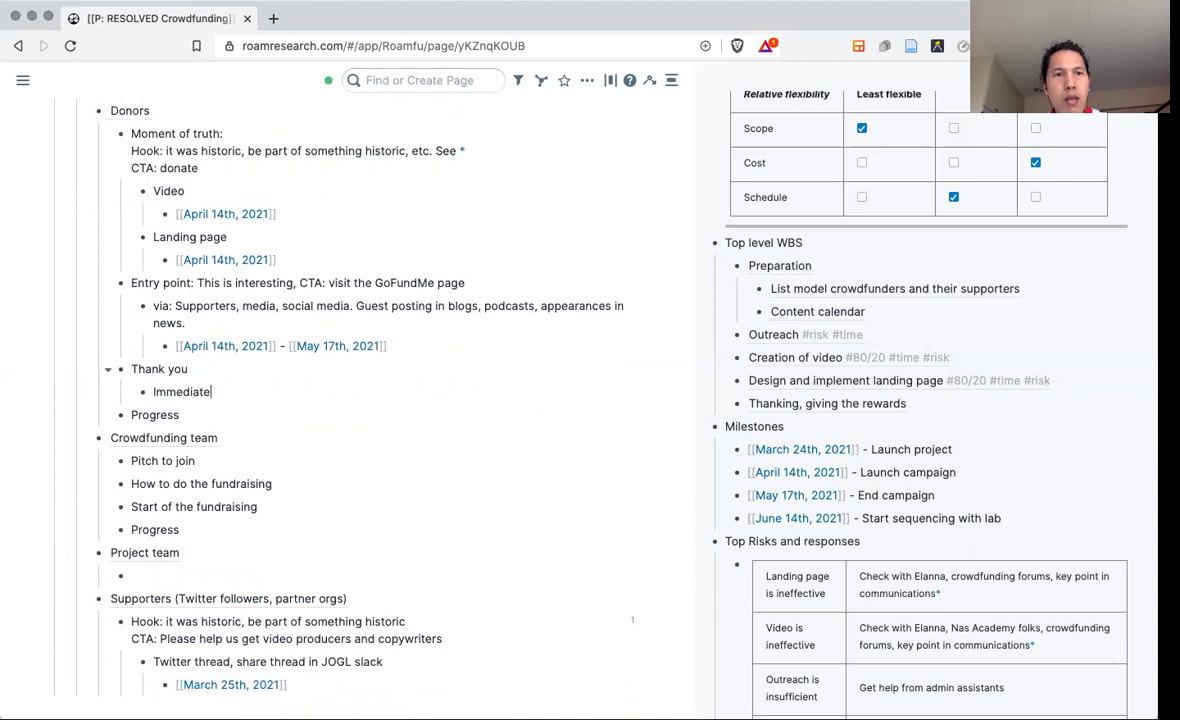
pyautogui.press('Return')
pyautogui.write('Once it is')
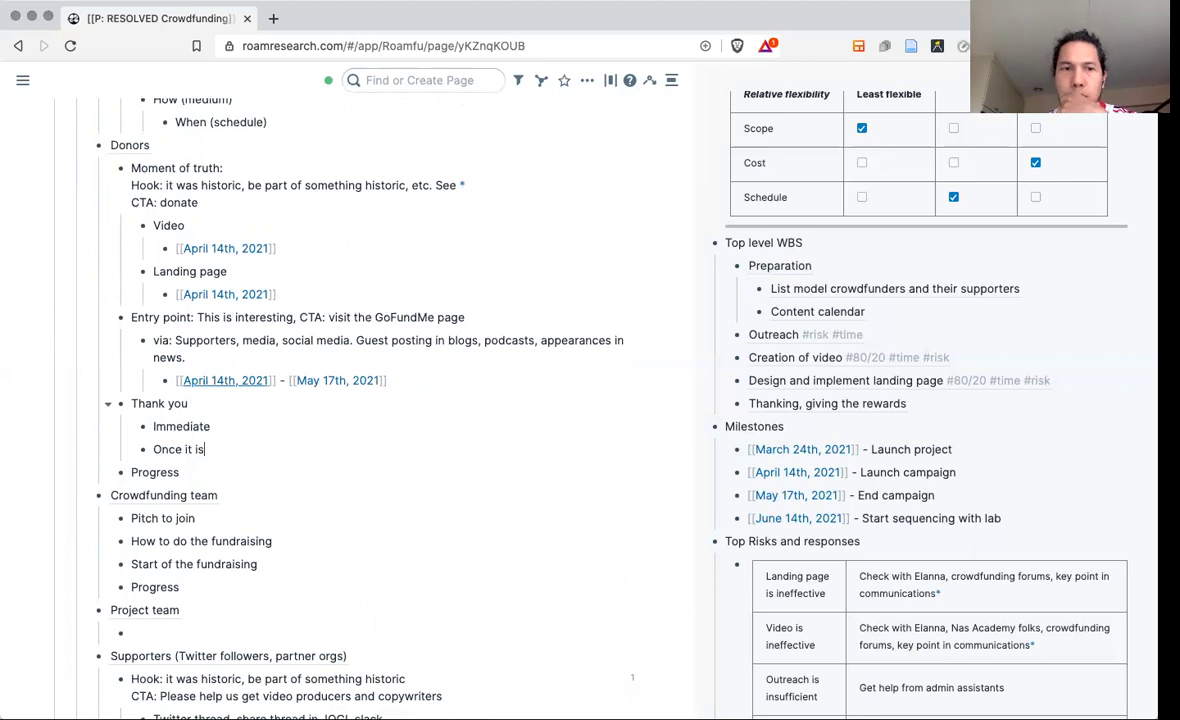
pyautogui.press('BackSpace')
pyautogui.press('BackSpace')
pyautogui.press('BackSpace')
pyautogui.press('BackSpace')
pyautogui.press('BackSpace')
pyautogui.write('the project is complete')
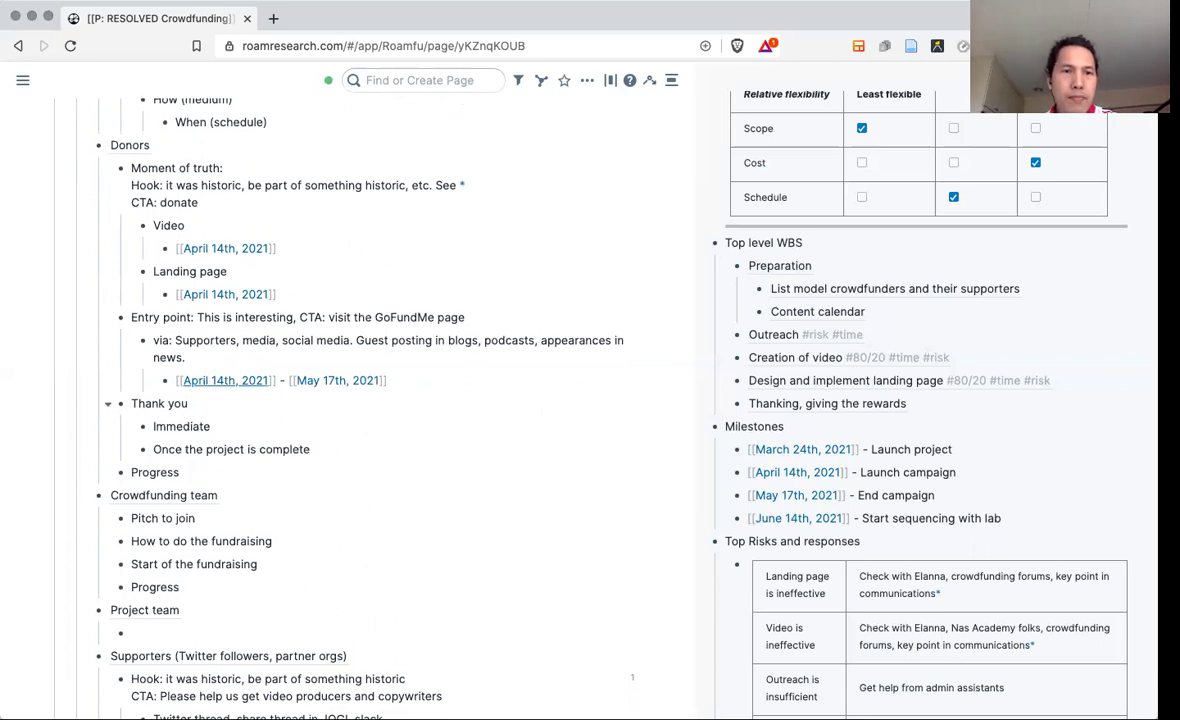
pyautogui.press('Down')
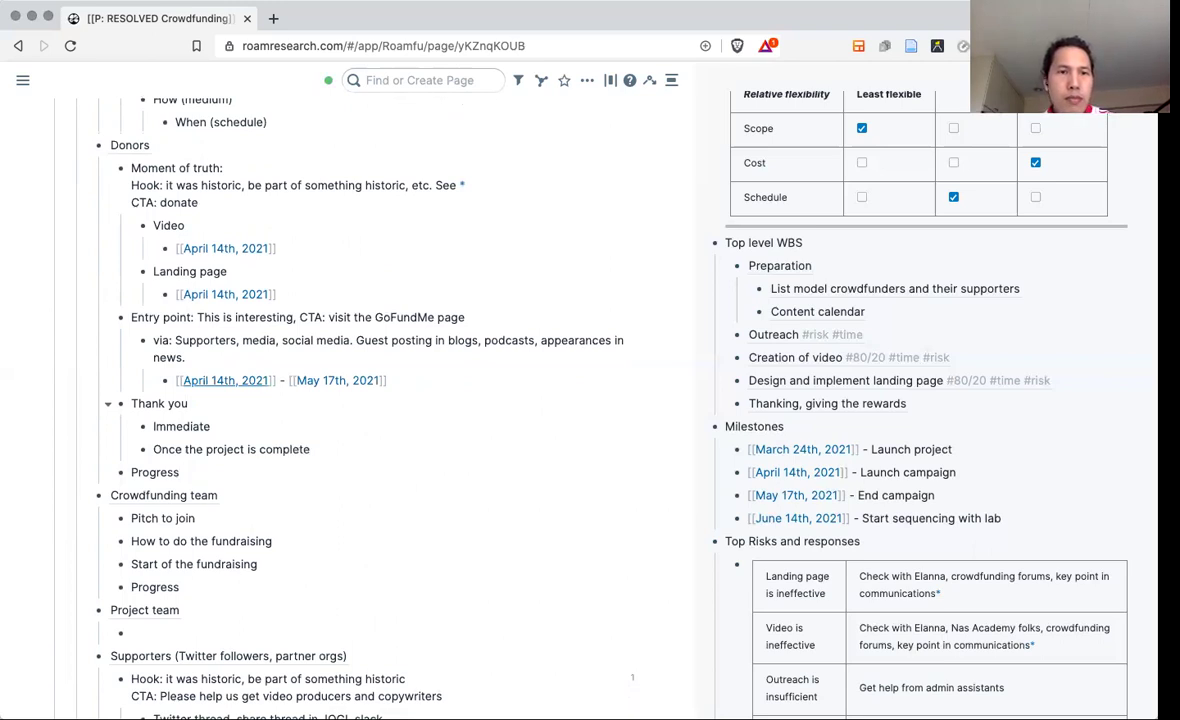
pyautogui.scroll(1, 322, 356)
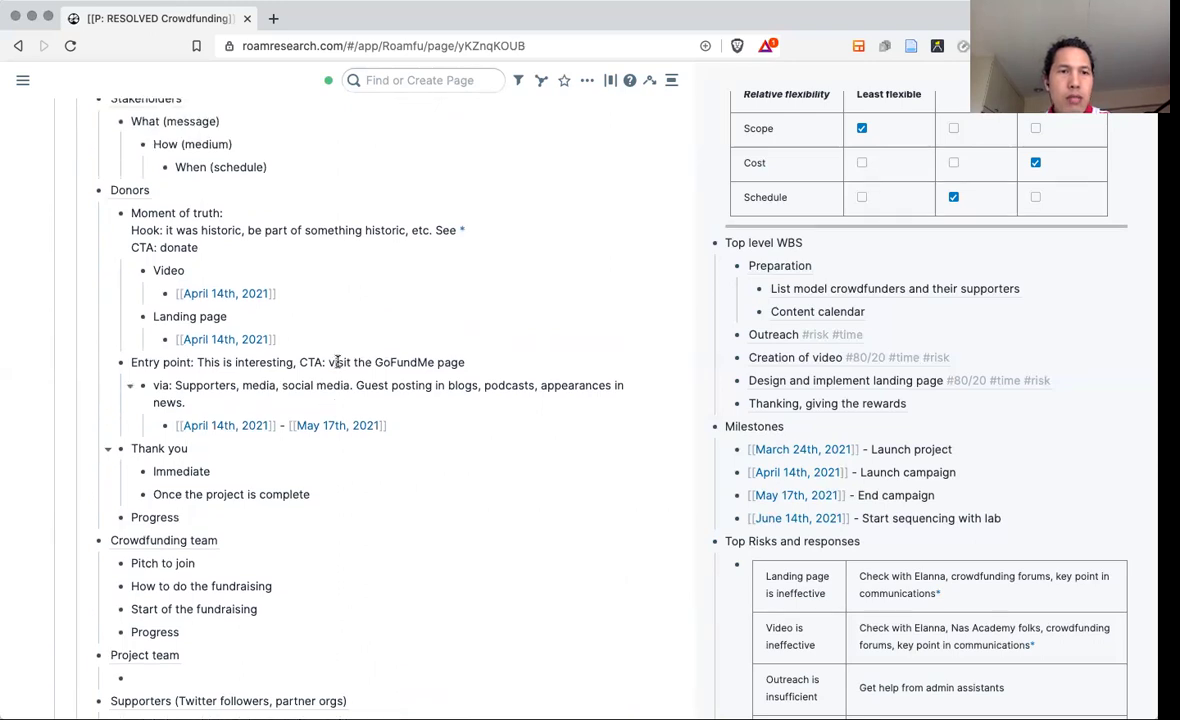
pyautogui.scroll(2, 337, 358)
pyautogui.scroll(-3, 234, 430)
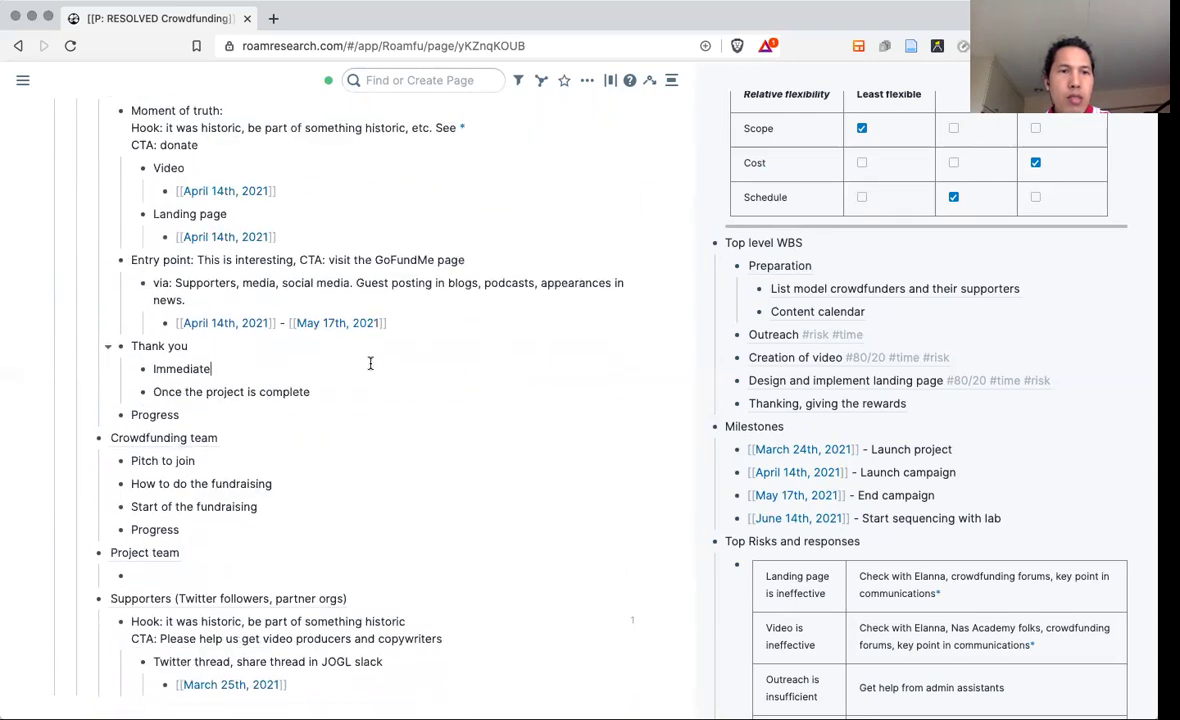
pyautogui.scroll(5, 369, 363)
pyautogui.scroll(5, 389, 362)
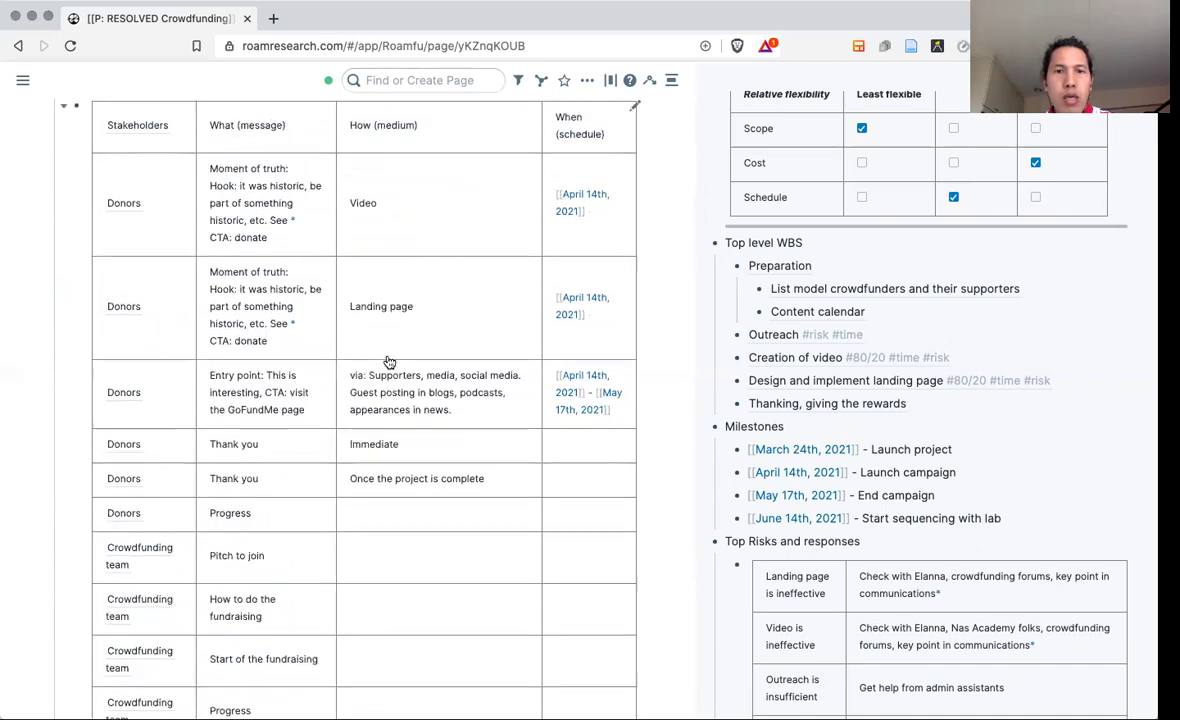
pyautogui.scroll(-2, 389, 362)
# Add an #[[email]] tag item below Immediate and check it in the table.
pyautogui.click(389, 360)
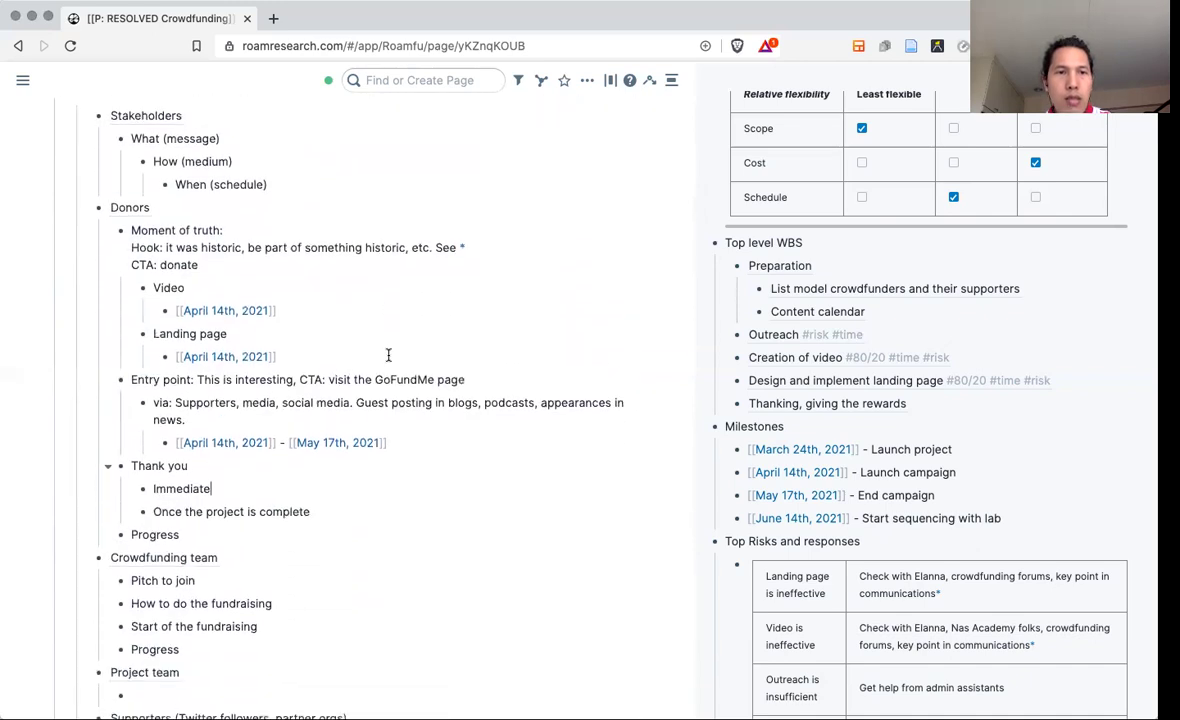
pyautogui.press('Return')
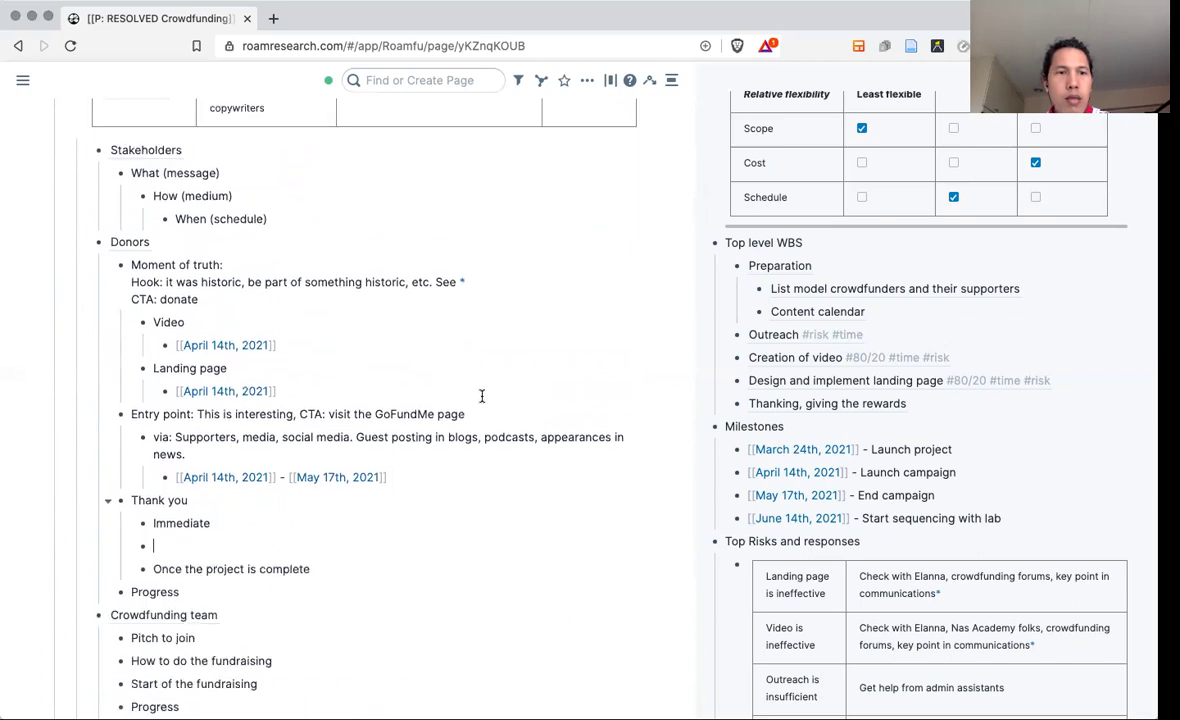
pyautogui.scroll(-1, 483, 394)
pyautogui.write('[[')
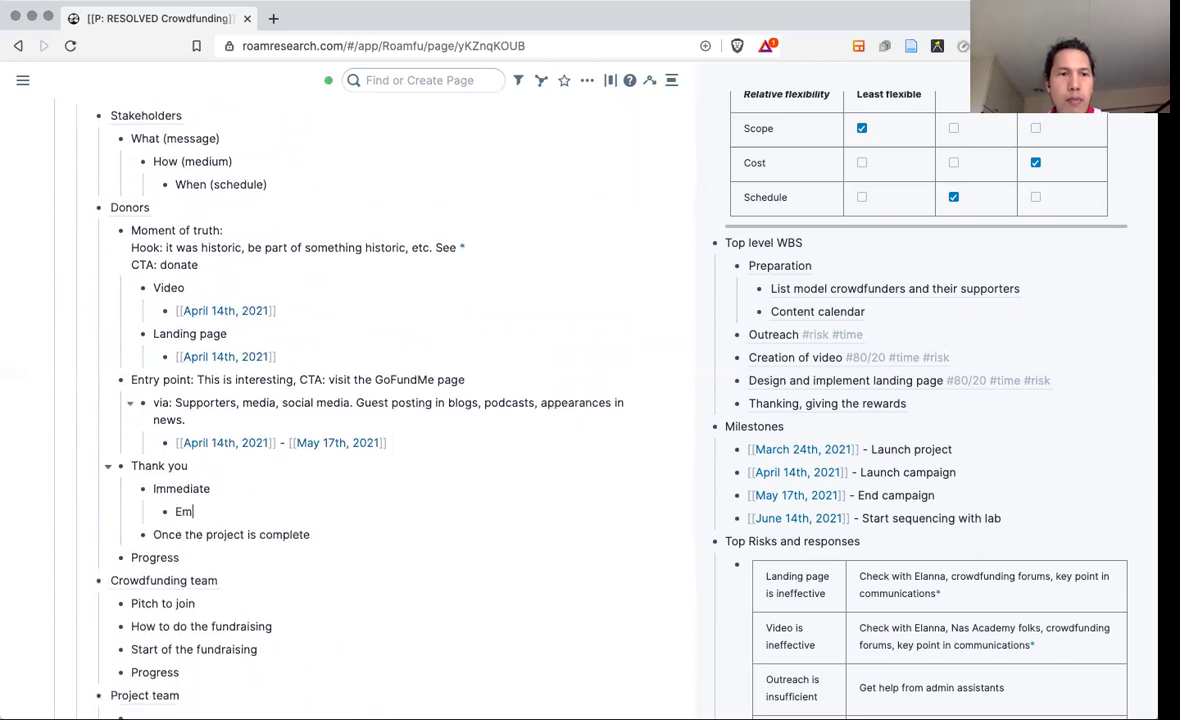
pyautogui.press('BackSpace')
pyautogui.press('BackSpace')
pyautogui.write('[[')
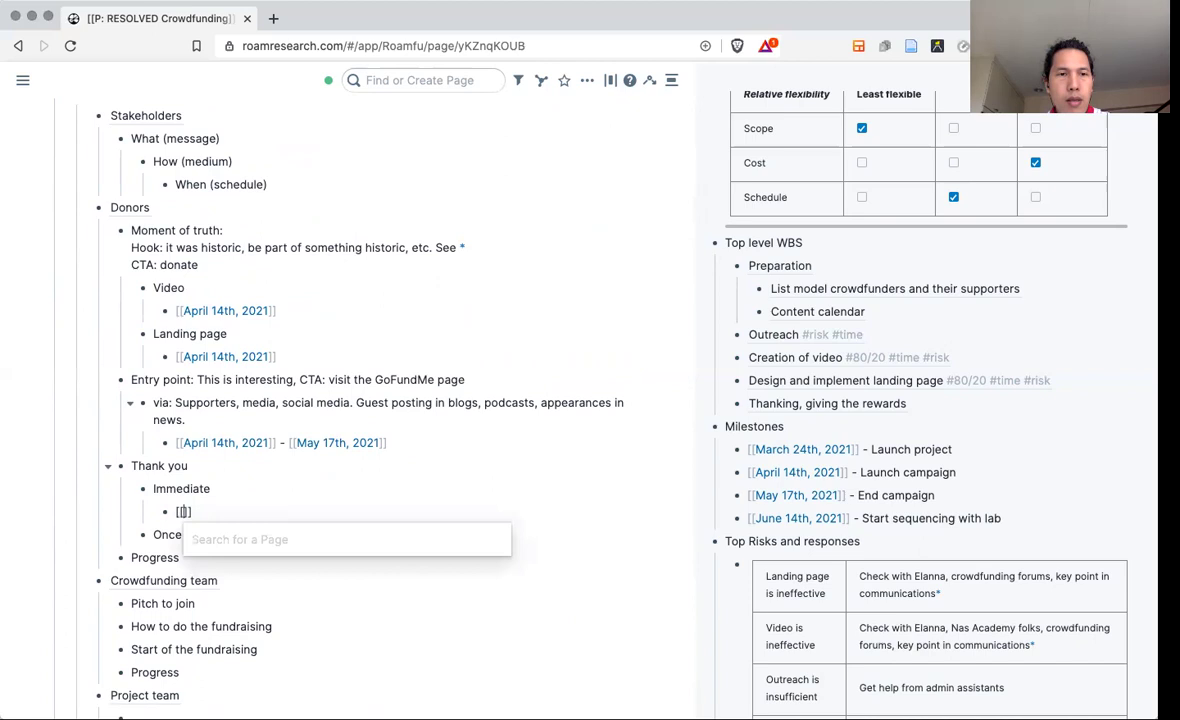
pyautogui.write('email')
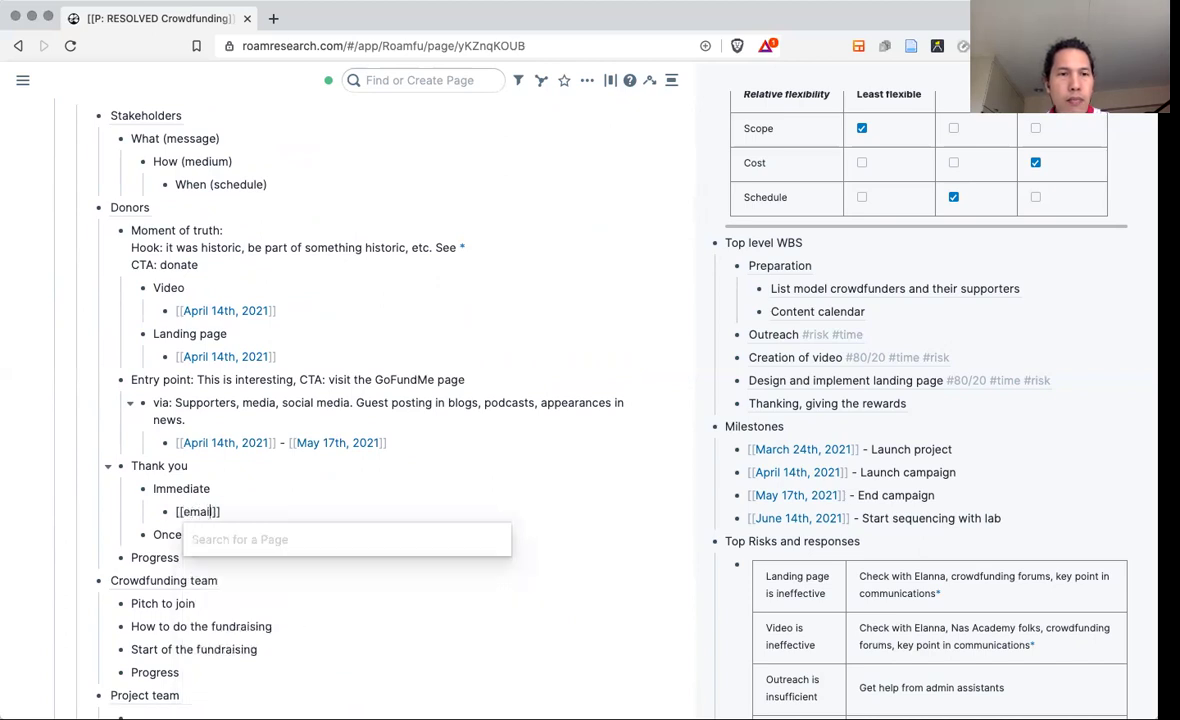
pyautogui.press('Left')
pyautogui.press('Left')
pyautogui.write('#')
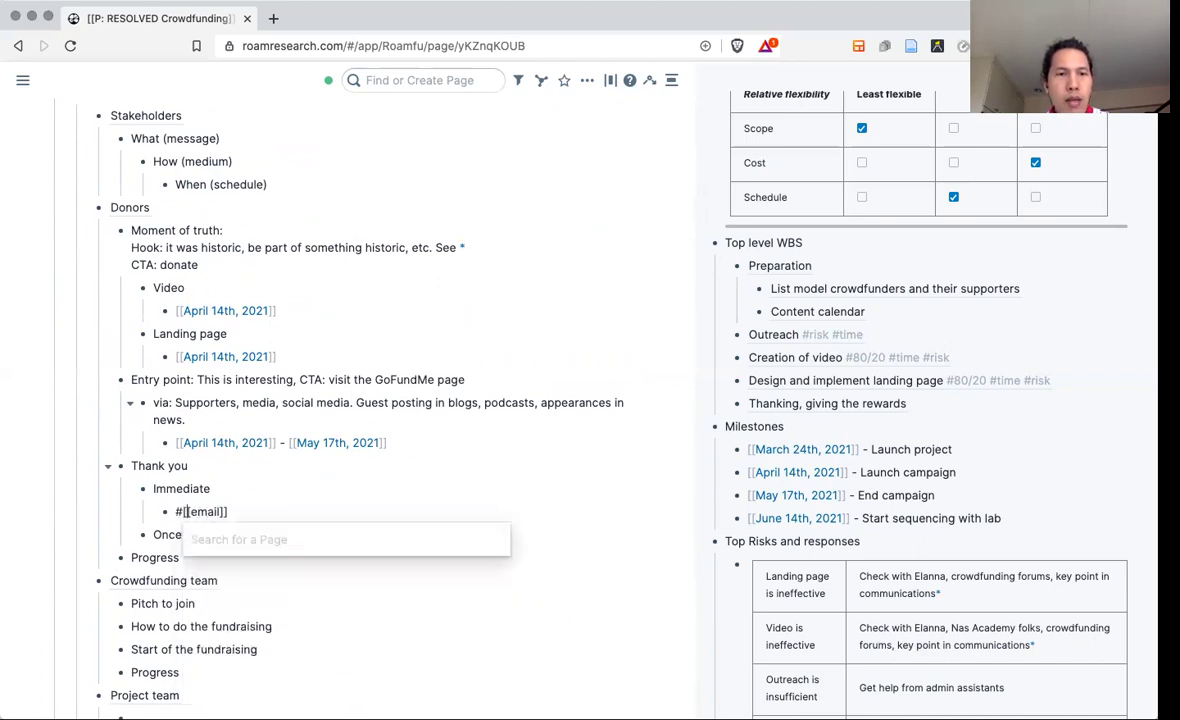
pyautogui.press('Right')
pyautogui.press('Right')
pyautogui.press('Right')
pyautogui.press('Right')
pyautogui.press('Right')
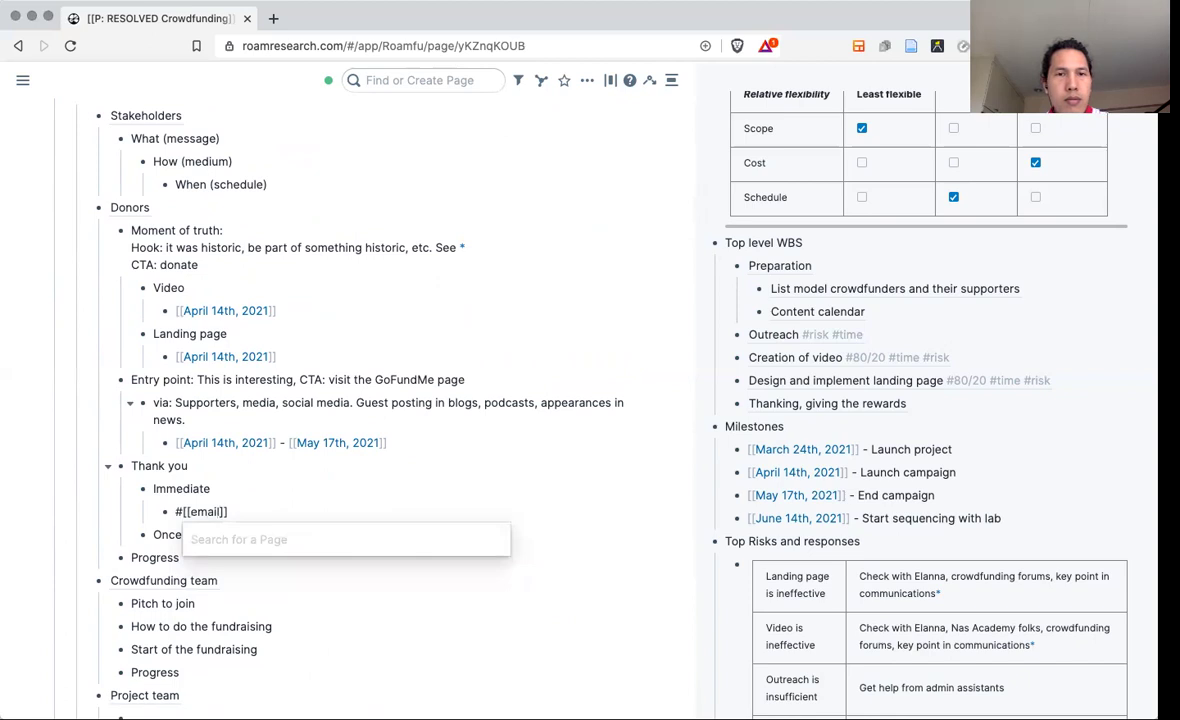
pyautogui.click(437, 474)
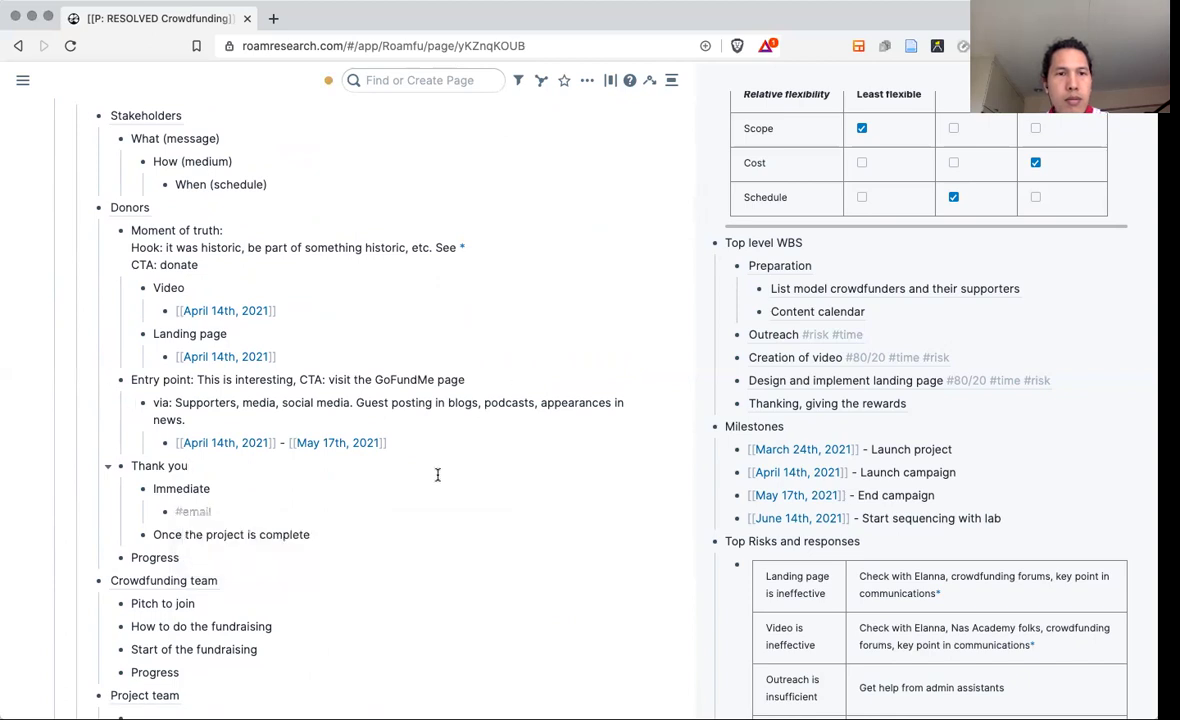
pyautogui.scroll(2, 437, 474)
pyautogui.scroll(3, 438, 476)
pyautogui.scroll(4, 440, 481)
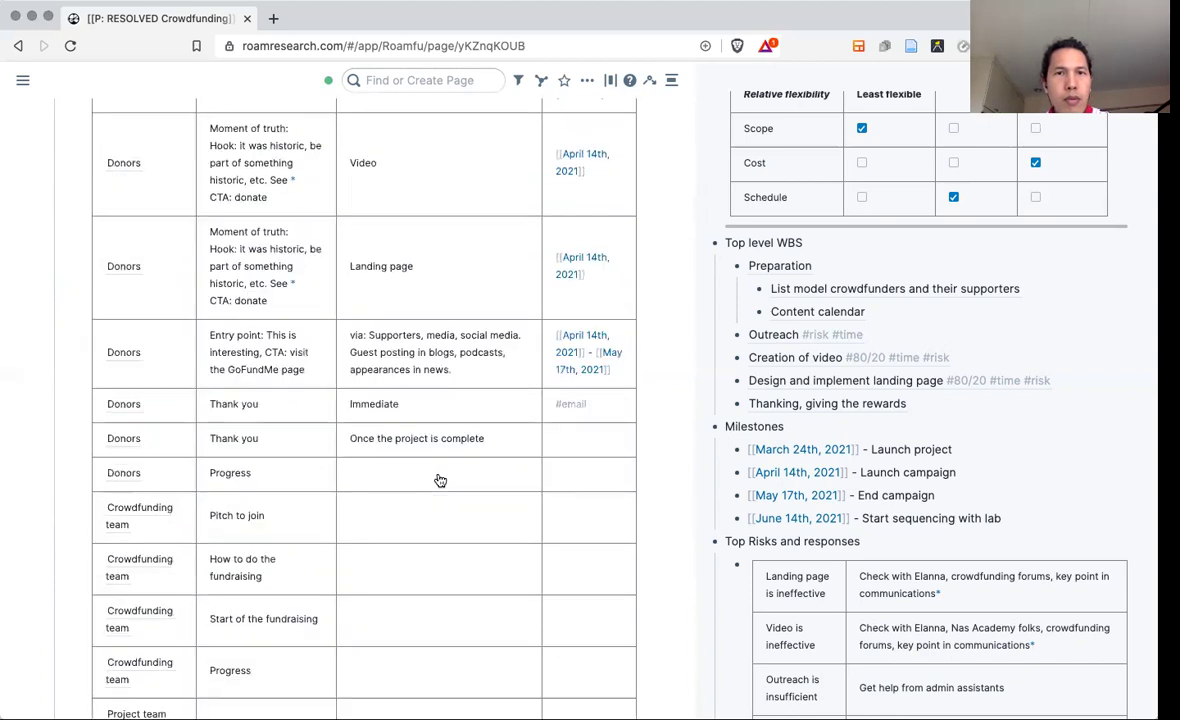
pyautogui.scroll(5, 440, 481)
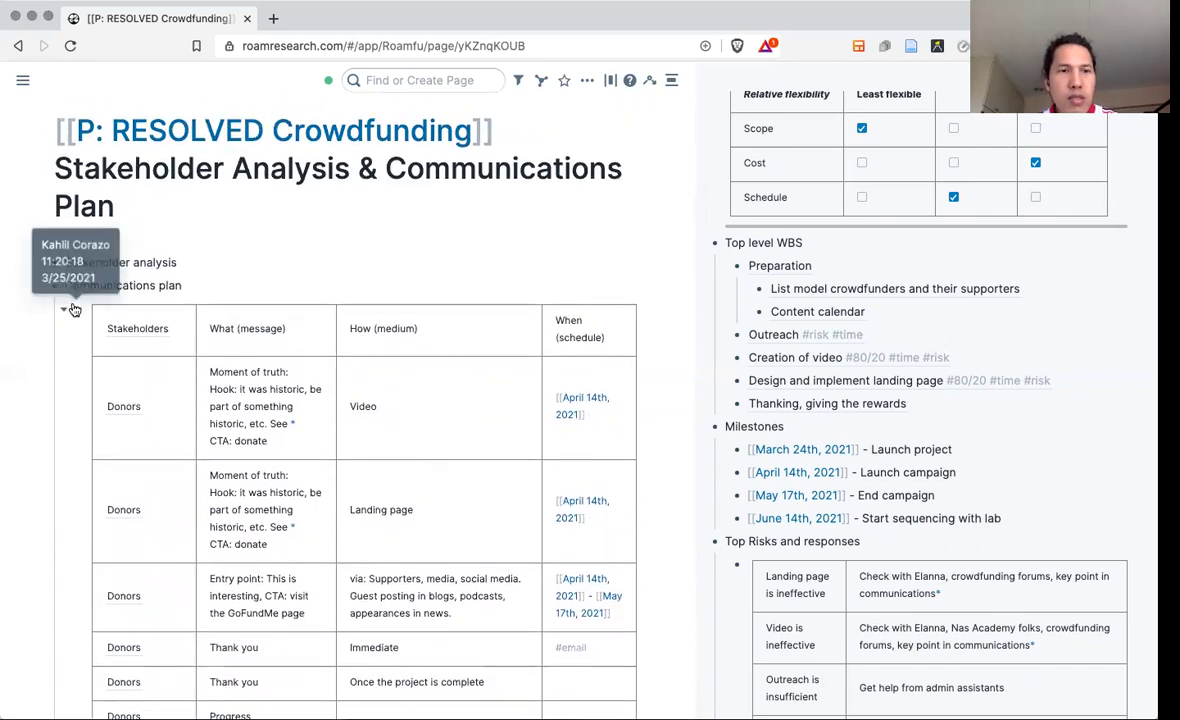
# Open the communications table block in the right sidebar and widen the panel.
pyautogui.rightClick(74, 310)
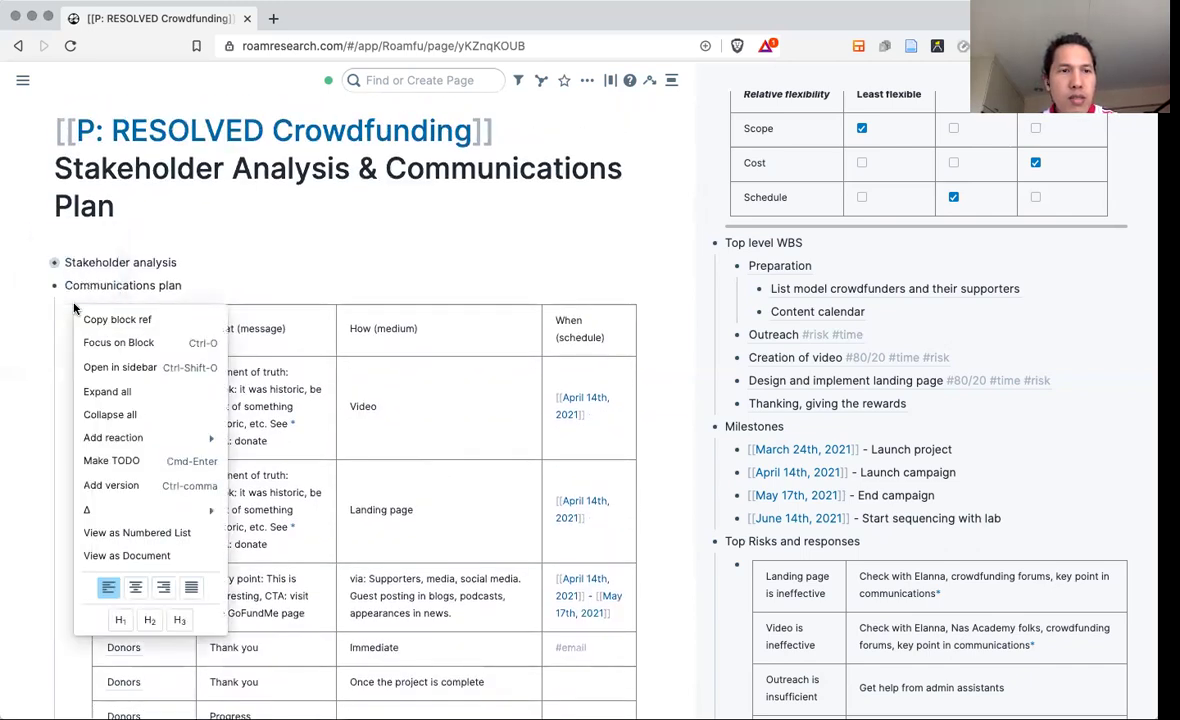
pyautogui.click(169, 378)
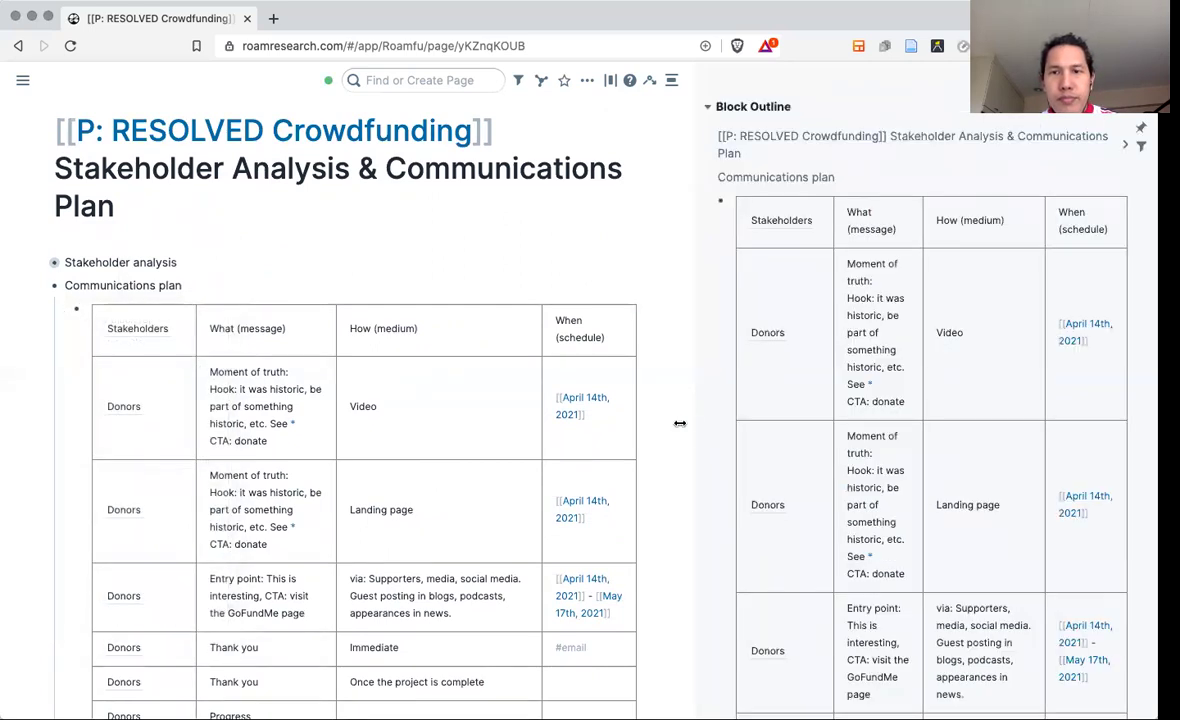
pyautogui.moveTo(680, 422); pyautogui.dragTo(584, 431)
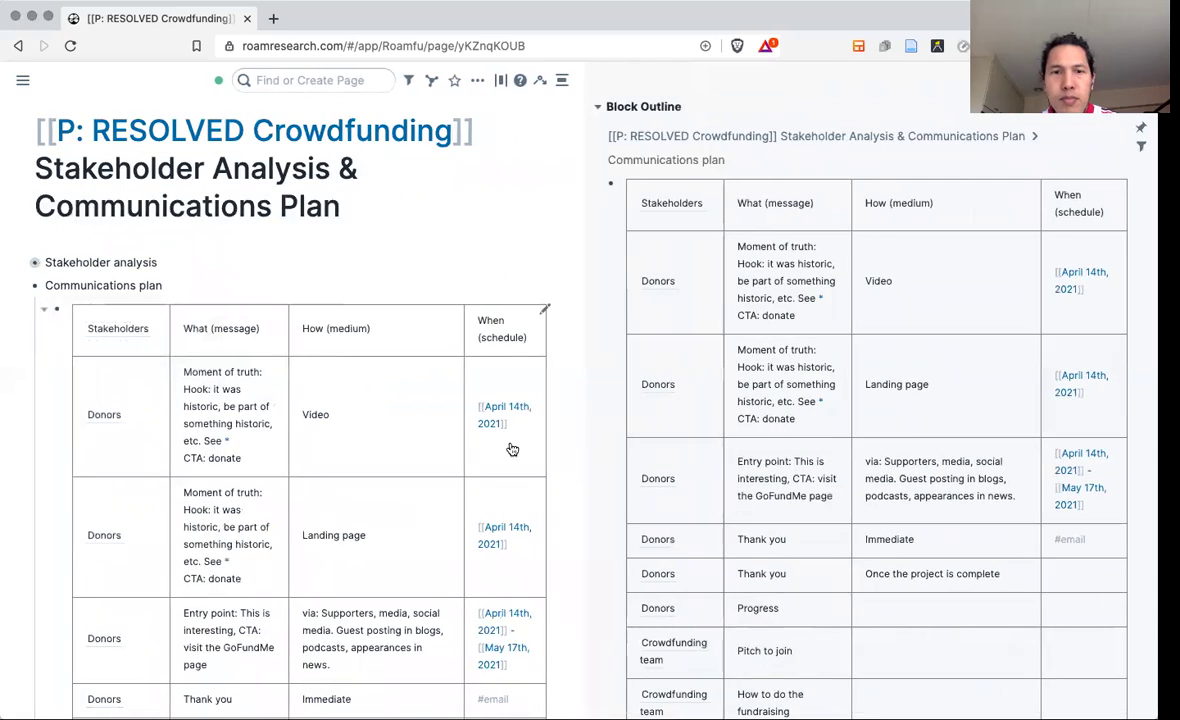
pyautogui.scroll(-6, 509, 443)
pyautogui.scroll(-3, 509, 443)
pyautogui.scroll(-2, 509, 443)
# Reopen the #email tag entry for editing, showing its raw #[[email]] form.
pyautogui.click(300, 360)
pyautogui.scroll(-1, 718, 452)
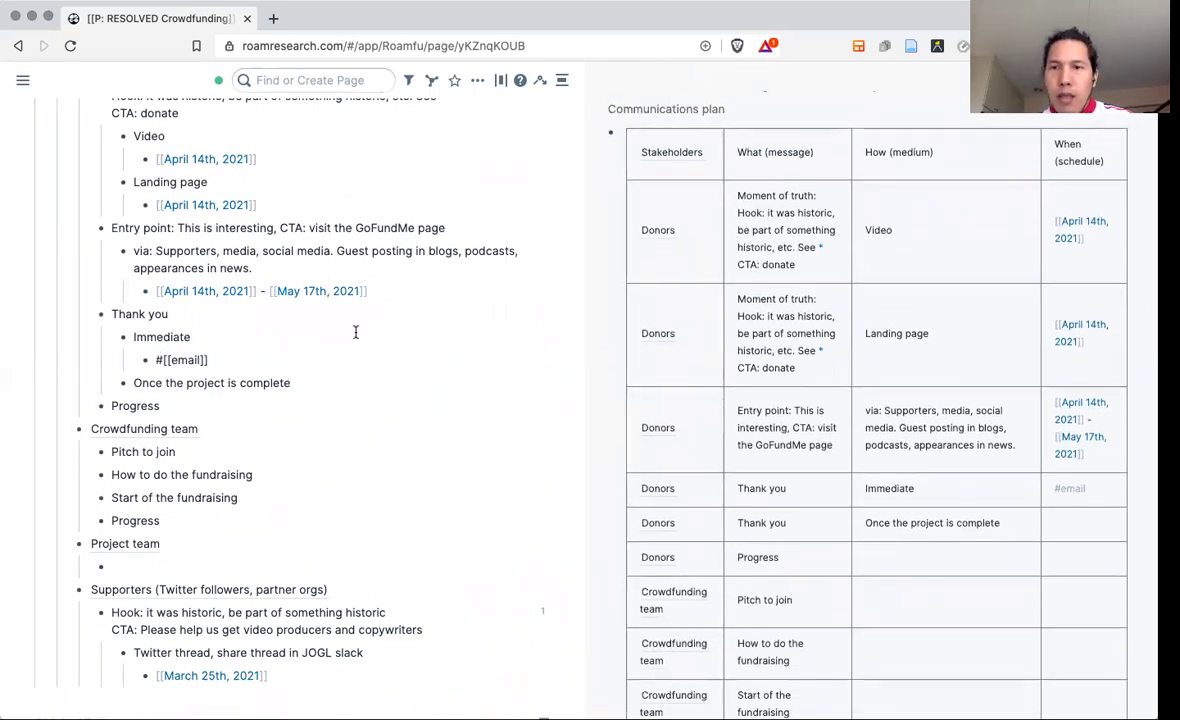
pyautogui.scroll(1, 793, 455)
pyautogui.scroll(-1, 793, 455)
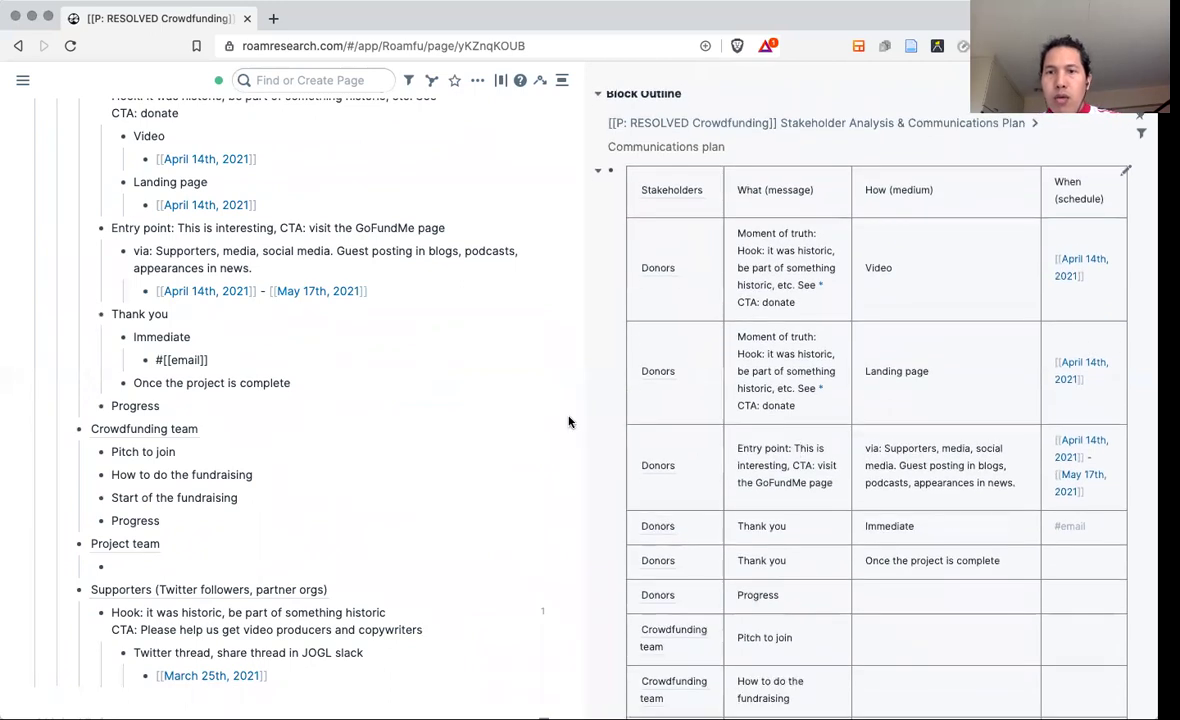
pyautogui.press('Up')
pyautogui.press('super+a')
# Outdent the #email tag and nest Immediate beneath it.
pyautogui.click(209, 359)
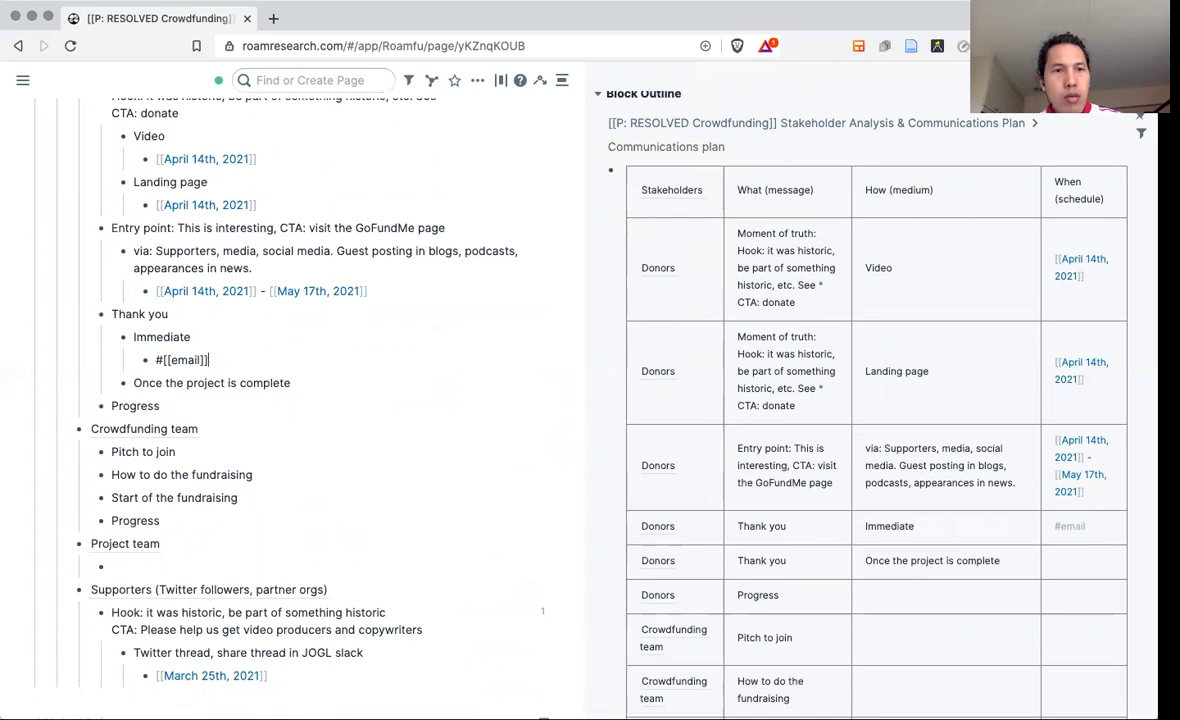
pyautogui.hotkey('shift', 'Tab')
pyautogui.press('Up')
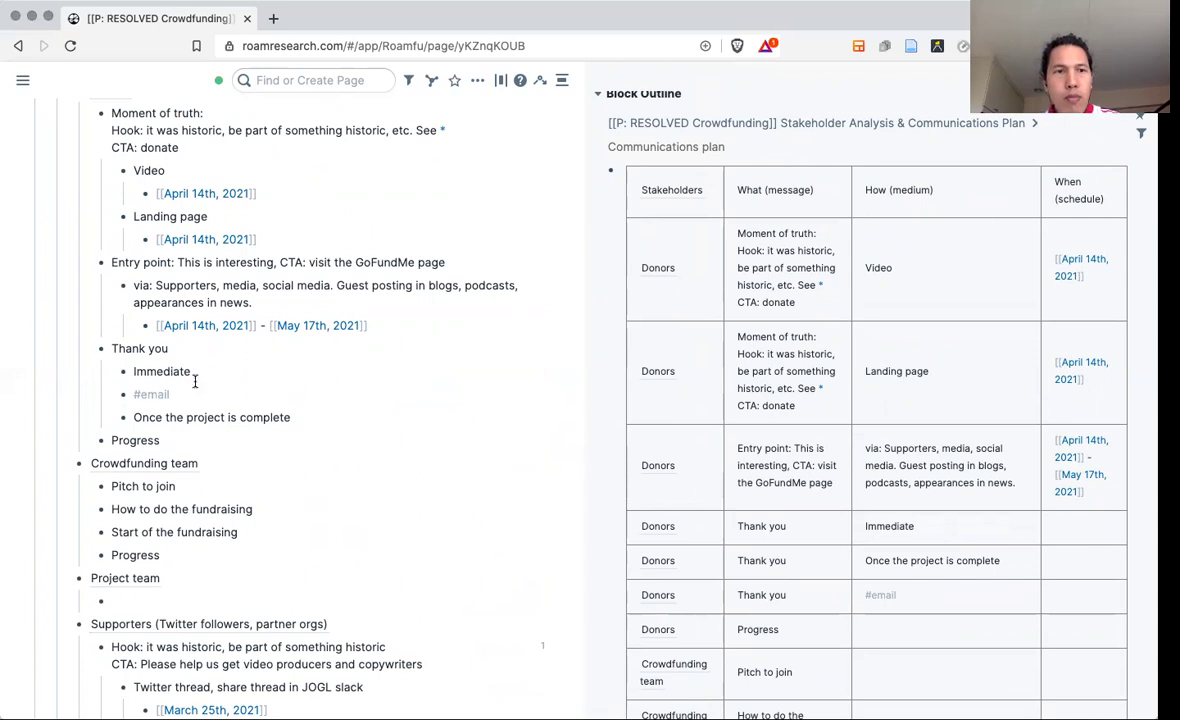
pyautogui.press('Down')
pyautogui.press('Up')
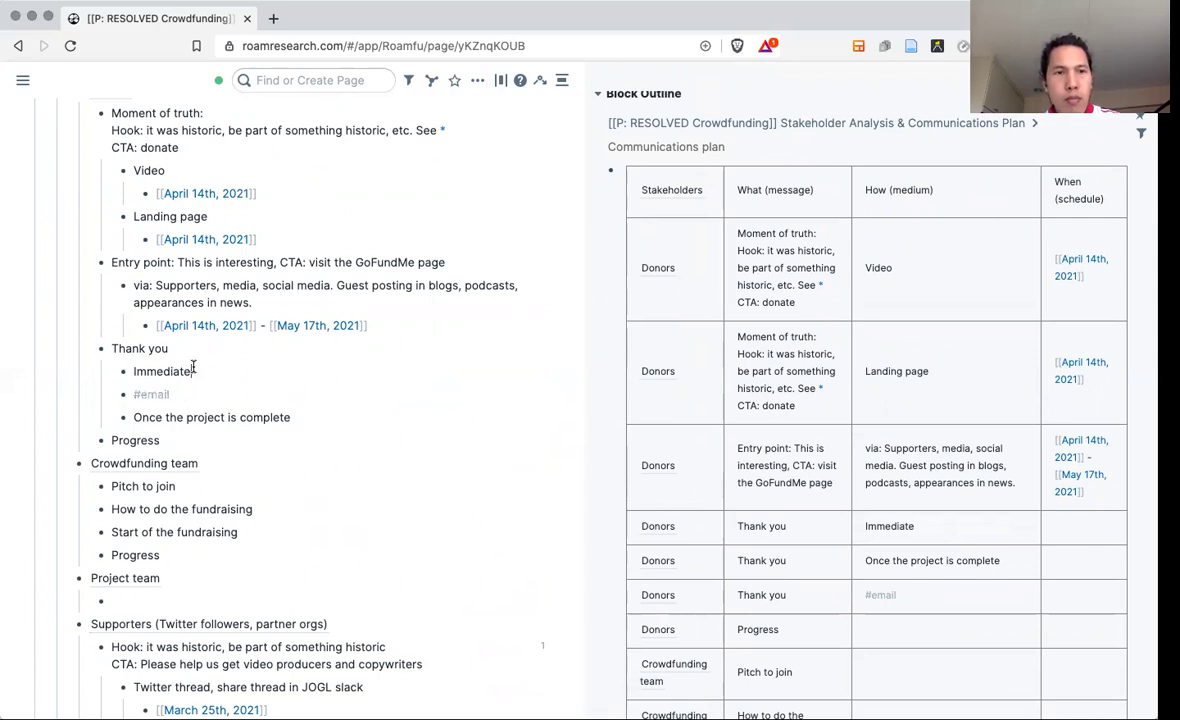
pyautogui.hotkey('alt', 'shift', 'Down')
pyautogui.press('Tab')
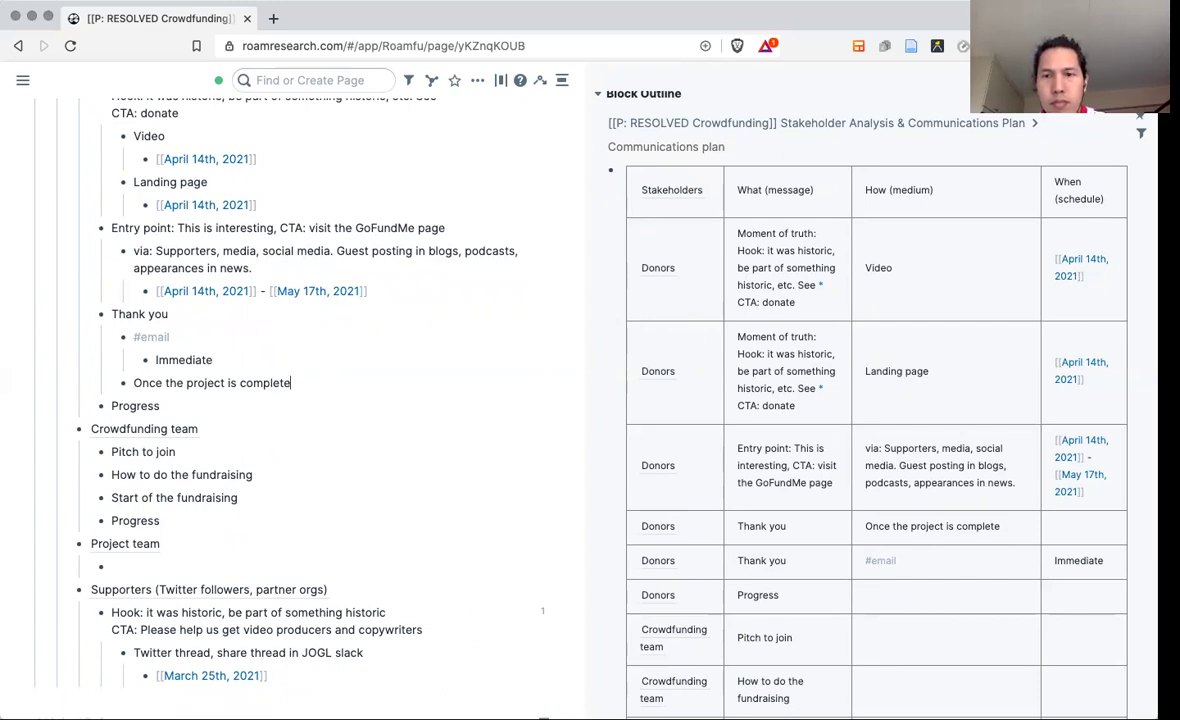
# Add a second #email tag above 'Once the project is complete'.
pyautogui.press('Return')
pyautogui.press('Tab')
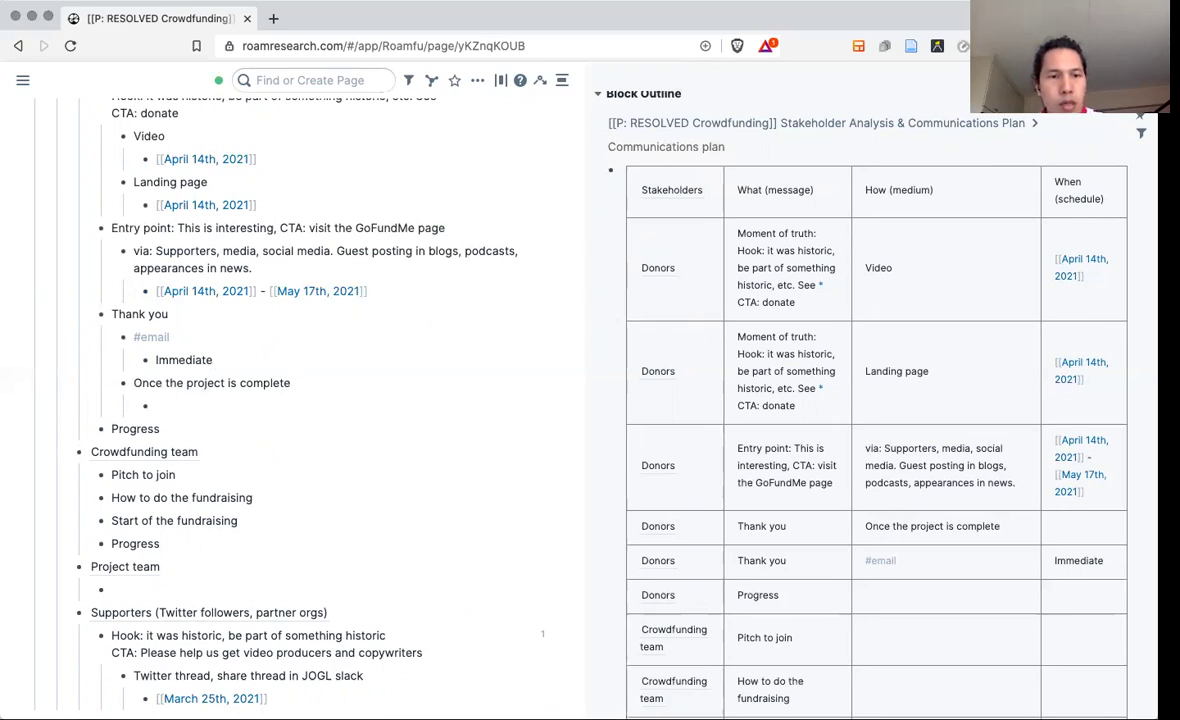
pyautogui.press('Return')
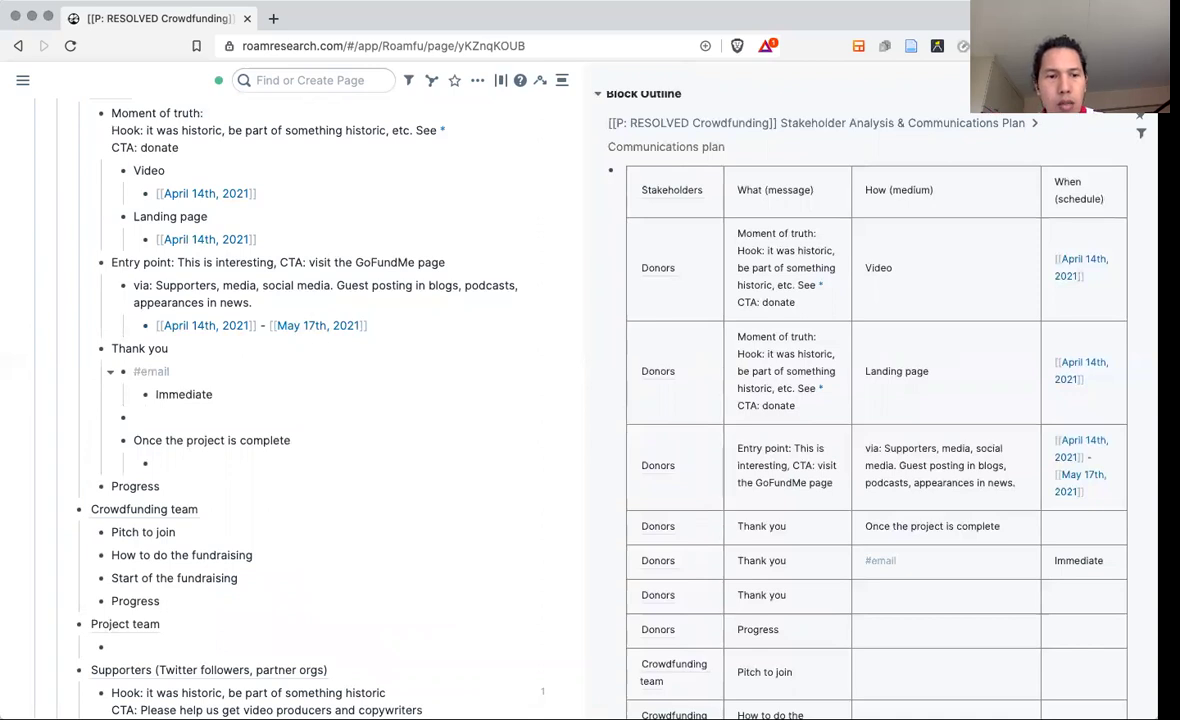
pyautogui.write('#mail')
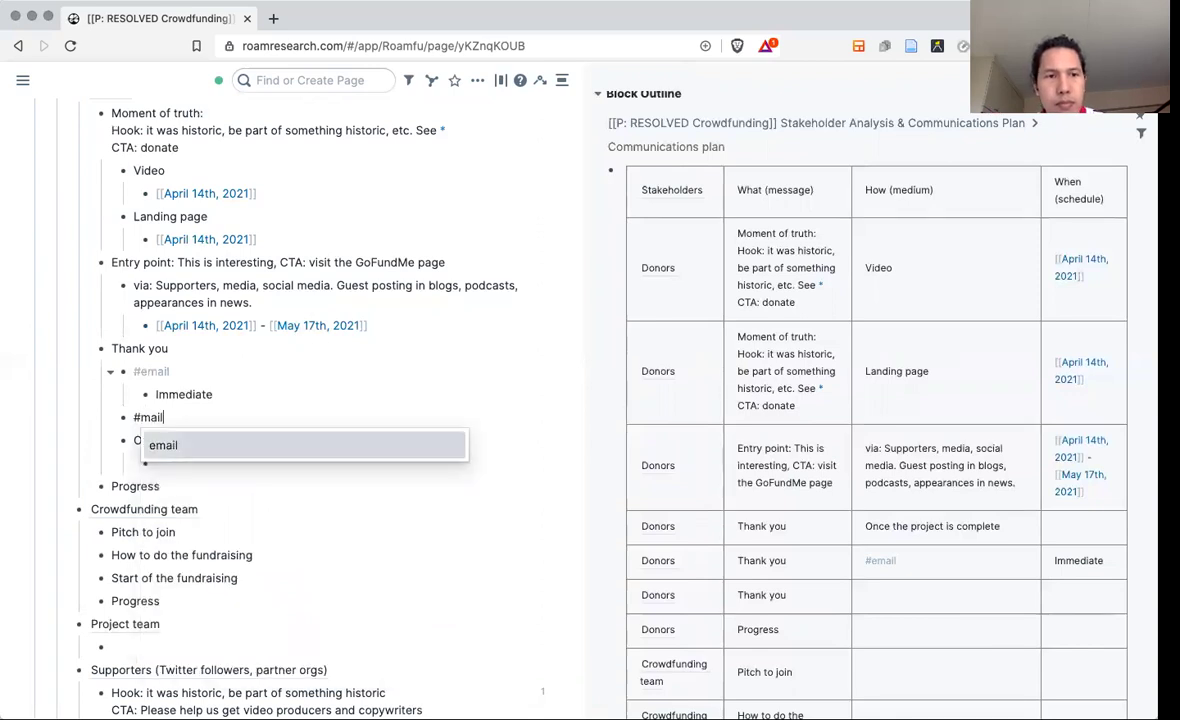
pyautogui.press('Return')
pyautogui.press('Down')
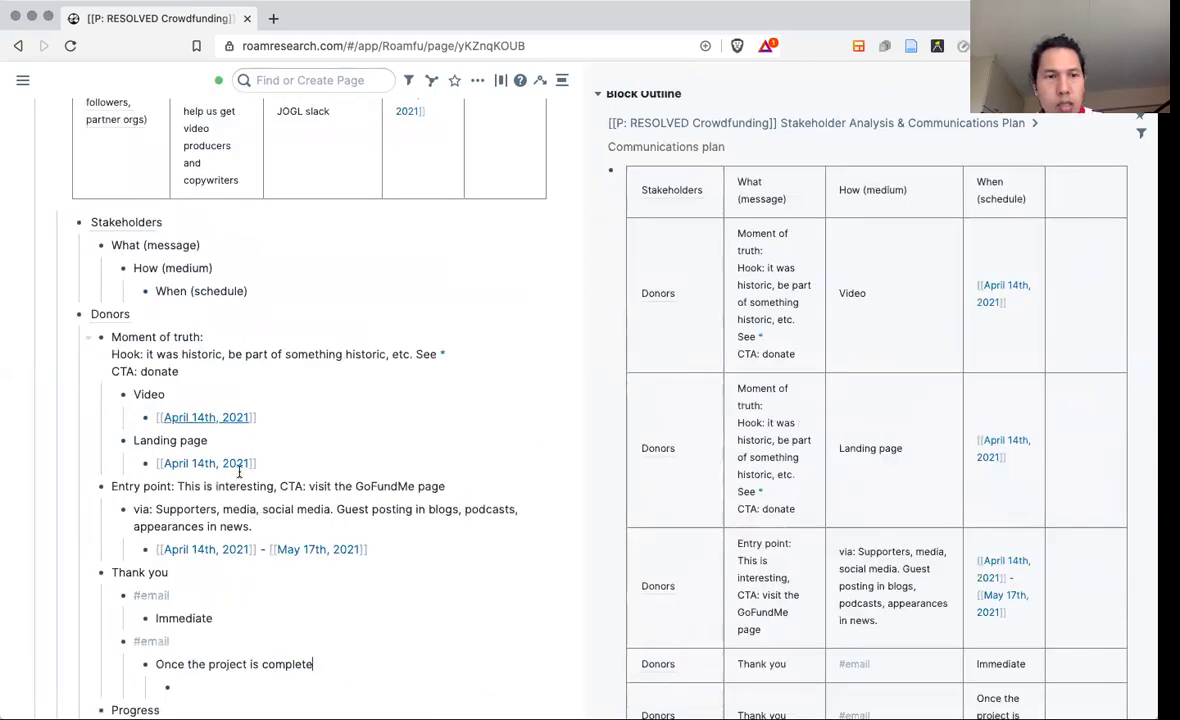
pyautogui.scroll(-5, 240, 472)
pyautogui.scroll(2, 210, 340)
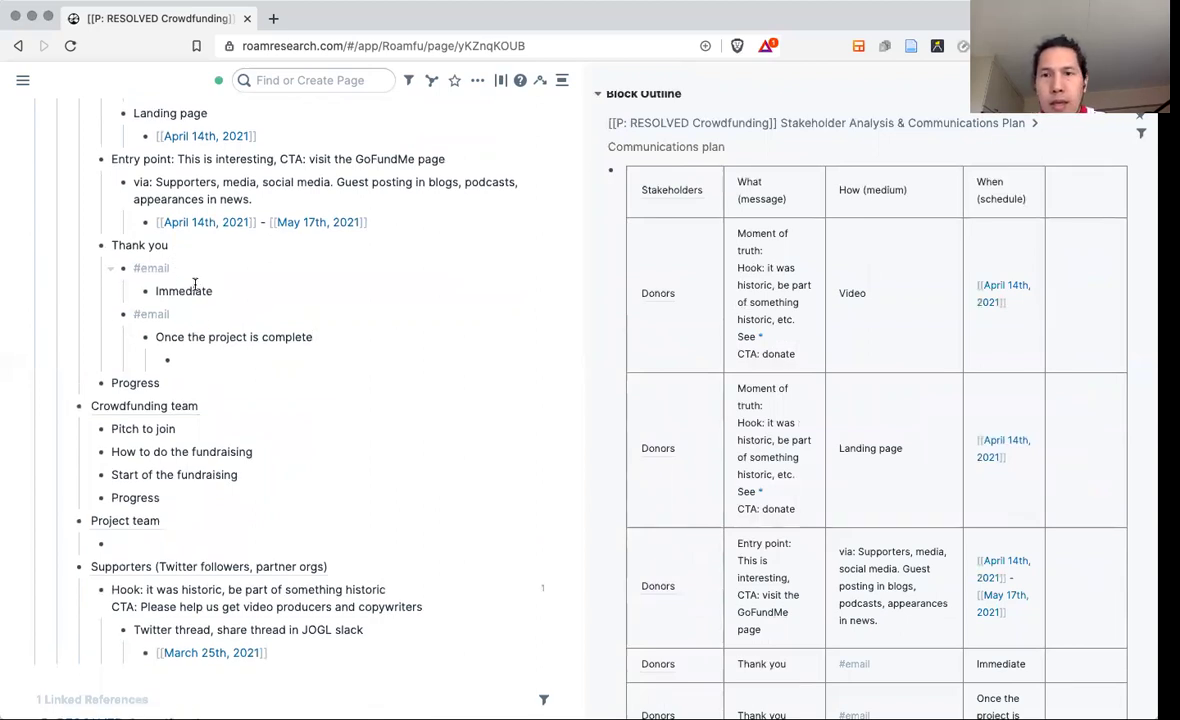
# Add an empty message-level bullet below Immediate, above Progress.
pyautogui.click(233, 301)
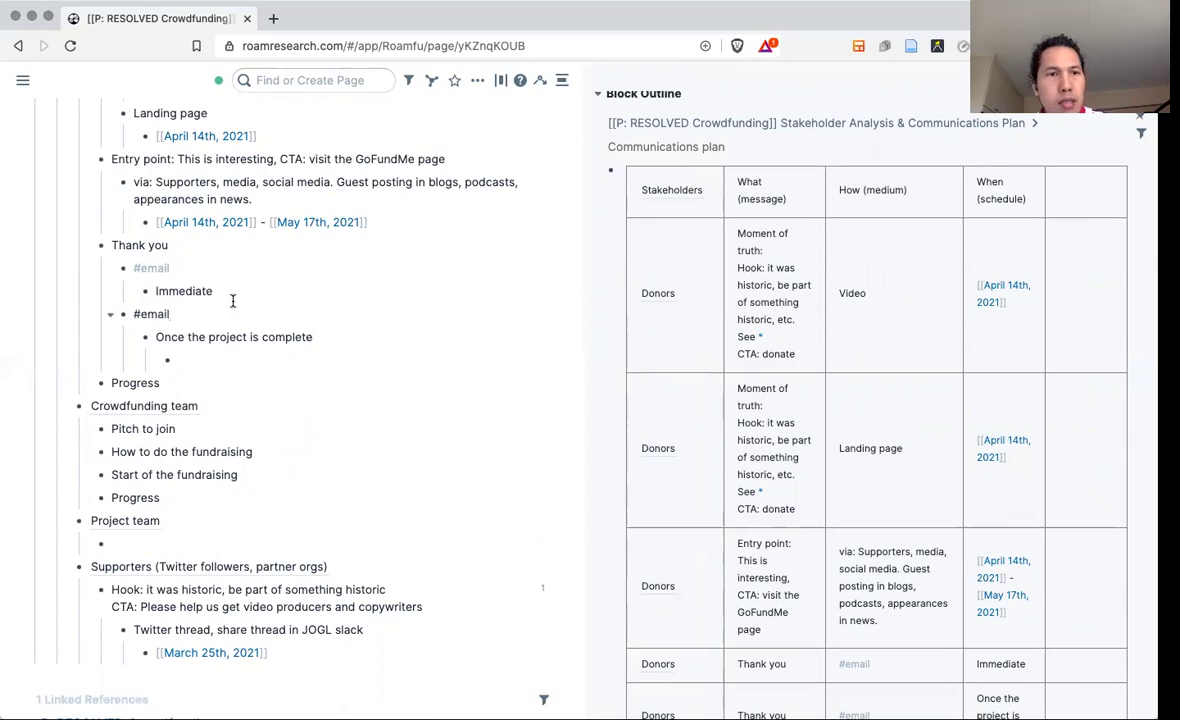
pyautogui.press('Up')
pyautogui.press('Up')
pyautogui.press('Down')
pyautogui.press('Down')
pyautogui.press('Left')
pyautogui.press('Left')
pyautogui.press('Left')
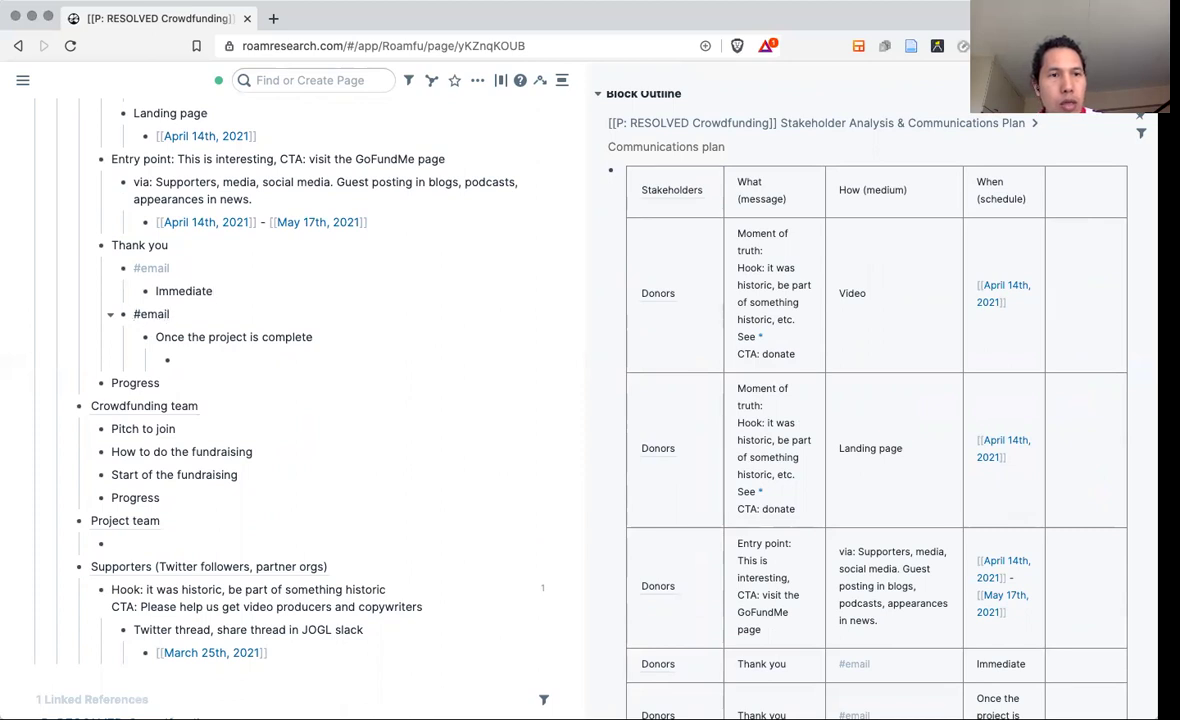
pyautogui.press('Up')
pyautogui.press('Return')
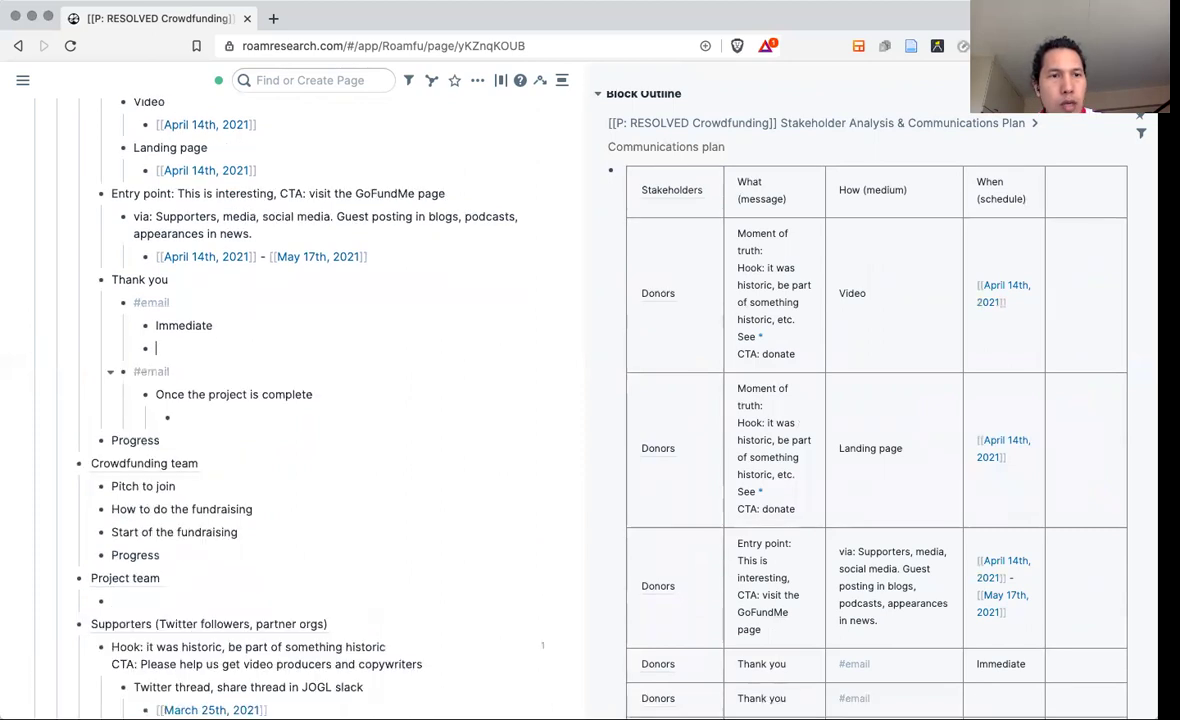
pyautogui.hotkey('shift', 'Tab')
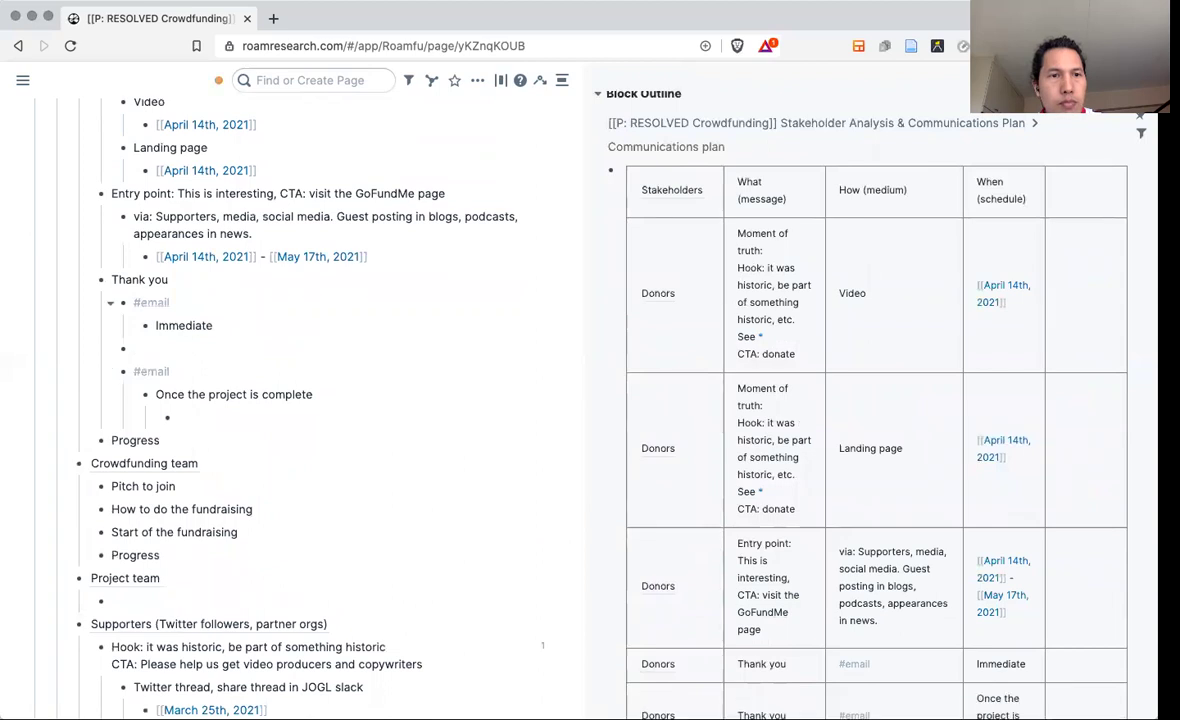
pyautogui.hotkey('shift', 'Tab')
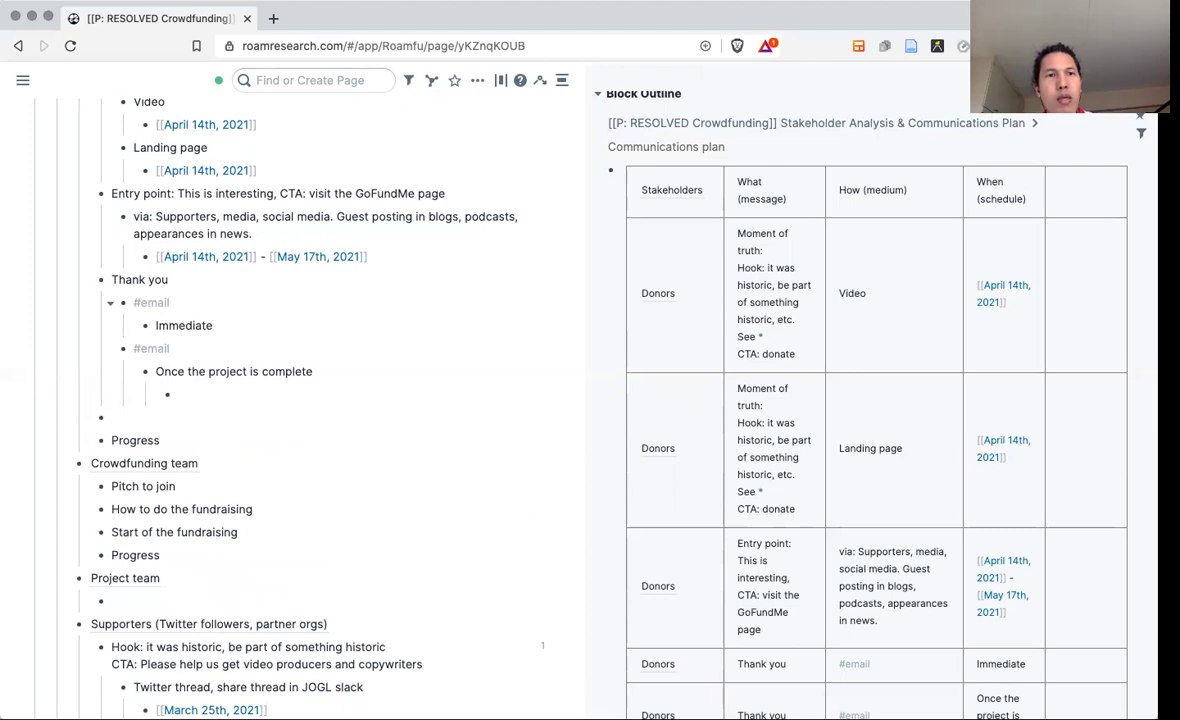
# Type 'Thank you, here are the results', move the second #email branch under it, and delete the empty child.
pyautogui.write('hank you, here are the')
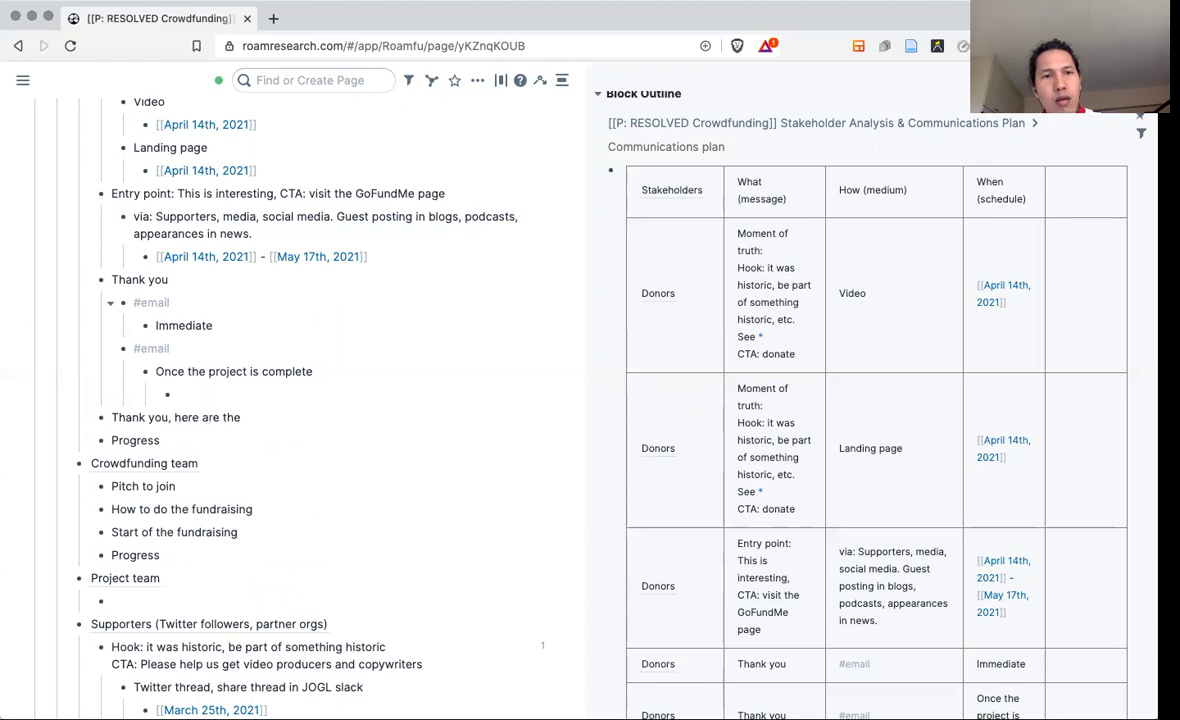
pyautogui.write(' results')
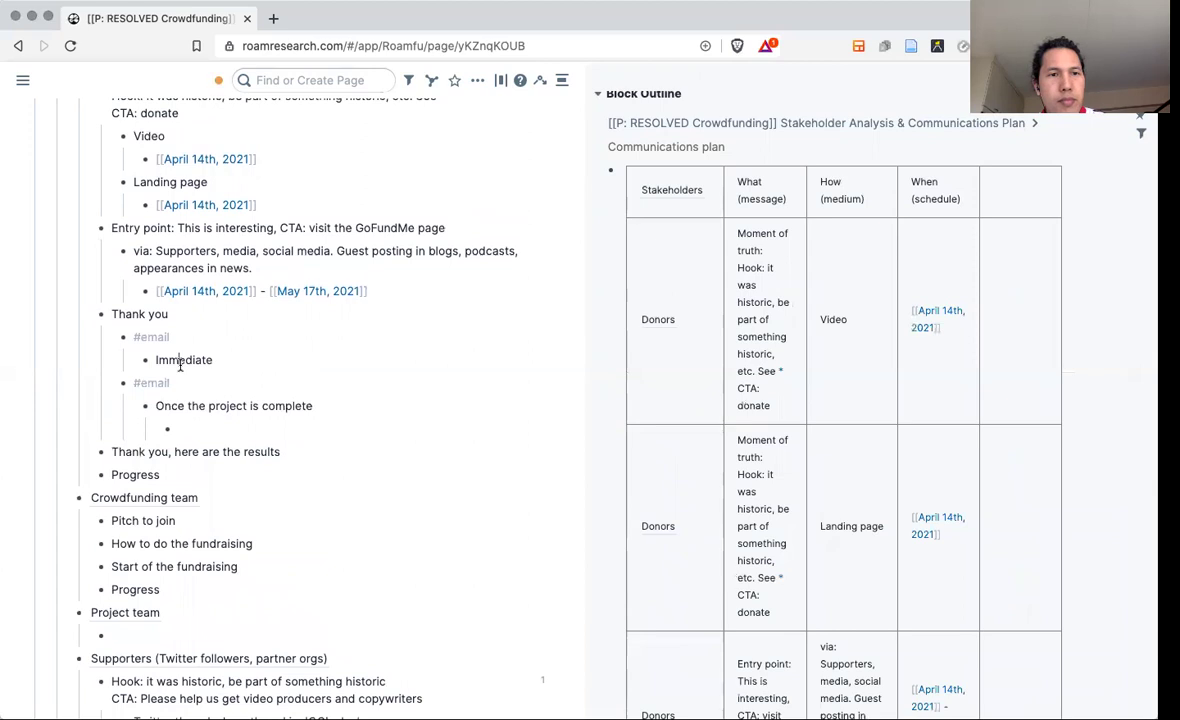
pyautogui.press('Up')
pyautogui.press('Up')
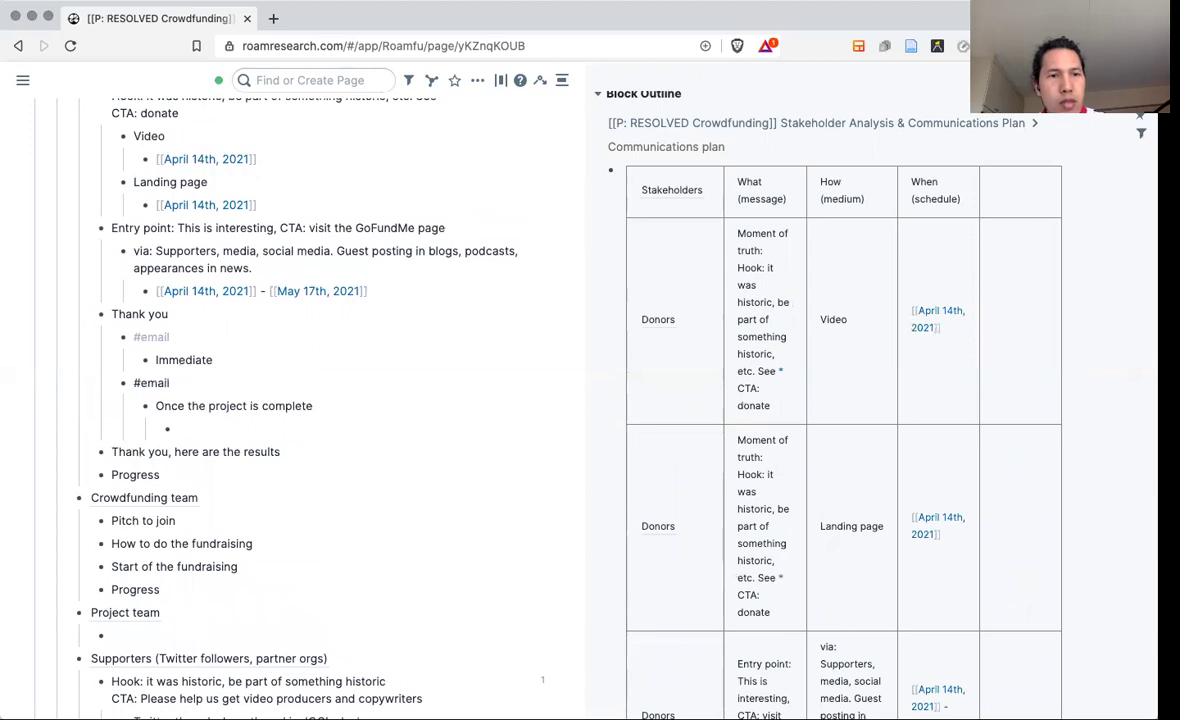
pyautogui.hotkey('alt', 'shift', 'Down')
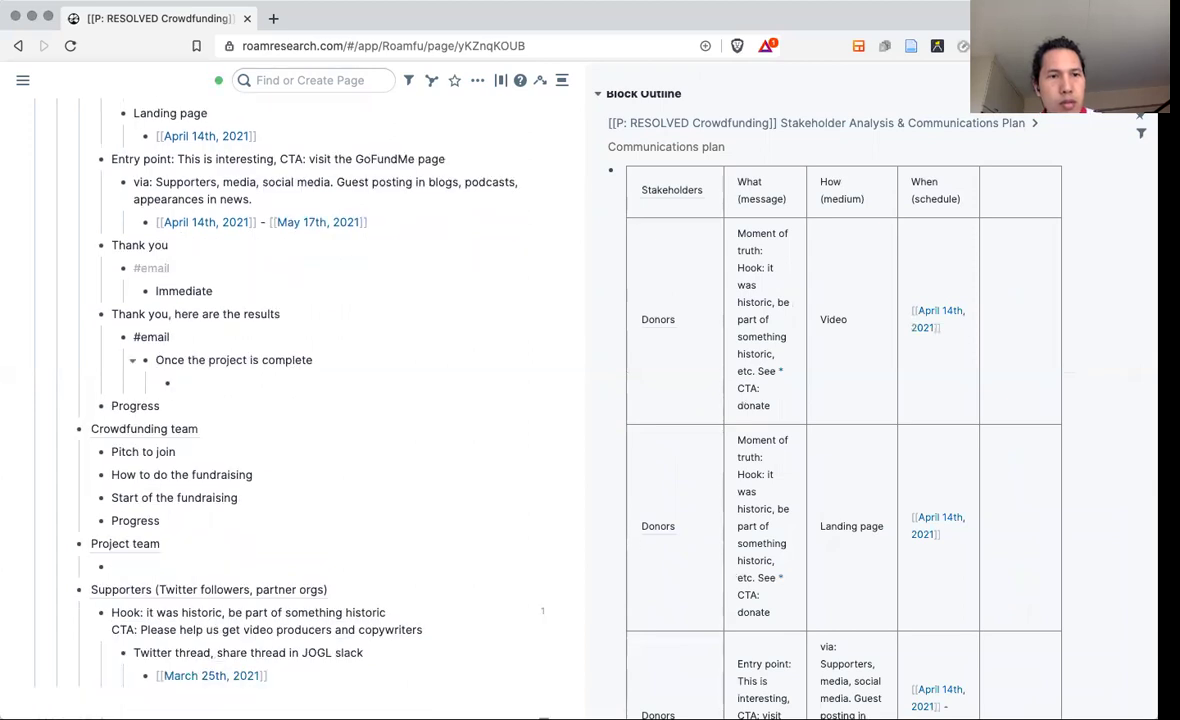
pyautogui.press('Down')
pyautogui.press('Down')
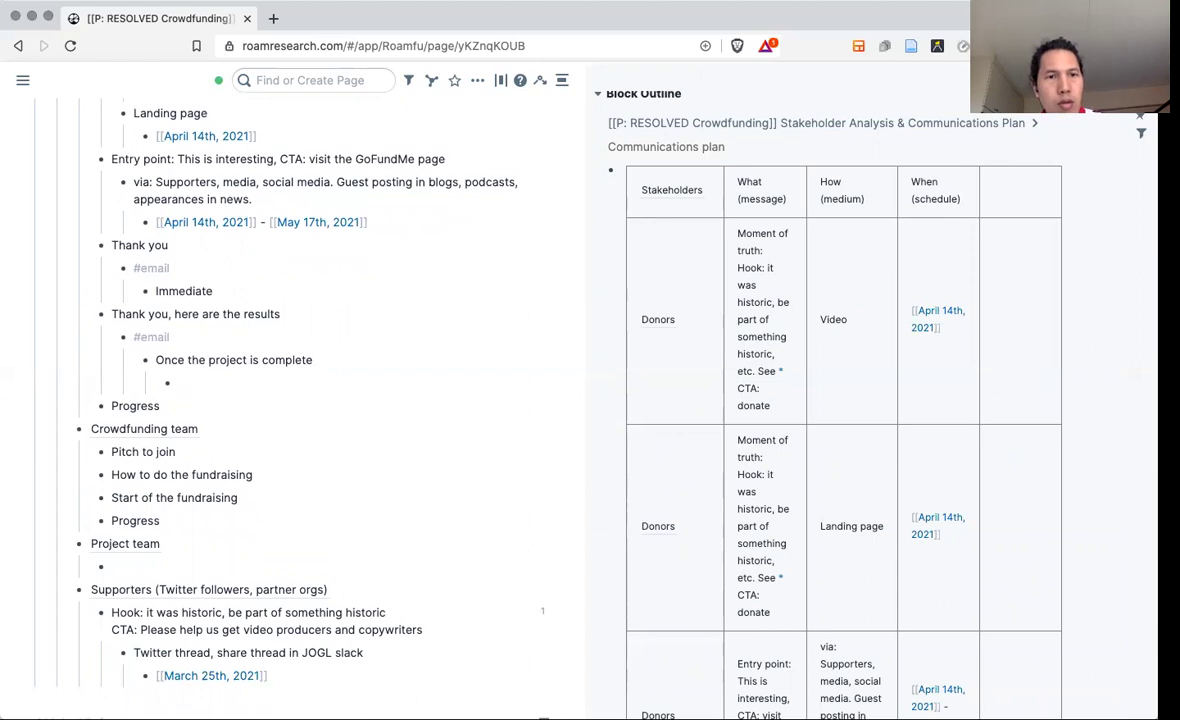
pyautogui.press('BackSpace')
pyautogui.scroll(3, 285, 355)
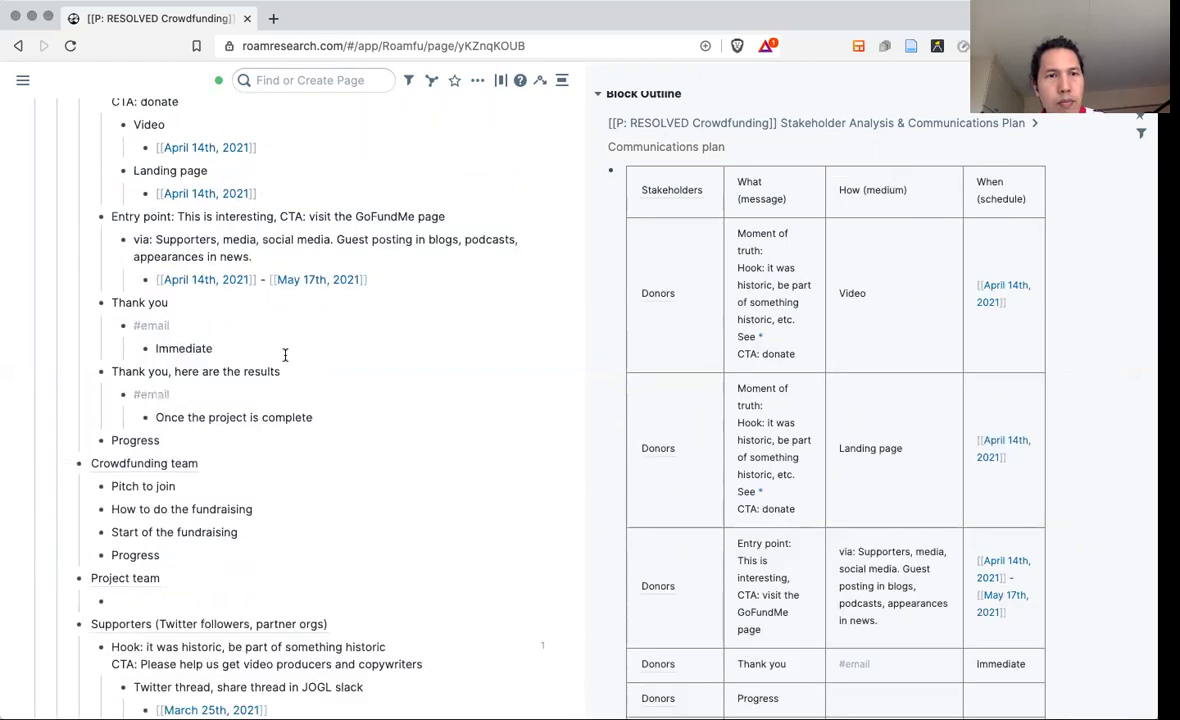
pyautogui.press('Escape')
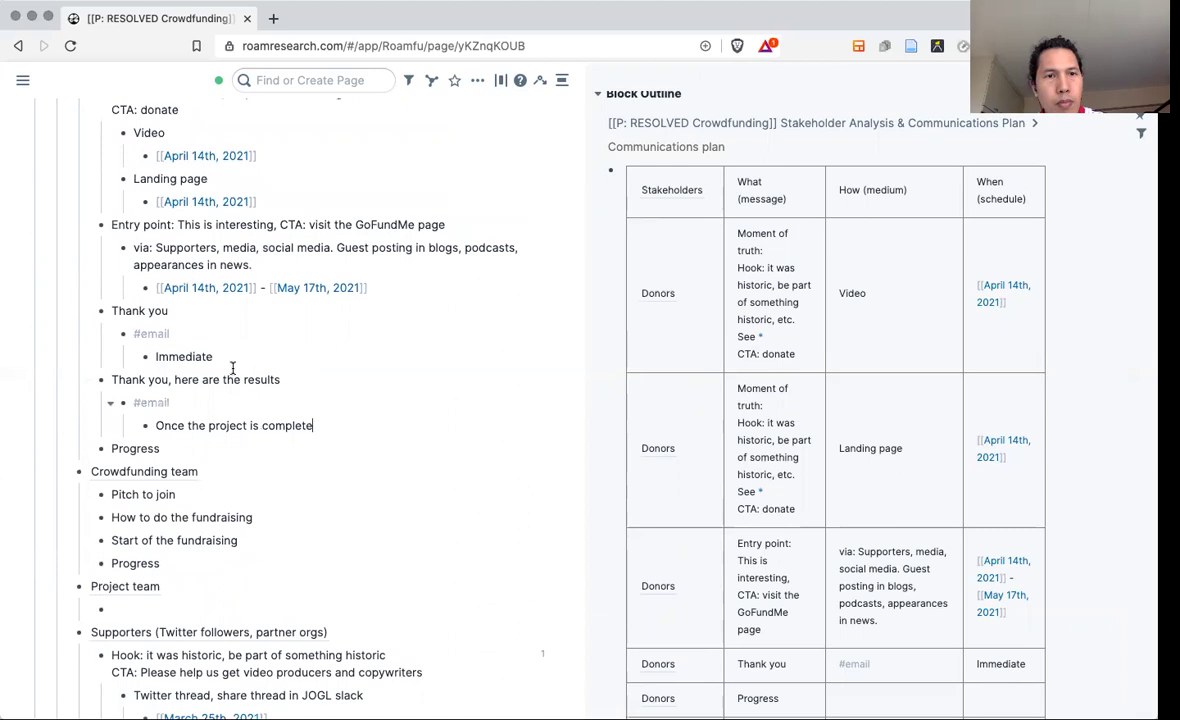
# Copy the April 14th, 2021 date and paste it after 'Immediate'.
pyautogui.click(240, 287)
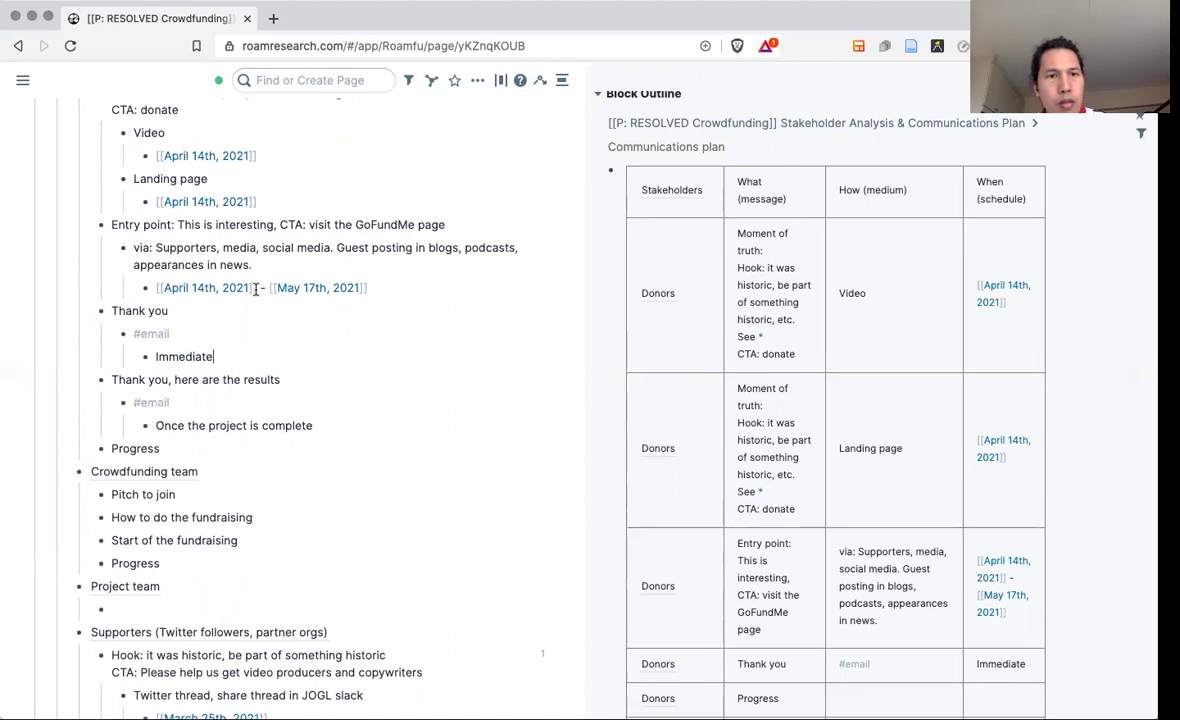
pyautogui.hotkey('alt', 'shift', 'Left')
pyautogui.keyDown('shift'); pyautogui.click(157, 287); pyautogui.keyUp('shift')
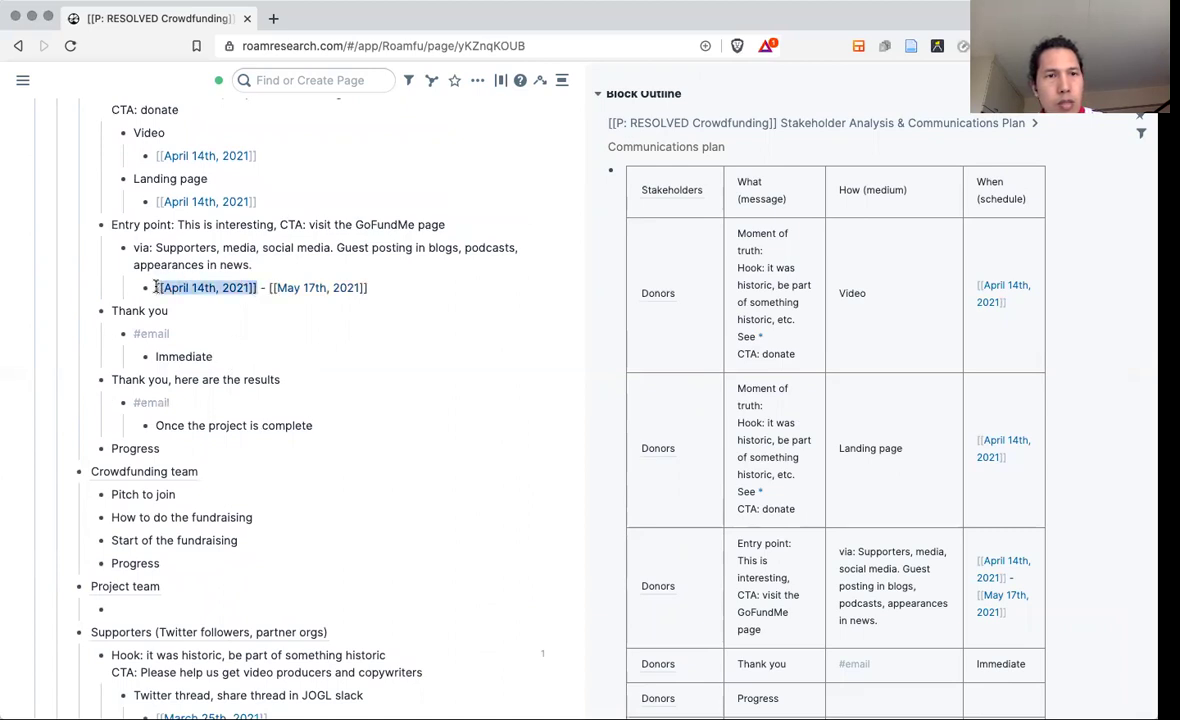
pyautogui.click(234, 357)
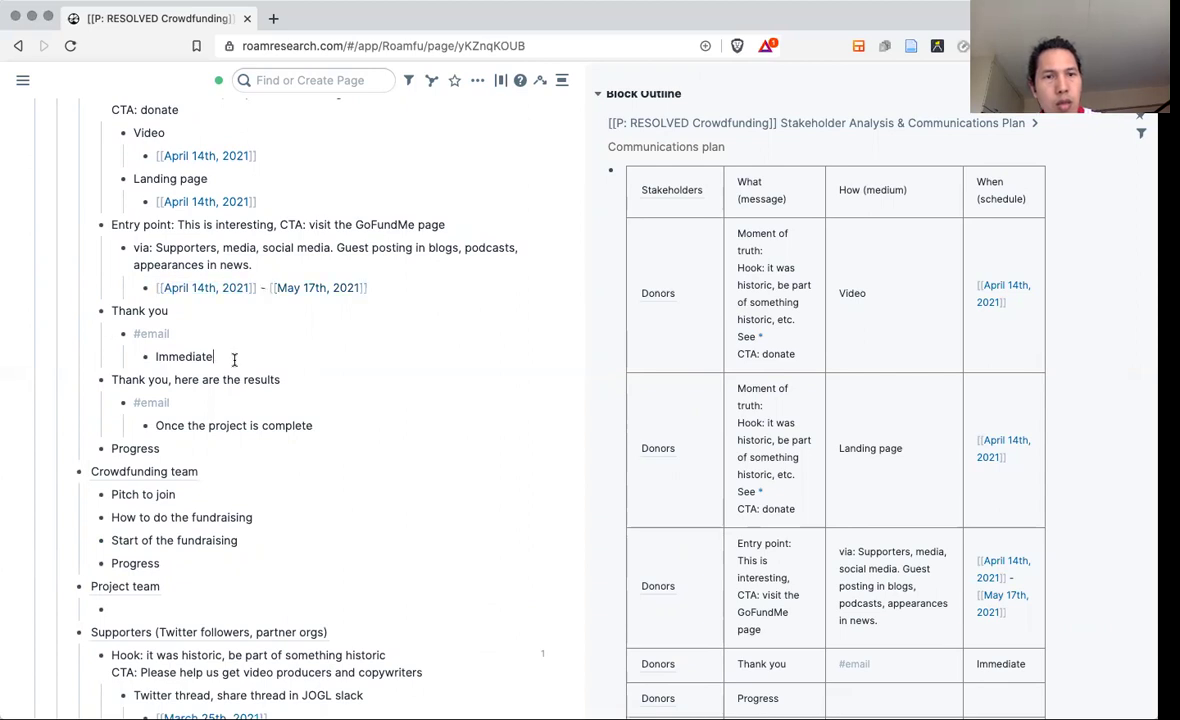
pyautogui.write('[[April 14th, 2021]]')
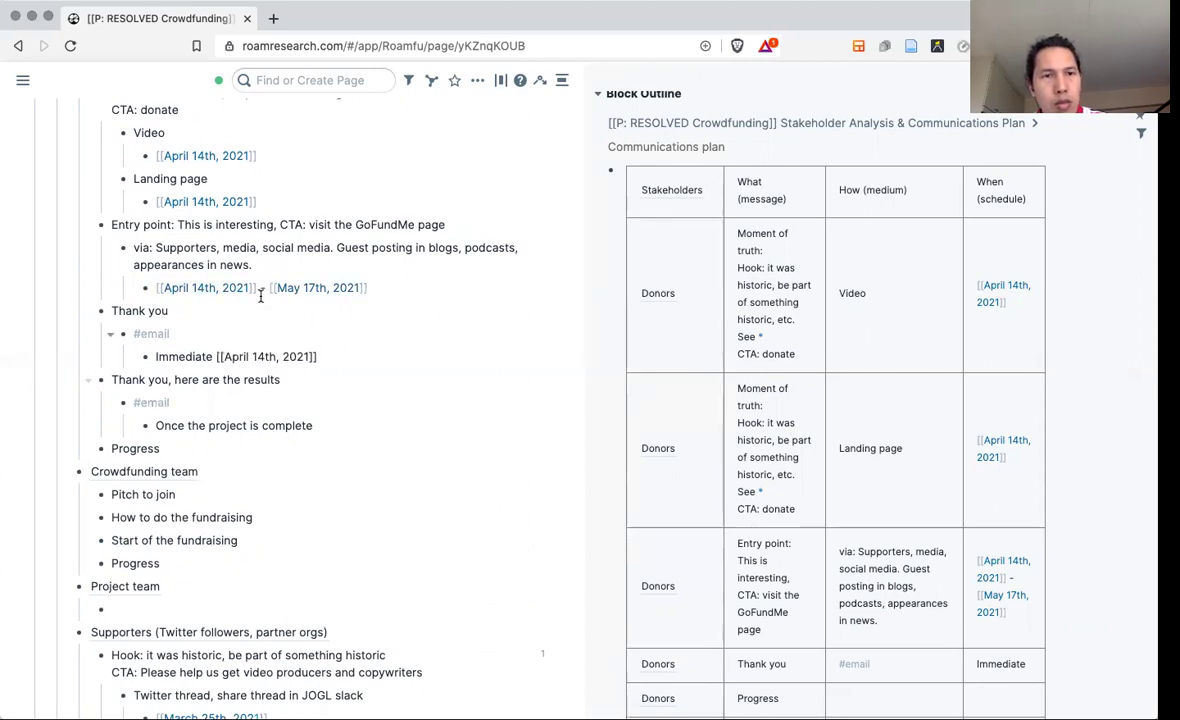
pyautogui.scroll(1, 331, 292)
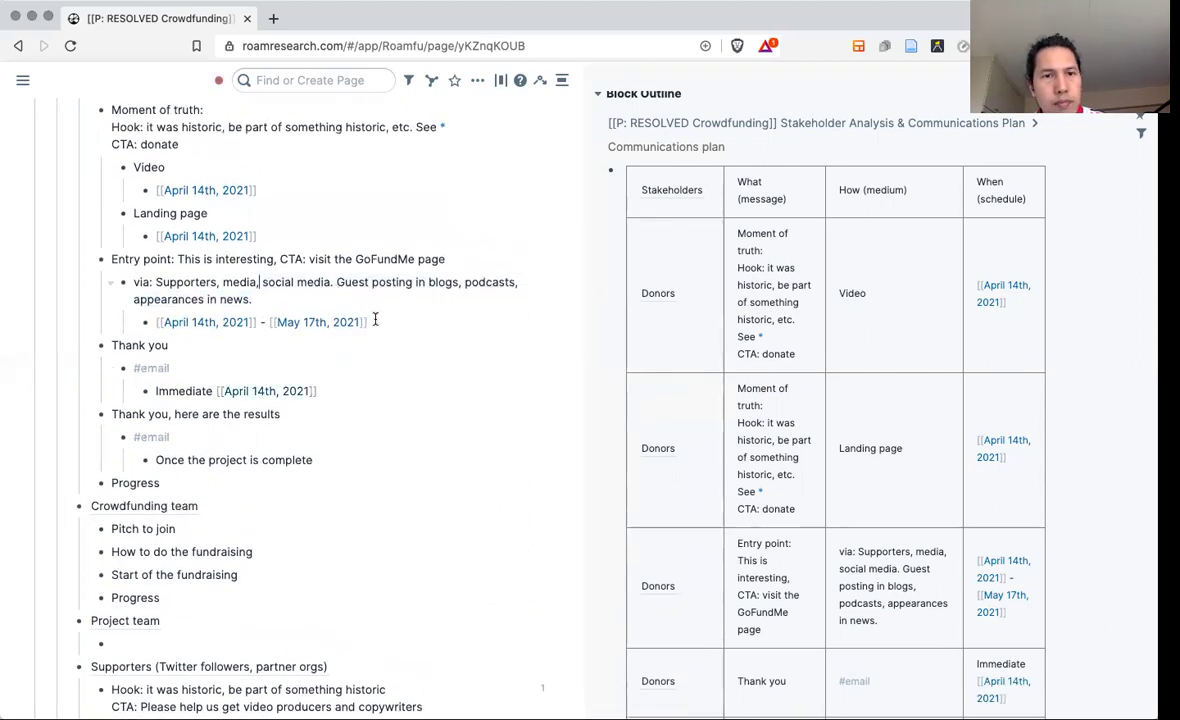
# Append ' - [[May 17th, 2021]]' from the Entry point line to complete the range.
pyautogui.click(366, 323)
pyautogui.hotkey('alt', 'shift', 'Left')
pyautogui.hotkey('alt', 'shift', 'Left')
pyautogui.hotkey('alt', 'shift', 'Left')
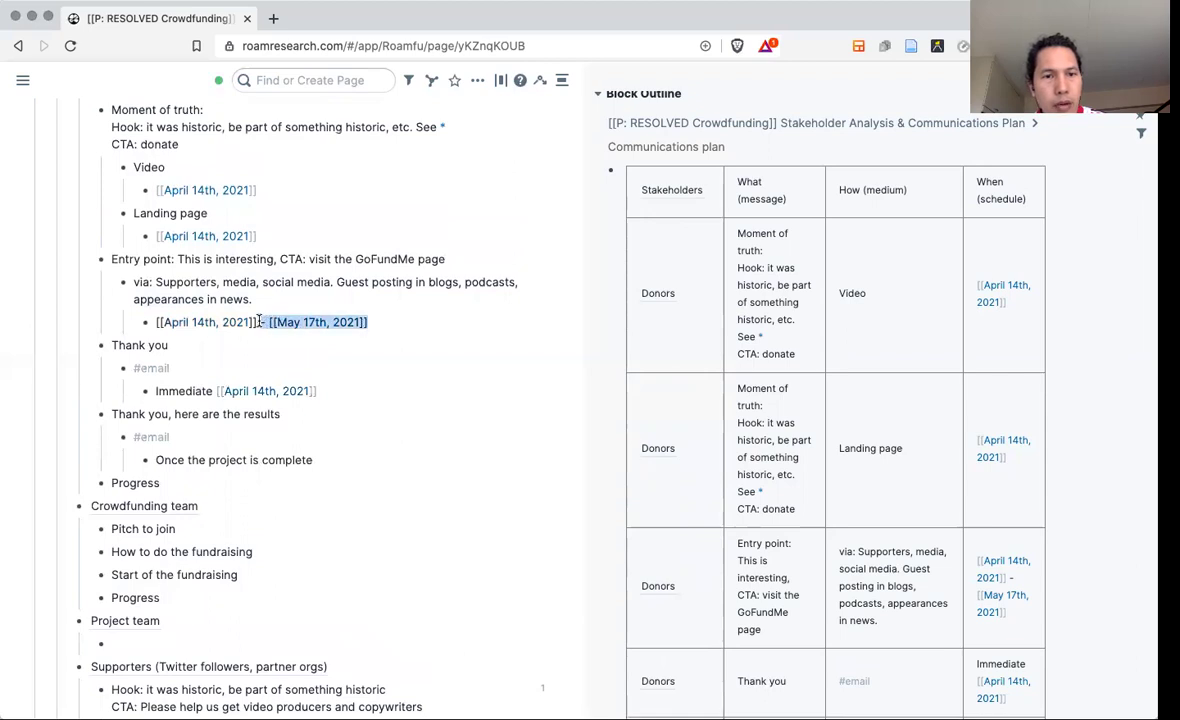
pyautogui.hotkey('ctrl', 'c')
pyautogui.click(338, 383)
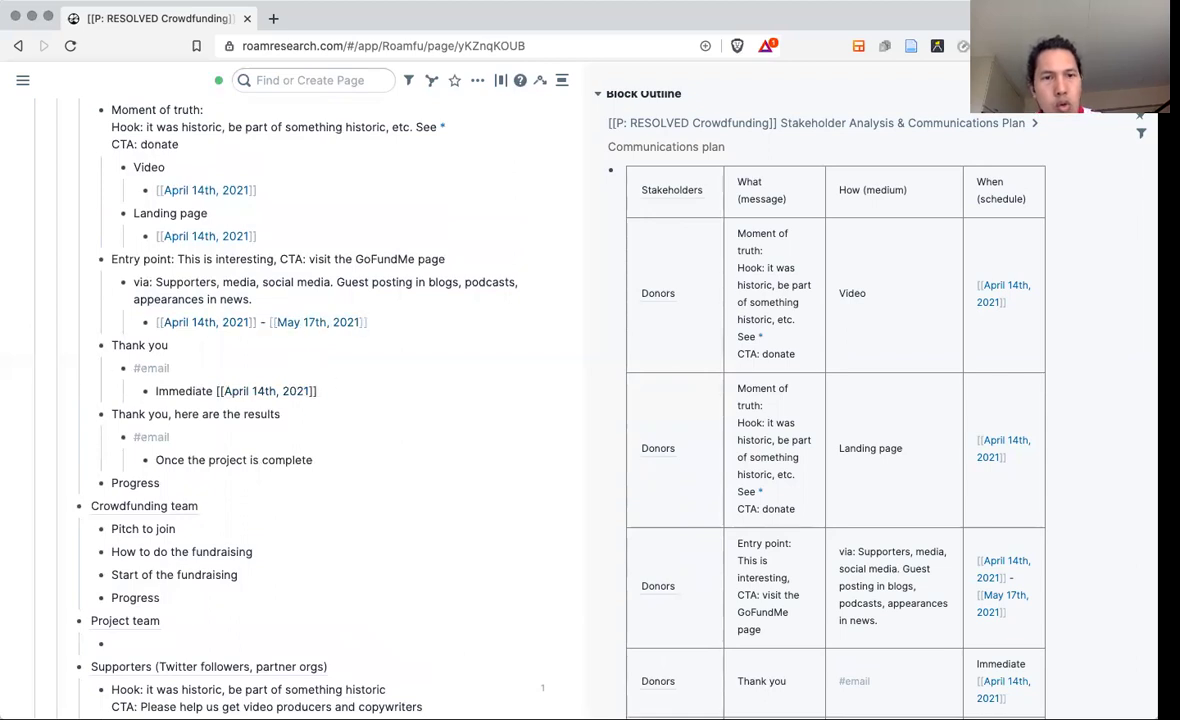
pyautogui.hotkey('ctrl', 'v')
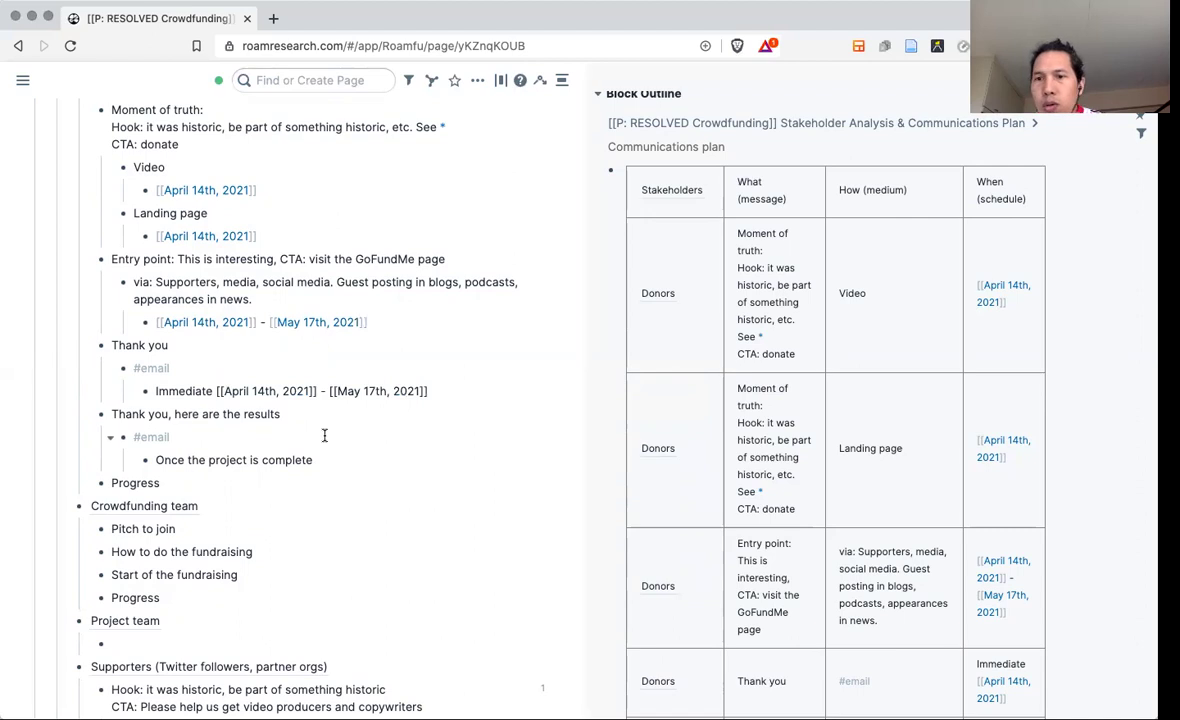
pyautogui.click(324, 435)
pyautogui.scroll(-1, 393, 515)
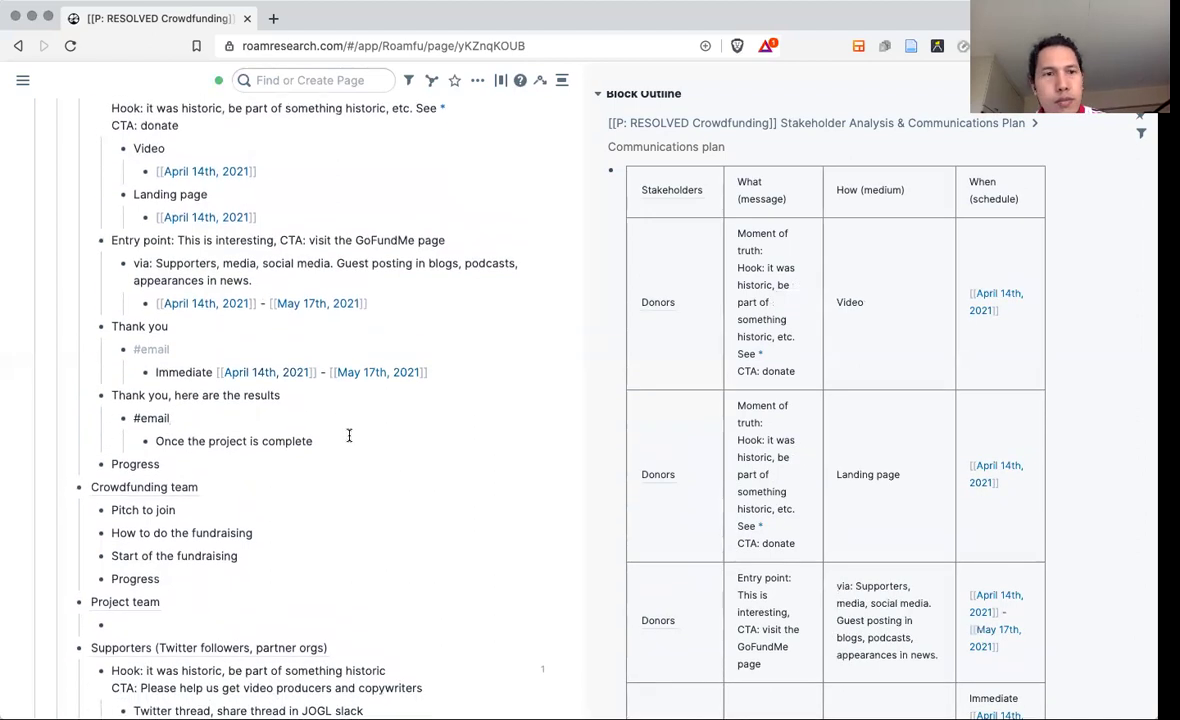
pyautogui.scroll(-1, 330, 440)
pyautogui.scroll(-5, 332, 442)
pyautogui.scroll(-1, 332, 442)
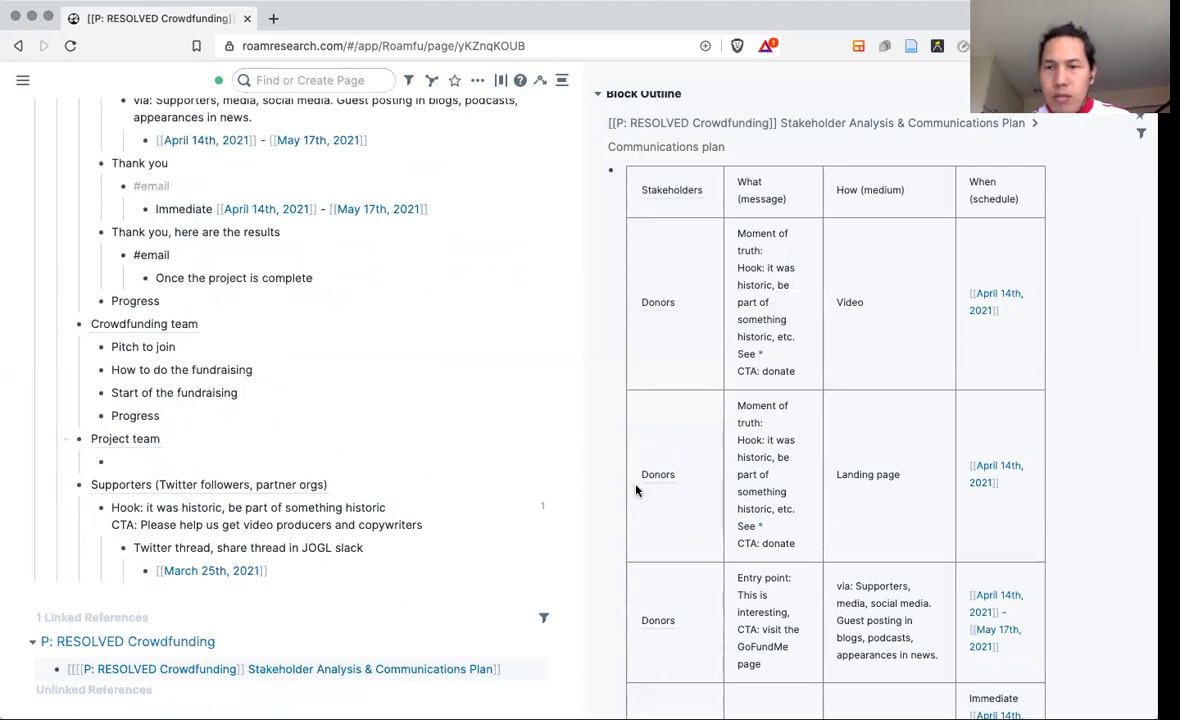
pyautogui.scroll(-10, 640, 500)
pyautogui.scroll(-1, 646, 516)
pyautogui.scroll(-3, 645, 518)
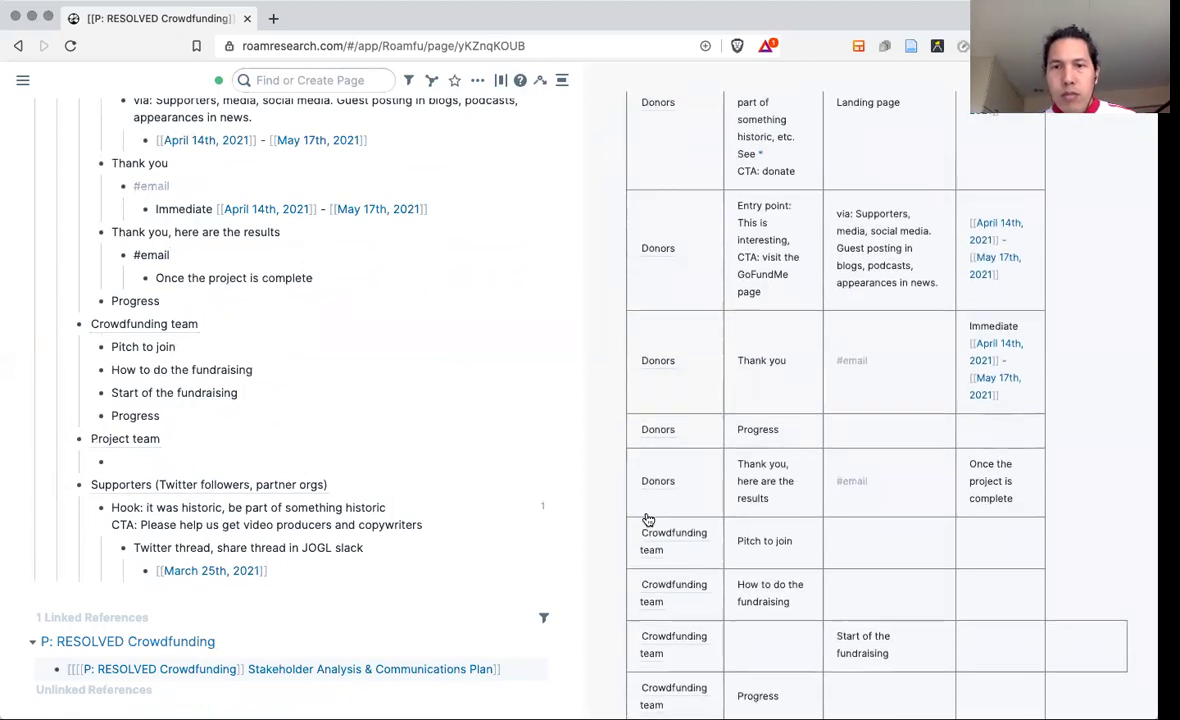
pyautogui.scroll(1, 421, 374)
pyautogui.scroll(1, 421, 374)
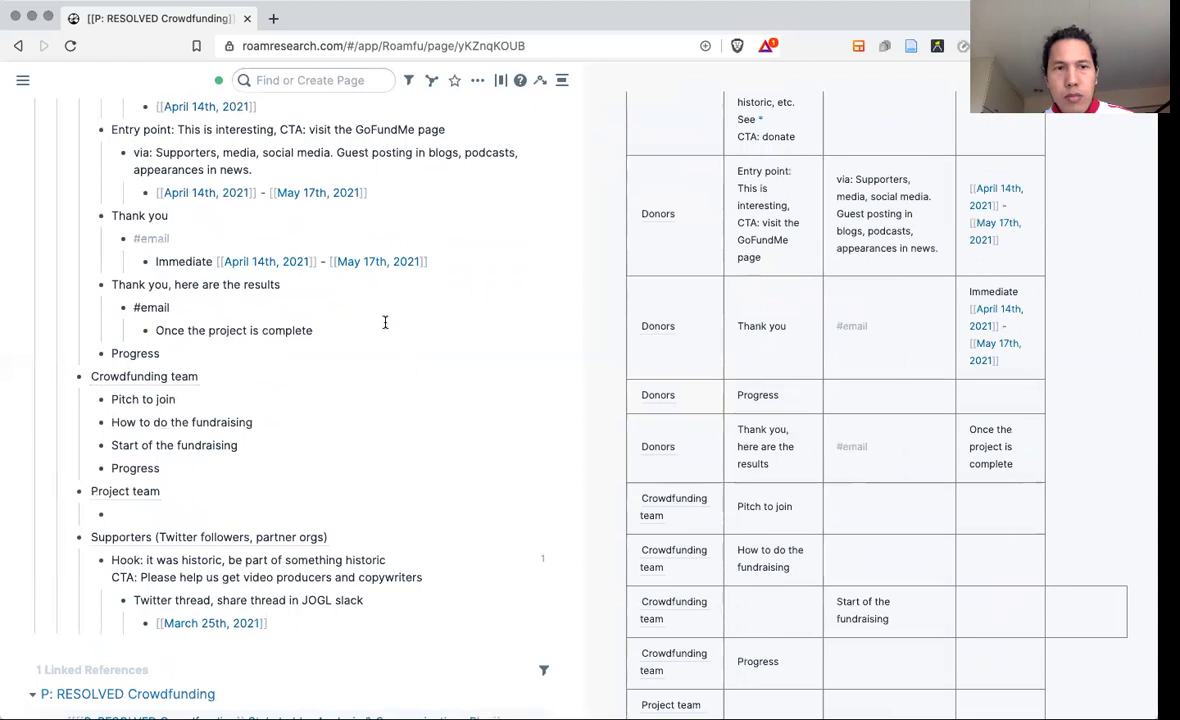
pyautogui.scroll(1, 385, 322)
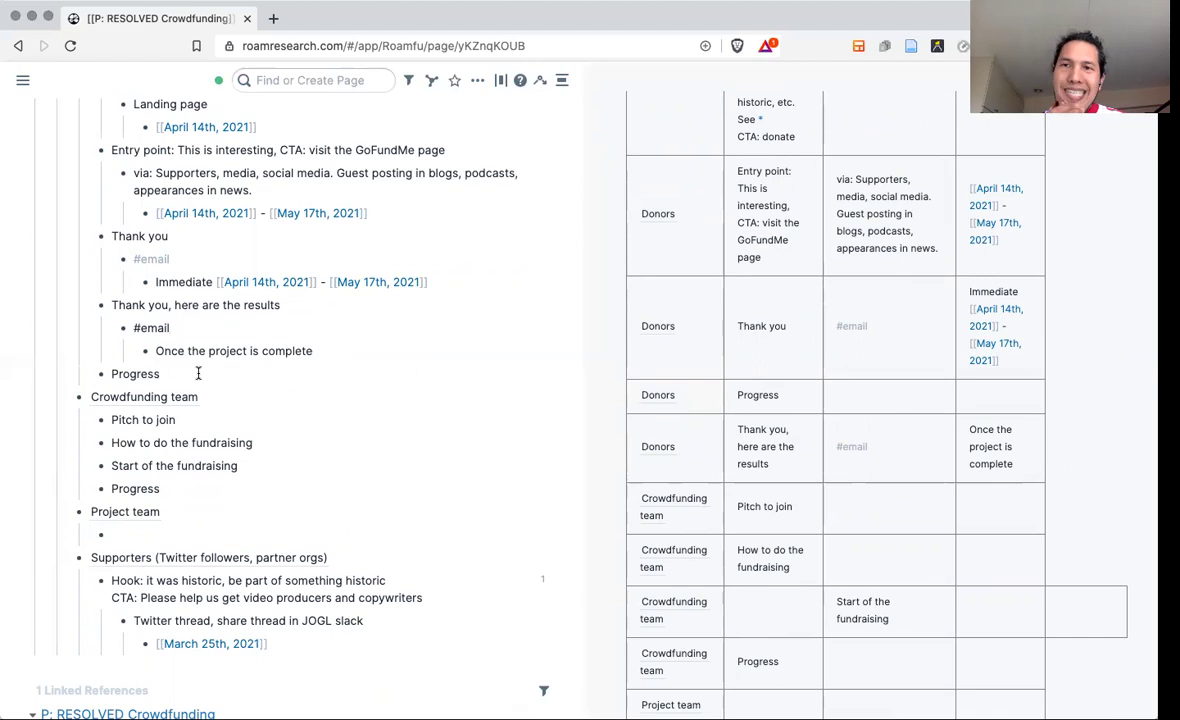
# Nest a '#email, [[Twitter thread]]' medium block under the donors' Progress item.
pyautogui.press('Down')
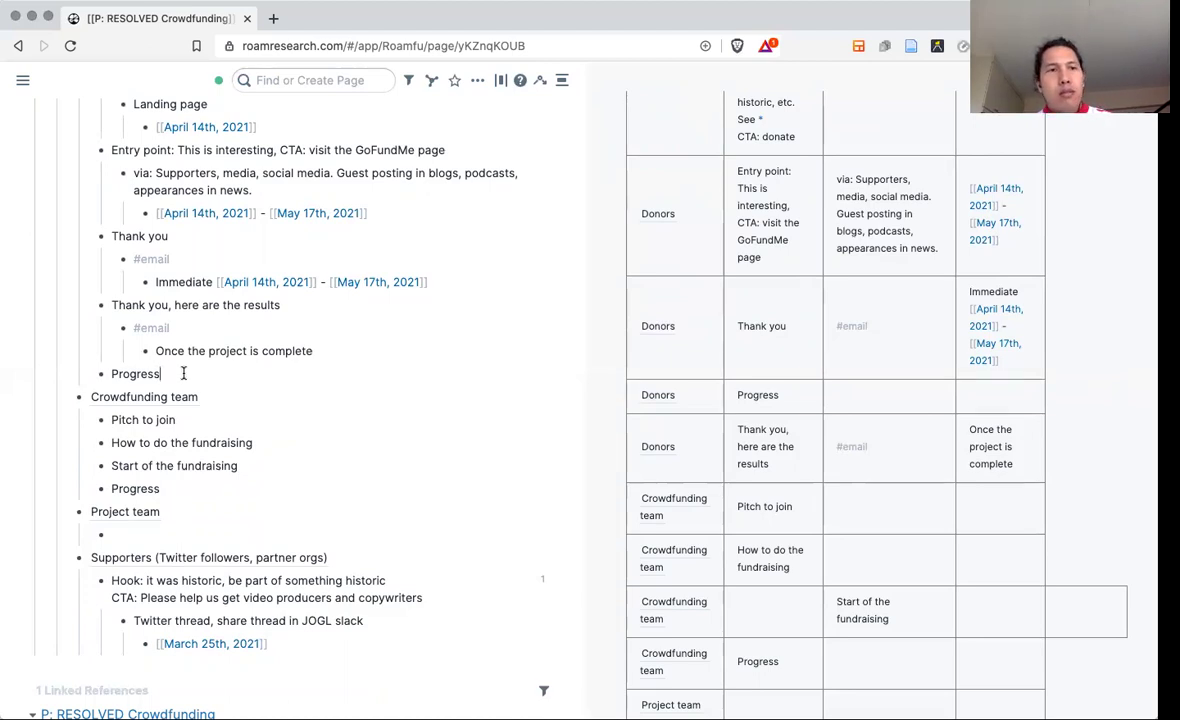
pyautogui.press('Return')
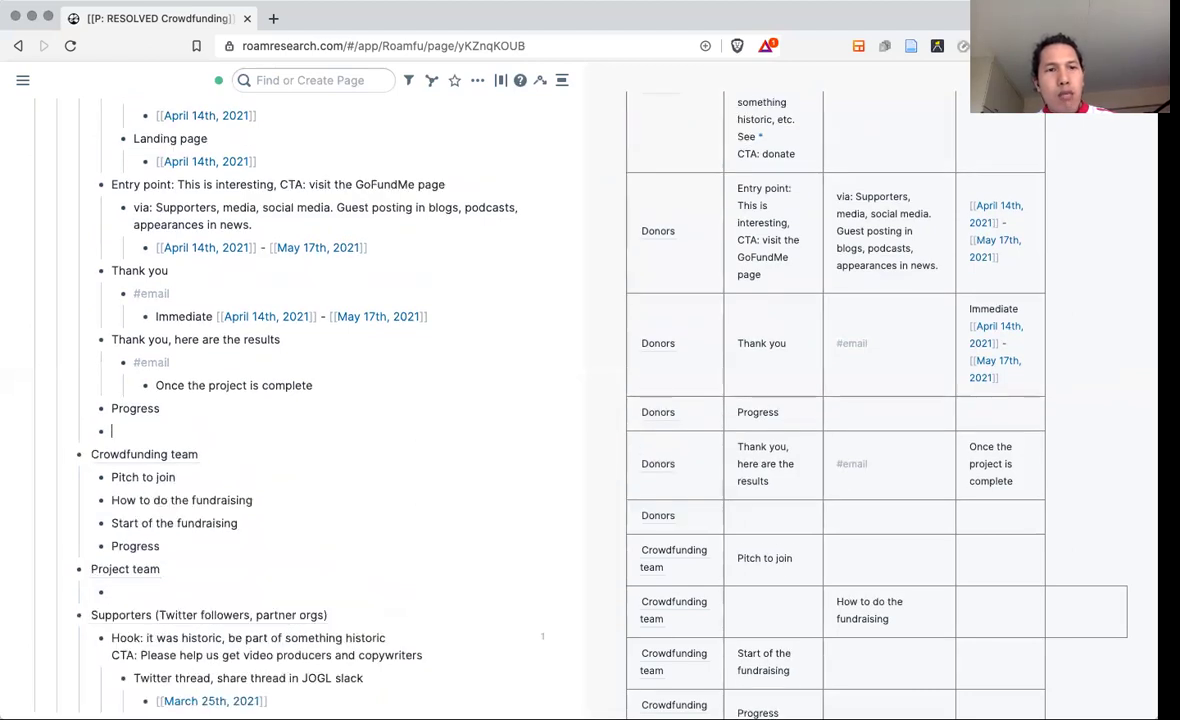
pyautogui.press('Tab')
pyautogui.write('#email')
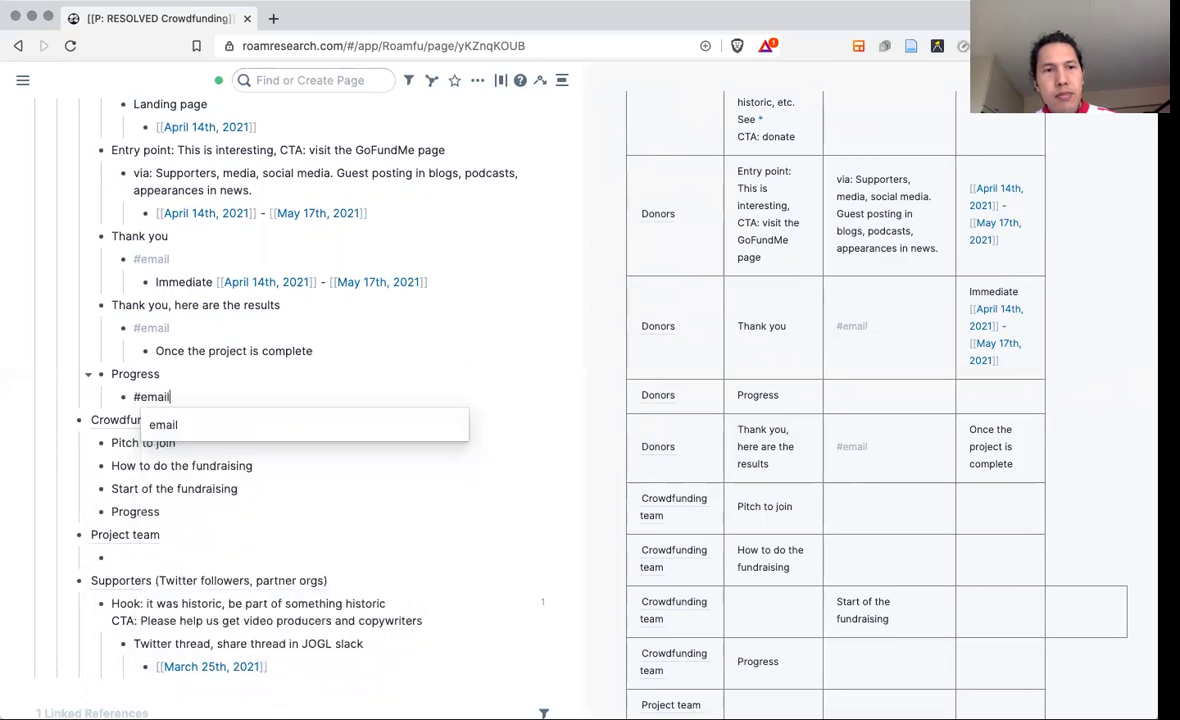
pyautogui.write(', ')
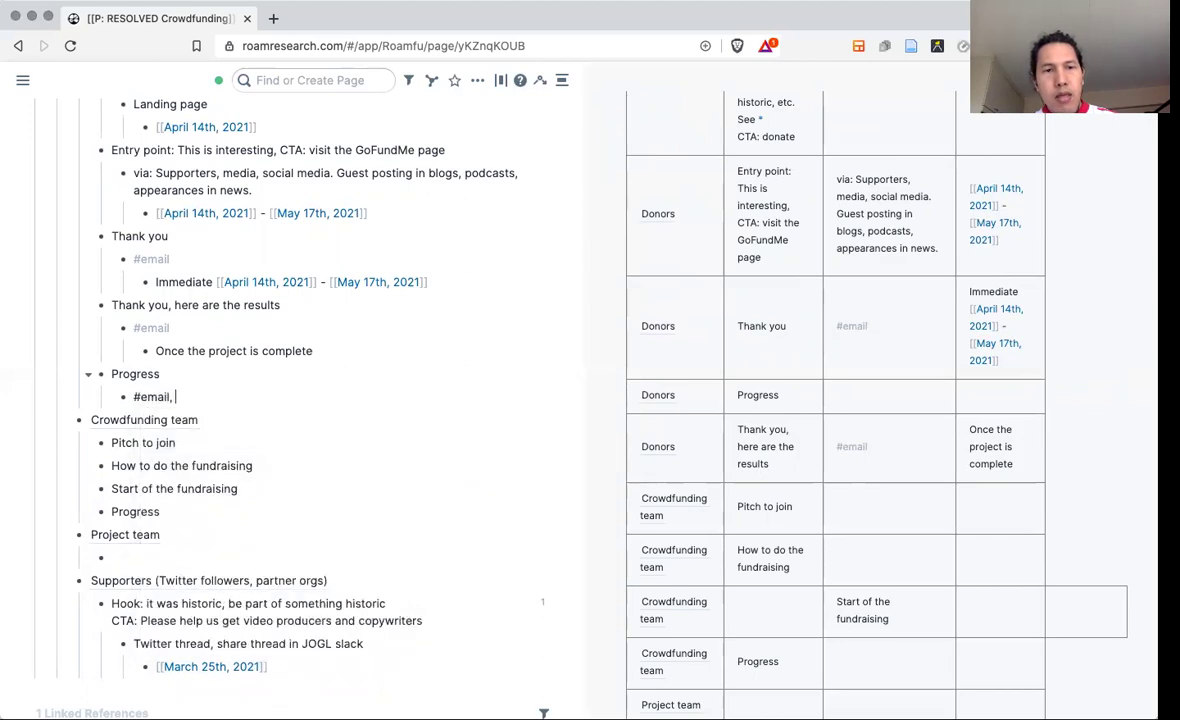
pyautogui.write('[[Twitter')
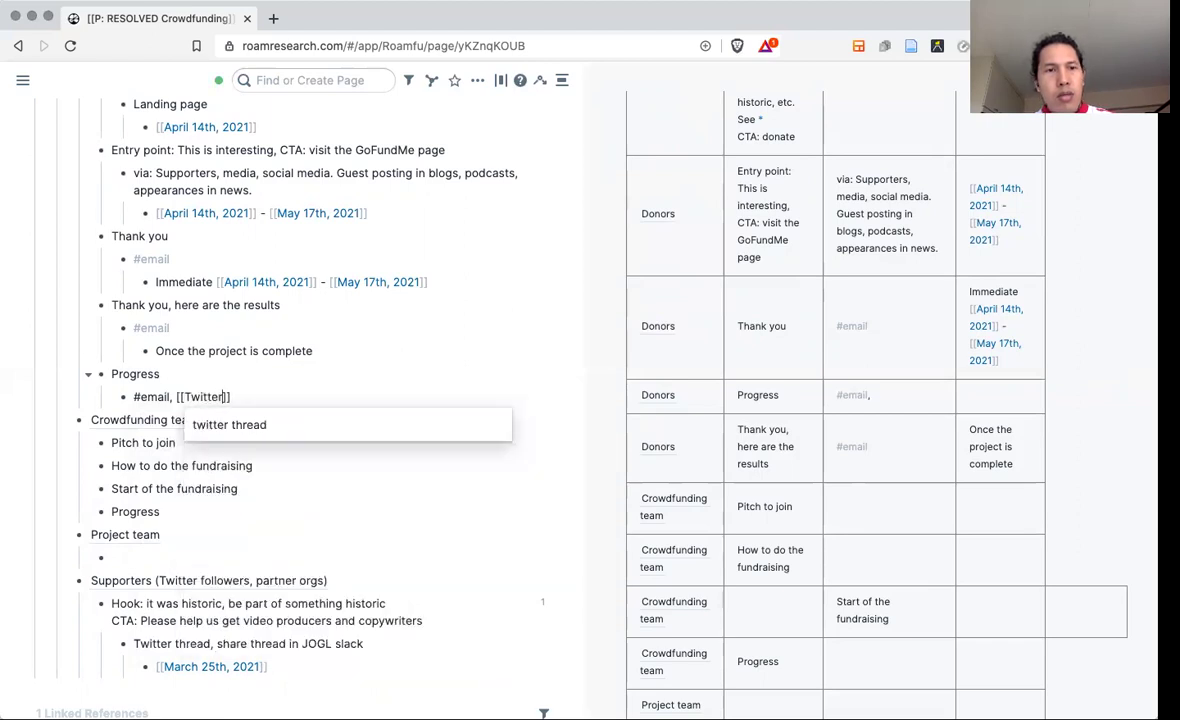
pyautogui.press('Return')
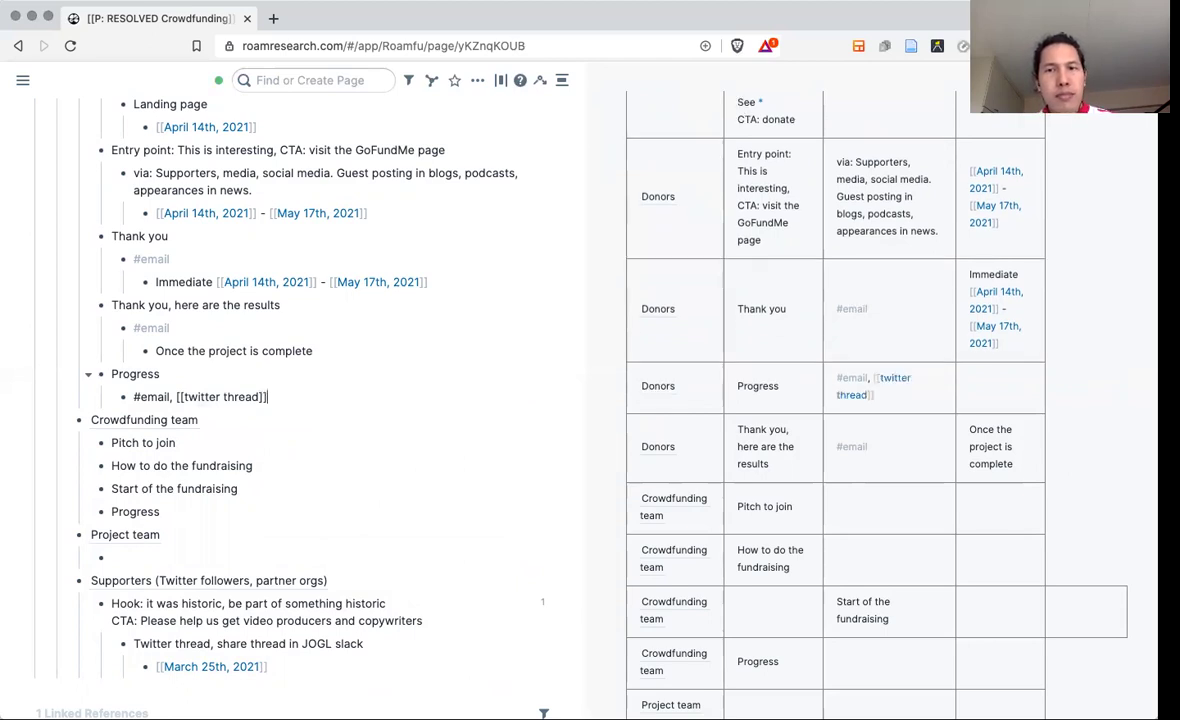
pyautogui.press('Down')
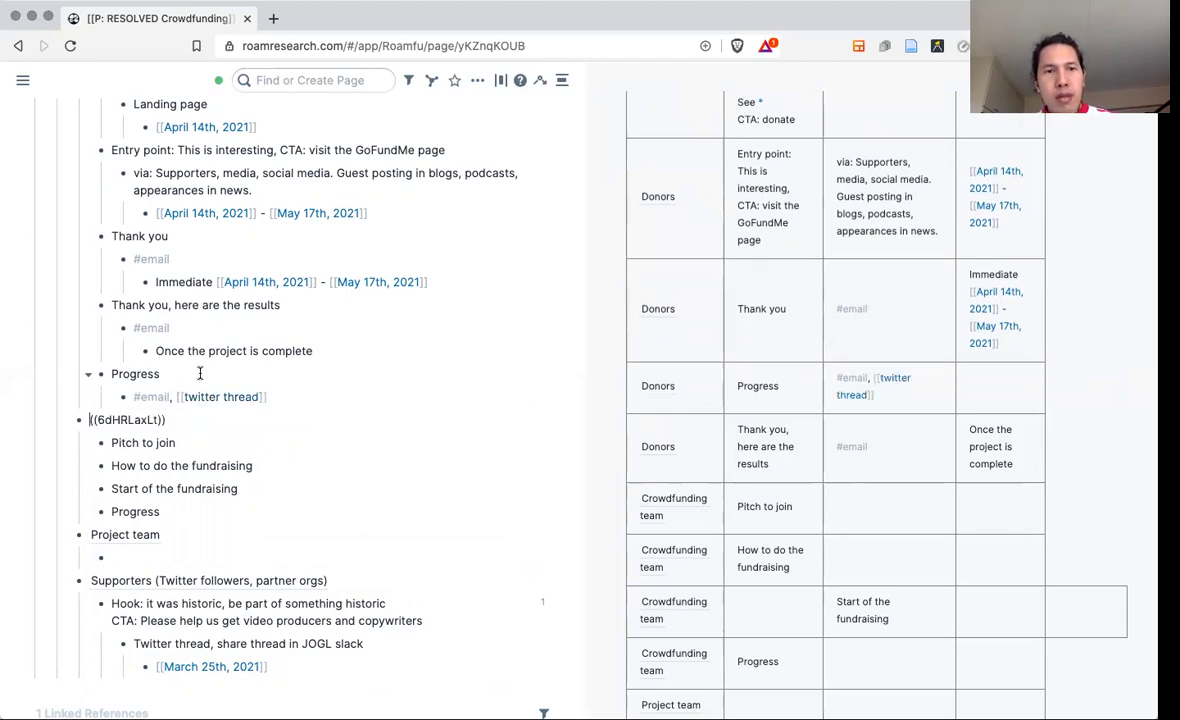
pyautogui.click(275, 396)
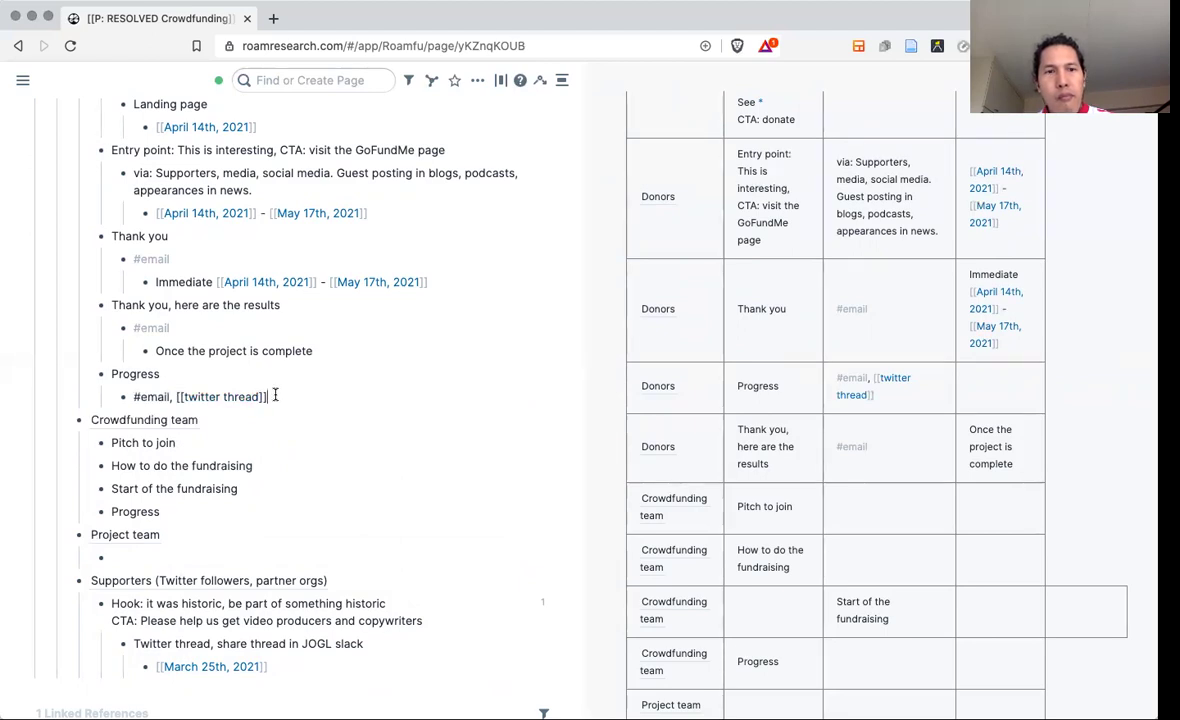
# Nest 'Weekly starting [[April 14th, 2021]]' under the email and Twitter thread line.
pyautogui.press('Return')
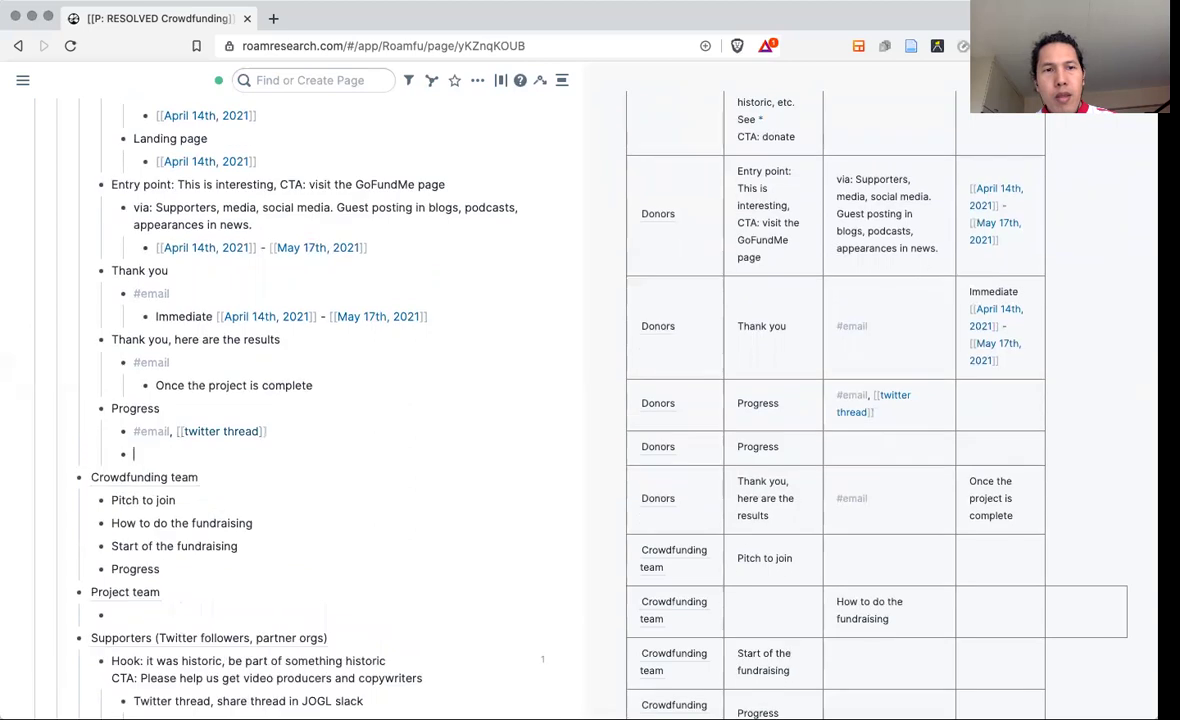
pyautogui.press('Tab')
pyautogui.write('Weekly starting')
pyautogui.press('Escape')
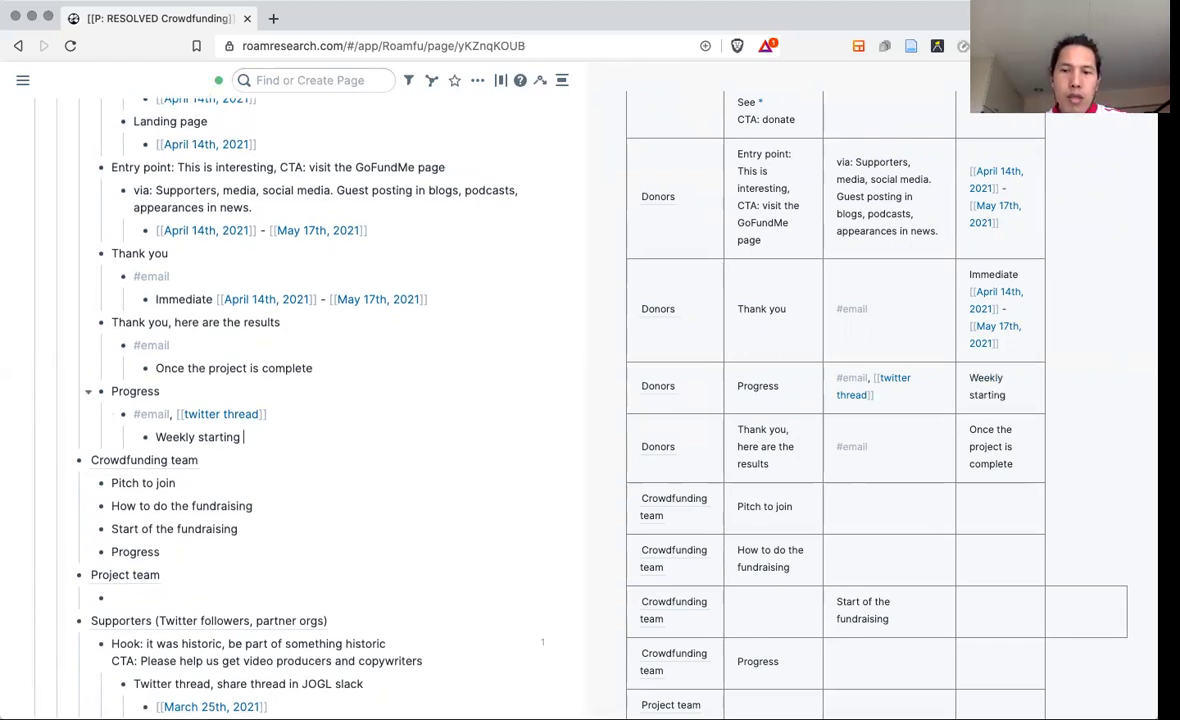
pyautogui.click(245, 437)
pyautogui.write('[[Apr')
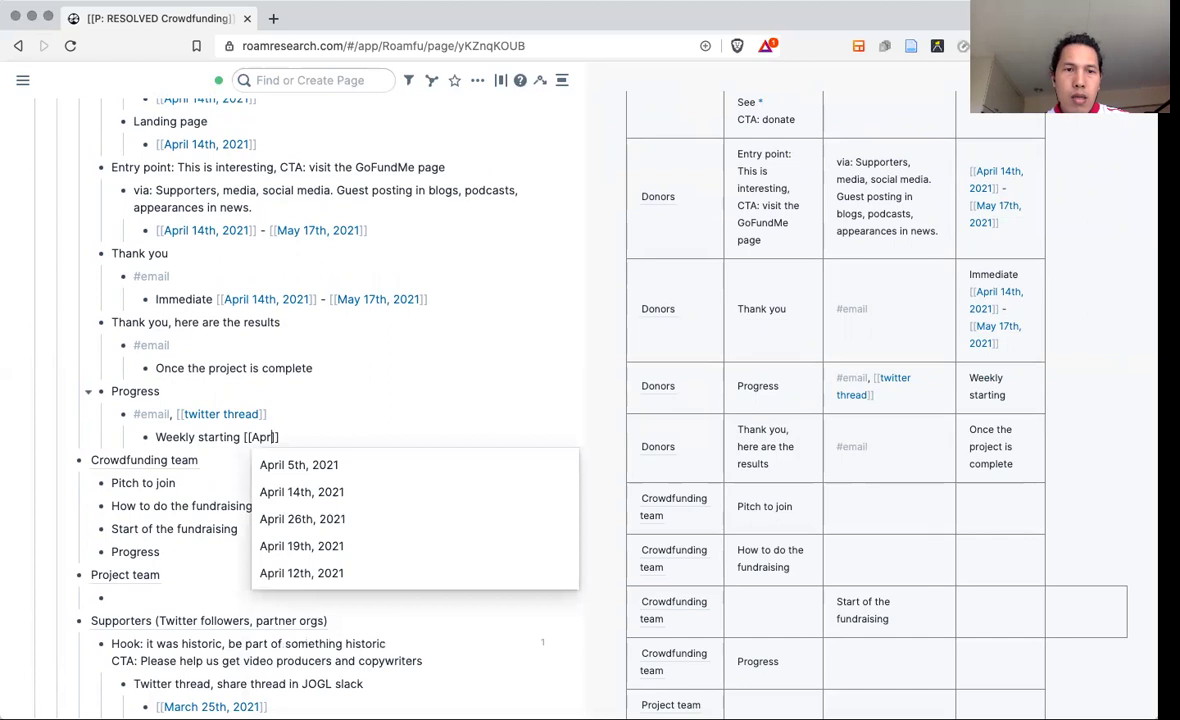
pyautogui.write('il')
pyautogui.press('Down')
pyautogui.press('Return')
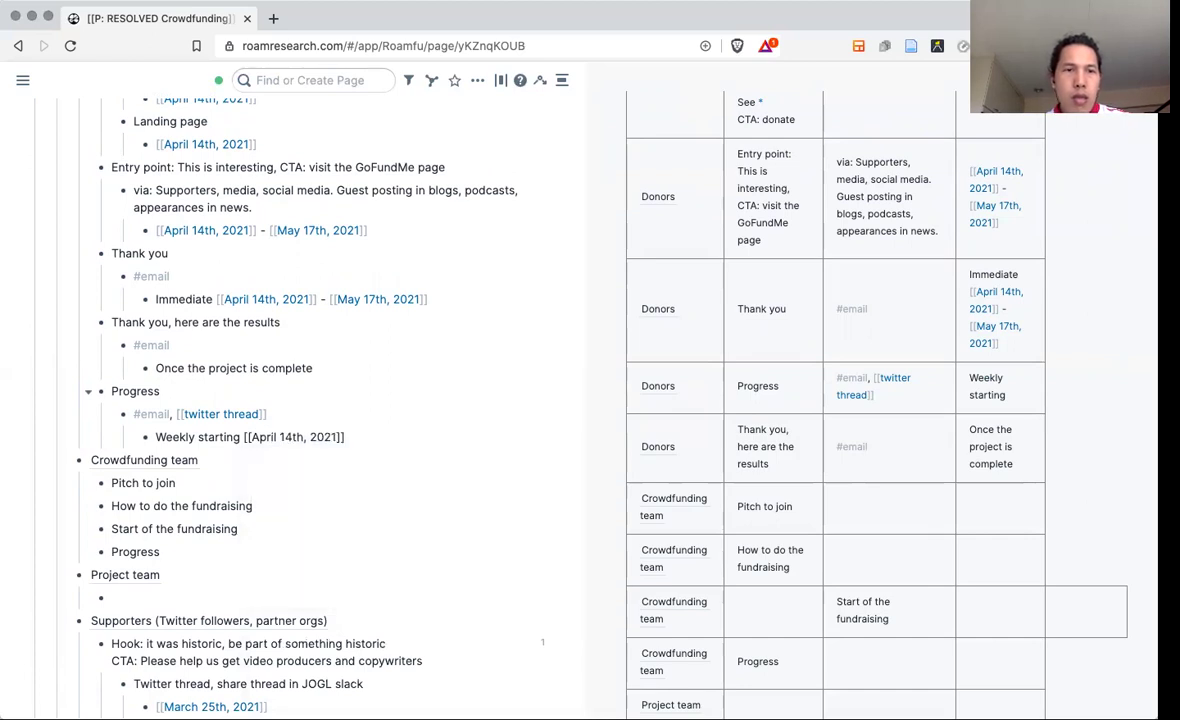
pyautogui.press('Down')
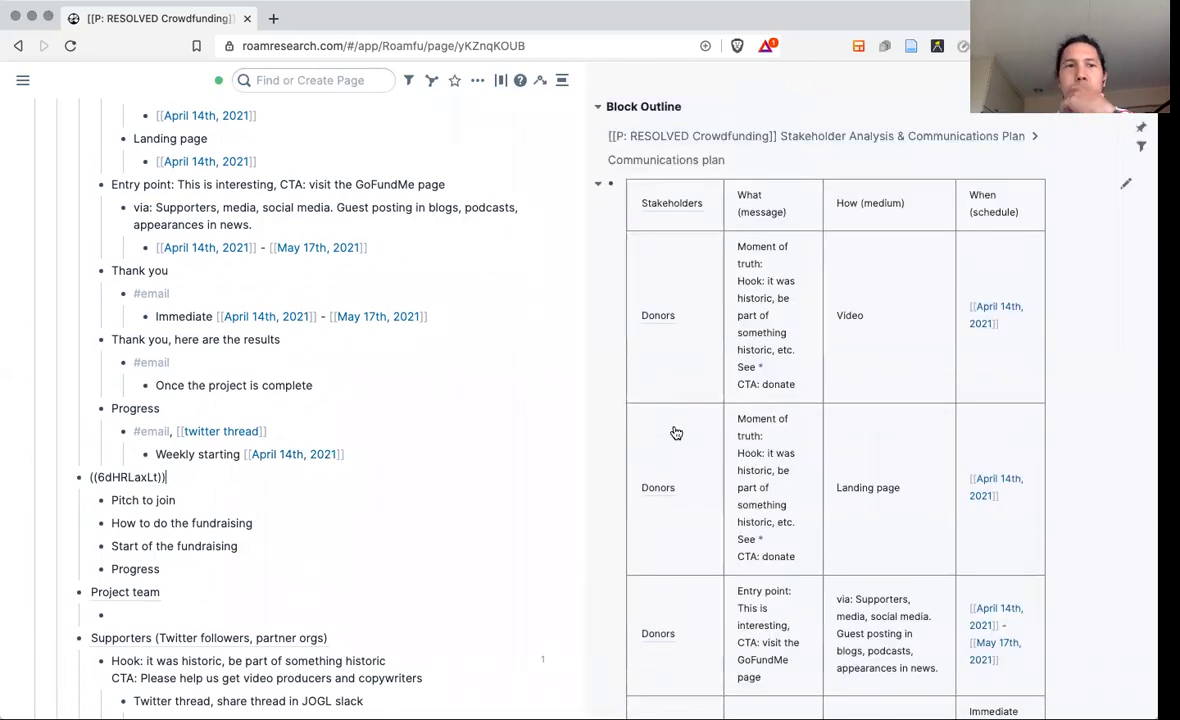
pyautogui.scroll(3, 493, 357)
pyautogui.scroll(1, 493, 357)
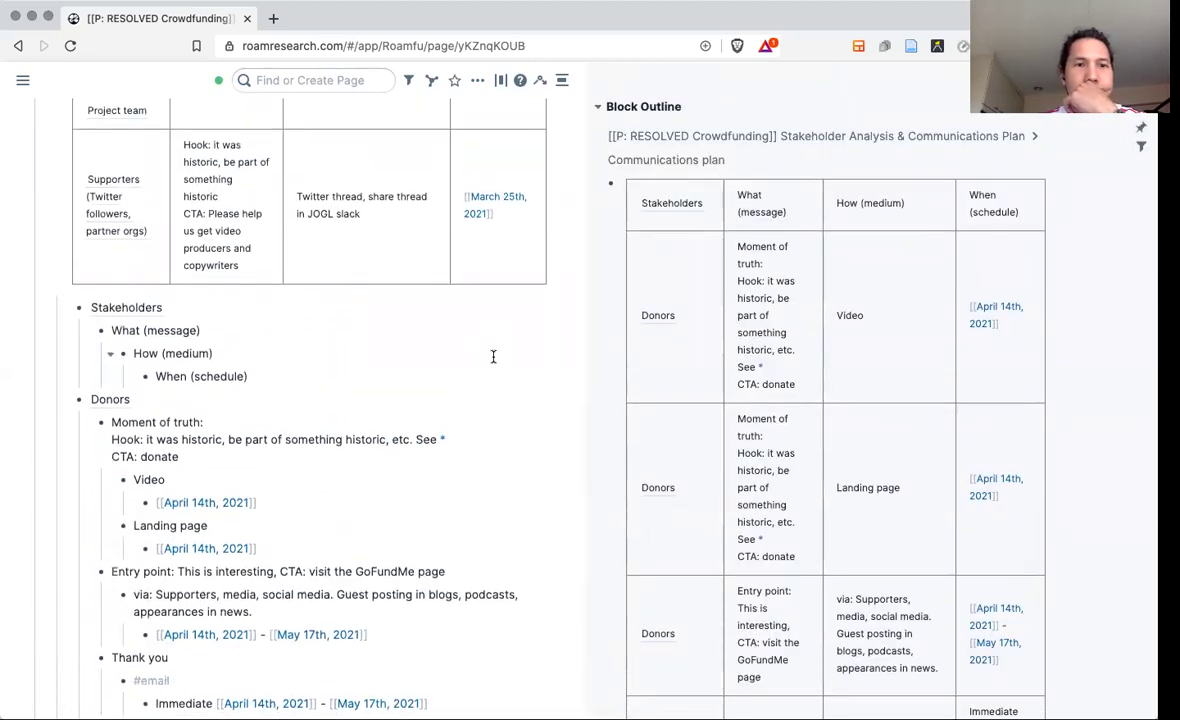
pyautogui.click(70, 393)
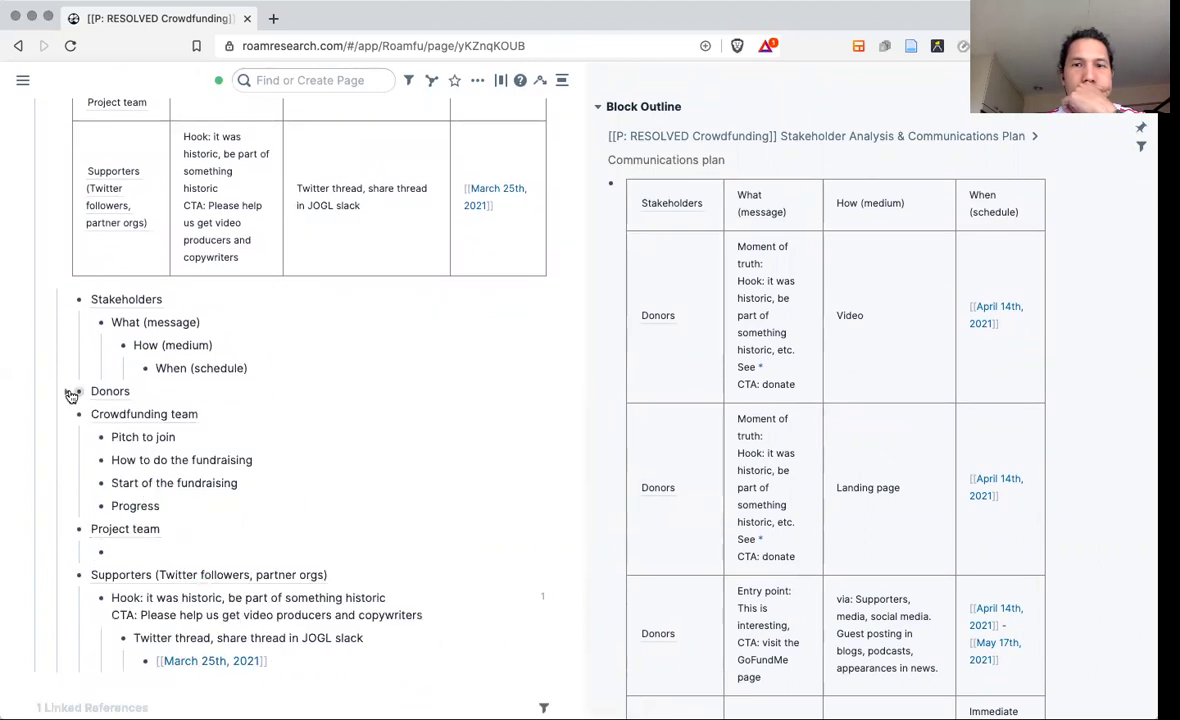
pyautogui.click(70, 393)
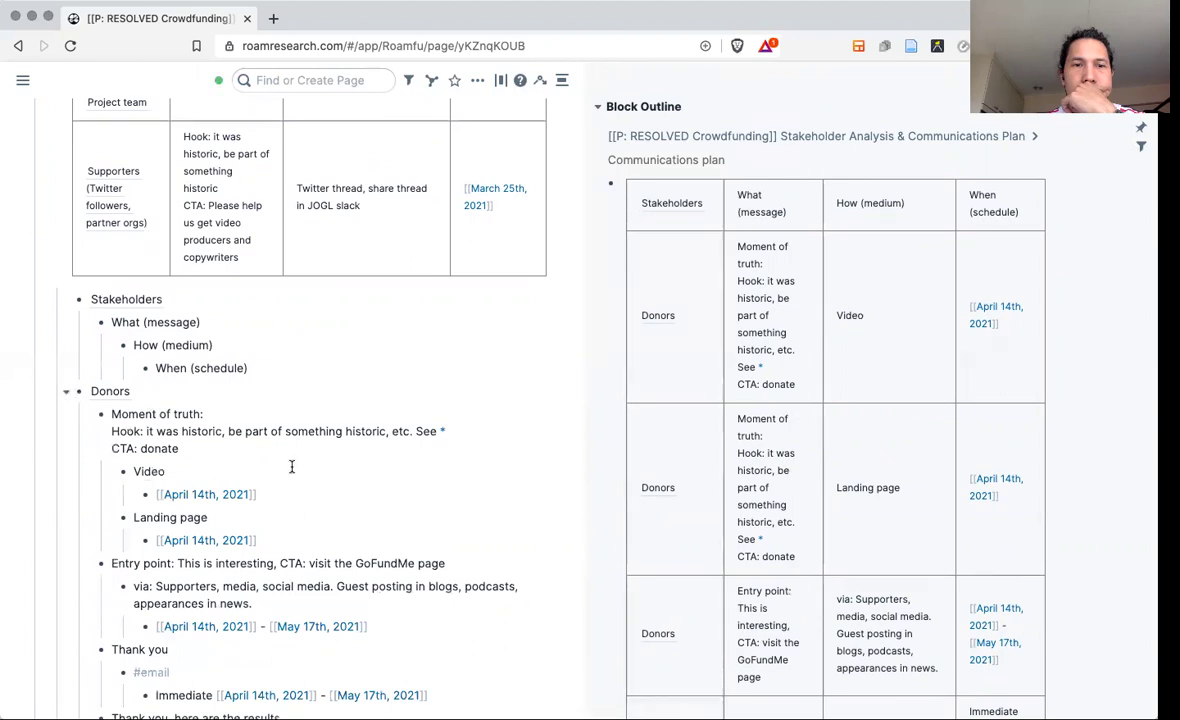
pyautogui.scroll(-4, 290, 464)
pyautogui.scroll(-5, 291, 466)
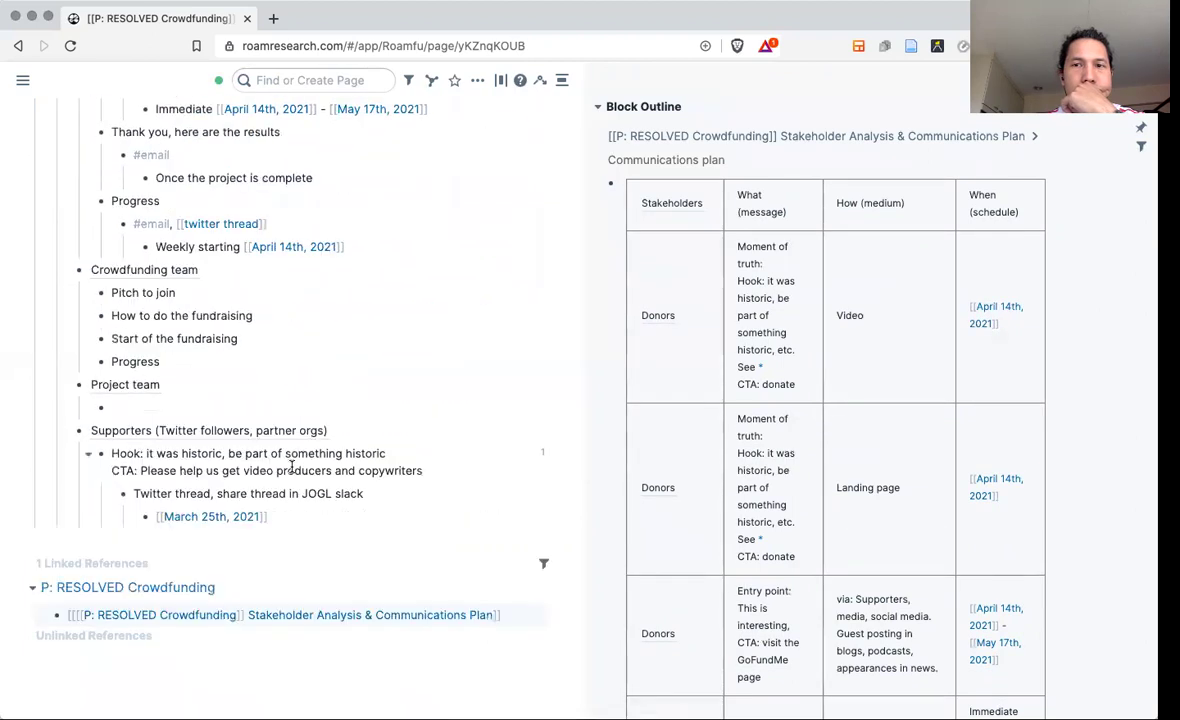
pyautogui.scroll(2, 236, 404)
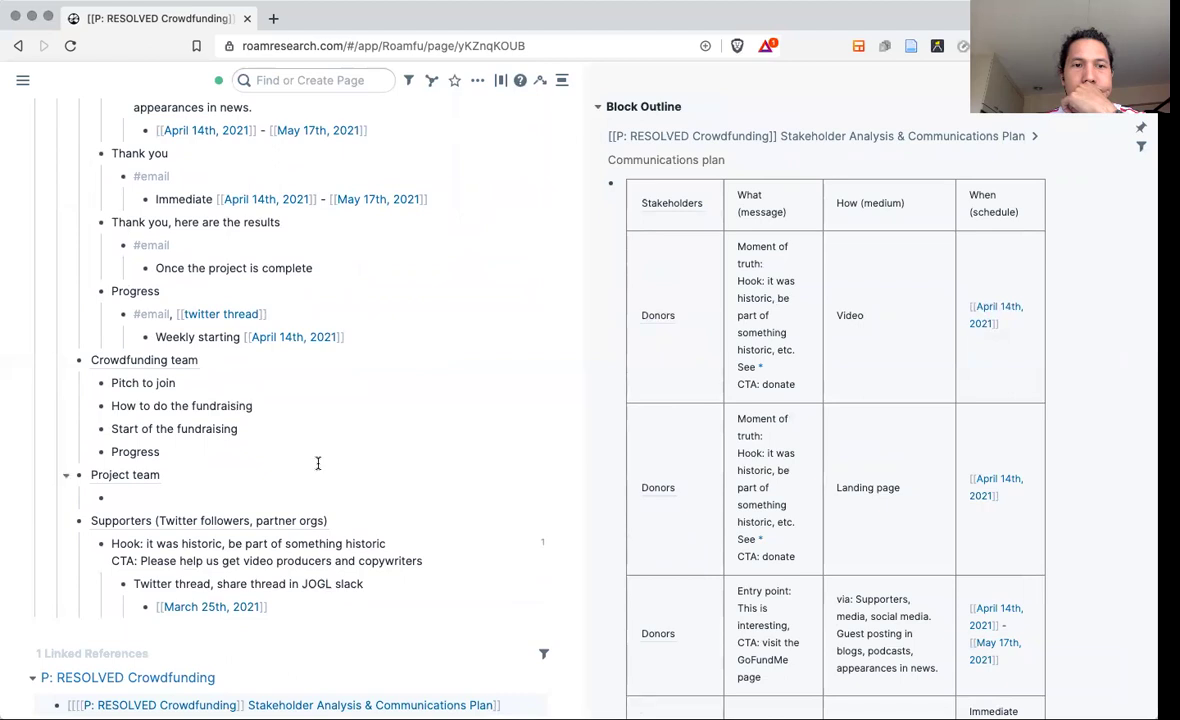
pyautogui.scroll(-1, 688, 580)
pyautogui.scroll(-3, 686, 576)
pyautogui.scroll(-4, 686, 576)
pyautogui.scroll(-3, 686, 576)
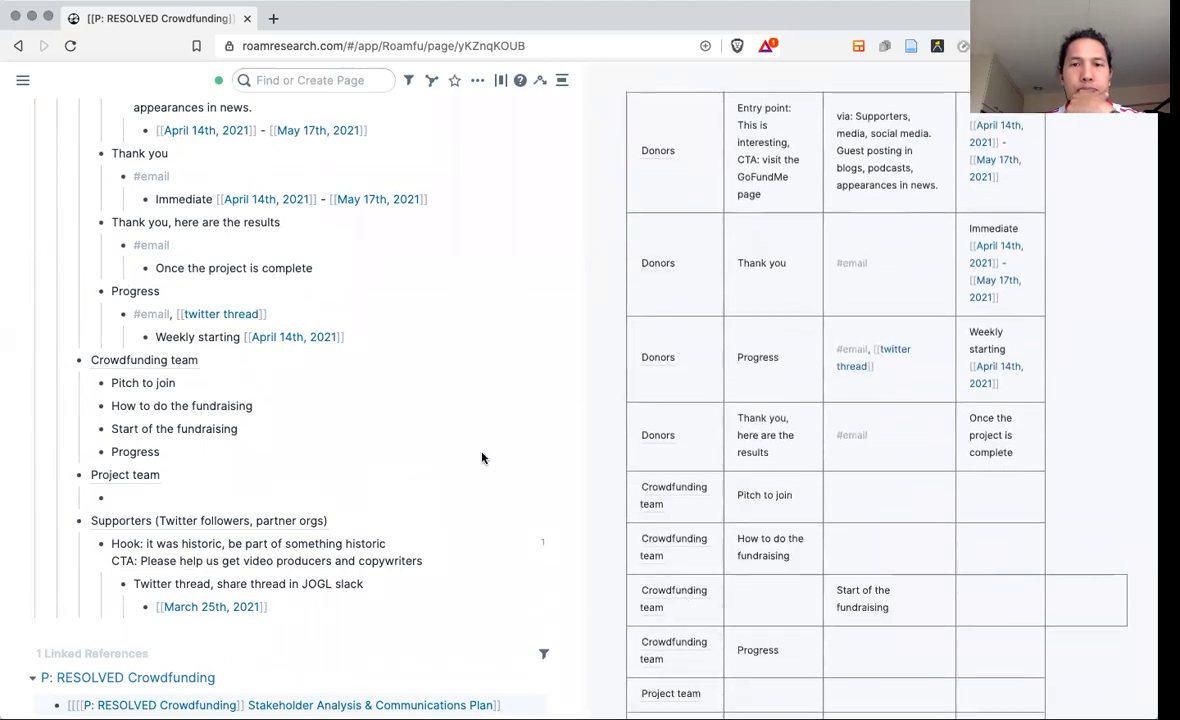
# Nest a '1:1 messages in Slack' child block under Pitch to join.
pyautogui.click(223, 381)
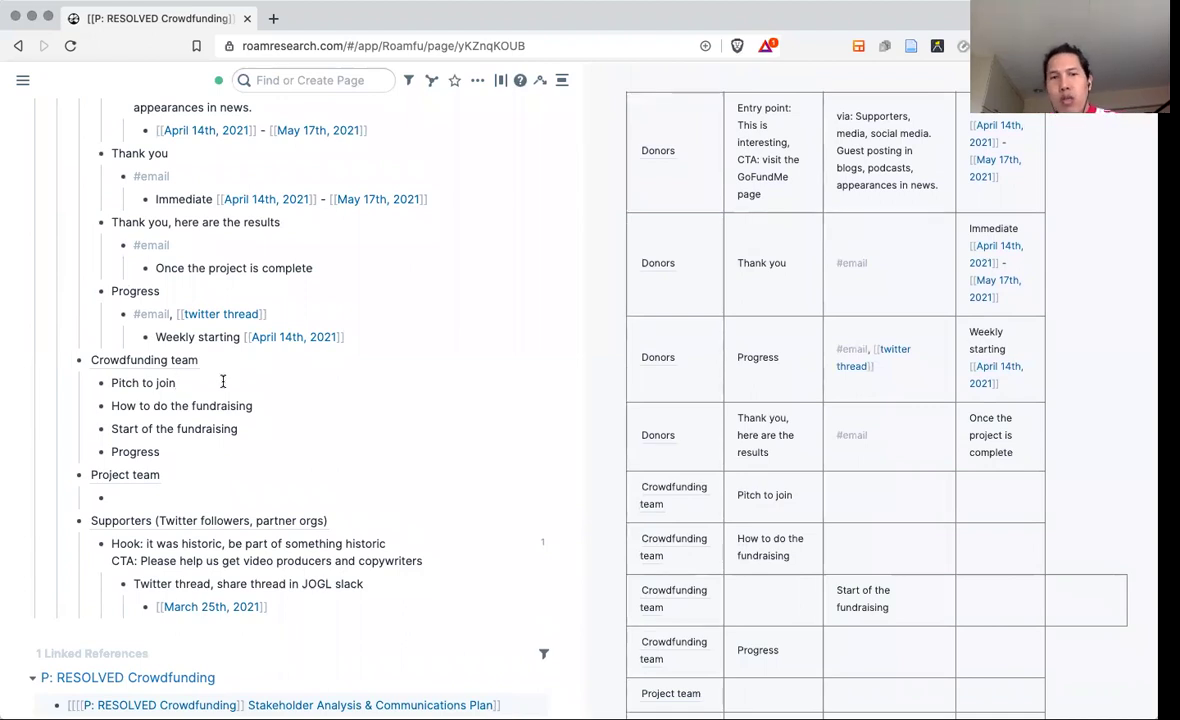
pyautogui.press('Return')
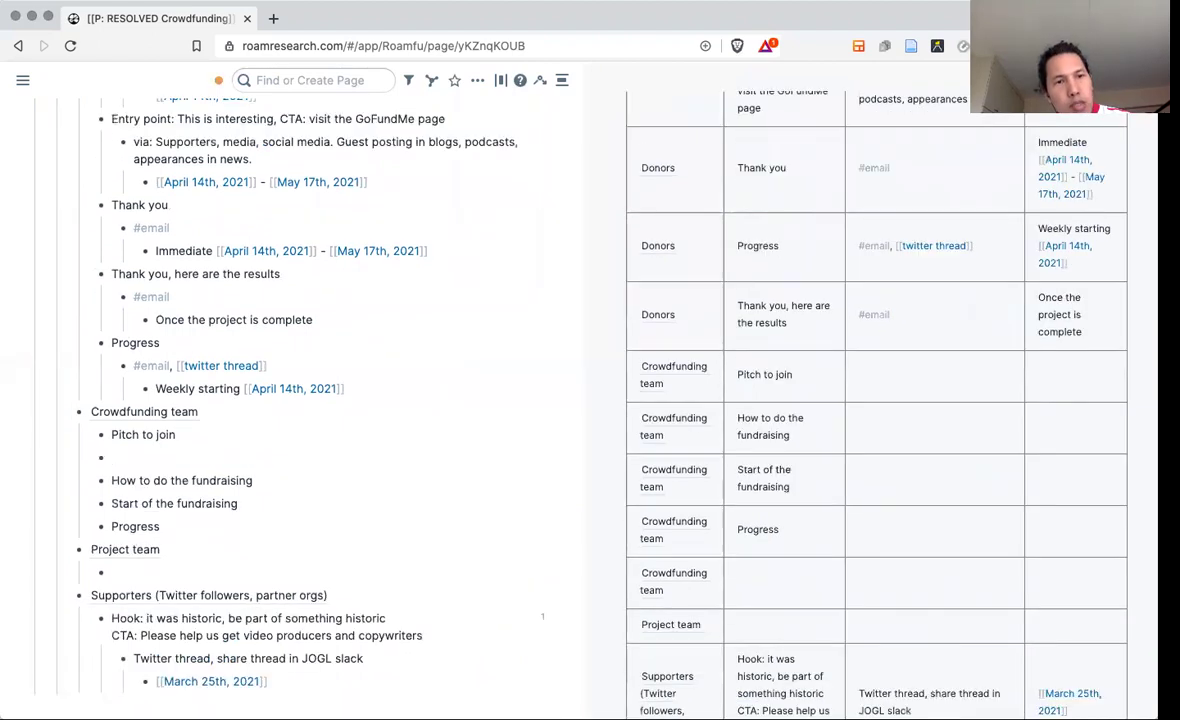
pyautogui.press('Tab')
pyautogui.scroll(-1, 300, 400)
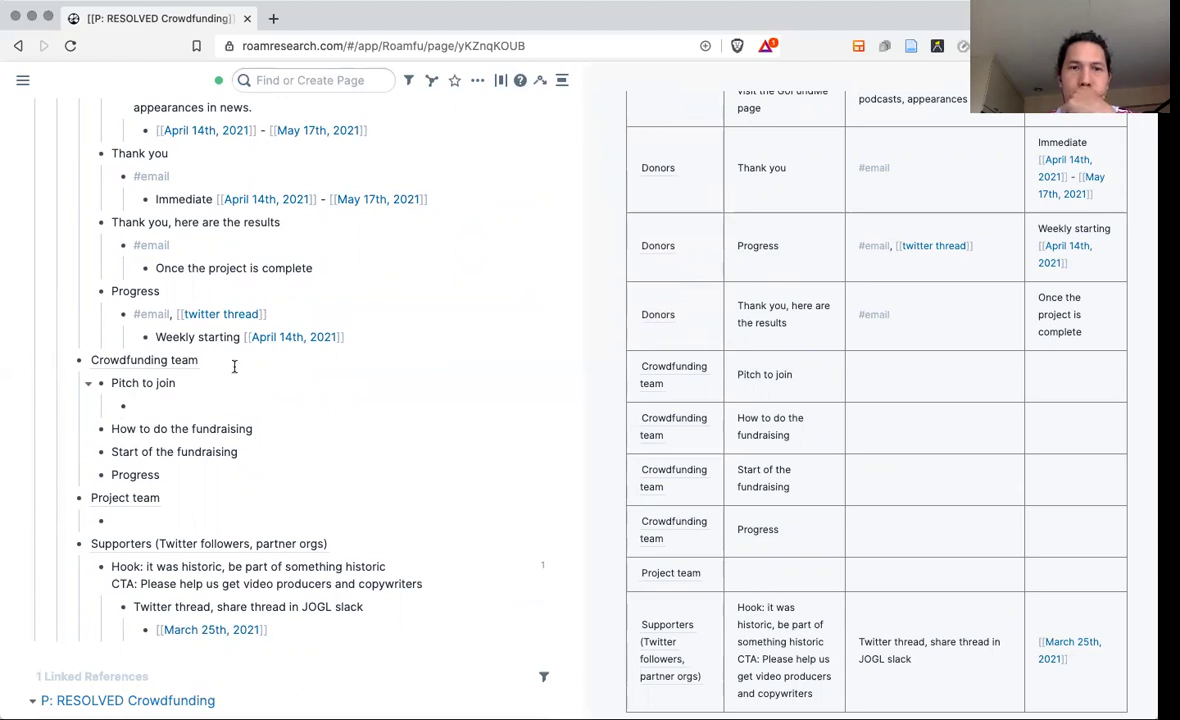
pyautogui.scroll(1, 290, 376)
pyautogui.scroll(2, 290, 376)
pyautogui.scroll(-3, 290, 376)
pyautogui.write('1:1')
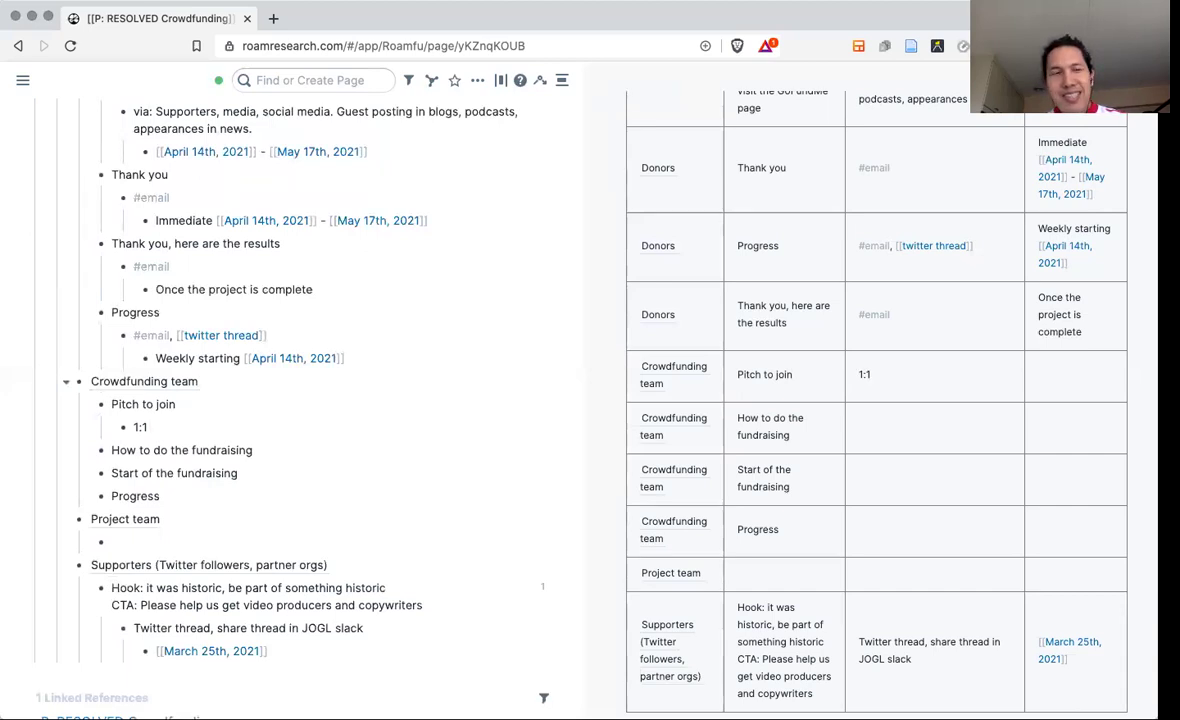
pyautogui.write(' messages in Slack')
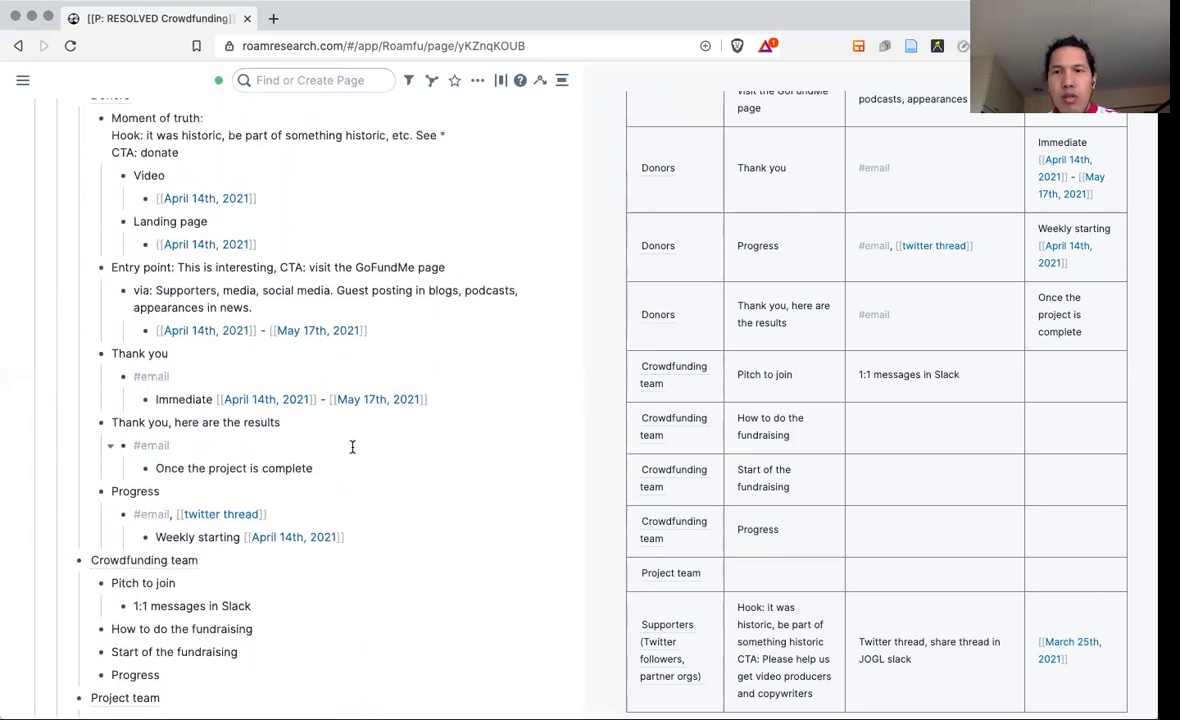
# Add a 'Draft' TODO after 'Twitter thread on launch', referencing the 1:1 messages block.
pyautogui.click(684, 456)
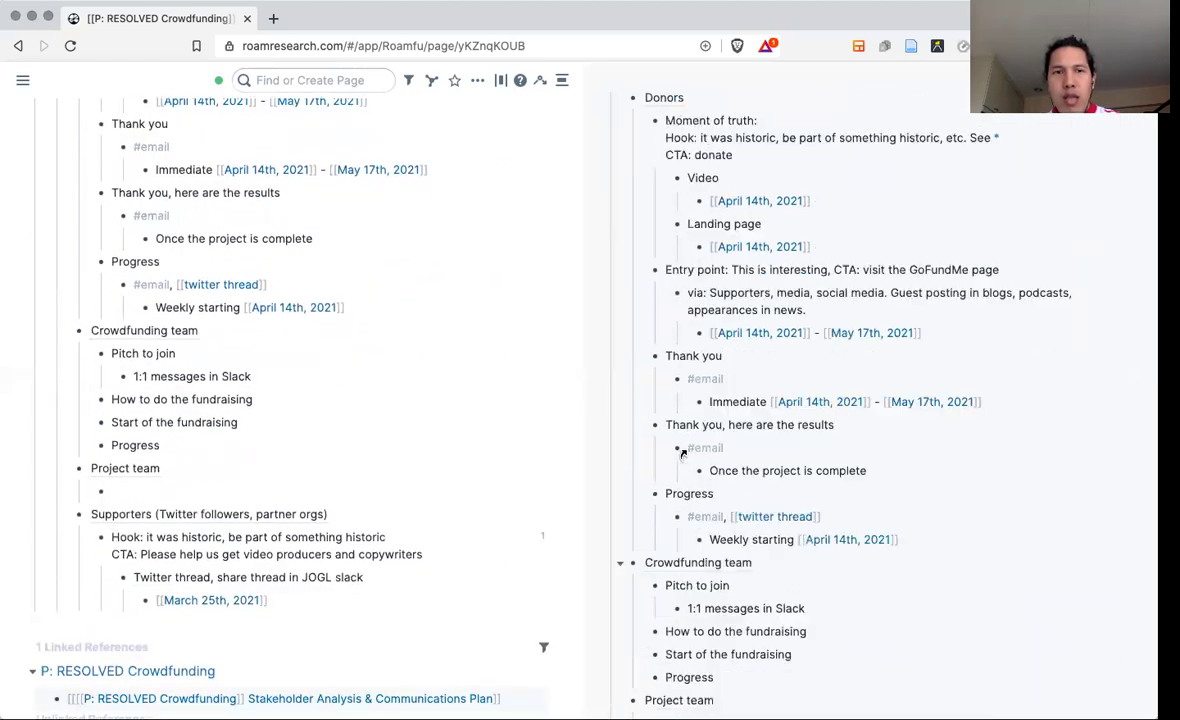
pyautogui.scroll(-5, 645, 483)
pyautogui.scroll(-4, 645, 483)
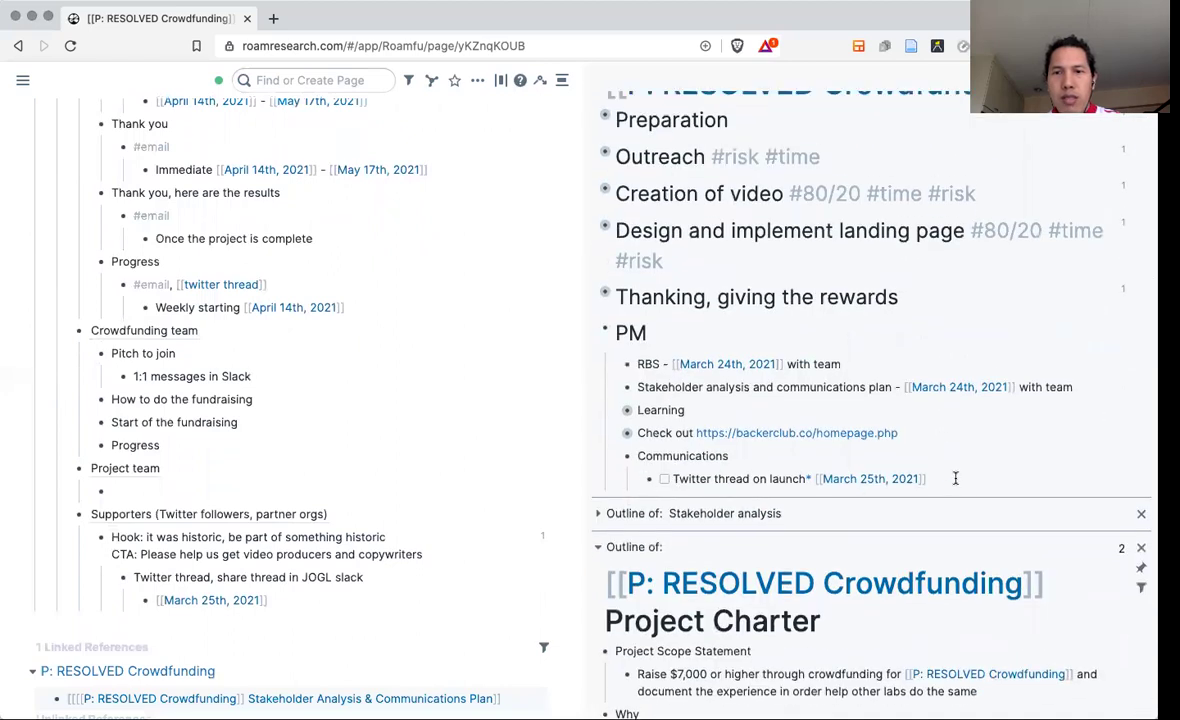
pyautogui.click(955, 478)
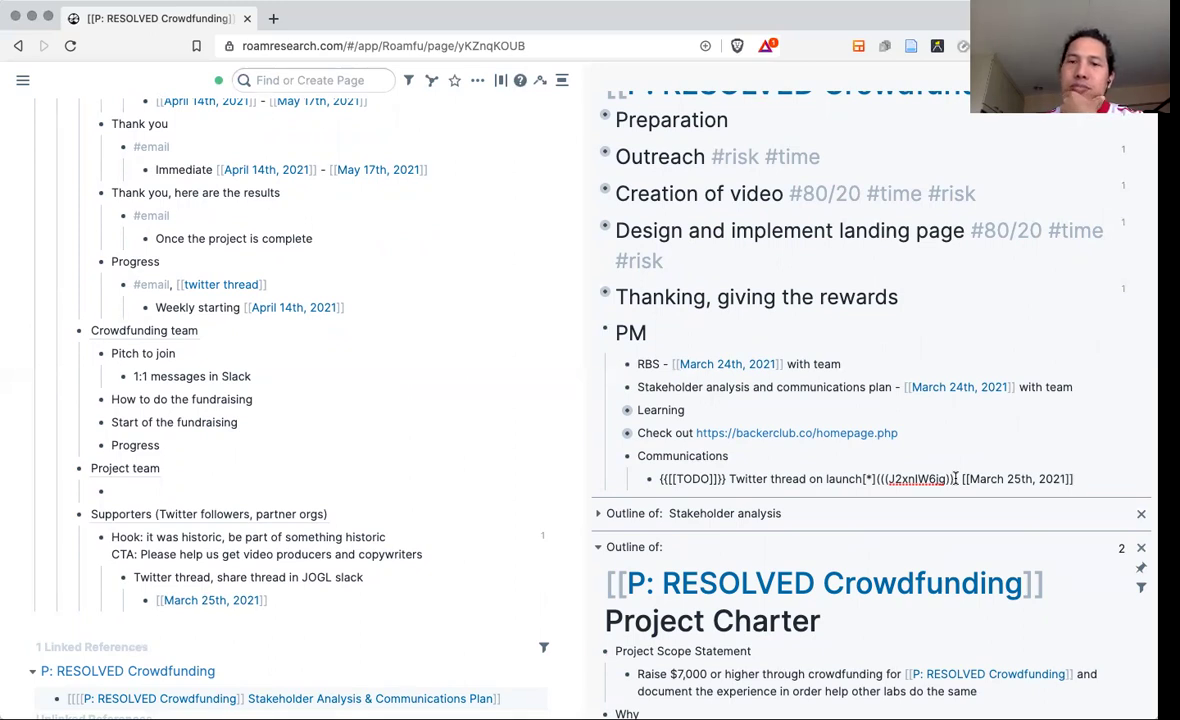
pyautogui.moveTo(895, 436)
pyautogui.press('Return')
pyautogui.hotkey('ctrl', 'Return')
pyautogui.write('Todo ')
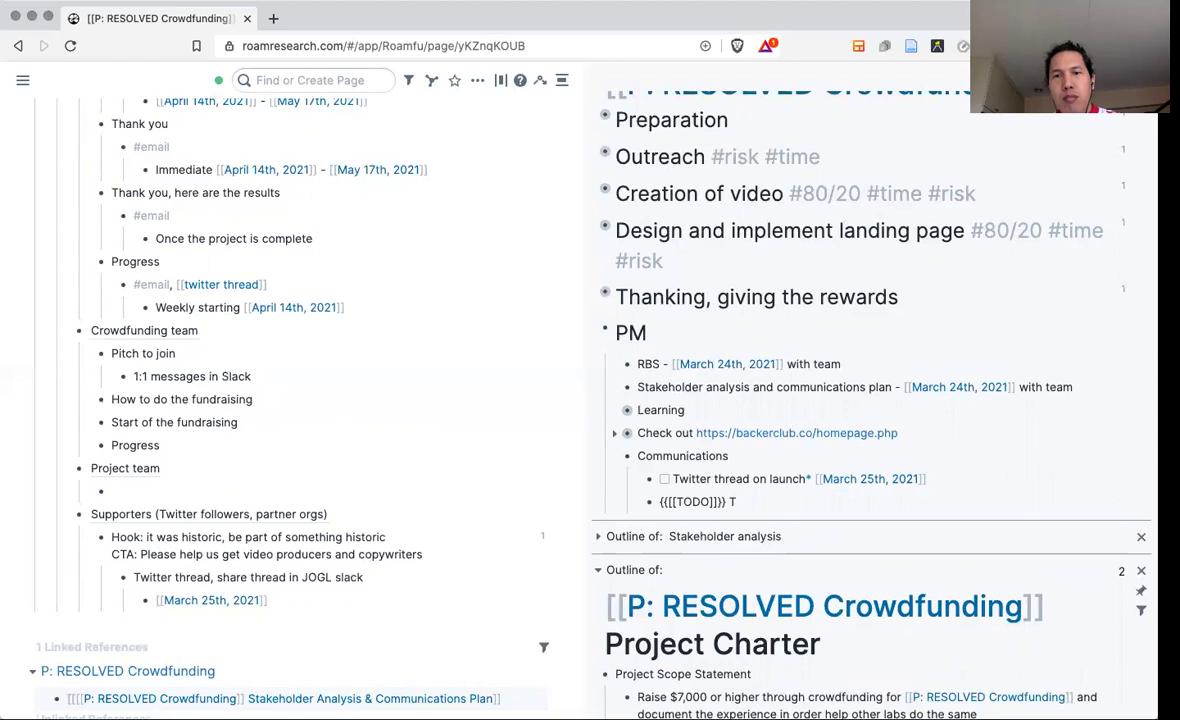
pyautogui.write('Draft')
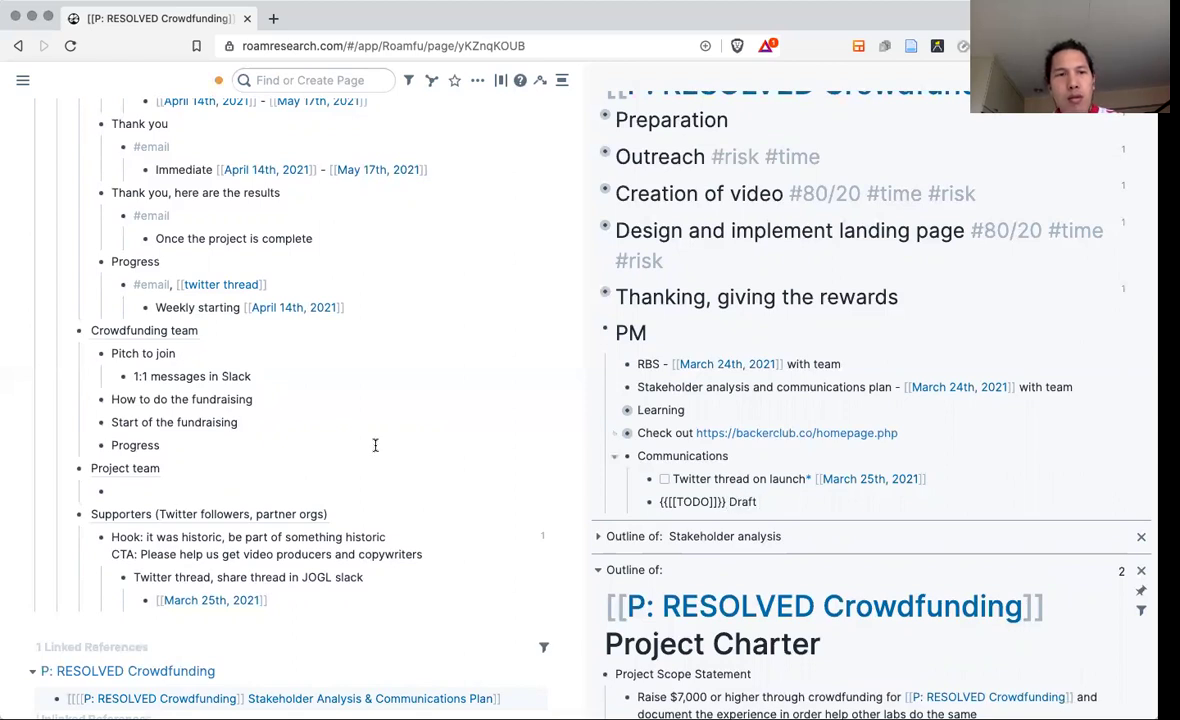
pyautogui.rightClick(124, 377)
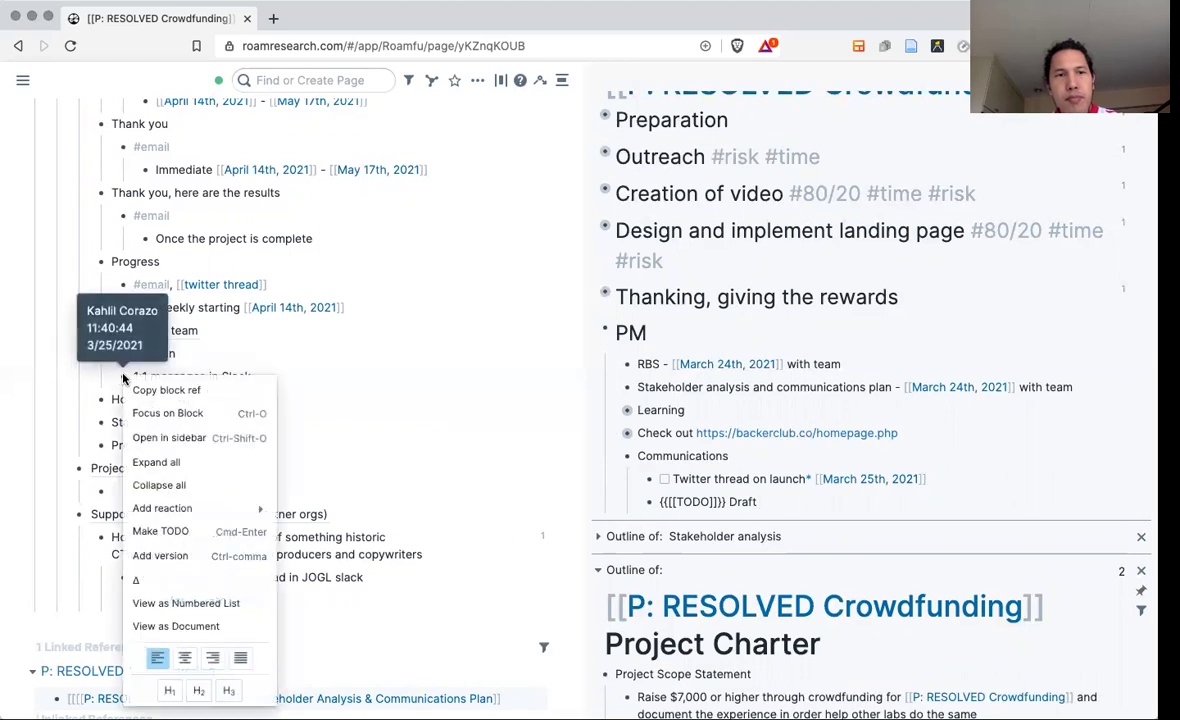
pyautogui.click(165, 389)
pyautogui.click(765, 500)
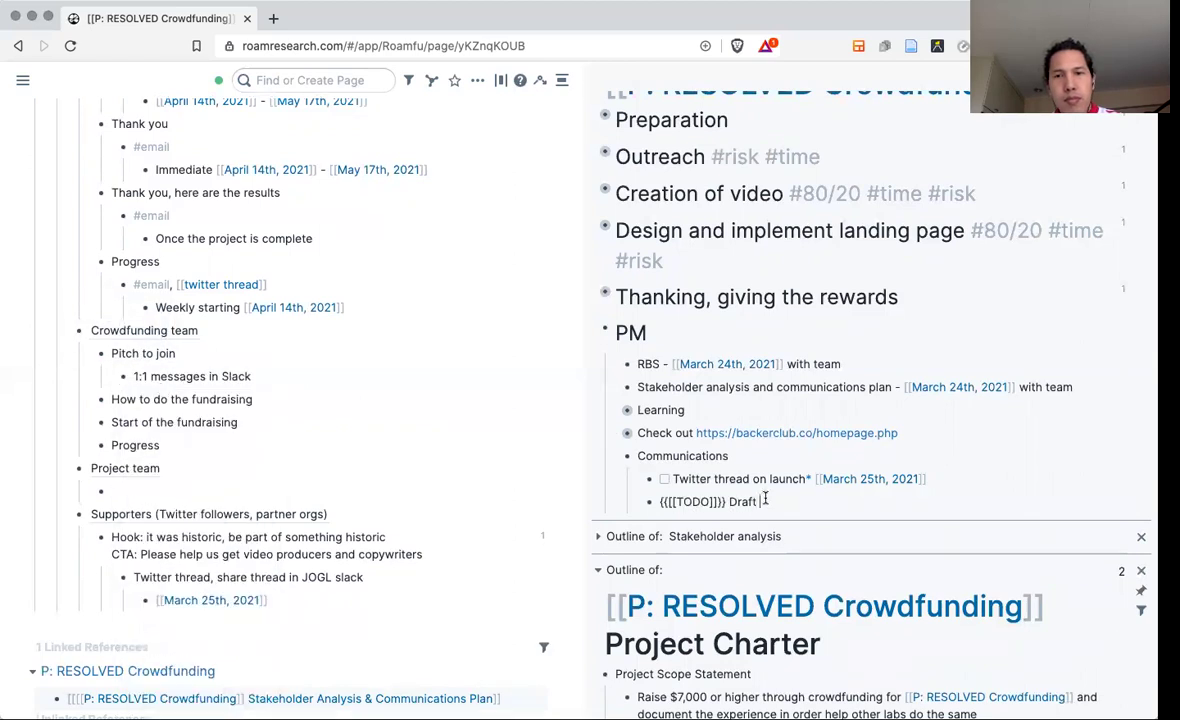
pyautogui.write('((8kfBnBdgZ))')
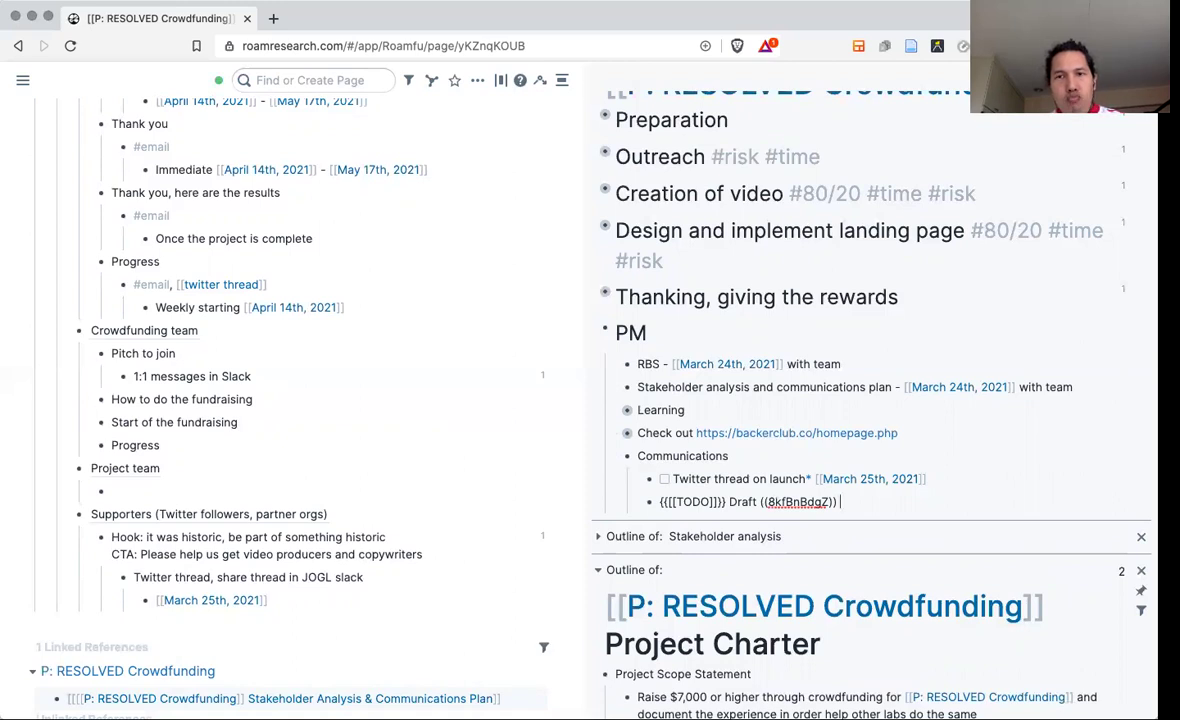
# Date the Draft TODO April 7th, 2021 with the date picker.
pyautogui.write('/')
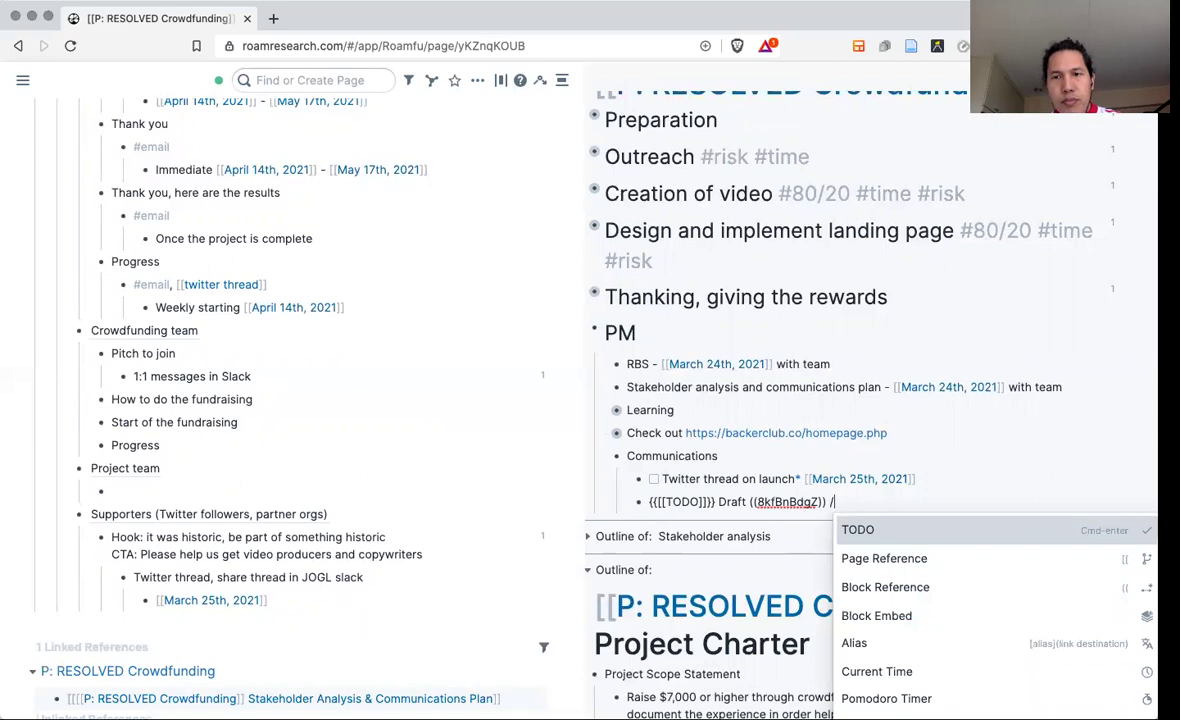
pyautogui.write('da')
pyautogui.press('Return')
pyautogui.press('Escape')
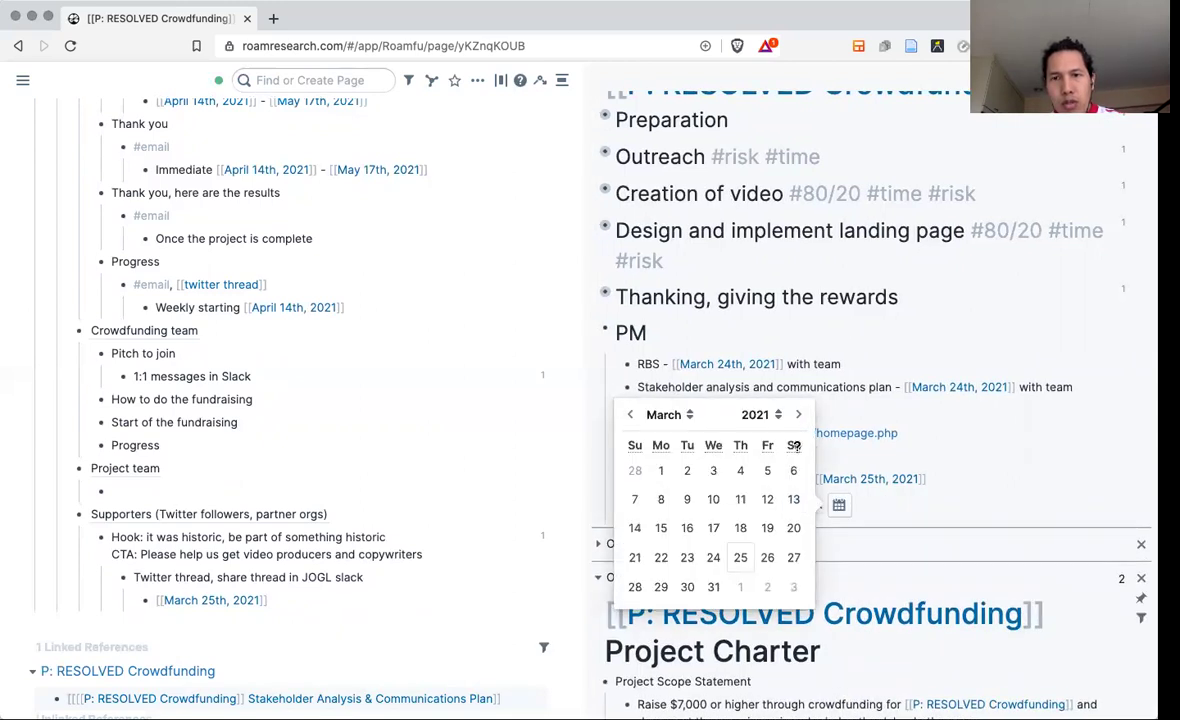
pyautogui.click(798, 415)
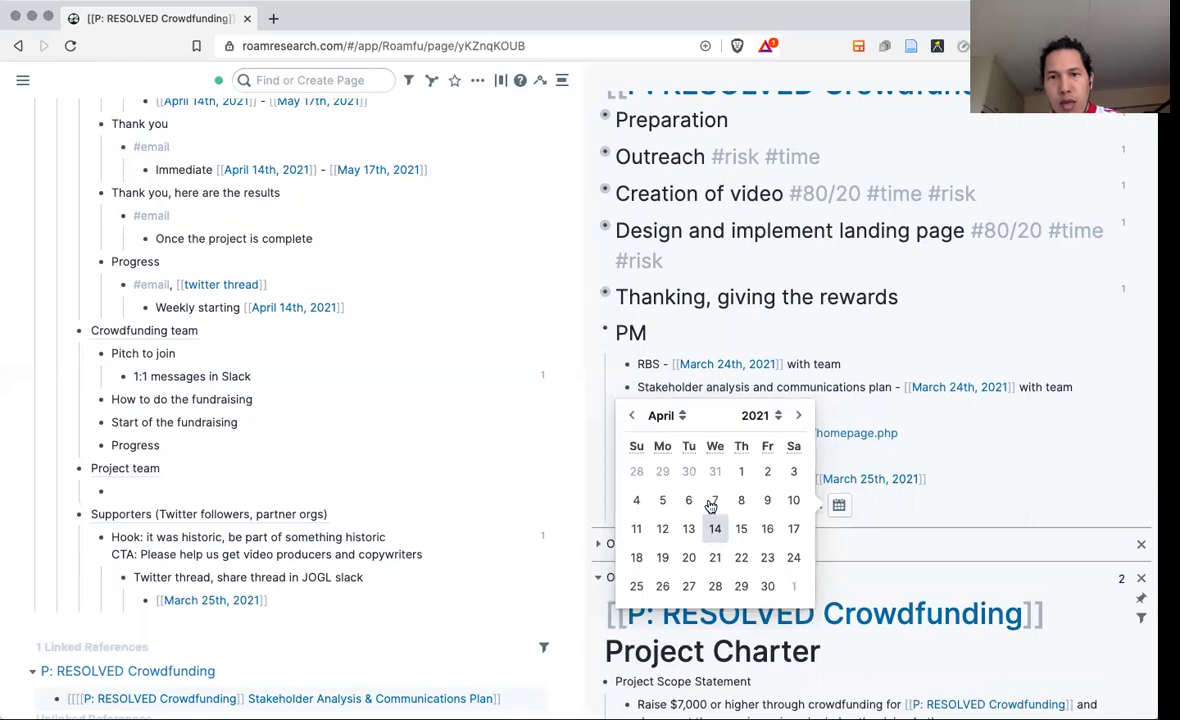
pyautogui.click(714, 503)
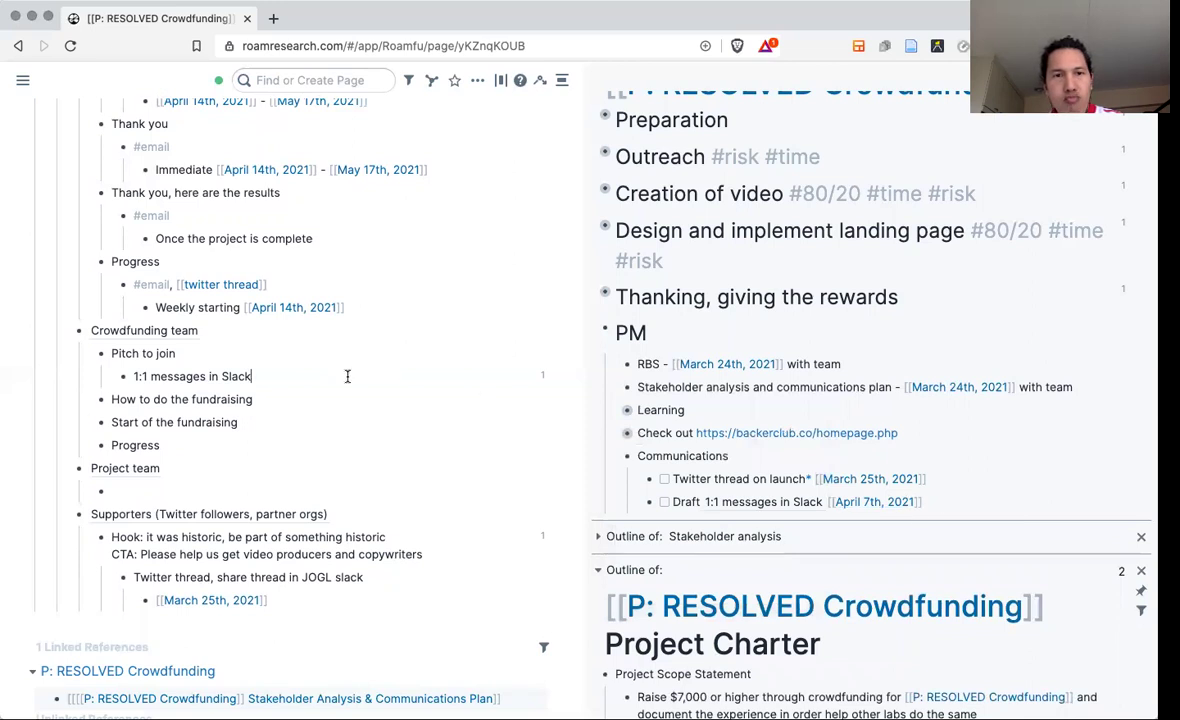
# Append ', email' so the Pitch to join channel reads '1:1 messages in Slack, email'.
pyautogui.scroll(1, 347, 376)
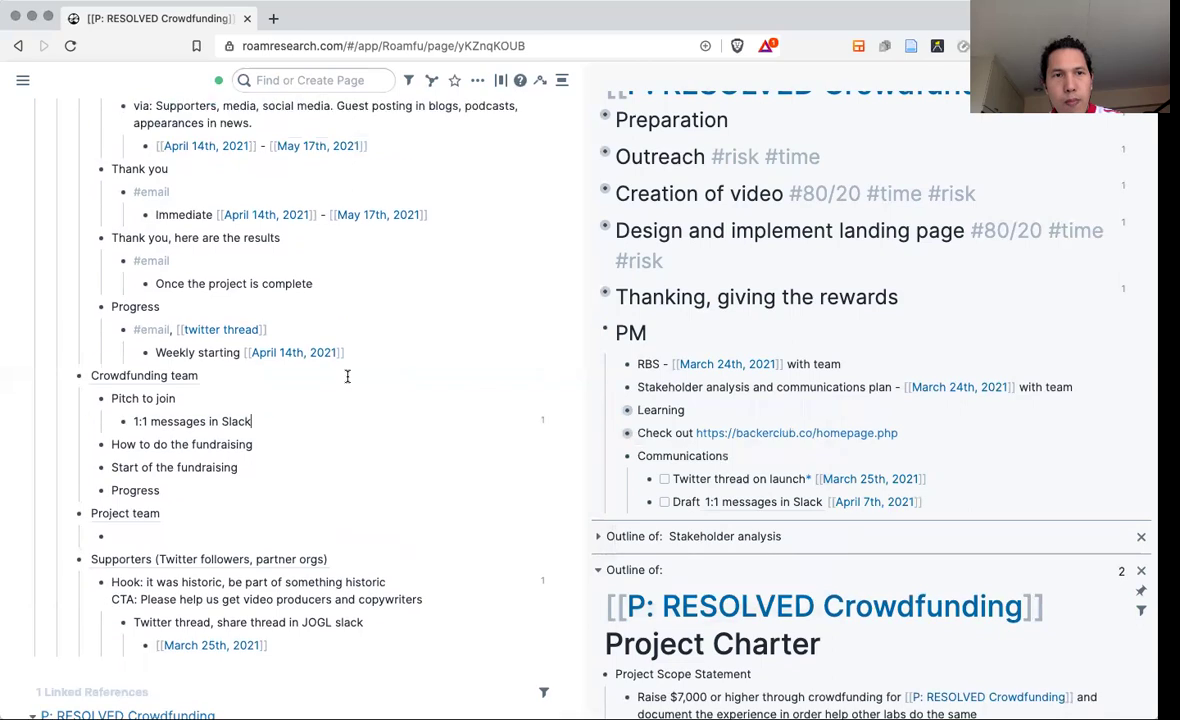
pyautogui.scroll(4, 347, 376)
pyautogui.scroll(2, 348, 378)
pyautogui.scroll(1, 350, 382)
pyautogui.scroll(-4, 350, 382)
pyautogui.scroll(-3, 348, 376)
pyautogui.scroll(-3, 348, 376)
pyautogui.scroll(-1, 347, 376)
pyautogui.scroll(-3, 347, 376)
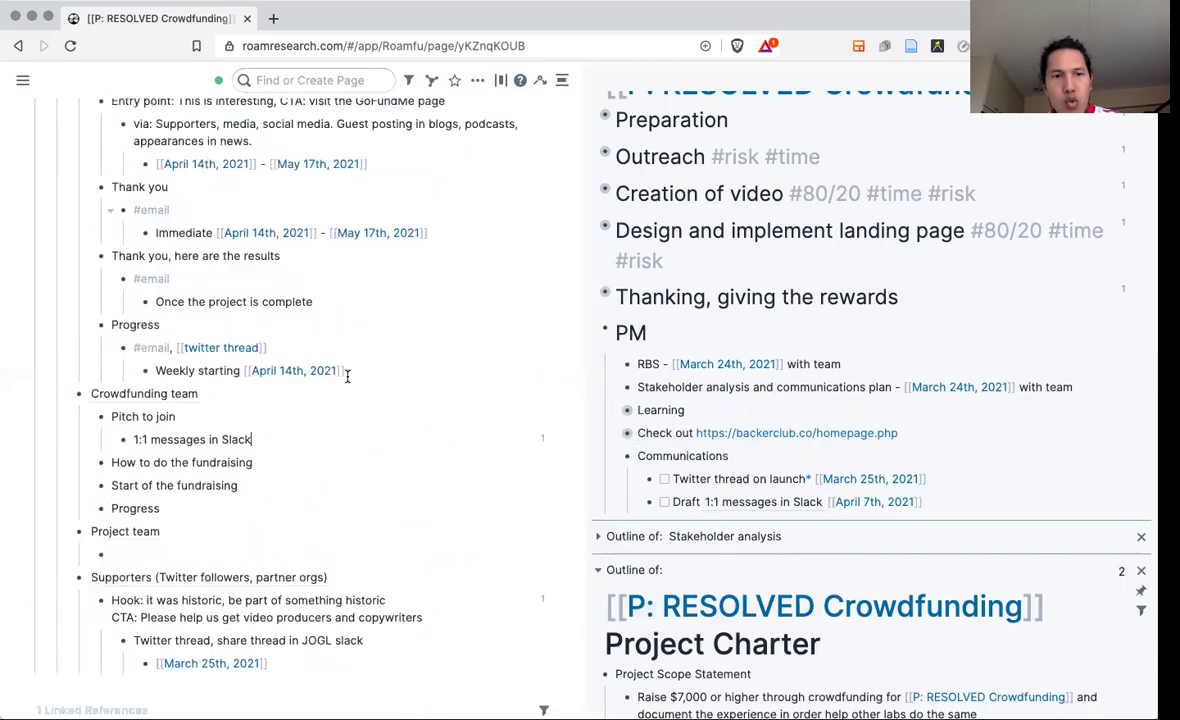
pyautogui.scroll(-10, 682, 450)
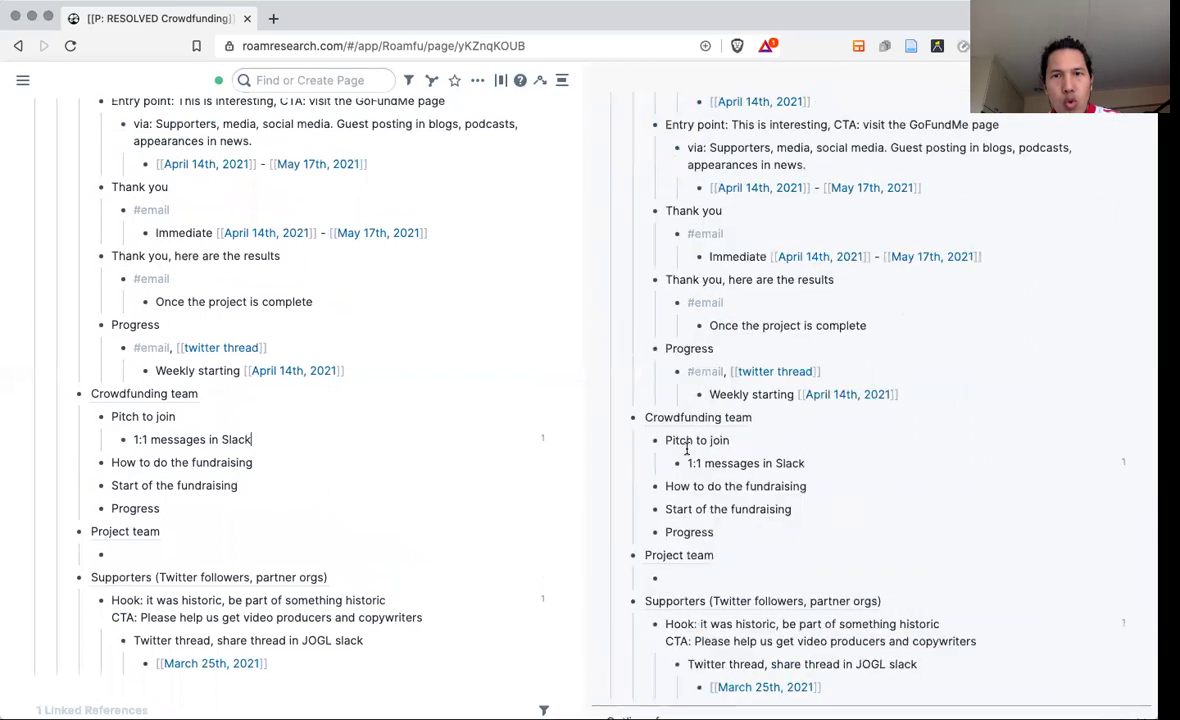
pyautogui.scroll(-5, 686, 453)
pyautogui.scroll(-5, 689, 456)
pyautogui.scroll(-1, 689, 456)
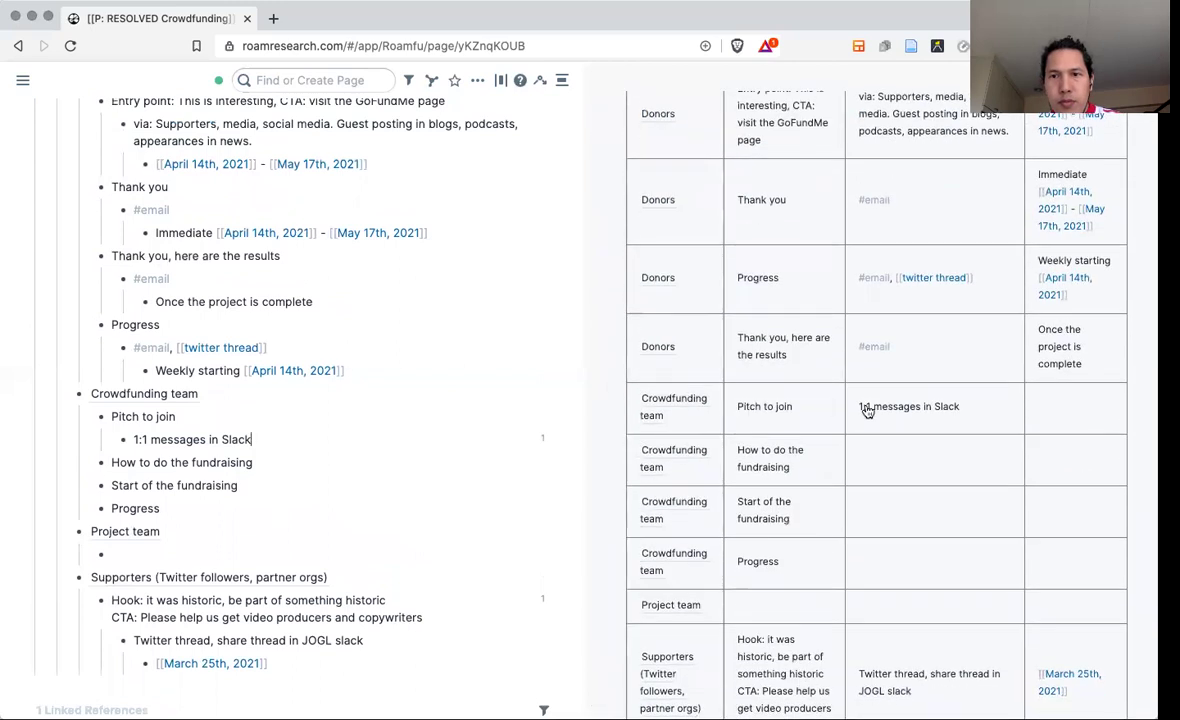
pyautogui.scroll(2, 858, 387)
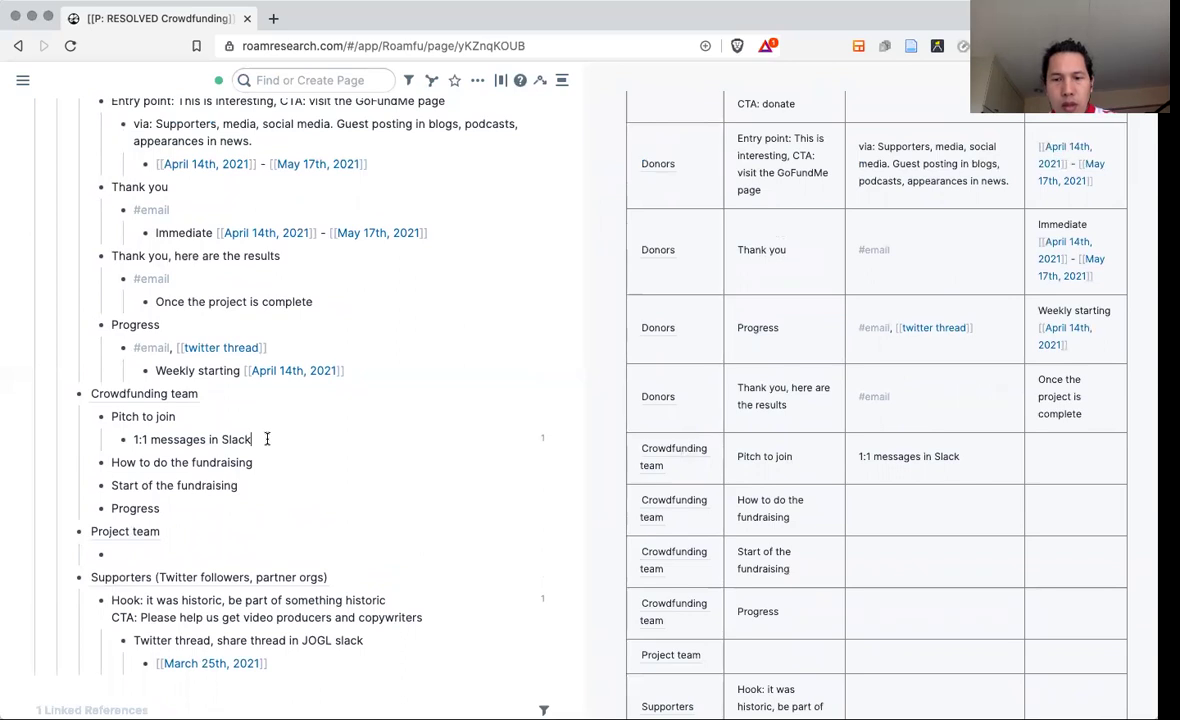
pyautogui.write(', email')
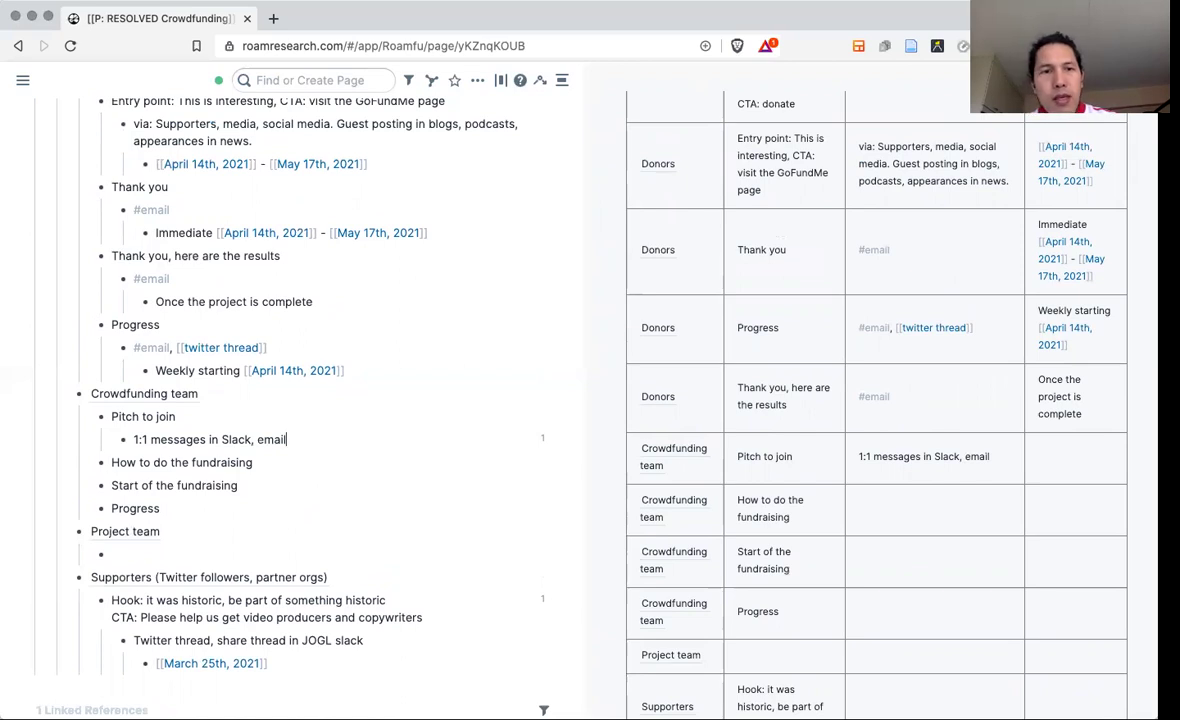
# Select the April 14th, 2021 date in the Weekly starting block.
pyautogui.scroll(-1, 223, 460)
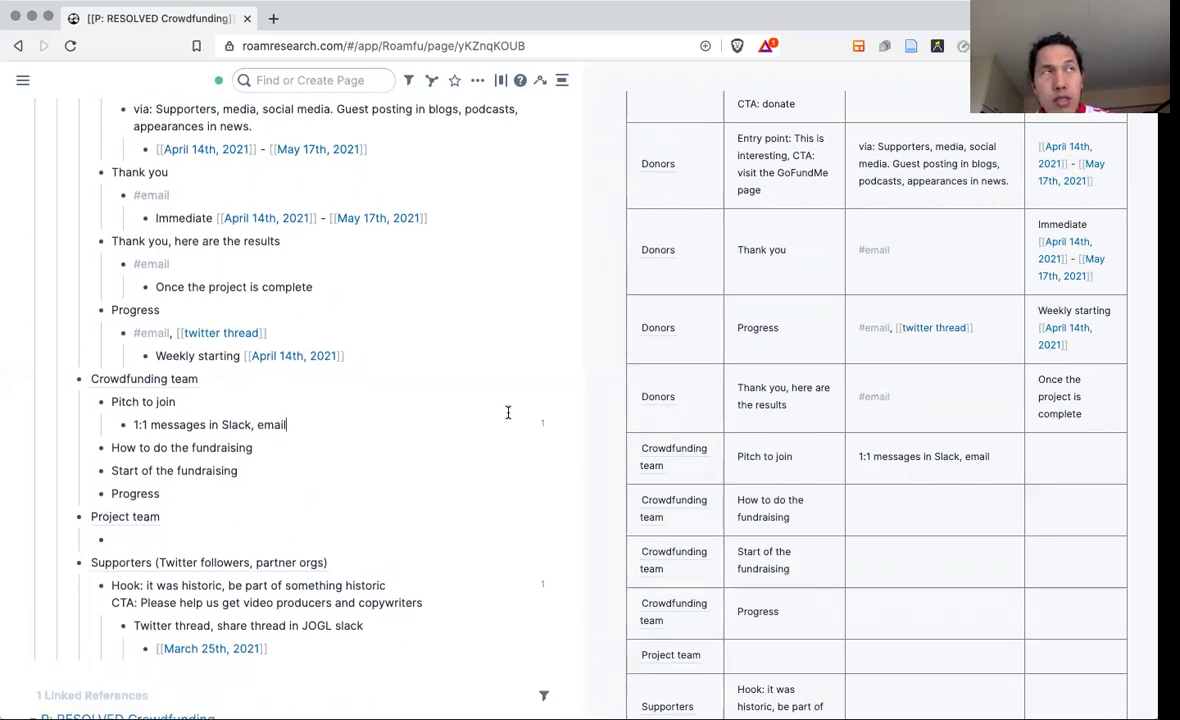
pyautogui.click(350, 356)
pyautogui.moveTo(350, 356); pyautogui.dragTo(243, 355)
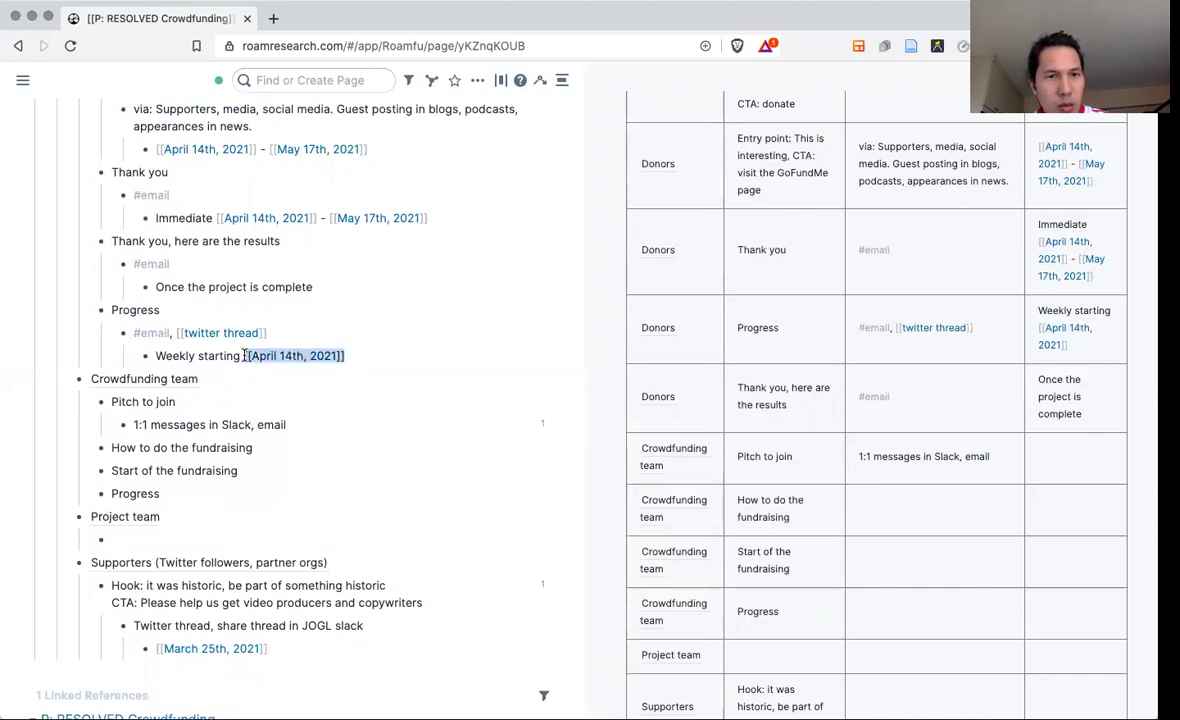
# Nest [[April 14th, 2021]] under the Pitch to join channel line.
pyautogui.click(301, 424)
pyautogui.press('Return')
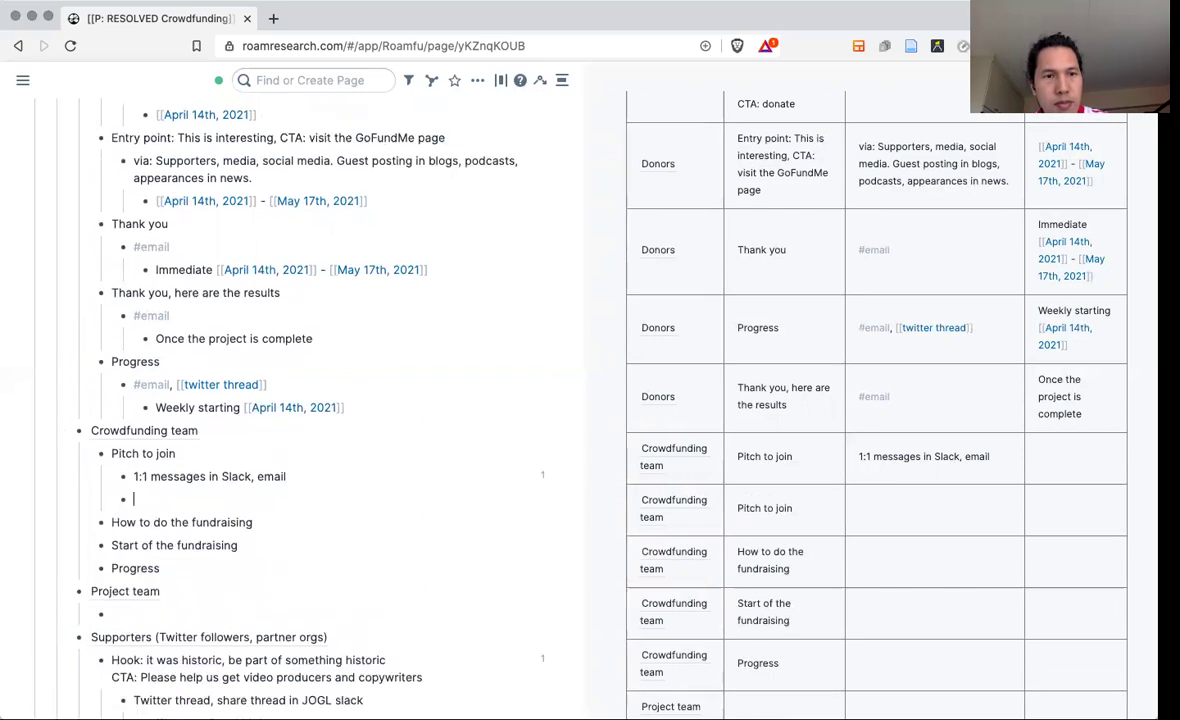
pyautogui.press('Tab')
pyautogui.write('[[April 14th, 2021]]')
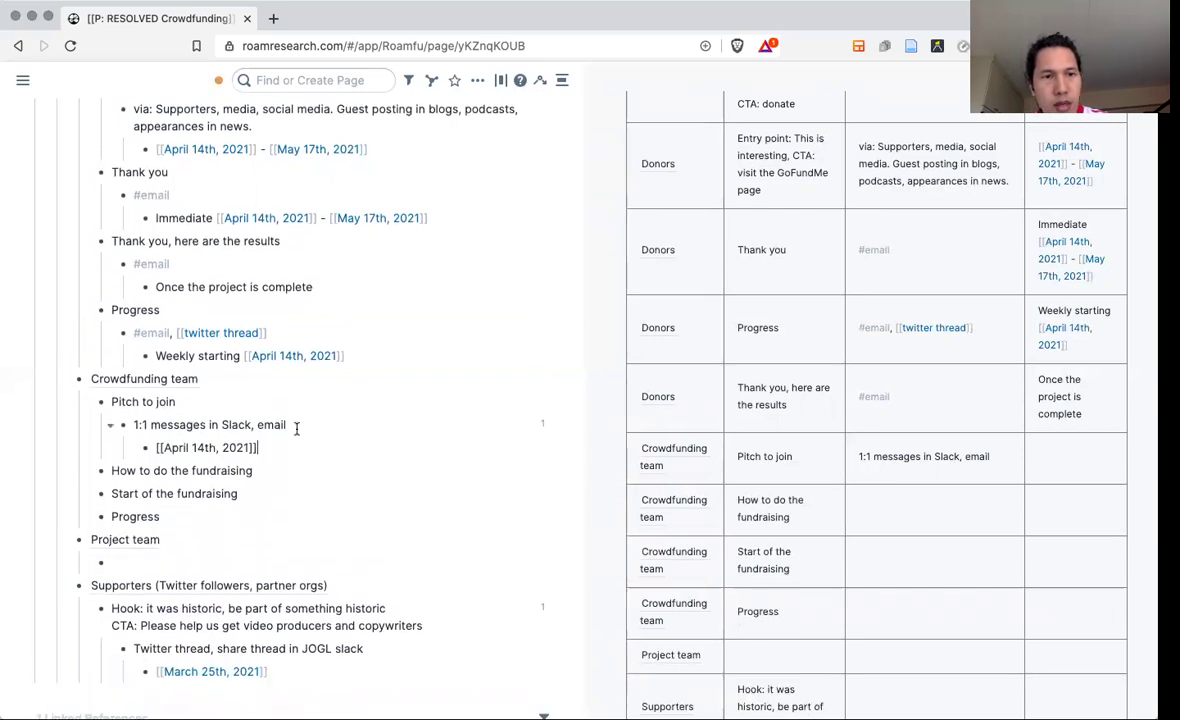
# Copy '1:1 messages in Slack, email' into a nested block under How to do the fundraising.
pyautogui.press('Down')
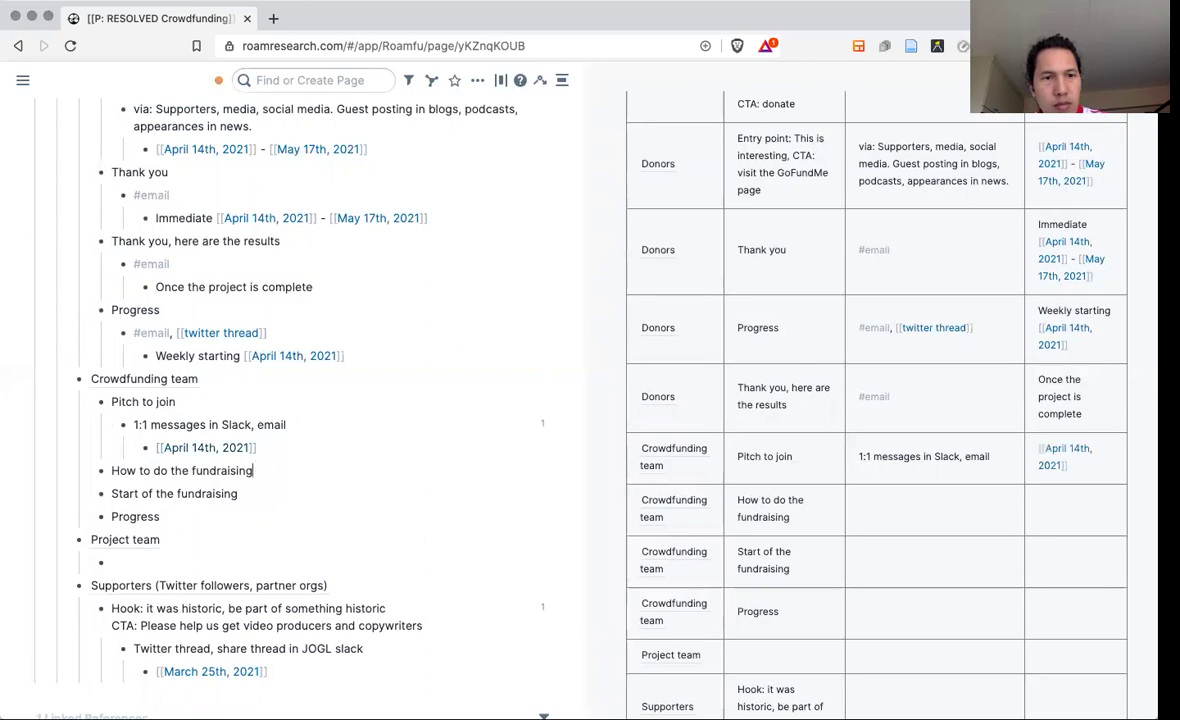
pyautogui.press('Return')
pyautogui.press('Tab')
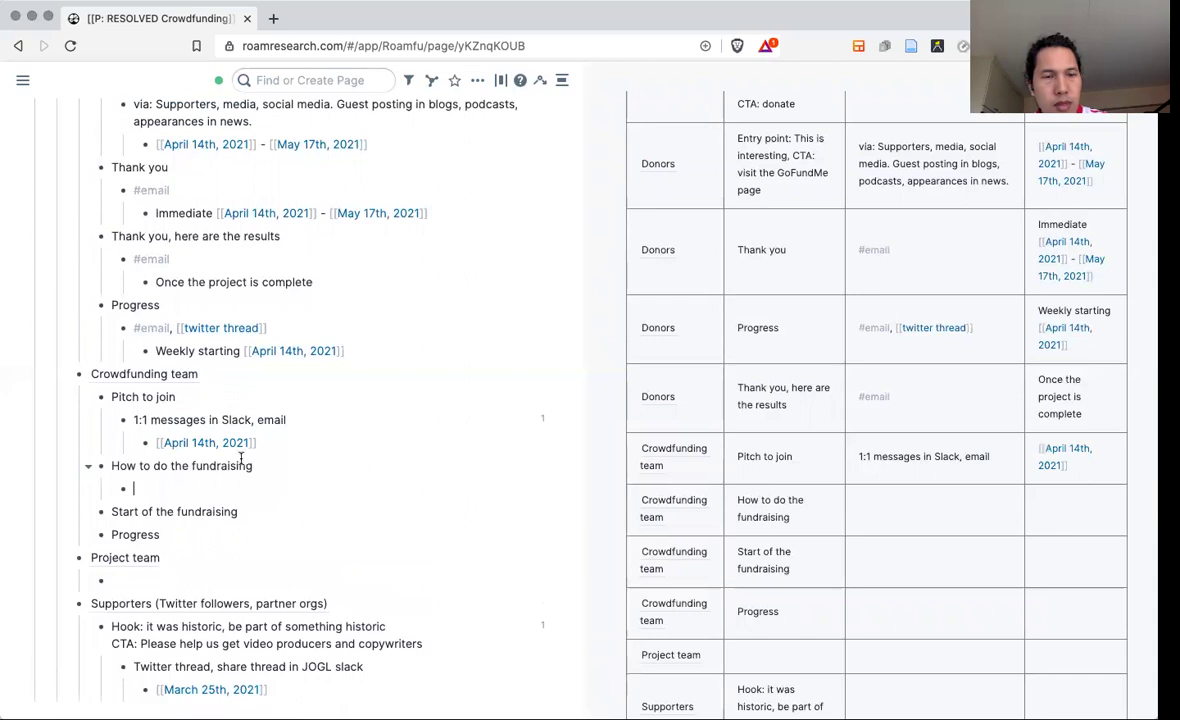
pyautogui.tripleClick(200, 420)
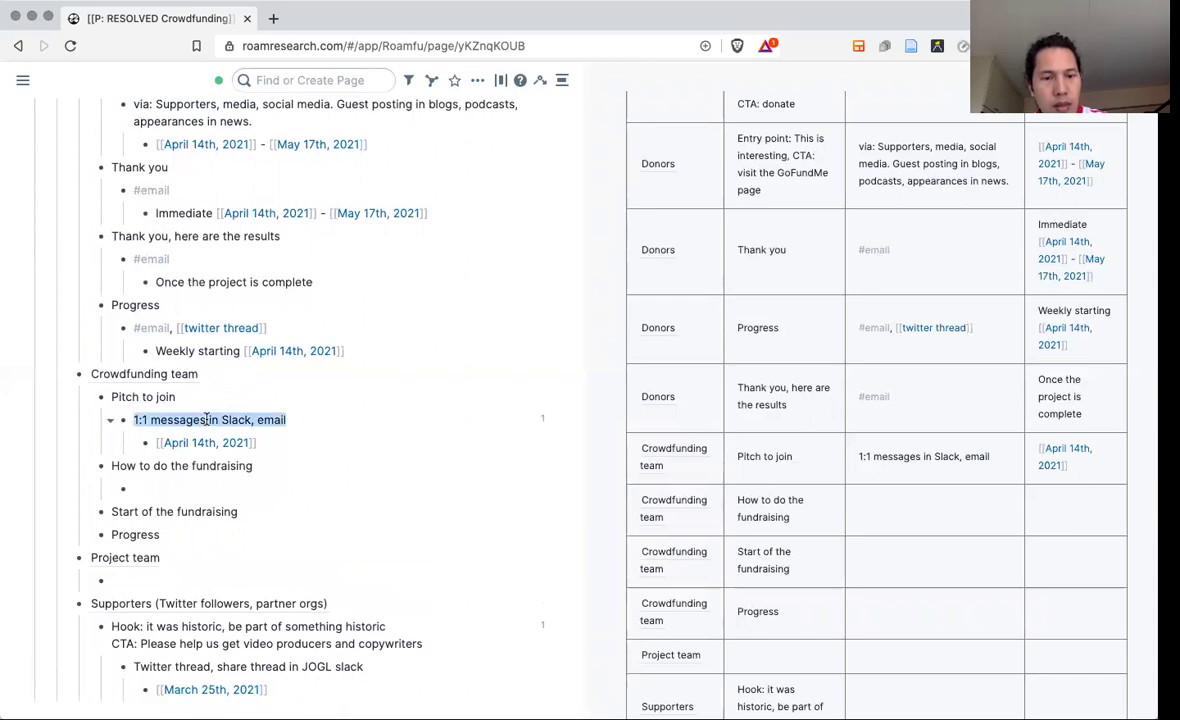
pyautogui.hotkey('ctrl', 'c')
pyautogui.click(192, 492)
pyautogui.hotkey('ctrl', 'v')
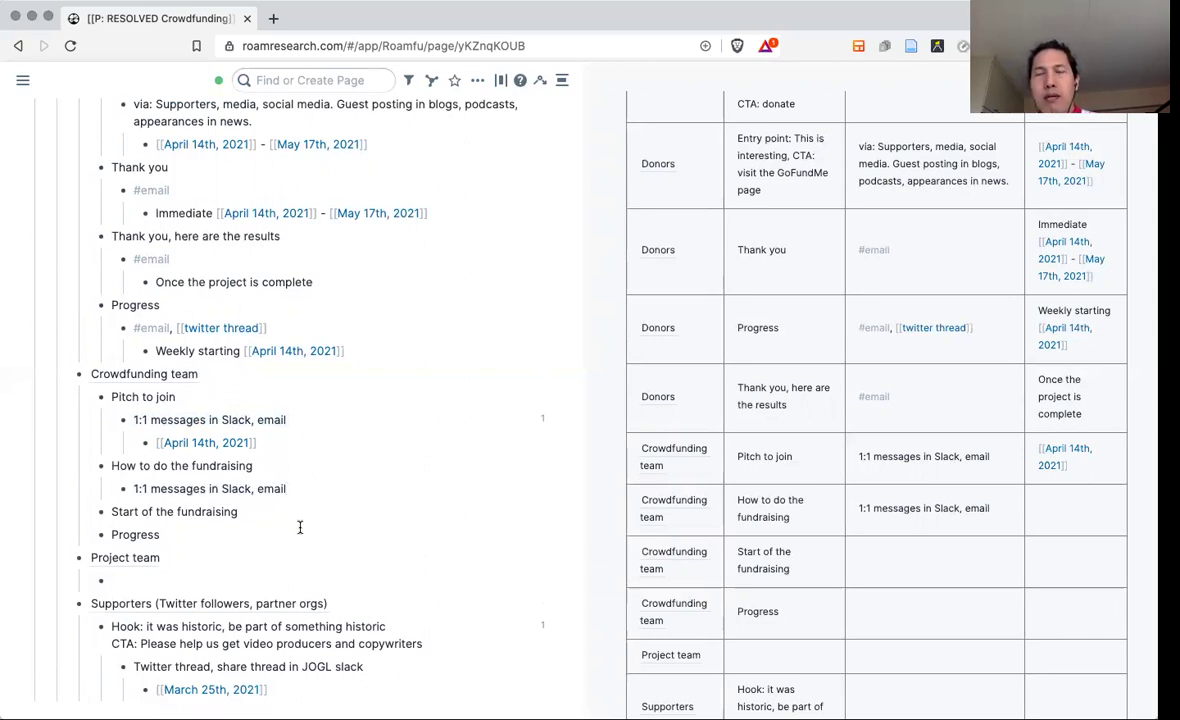
# Add April 14th, 2021 beneath the fundraising channel line.
pyautogui.tripleClick(270, 444)
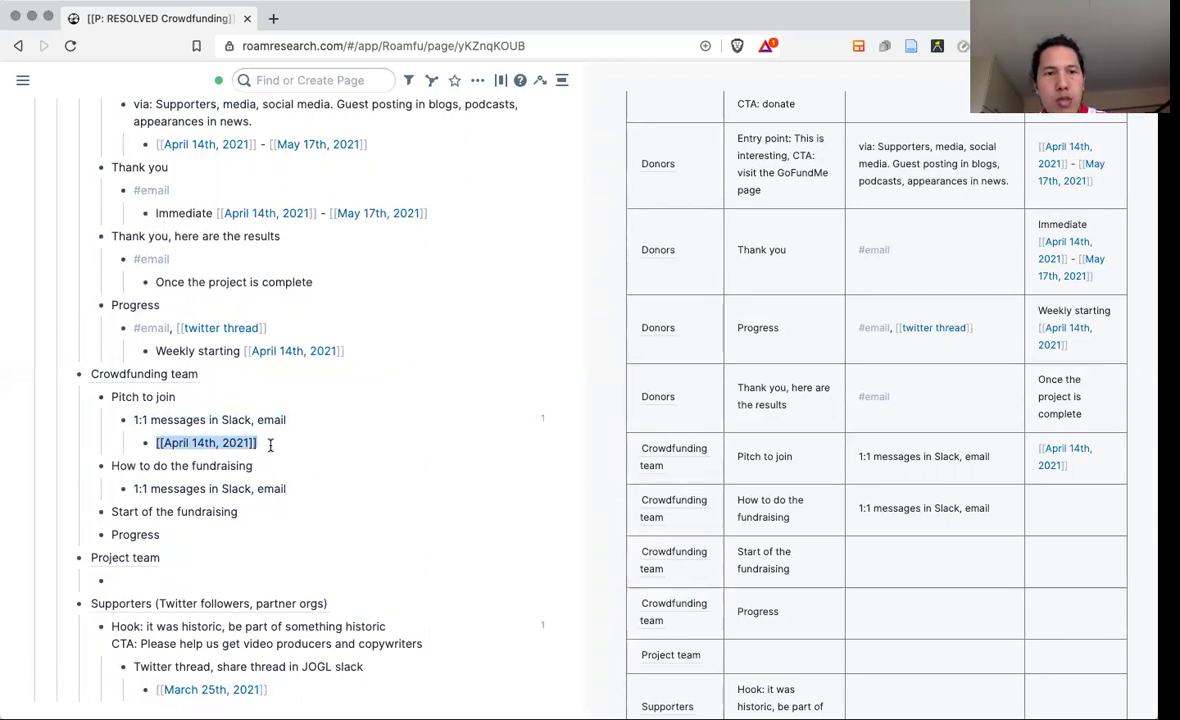
pyautogui.click(314, 488)
pyautogui.press('Return')
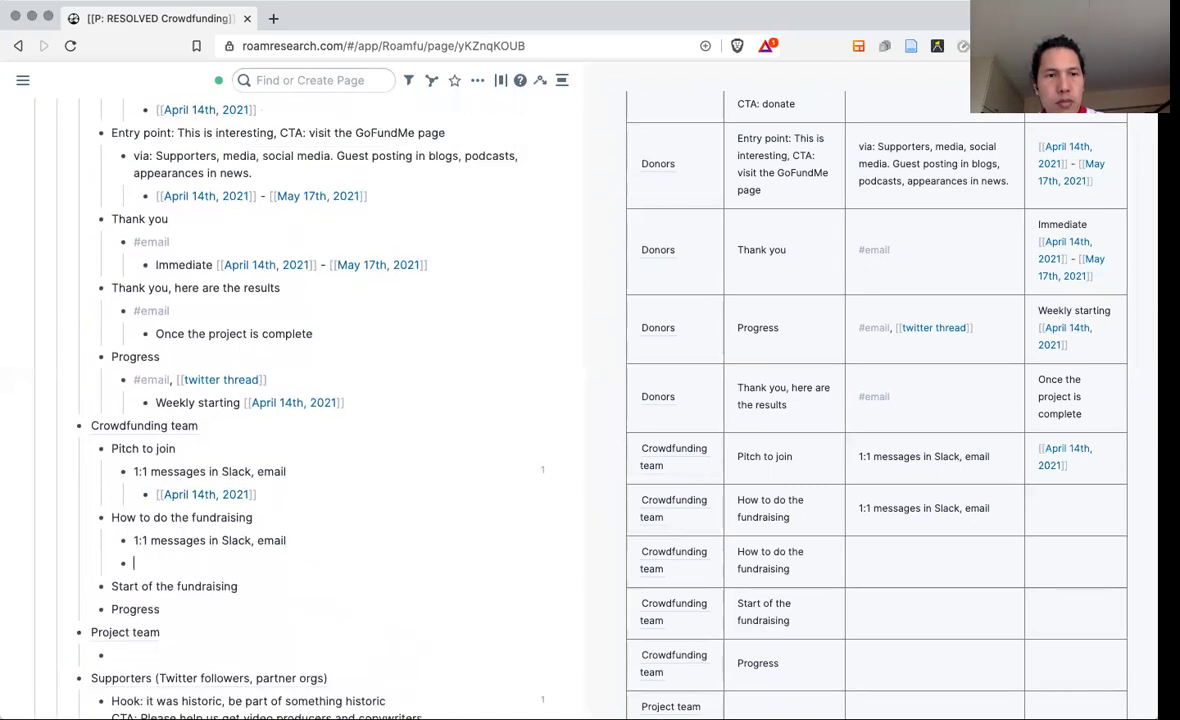
pyautogui.scroll(-1, 282, 441)
pyautogui.hotkey('ctrl', 'v')
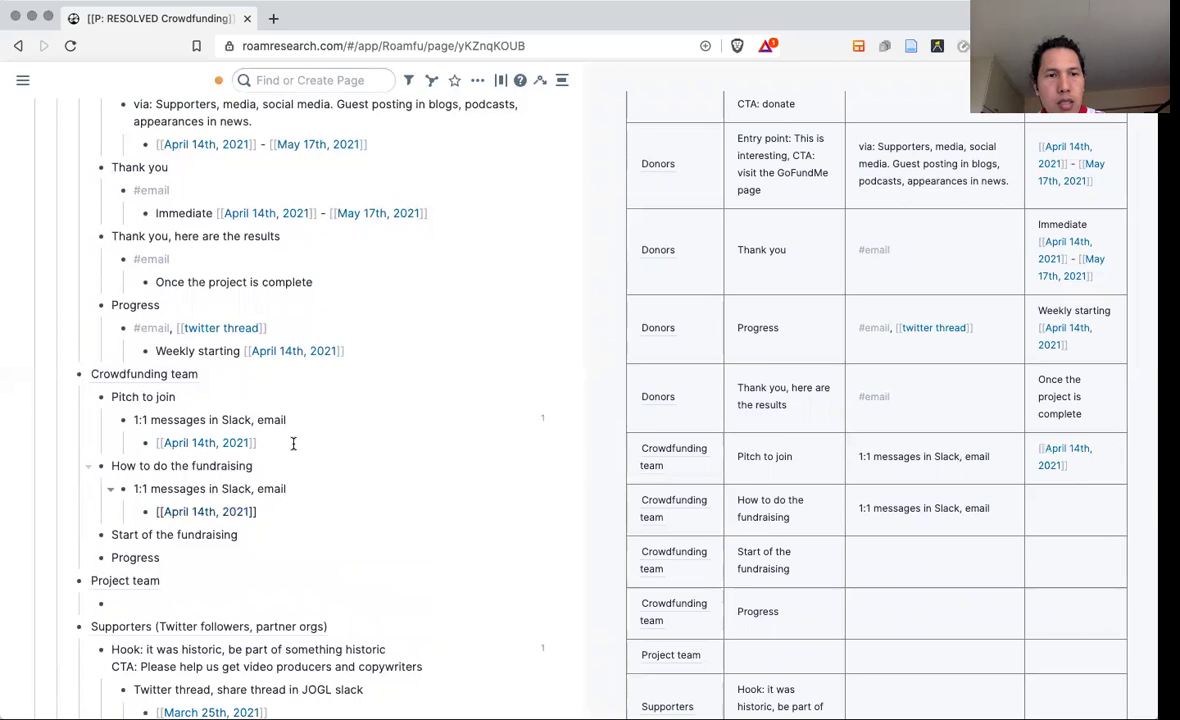
pyautogui.click(282, 441)
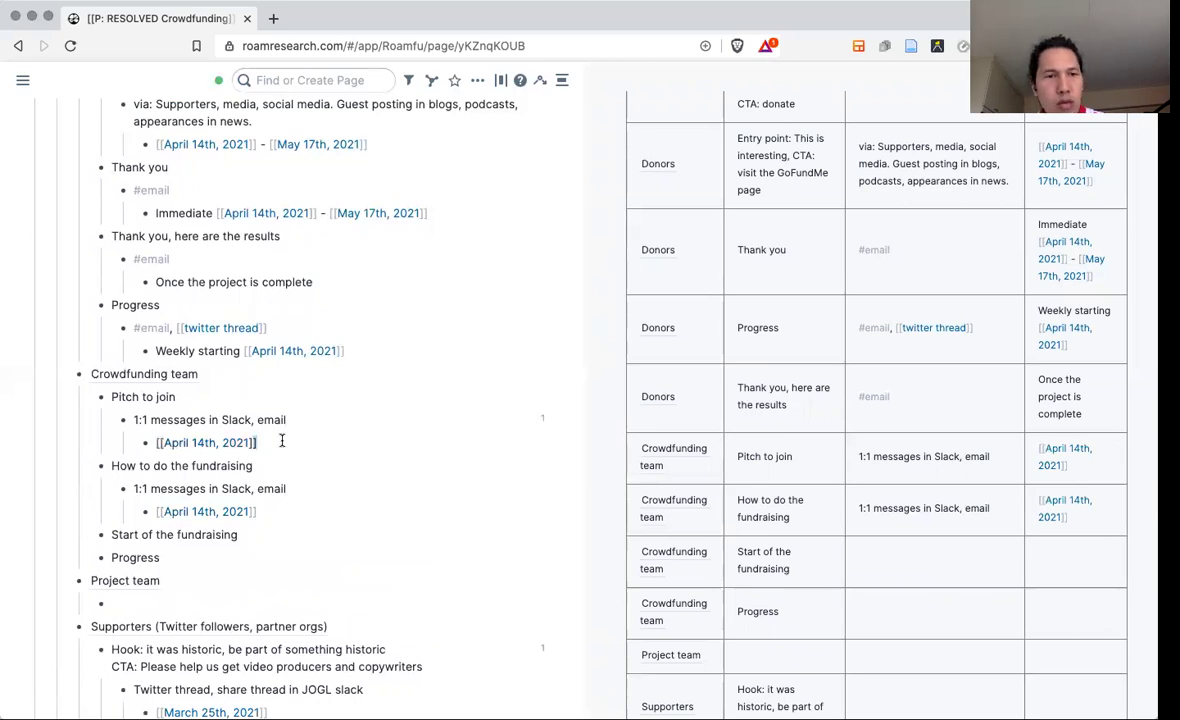
pyautogui.hotkey('ctrl', 'a')
# Replace the Pitch to join date with March 30th, 2021 using the date picker.
pyautogui.scroll(-5, 838, 507)
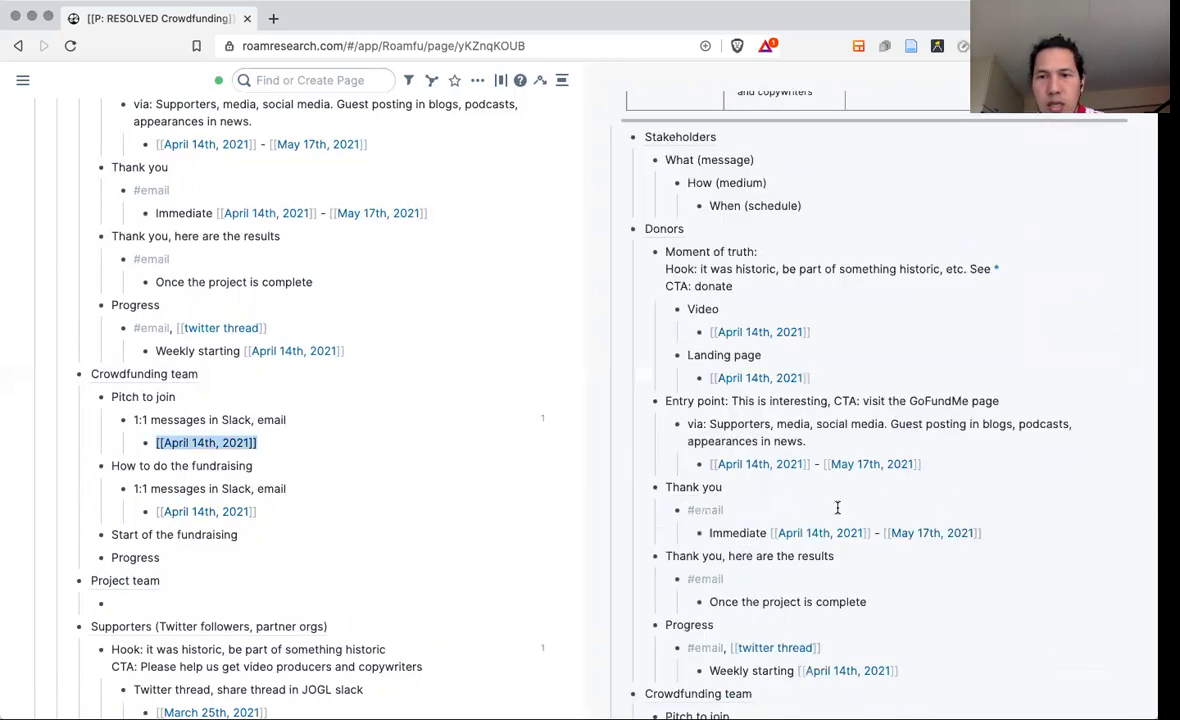
pyautogui.scroll(-2, 838, 507)
pyautogui.scroll(-5, 838, 507)
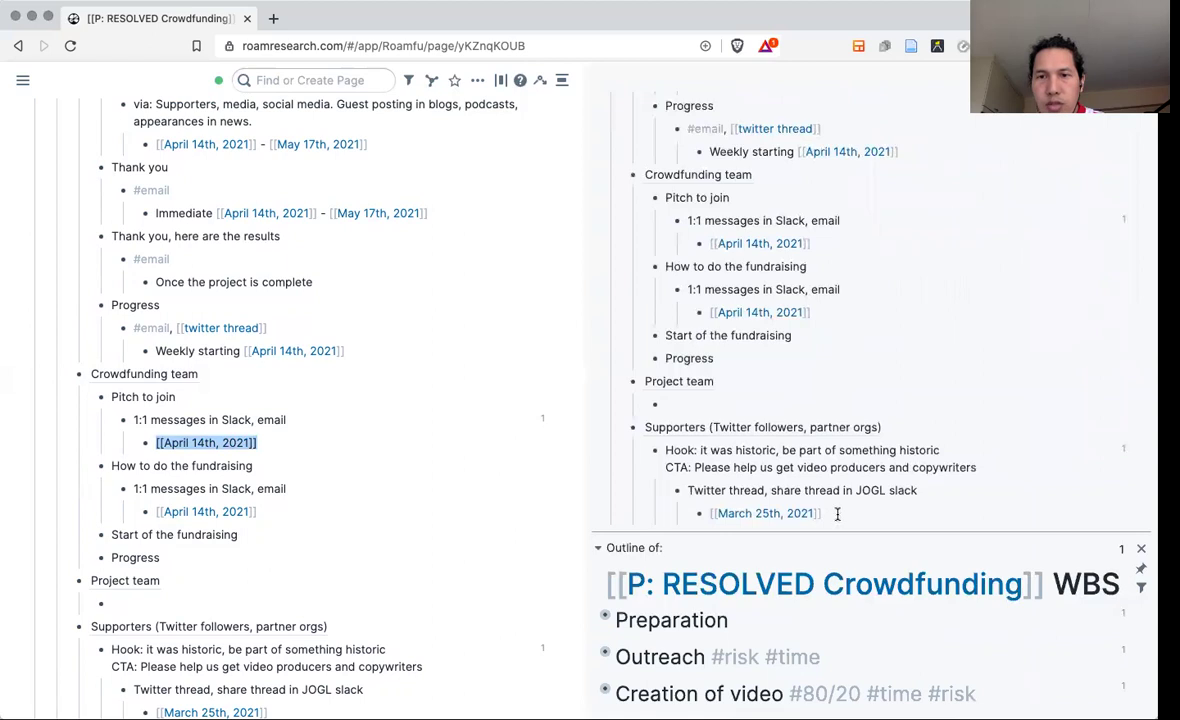
pyautogui.scroll(1, 824, 345)
pyautogui.moveTo(763, 350)
pyautogui.click(824, 302)
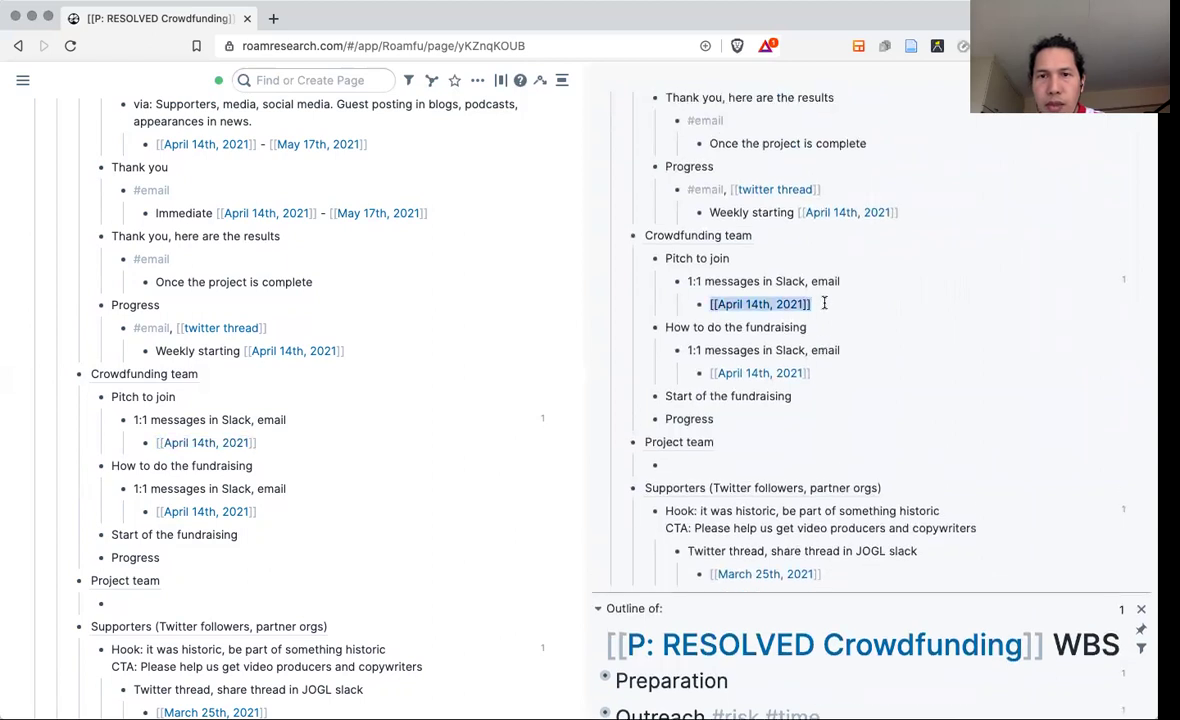
pyautogui.press('BackSpace')
pyautogui.write('/da')
pyautogui.press('Return')
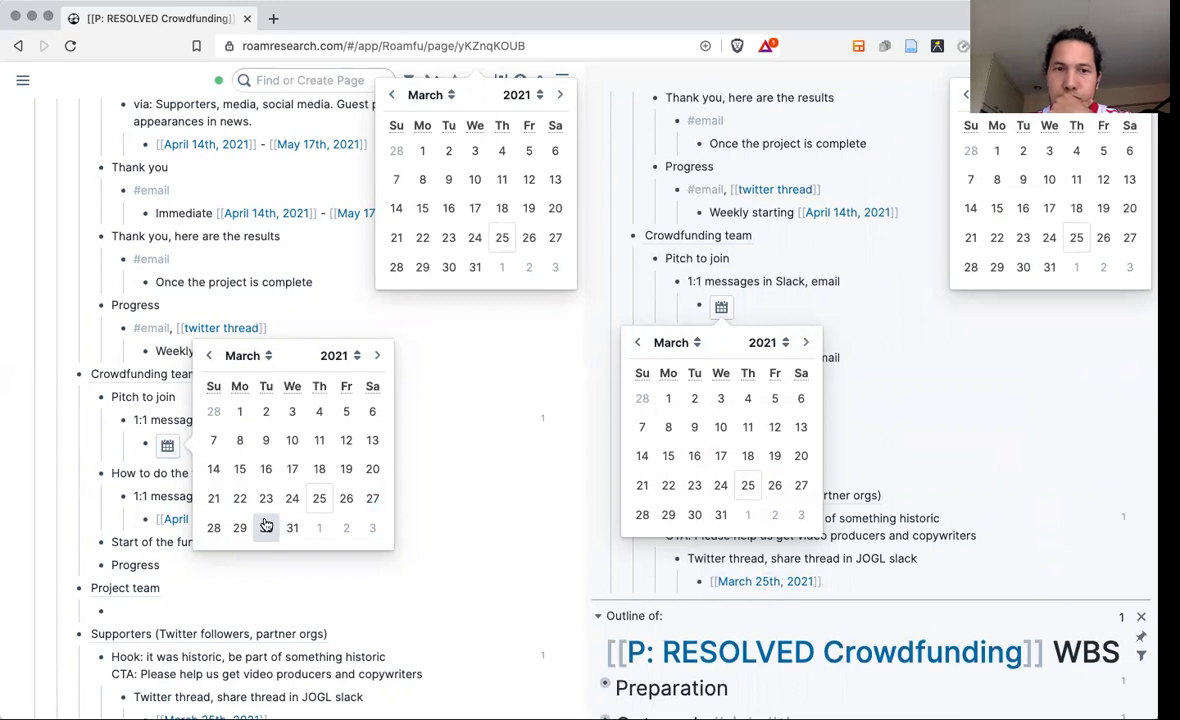
pyautogui.click(266, 525)
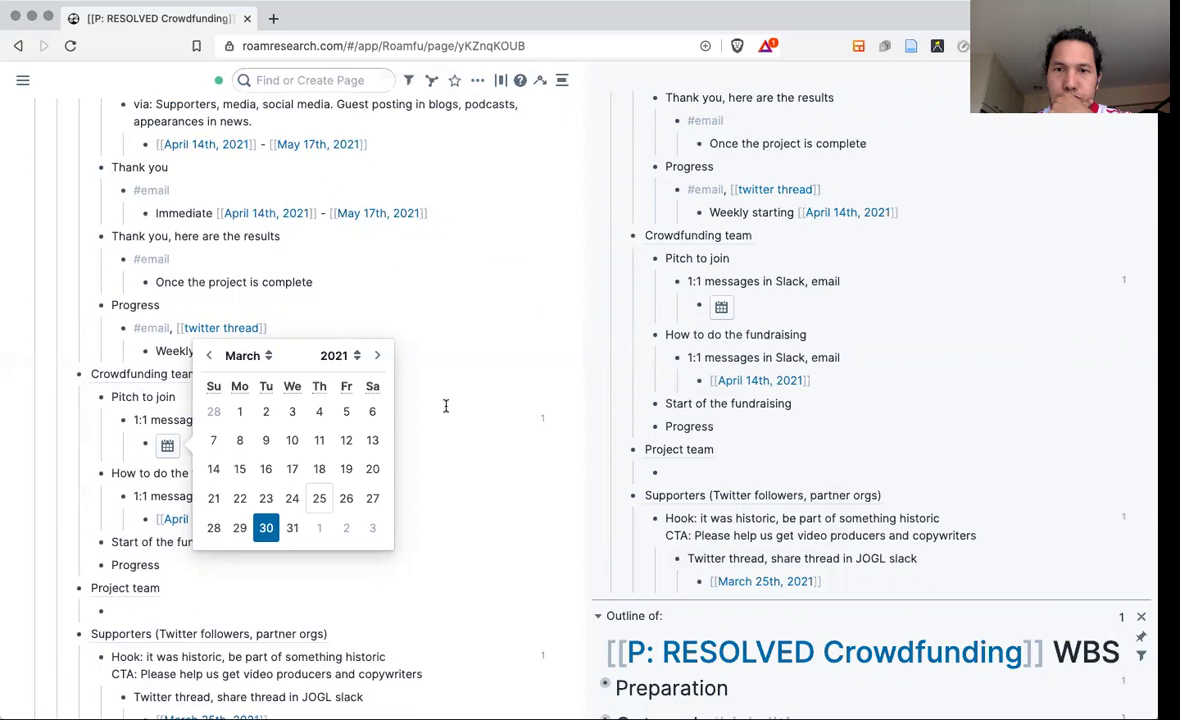
pyautogui.click(446, 407)
pyautogui.click(362, 352)
pyautogui.scroll(-1, 373, 435)
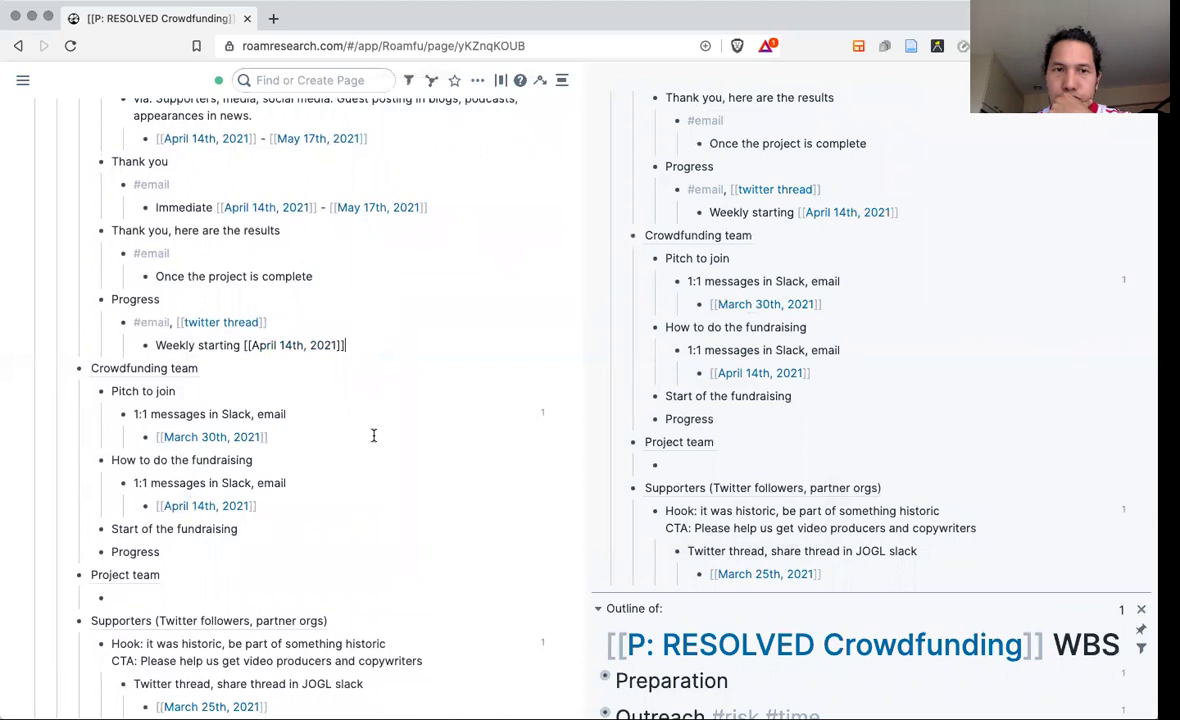
# Collapse the sidebar communications table's Block Outline, leaving the WBS Communications to-dos in view.
pyautogui.scroll(-5, 686, 445)
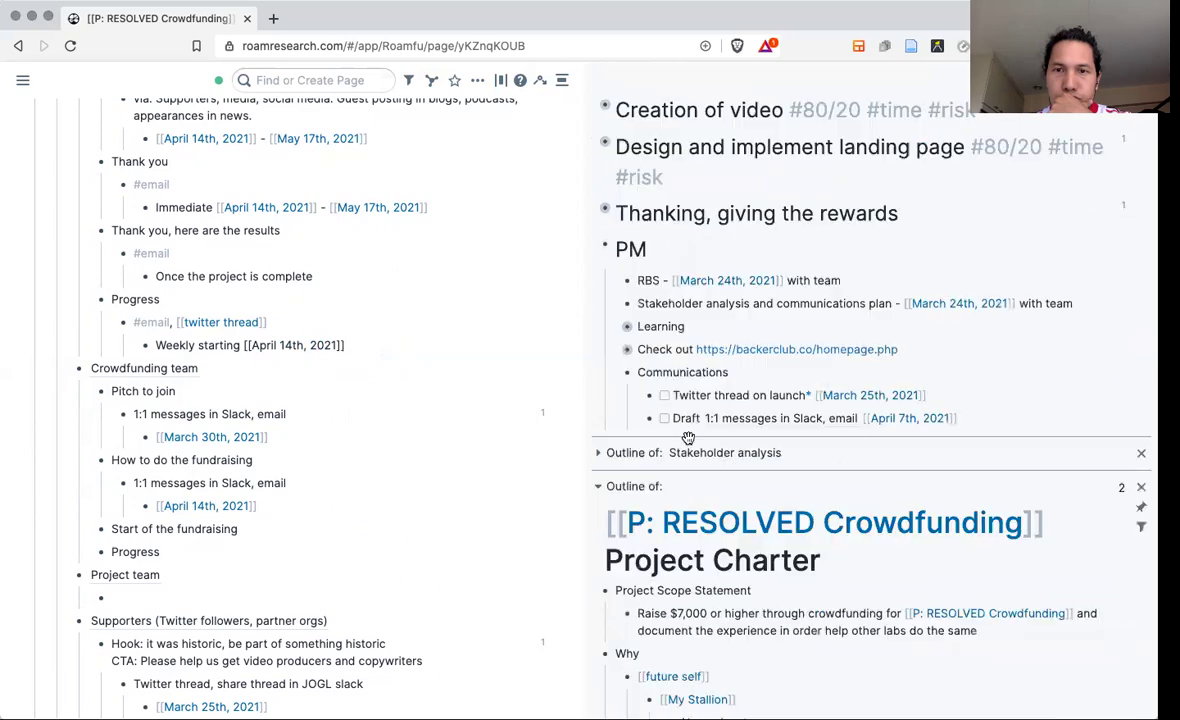
pyautogui.scroll(-3, 686, 445)
pyautogui.scroll(-5, 686, 445)
pyautogui.scroll(-5, 688, 446)
pyautogui.scroll(-5, 689, 444)
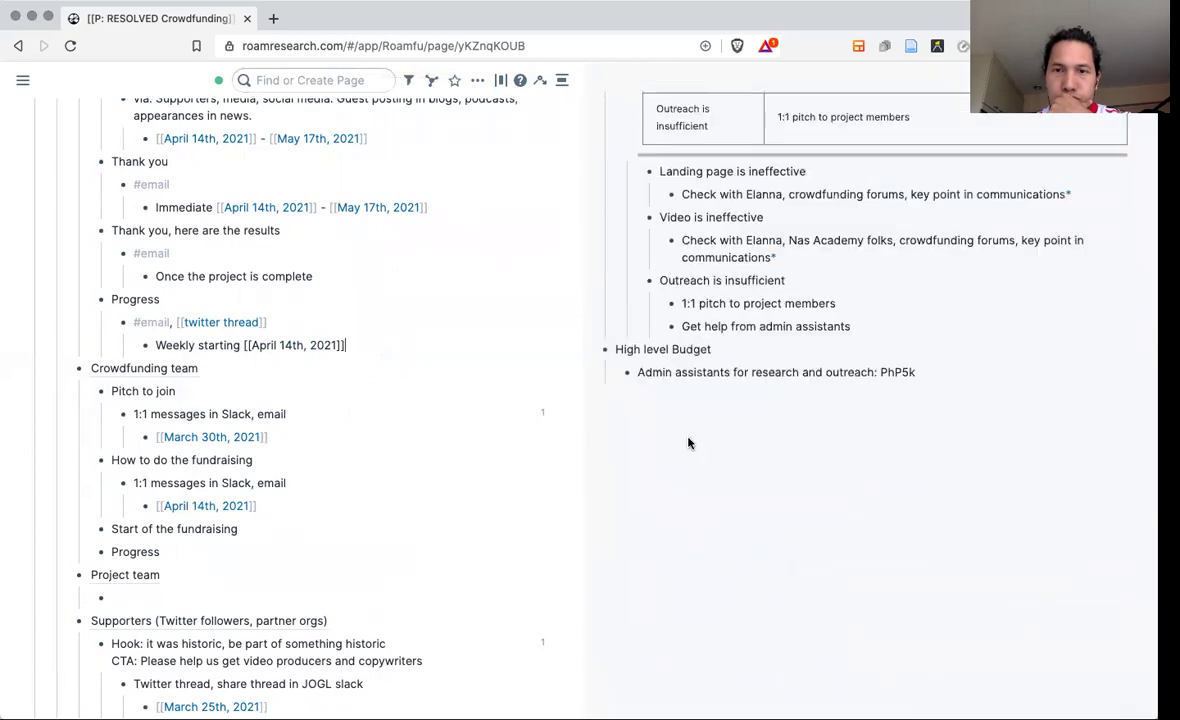
pyautogui.scroll(5, 690, 443)
pyautogui.scroll(5, 690, 443)
pyautogui.scroll(5, 690, 443)
pyautogui.scroll(2, 688, 443)
pyautogui.scroll(5, 688, 443)
pyautogui.scroll(5, 688, 443)
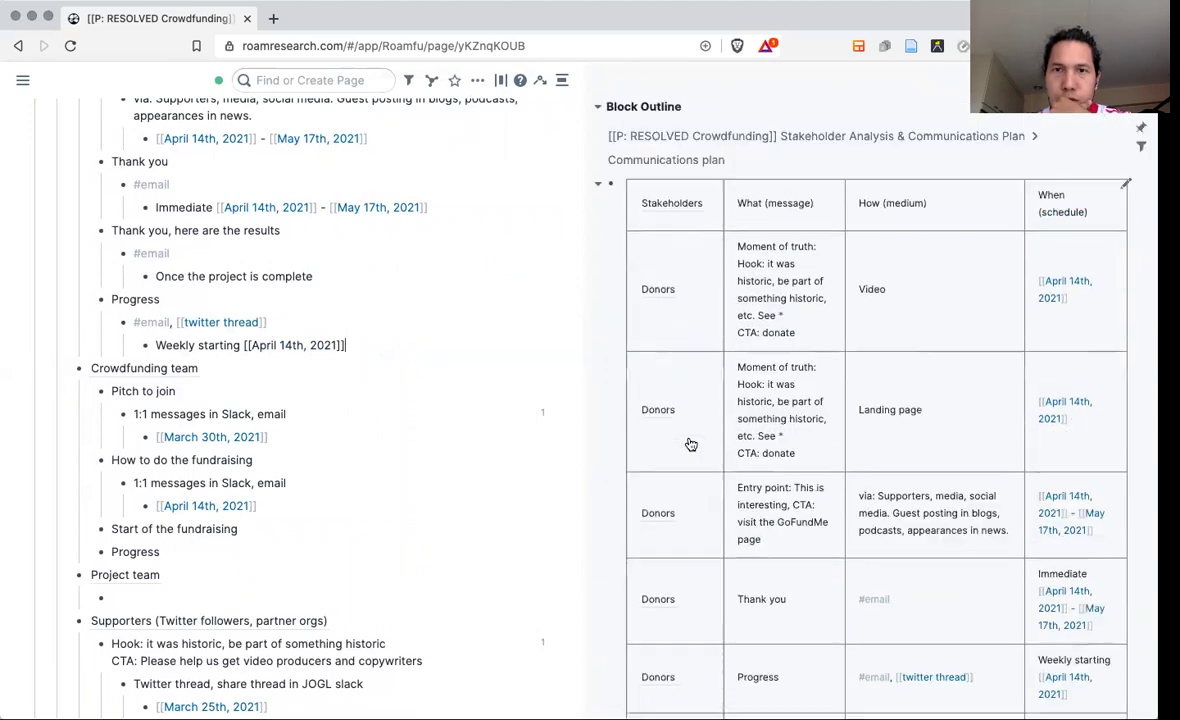
pyautogui.scroll(-5, 687, 443)
pyautogui.scroll(5, 688, 443)
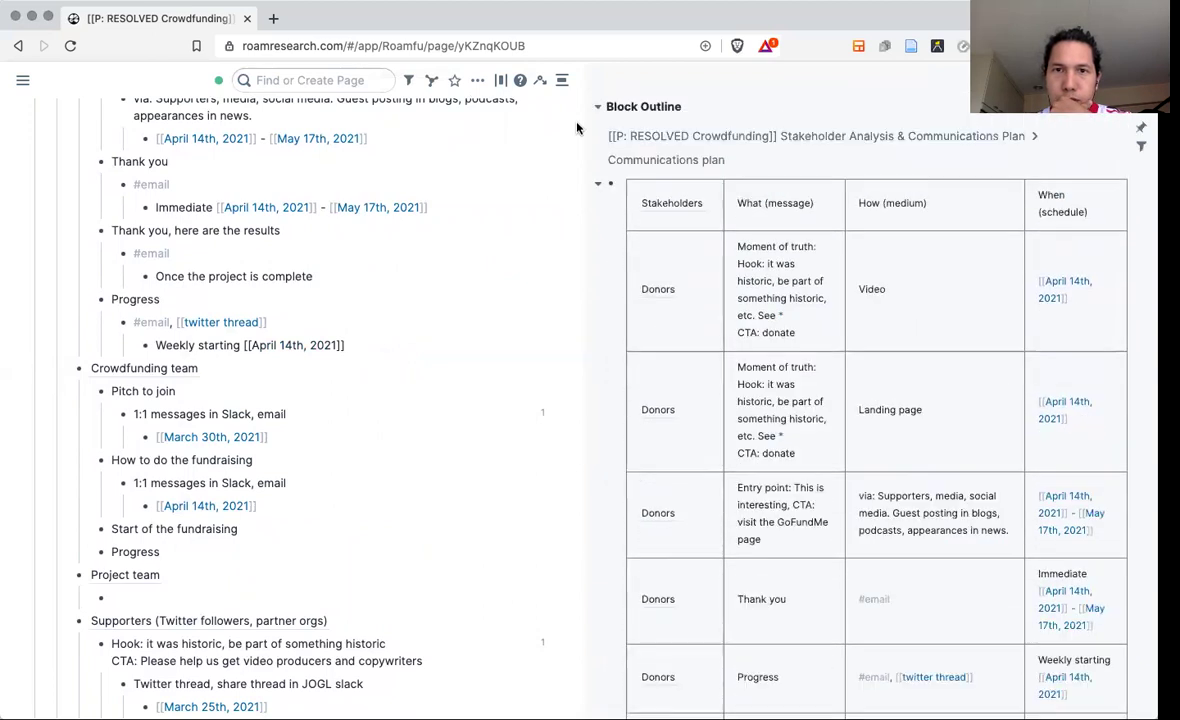
pyautogui.click(600, 110)
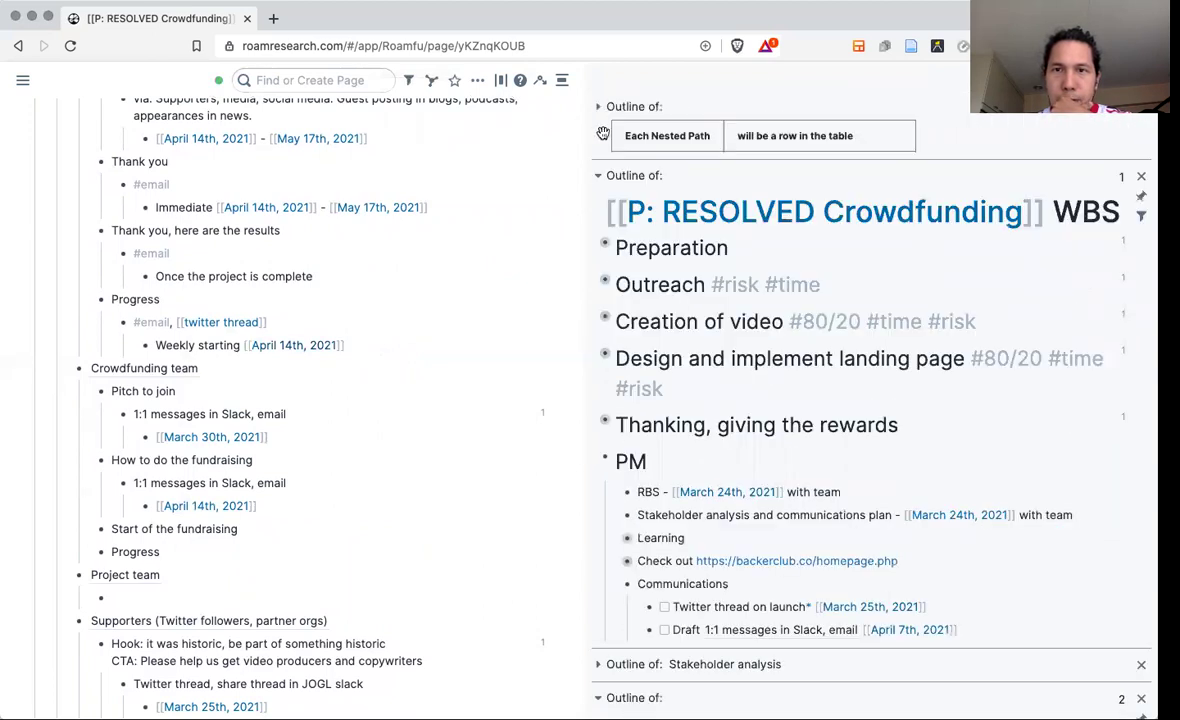
pyautogui.scroll(-5, 666, 302)
pyautogui.scroll(2, 668, 305)
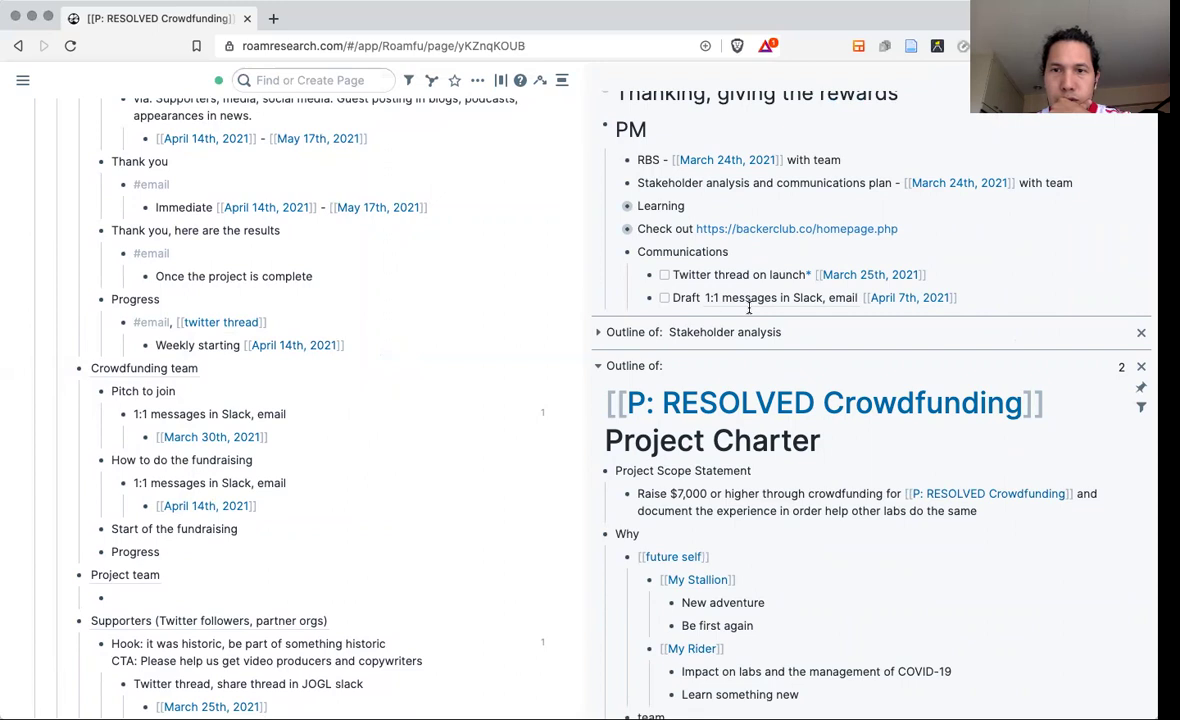
# Append 'for' plus a Crowdfunding team block reference to the WBS Draft task.
pyautogui.click(862, 297)
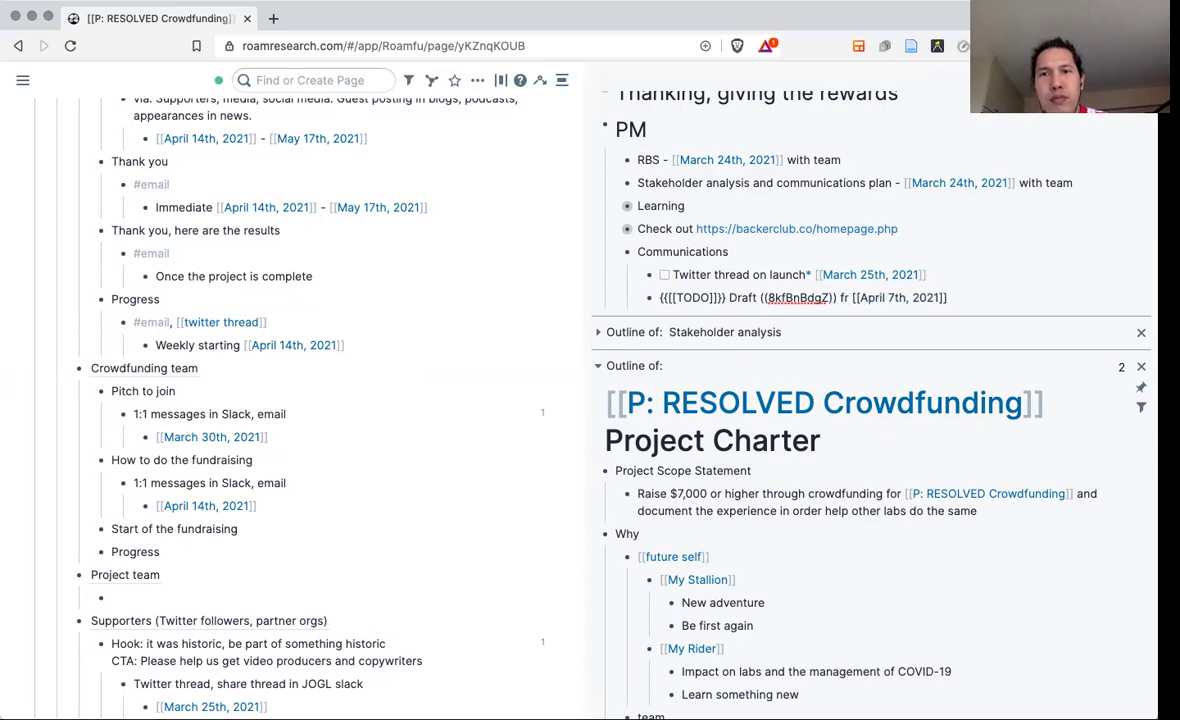
pyautogui.write('for')
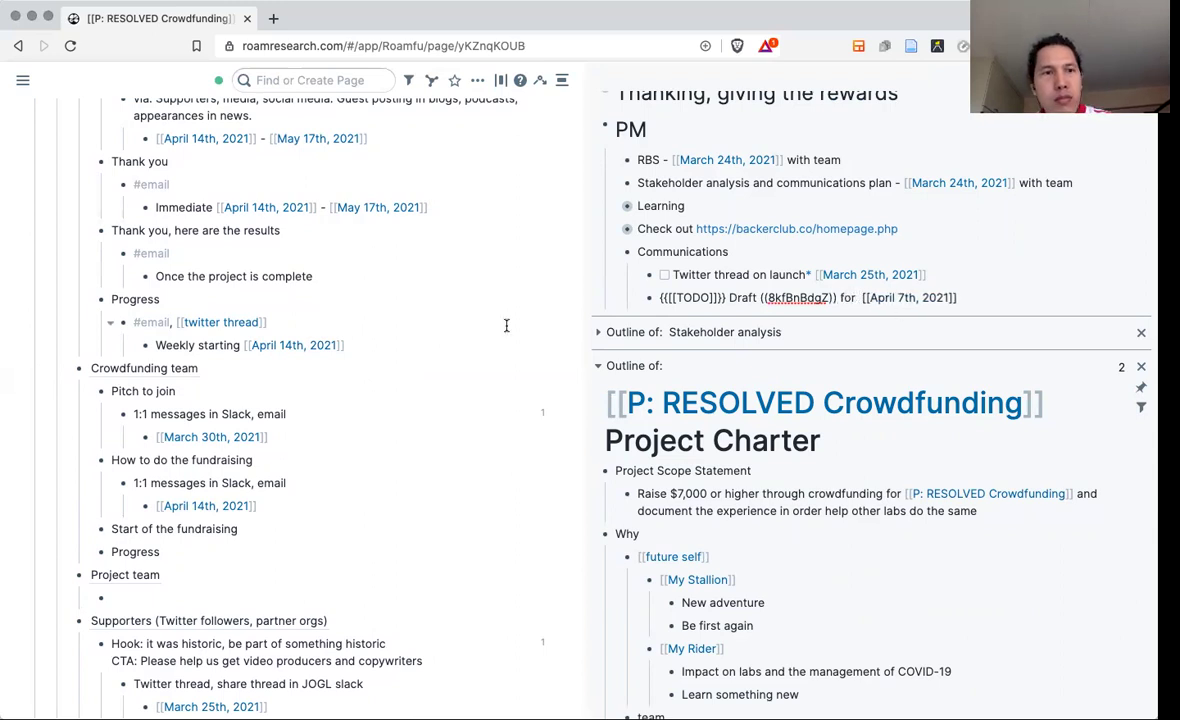
pyautogui.scroll(2, 506, 325)
pyautogui.scroll(2, 506, 325)
pyautogui.scroll(4, 506, 325)
pyautogui.scroll(1, 506, 325)
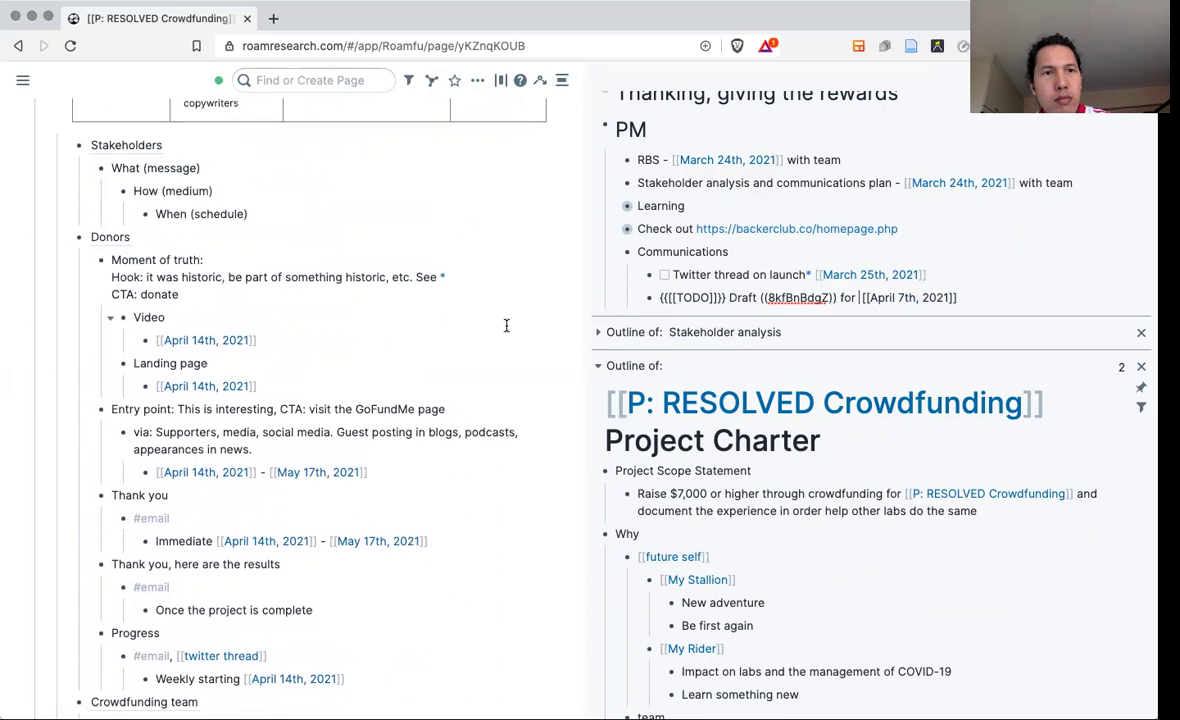
pyautogui.scroll(-2, 506, 325)
pyautogui.scroll(-3, 506, 325)
pyautogui.scroll(-4, 506, 325)
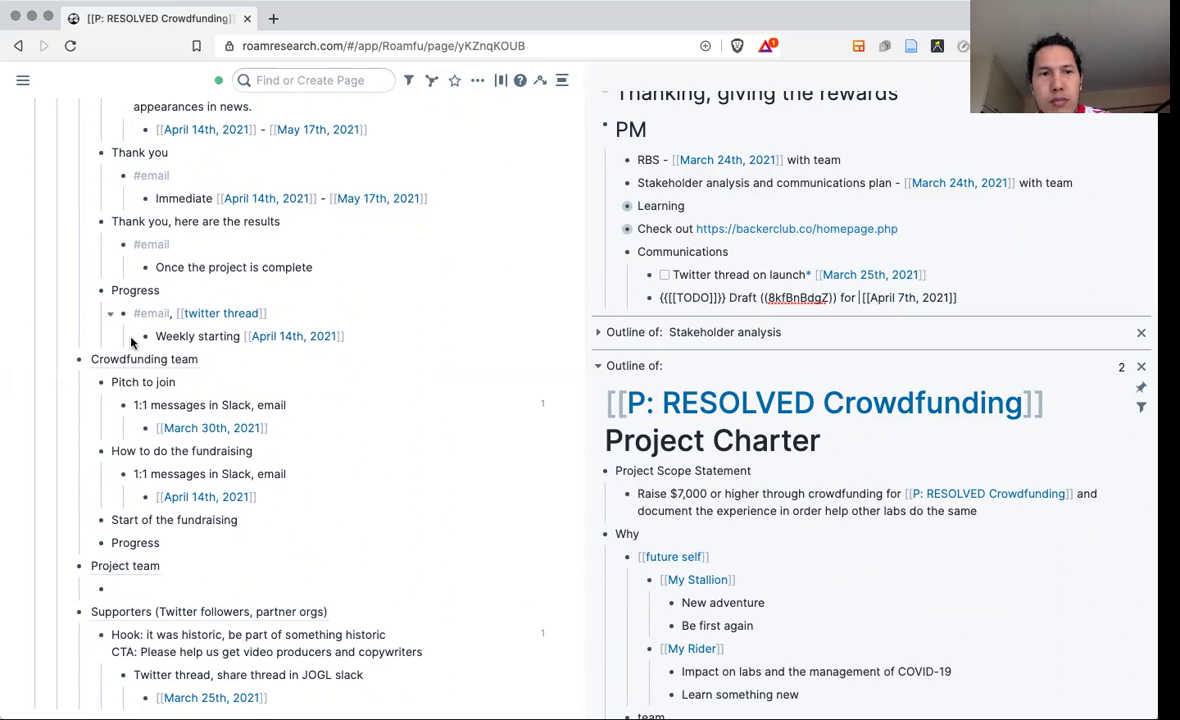
pyautogui.click(239, 363)
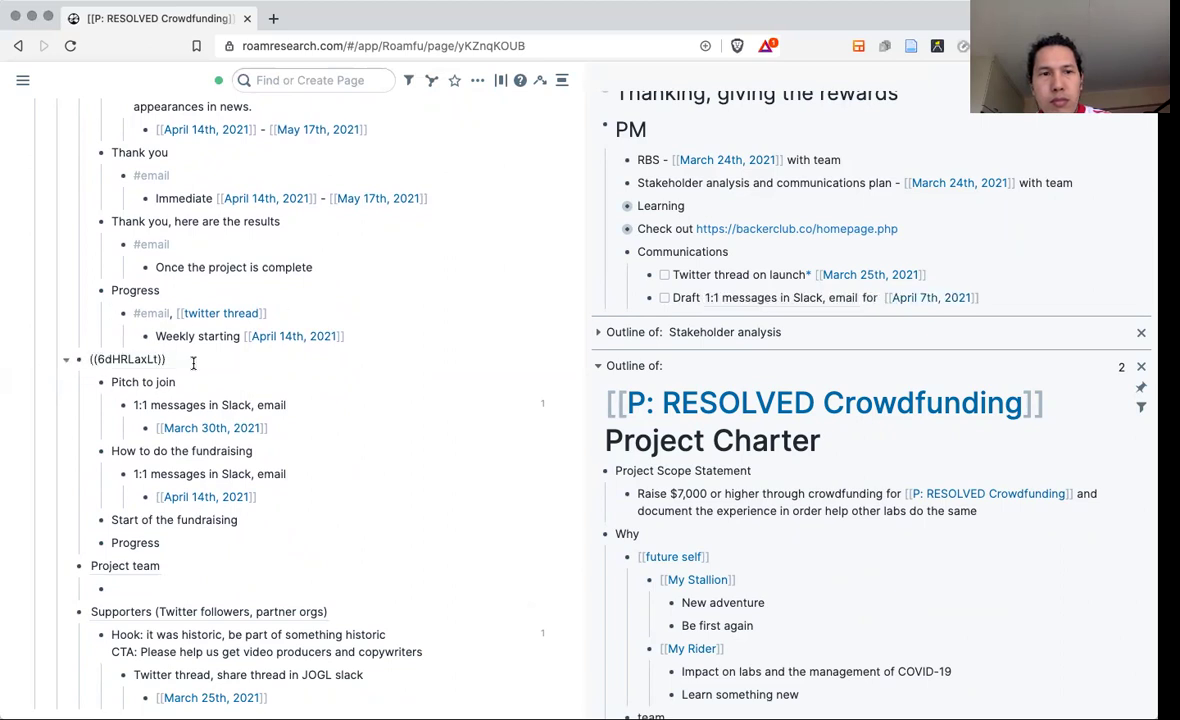
pyautogui.hotkey('ctrl', 'a')
pyautogui.hotkey('ctrl', 'c')
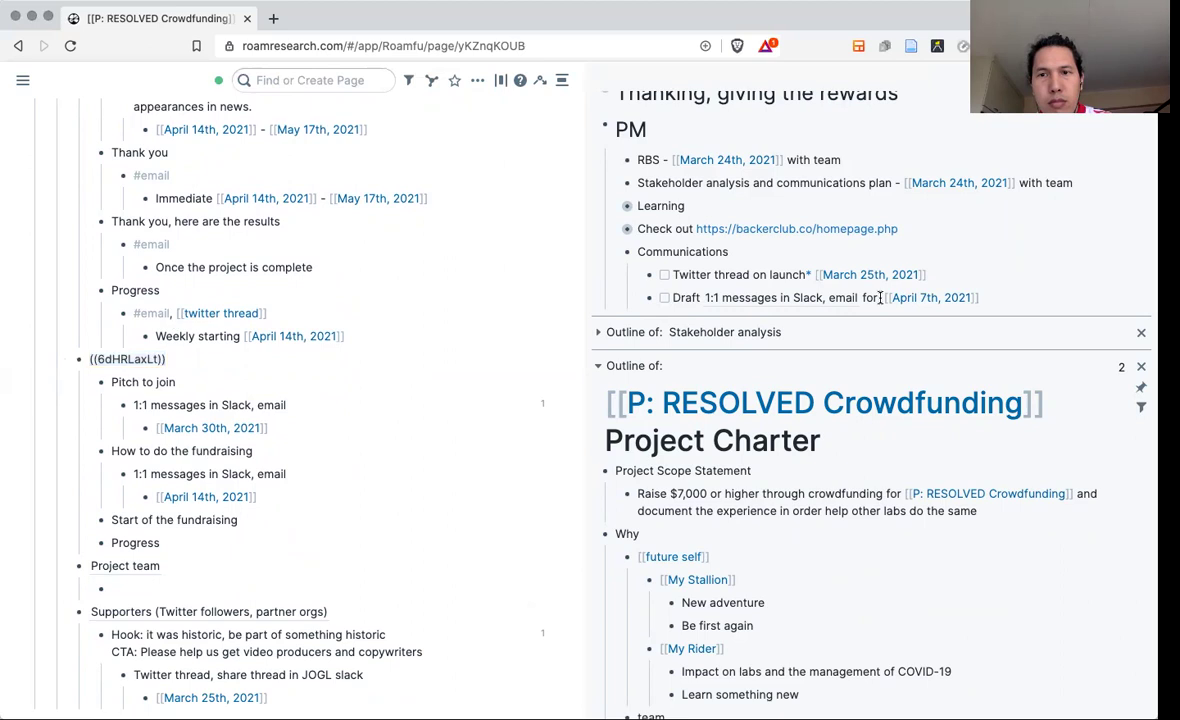
pyautogui.click(866, 298)
pyautogui.hotkey('ctrl', 'v')
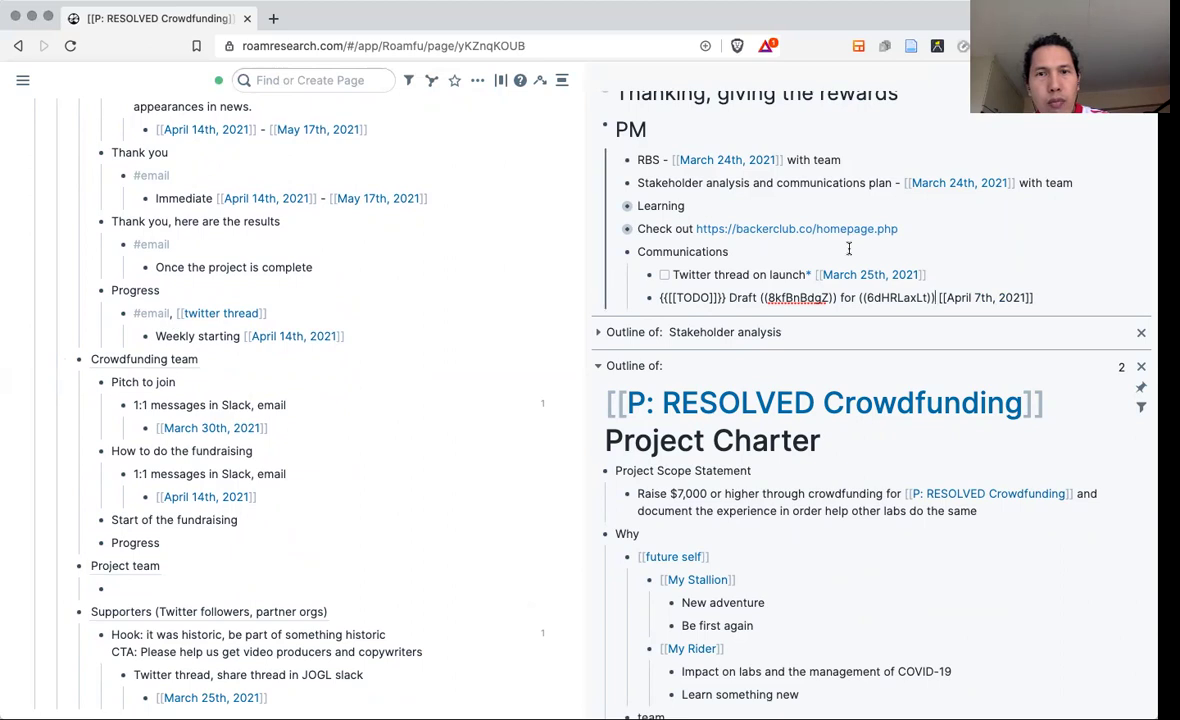
# Swap the Draft task's April 7th date for a March 30th, 2021 block reference.
pyautogui.moveTo(1043, 297); pyautogui.dragTo(939, 297)
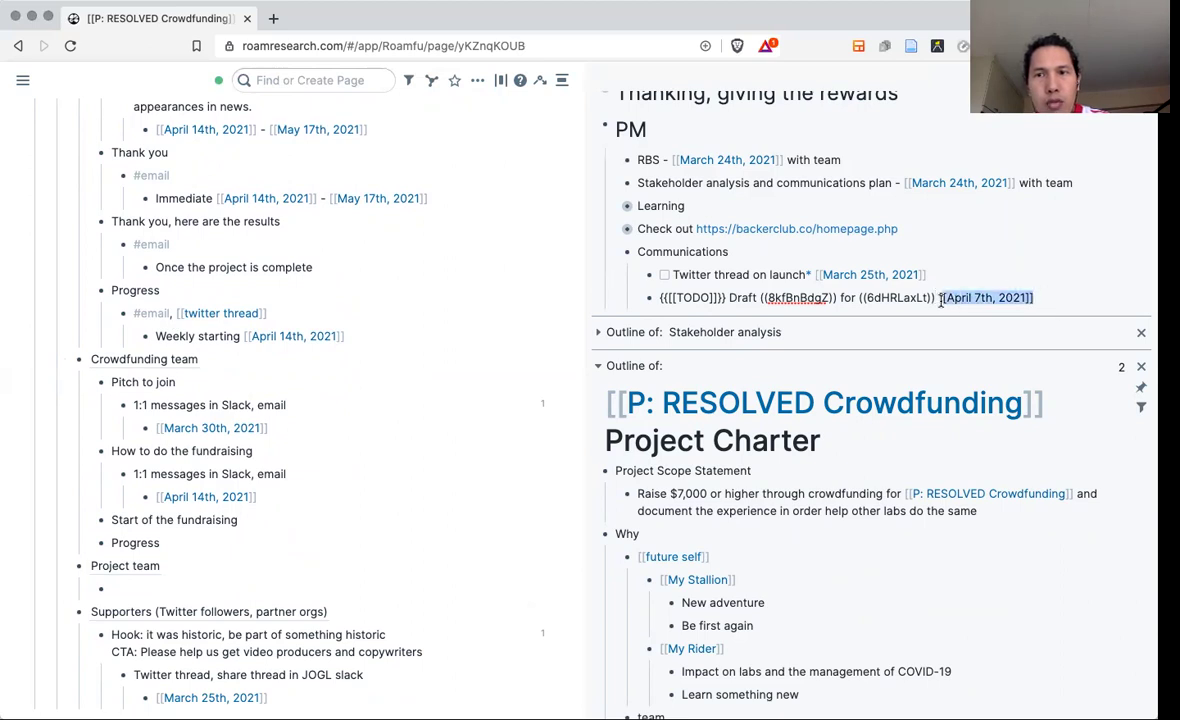
pyautogui.write('[')
pyautogui.press('BackSpace')
pyautogui.scroll(1, 436, 296)
pyautogui.scroll(3, 436, 296)
pyautogui.scroll(-6, 436, 296)
pyautogui.scroll(-1, 436, 296)
pyautogui.scroll(2, 434, 296)
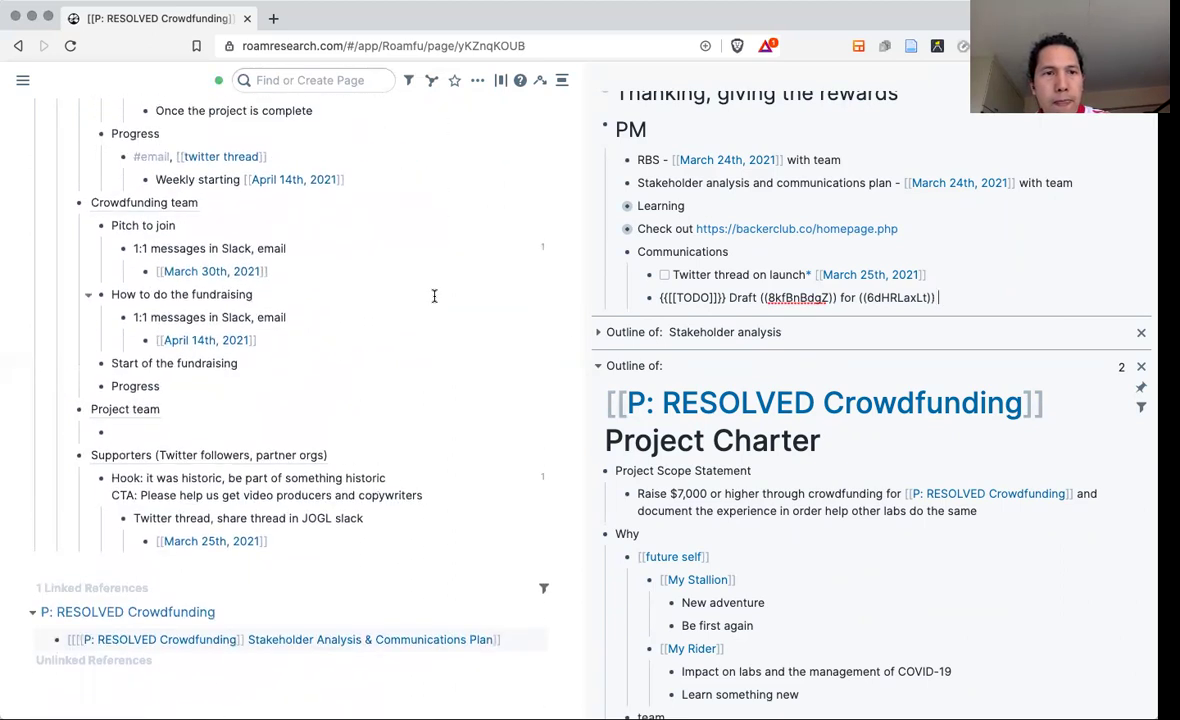
pyautogui.scroll(1, 434, 296)
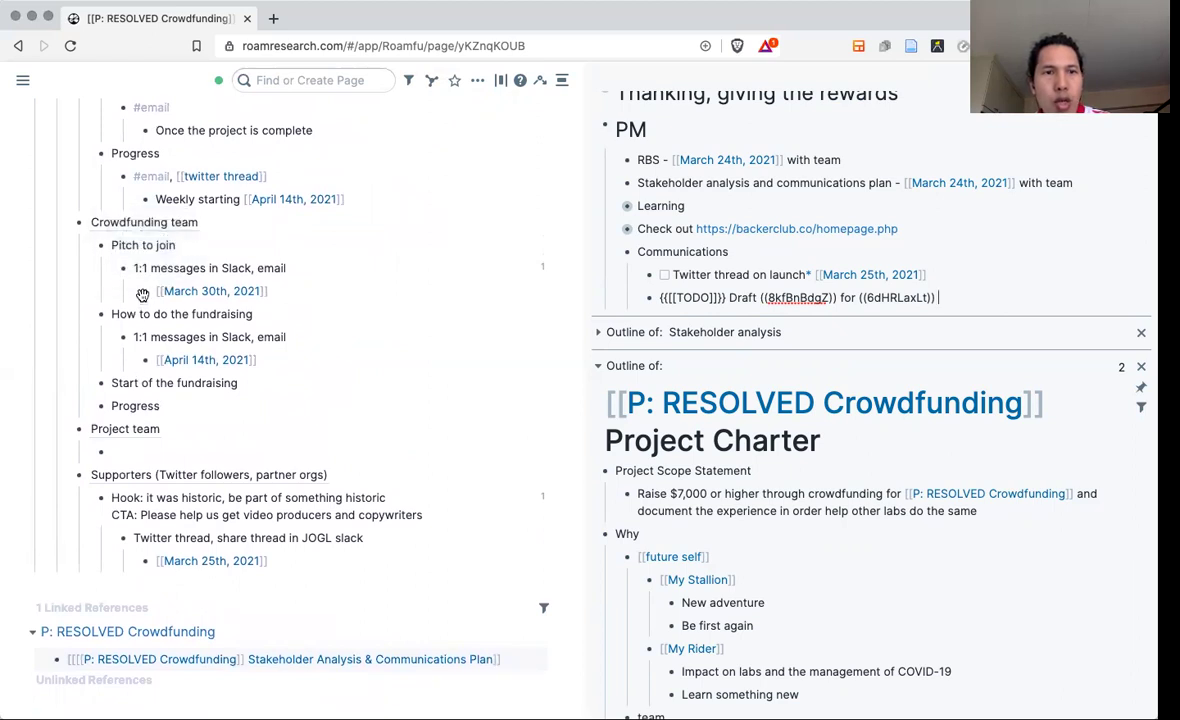
pyautogui.rightClick(143, 295)
pyautogui.click(182, 309)
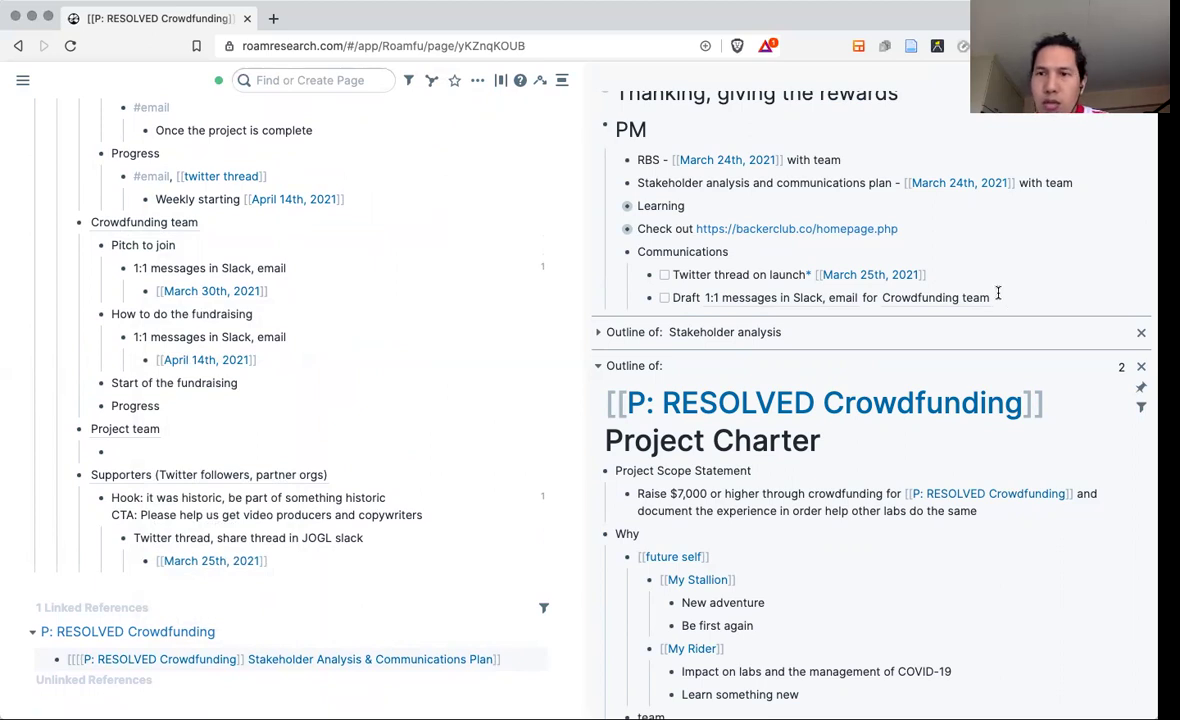
pyautogui.click(999, 293)
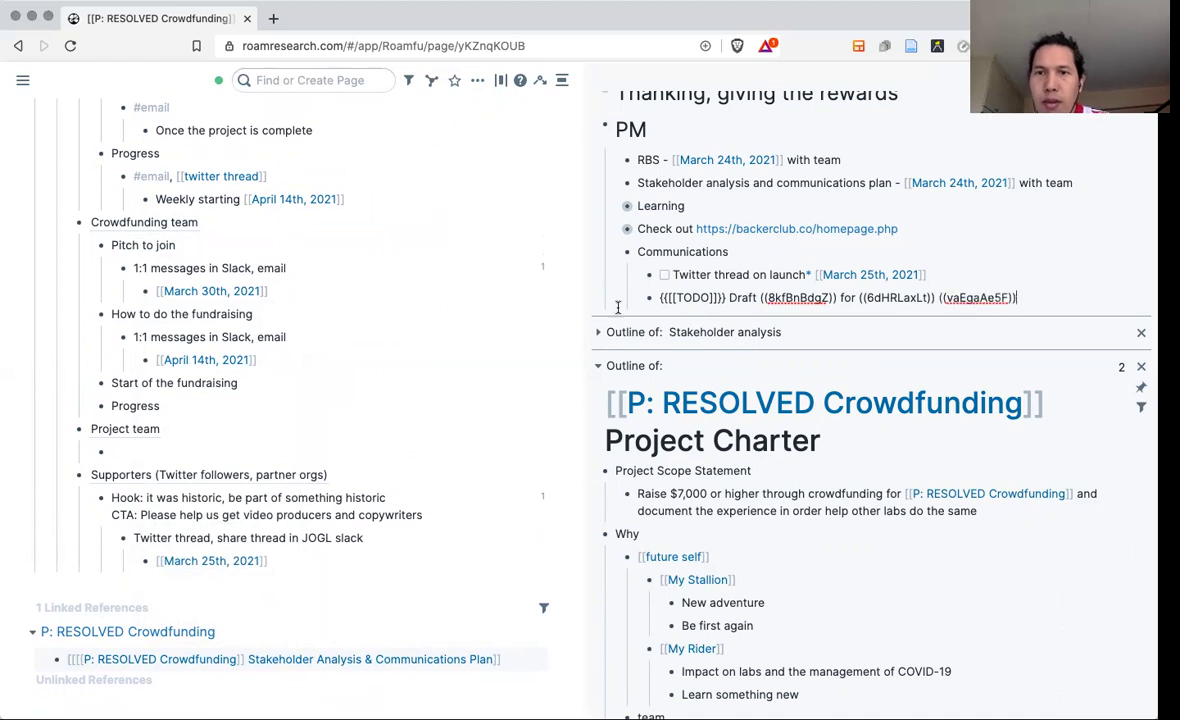
pyautogui.click(555, 352)
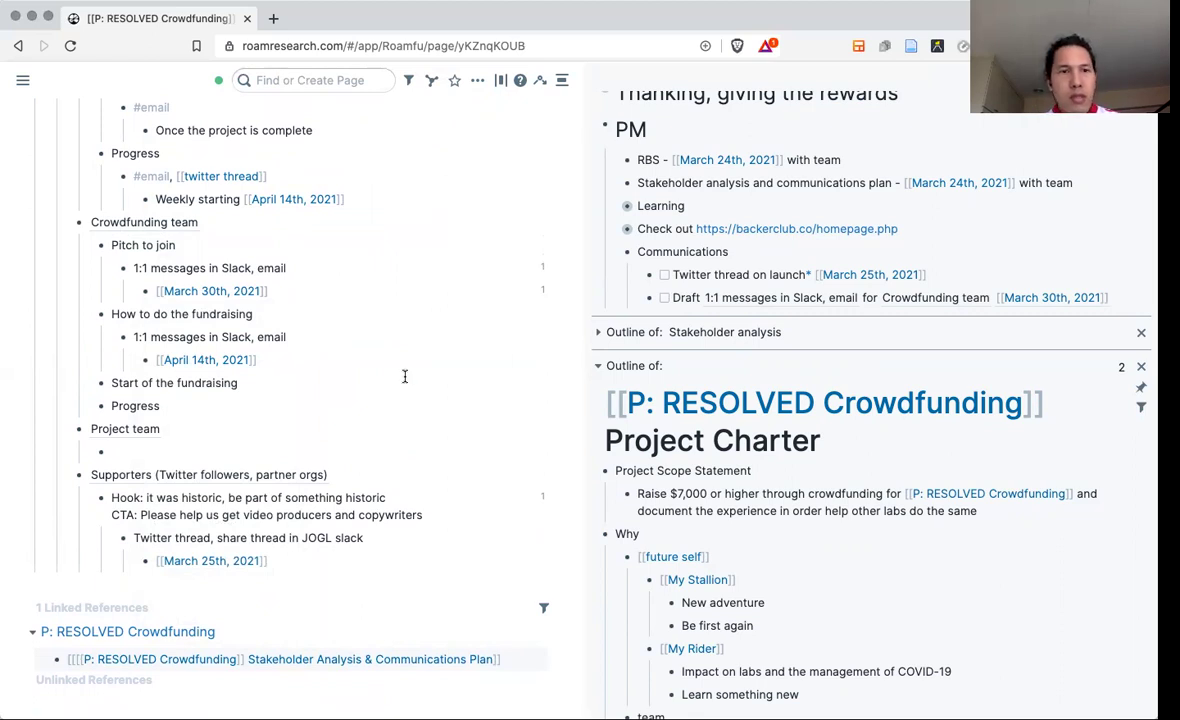
# Nest '1:1 messages in Slack, email' under Start of the fundraising, undoing a misplaced paste on Progress.
pyautogui.click(336, 386)
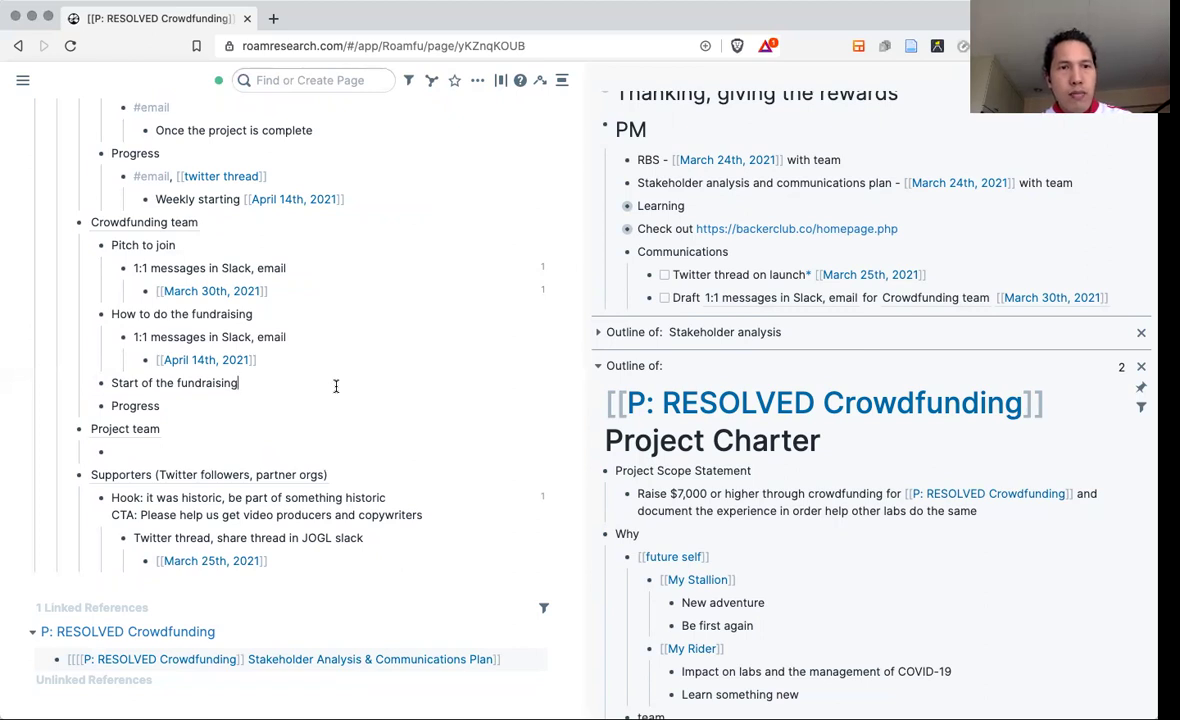
pyautogui.press('Return')
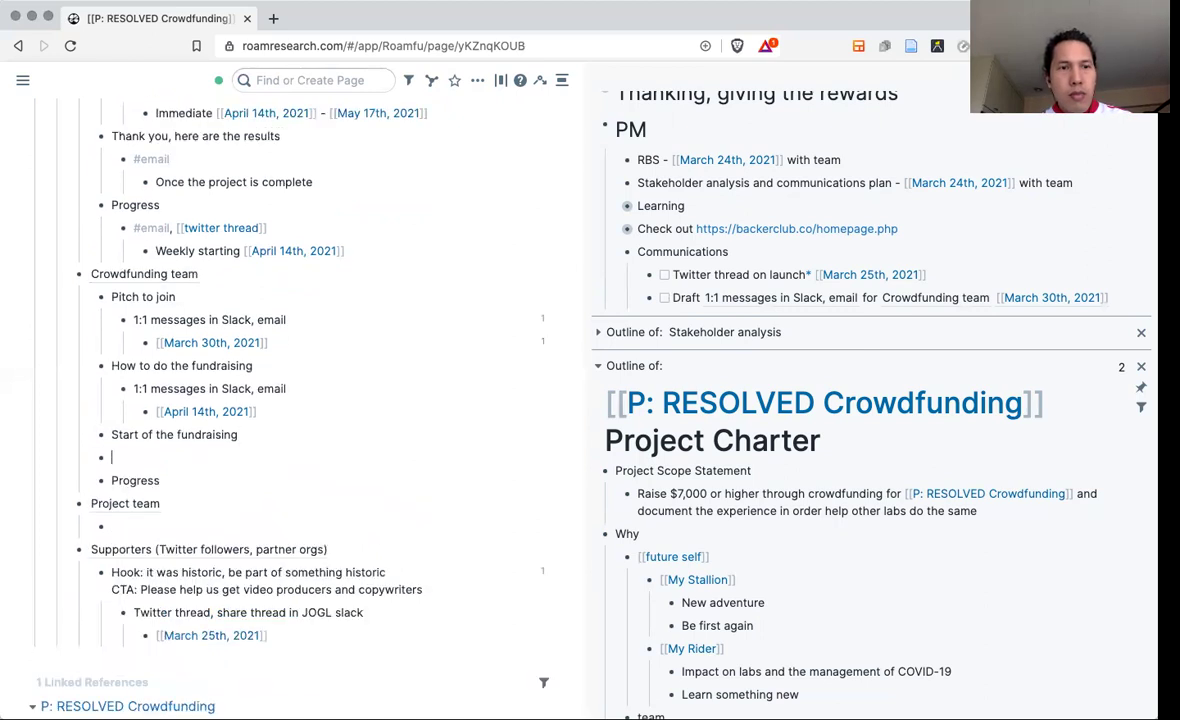
pyautogui.press('Tab')
pyautogui.scroll(-1, 290, 400)
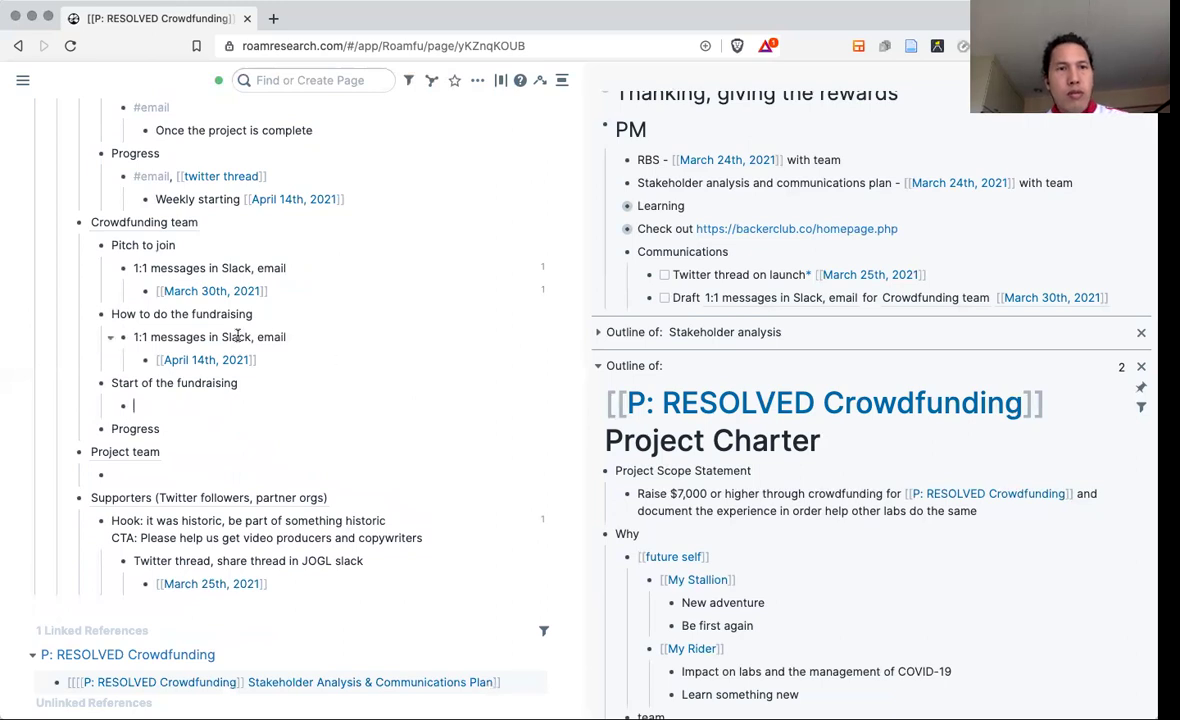
pyautogui.moveTo(237, 337); pyautogui.dragTo(230, 350)
pyautogui.hotkey('ctrl', 'c')
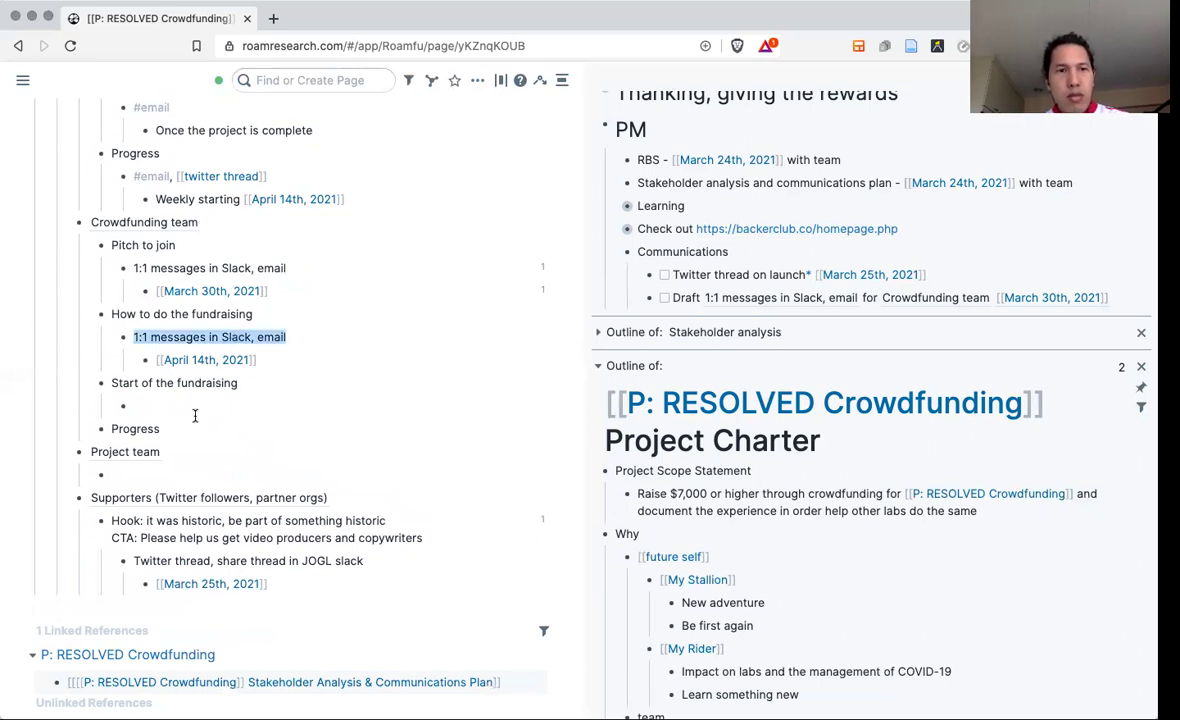
pyautogui.click(195, 416)
pyautogui.hotkey('ctrl', 'v')
pyautogui.scroll(1, 190, 410)
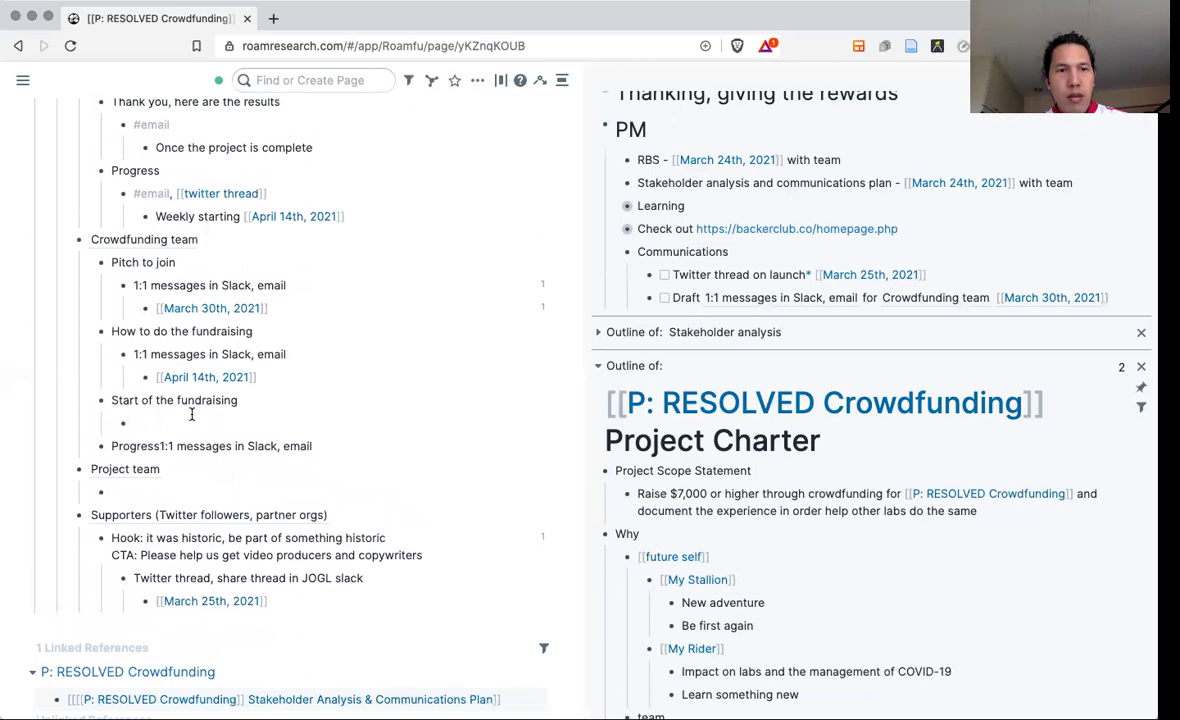
pyautogui.hotkey('ctrl', 'z')
pyautogui.hotkey('ctrl', 'shift', 'z')
pyautogui.hotkey('ctrl', 'z')
pyautogui.hotkey('ctrl', 'v')
# Append ', start of fundraising' to the How to do the fundraising item.
pyautogui.press('Return')
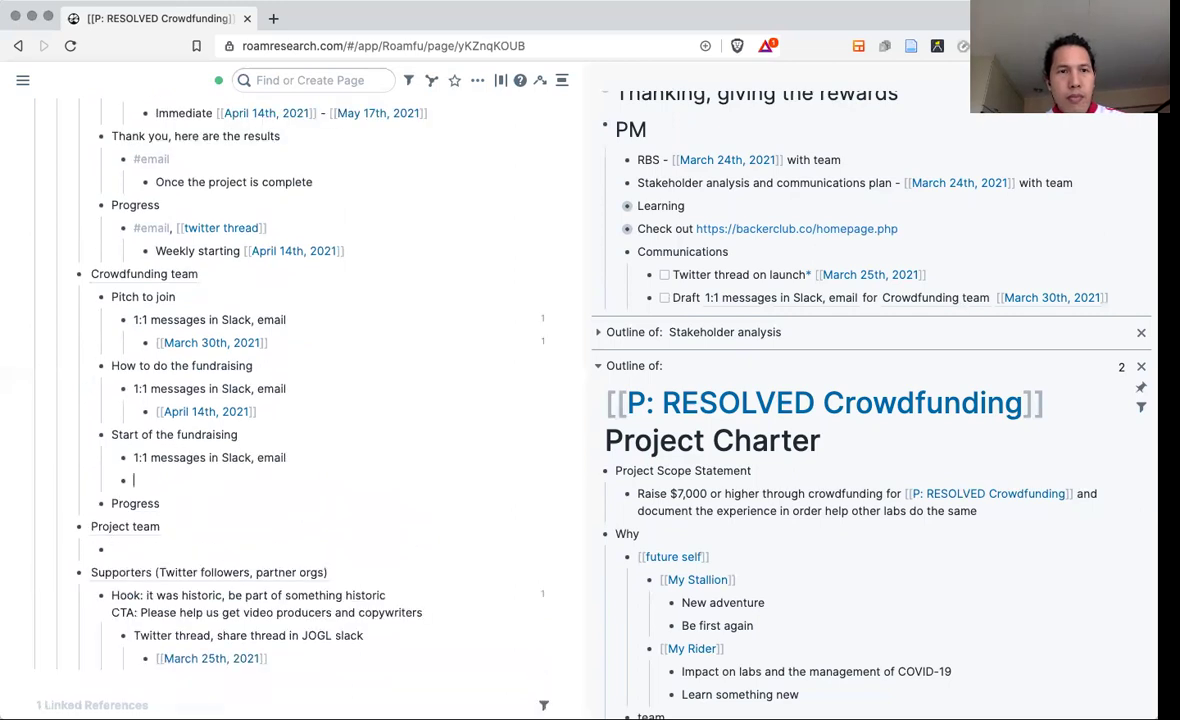
pyautogui.scroll(-1, 276, 380)
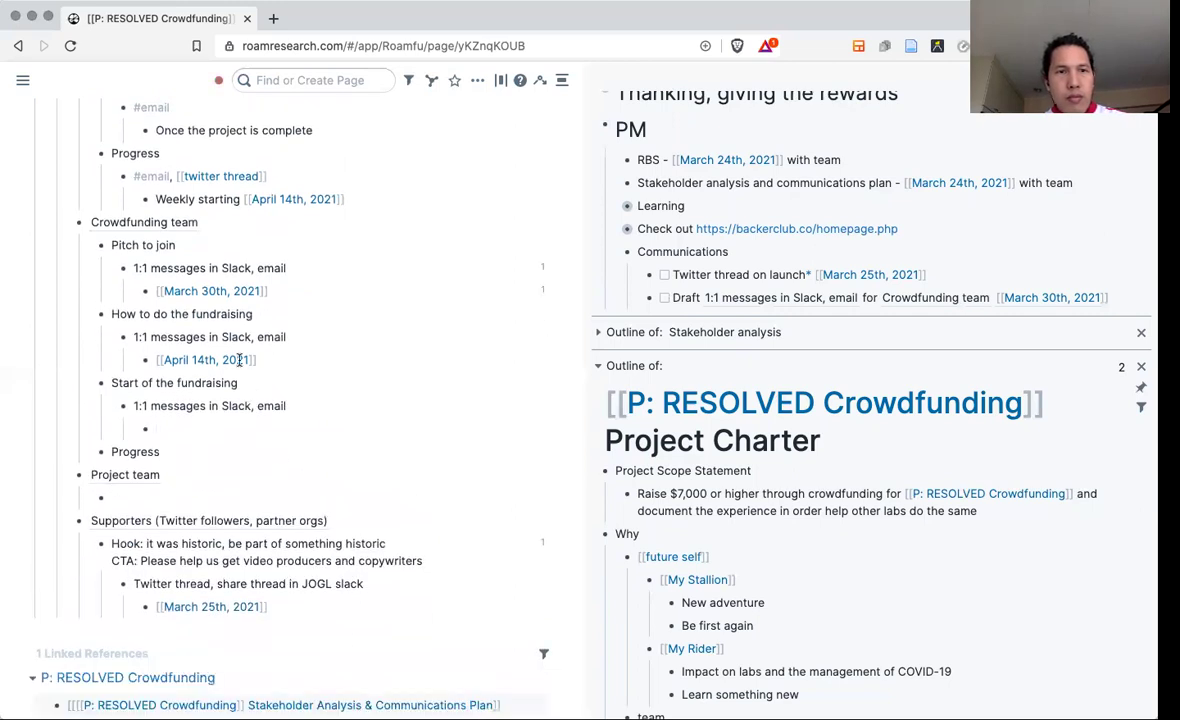
pyautogui.moveTo(256, 360); pyautogui.dragTo(157, 361)
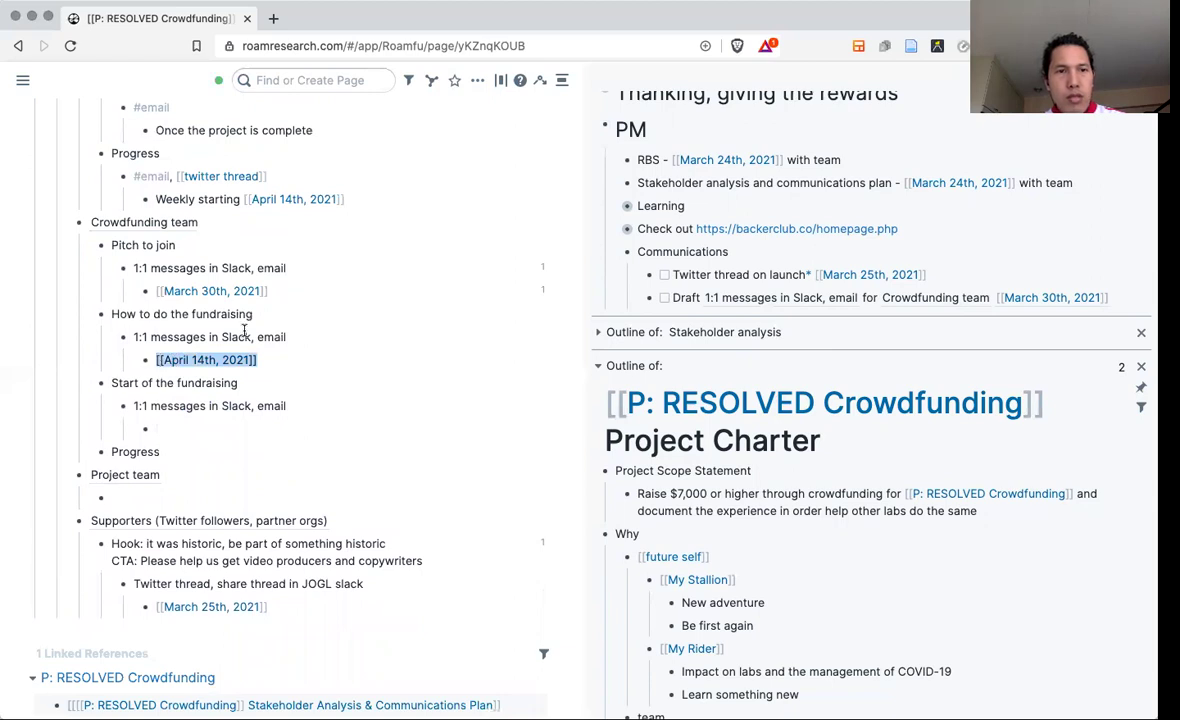
pyautogui.click(231, 428)
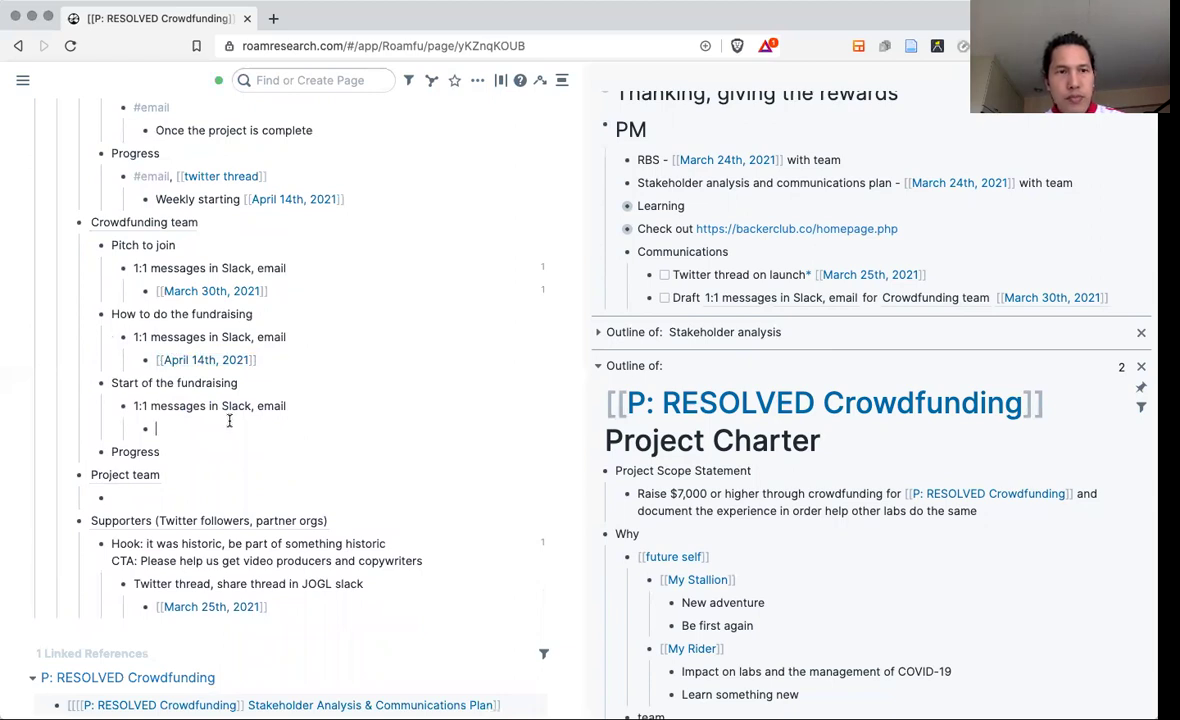
pyautogui.moveTo(182, 314)
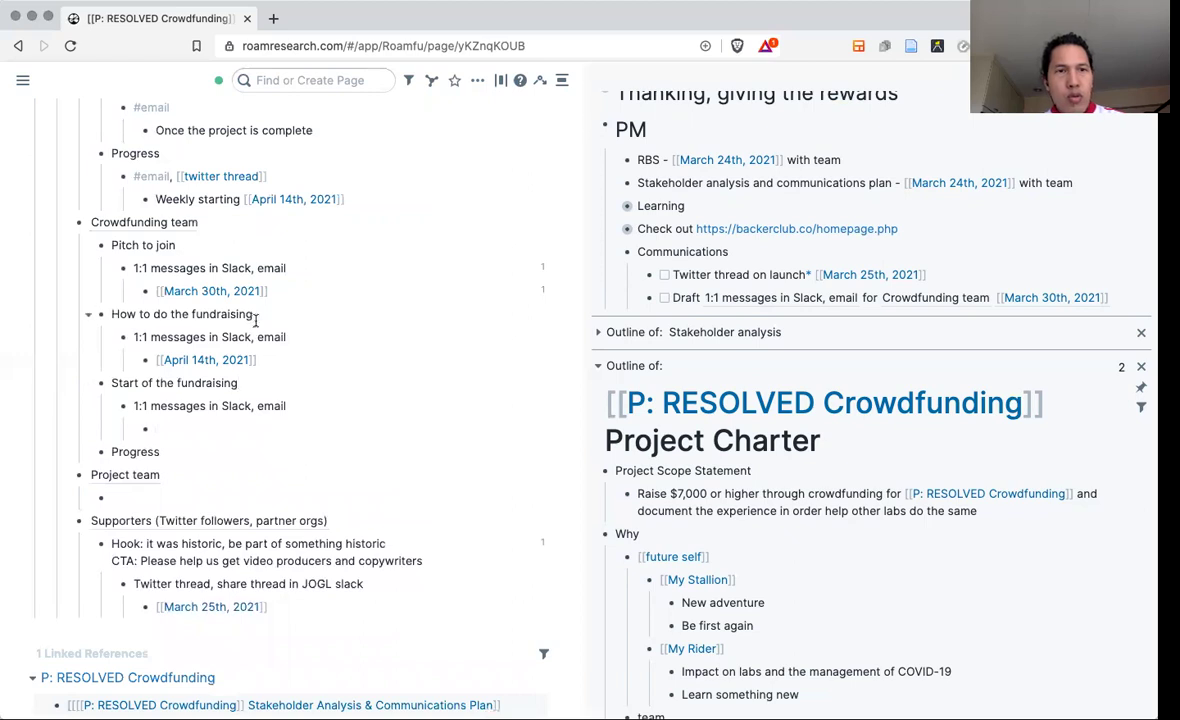
pyautogui.click(252, 314)
pyautogui.write(', start of fundraising')
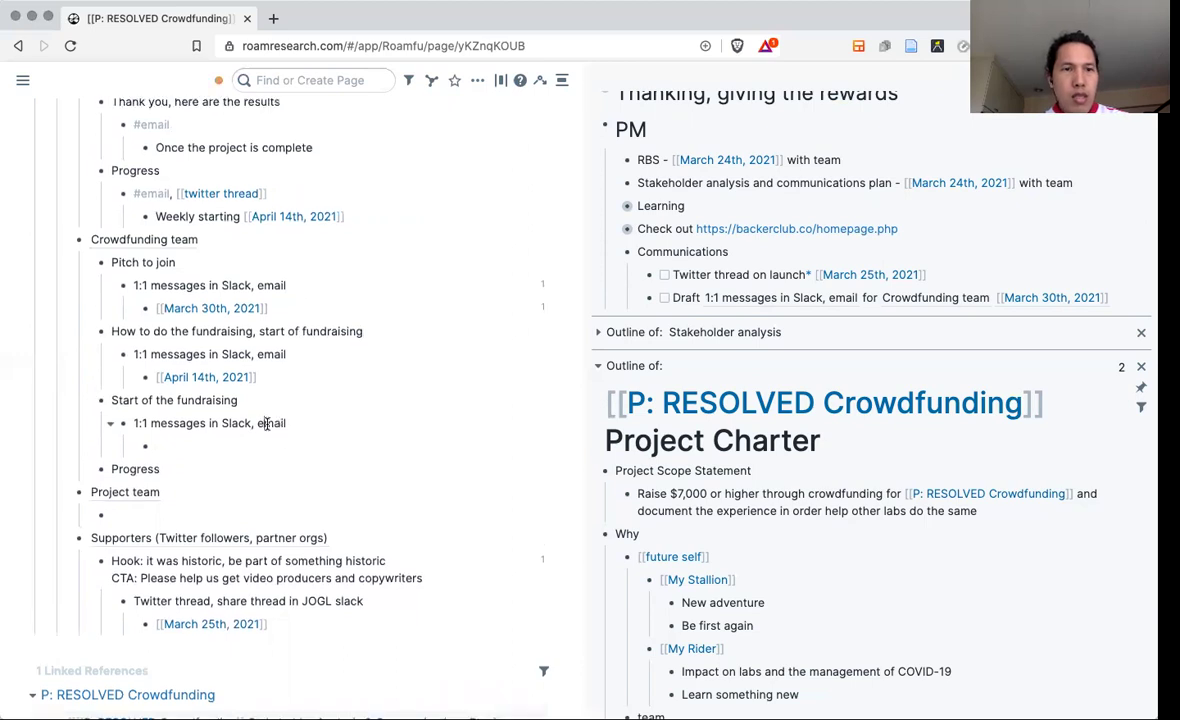
# Delete the Start of the fundraising section and rename Progress to 'Progress (and reminder)'.
pyautogui.moveTo(227, 412); pyautogui.dragTo(171, 409)
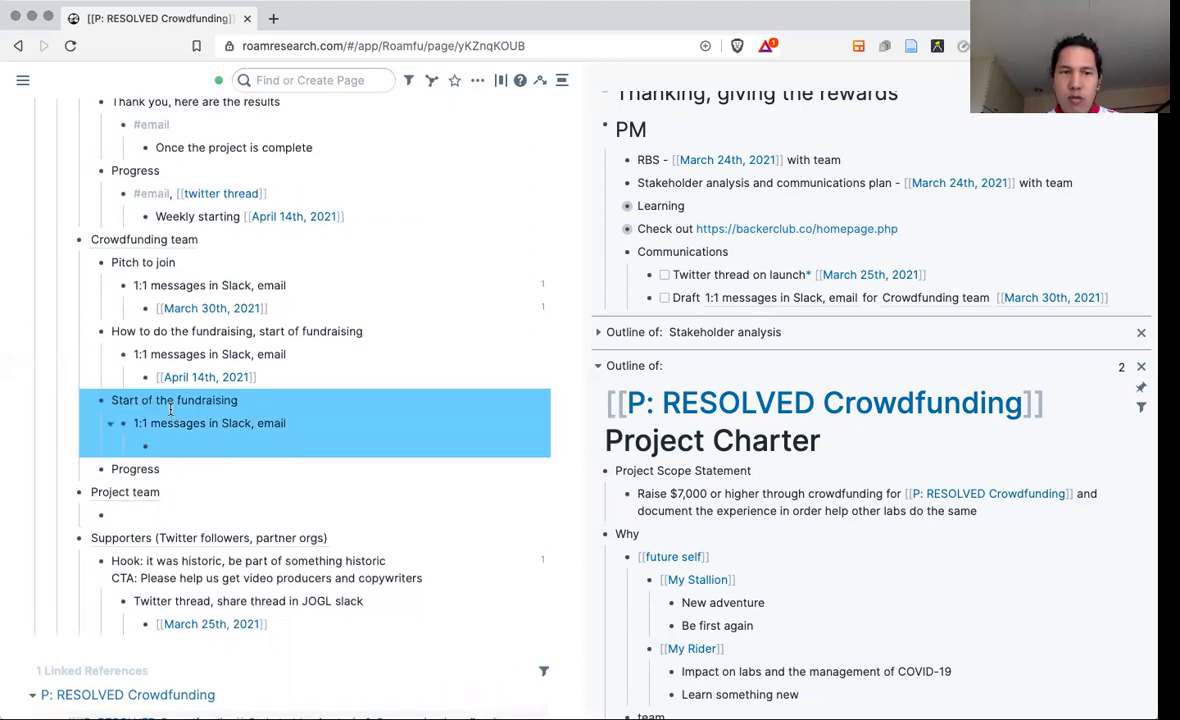
pyautogui.press('BackSpace')
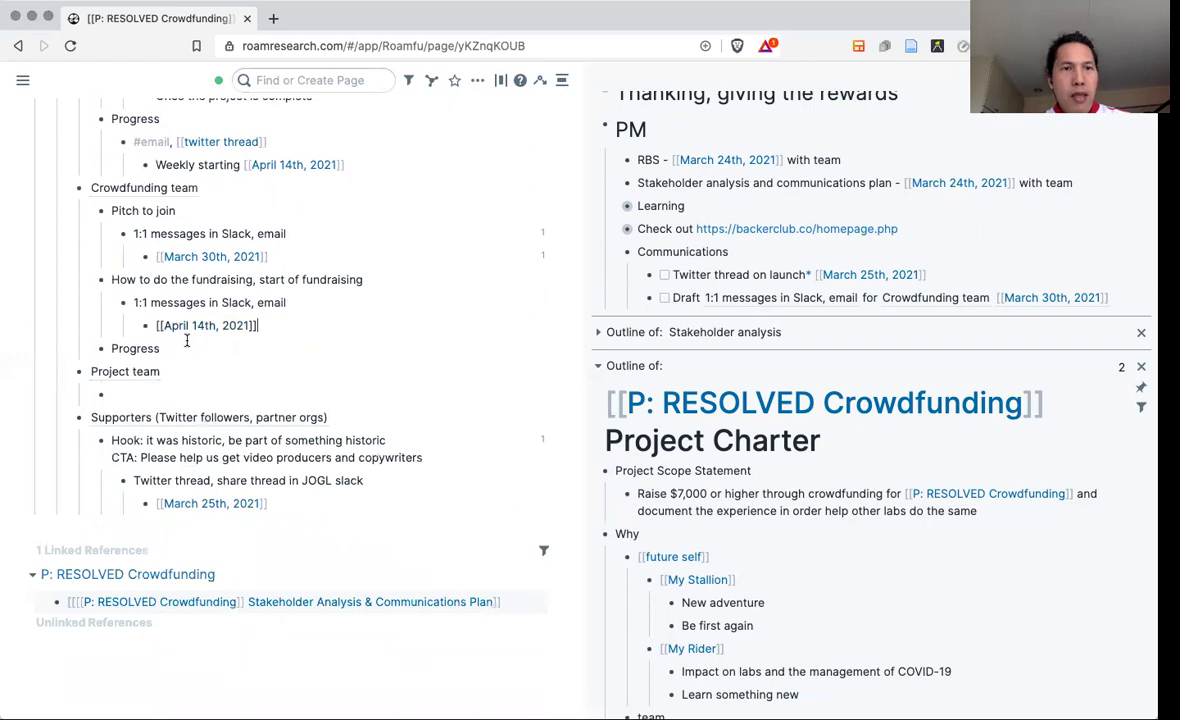
pyautogui.scroll(1, 179, 345)
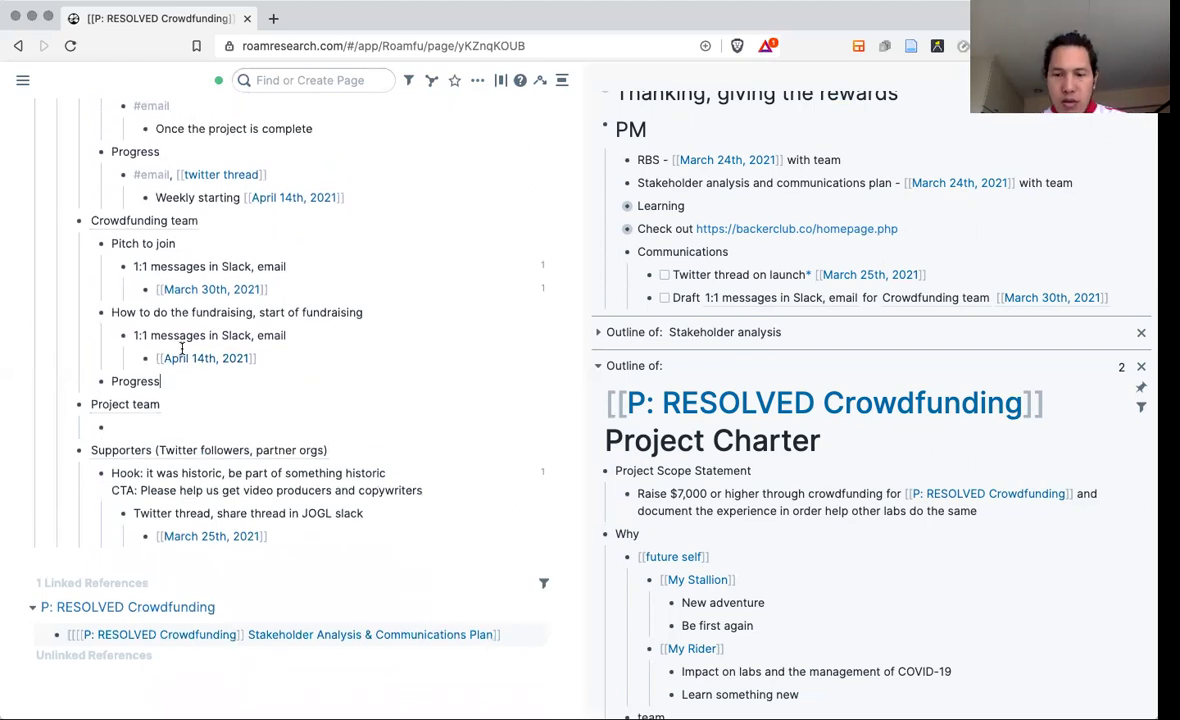
pyautogui.write('(and reminder)')
pyautogui.press('Return')
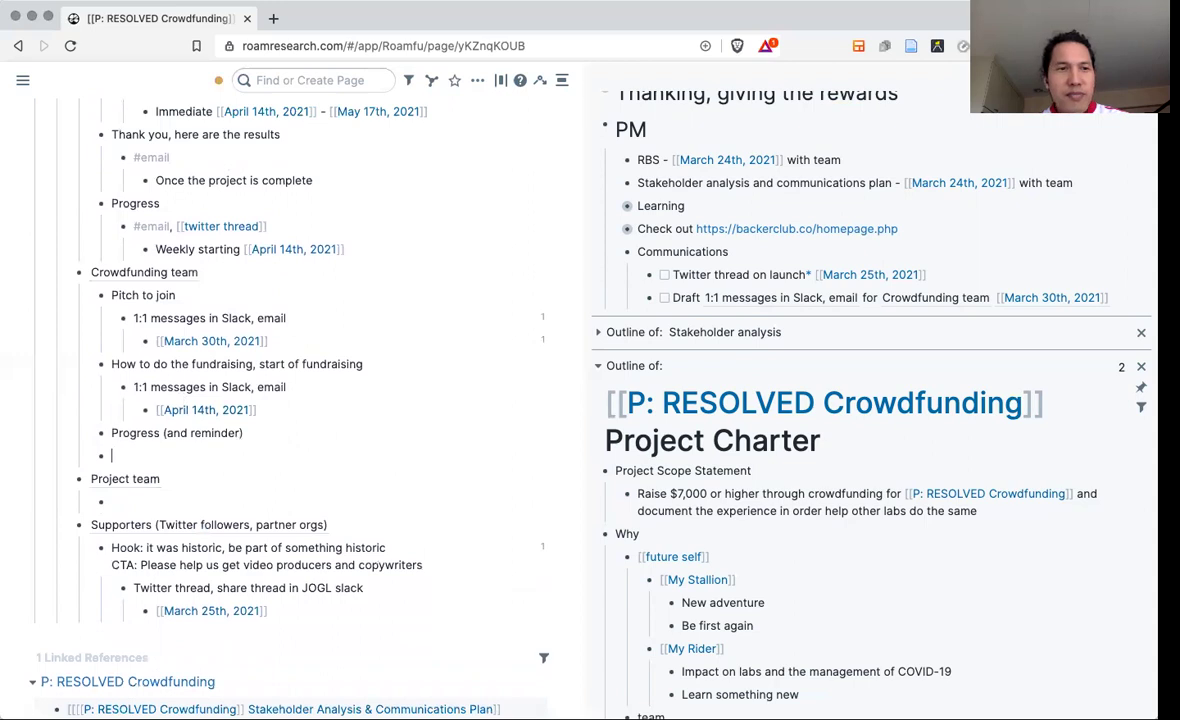
pyautogui.press('Tab')
# Add 'Group slack, email' as a child of Progress (and reminder).
pyautogui.scroll(1, 200, 430)
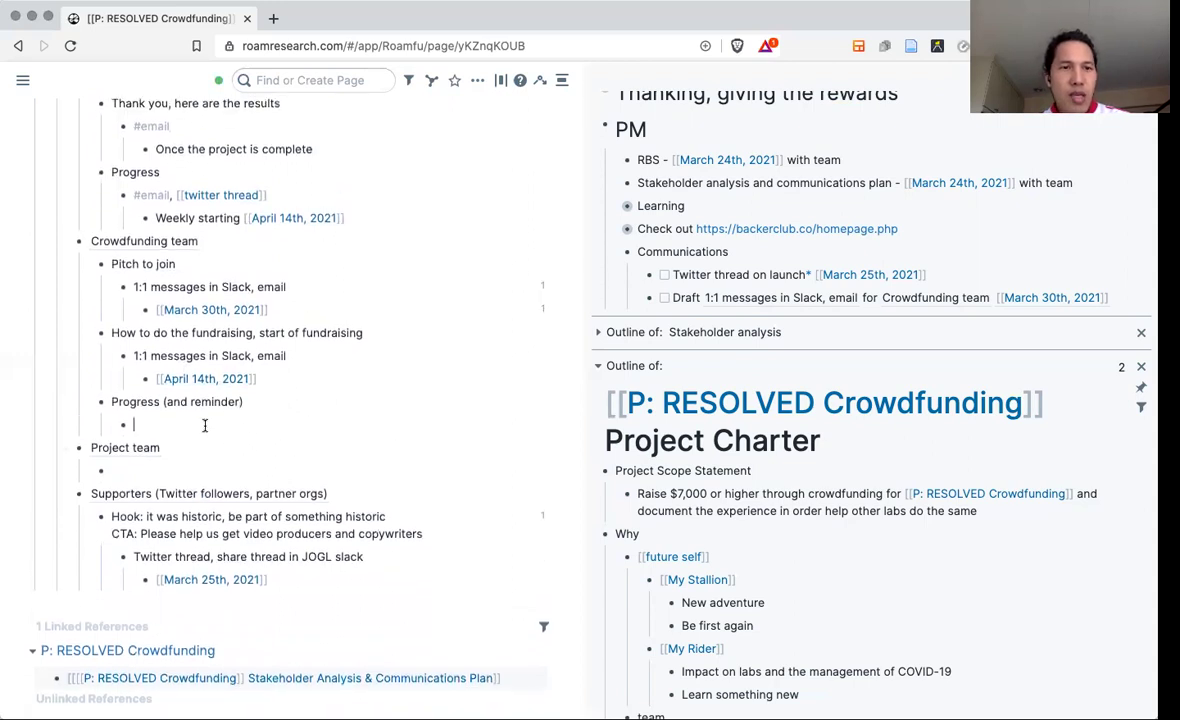
pyautogui.scroll(1, 204, 426)
pyautogui.scroll(1, 204, 426)
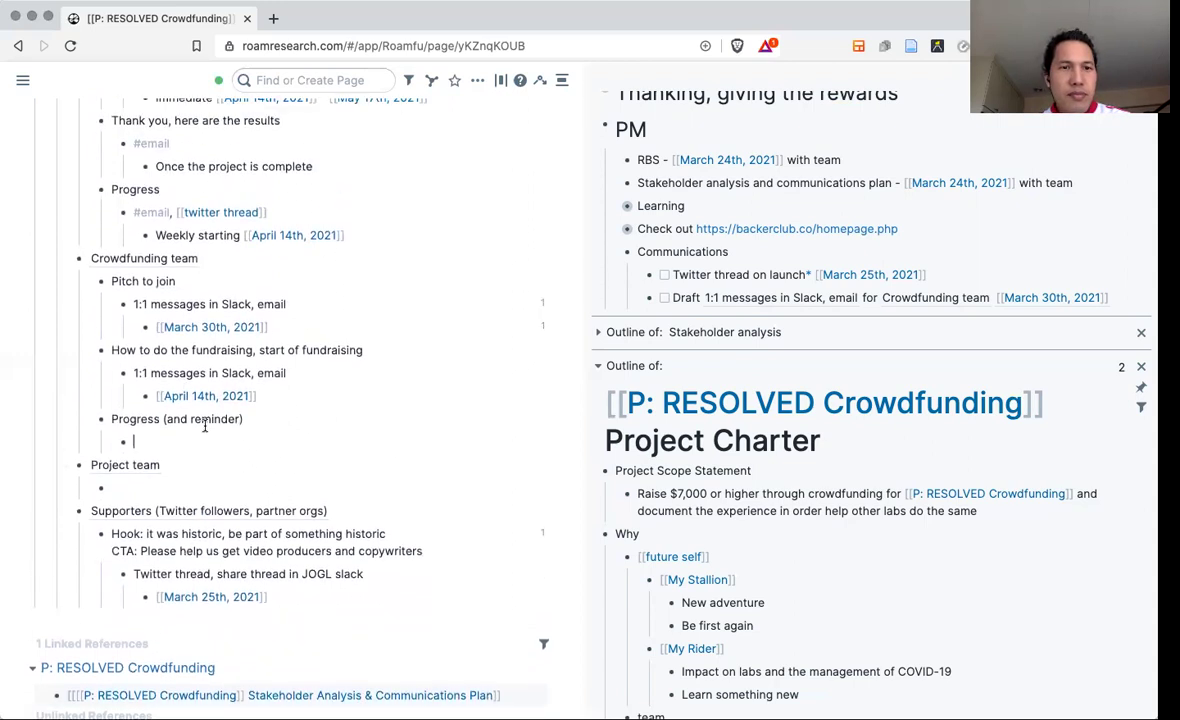
pyautogui.doubleClick(187, 371)
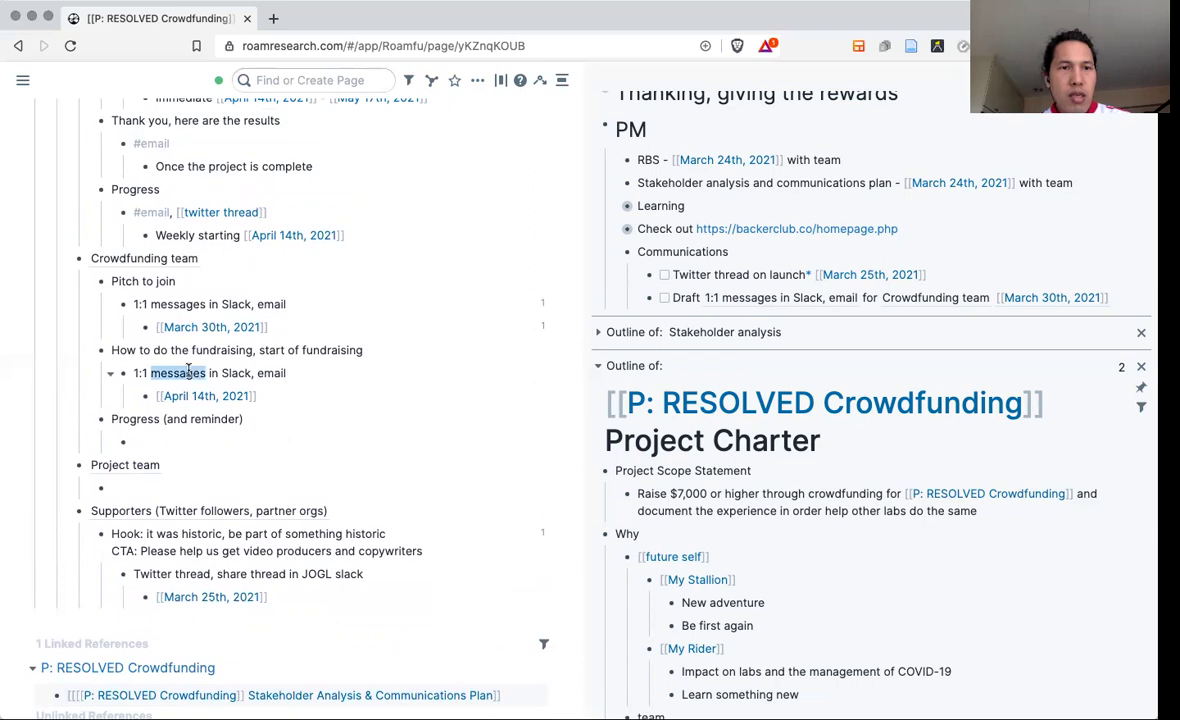
pyautogui.click(166, 442)
pyautogui.write('Group ')
pyautogui.write('ck , email')
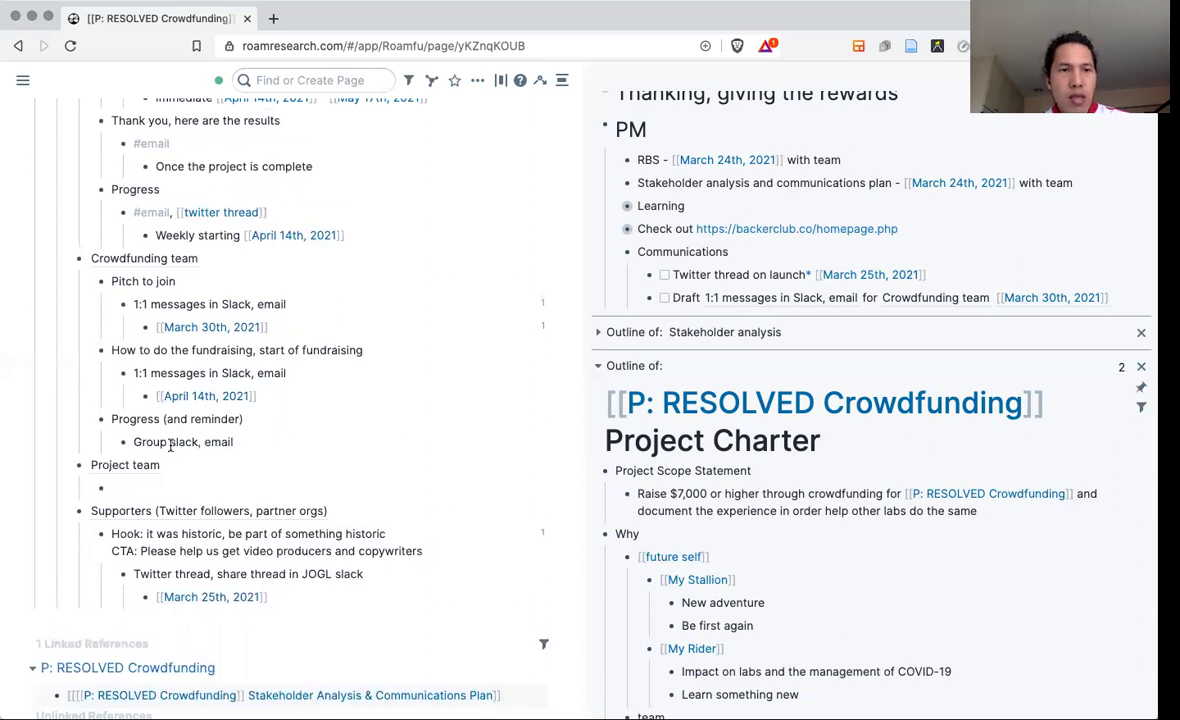
pyautogui.press('Return')
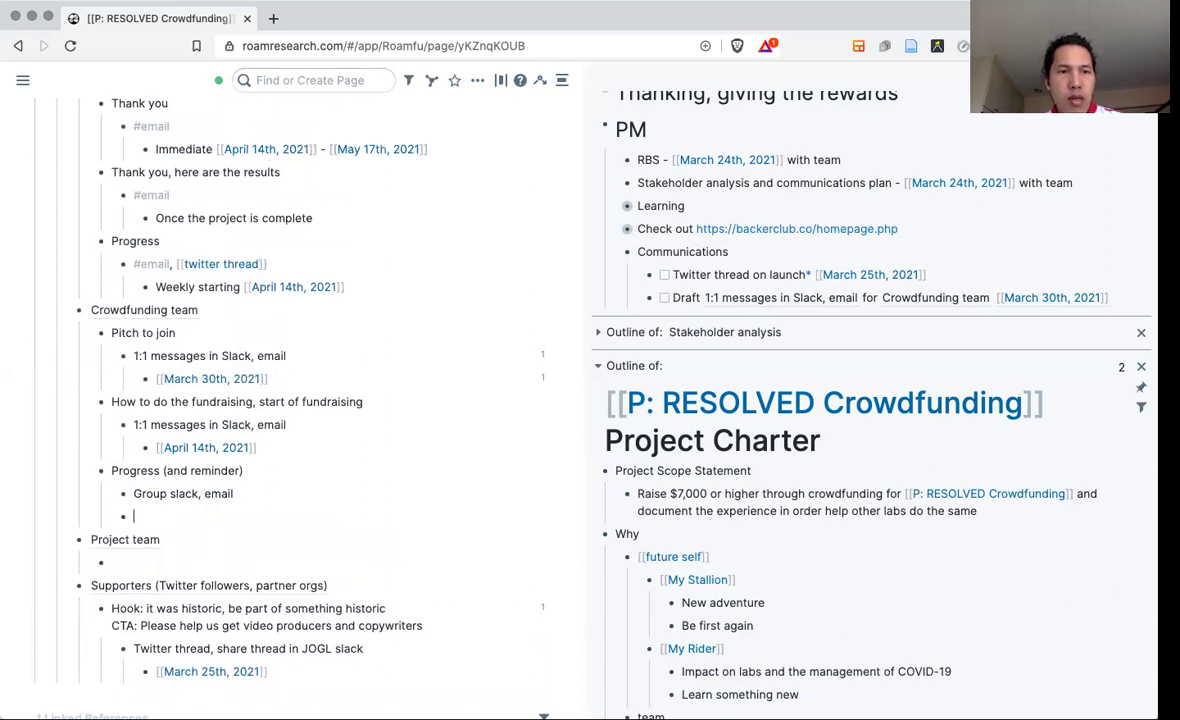
pyautogui.press('Tab')
# Nest 'Weekly starting April 14th, 2021' under Group slack, email.
pyautogui.write('Weekl')
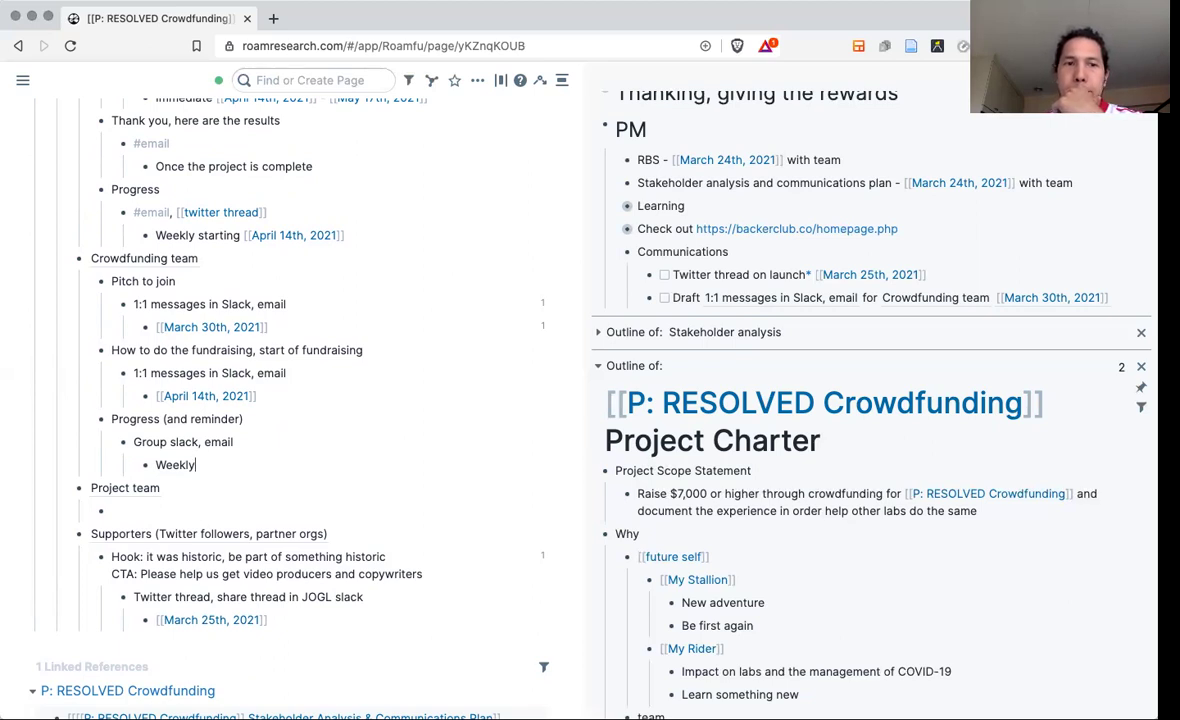
pyautogui.write('starting')
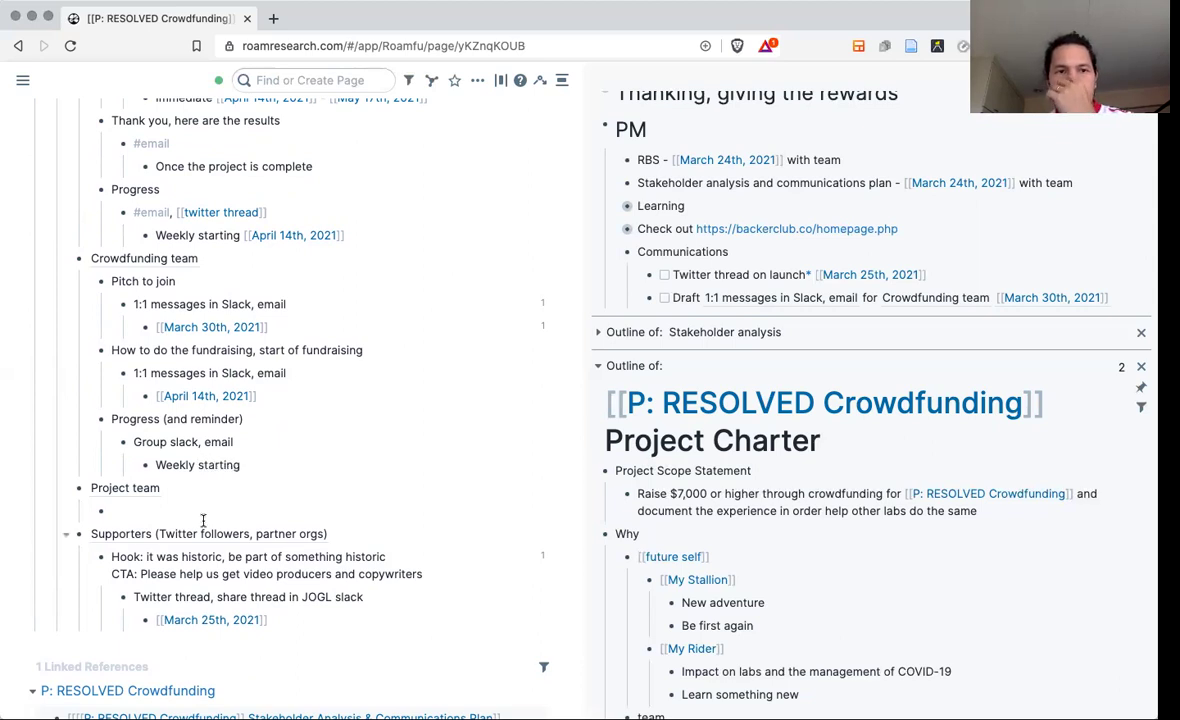
pyautogui.scroll(1, 216, 527)
pyautogui.scroll(5, 216, 527)
pyautogui.scroll(3, 216, 527)
pyautogui.scroll(5, 218, 533)
pyautogui.scroll(-5, 218, 533)
pyautogui.scroll(-2, 218, 533)
pyautogui.scroll(-3, 218, 533)
pyautogui.scroll(-1, 218, 533)
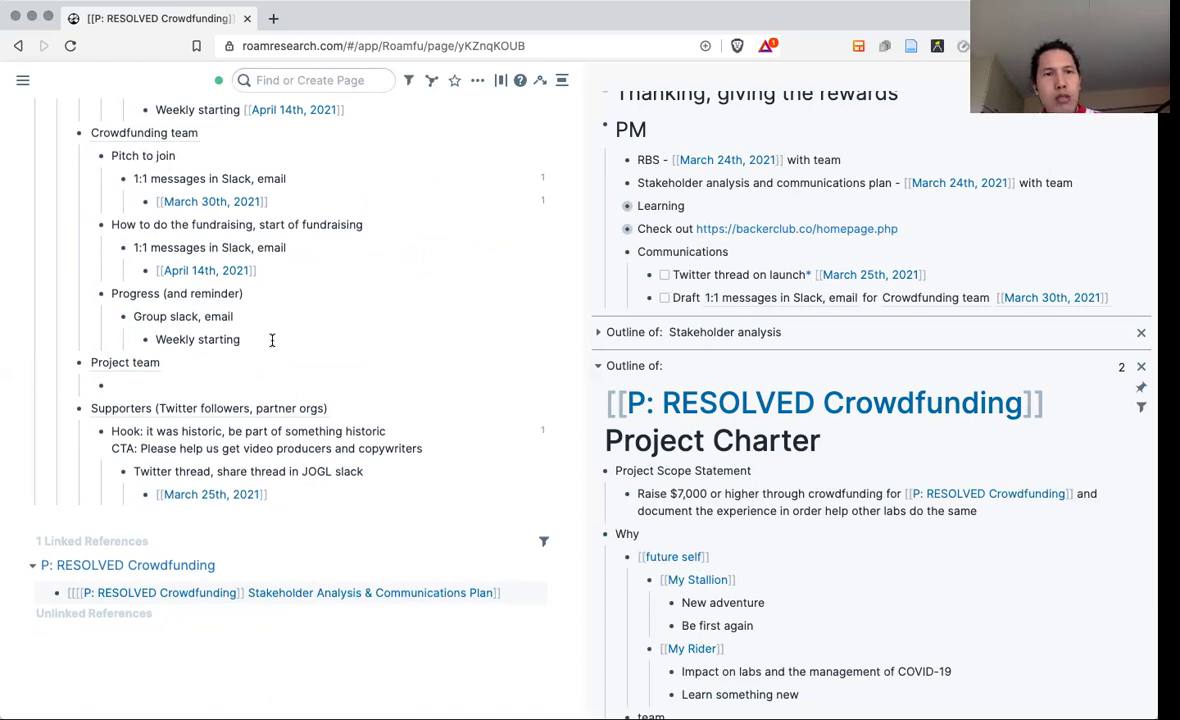
pyautogui.scroll(1, 271, 340)
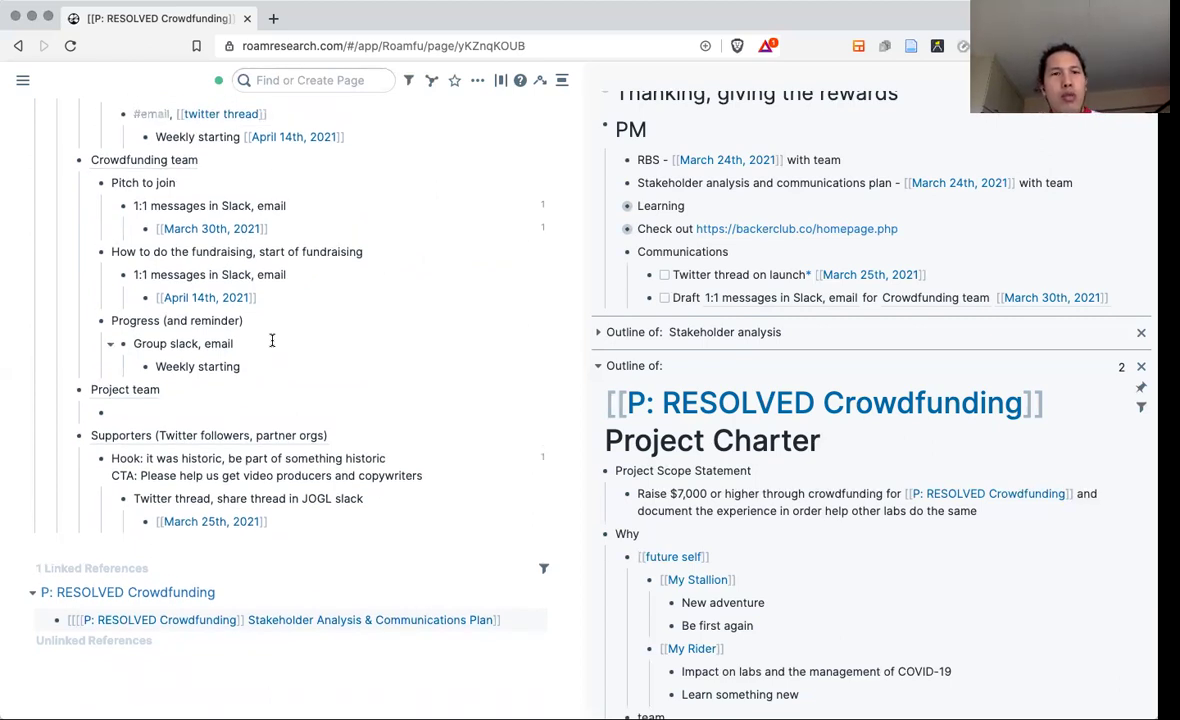
pyautogui.click(247, 297)
pyautogui.keyDown('shift'); pyautogui.click(156, 297); pyautogui.keyUp('shift')
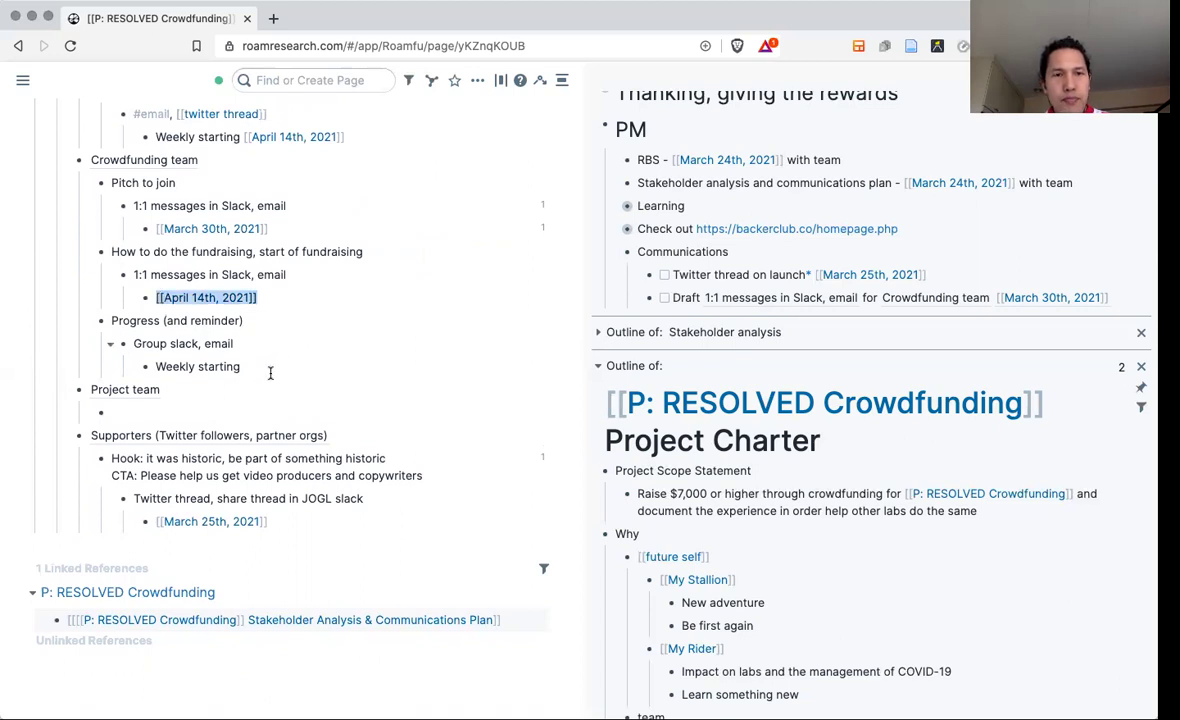
pyautogui.click(270, 371)
pyautogui.write('[[April 14th, 2021]]')
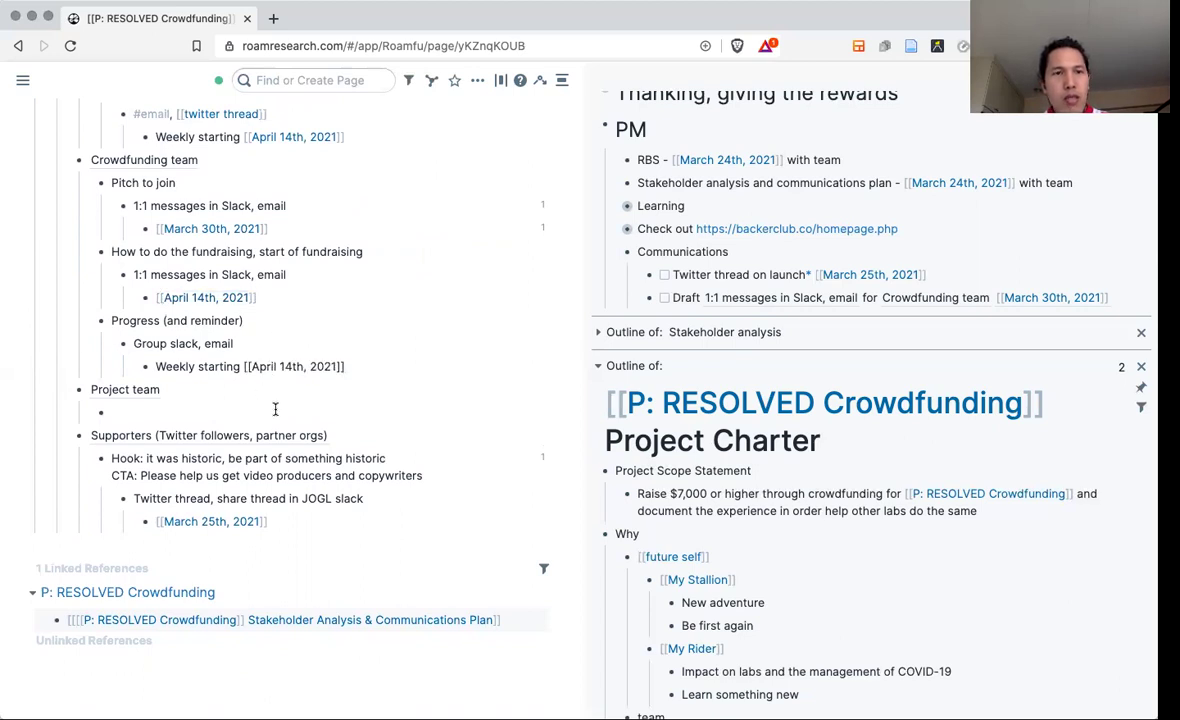
pyautogui.click(336, 415)
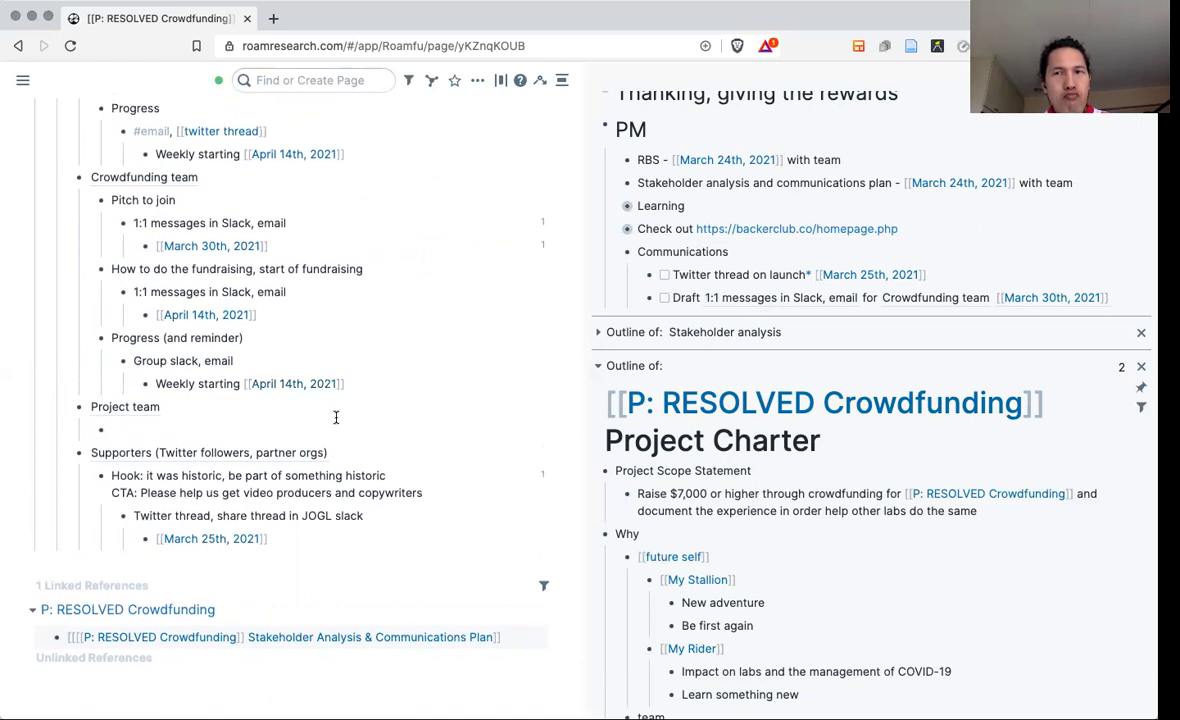
pyautogui.scroll(1, 336, 417)
pyautogui.scroll(-2, 336, 417)
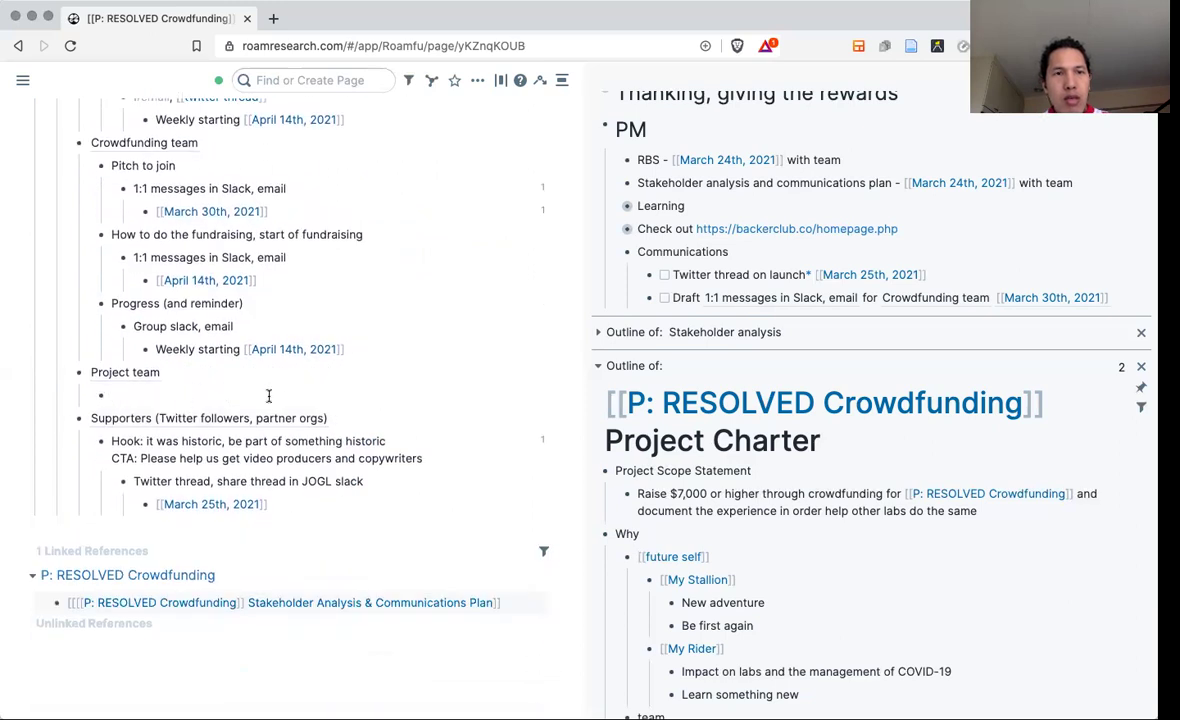
pyautogui.scroll(3, 268, 396)
pyautogui.scroll(-1, 268, 396)
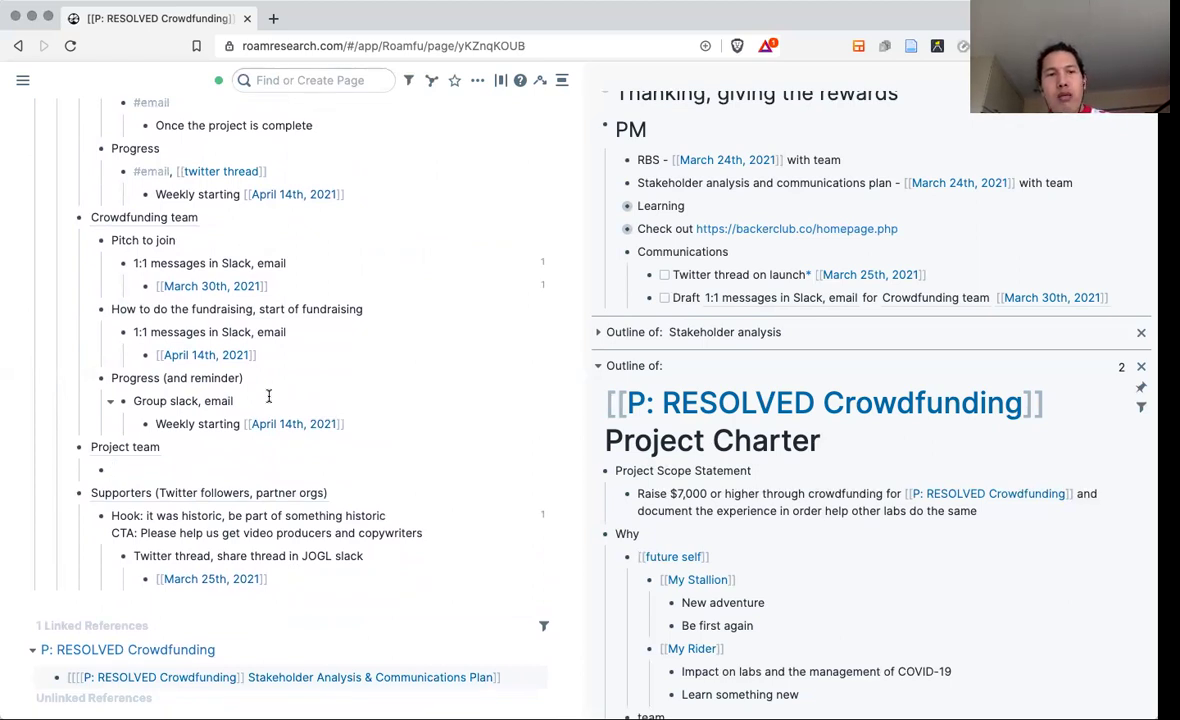
# Add 'Project onboarding' and 'Individual tasks' entries under Project team.
pyautogui.write('Project onboarding')
pyautogui.press('Return')
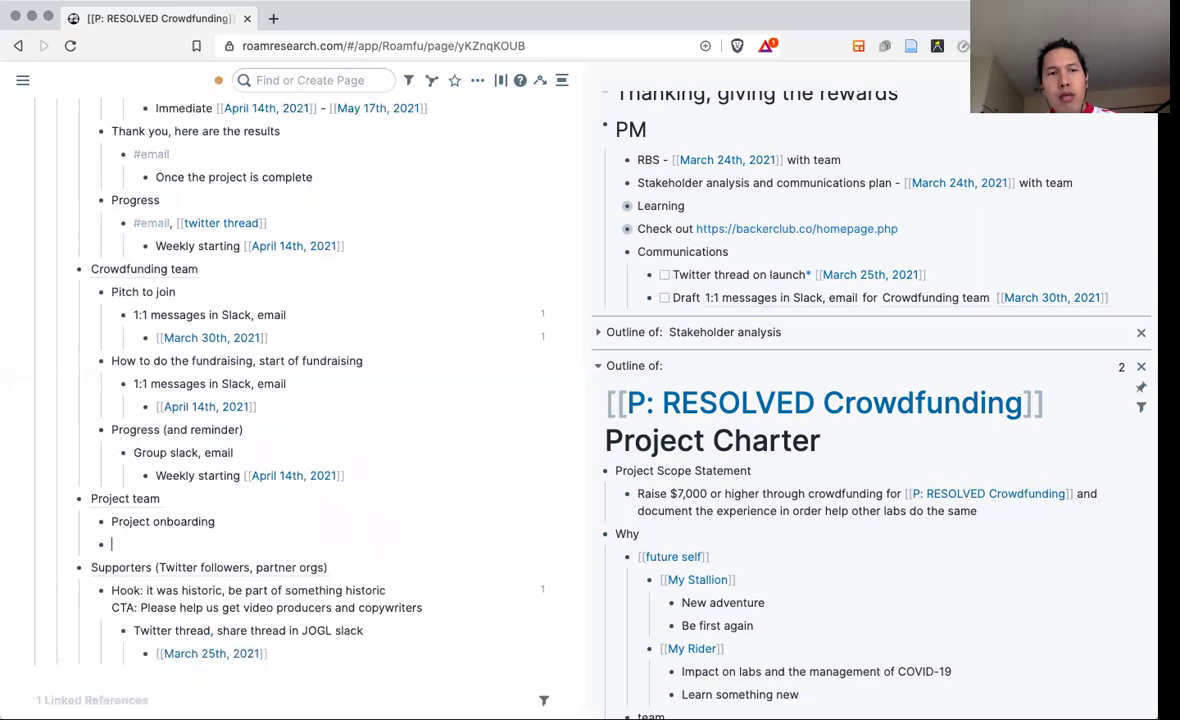
pyautogui.write('Individual tasks')
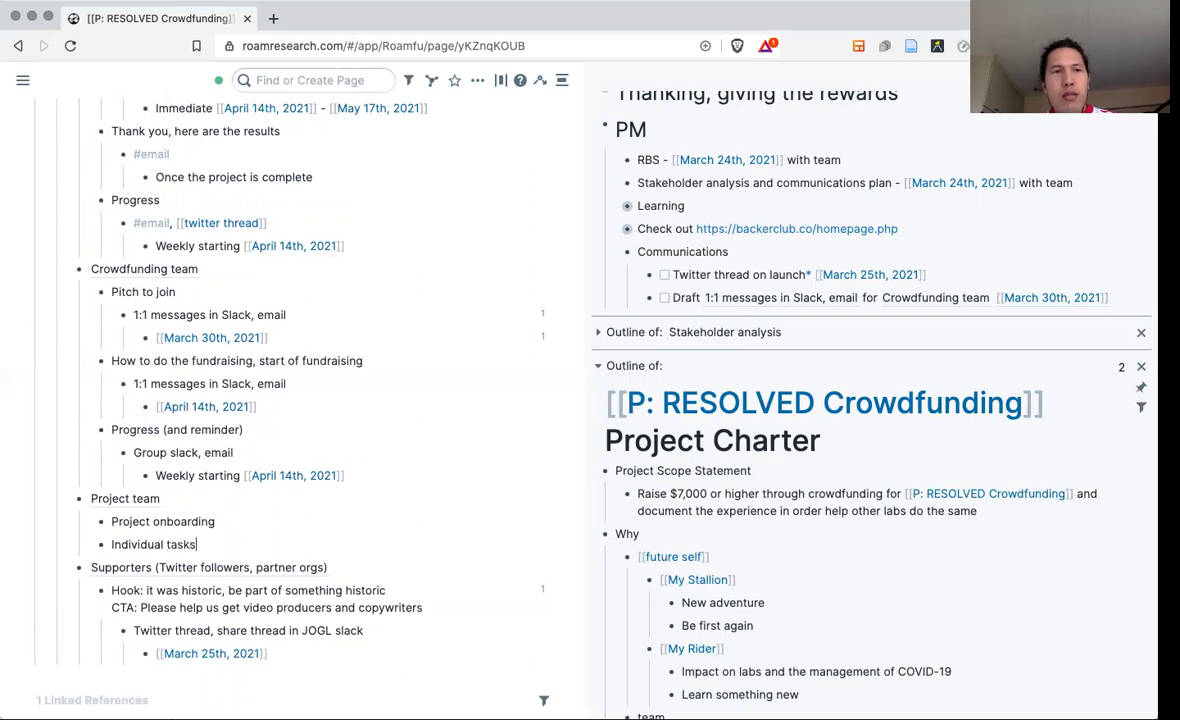
# Expand the table outline in the right sidebar and scroll to the Project team rows.
pyautogui.scroll(4, 321, 379)
pyautogui.scroll(2, 321, 379)
pyautogui.scroll(-2, 321, 379)
pyautogui.scroll(-10, 624, 448)
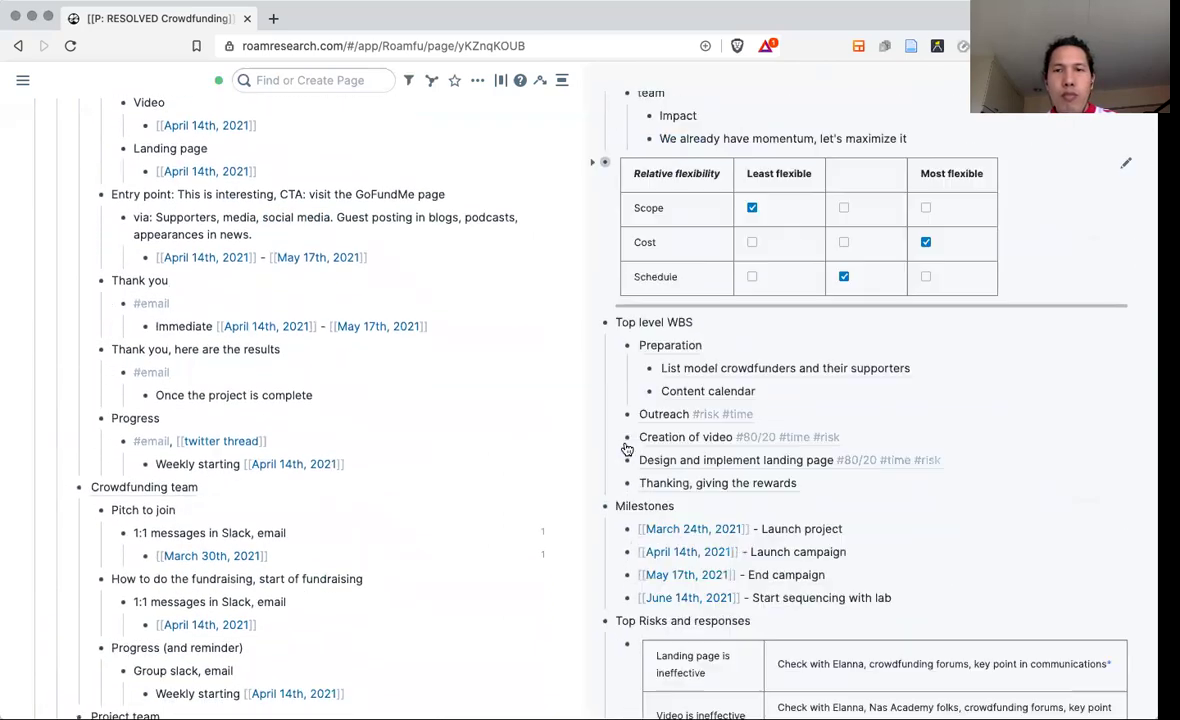
pyautogui.scroll(-5, 627, 450)
pyautogui.scroll(-2, 625, 449)
pyautogui.scroll(-5, 624, 448)
pyautogui.scroll(-5, 626, 400)
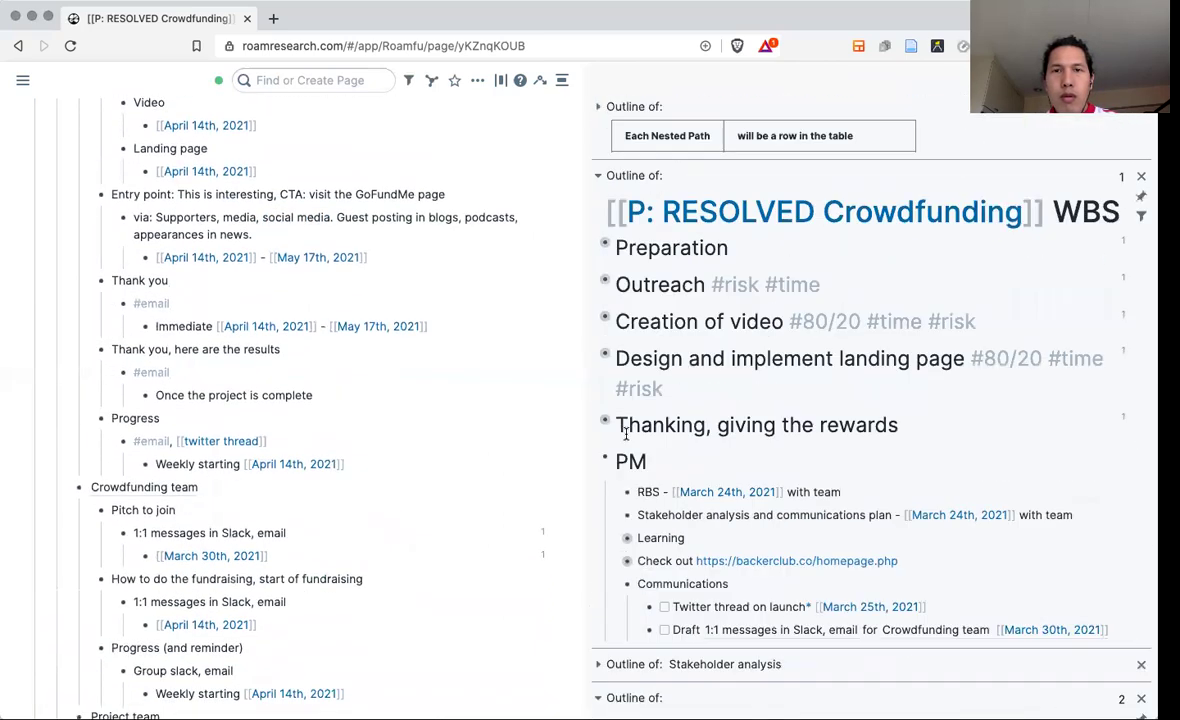
pyautogui.click(599, 108)
pyautogui.scroll(-1, 627, 337)
pyautogui.scroll(-5, 624, 360)
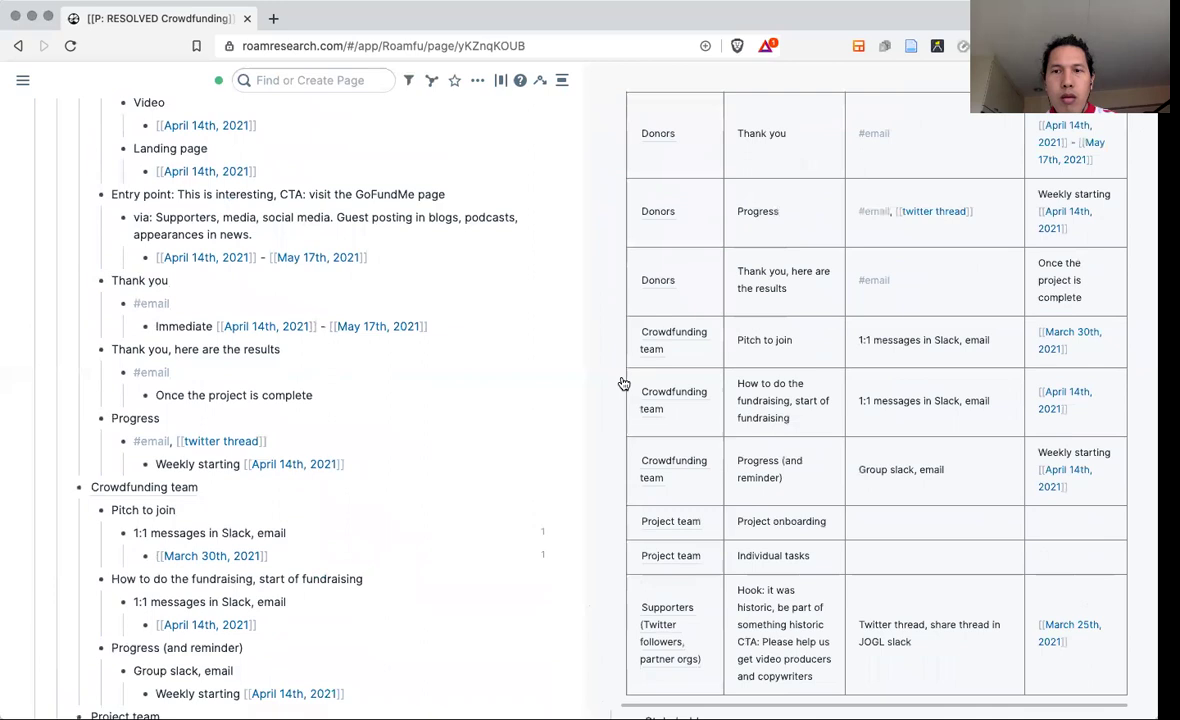
pyautogui.scroll(-2, 615, 388)
pyautogui.scroll(-3, 436, 428)
pyautogui.scroll(-2, 436, 428)
pyautogui.scroll(-1, 350, 443)
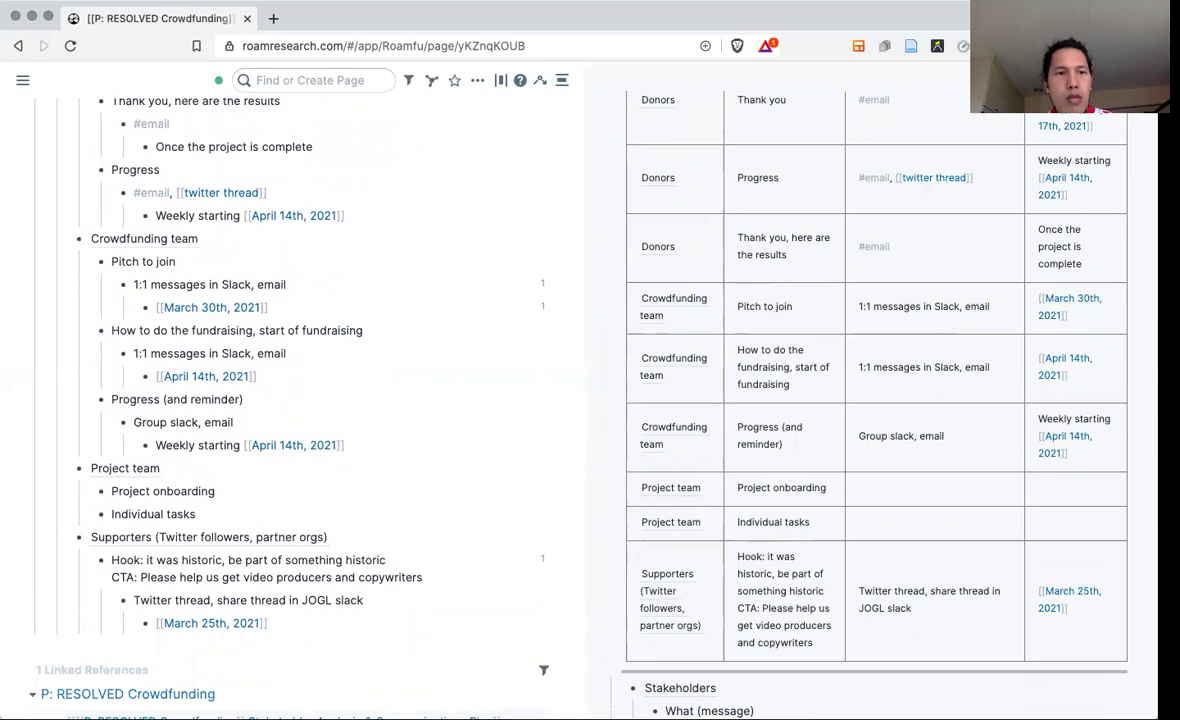
# Add mediums 'YouTube video, 1:1' under Project onboarding and 'Weekly meetings' under Individual tasks.
pyautogui.press('Return')
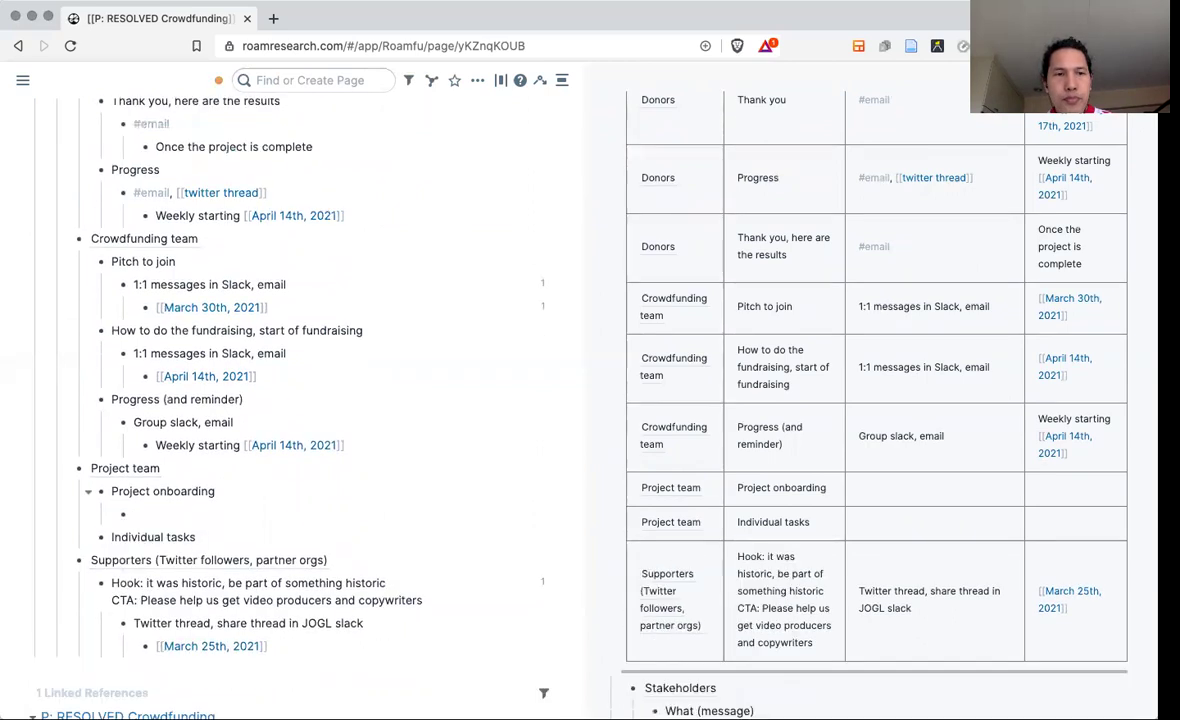
pyautogui.write('YouTube video,')
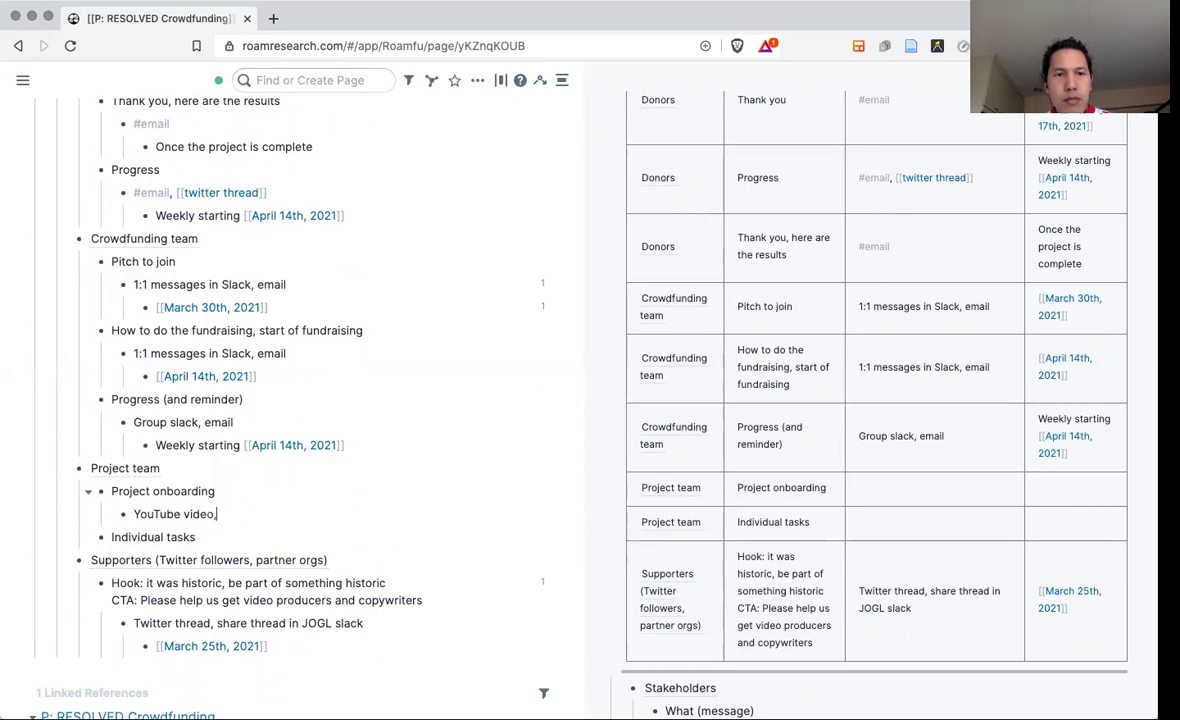
pyautogui.write(' 1:1')
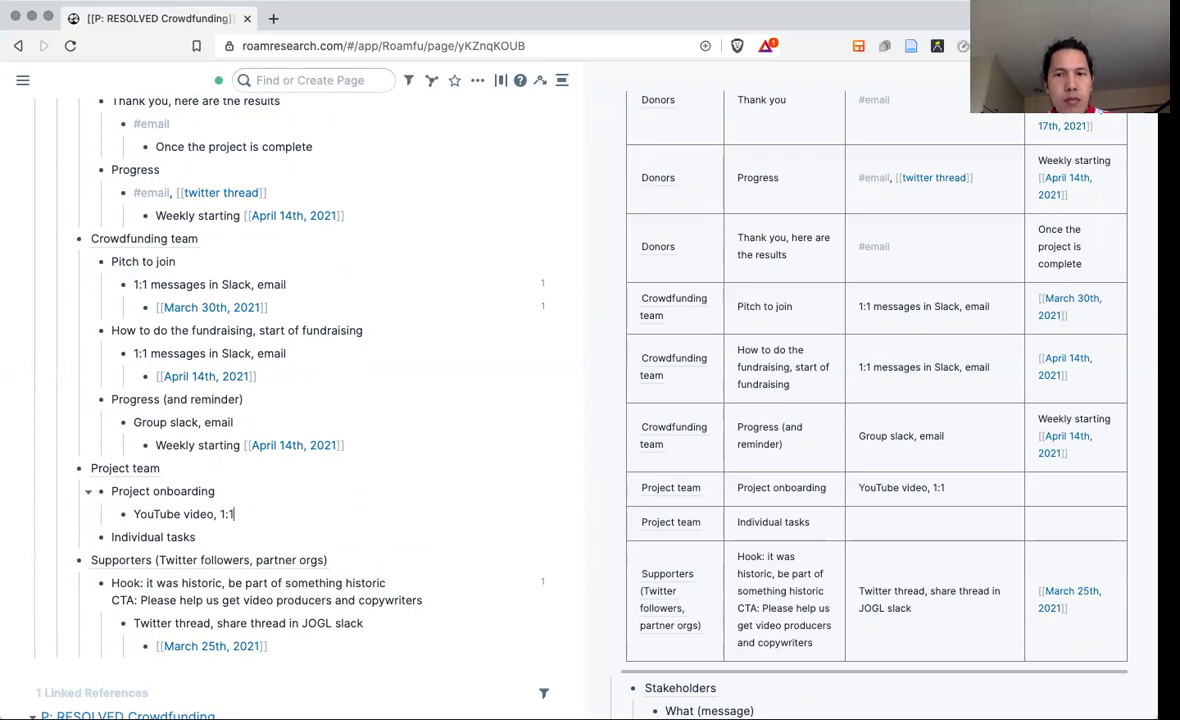
pyautogui.click(223, 536)
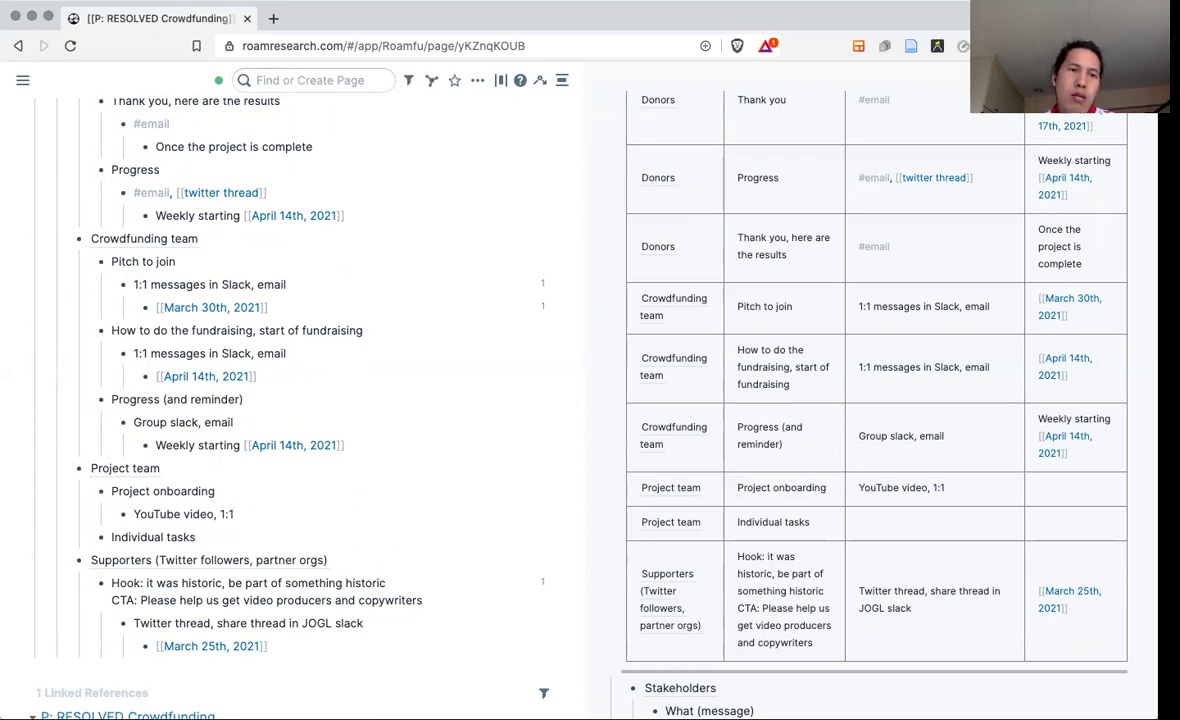
pyautogui.press('Return')
pyautogui.press('Tab')
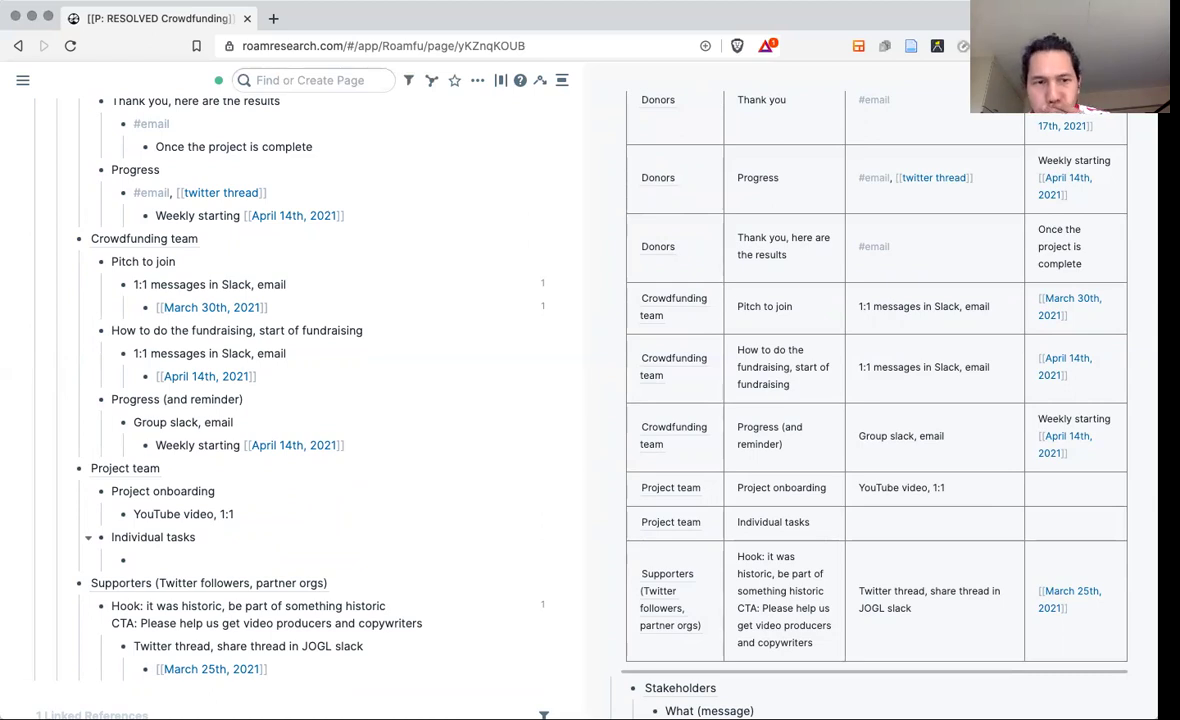
pyautogui.click(221, 494)
pyautogui.click(168, 557)
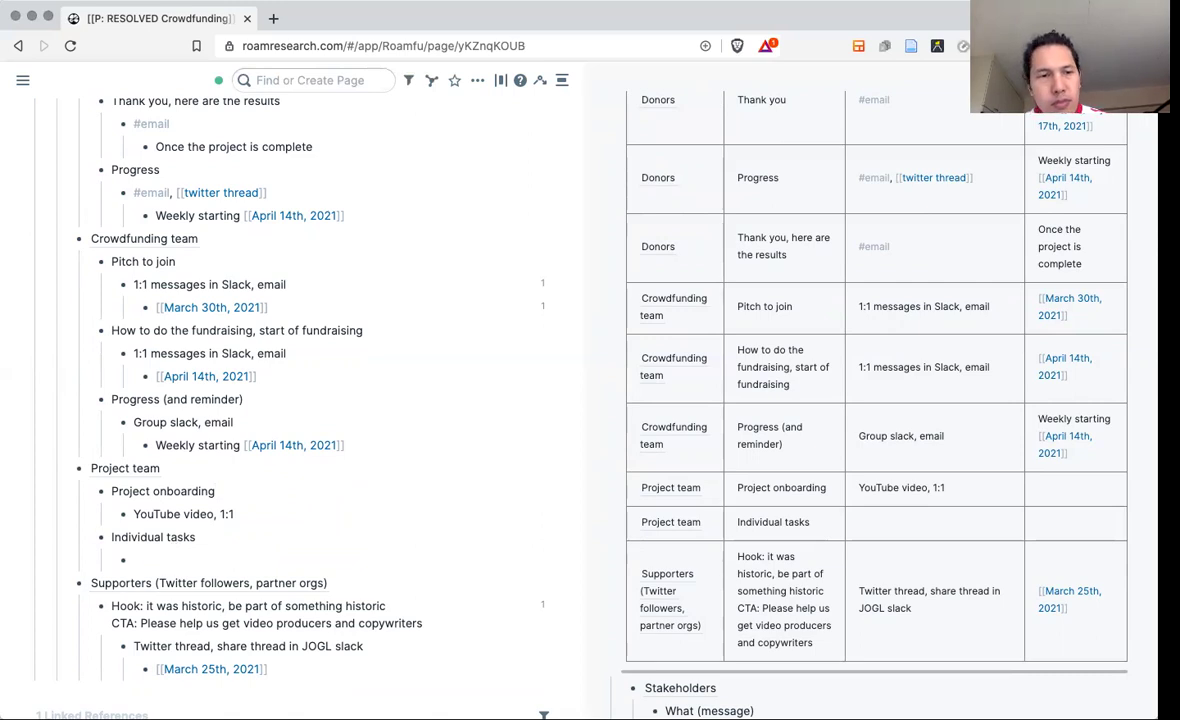
pyautogui.write('Weekly meetings')
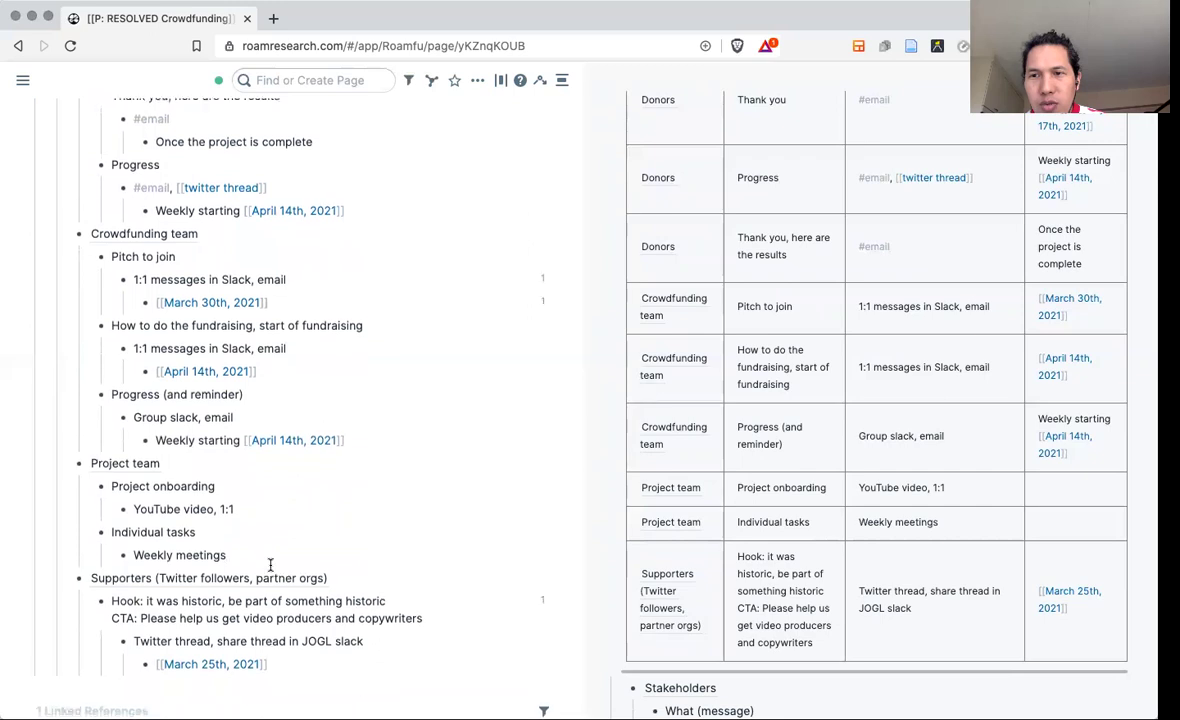
pyautogui.click(257, 510)
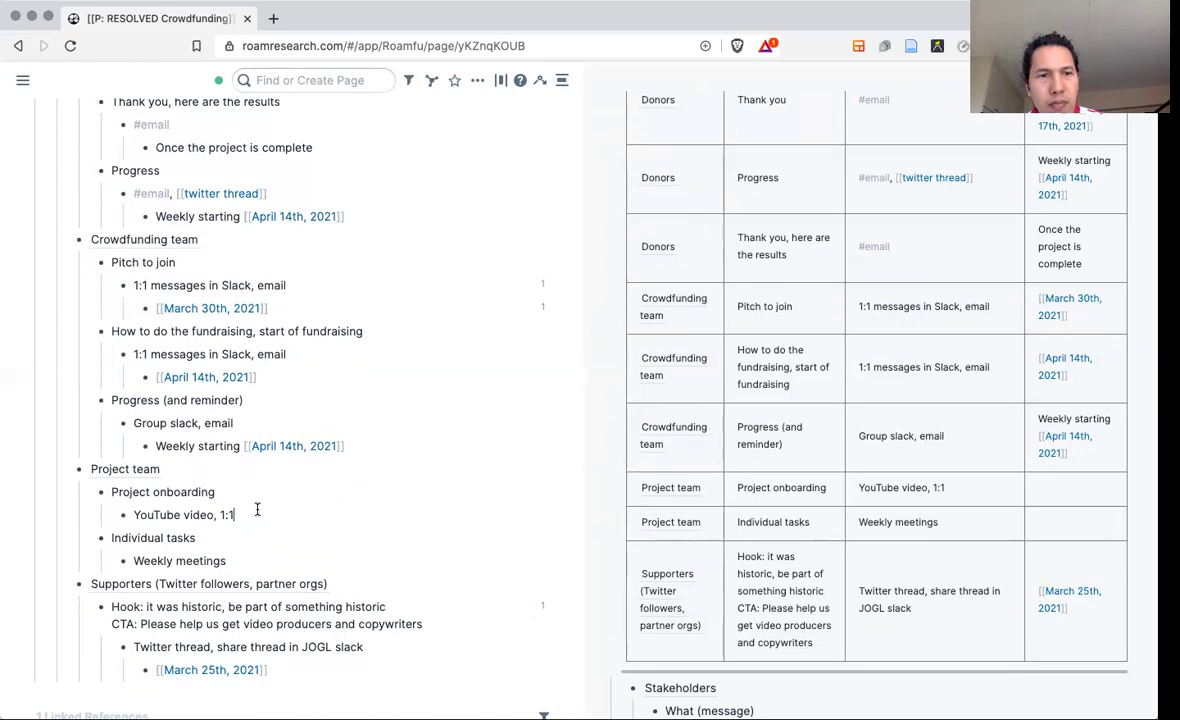
# Nest 'As they come' under the YouTube video, 1:1 entry.
pyautogui.press('Return')
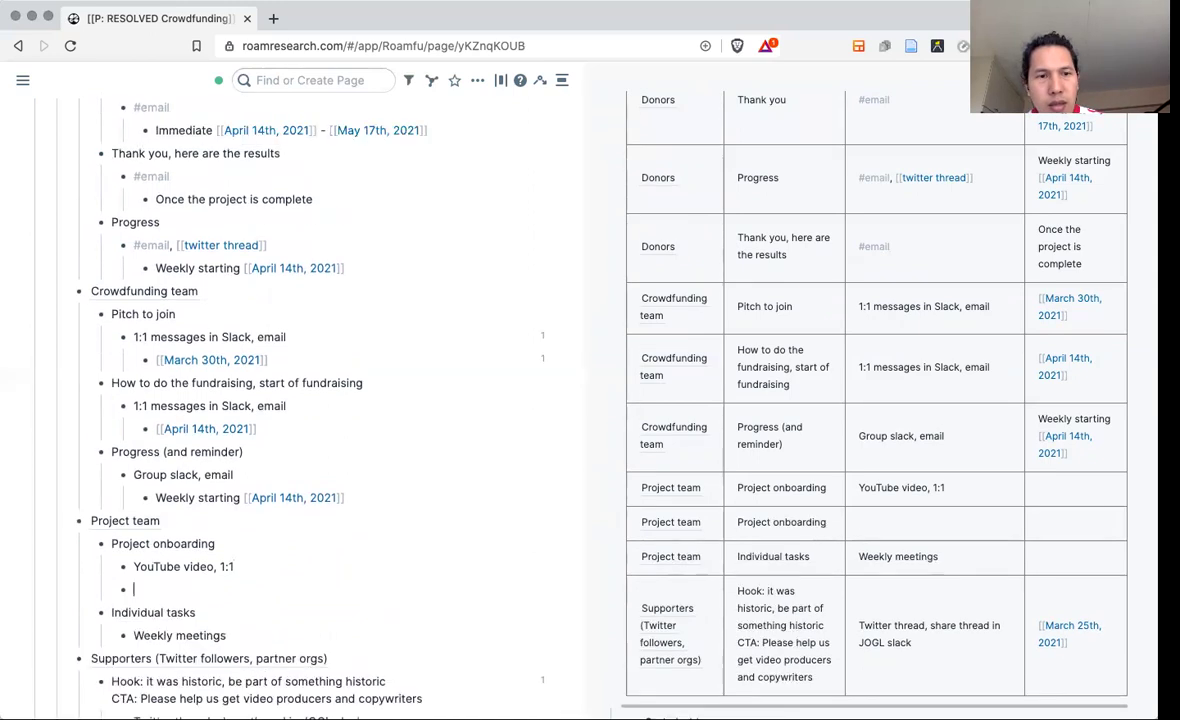
pyautogui.press('Tab')
pyautogui.scroll(-1, 300, 400)
pyautogui.write('As they come')
pyautogui.press('Escape')
pyautogui.scroll(-1, 245, 544)
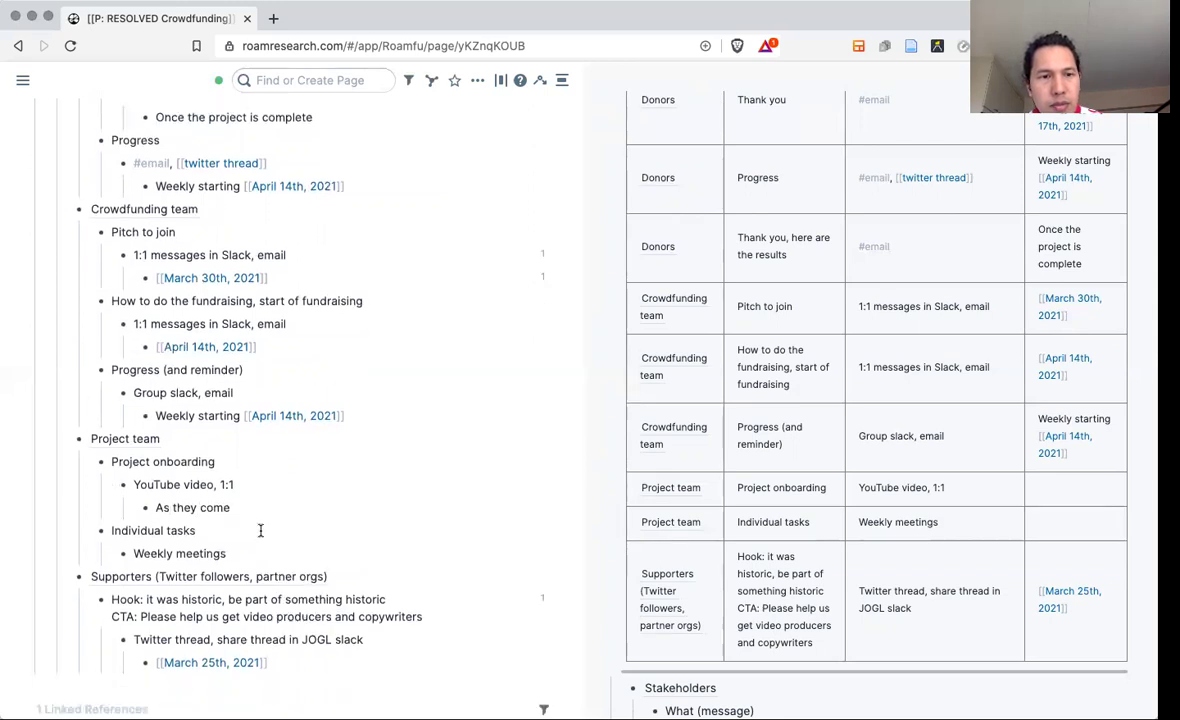
# Nest 'Weekly when teammates come' under the Weekly meetings entry.
pyautogui.click(245, 544)
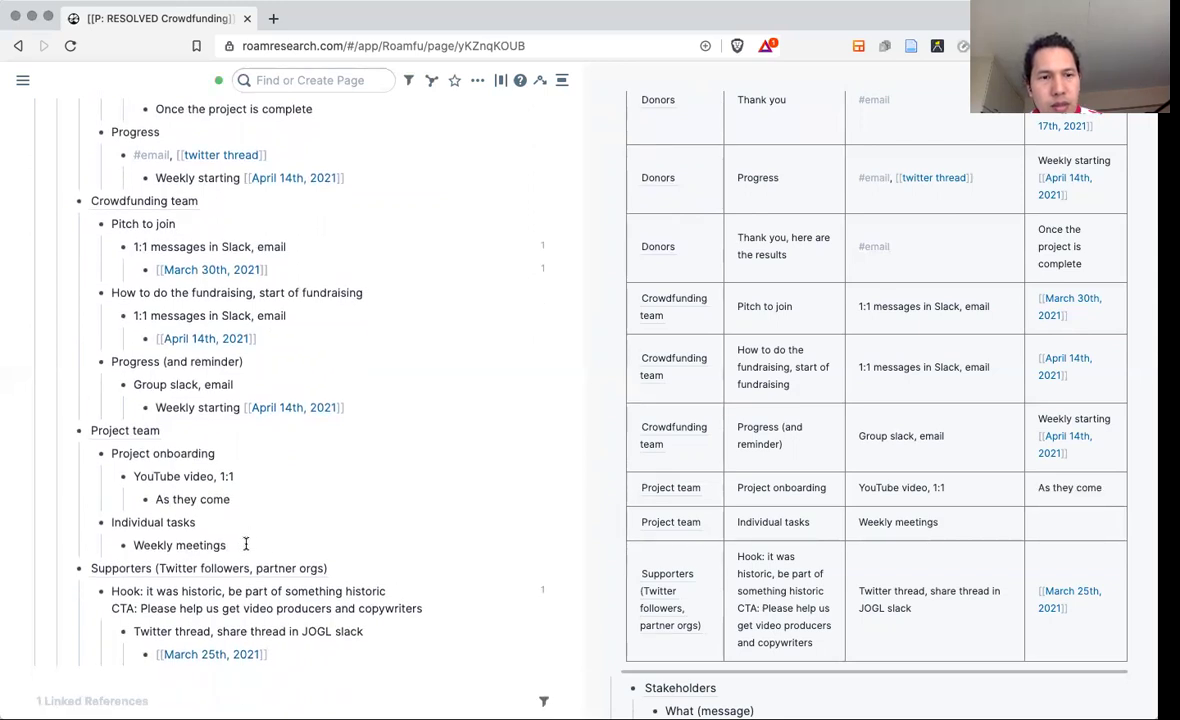
pyautogui.press('Return')
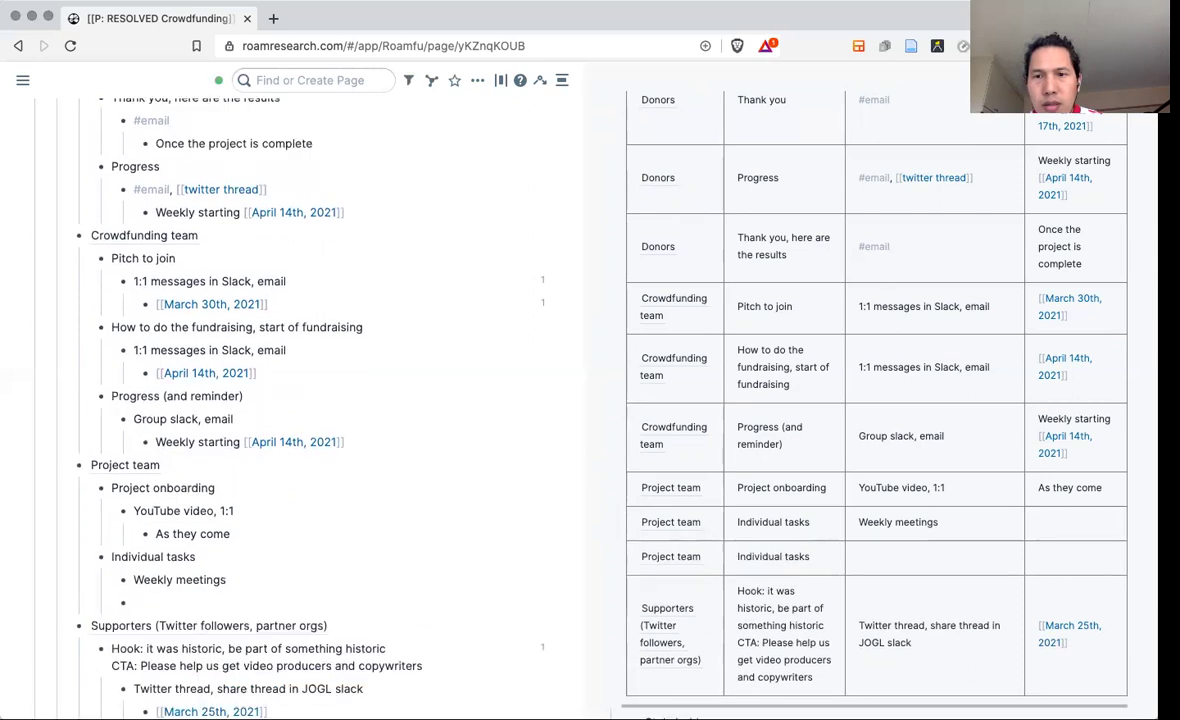
pyautogui.press('Tab')
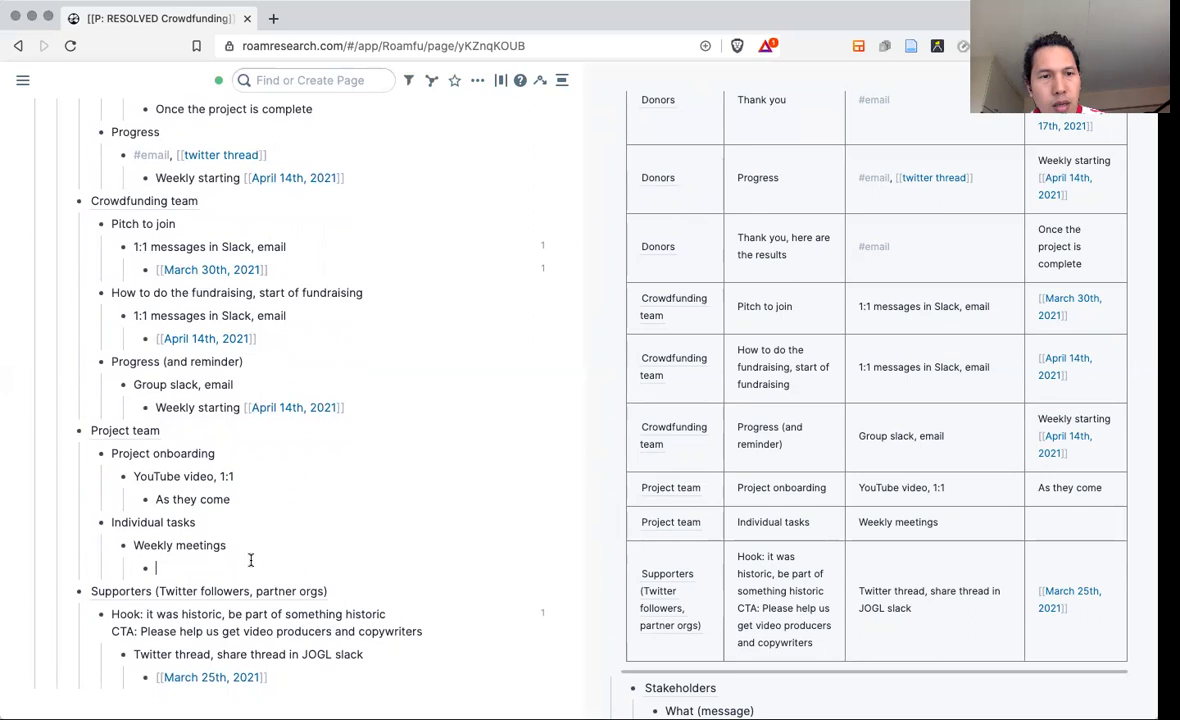
pyautogui.write('Weekly ')
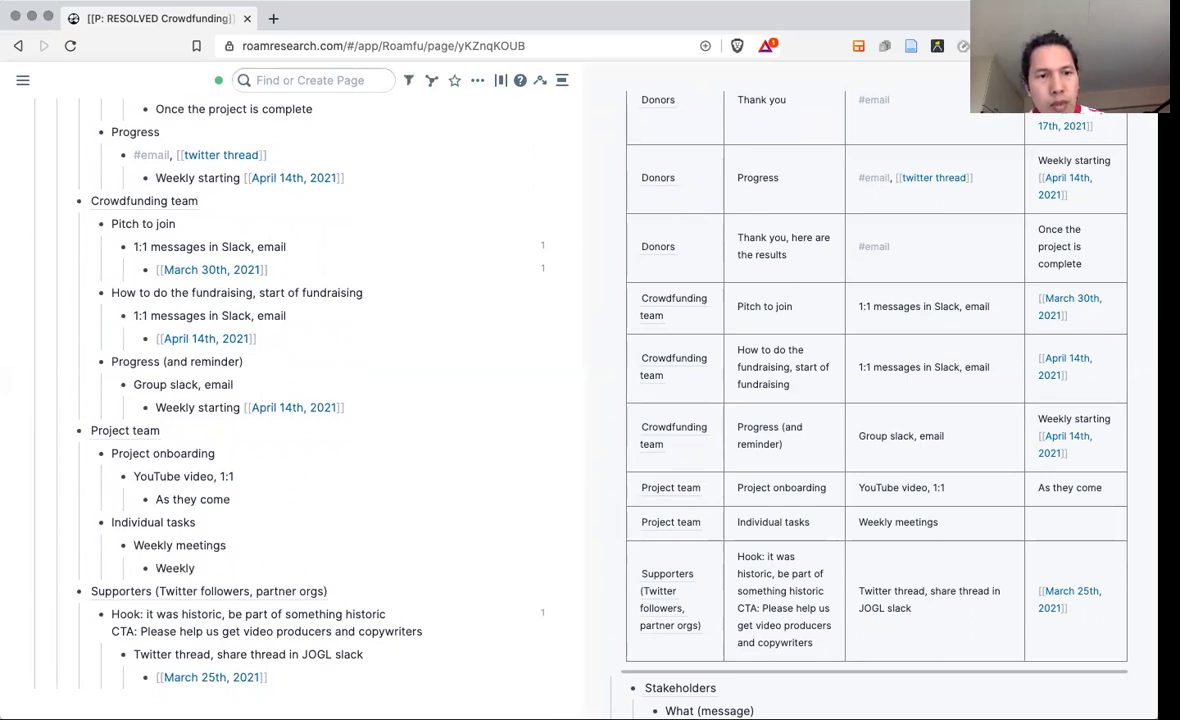
pyautogui.write('sta')
pyautogui.press('BackSpace')
pyautogui.write('tarting i')
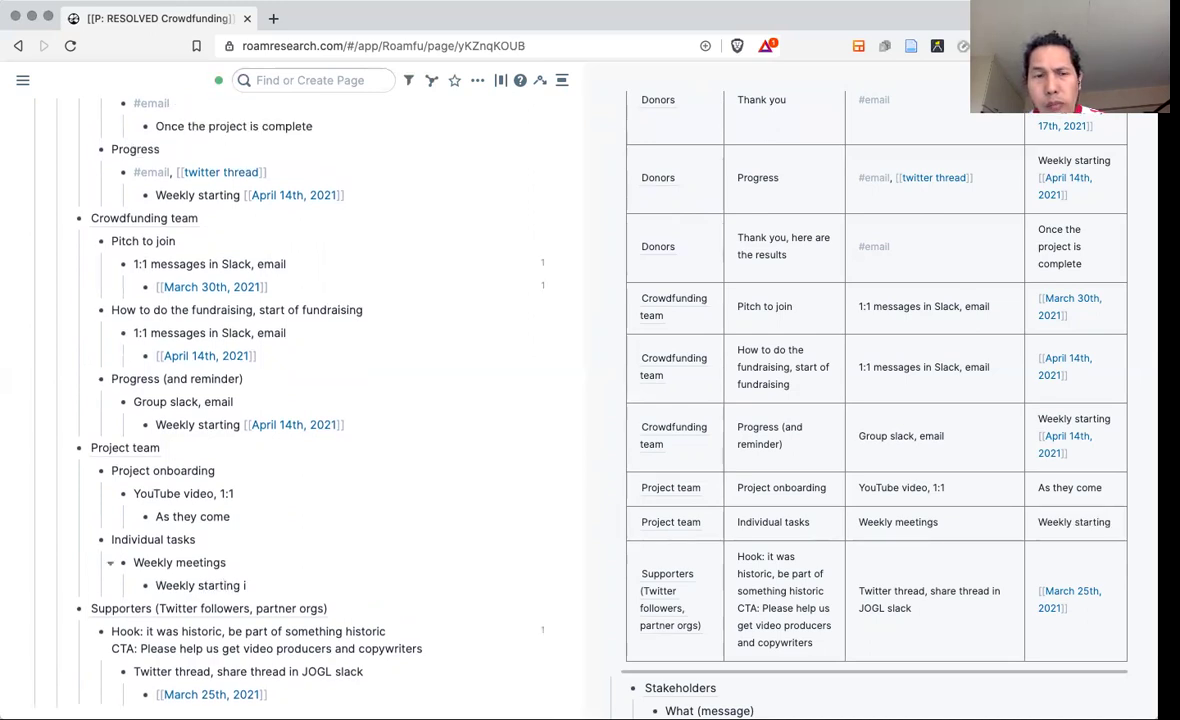
pyautogui.press('BackSpace')
pyautogui.press('BackSpace')
pyautogui.press('BackSpace')
pyautogui.press('BackSpace')
pyautogui.press('BackSpace')
pyautogui.press('BackSpace')
pyautogui.press('BackSpace')
pyautogui.press('BackSpace')
pyautogui.press('BackSpace')
pyautogui.write('when ')
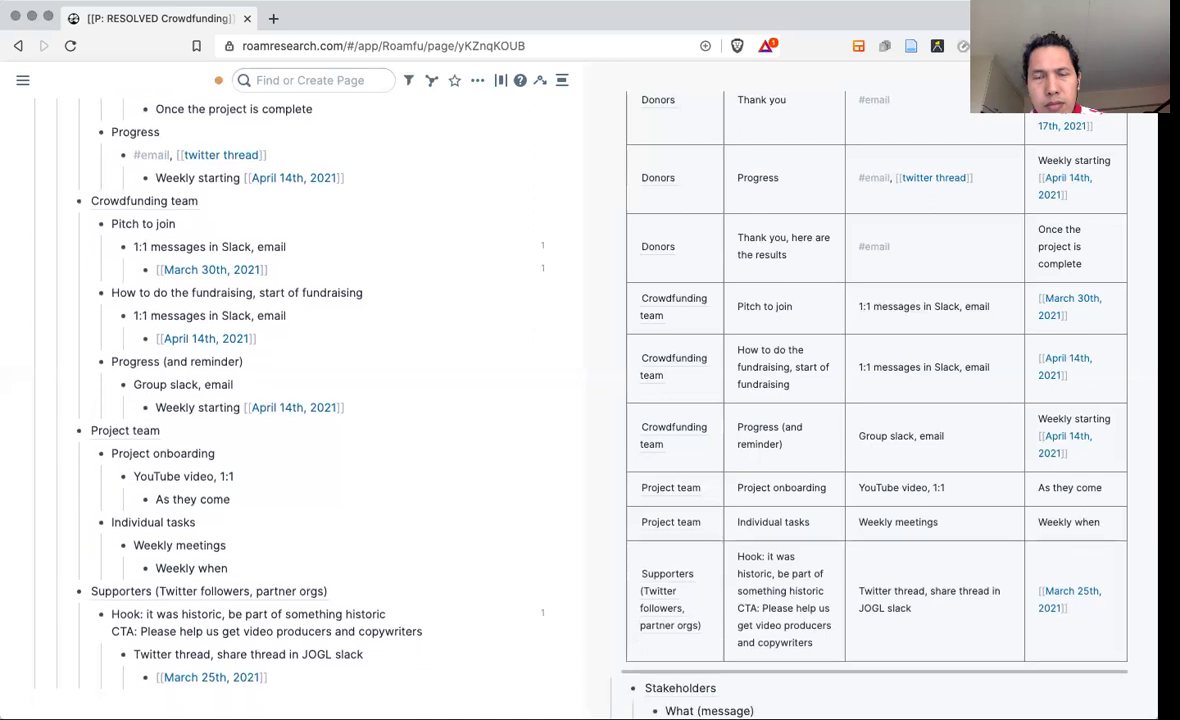
pyautogui.write('poj')
pyautogui.press('BackSpace')
pyautogui.write('roject')
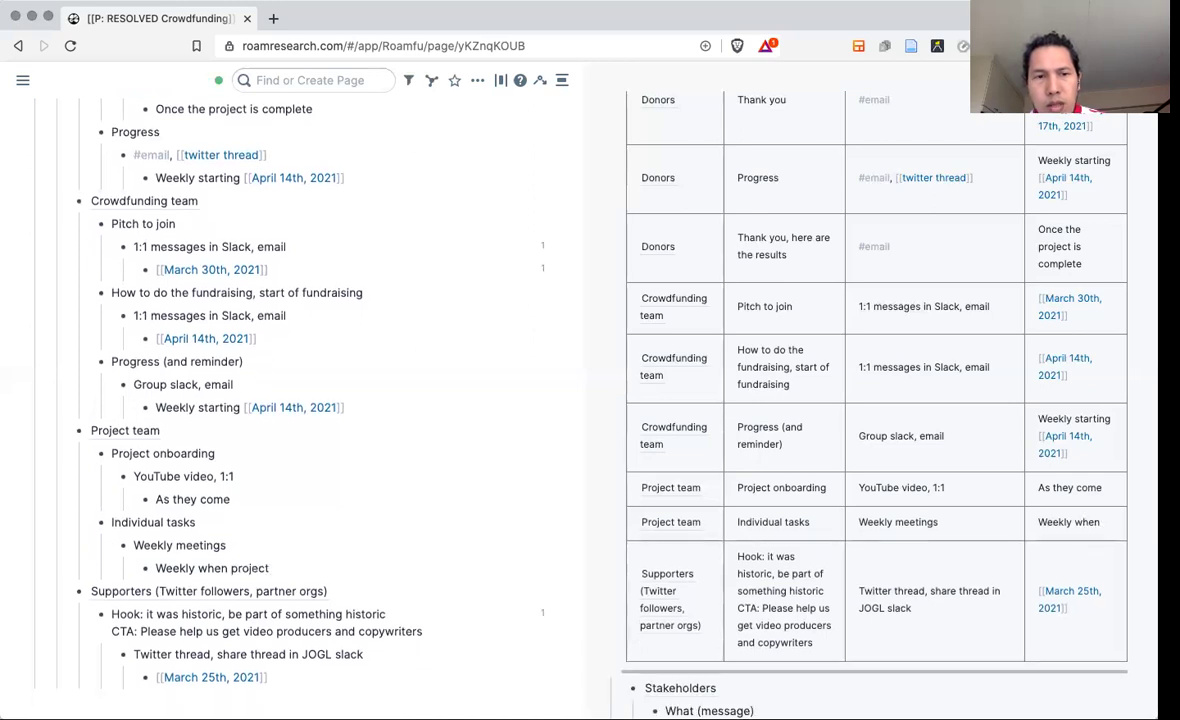
pyautogui.press('BackSpace')
pyautogui.press('BackSpace')
pyautogui.press('BackSpace')
pyautogui.press('BackSpace')
pyautogui.press('BackSpace')
pyautogui.write('teammats')
pyautogui.press('BackSpace')
pyautogui.press('BackSpace')
pyautogui.write('tes come')
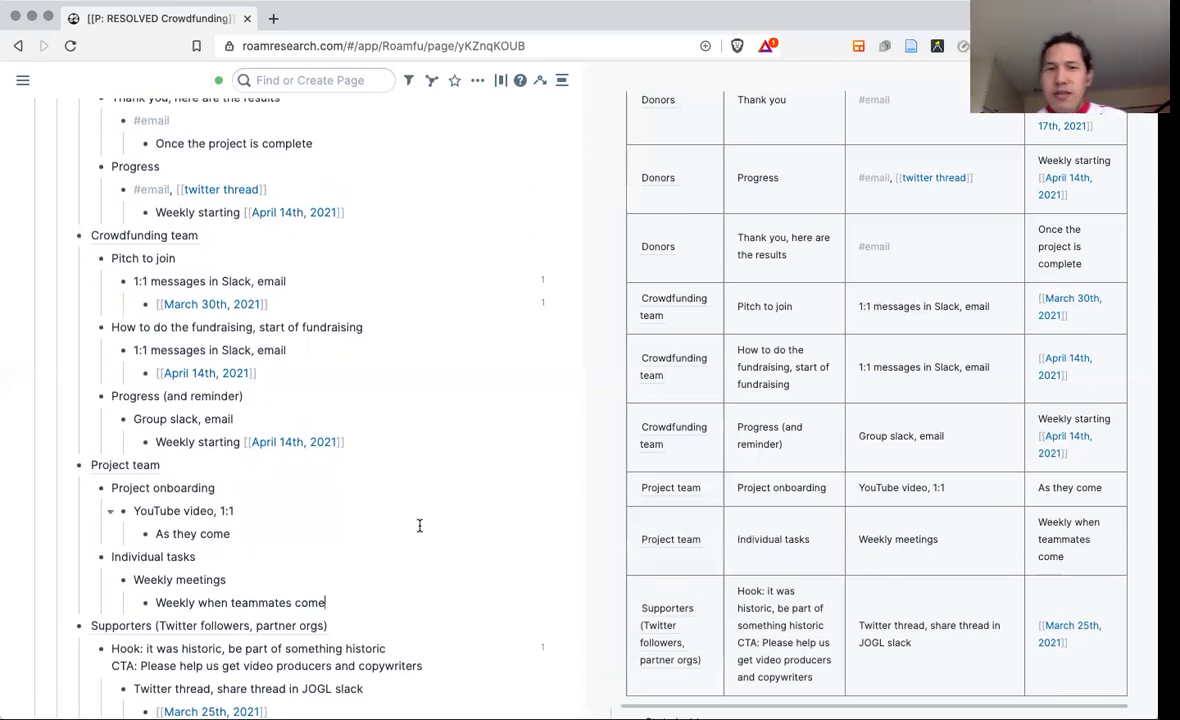
pyautogui.scroll(5, 419, 525)
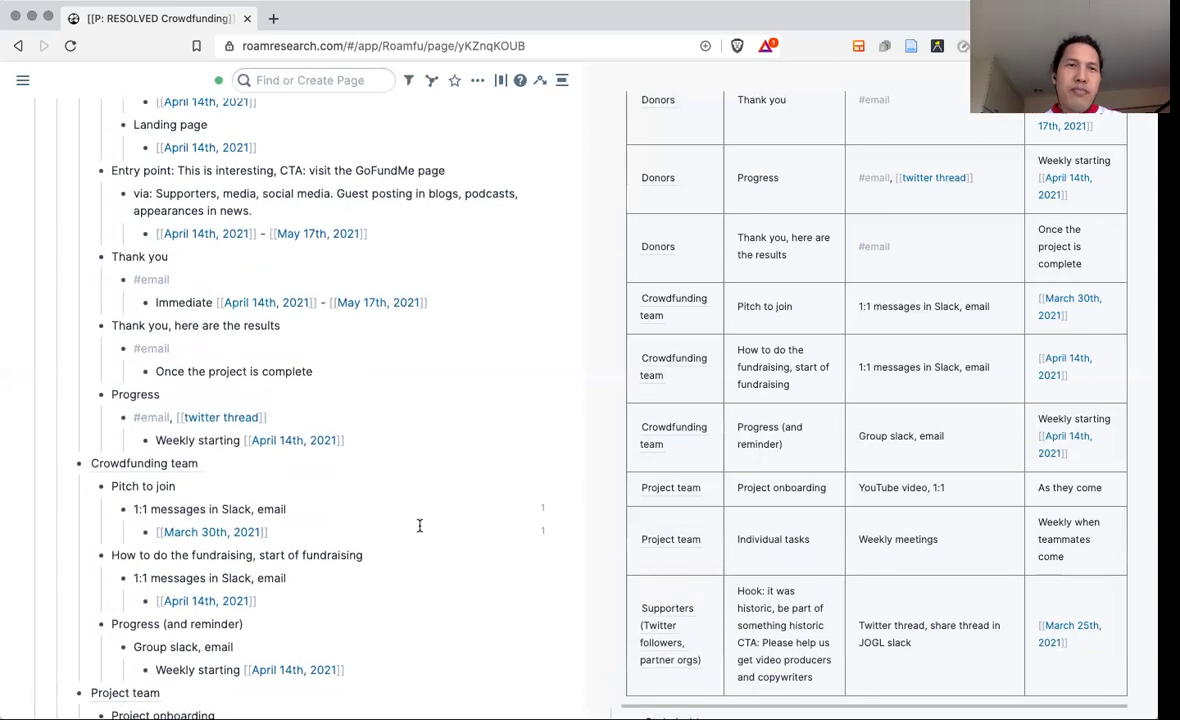
pyautogui.scroll(5, 419, 525)
pyautogui.scroll(5, 419, 525)
pyautogui.scroll(3, 419, 525)
pyautogui.scroll(10, 420, 528)
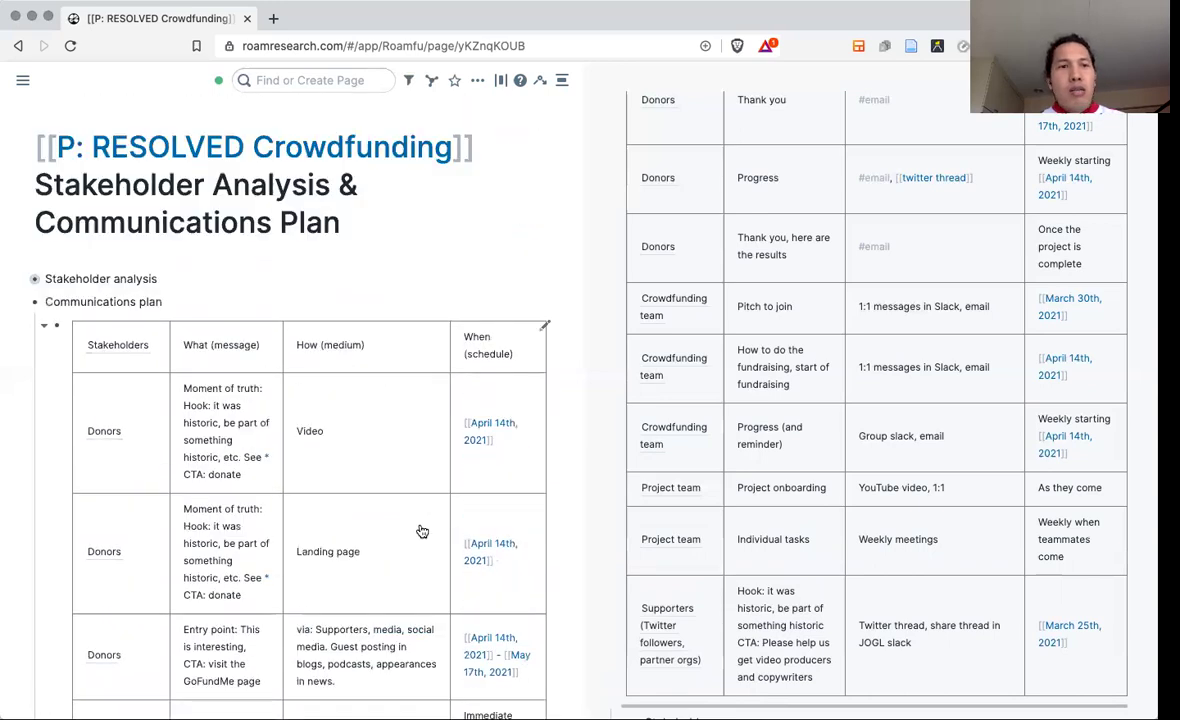
pyautogui.scroll(-1, 422, 531)
pyautogui.scroll(-9, 422, 531)
pyautogui.scroll(5, 422, 531)
pyautogui.scroll(4, 422, 531)
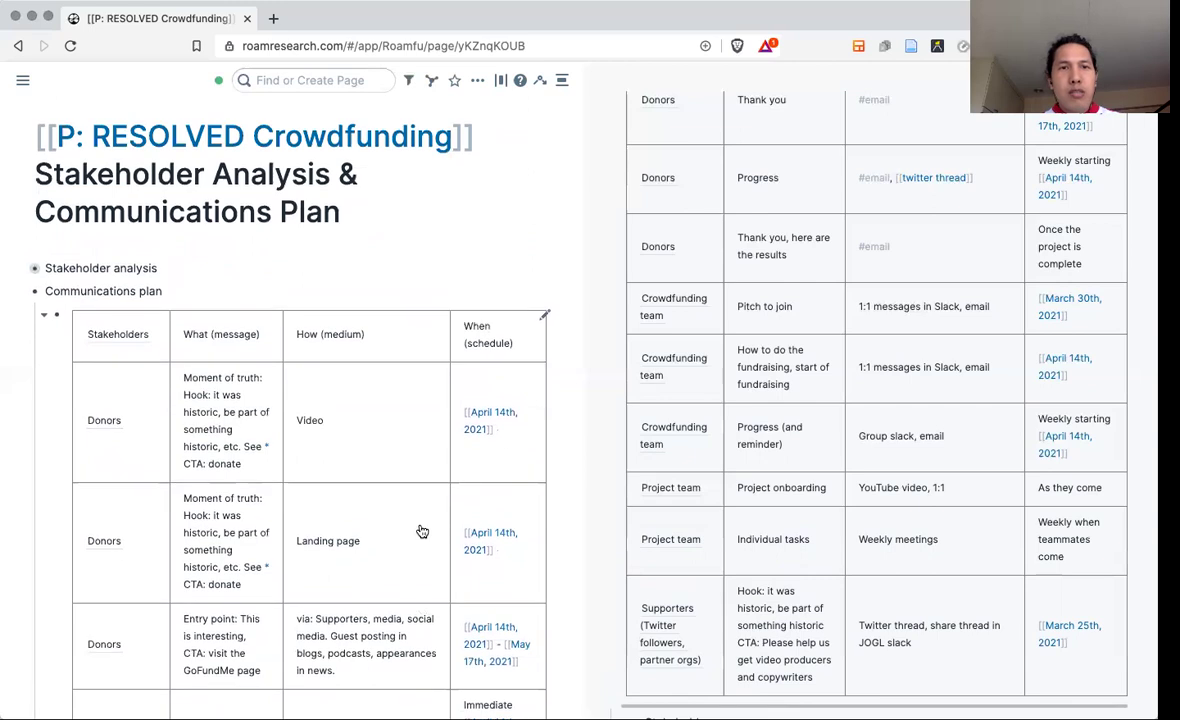
pyautogui.scroll(-3, 503, 483)
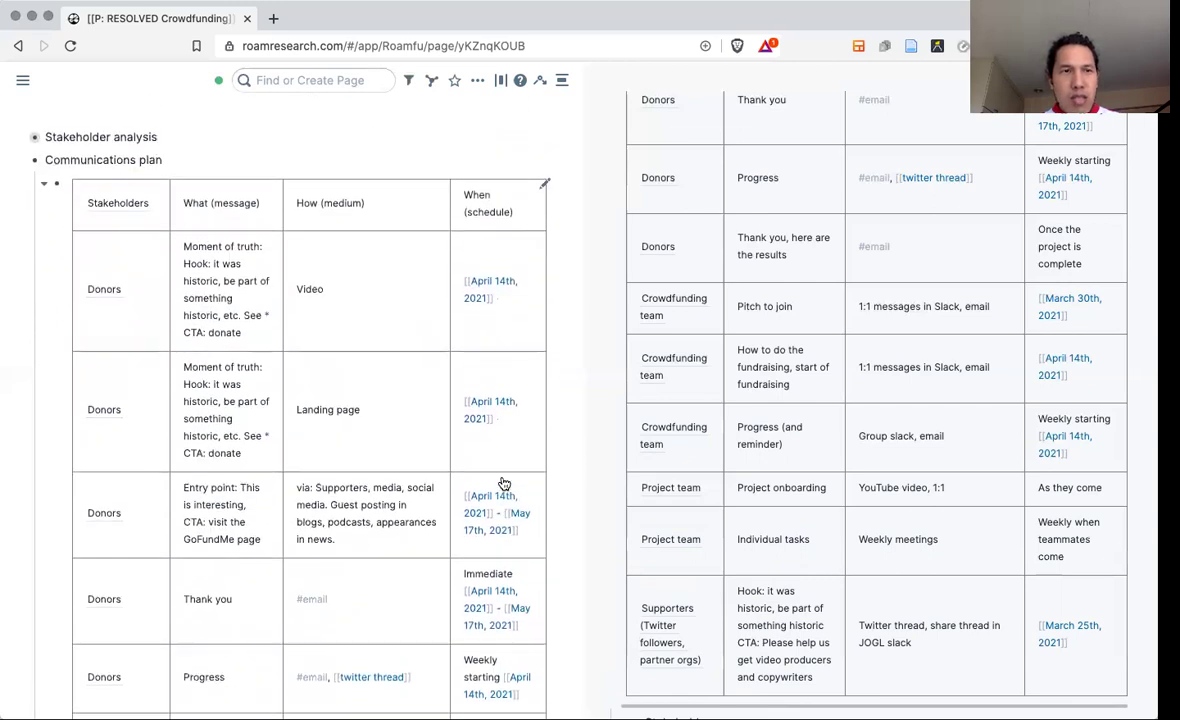
pyautogui.scroll(1, 503, 483)
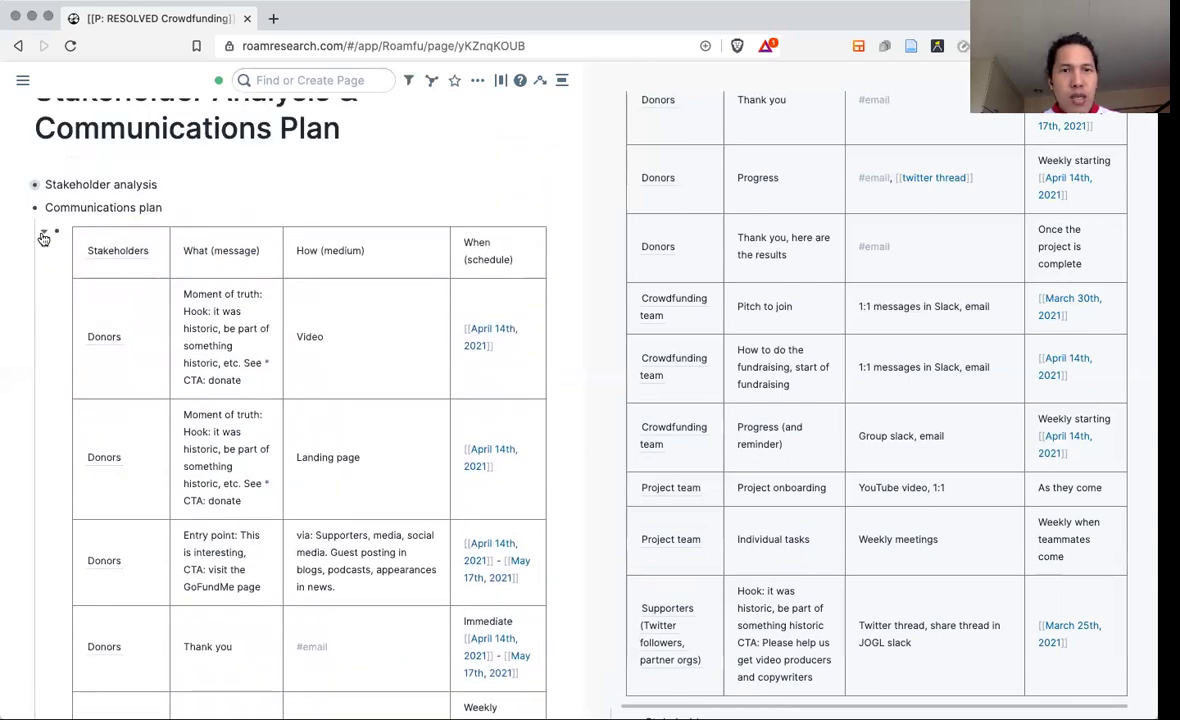
pyautogui.moveTo(94, 346)
pyautogui.scroll(-1, 94, 346)
pyautogui.scroll(-1, 94, 346)
pyautogui.scroll(-1, 94, 346)
pyautogui.scroll(-1, 94, 346)
pyautogui.scroll(-1, 94, 346)
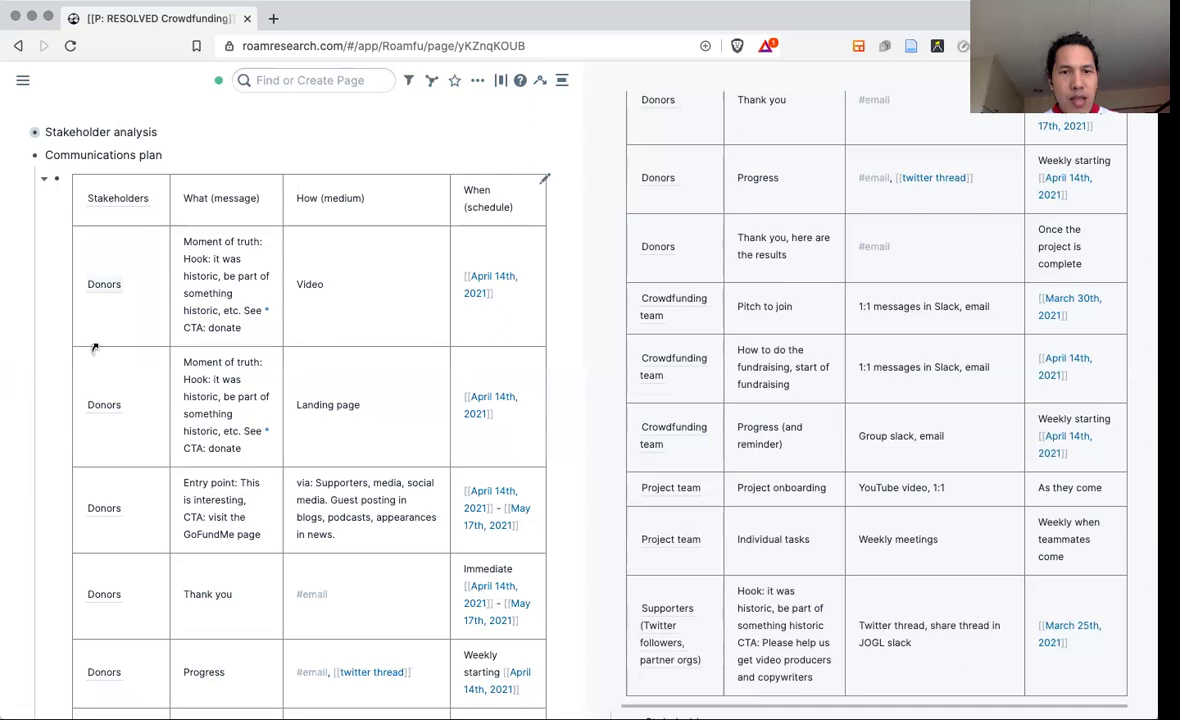
pyautogui.scroll(-2, 94, 347)
pyautogui.scroll(-3, 94, 347)
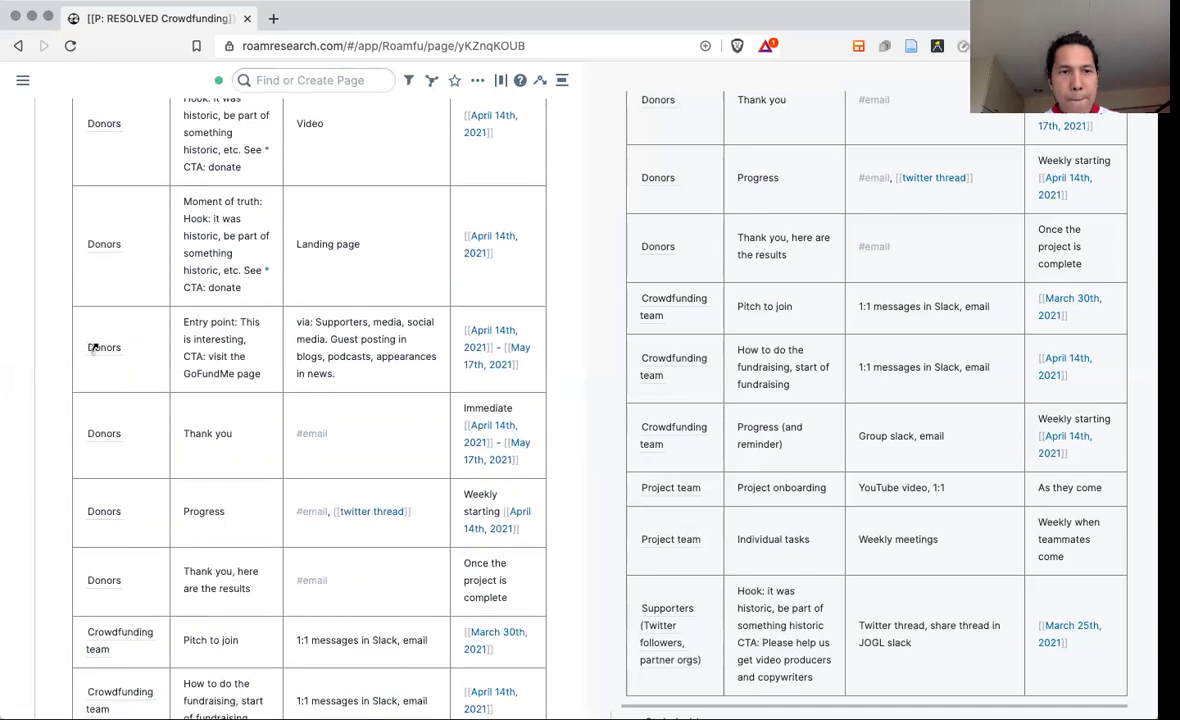
pyautogui.scroll(-1, 94, 347)
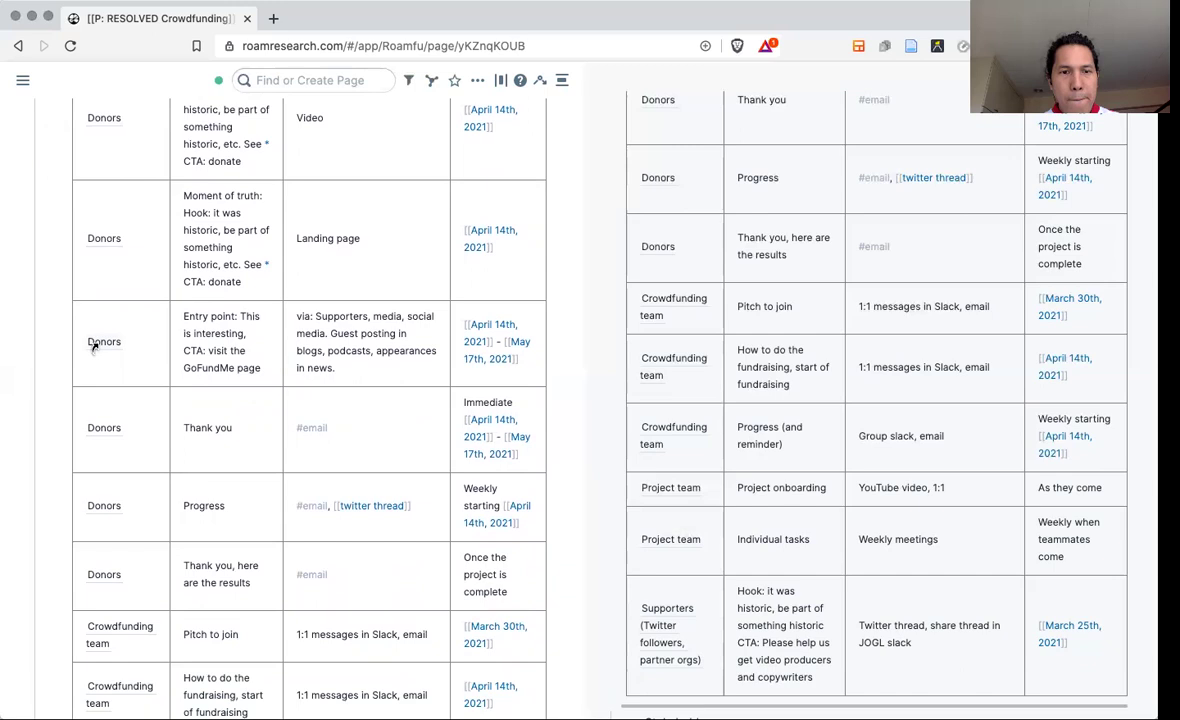
pyautogui.scroll(-1, 94, 346)
pyautogui.scroll(-3, 96, 347)
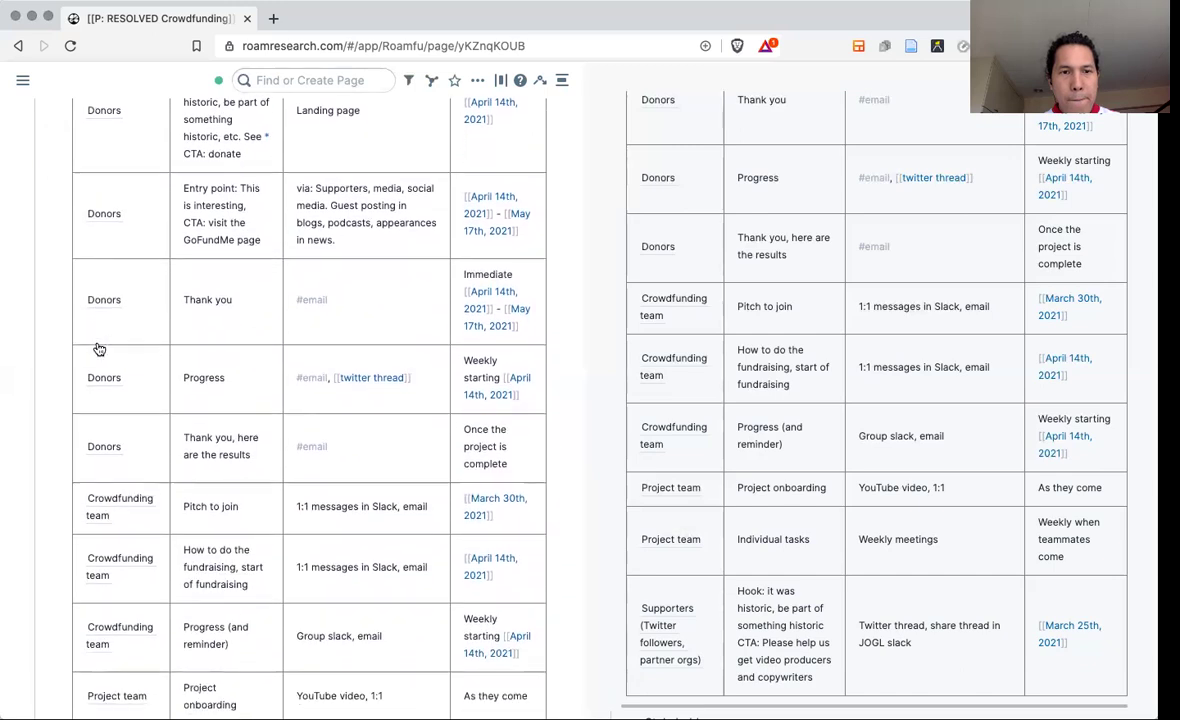
pyautogui.scroll(-1, 99, 348)
pyautogui.scroll(-2, 99, 348)
pyautogui.scroll(-1, 99, 348)
pyautogui.scroll(-2, 97, 348)
pyautogui.scroll(-4, 96, 347)
pyautogui.scroll(-1, 95, 347)
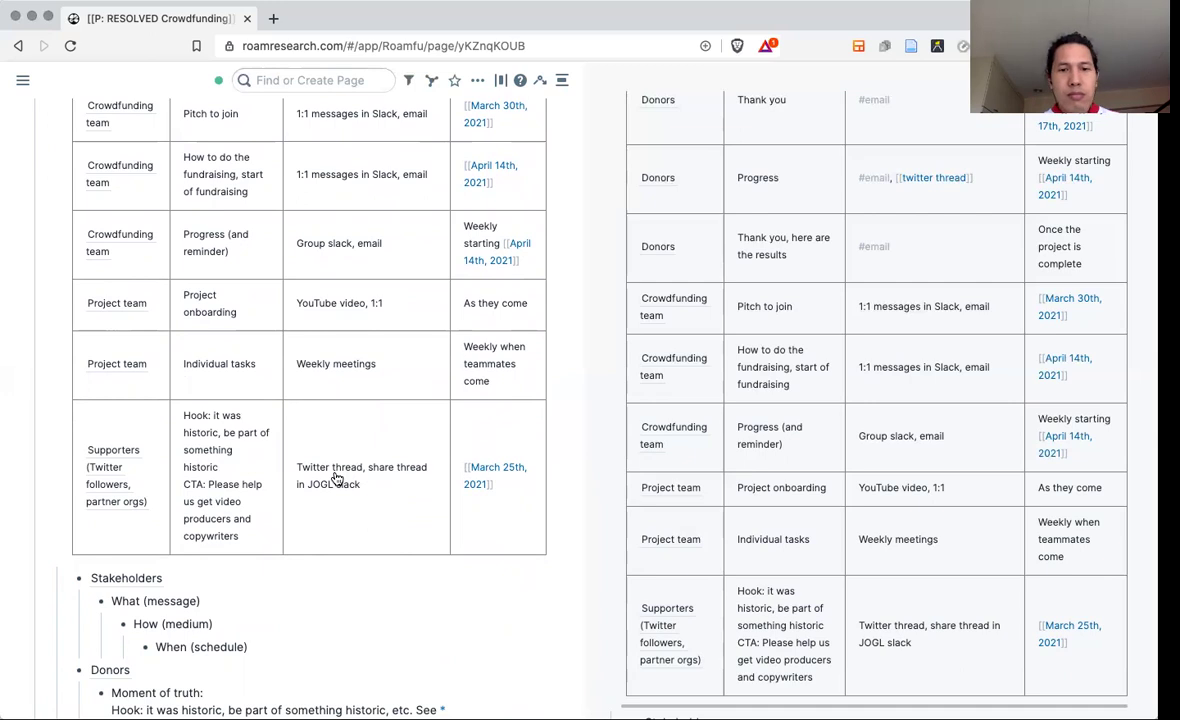
pyautogui.scroll(-2, 337, 480)
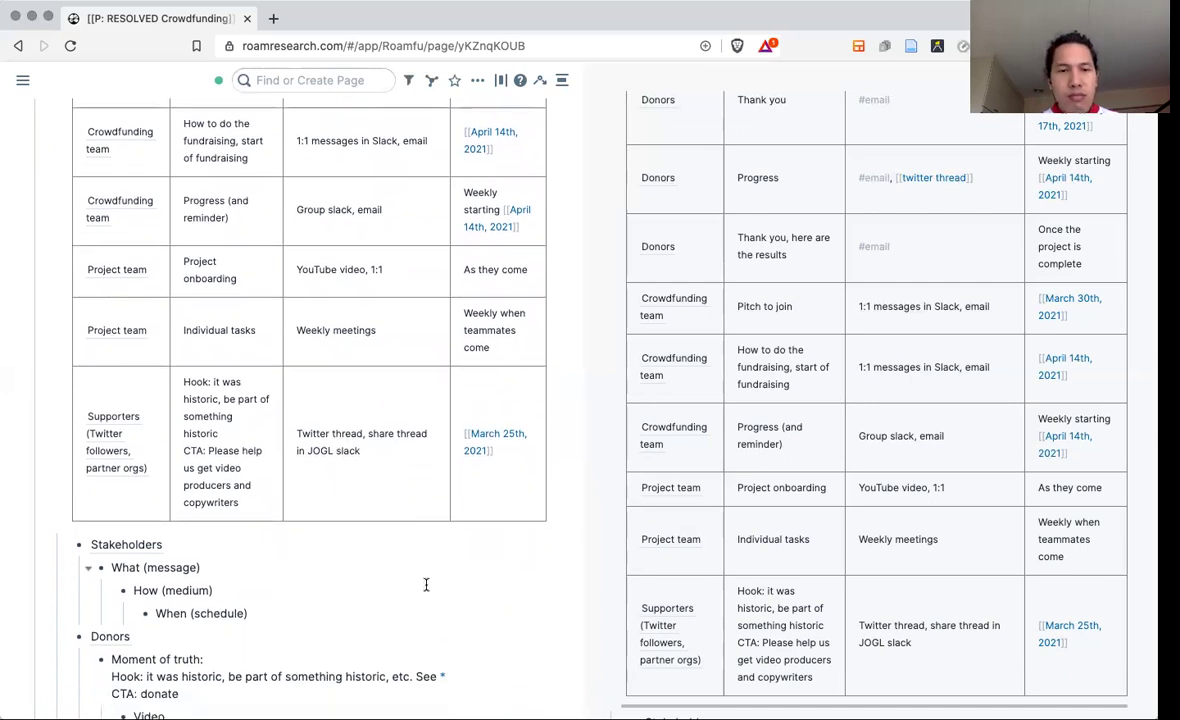
pyautogui.scroll(-3, 493, 562)
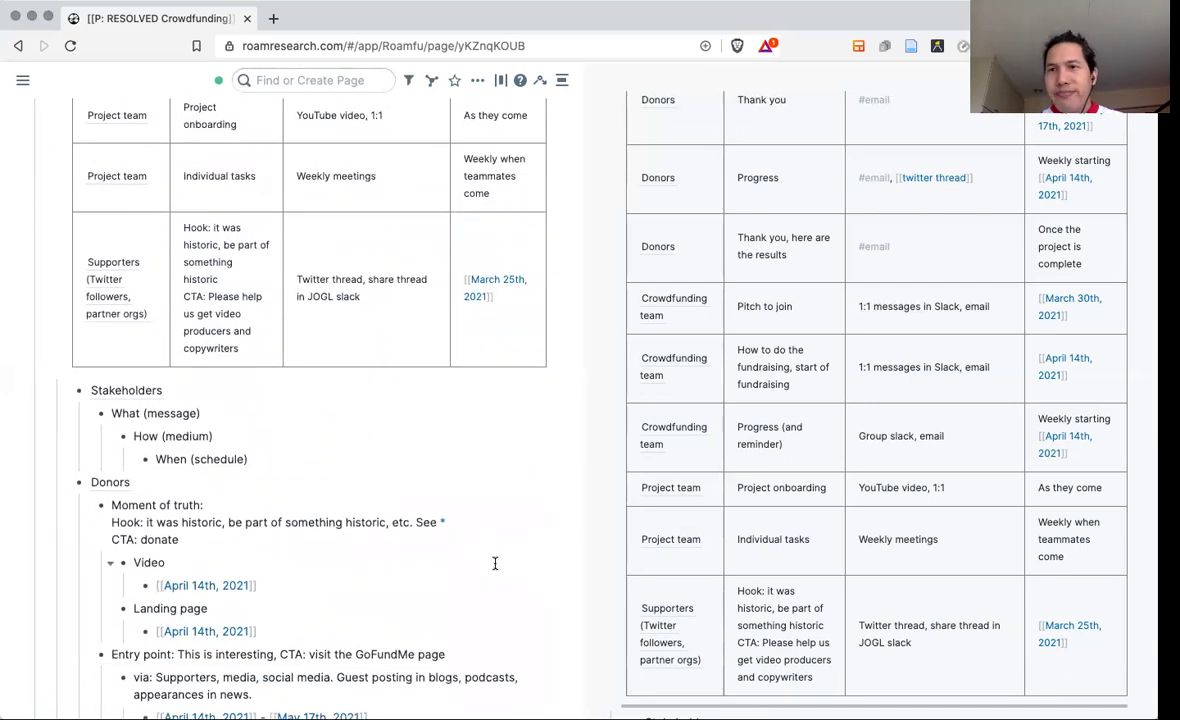
pyautogui.scroll(-1, 494, 563)
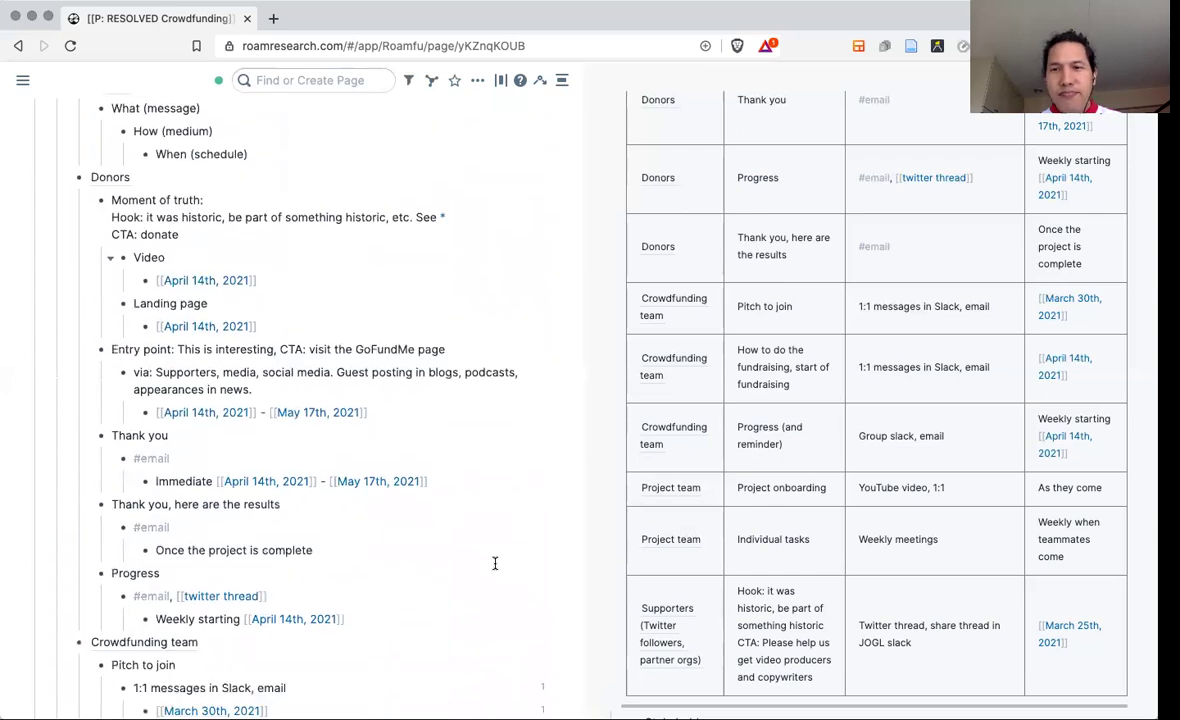